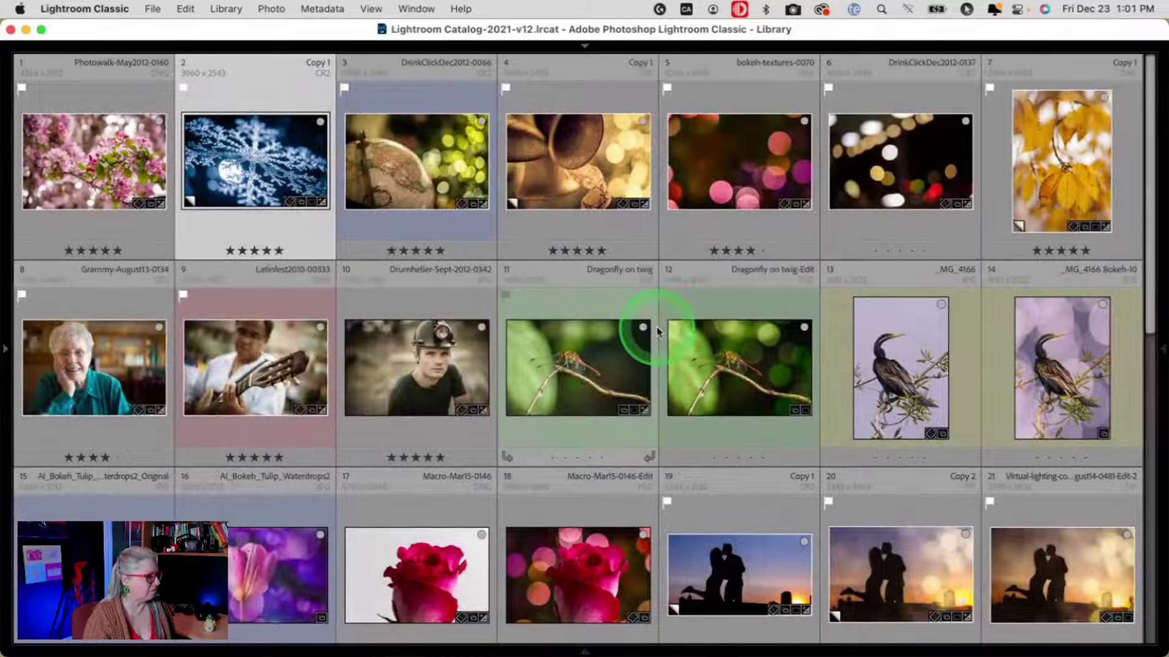
# Open the pink blossom photo Photowalk-May2012-0160 in a large single view with its exposure and lens info overlaid.
pyautogui.doubleClick(116, 175)
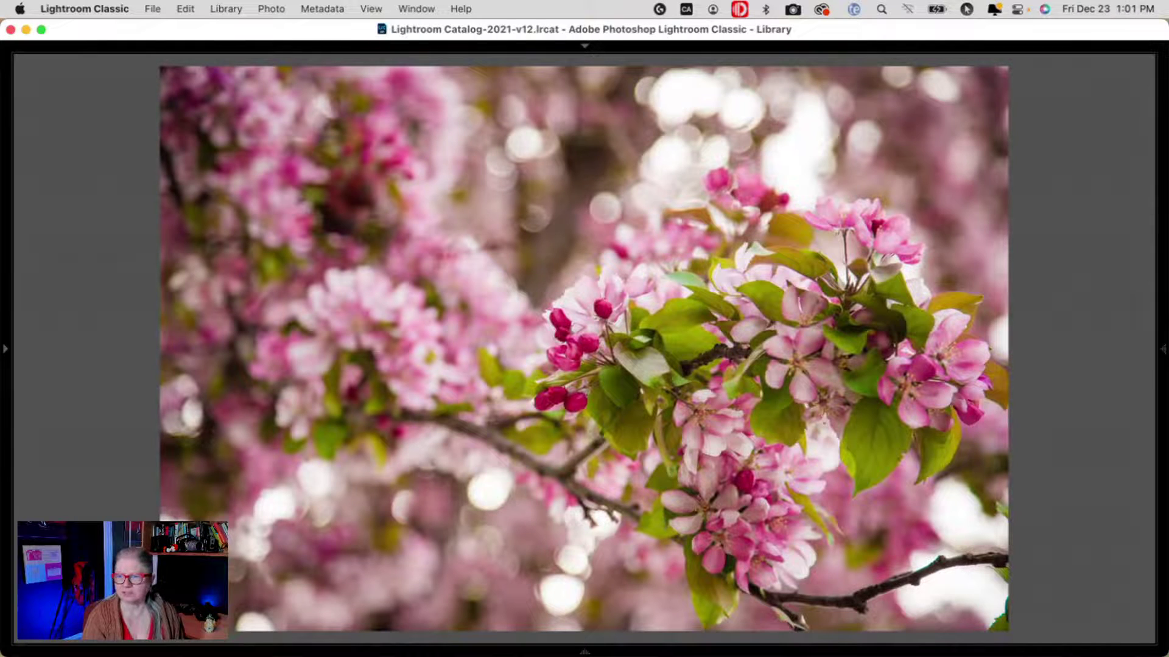
pyautogui.press('f')
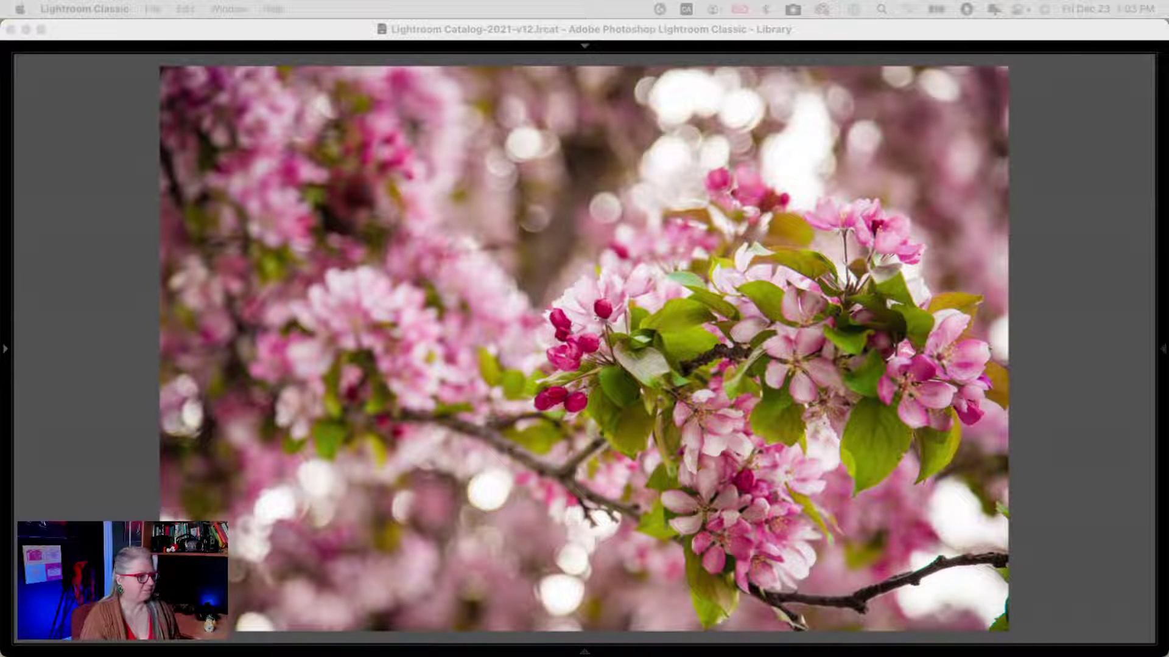
pyautogui.click(1049, 291)
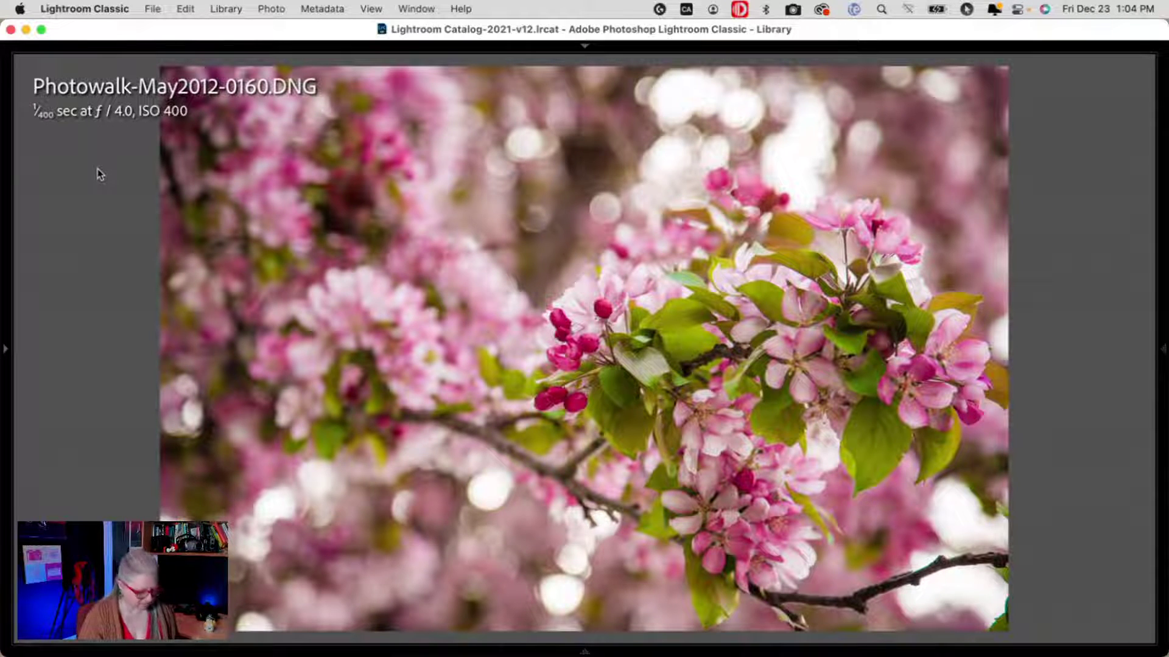
pyautogui.press('i')
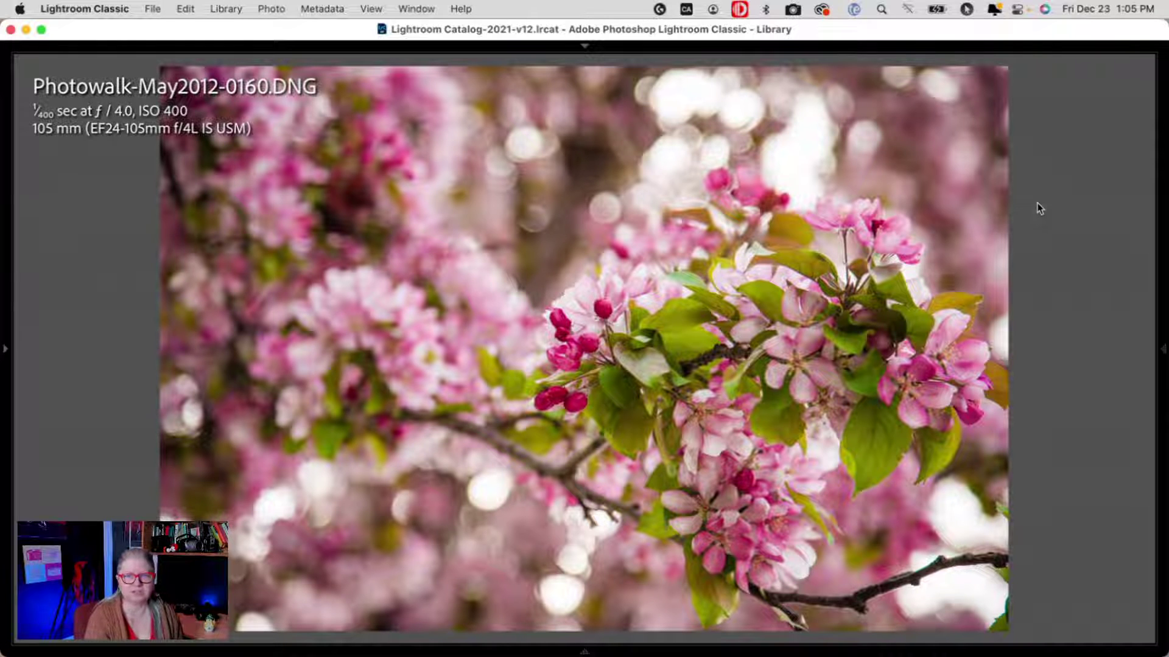
# Browse the bokeh examples with their camera settings, from the blue snowflake through the globe, bells and light circles to the yellow autumn leaves.
pyautogui.press('Right')
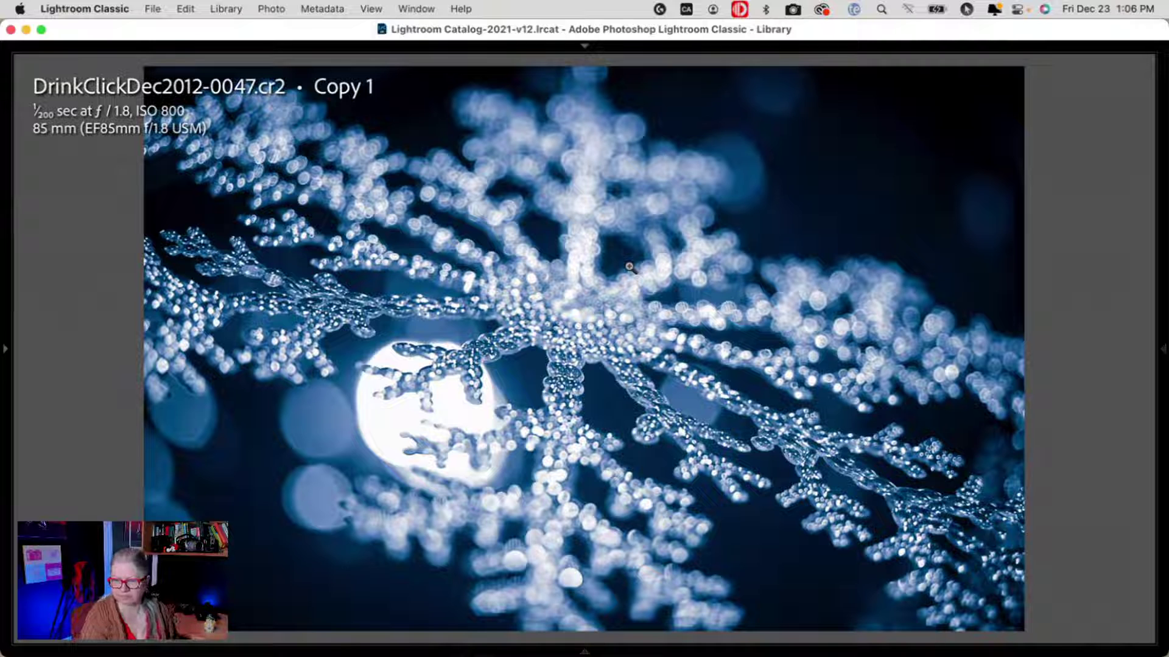
pyautogui.press('Right')
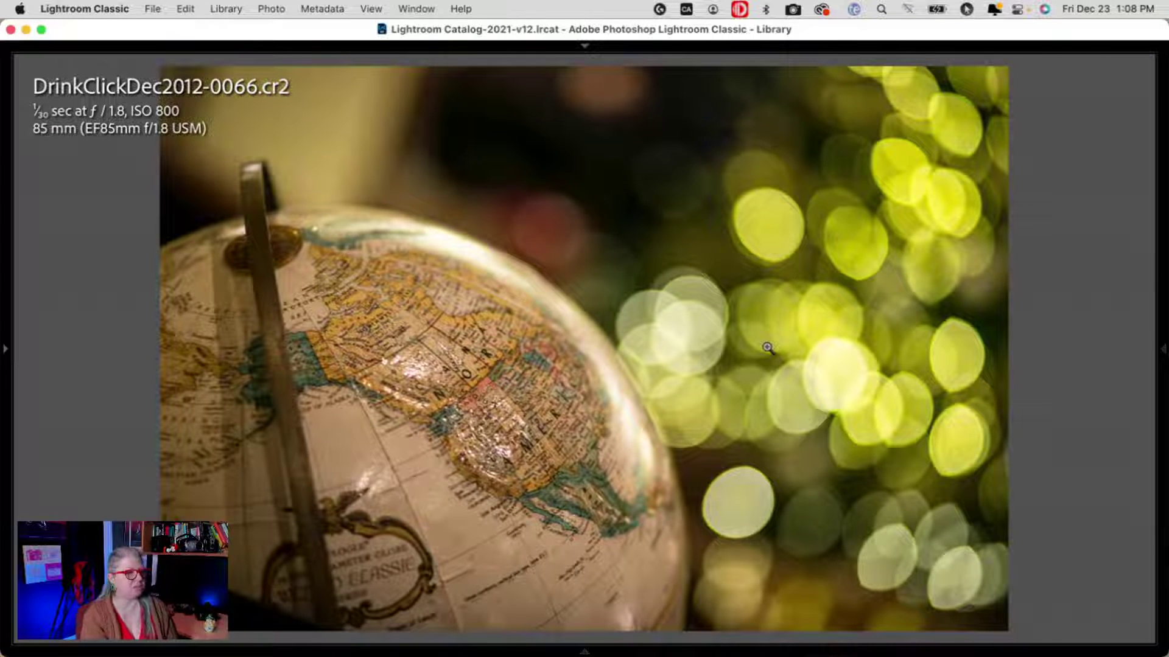
pyautogui.press('Right')
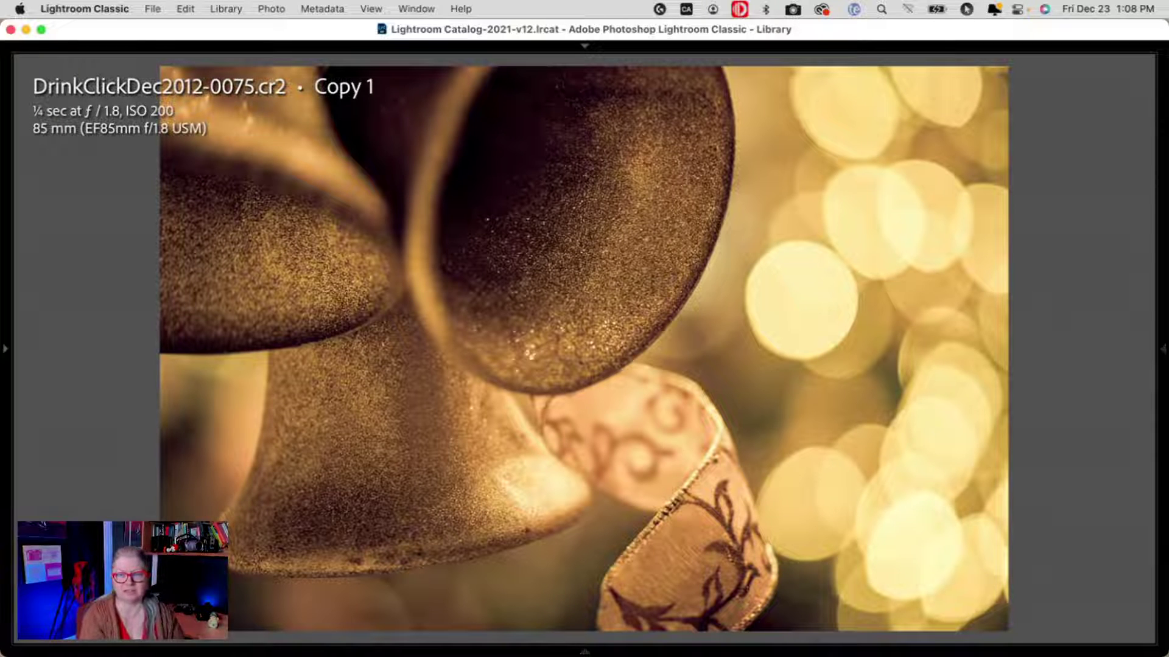
pyautogui.press('Right')
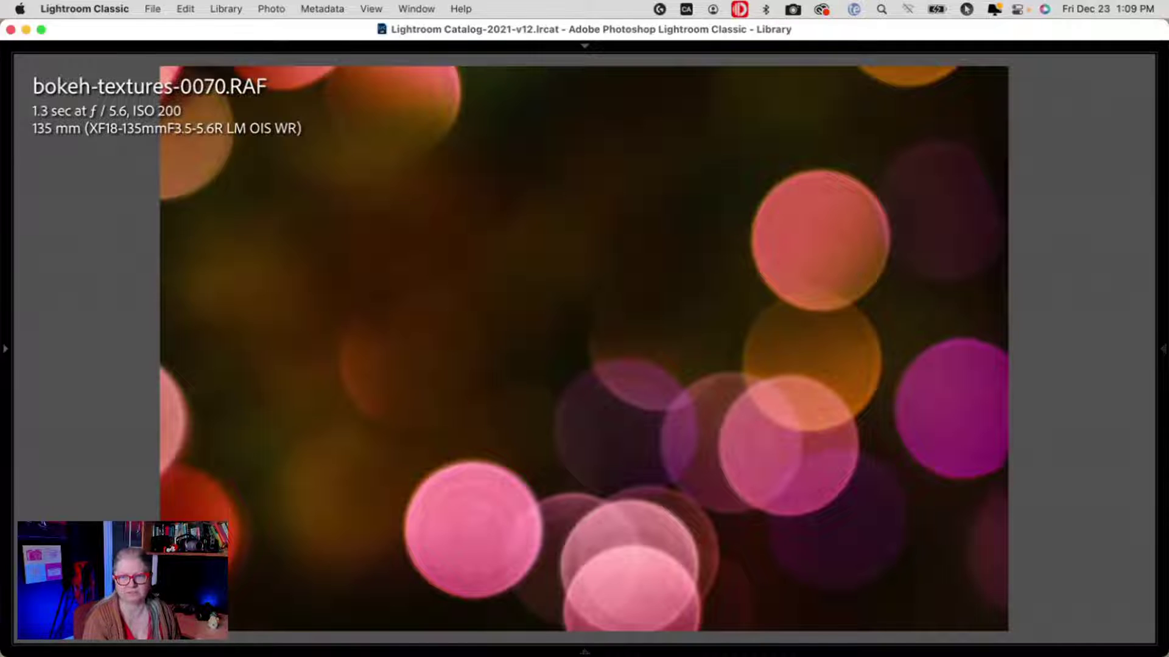
pyautogui.press('Right')
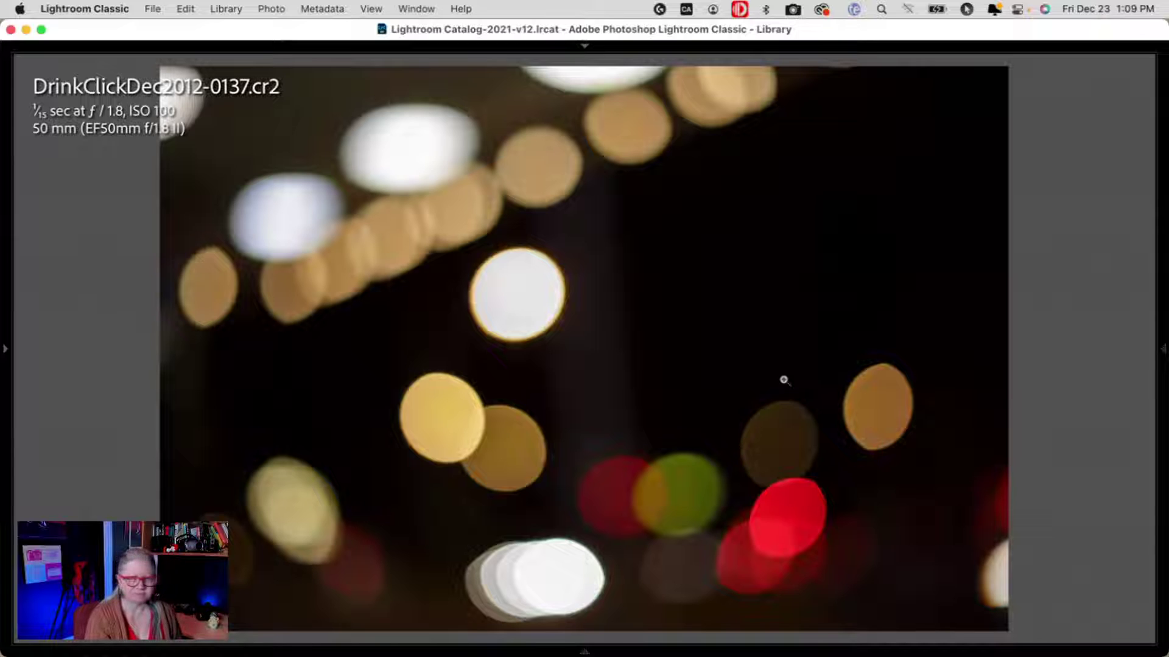
pyautogui.press('Right')
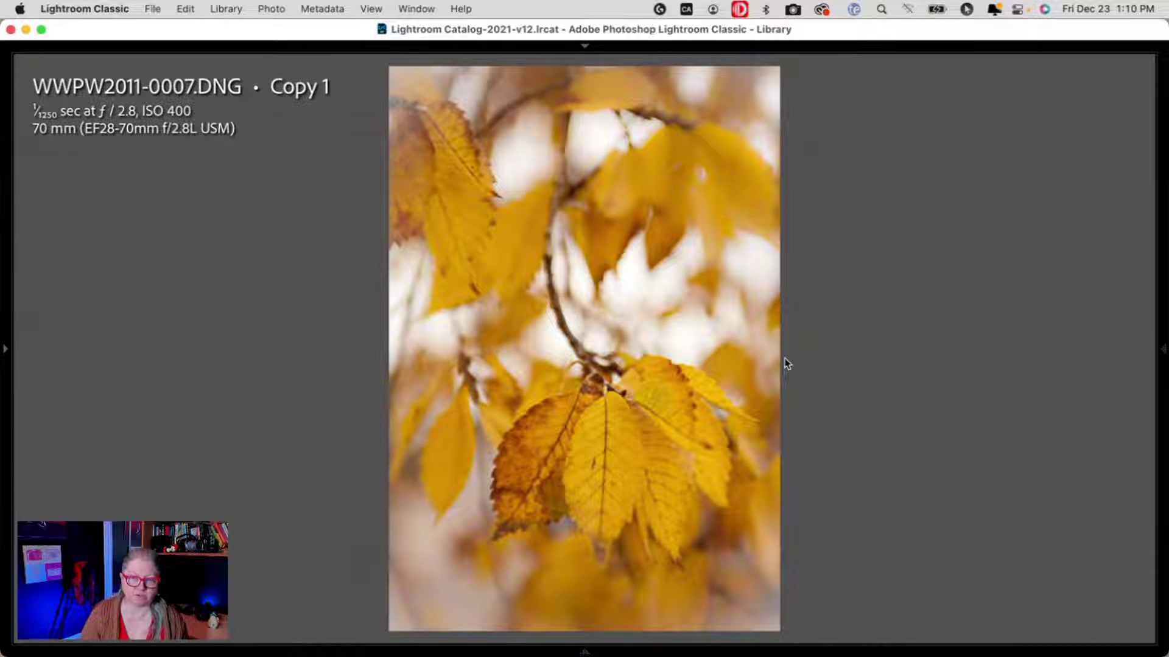
# View the blurred-background portraits of the smiling woman, the guitar player and the man in the miner's helmet.
pyautogui.press('Right')
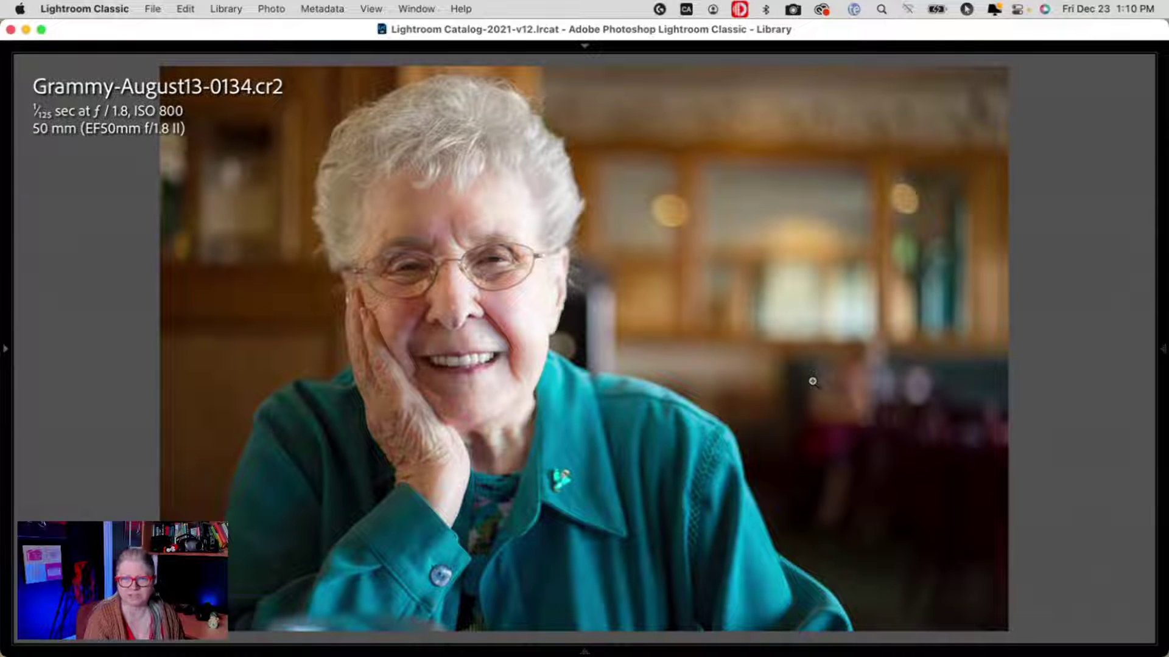
pyautogui.press('Right')
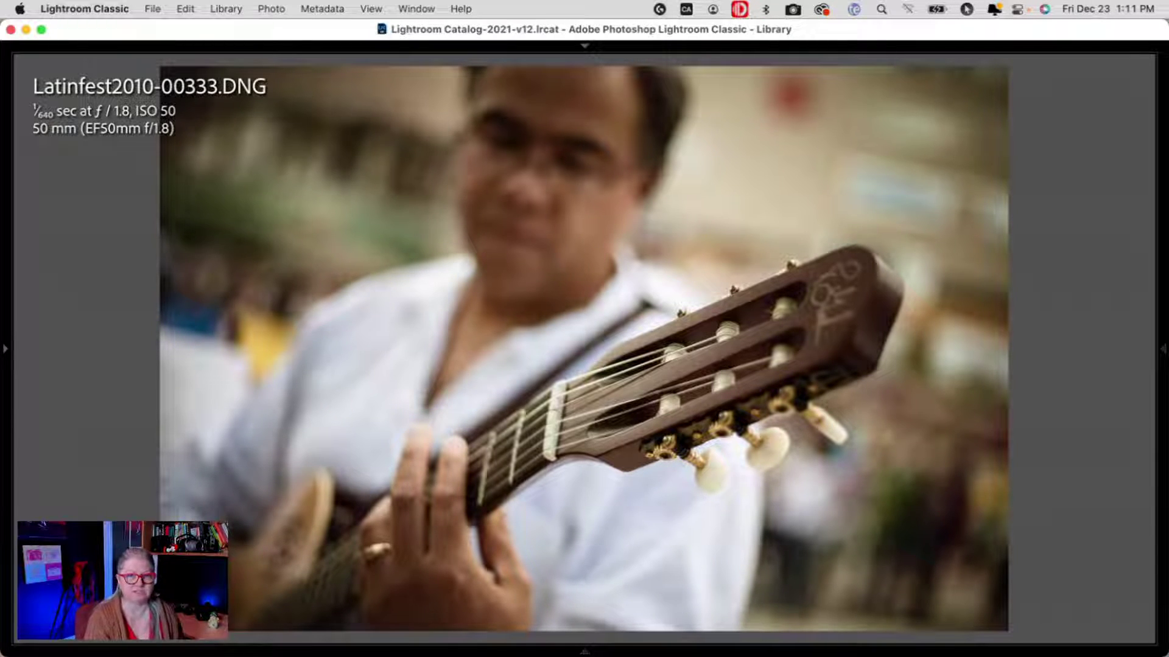
pyautogui.press('Right')
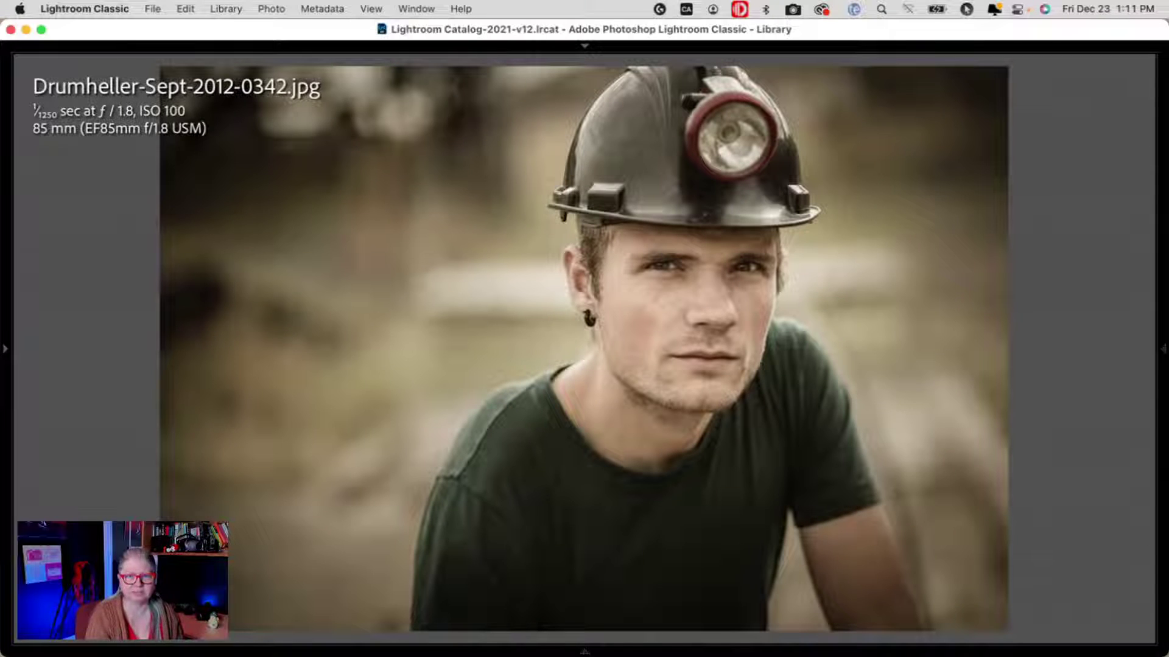
# Compare the original dragonfly photo with its edited version that has green bokeh circles.
pyautogui.press('Right')
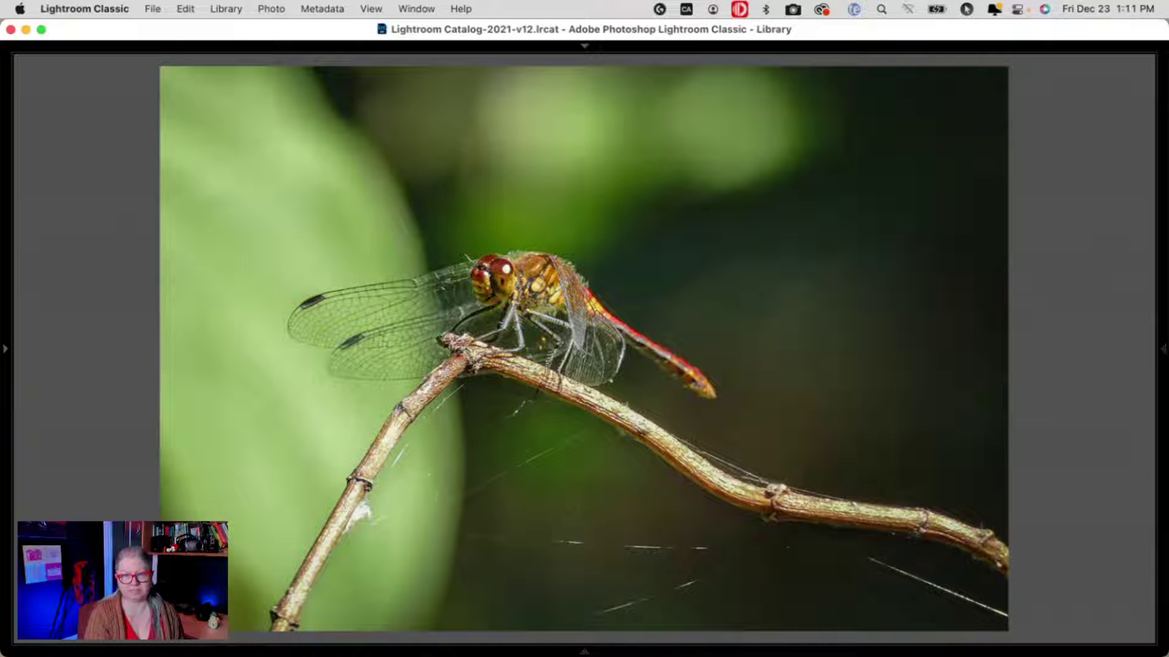
pyautogui.press('Right')
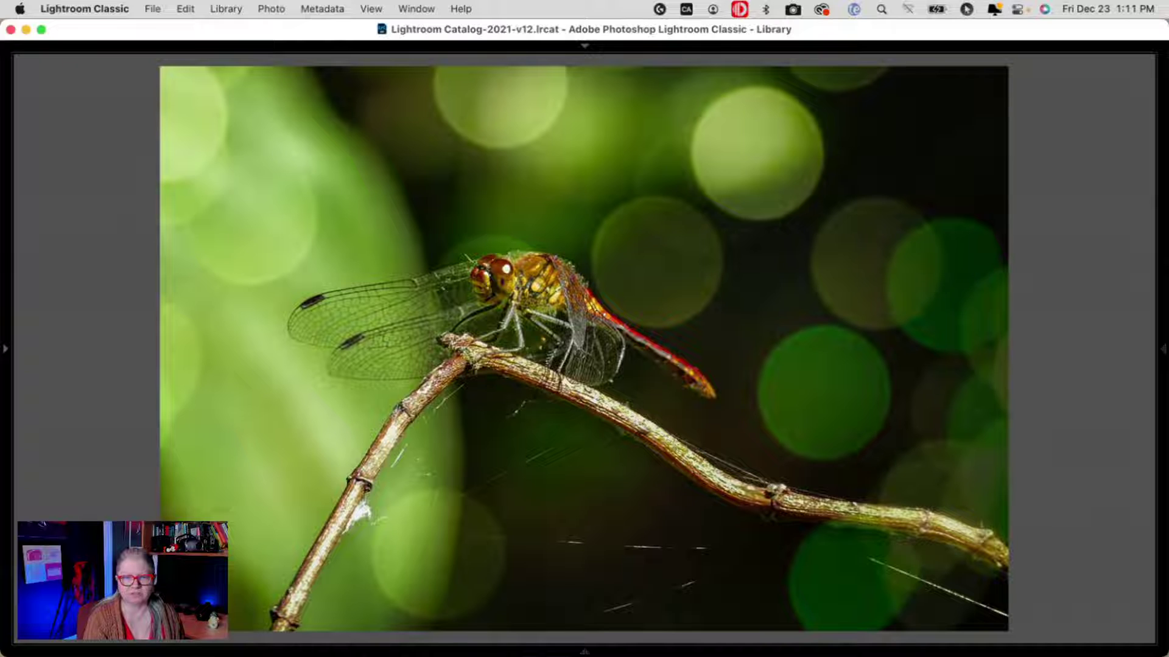
pyautogui.press('Left')
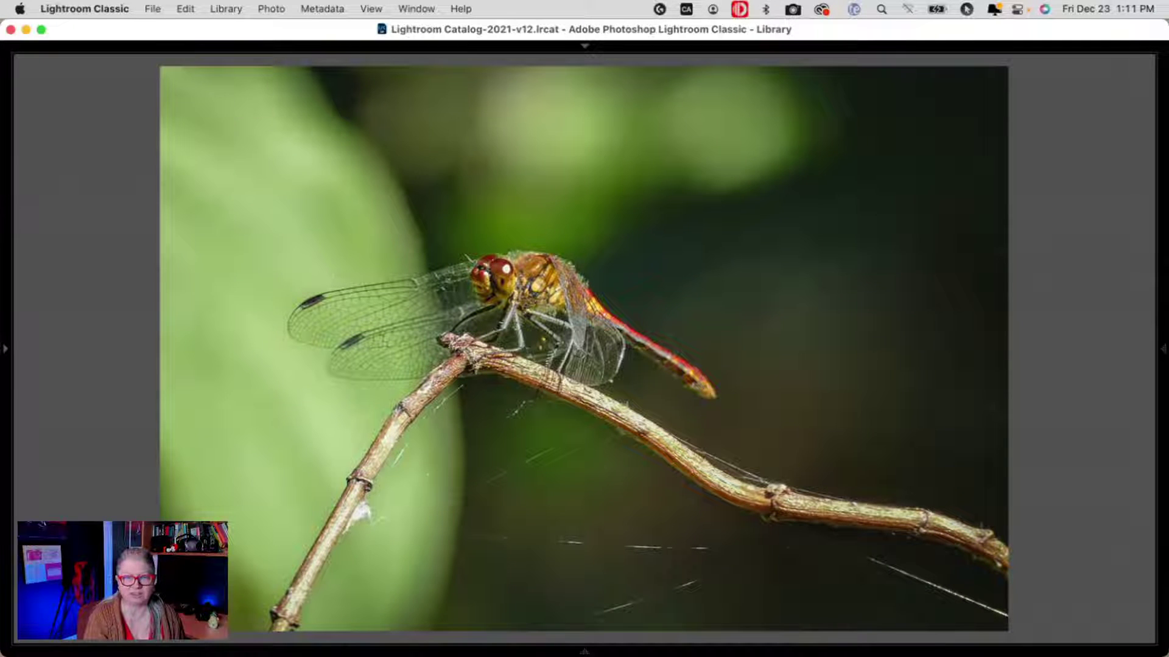
pyautogui.press('Right')
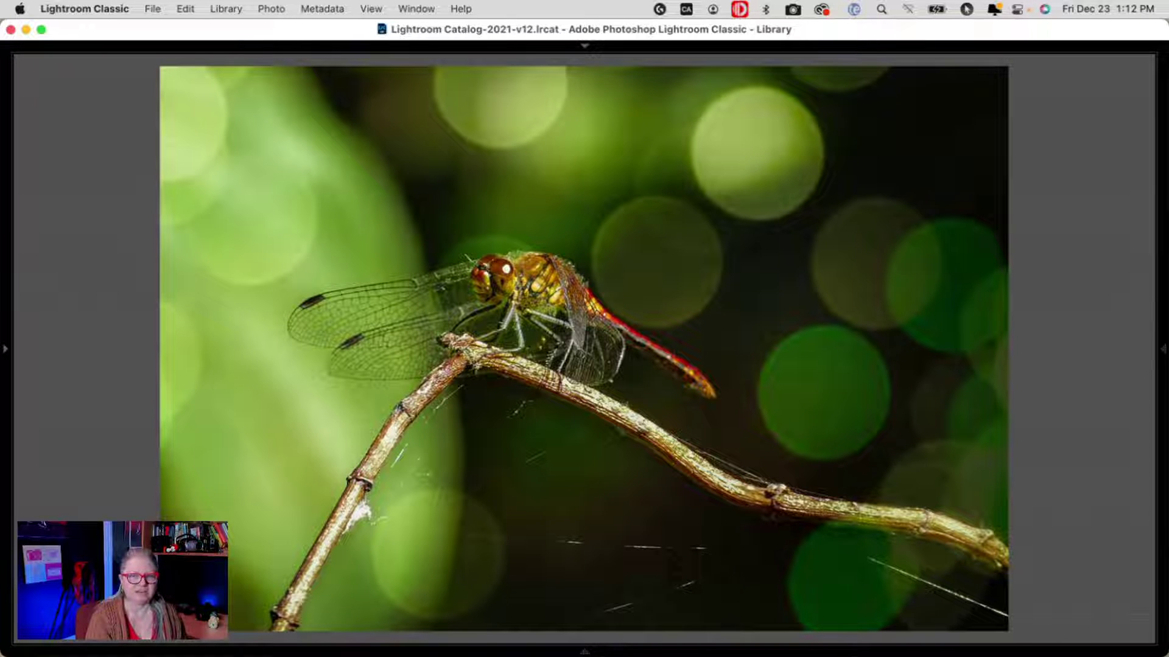
# Examine the bird, tulip and rose photos, each followed by its version with a bokeh overlay.
pyautogui.press('Right')
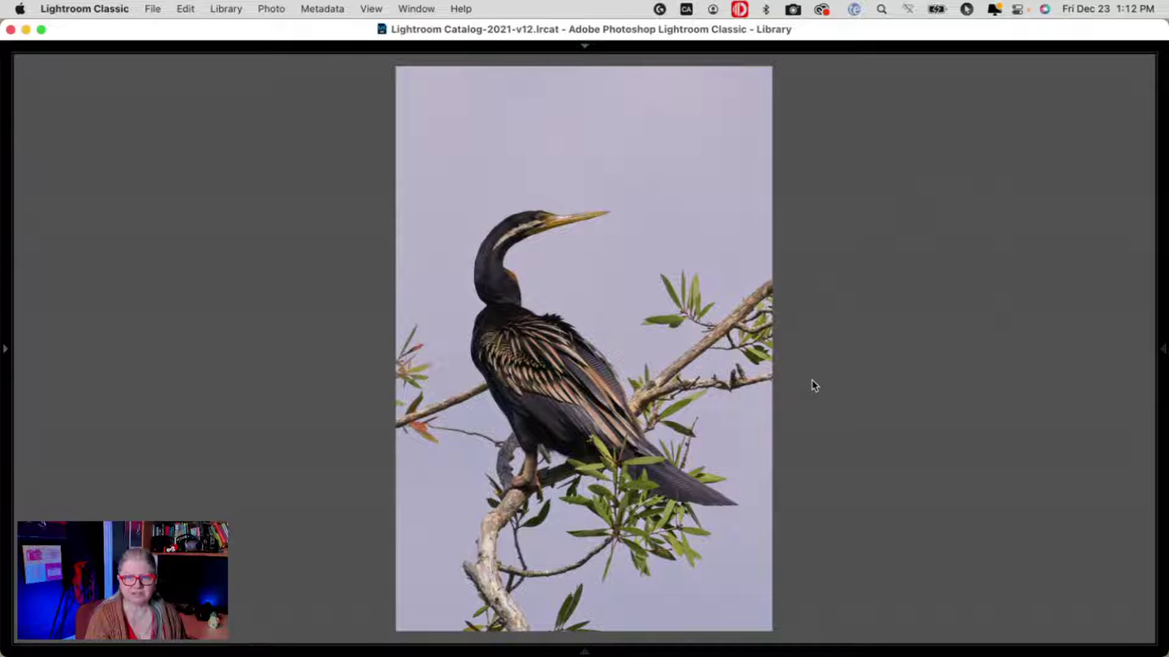
pyautogui.press('Right')
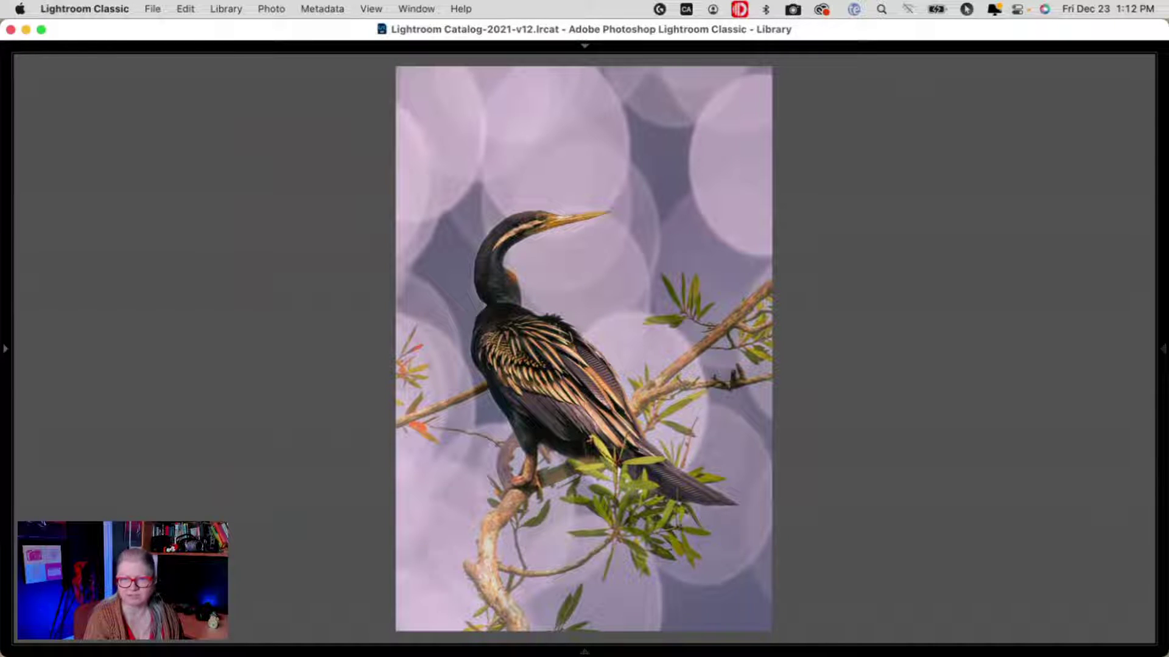
pyautogui.press('Right')
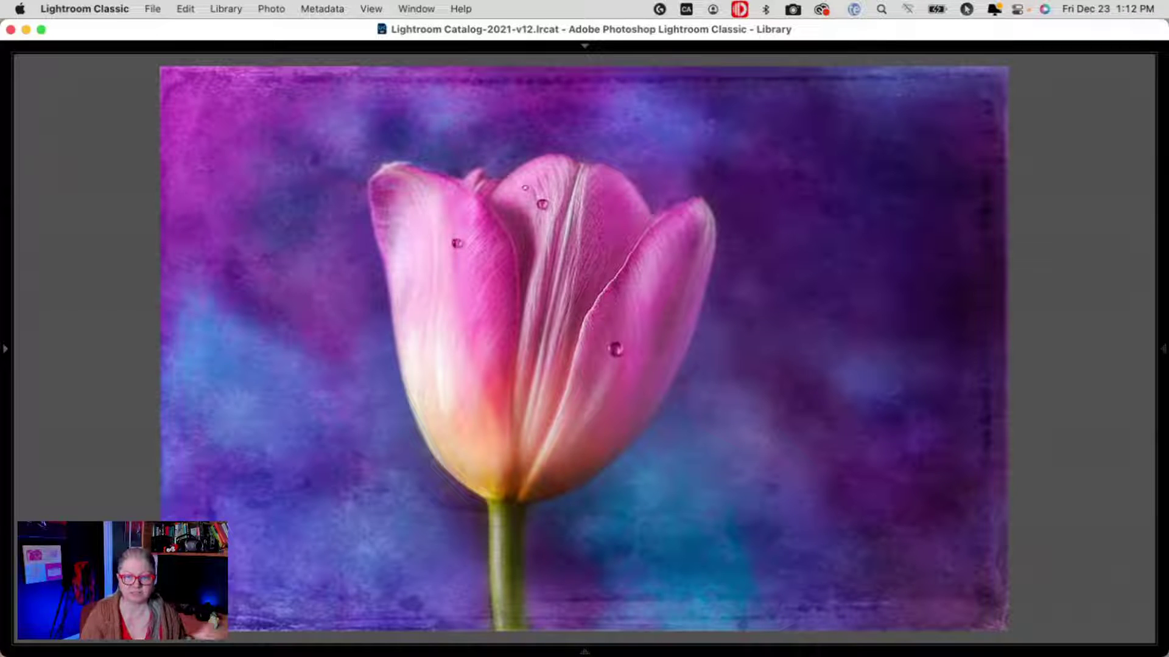
pyautogui.press('Right')
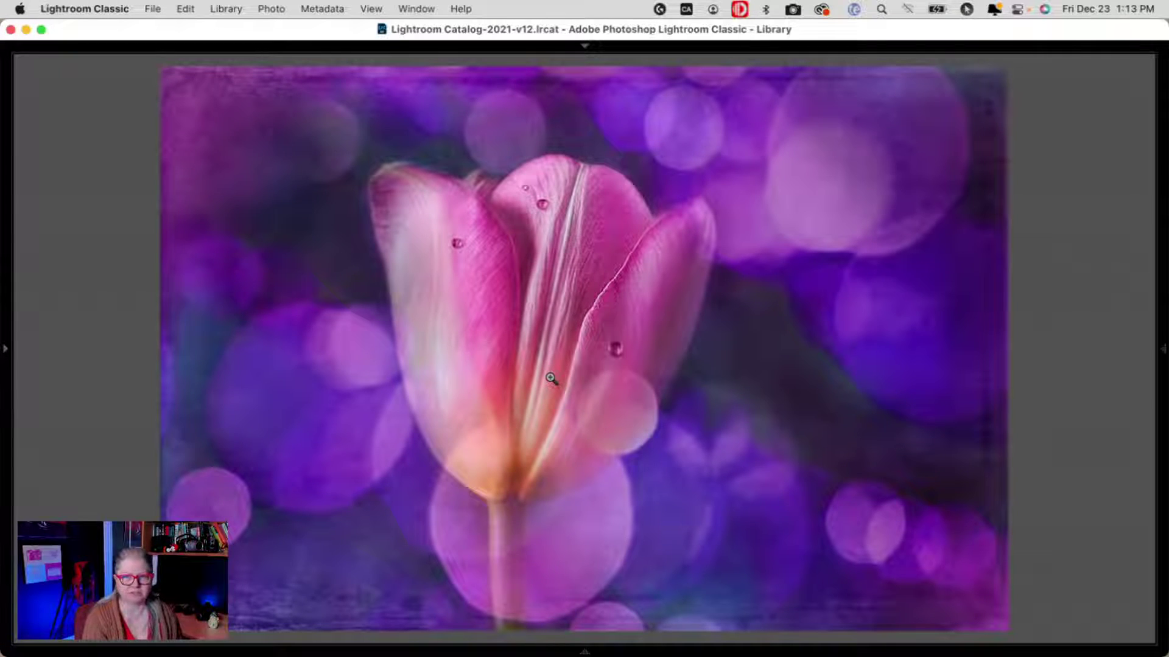
pyautogui.press('Right')
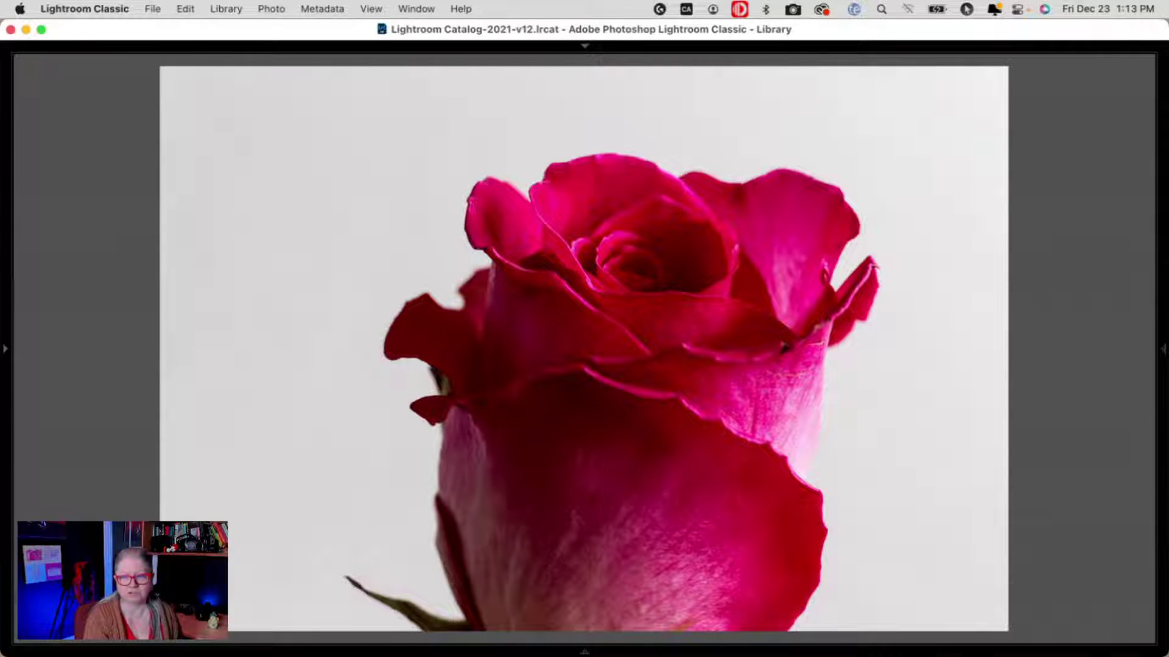
pyautogui.press('Right')
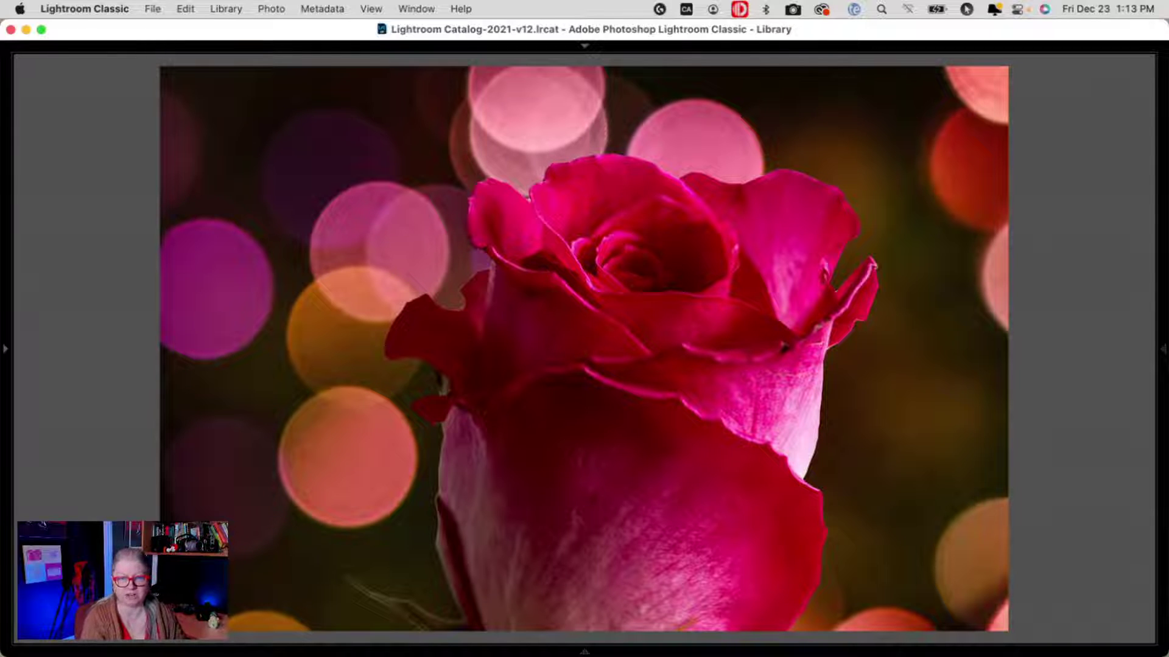
# Compare the original sunset silhouette of the kissing couple with its three bokeh overlay variations.
pyautogui.press('Right')
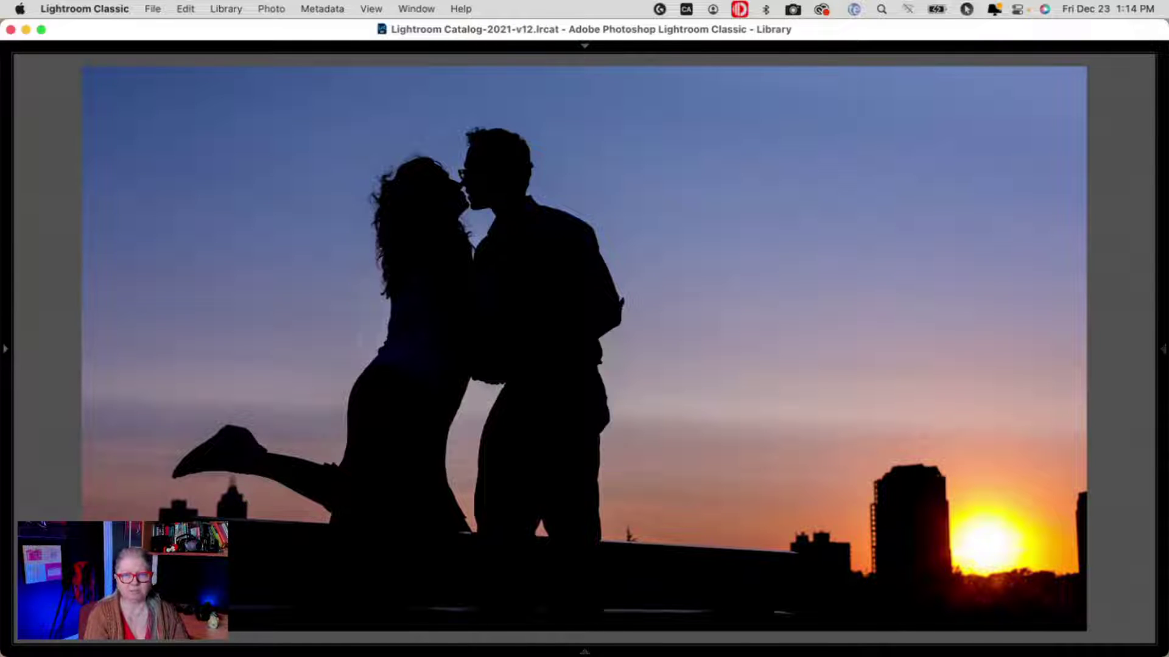
pyautogui.press('Right')
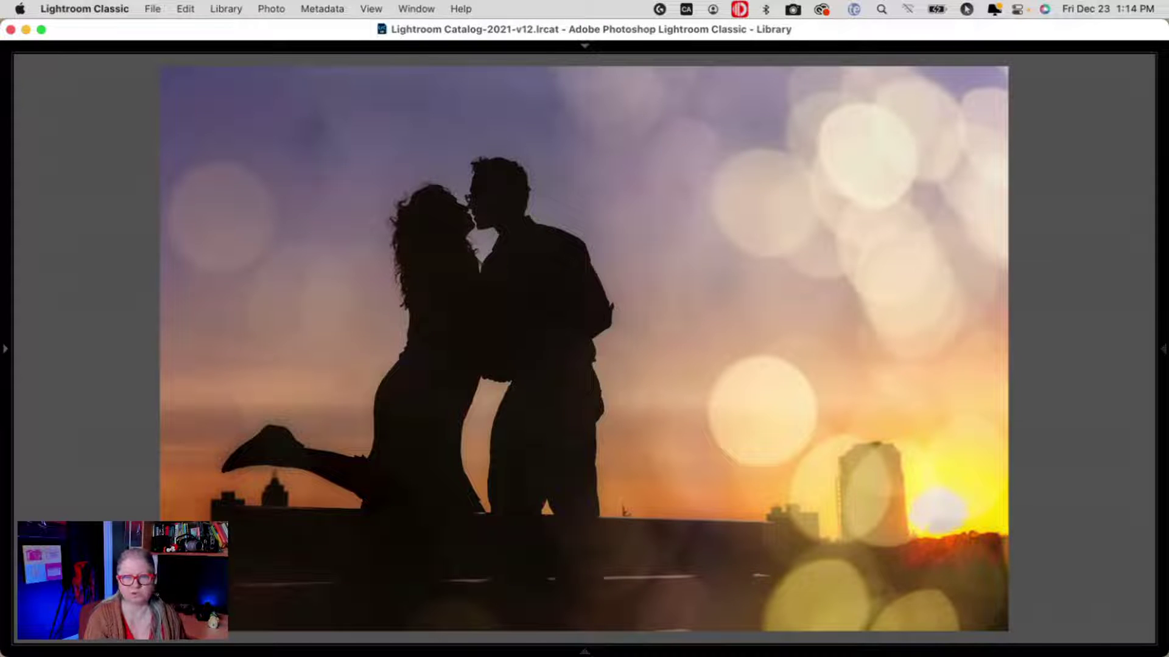
pyautogui.press('Right')
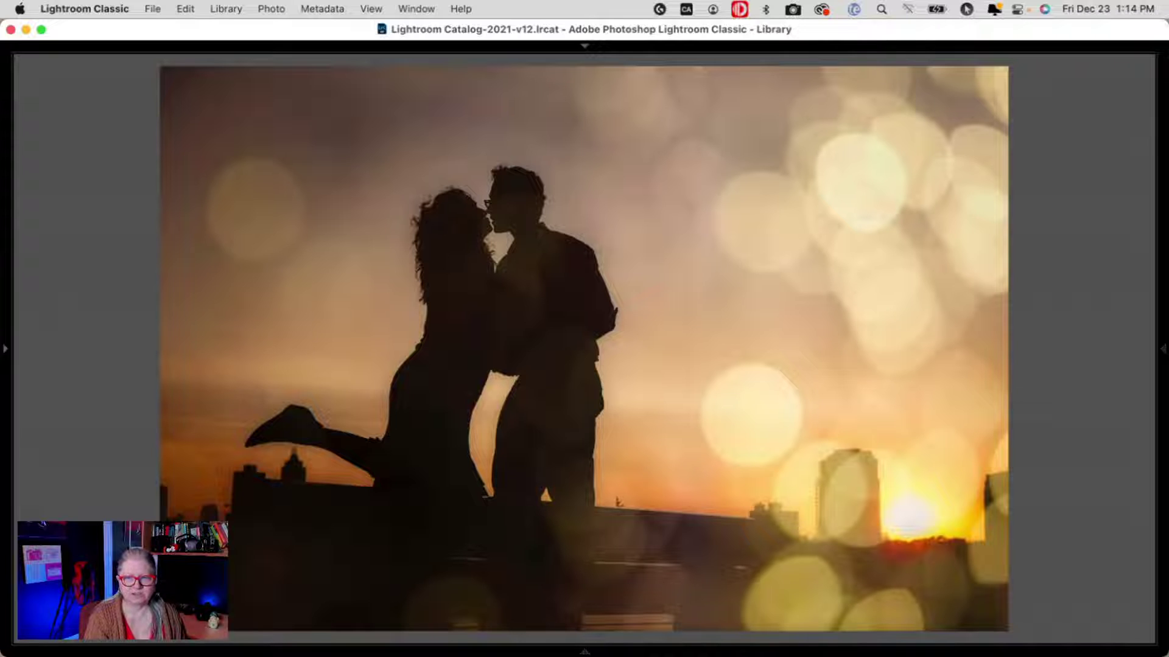
pyautogui.press('Right')
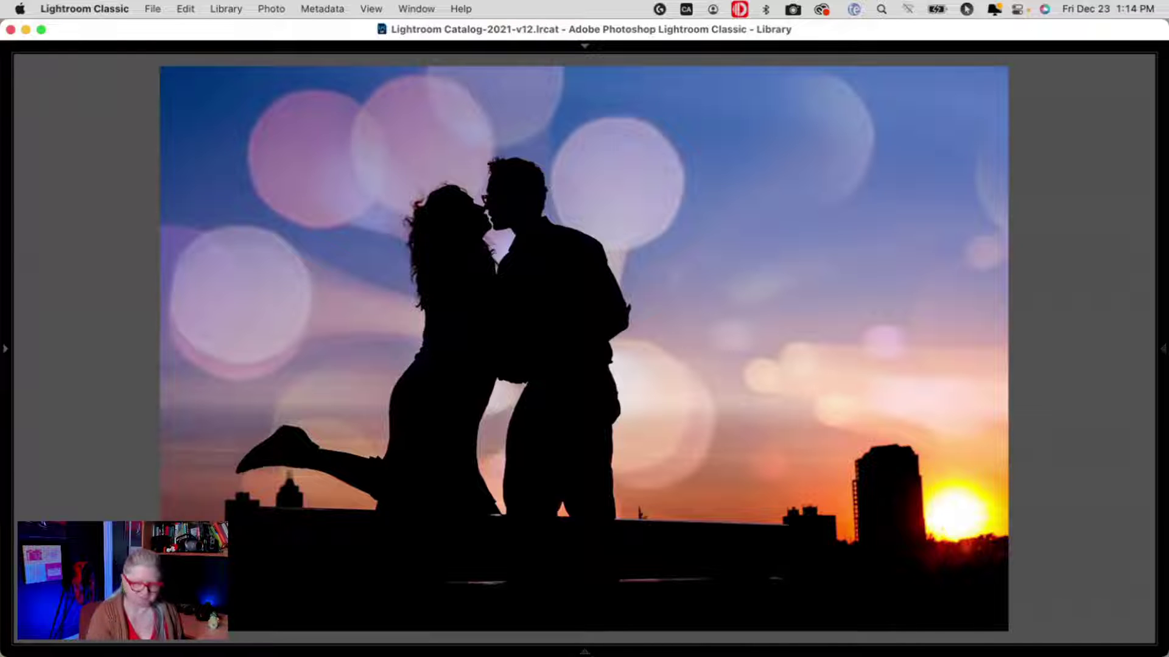
# Show the info overlay on Peru-2019-2655.RAF and compare the photo with its edited version, Peru-2019-2655-Edit.psd.
pyautogui.press('Right')
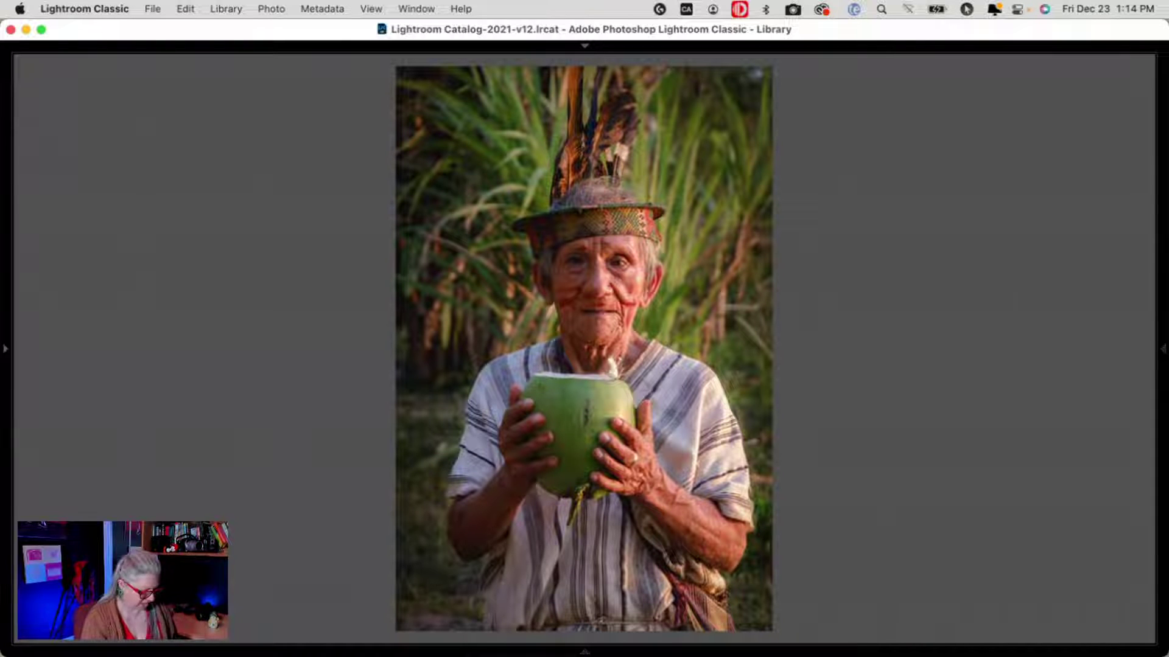
pyautogui.press('i')
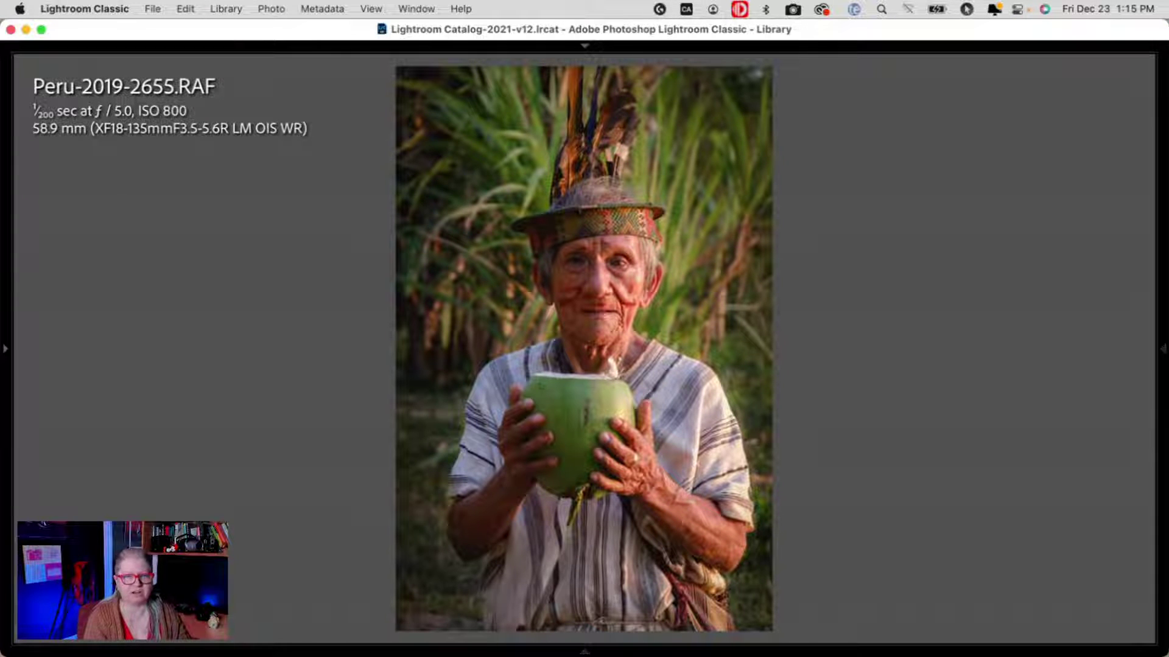
pyautogui.press('Right')
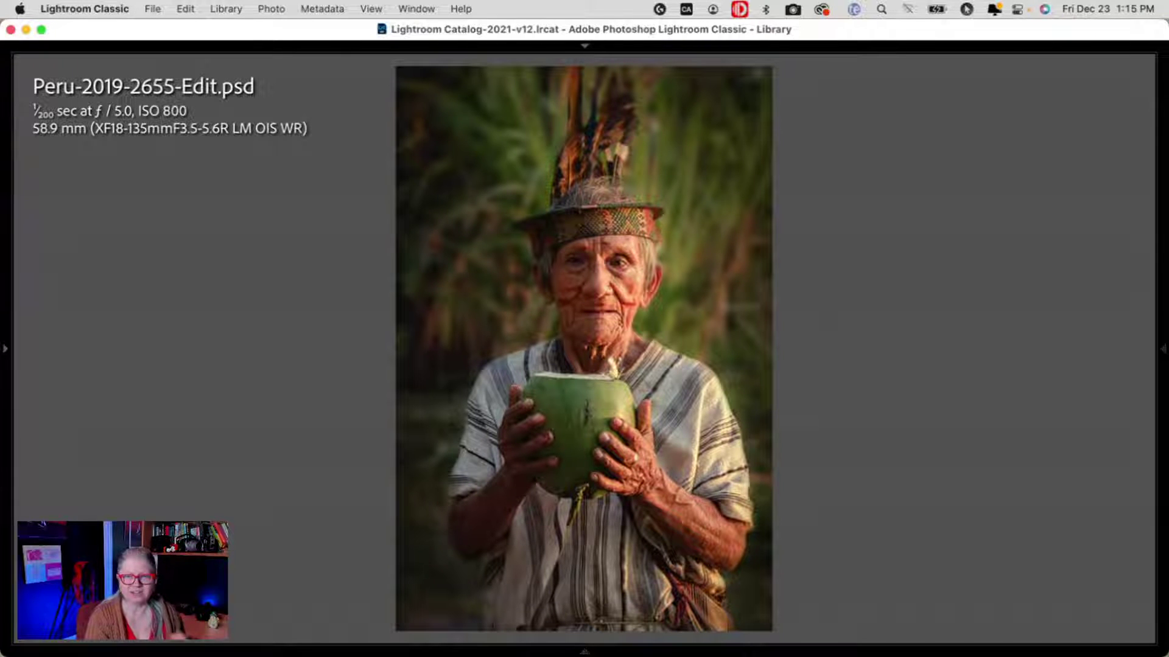
pyautogui.press('Left')
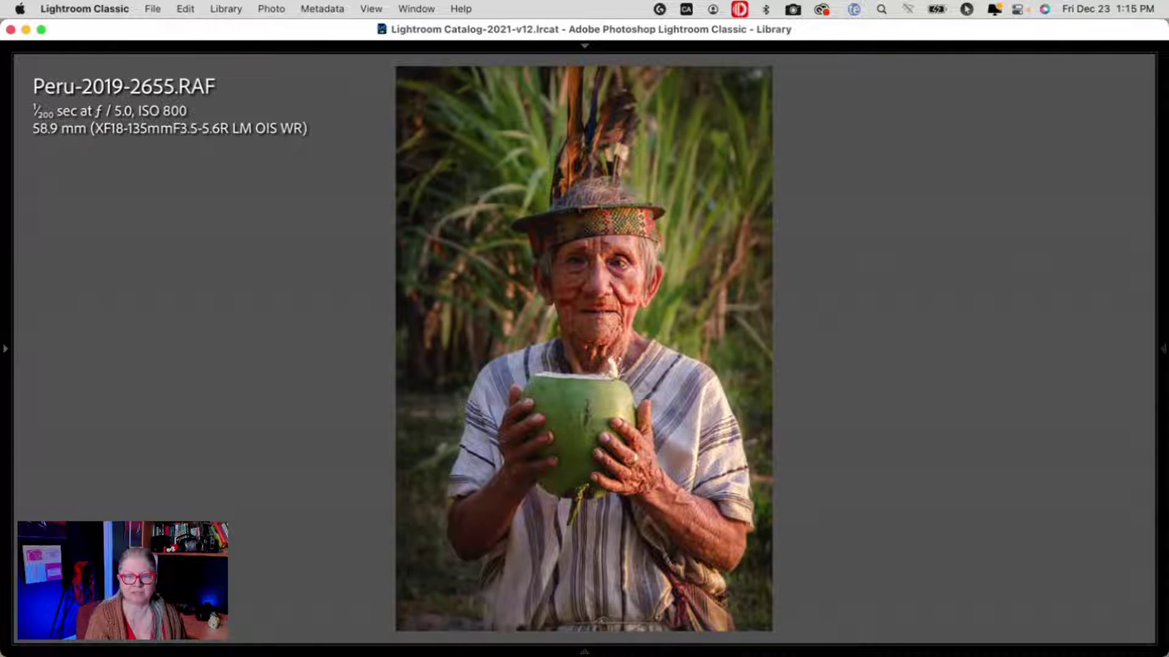
pyautogui.press('Right')
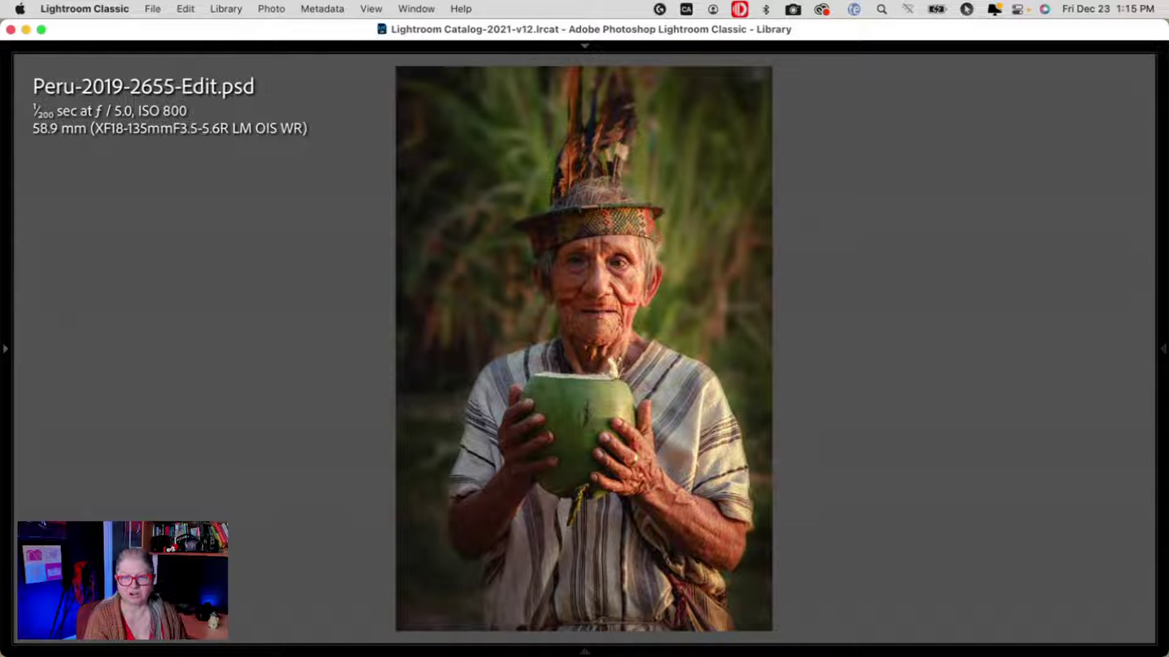
# Go past the original portrait of the man in the black cap and open its darkened version in the Develop module.
pyautogui.press('Right')
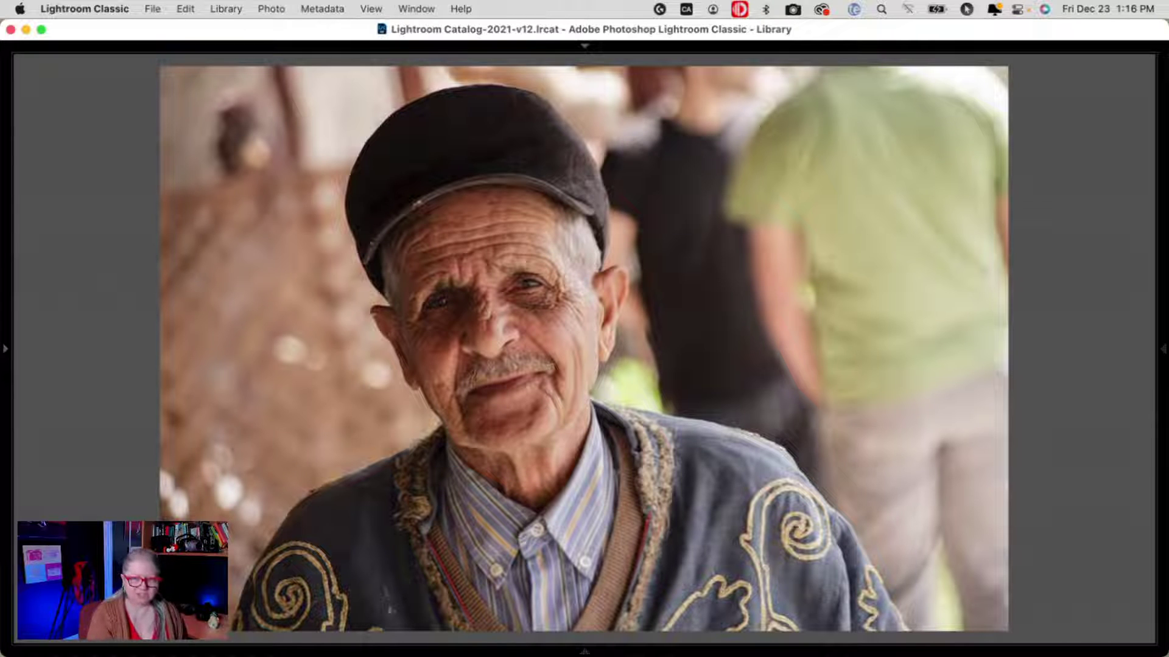
pyautogui.press('Right')
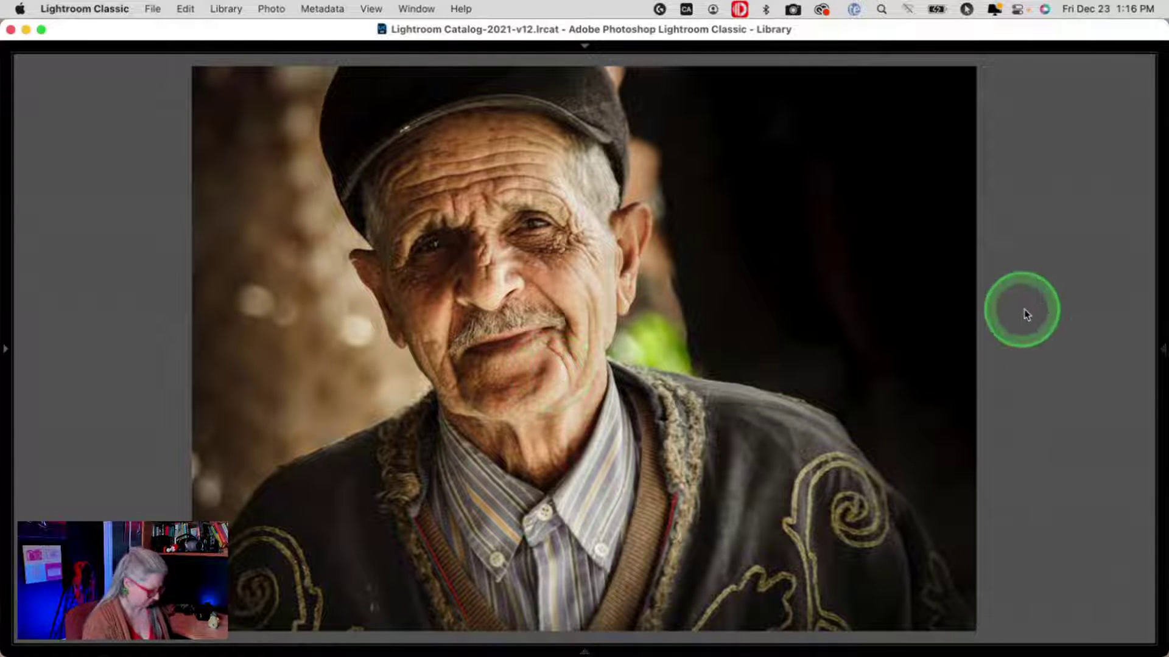
pyautogui.press('d')
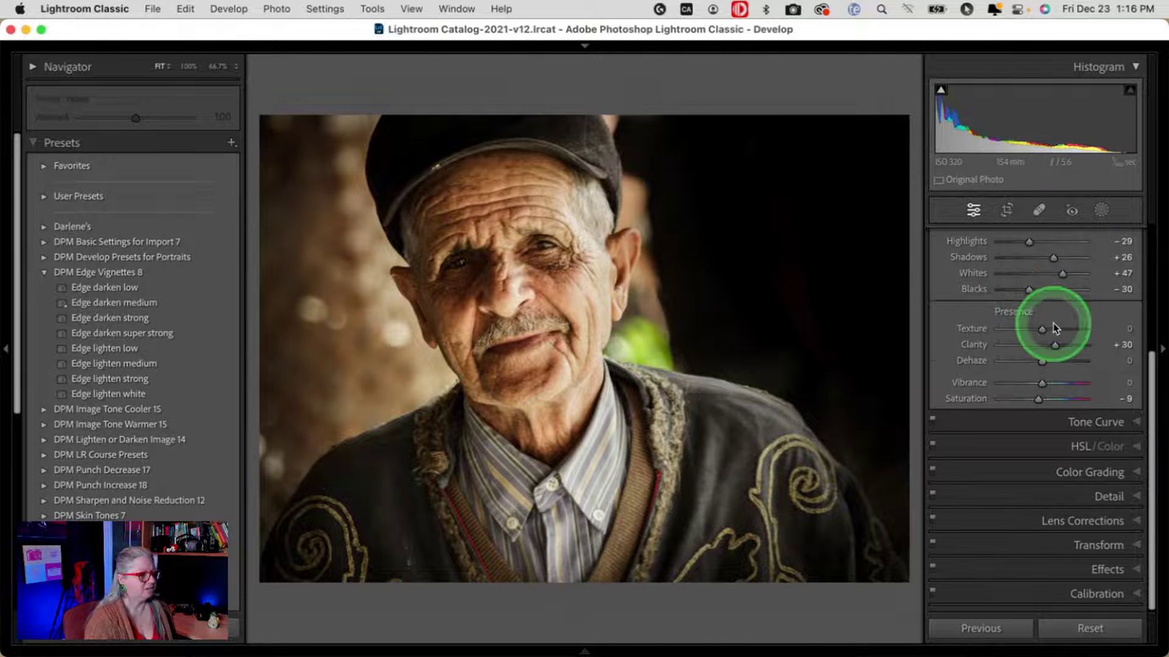
# Show the portrait's masks and move the mask list over the presets, clear of the photo.
pyautogui.scroll(5, 1053, 326)
pyautogui.click(1101, 210)
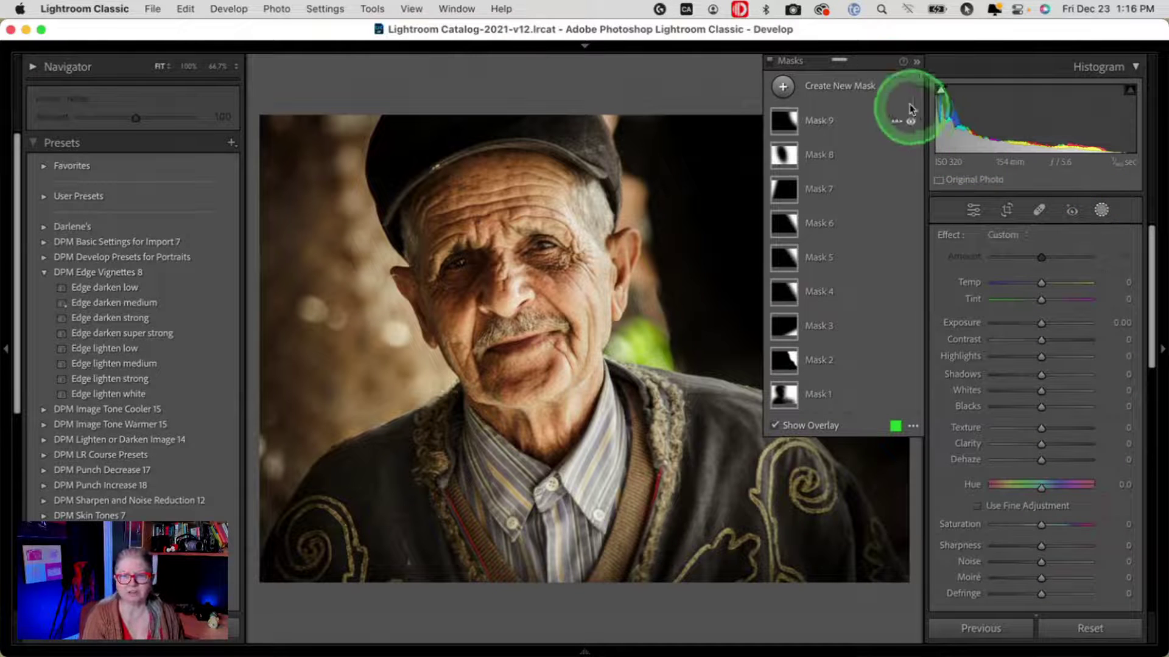
pyautogui.moveTo(874, 64); pyautogui.dragTo(209, 88)
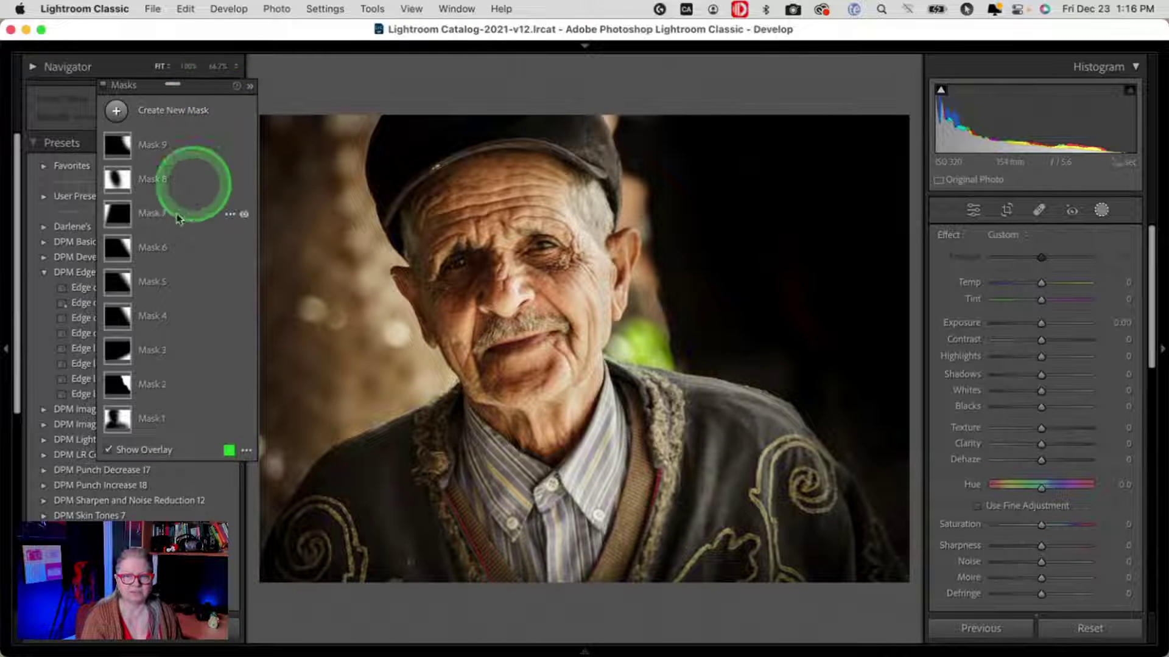
# Preview the areas covered by Mask 1 and Mask 2, and examine the brush adjustments of Mask 2.
pyautogui.moveTo(124, 430)
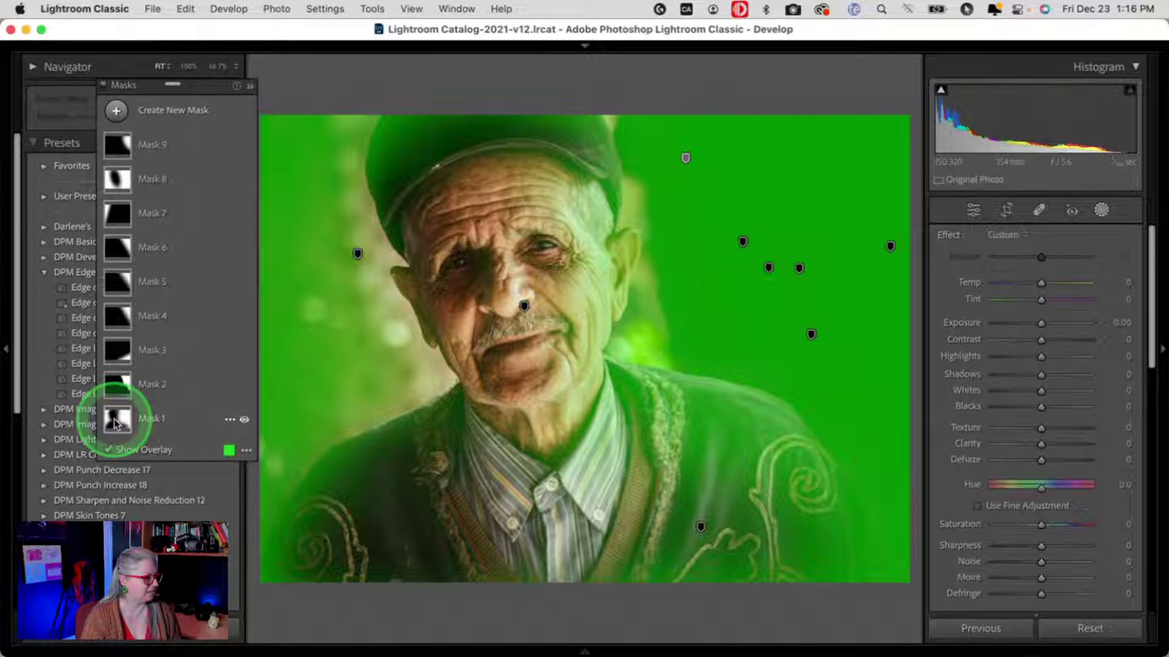
pyautogui.moveTo(121, 387)
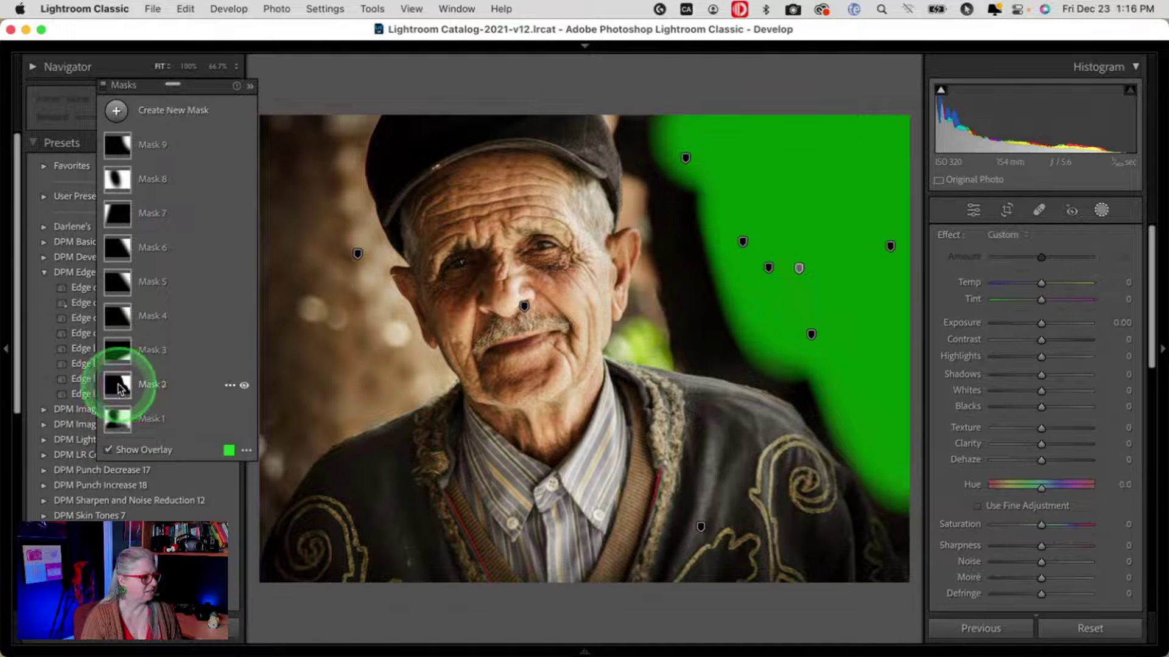
pyautogui.click(184, 387)
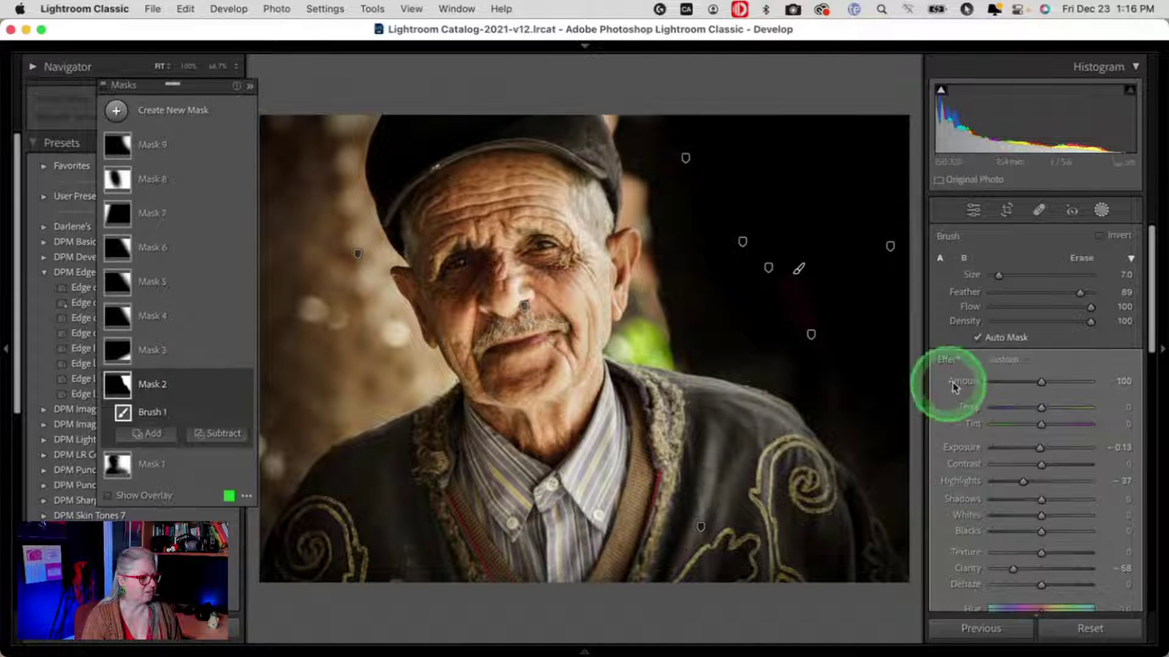
pyautogui.scroll(-5, 962, 383)
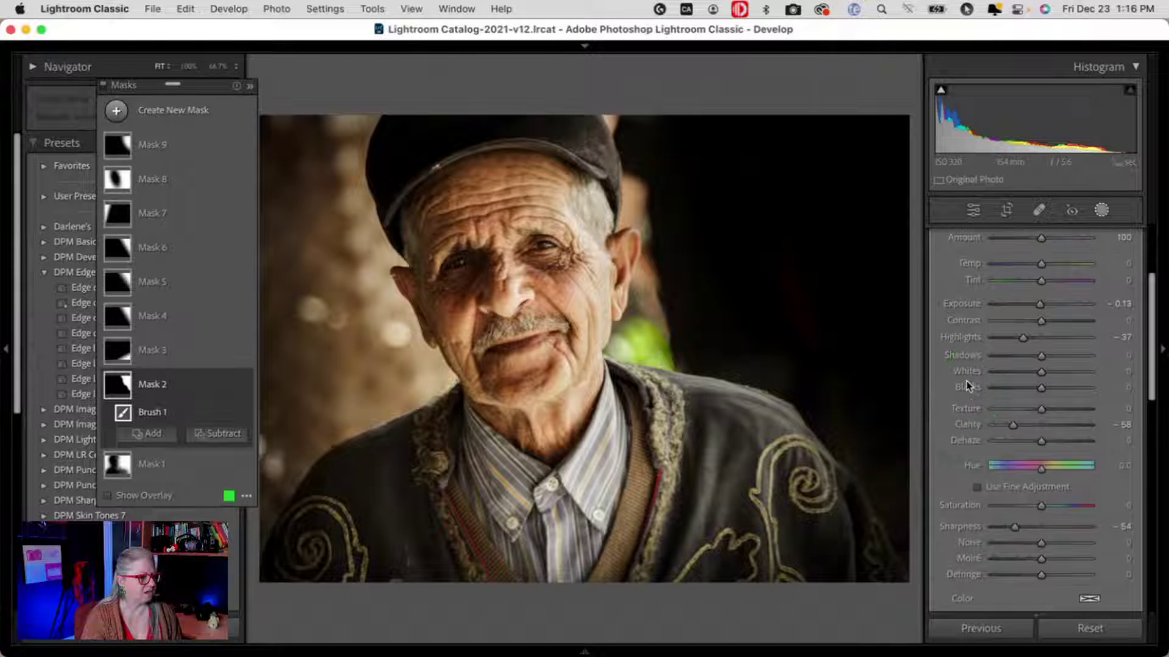
pyautogui.scroll(3, 968, 384)
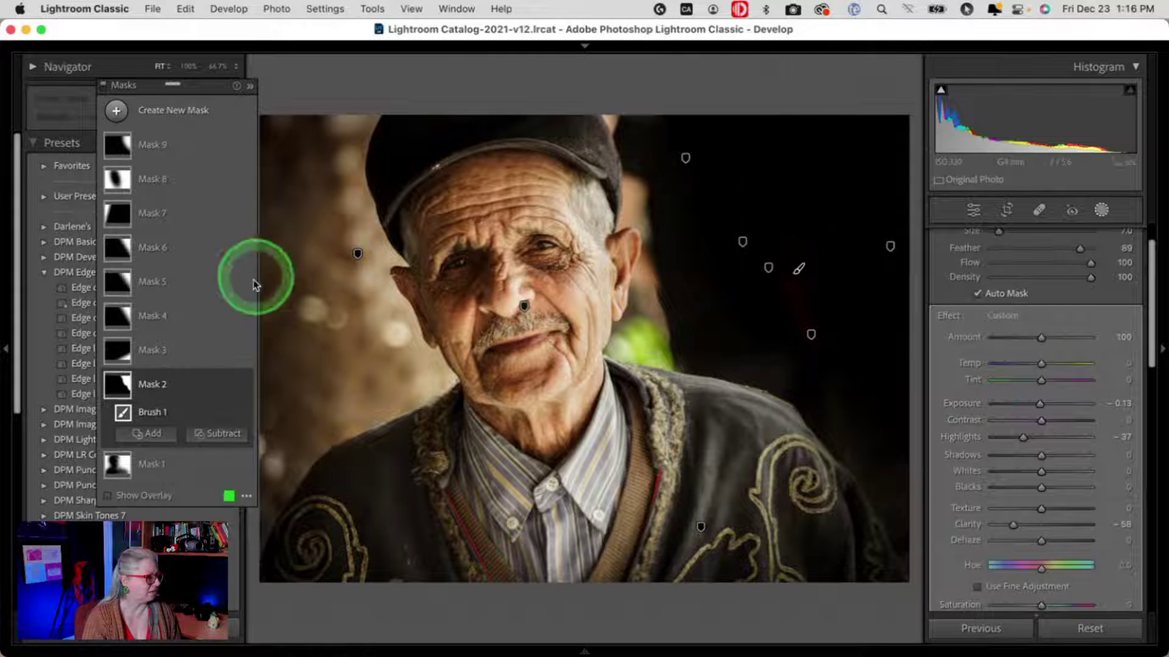
# Examine the adjustments of Masks 3, 4, 5 and 6 and where each gradient is placed on the portrait.
pyautogui.click(189, 352)
pyautogui.click(191, 330)
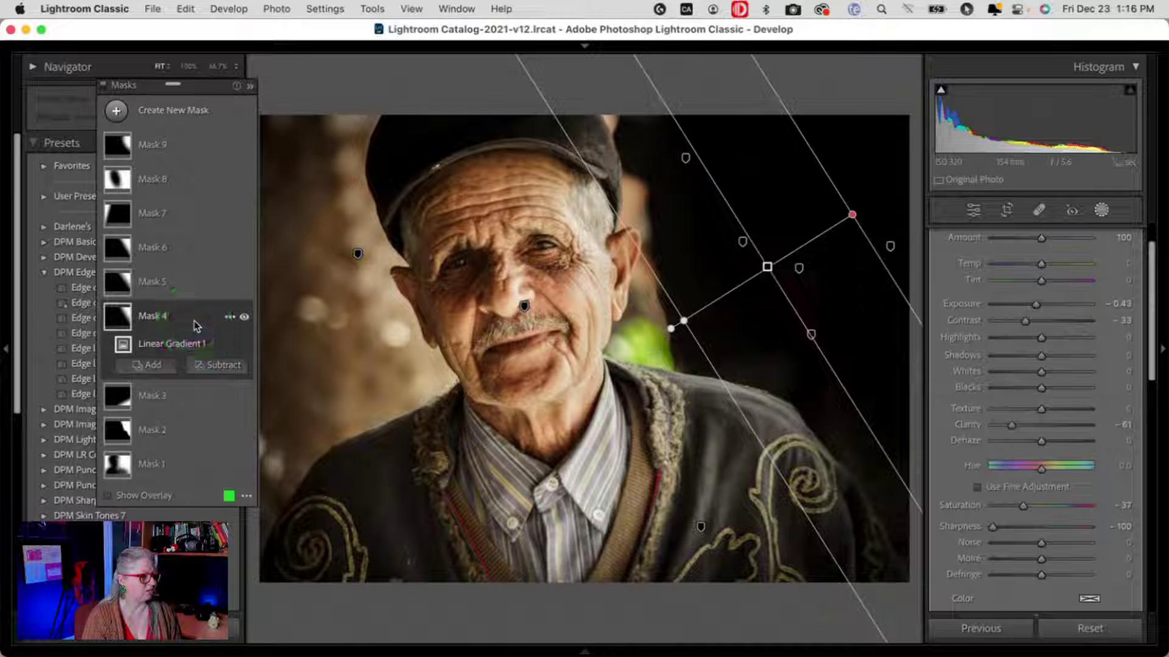
pyautogui.click(194, 286)
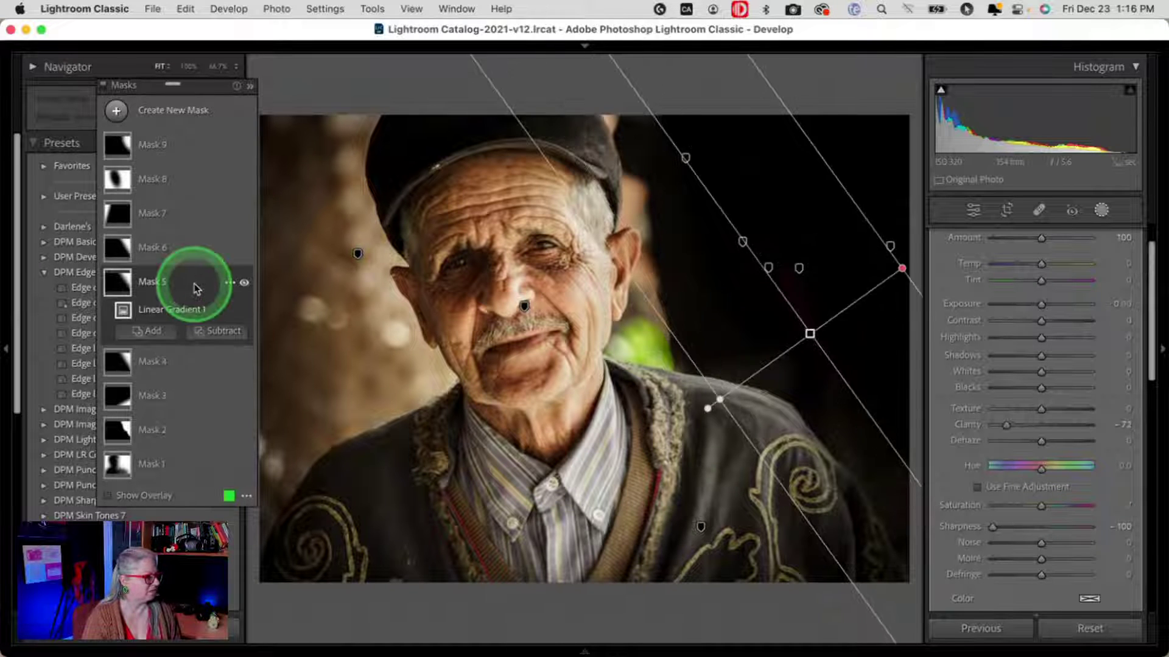
pyautogui.click(184, 249)
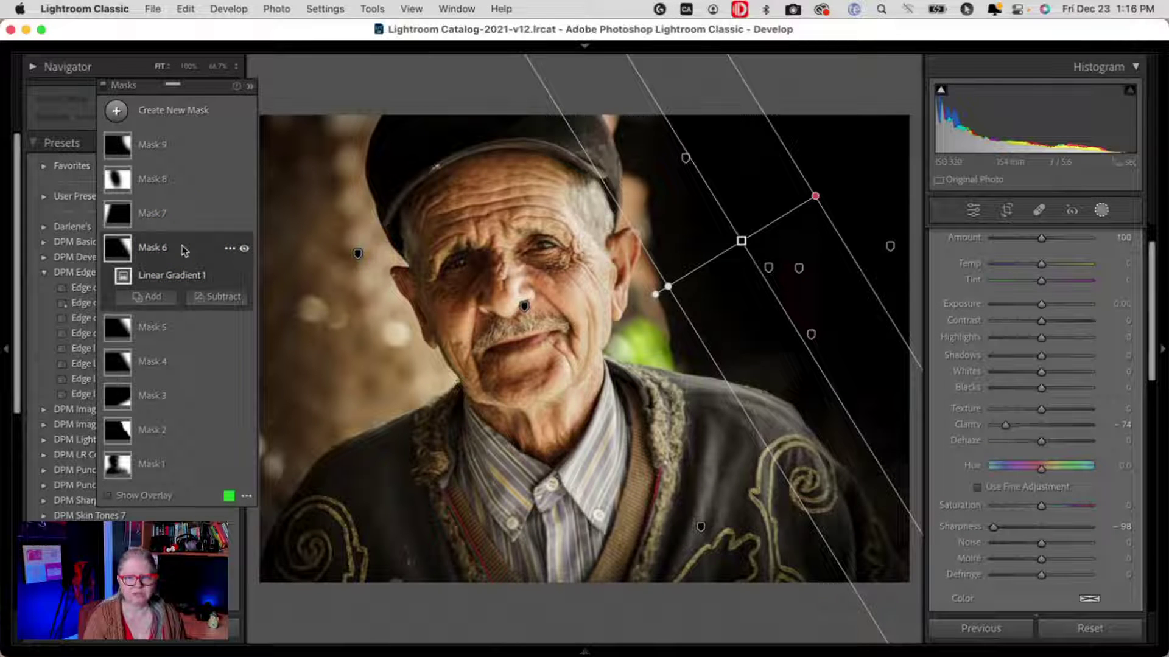
pyautogui.click(203, 274)
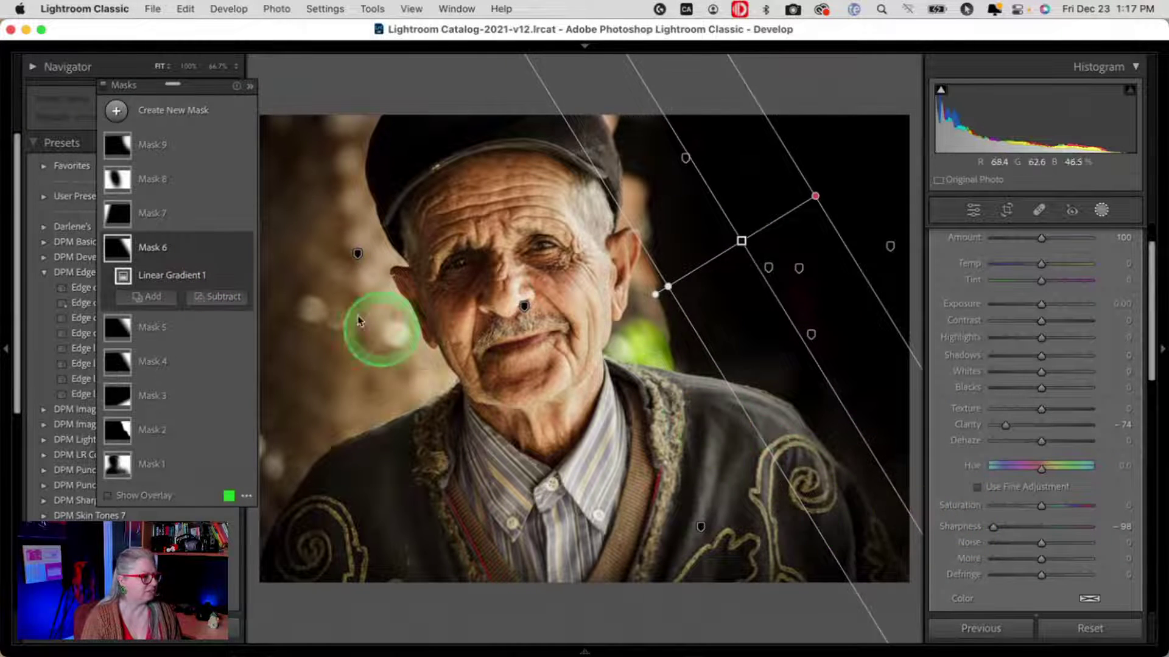
# Inspect the radial gradients of Mask 8 and Mask 9, and compare the background with Mask 9 hidden and shown.
pyautogui.click(182, 180)
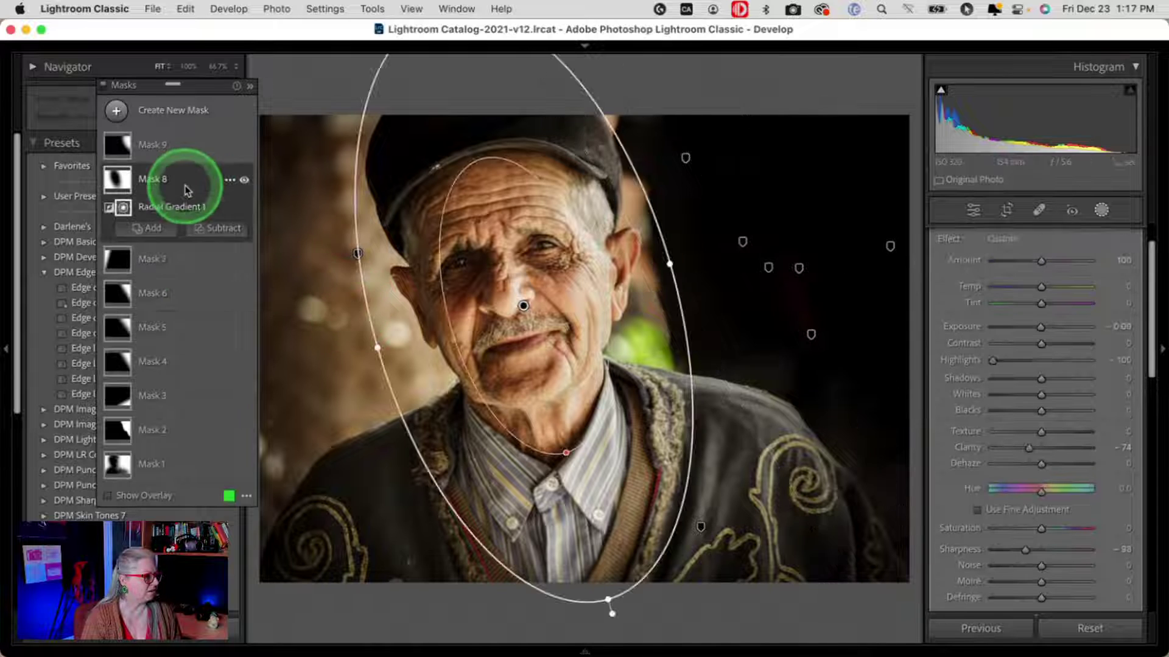
pyautogui.click(188, 155)
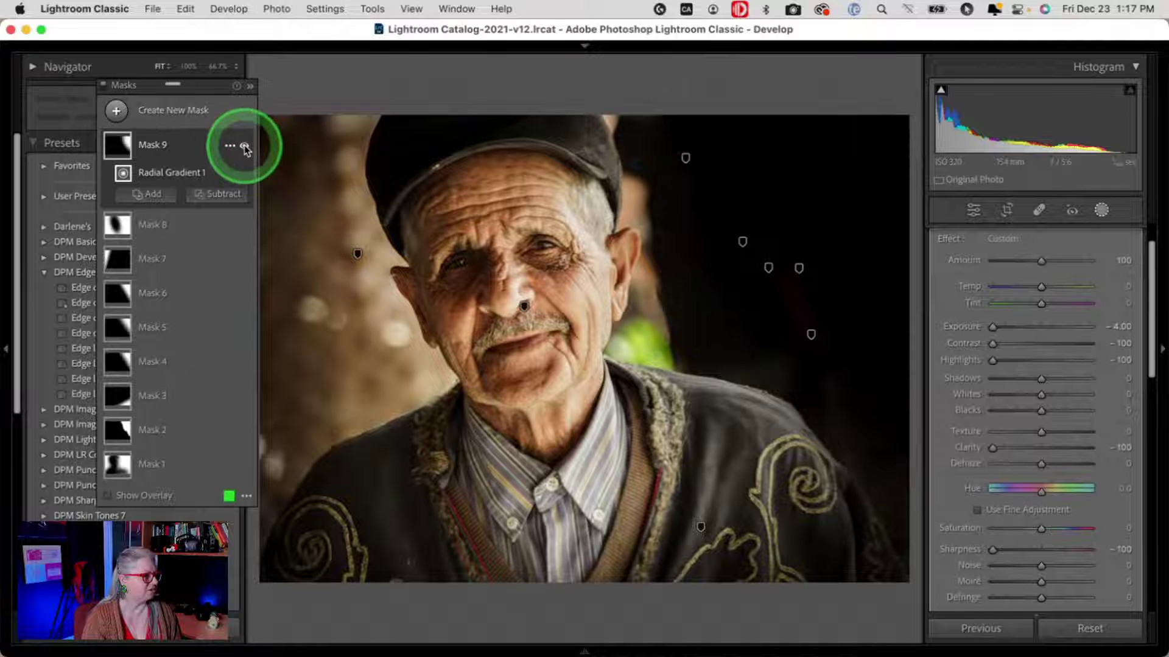
pyautogui.click(244, 147)
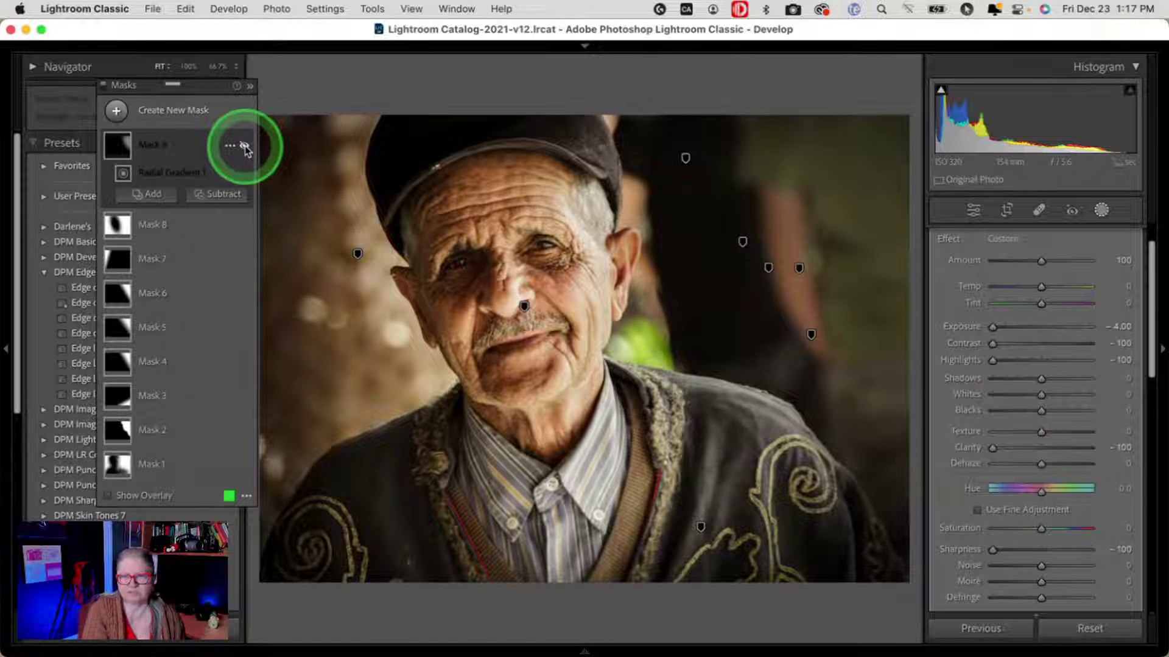
pyautogui.click(245, 146)
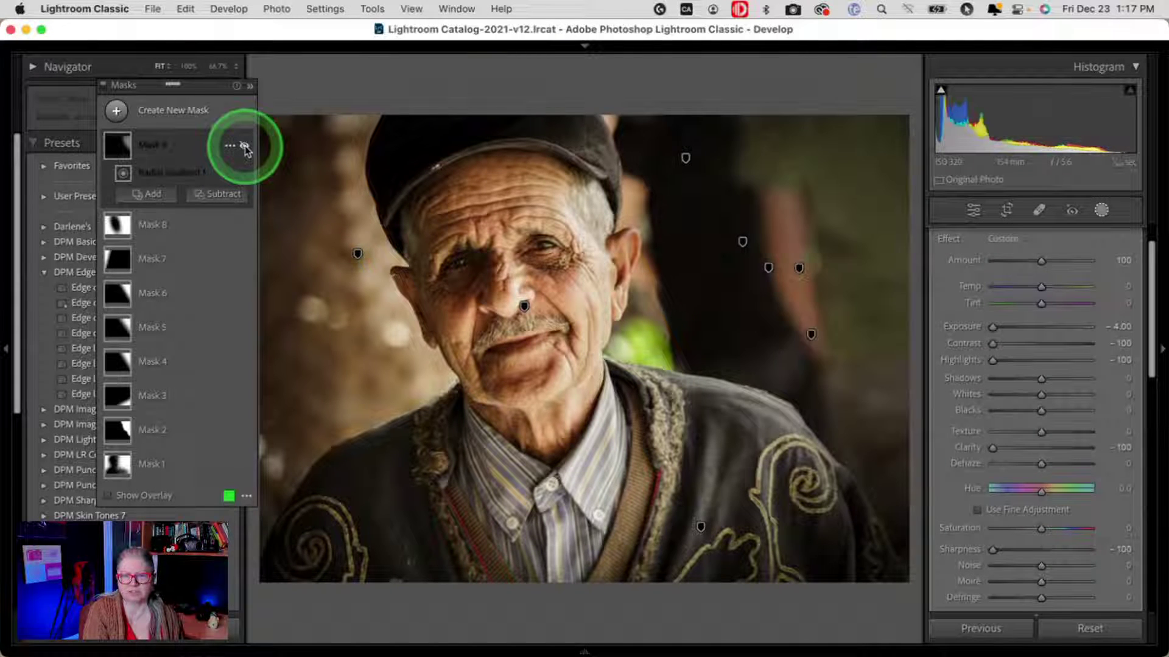
pyautogui.click(244, 147)
pyautogui.click(244, 146)
pyautogui.click(244, 146)
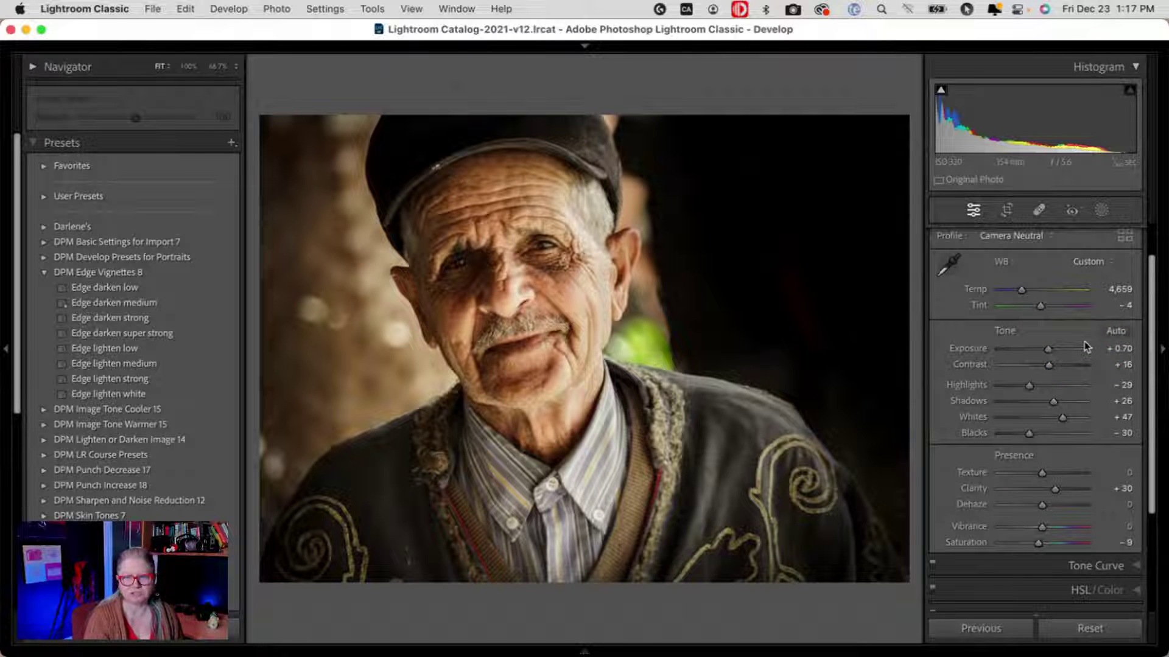
# View the portrait's bokeh version in the Library and compare it side by side with the original Turkey2011-01440 photo.
pyautogui.press('e')
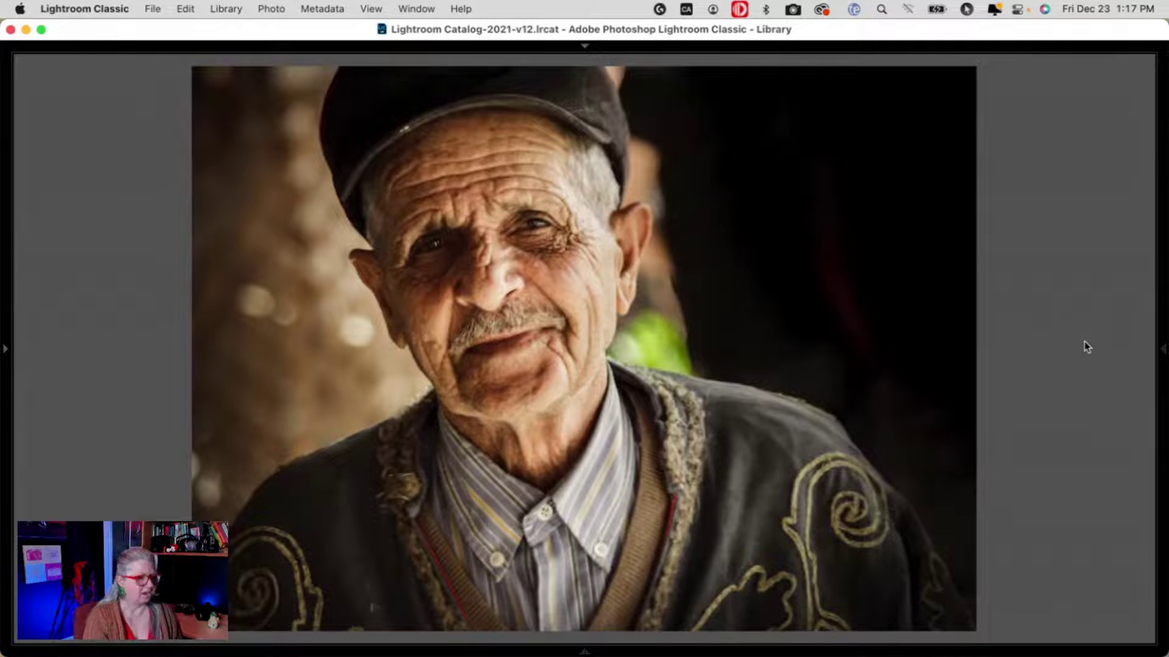
pyautogui.press('Right')
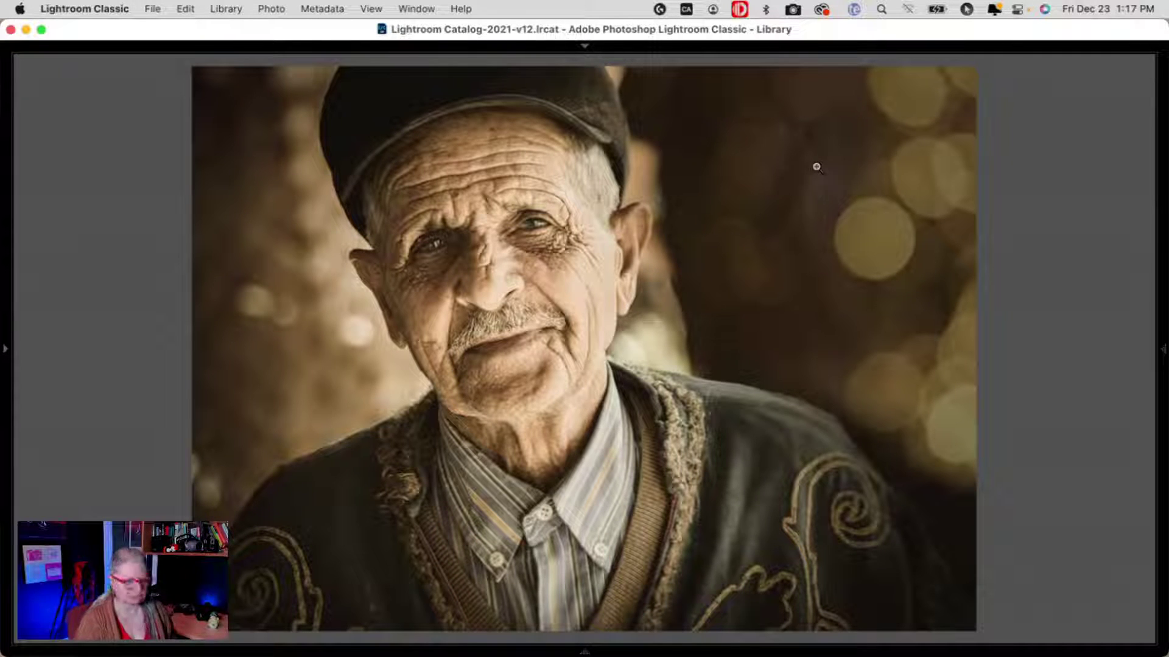
pyautogui.press('g')
pyautogui.keyDown('super'); pyautogui.click(566, 528); pyautogui.keyUp('super')
pyautogui.press('n')
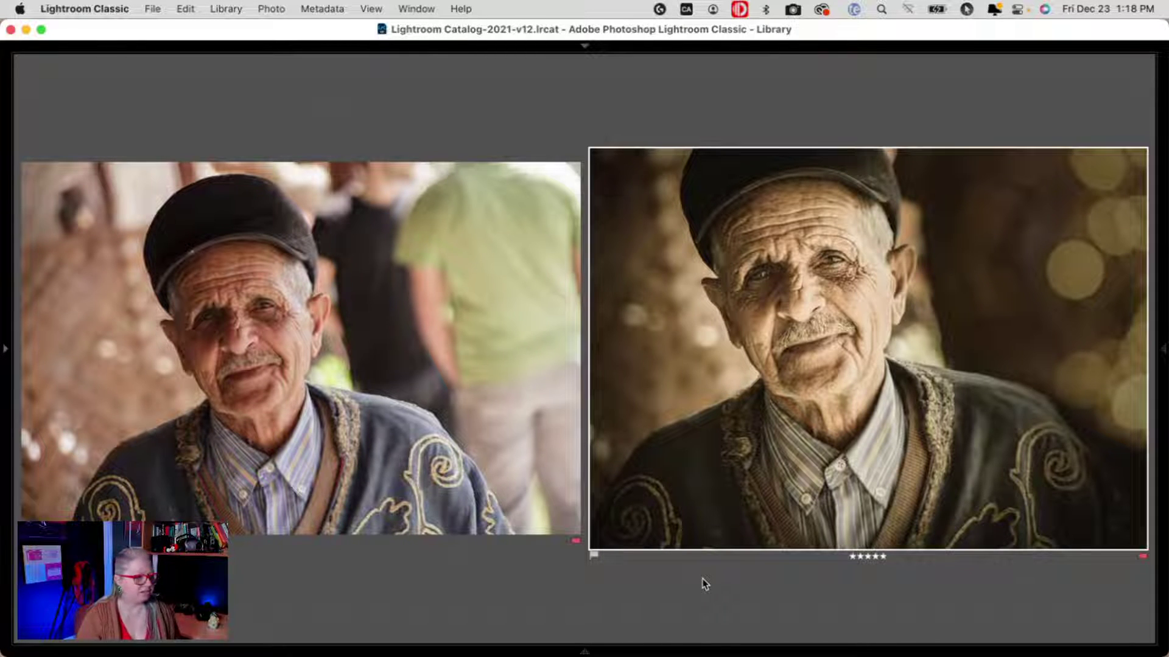
# Return to the photo grid and open Peru-2019-2654, the man with the feathered headdress, in Loupe view.
pyautogui.press('g')
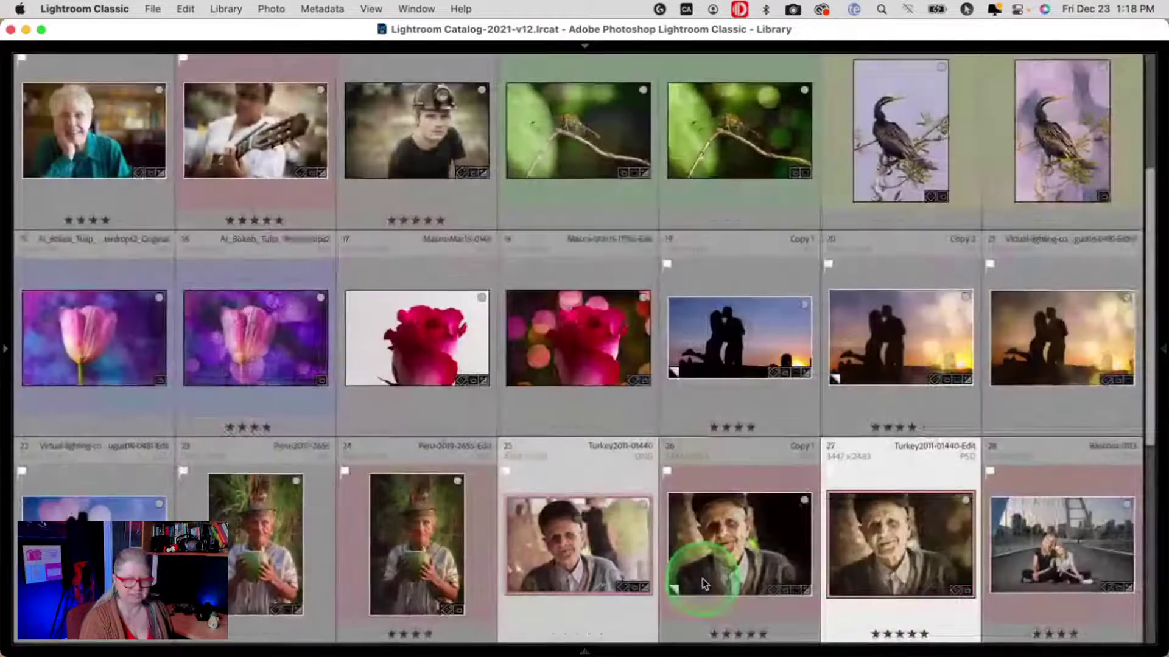
pyautogui.scroll(-4, 566, 347)
pyautogui.scroll(-1, 571, 369)
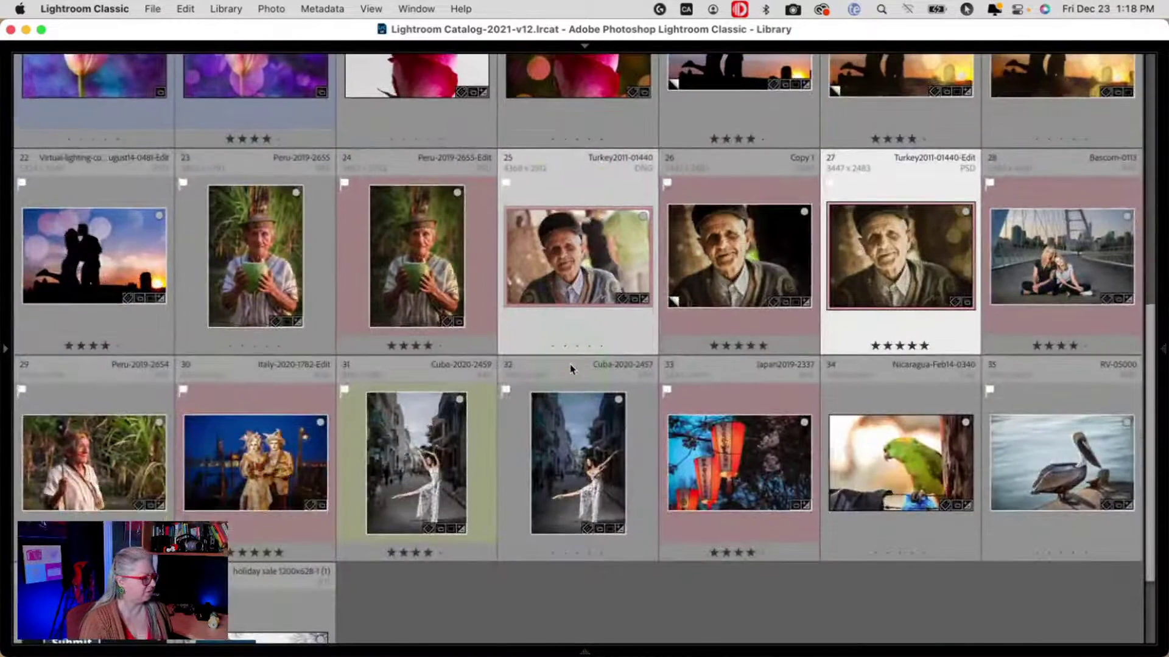
pyautogui.scroll(-2, 570, 368)
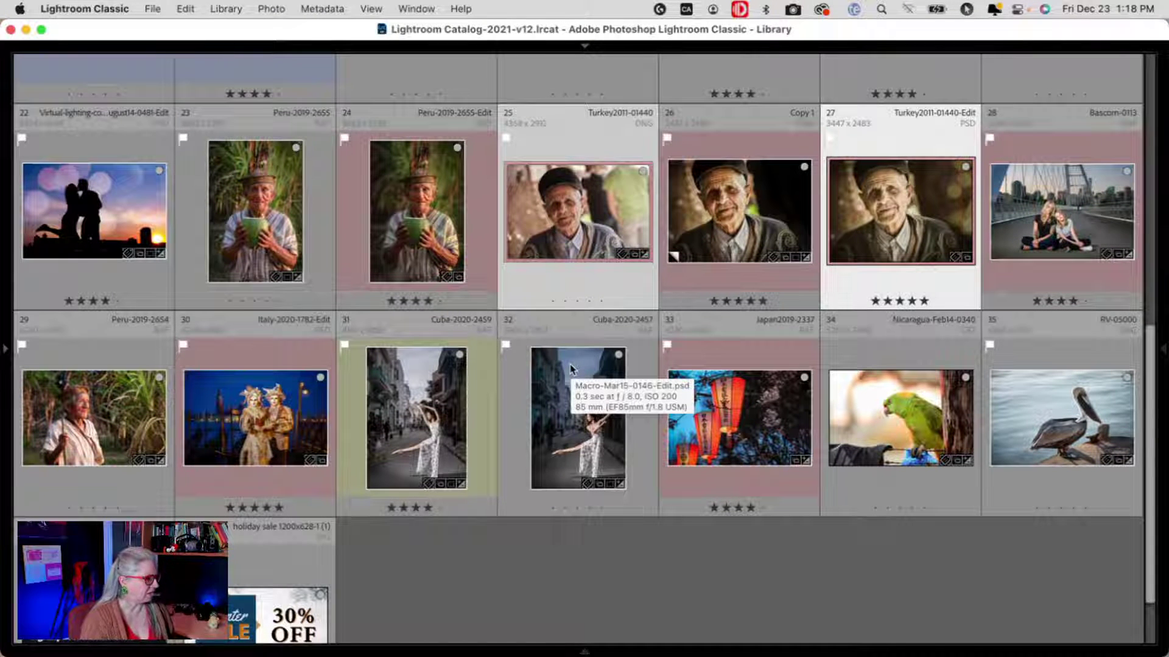
pyautogui.doubleClick(67, 413)
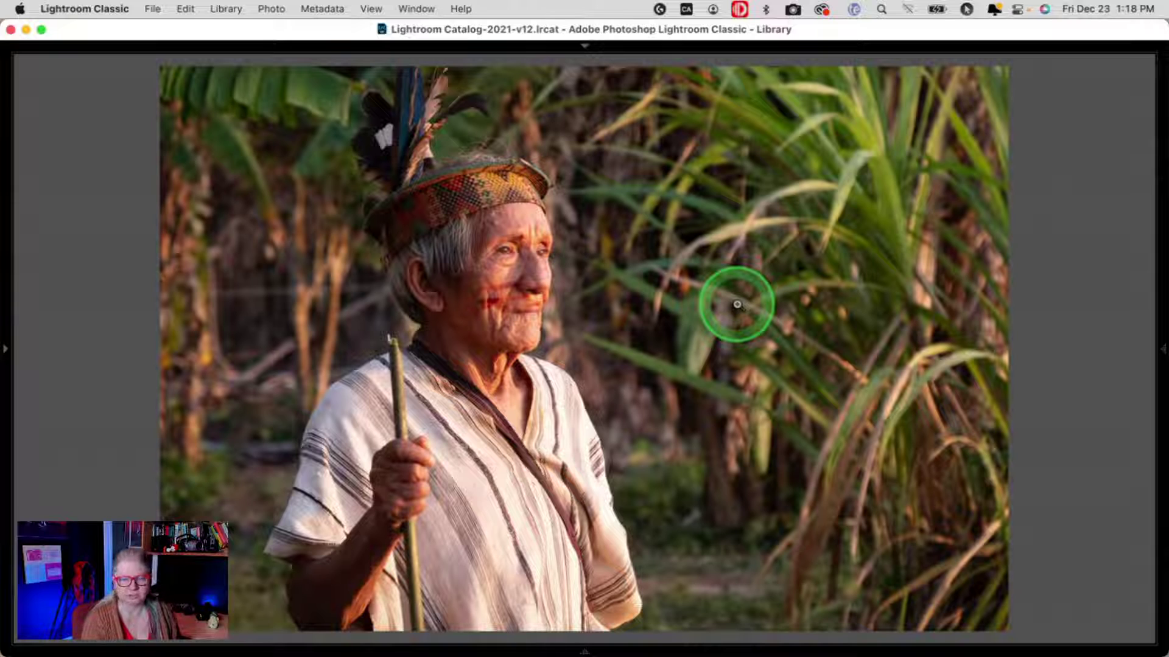
pyautogui.press('Right')
pyautogui.press('Left')
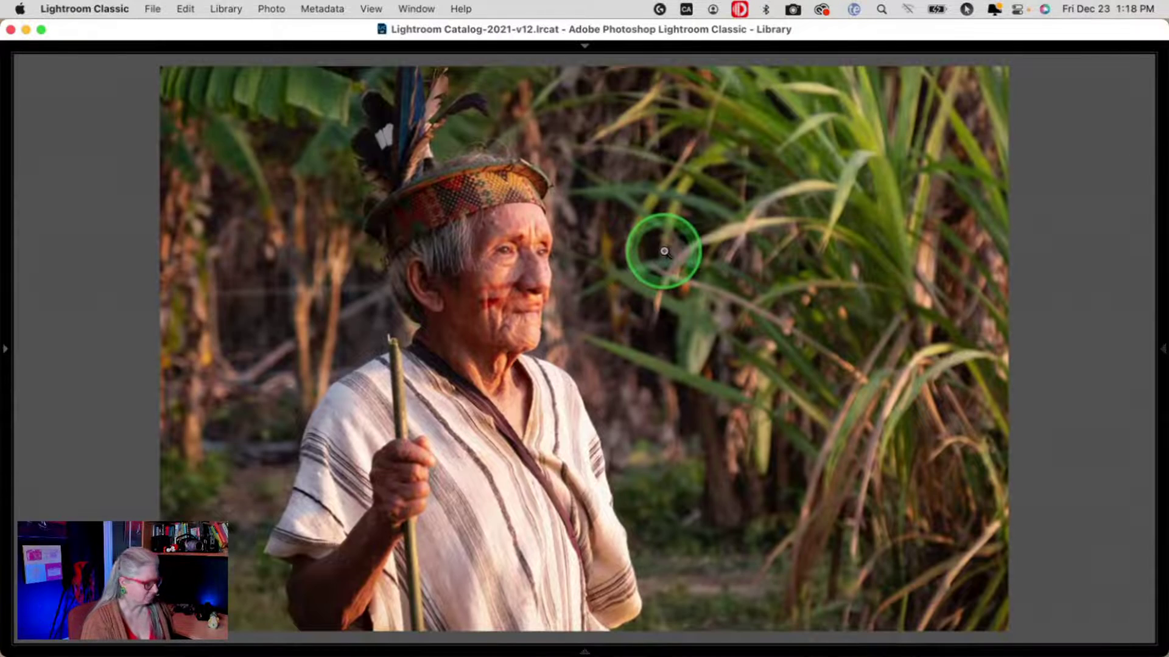
# Look over the external editors available for Peru-2019-2654, such as Luminar Neo, and leave the list without choosing one.
pyautogui.press('g')
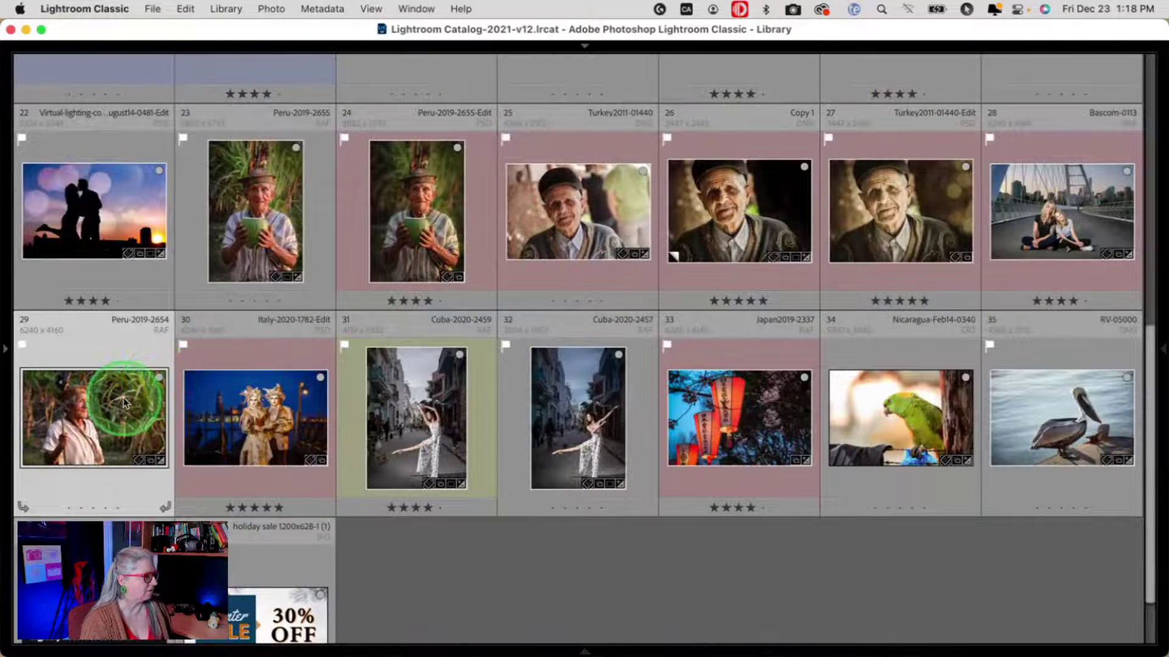
pyautogui.rightClick(124, 402)
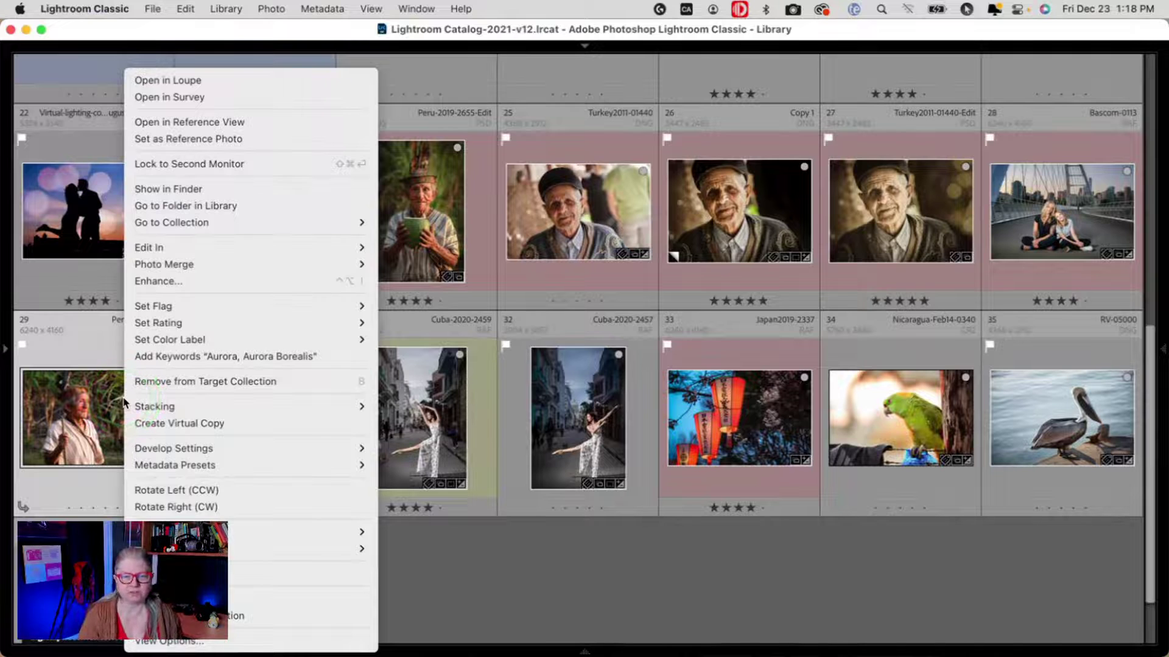
pyautogui.doubleClick(65, 405)
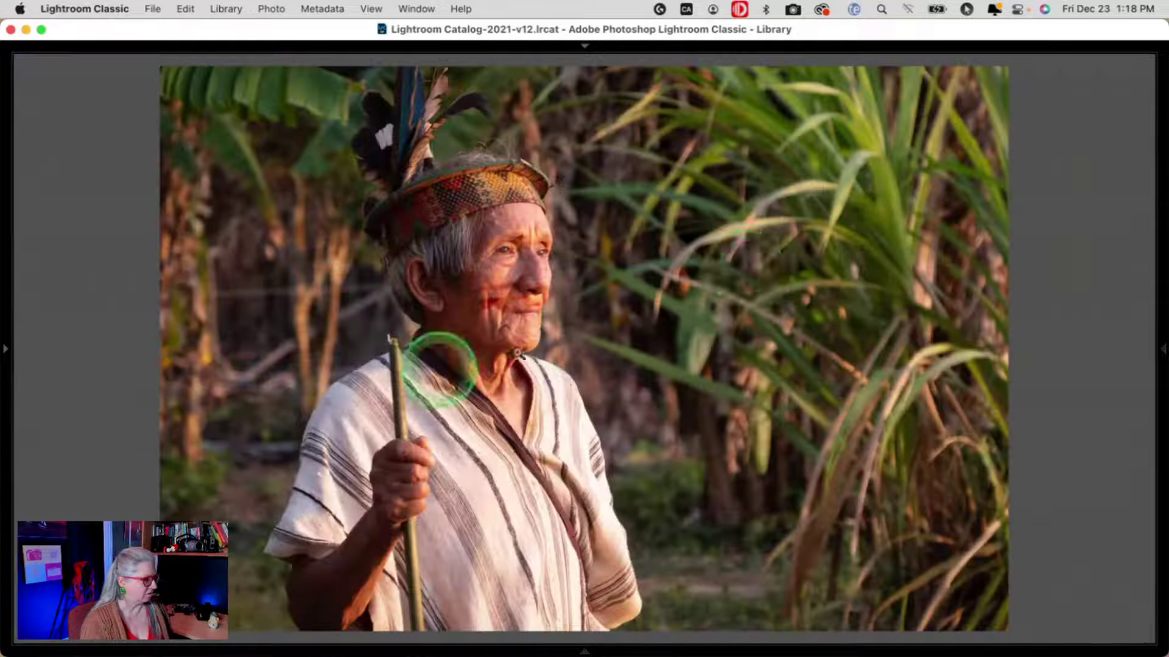
pyautogui.rightClick(766, 247)
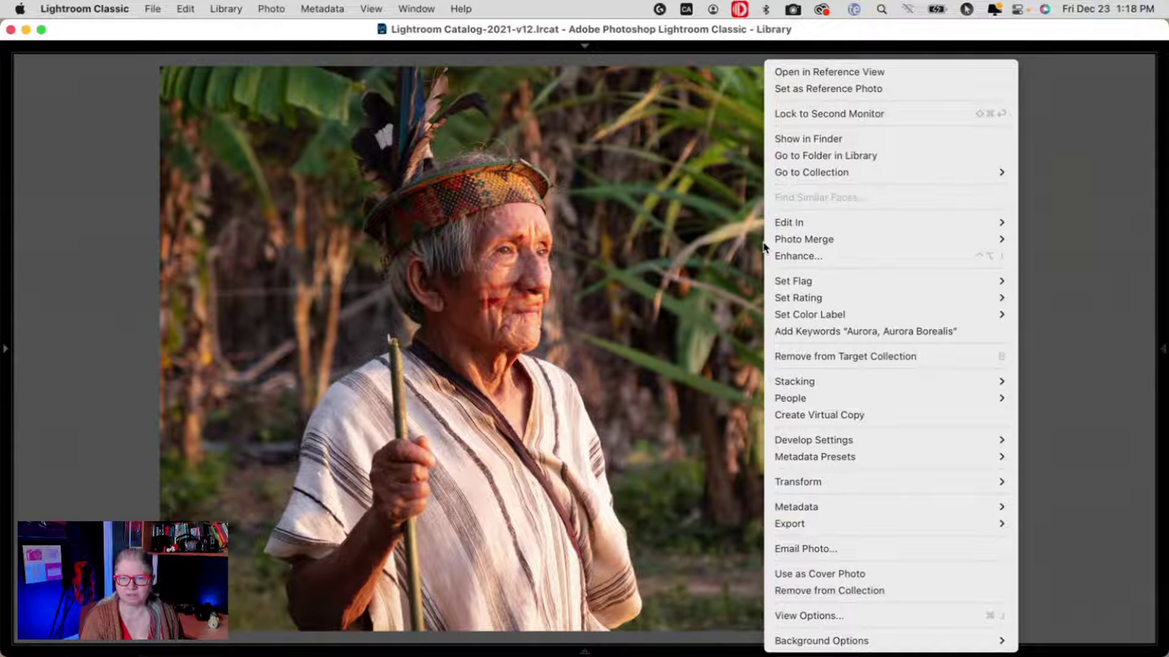
pyautogui.click(795, 226)
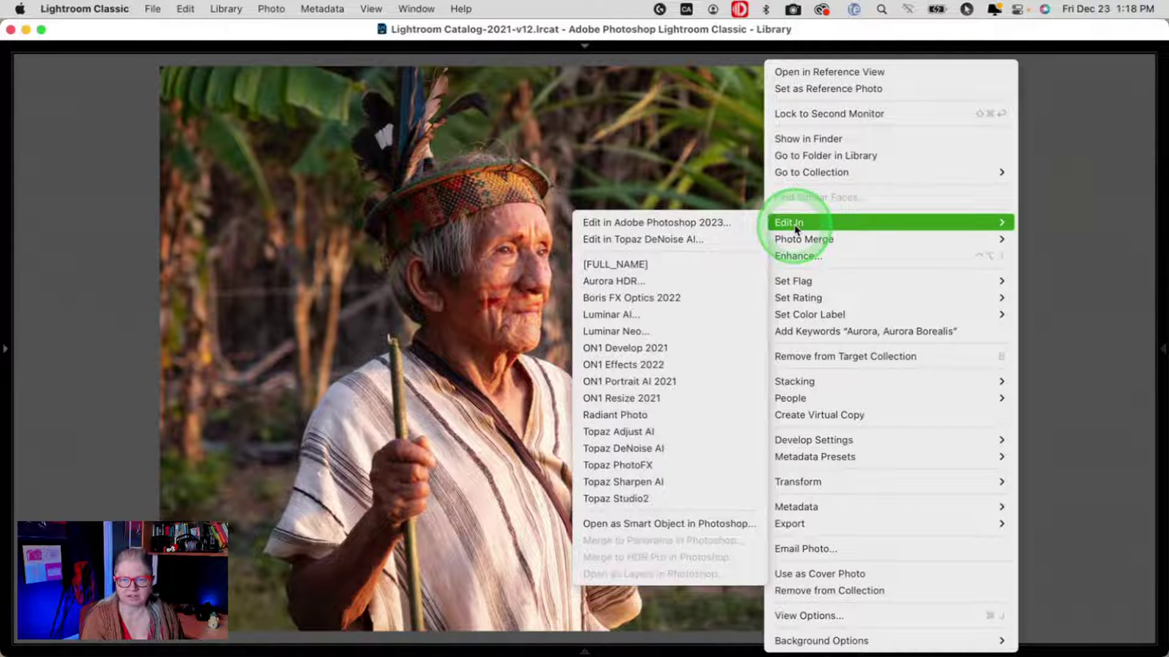
pyautogui.click(662, 332)
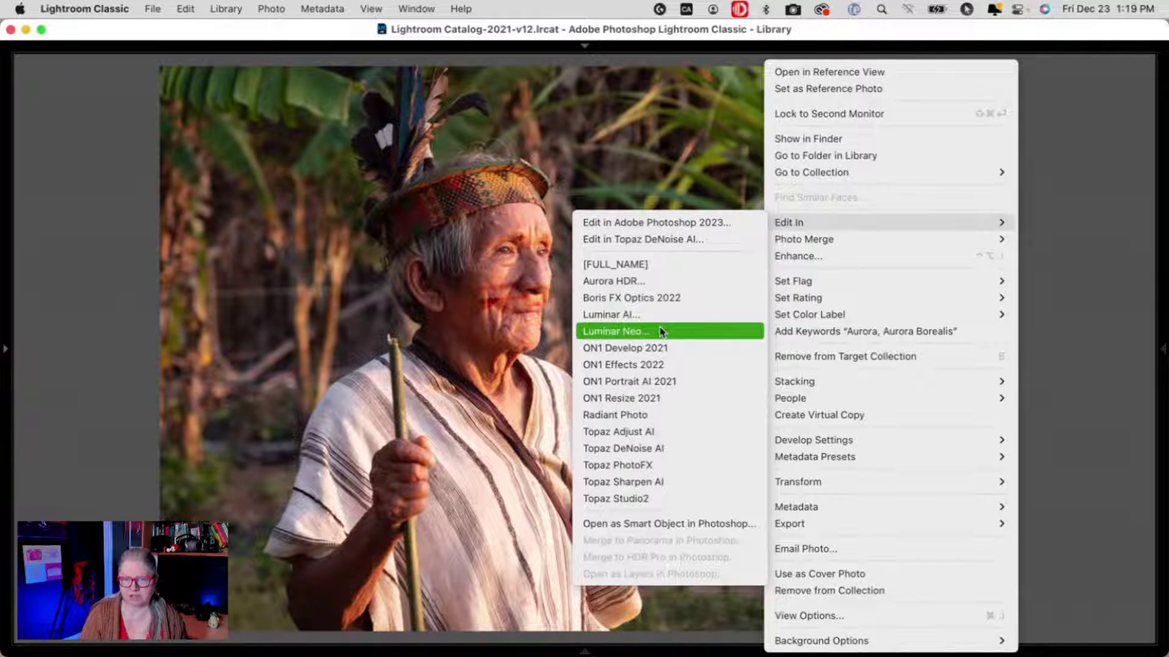
pyautogui.click(1095, 240)
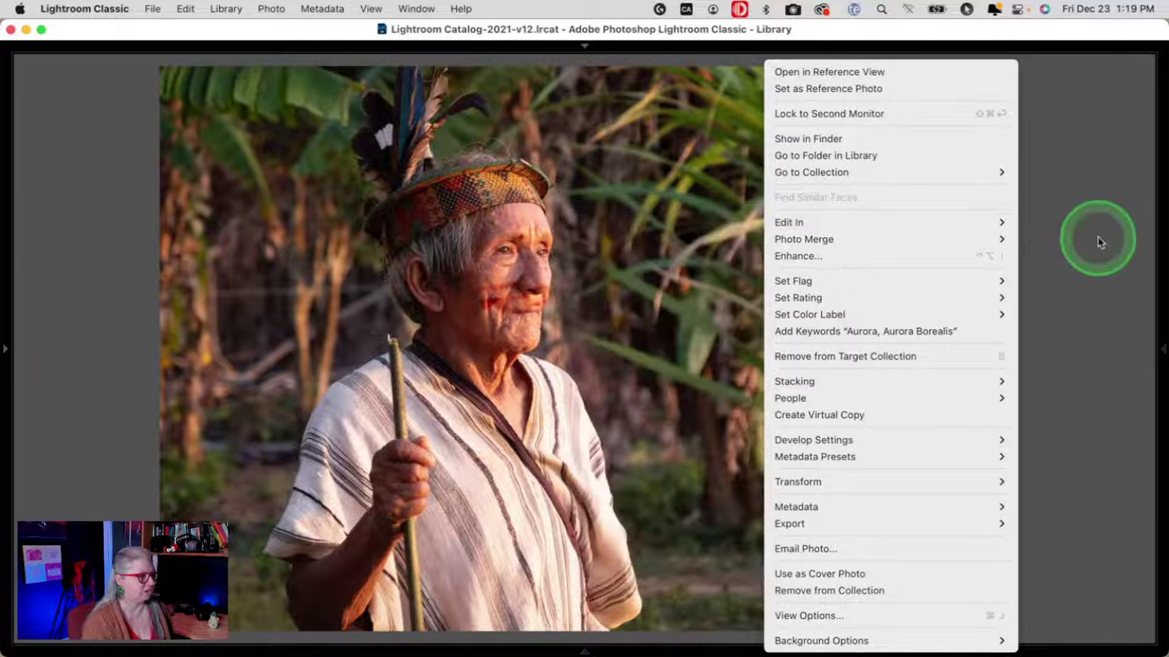
# Open Peru-2019-2654 in the Develop module and compare its before and after views.
pyautogui.press('d')
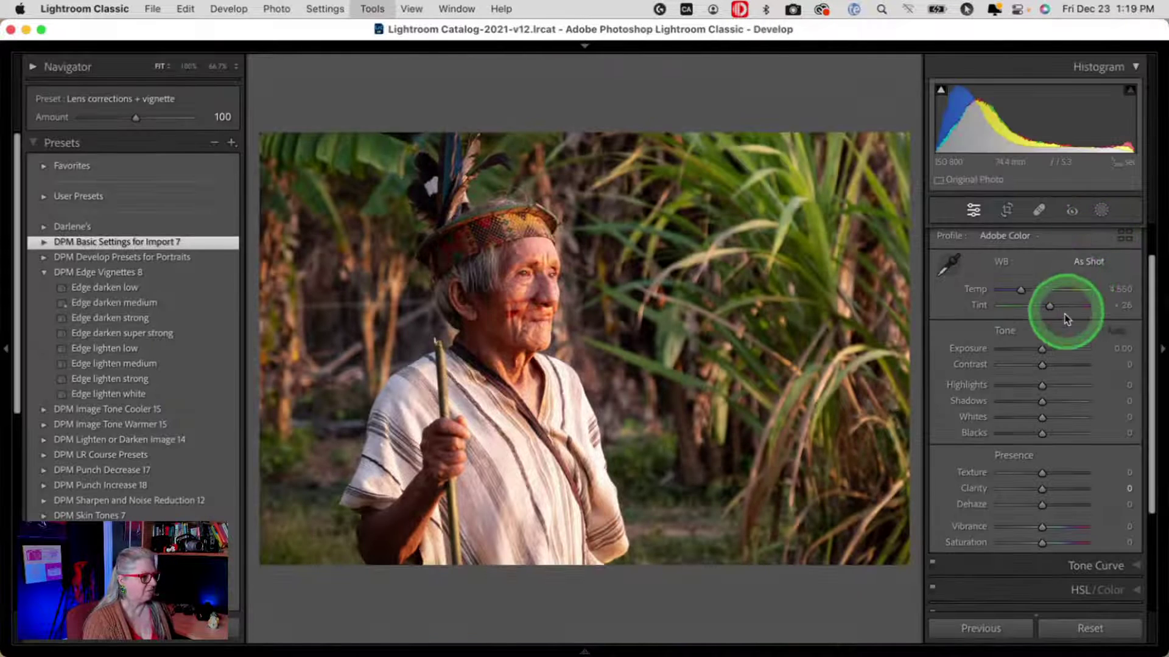
pyautogui.press('\\')
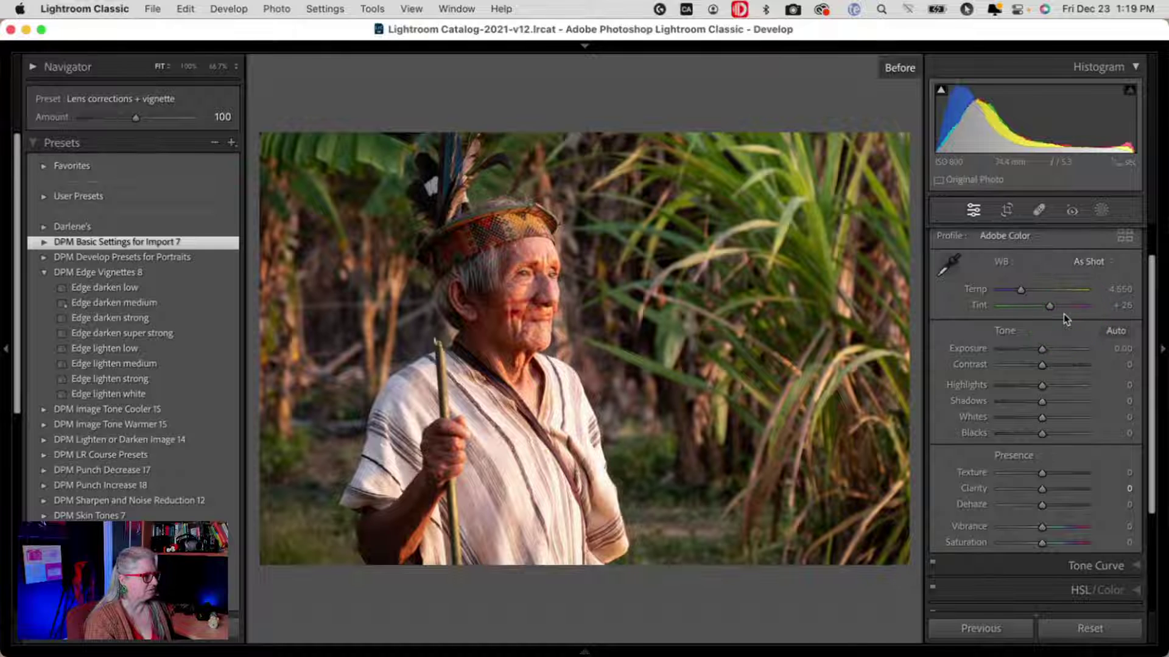
pyautogui.press('\\')
pyautogui.press('\\')
pyautogui.press('\\')
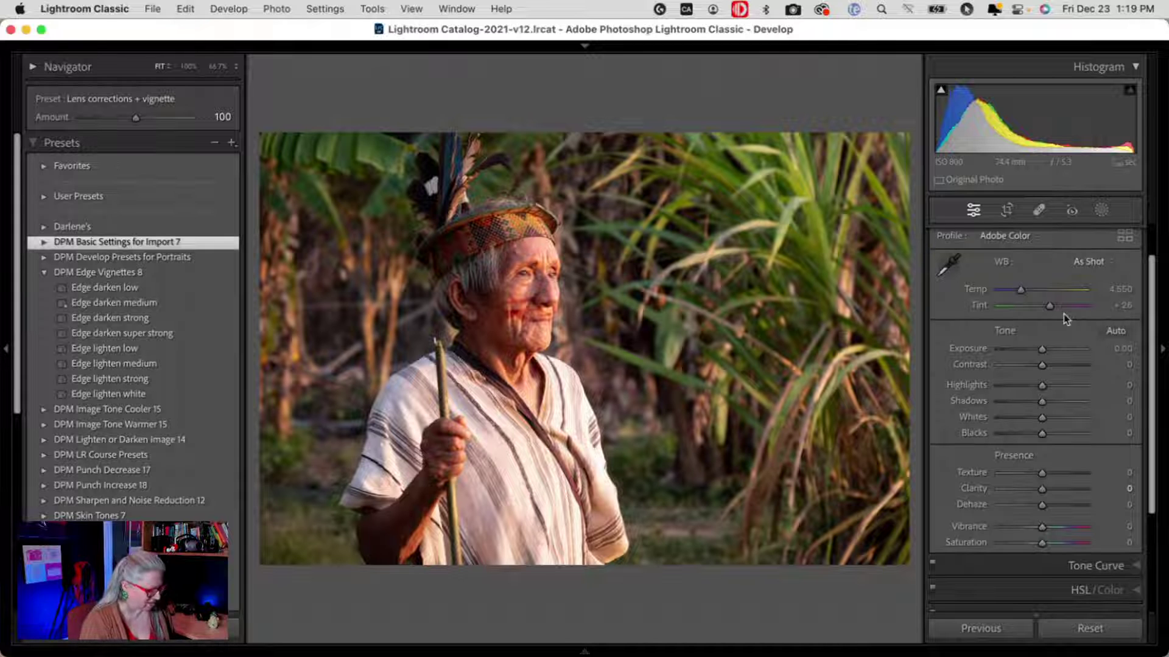
pyautogui.click(1001, 348)
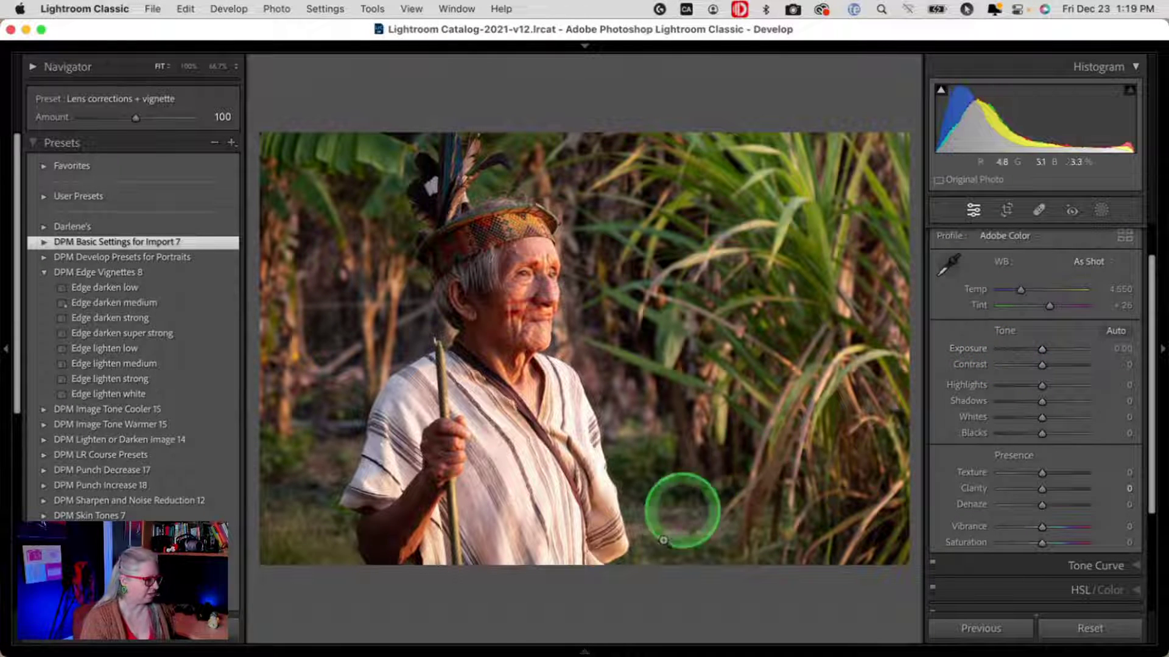
# Change the portrait's profile to Camera ASTIA/Soft v2 and close the profile browser.
pyautogui.moveTo(584, 651)
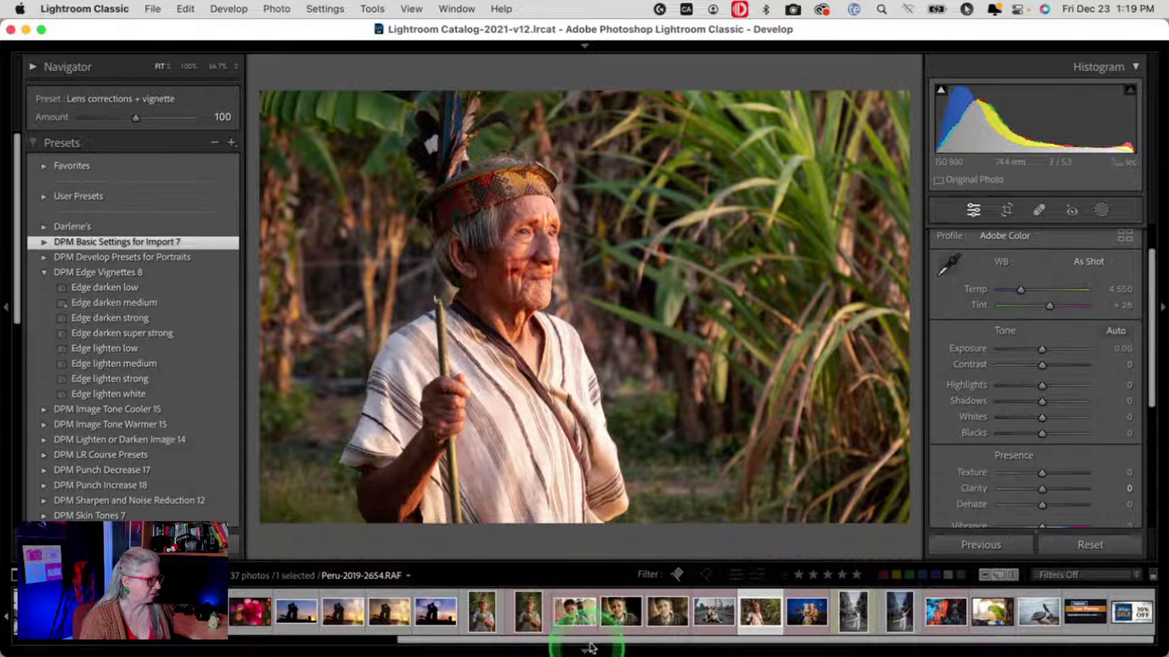
pyautogui.scroll(3, 1028, 423)
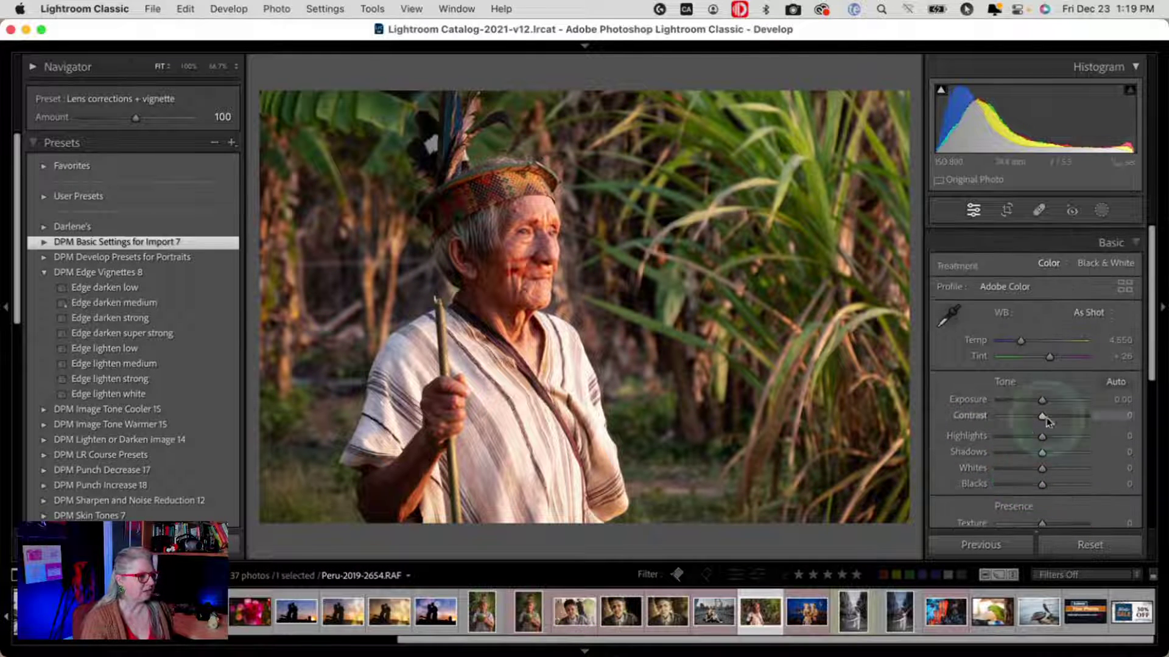
pyautogui.click(1129, 285)
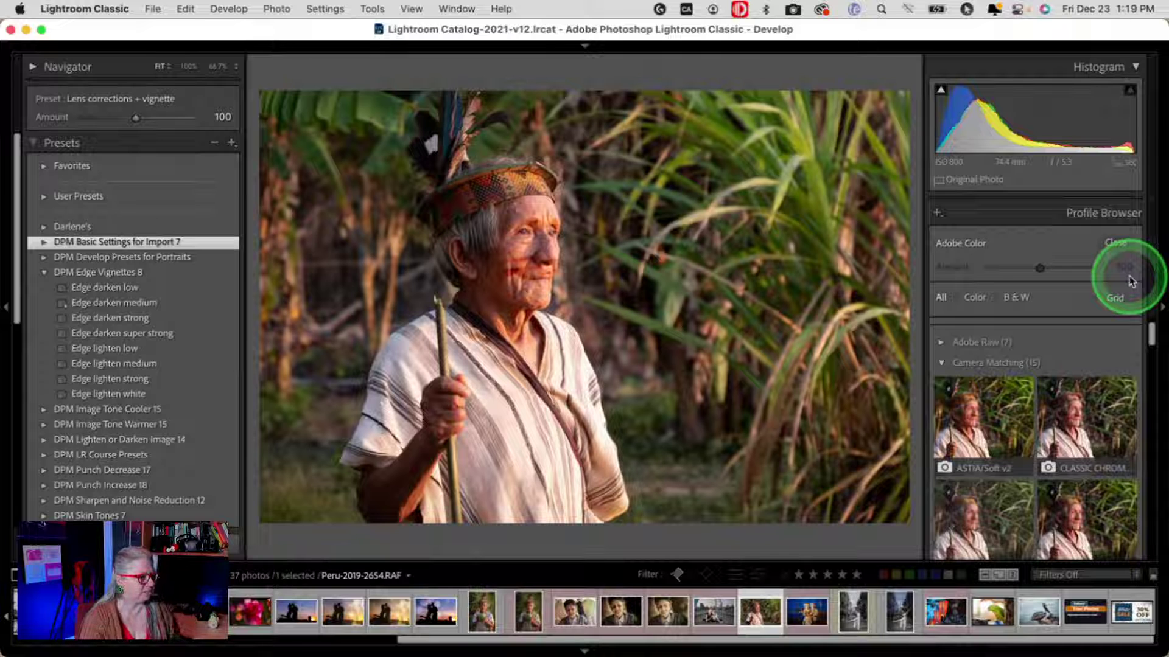
pyautogui.click(988, 415)
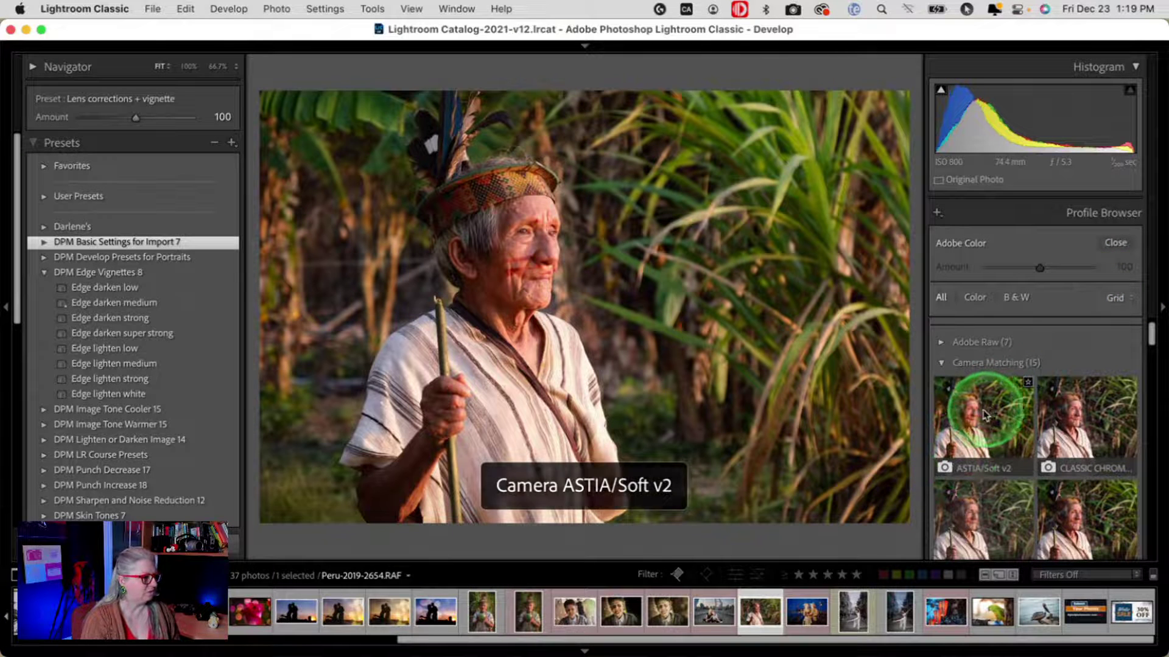
pyautogui.click(985, 416)
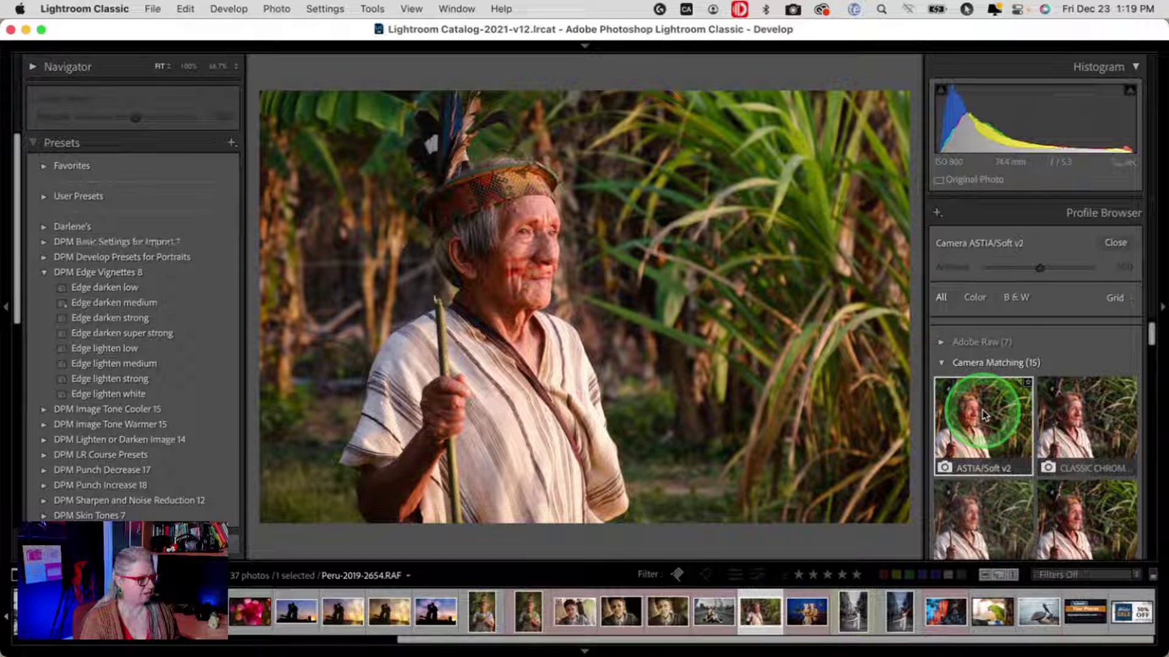
pyautogui.click(998, 425)
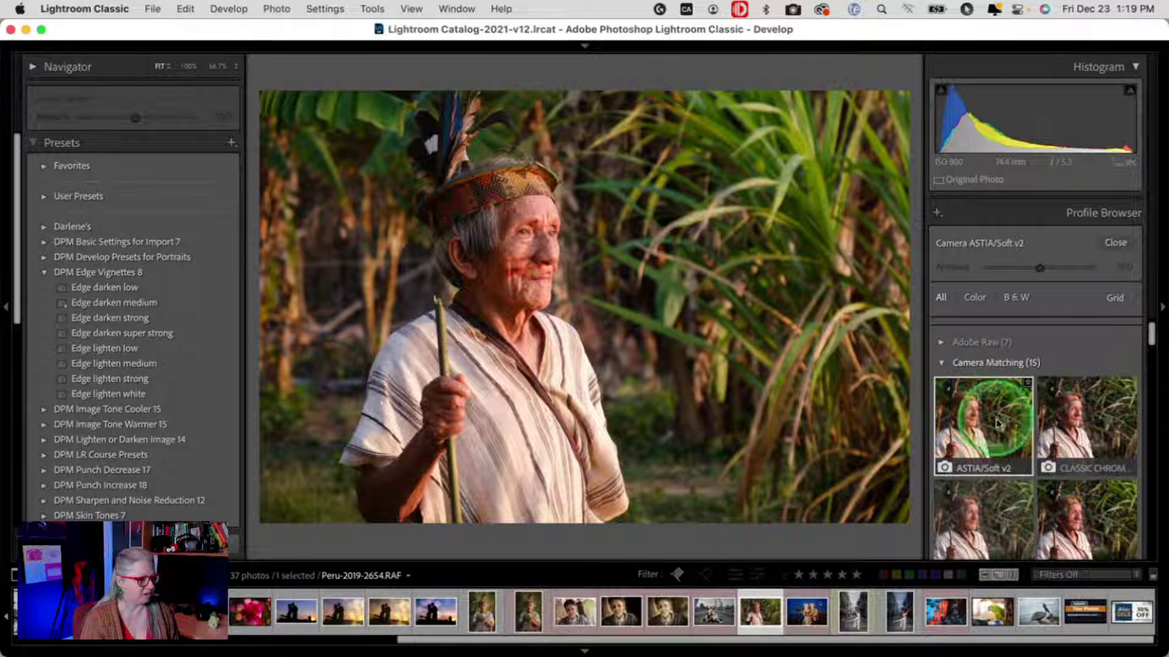
pyautogui.click(1117, 243)
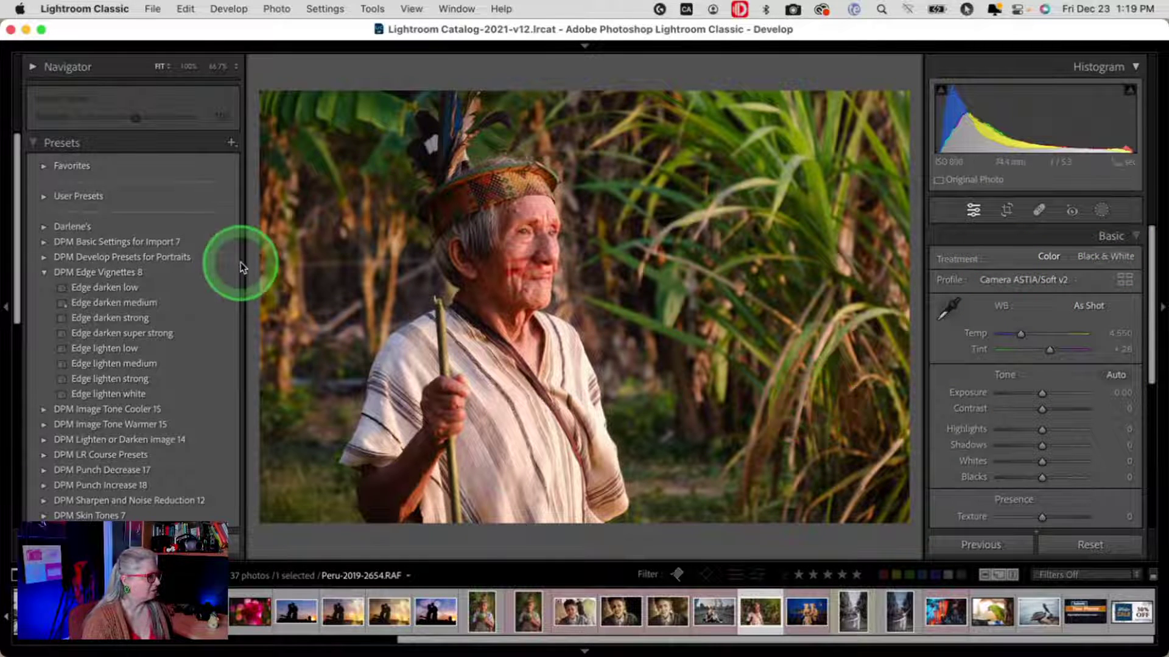
# Adjust the portrait's tone by setting Whites to +22, Blacks to -23 and Highlights to -26.
pyautogui.scroll(-1, 988, 390)
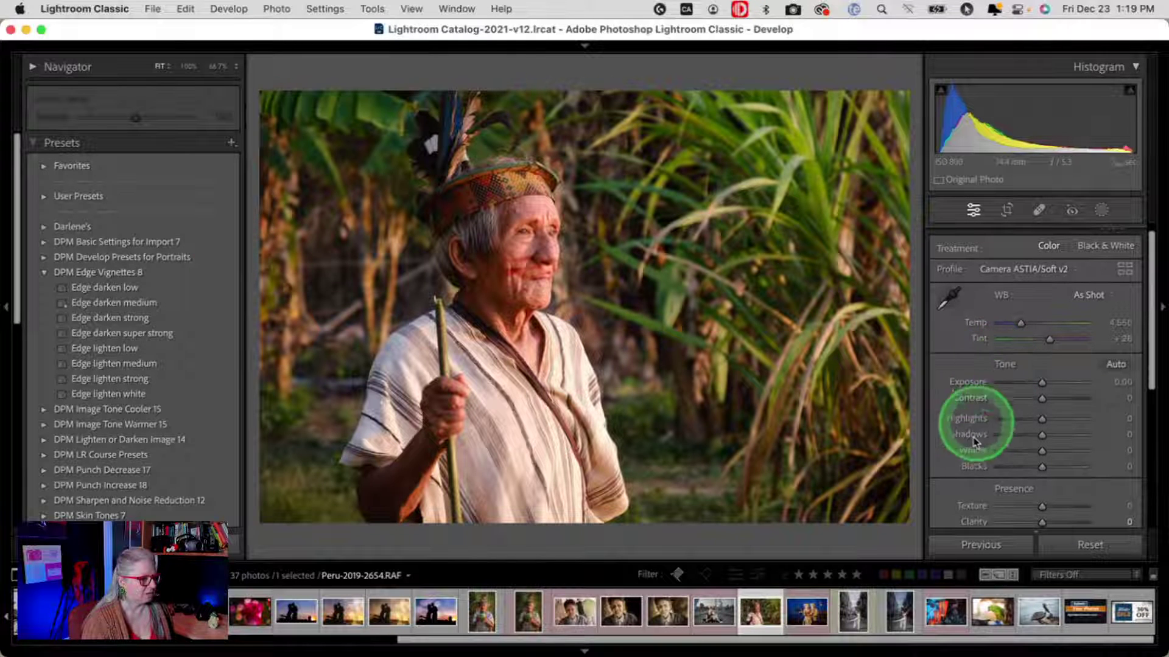
pyautogui.keyDown('shift'); pyautogui.doubleClick(973, 450); pyautogui.keyUp('shift')
pyautogui.keyDown('shift'); pyautogui.doubleClick(975, 467); pyautogui.keyUp('shift')
pyautogui.scroll(-1, 989, 460)
pyautogui.scroll(-1, 992, 459)
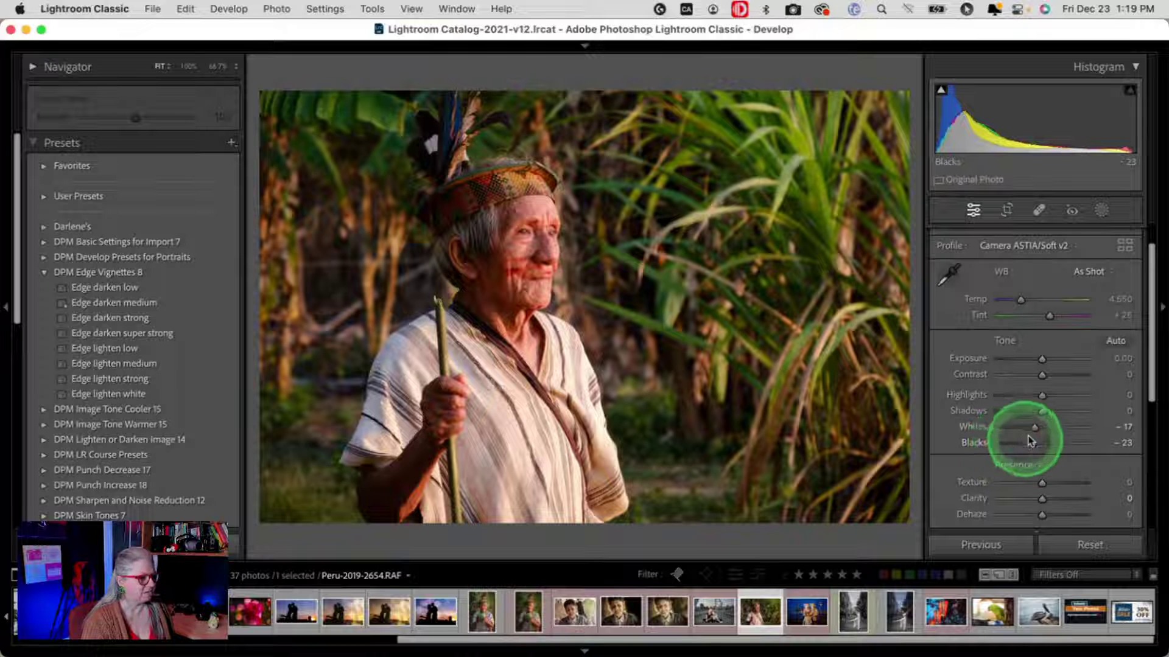
pyautogui.moveTo(1033, 429); pyautogui.dragTo(1030, 397)
pyautogui.click(1044, 396)
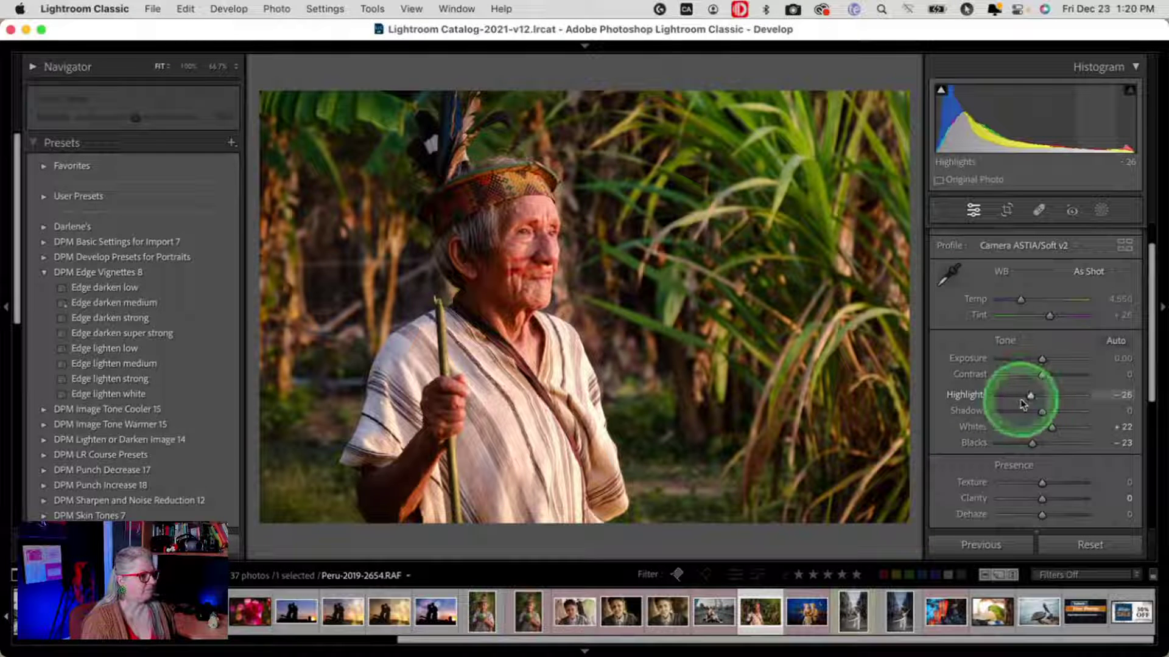
# Try the Auto white balance on the portrait and undo it.
pyautogui.click(1090, 273)
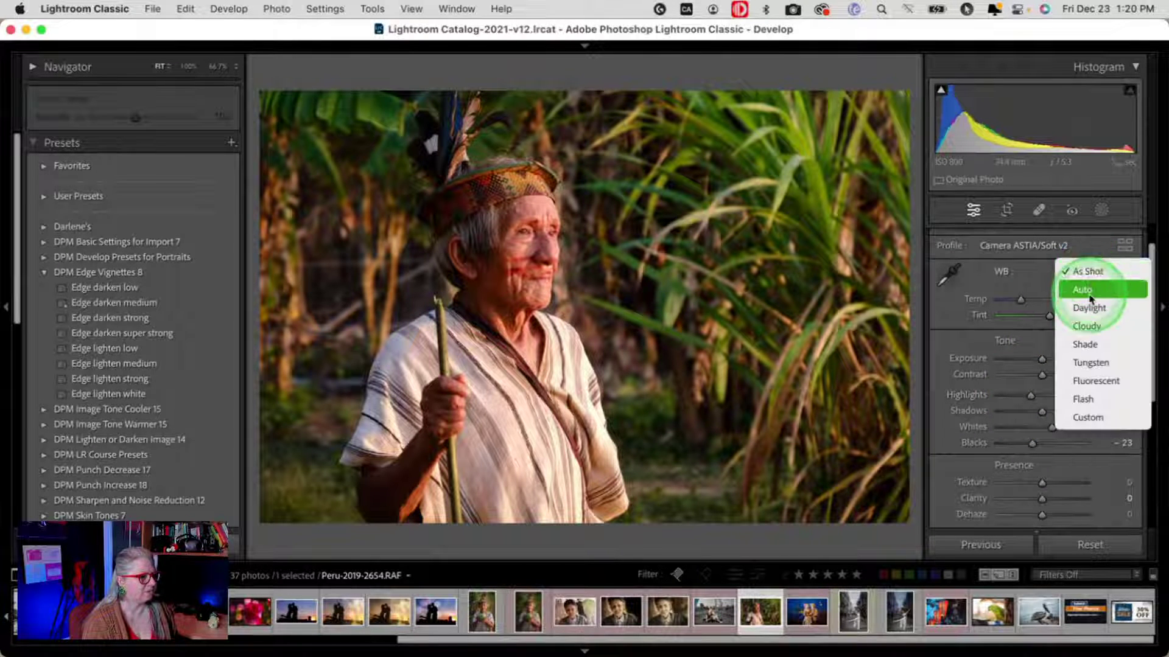
pyautogui.click(1089, 290)
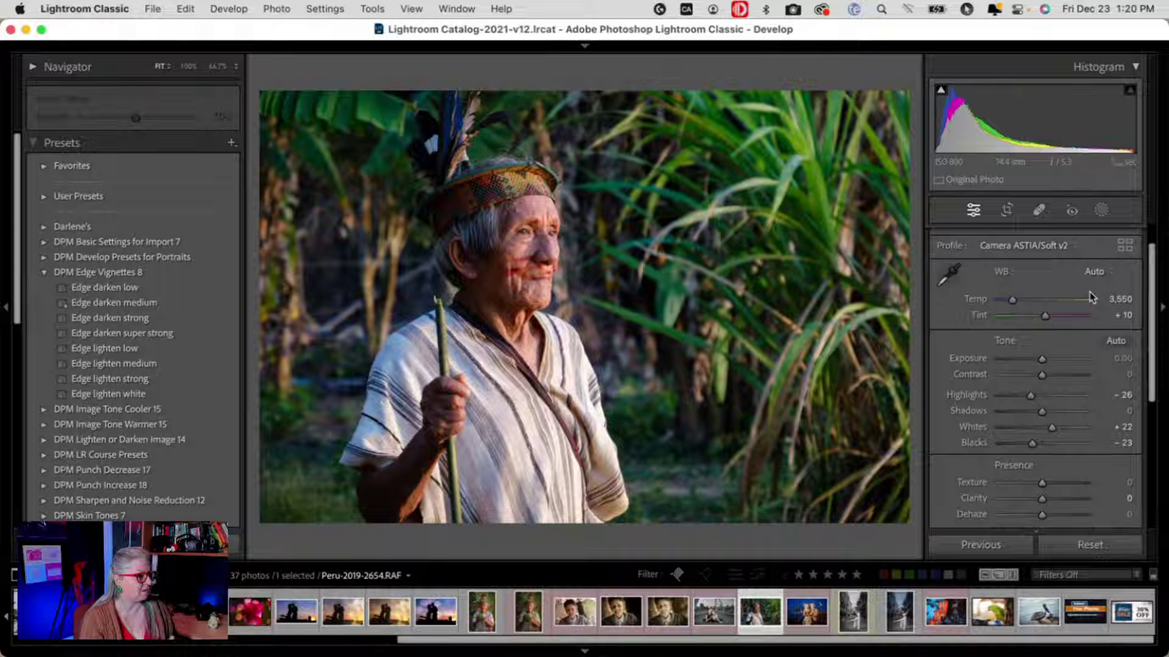
pyautogui.press('super+z')
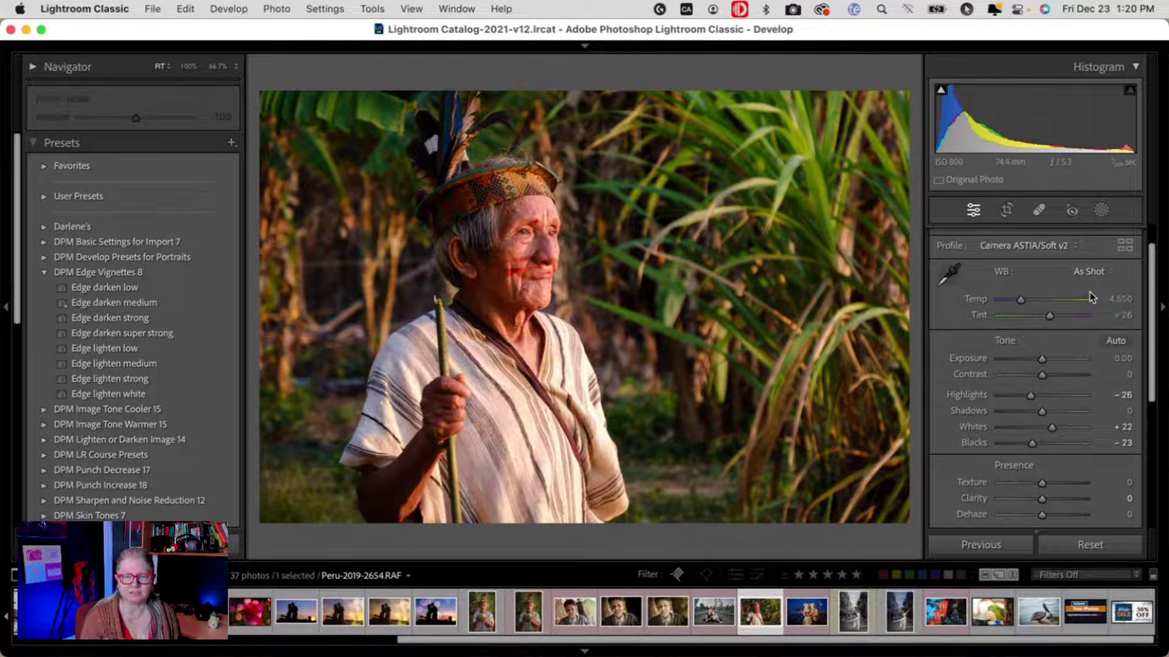
# Cool the portrait's white balance slightly by setting Temp to 4,155 and Tint to +16.
pyautogui.click(1113, 299)
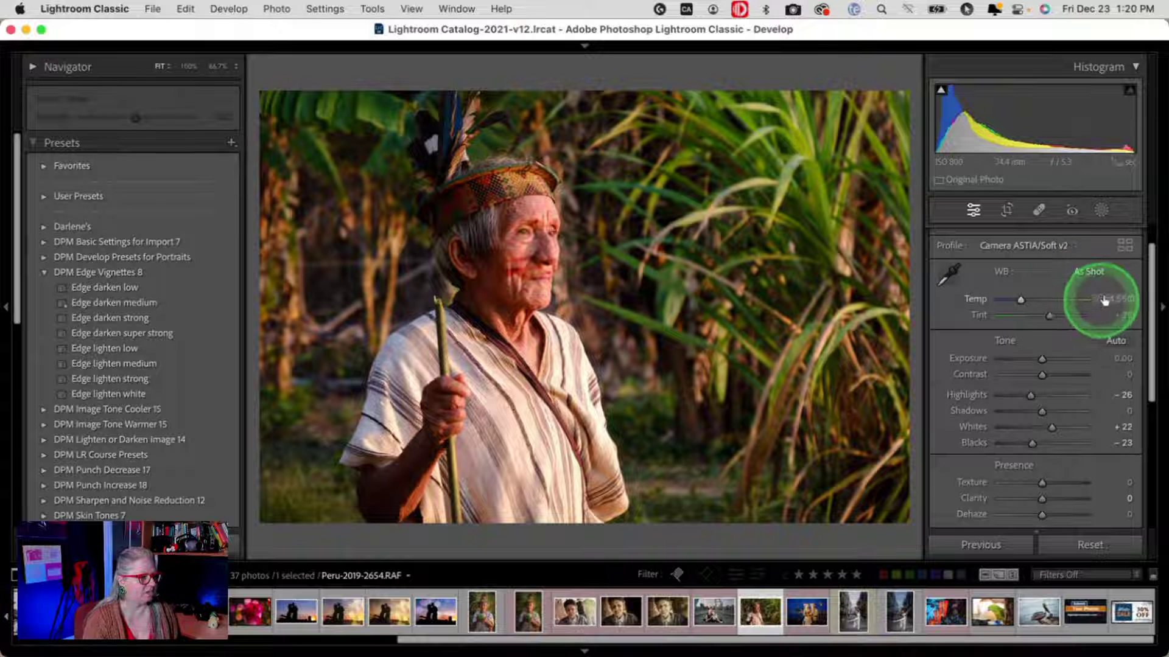
pyautogui.moveTo(1112, 299)
pyautogui.mouseDown()
pyautogui.moveTo(1100, 296)
pyautogui.moveTo(1115, 318)
pyautogui.mouseUp()
pyautogui.click(1118, 314)
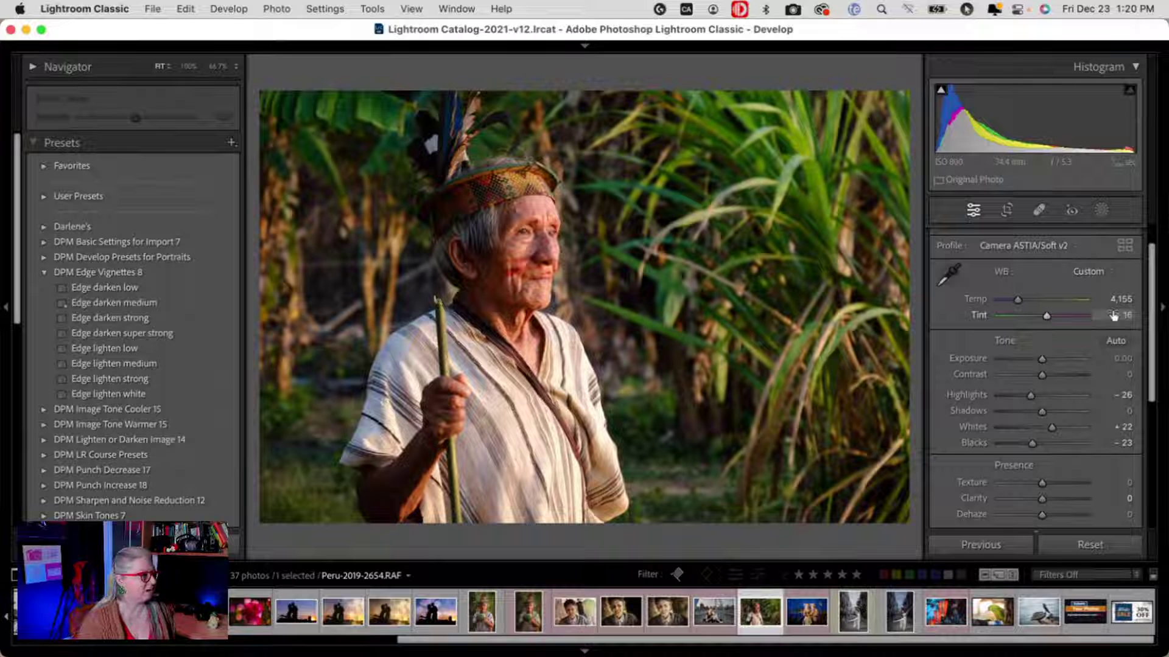
pyautogui.click(1077, 329)
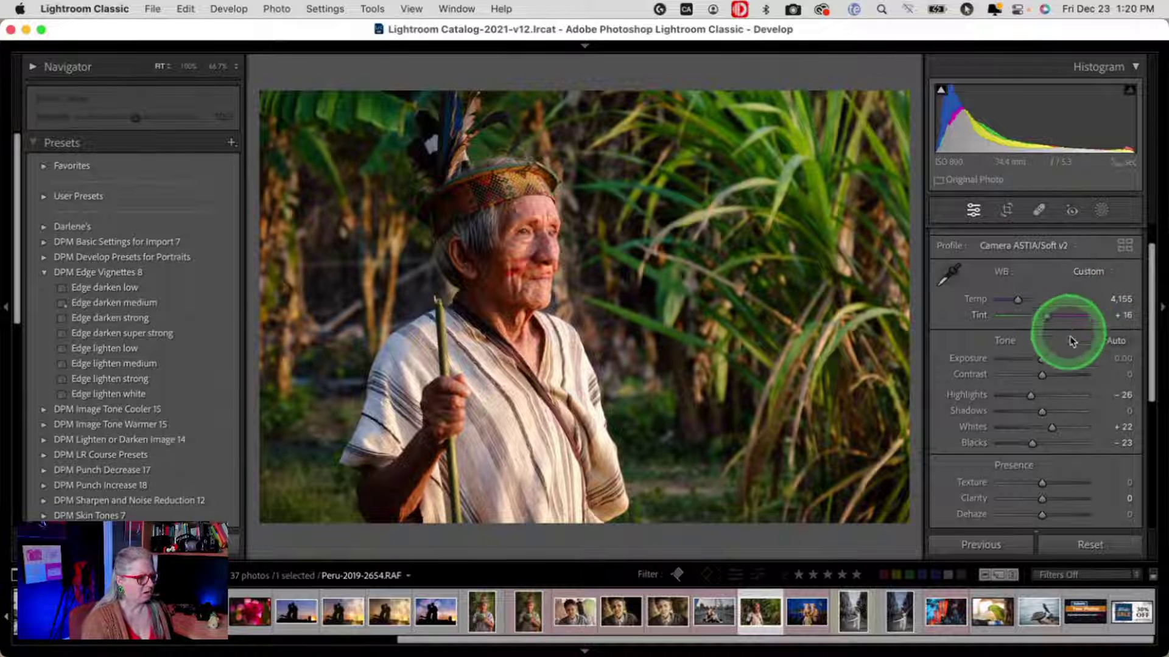
# Create a virtual copy of the edited Peru-2019-2654 portrait.
pyautogui.scroll(-2, 1060, 347)
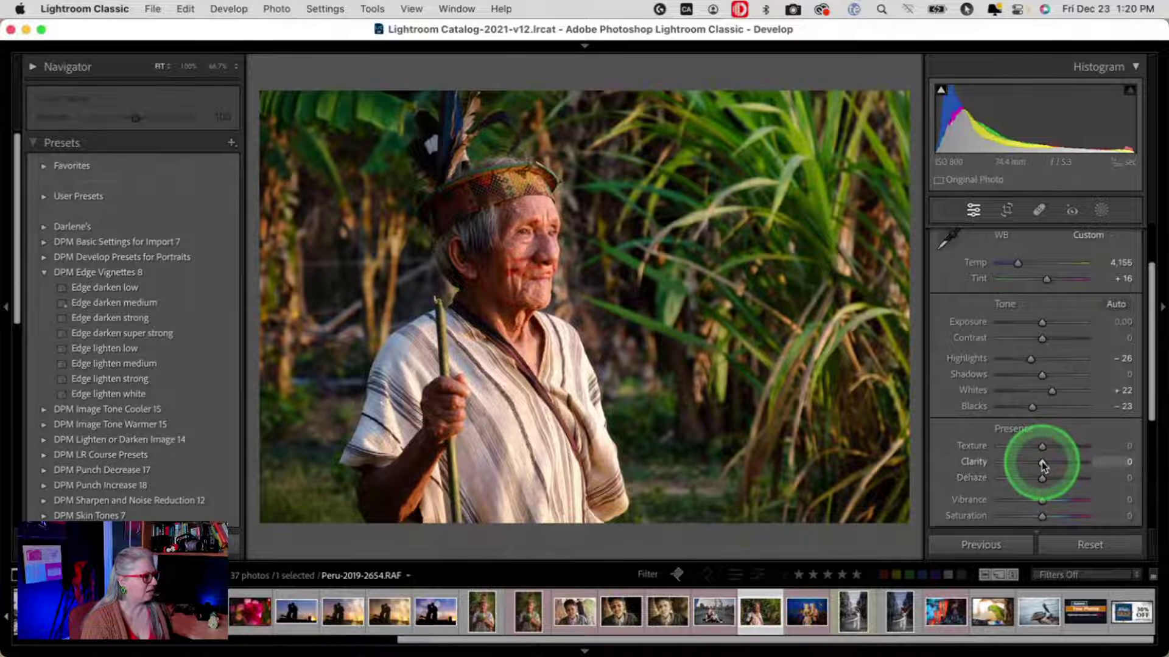
pyautogui.scroll(4, 1042, 461)
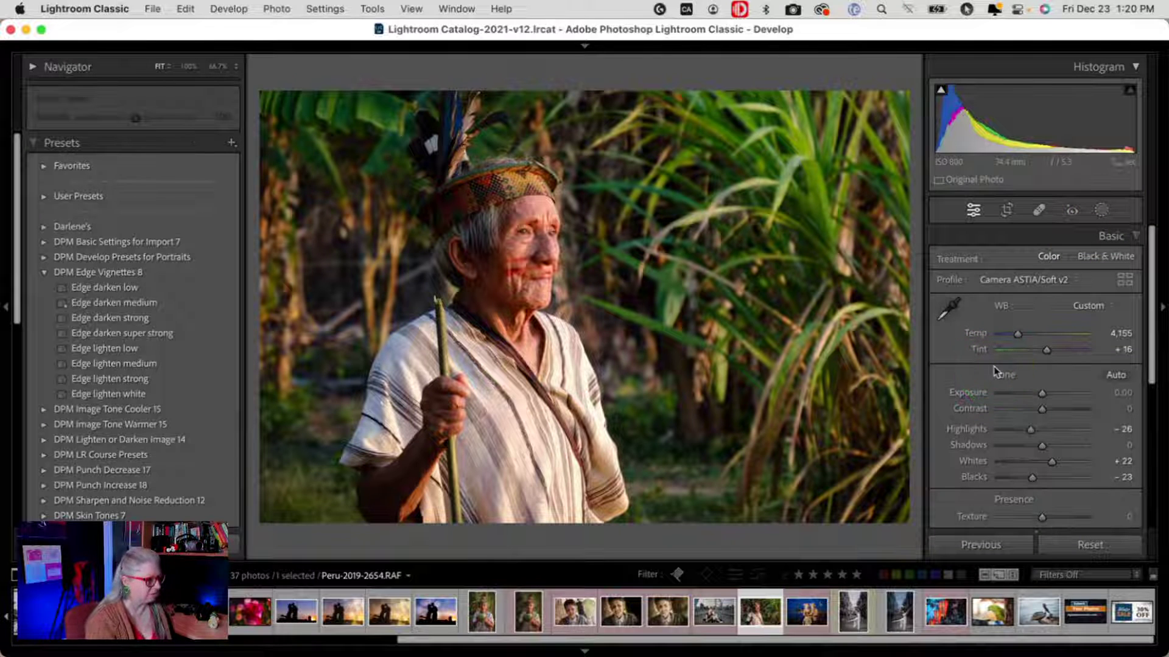
pyautogui.press('super+apostrophe')
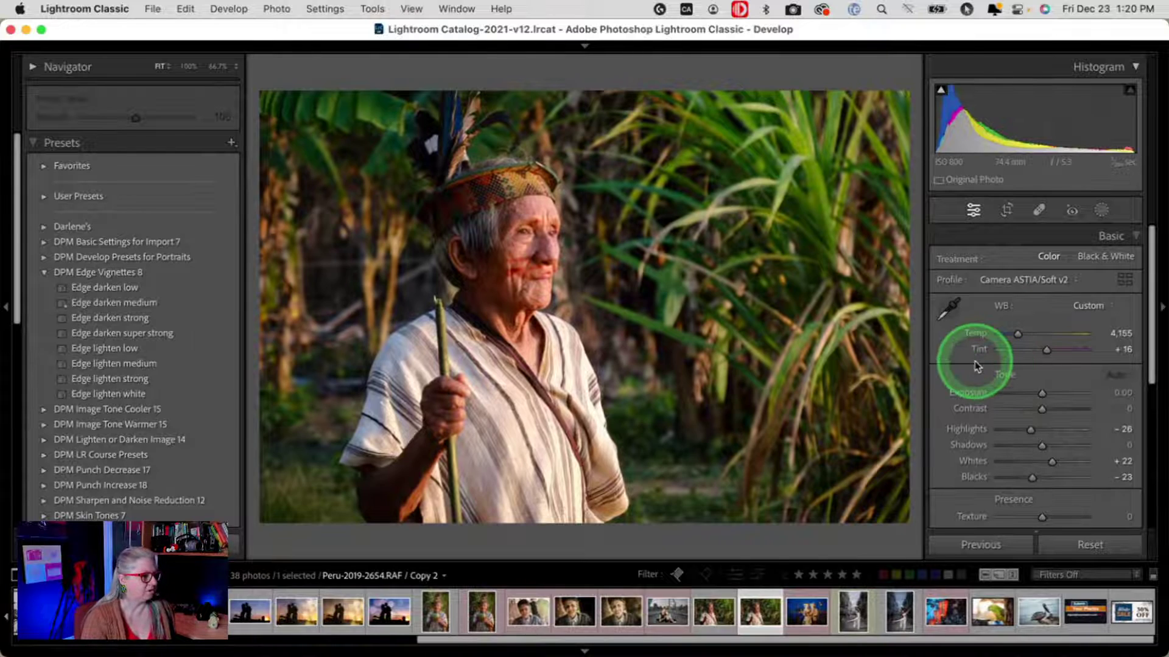
# Add a subject mask for the man and set its Clarity to 20 and Texture to 12.
pyautogui.click(1101, 210)
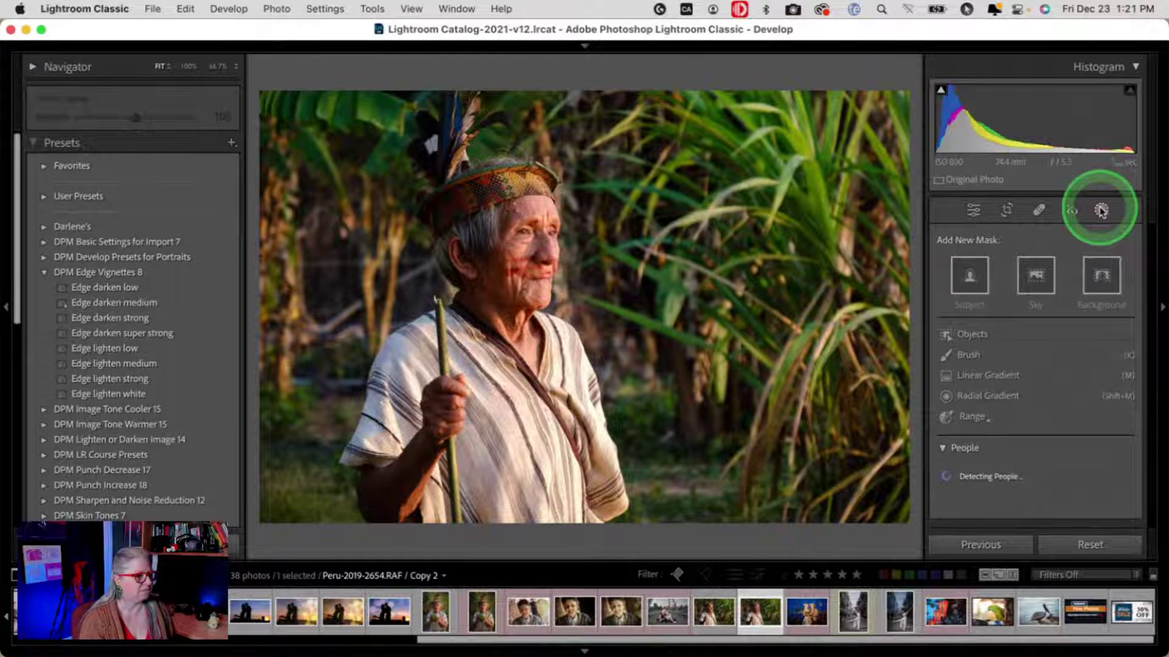
pyautogui.click(970, 276)
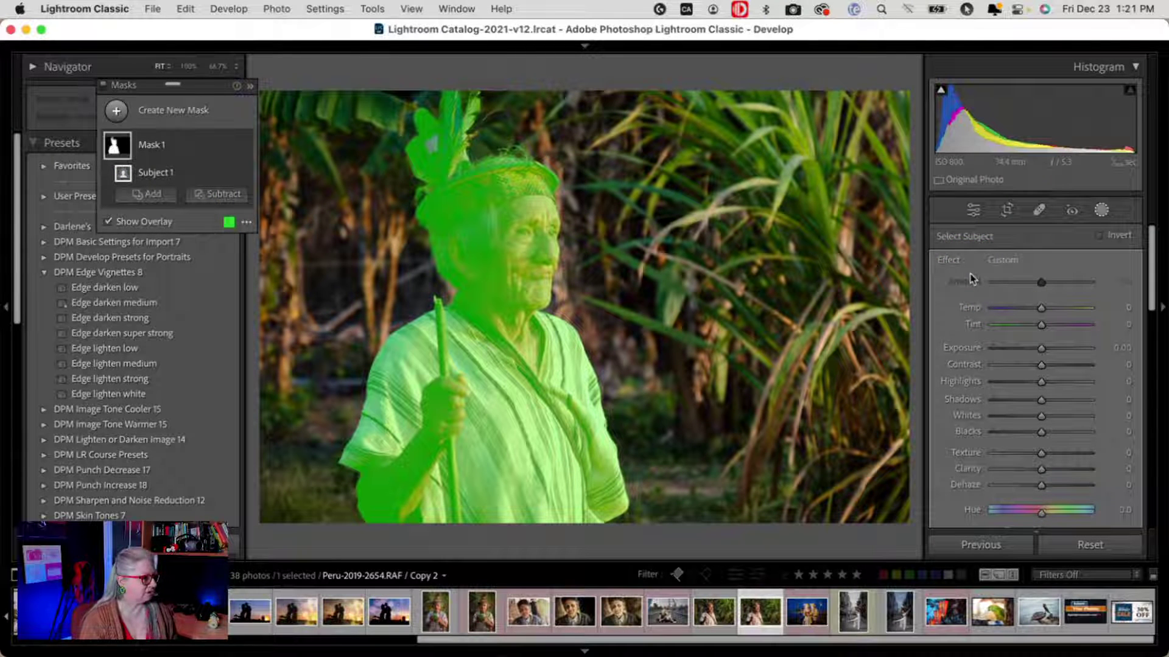
pyautogui.scroll(-5, 968, 353)
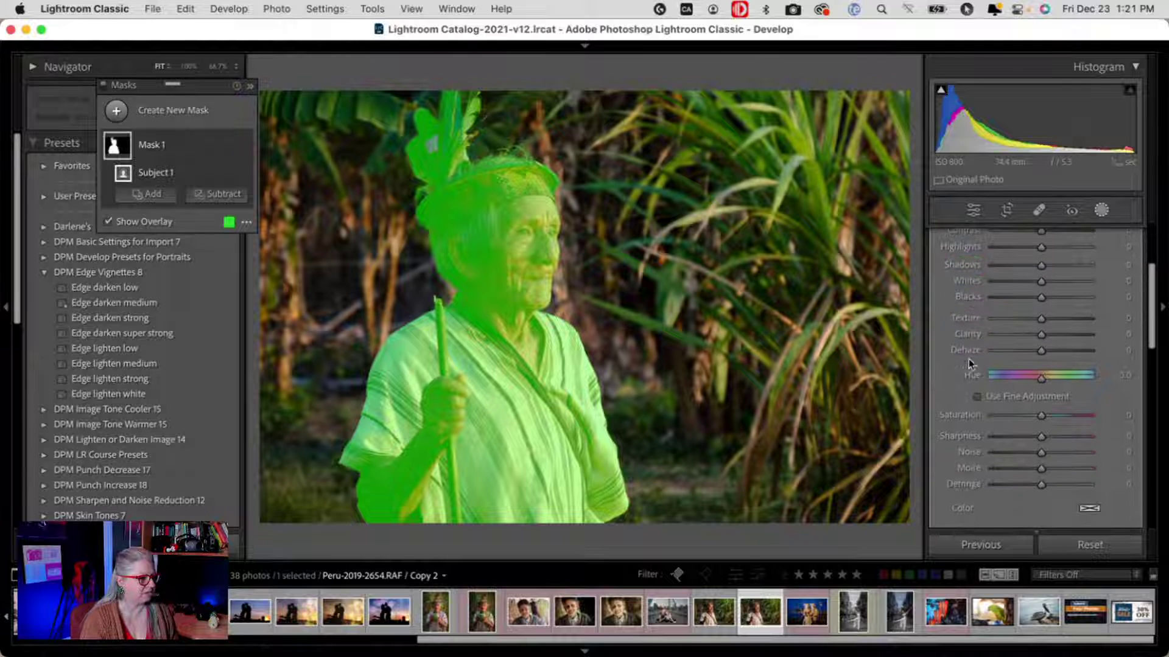
pyautogui.moveTo(1040, 334)
pyautogui.mouseDown()
pyautogui.moveTo(1051, 334)
pyautogui.moveTo(1047, 323)
pyautogui.mouseUp()
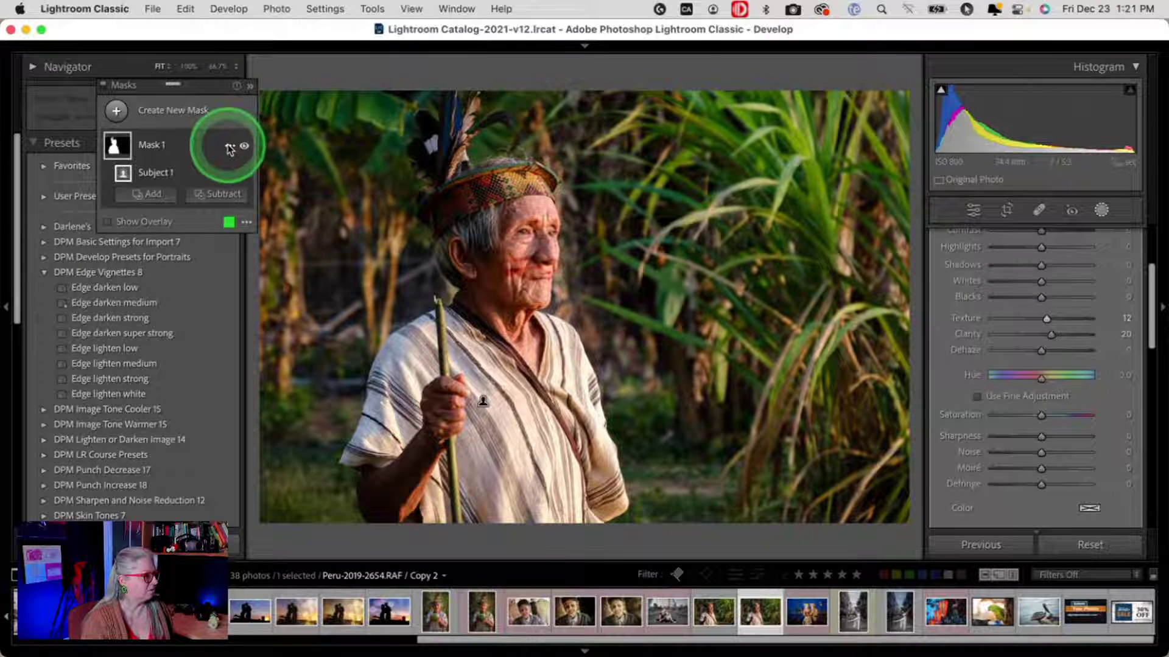
# Rename the subject mask as man.
pyautogui.click(227, 146)
pyautogui.click(257, 155)
pyautogui.write('man')
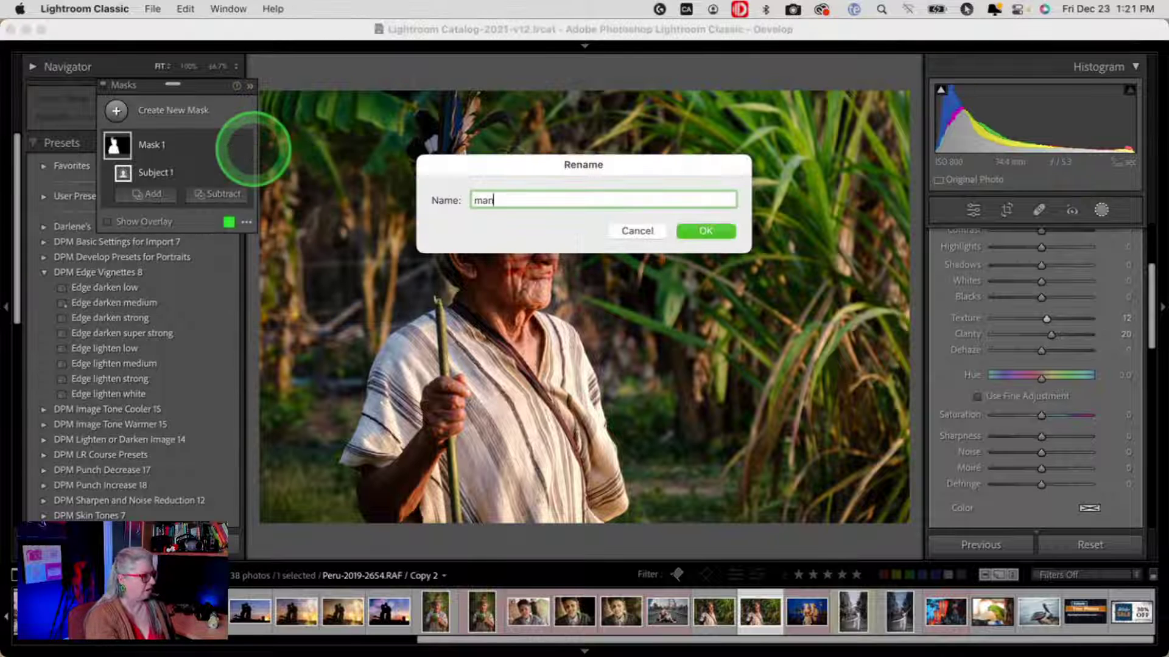
pyautogui.press('Return')
# Add a background mask and soften it with Texture at -82, Clarity at -73 and Sharpness at -100.
pyautogui.click(116, 111)
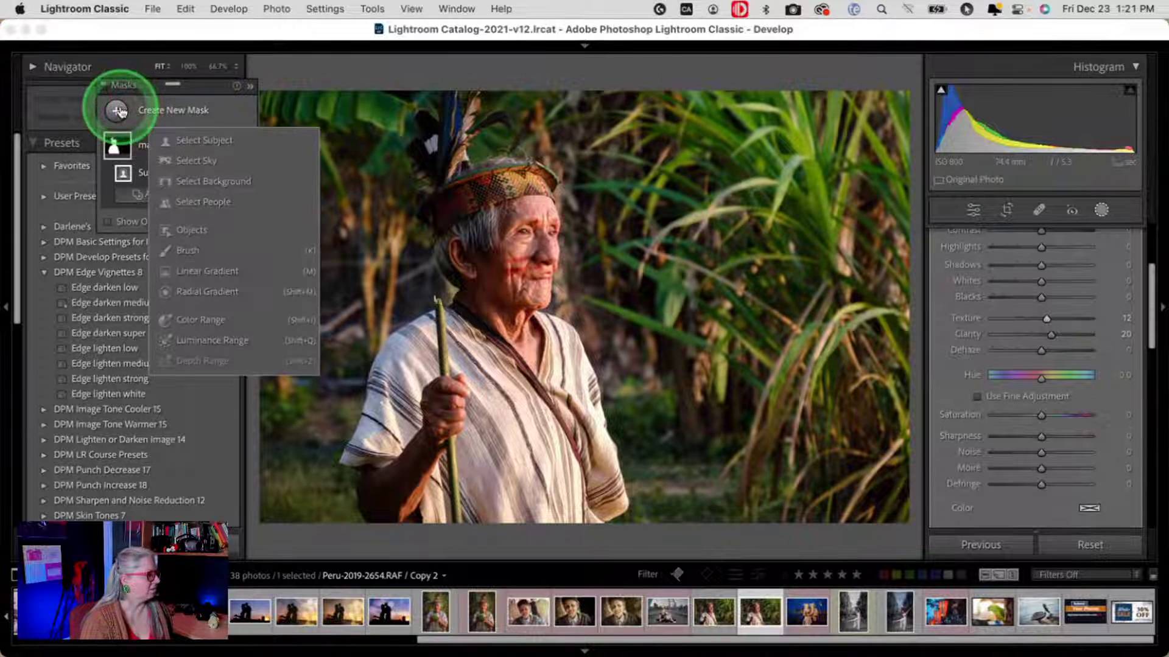
pyautogui.click(201, 181)
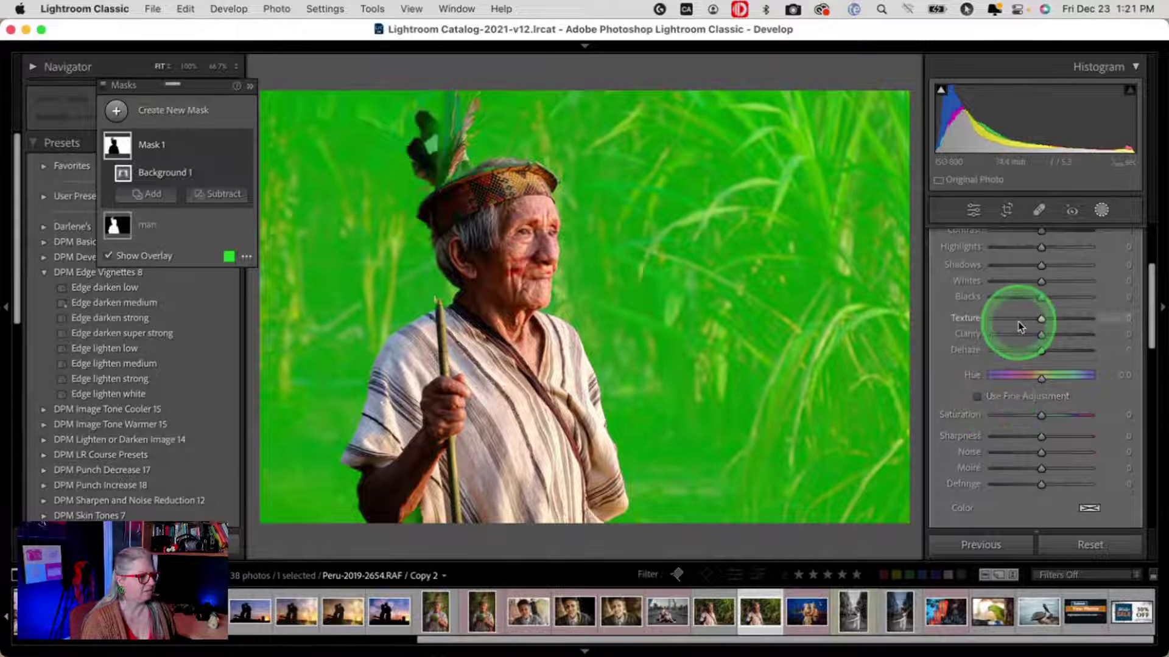
pyautogui.moveTo(1006, 323)
pyautogui.mouseDown()
pyautogui.moveTo(1022, 335)
pyautogui.moveTo(1013, 334)
pyautogui.mouseUp()
pyautogui.click(1041, 438)
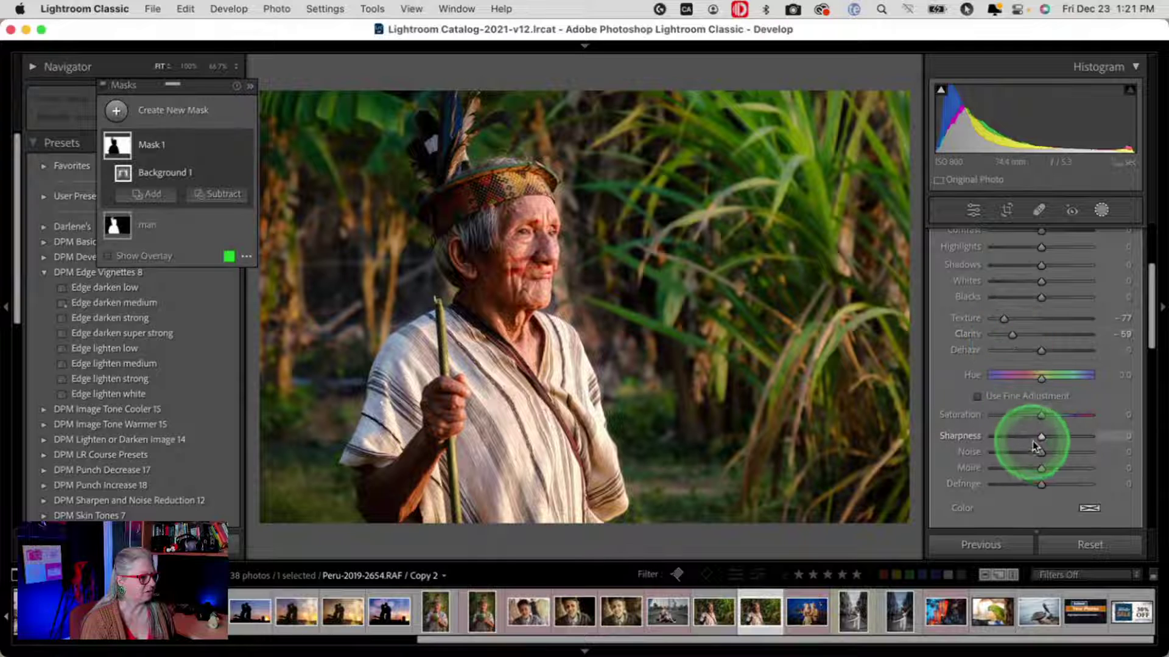
pyautogui.moveTo(1043, 439); pyautogui.dragTo(901, 429)
pyautogui.scroll(1, 1099, 419)
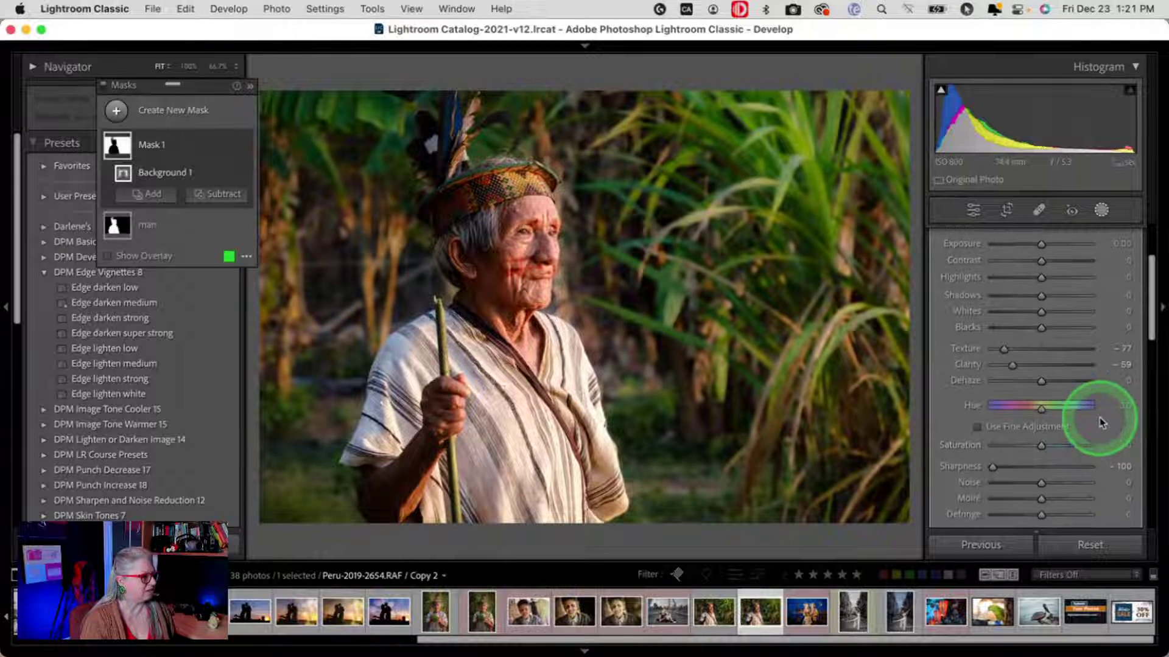
pyautogui.moveTo(1012, 364); pyautogui.dragTo(1000, 350)
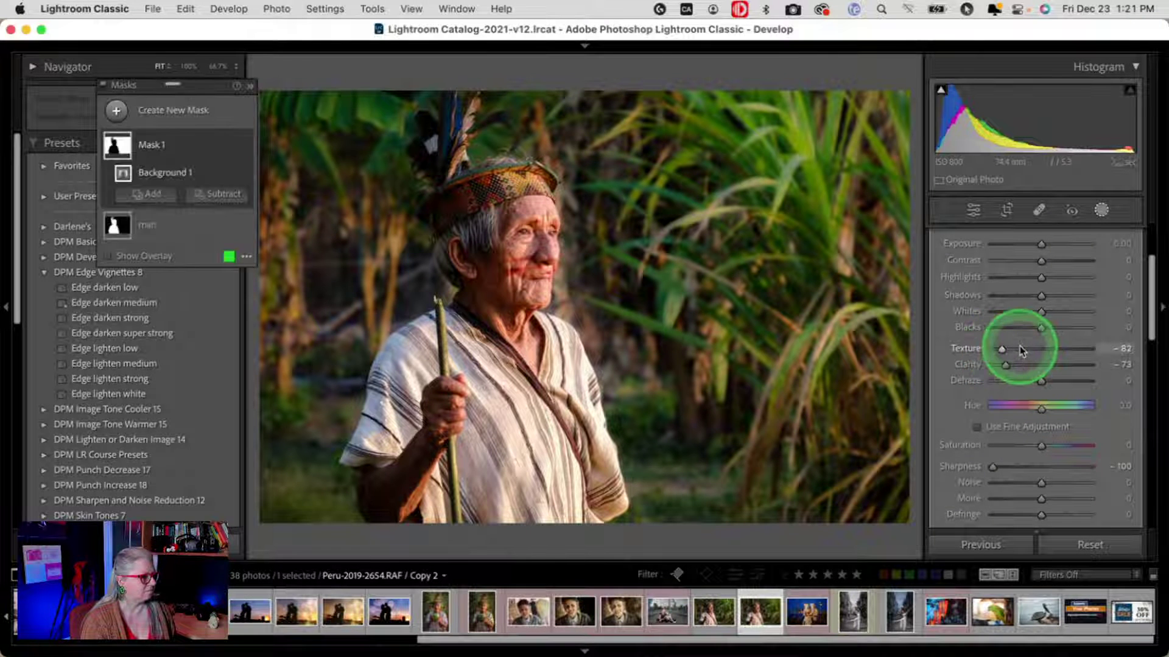
# Ease the background mask's Clarity to -28 and reset its Dehaze to 0 after trying a hazier background.
pyautogui.scroll(2, 1027, 352)
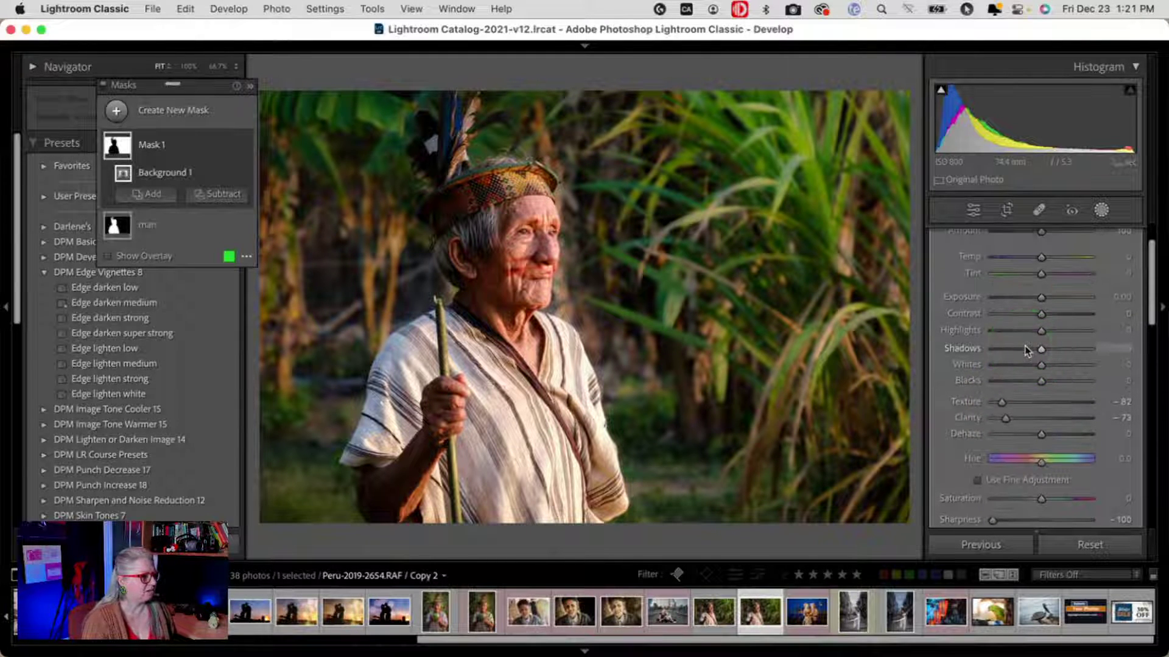
pyautogui.click(1010, 381)
pyautogui.moveTo(1001, 416); pyautogui.dragTo(952, 413)
pyautogui.moveTo(1154, 414); pyautogui.dragTo(1012, 432)
pyautogui.doubleClick(1013, 435)
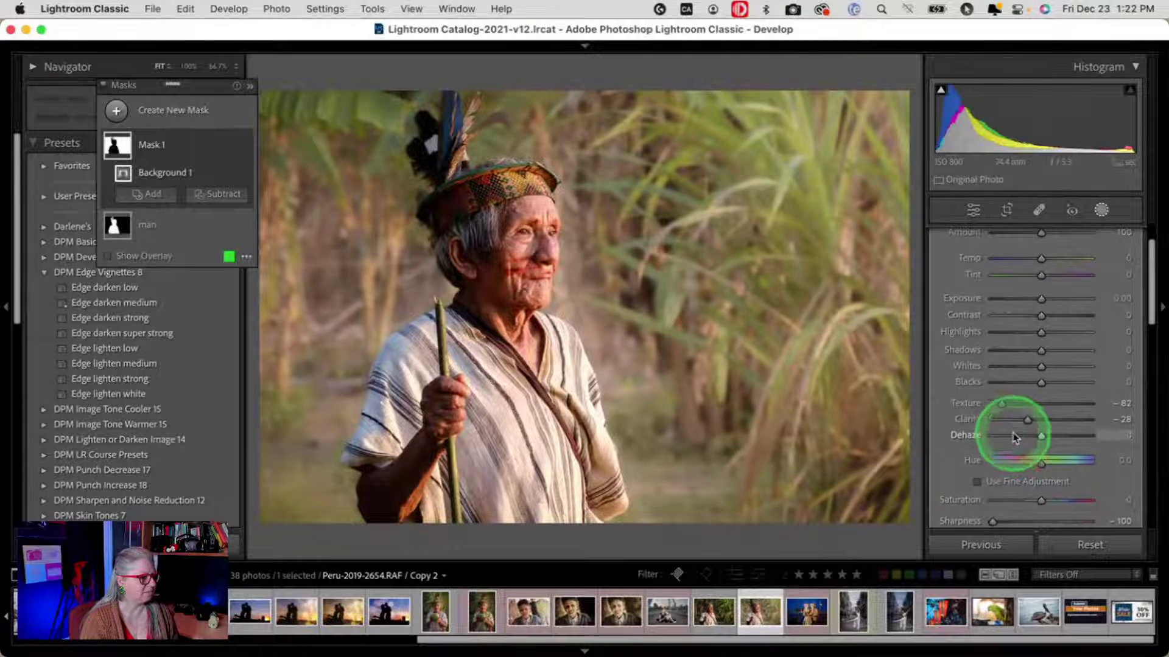
# Set the background mask's Whites to 40.
pyautogui.click(1030, 385)
pyautogui.scroll(1, 1030, 390)
pyautogui.moveTo(1033, 381); pyautogui.dragTo(1061, 384)
pyautogui.click(1008, 365)
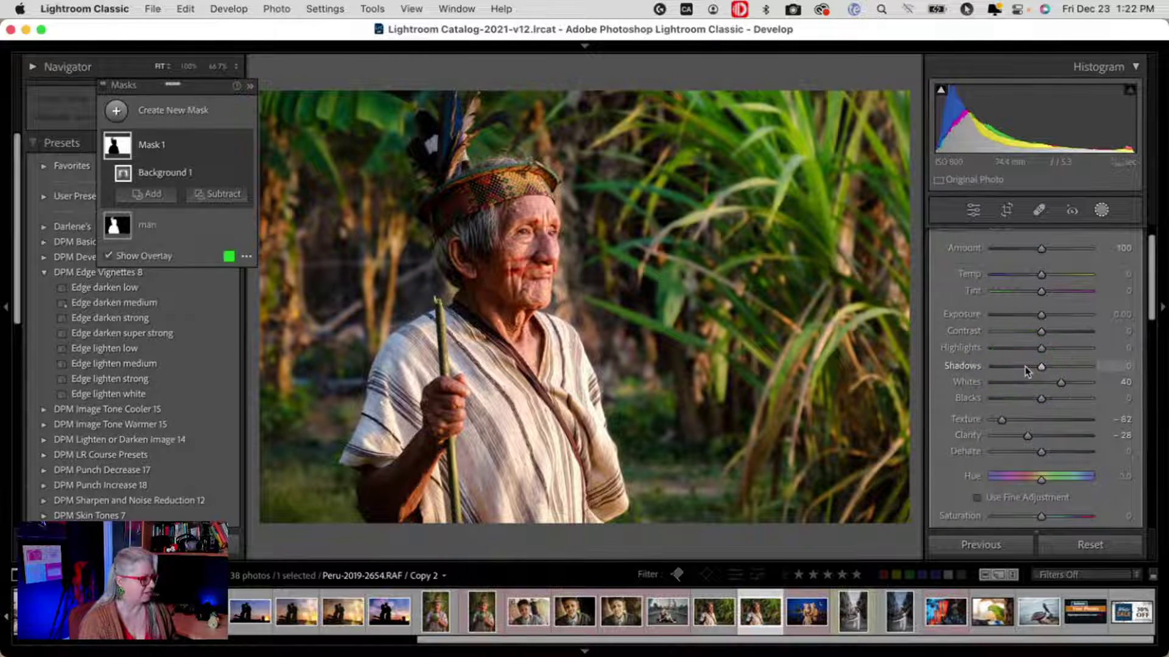
# Show and hide the mask overlay to check which areas the background mask covers.
pyautogui.press('o')
pyautogui.press('o')
pyautogui.click(1026, 375)
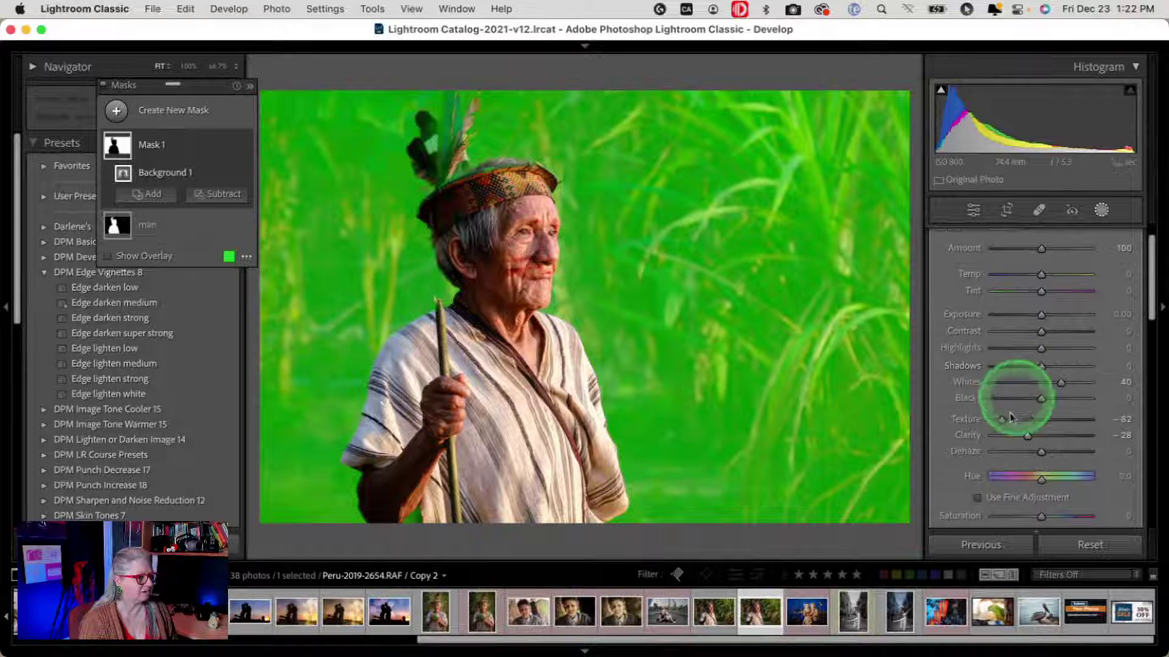
pyautogui.click(1002, 418)
pyautogui.press('o')
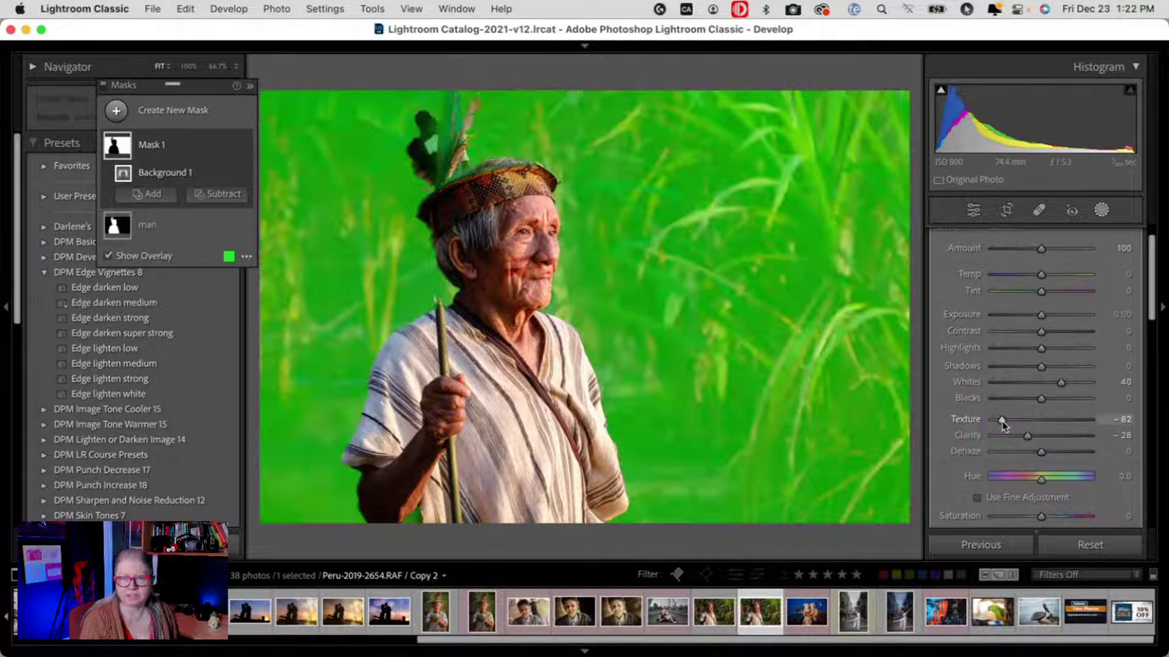
pyautogui.press('o')
pyautogui.click(1004, 420)
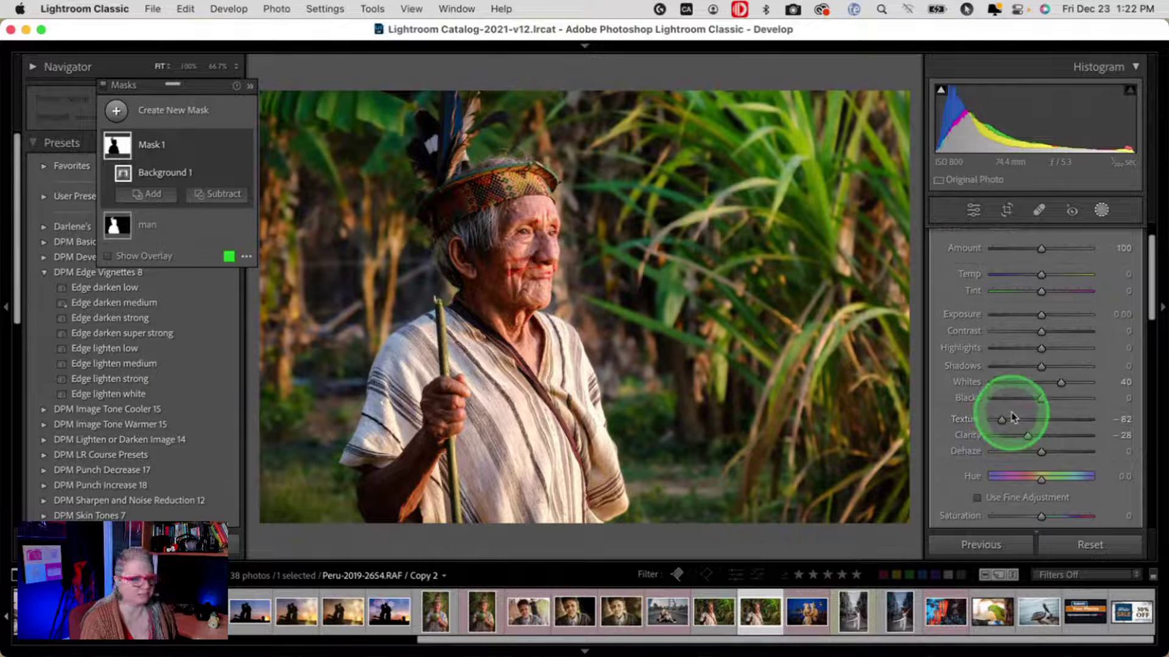
# Set the background mask's Clarity to -47 and rename the mask background.
pyautogui.moveTo(1028, 437); pyautogui.dragTo(1017, 437)
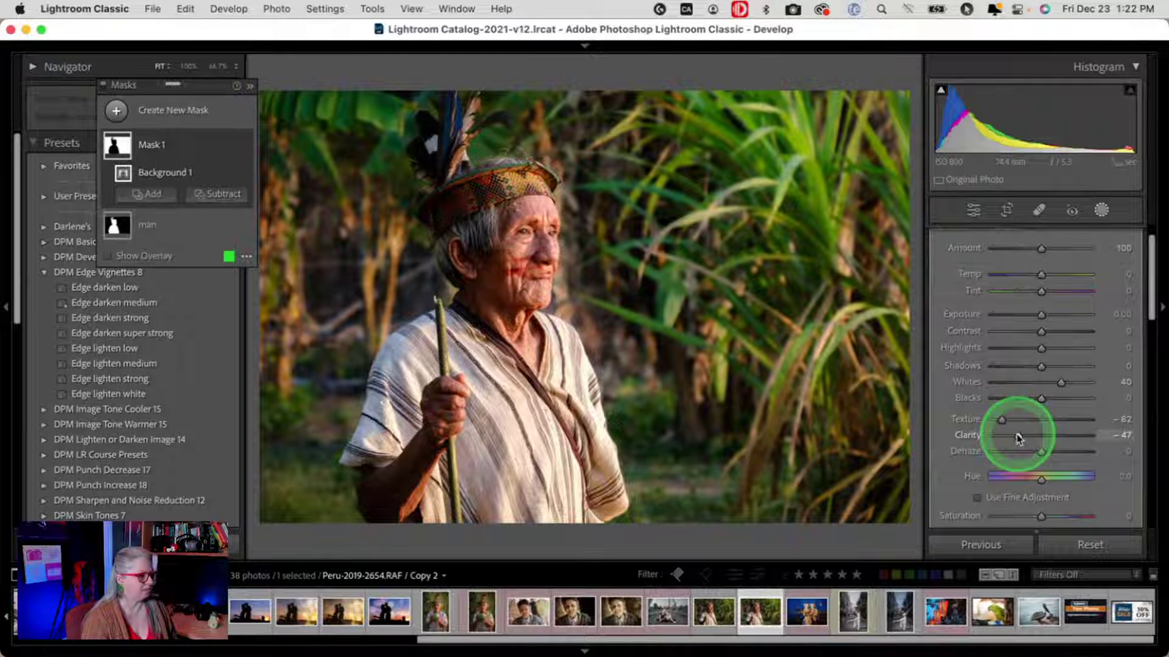
pyautogui.click(231, 147)
pyautogui.click(238, 149)
pyautogui.write('background')
pyautogui.press('Return')
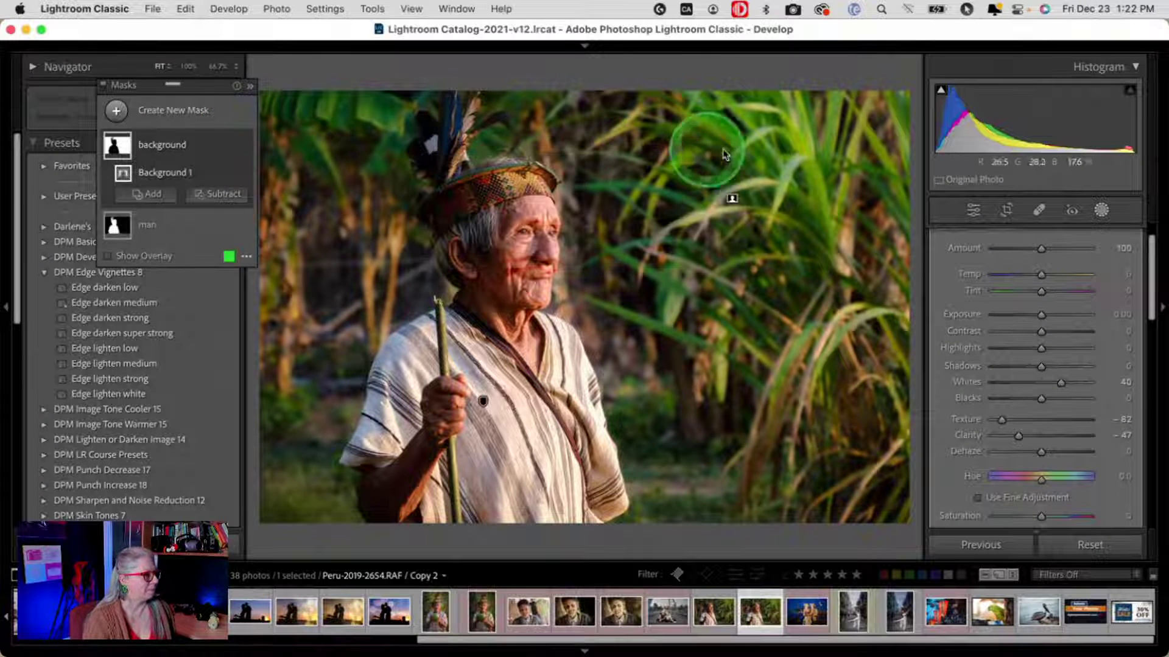
# Leave masking and compare the edited copy side by side with the original Peru-2019-2654 before returning to the thumbnail grid.
pyautogui.click(1100, 210)
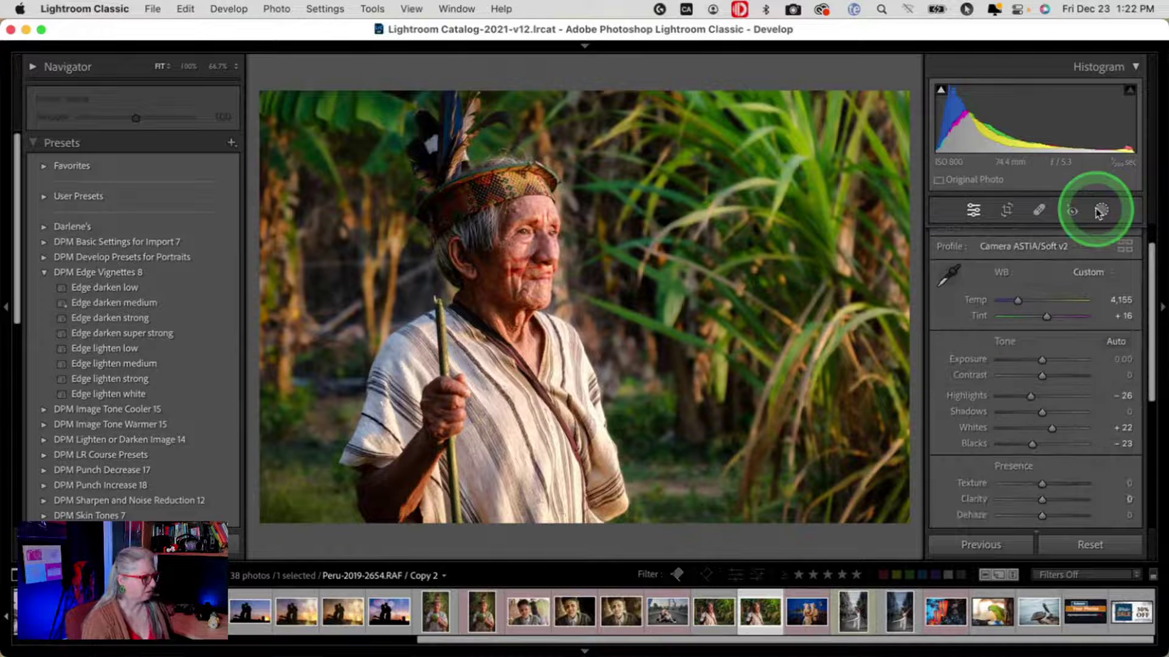
pyautogui.hotkey('shift', 'Left')
pyautogui.press('c')
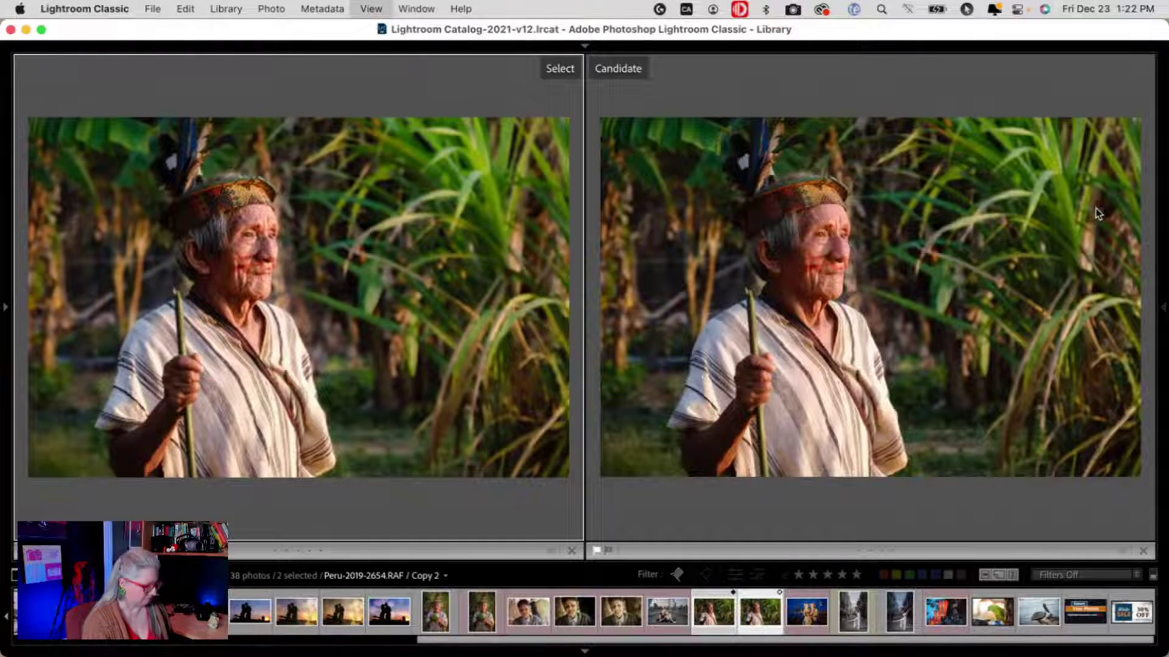
pyautogui.press('n')
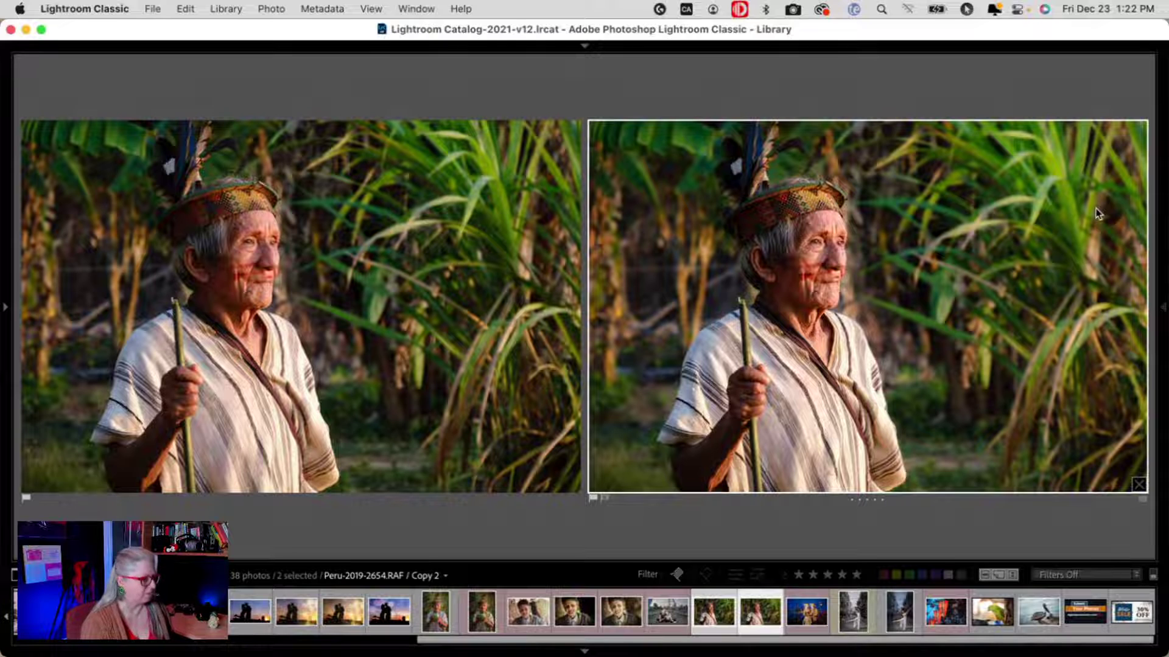
pyautogui.press('g')
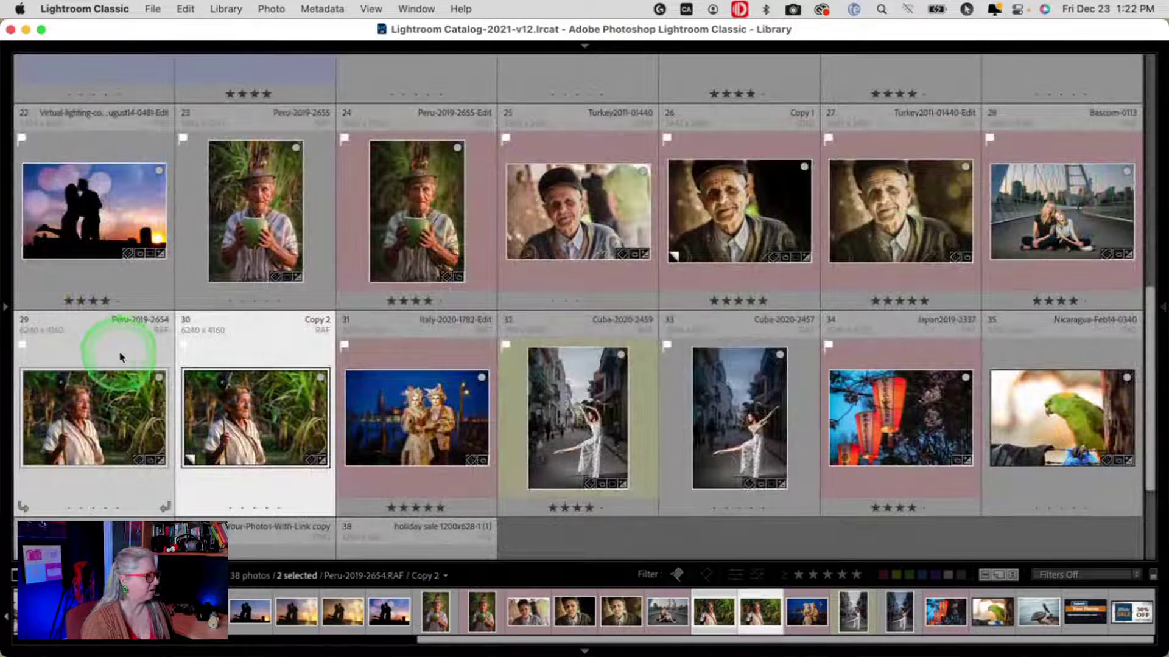
# Open the original Peru-2019-2654 photo as a Smart Object in Photoshop.
pyautogui.rightClick(92, 338)
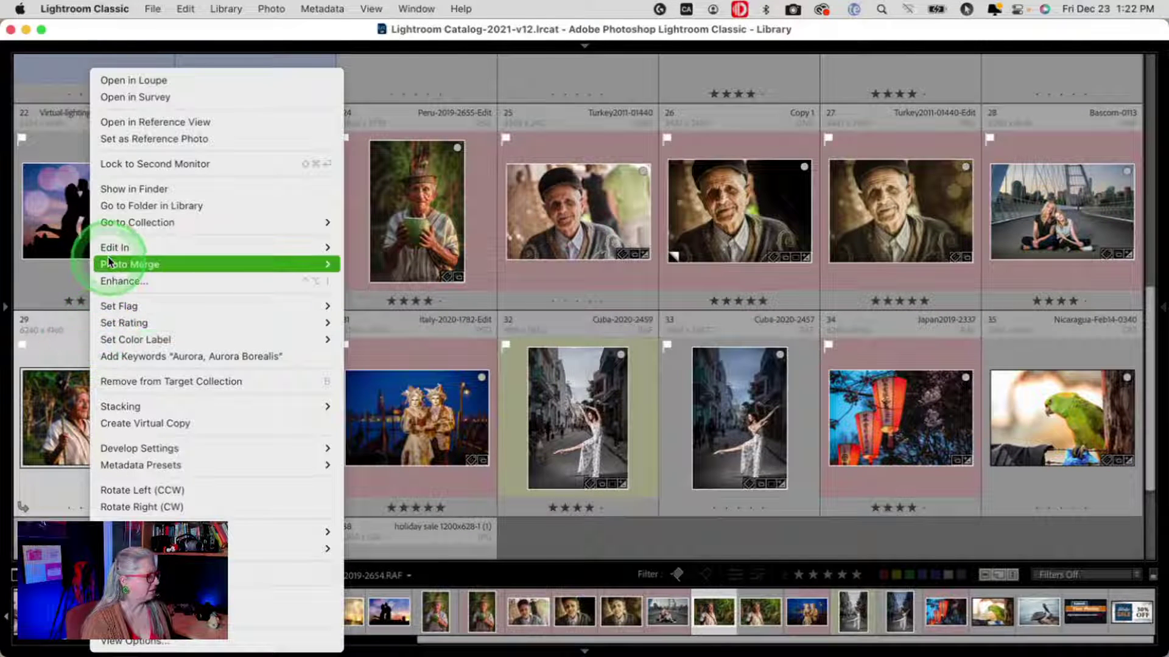
pyautogui.moveTo(114, 246)
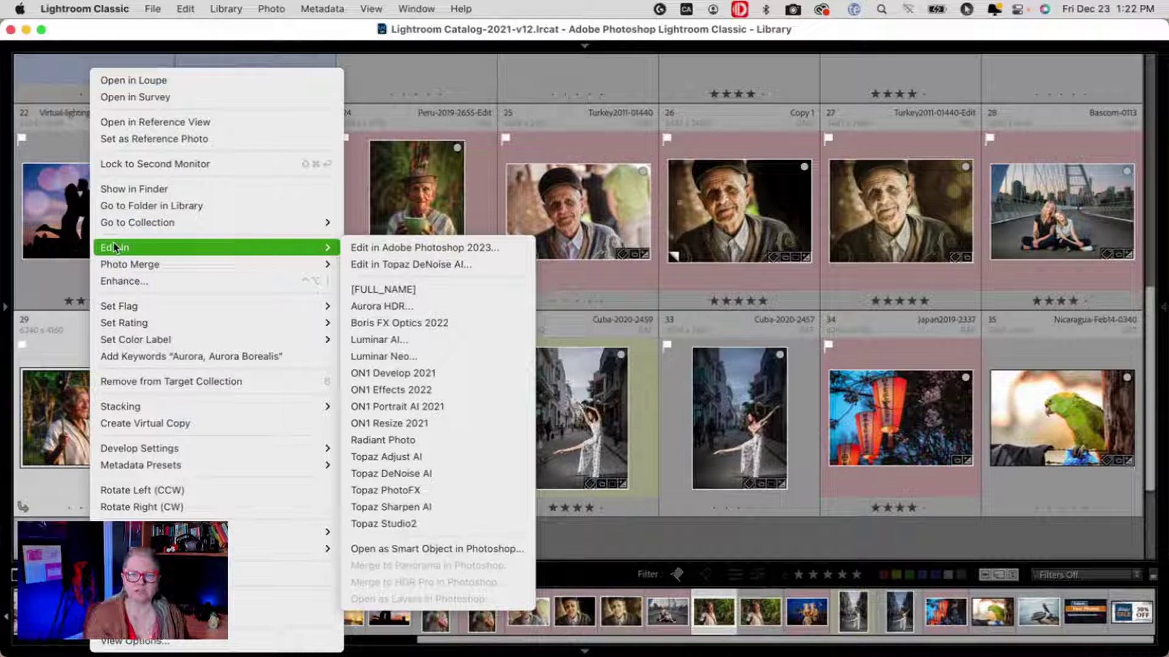
pyautogui.click(387, 360)
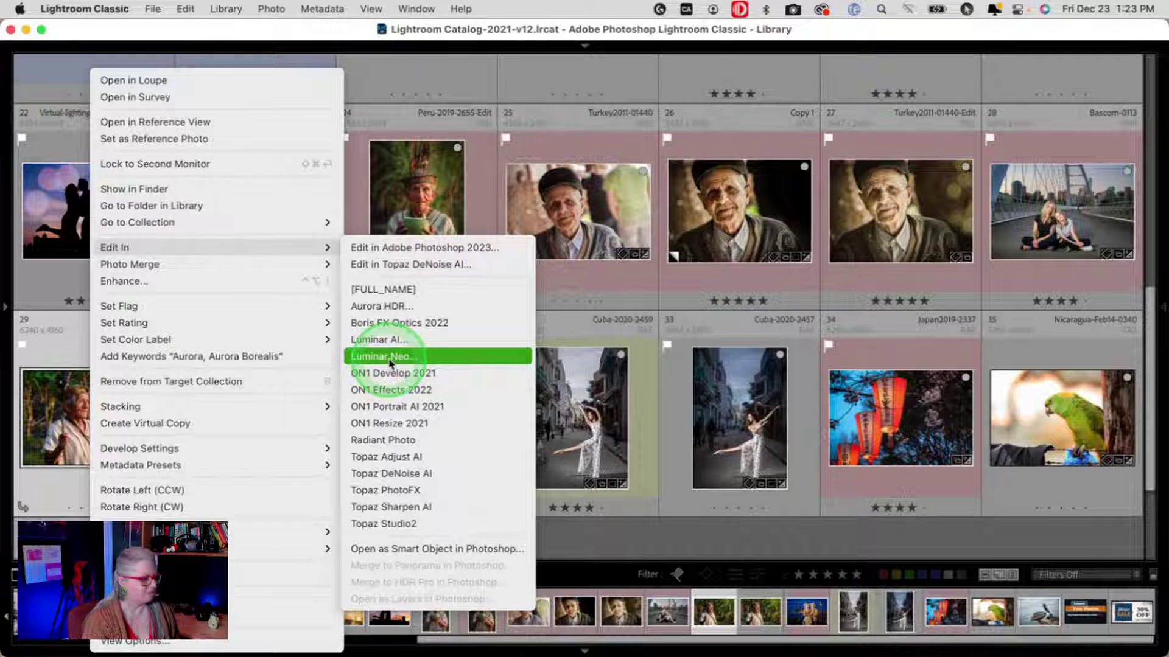
pyautogui.moveTo(388, 363); pyautogui.dragTo(414, 551)
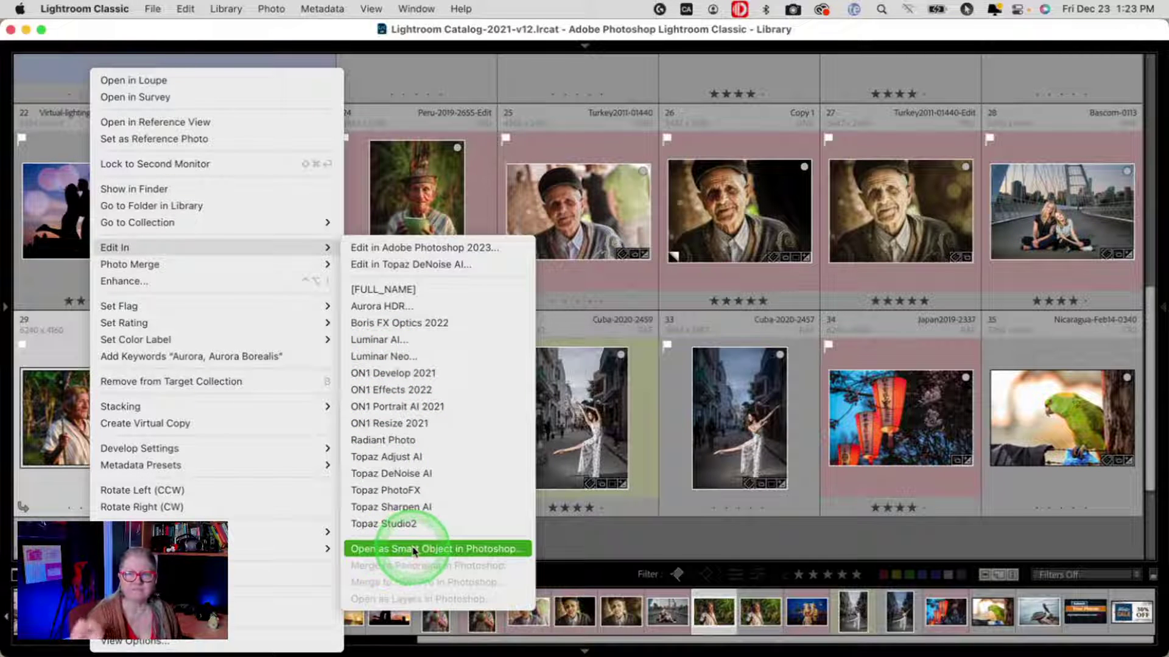
pyautogui.click(415, 551)
pyautogui.click(426, 550)
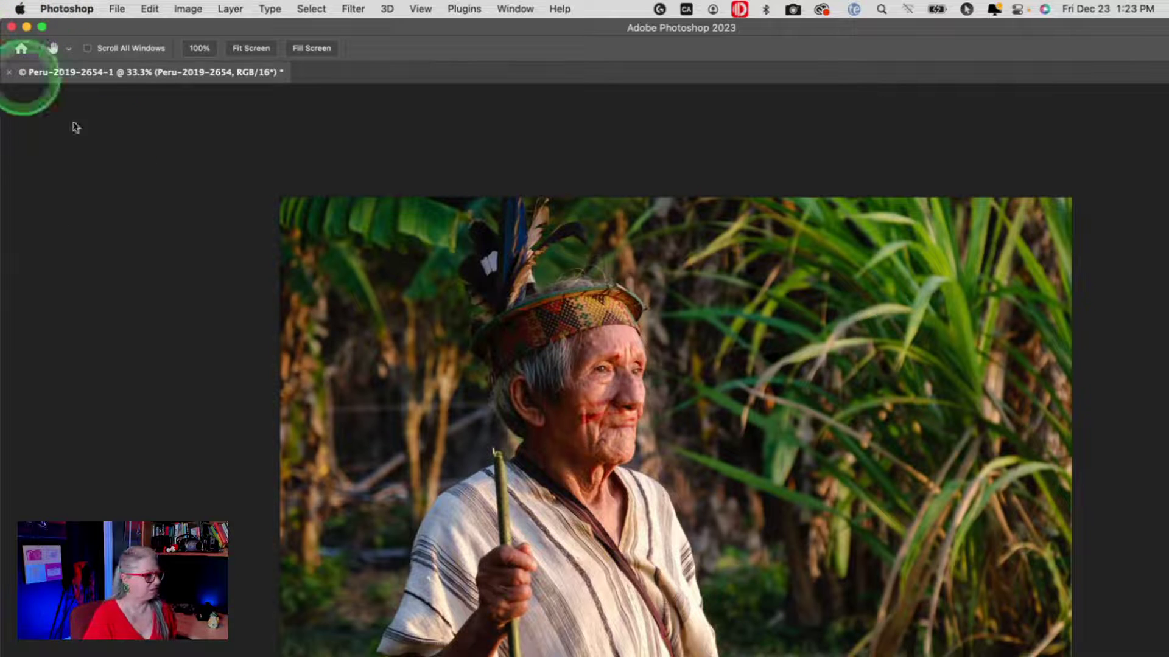
# Switch the opened photo to full-screen mode with the menu bar still shown.
pyautogui.click(205, 192)
pyautogui.press('f')
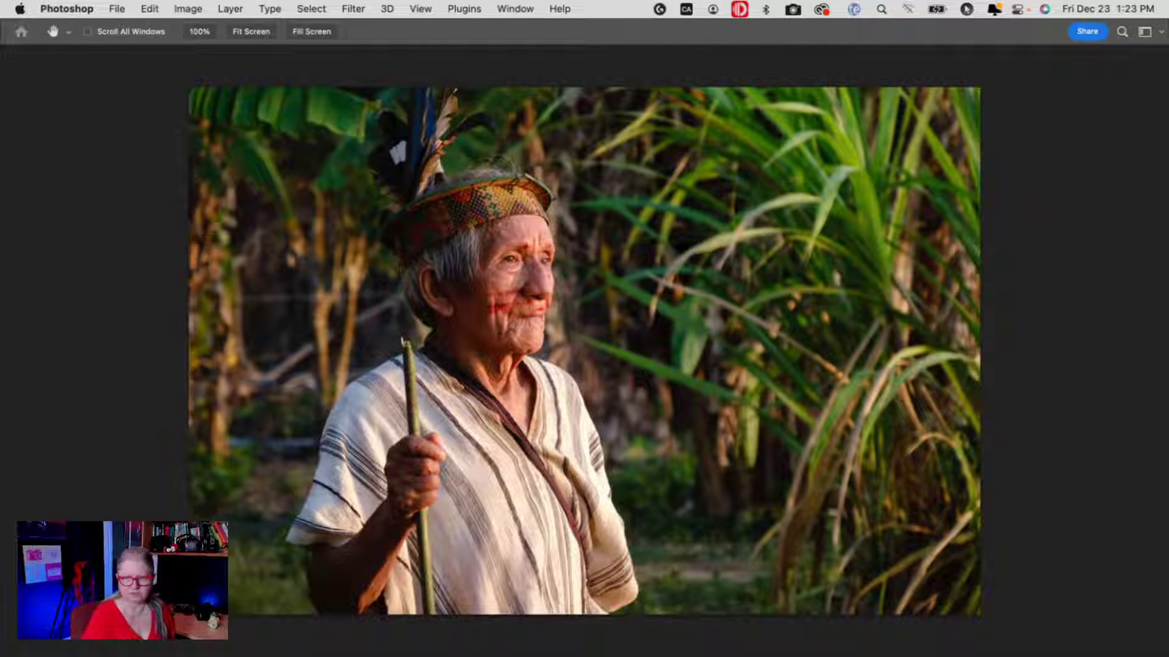
pyautogui.press('f')
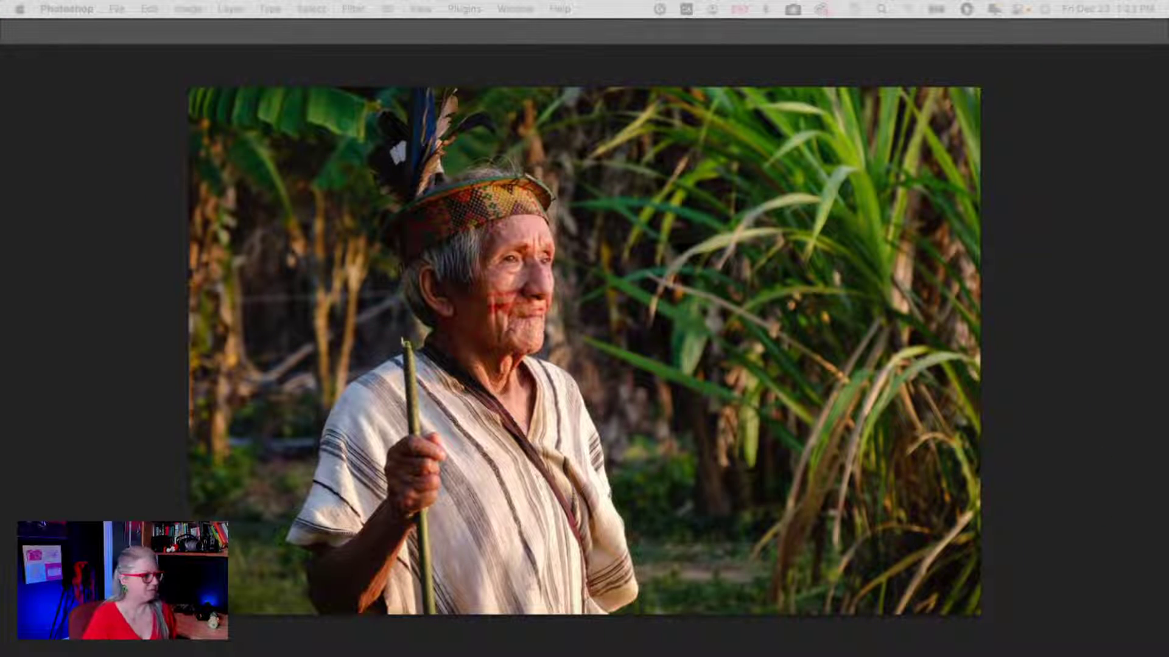
pyautogui.click(1064, 350)
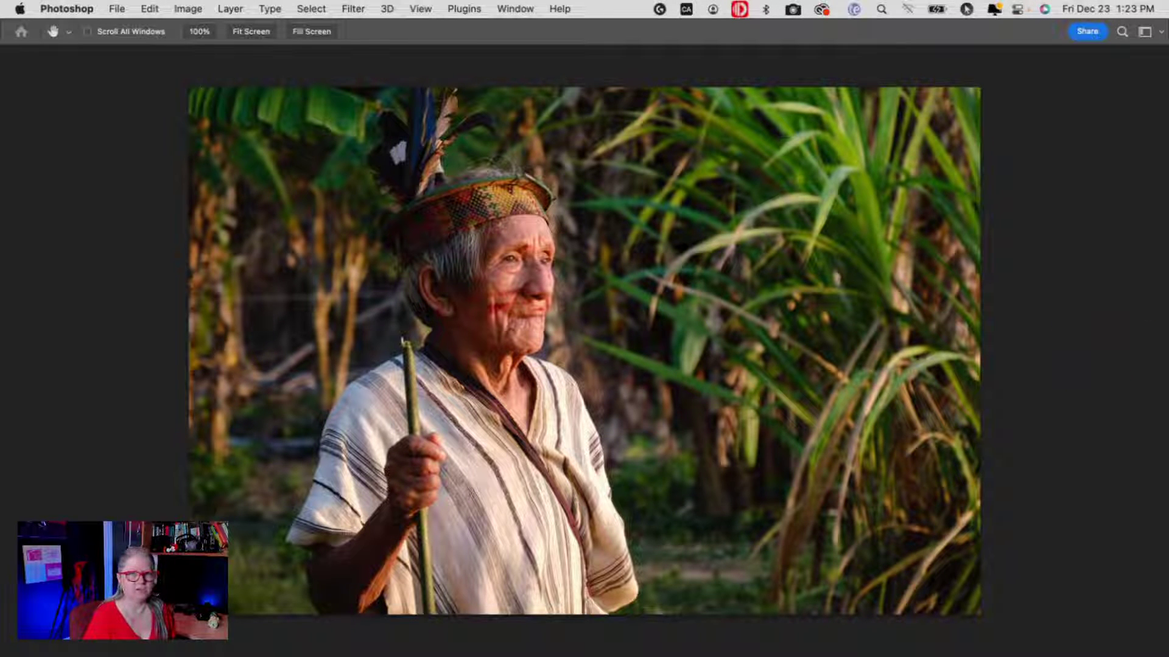
# Show the document's layers beside the image and check the Smart Object marker on the Peru-2019-2654 layer.
pyautogui.press('F7')
pyautogui.moveTo(739, 120); pyautogui.dragTo(992, 66)
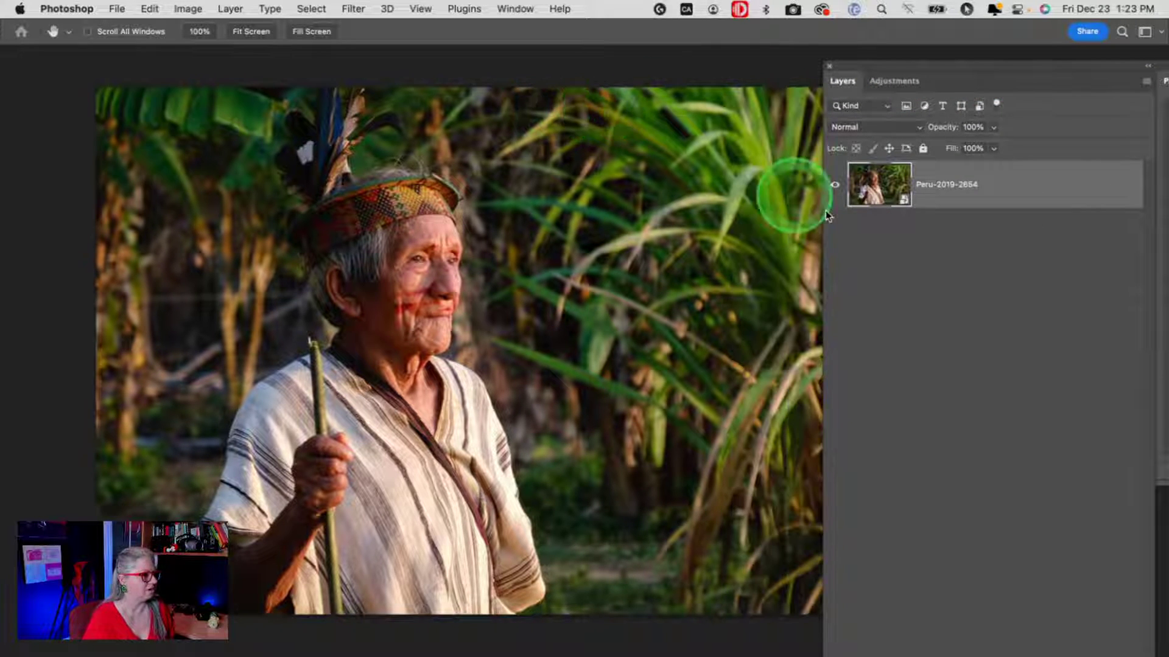
pyautogui.click(904, 195)
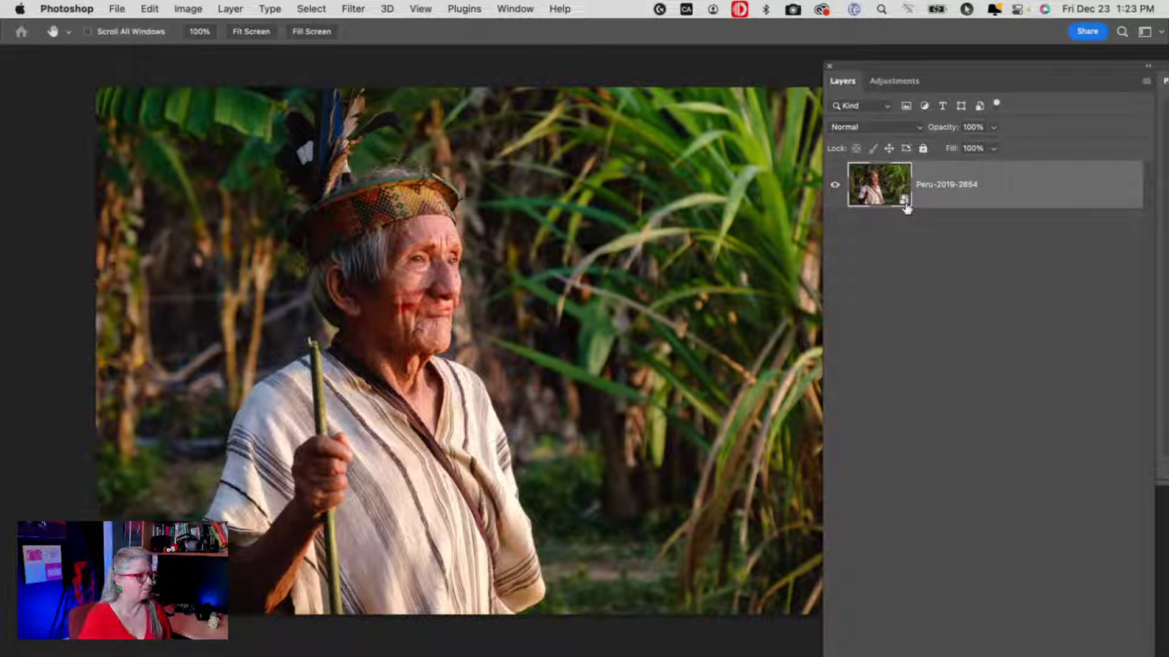
pyautogui.moveTo(905, 215); pyautogui.dragTo(922, 239)
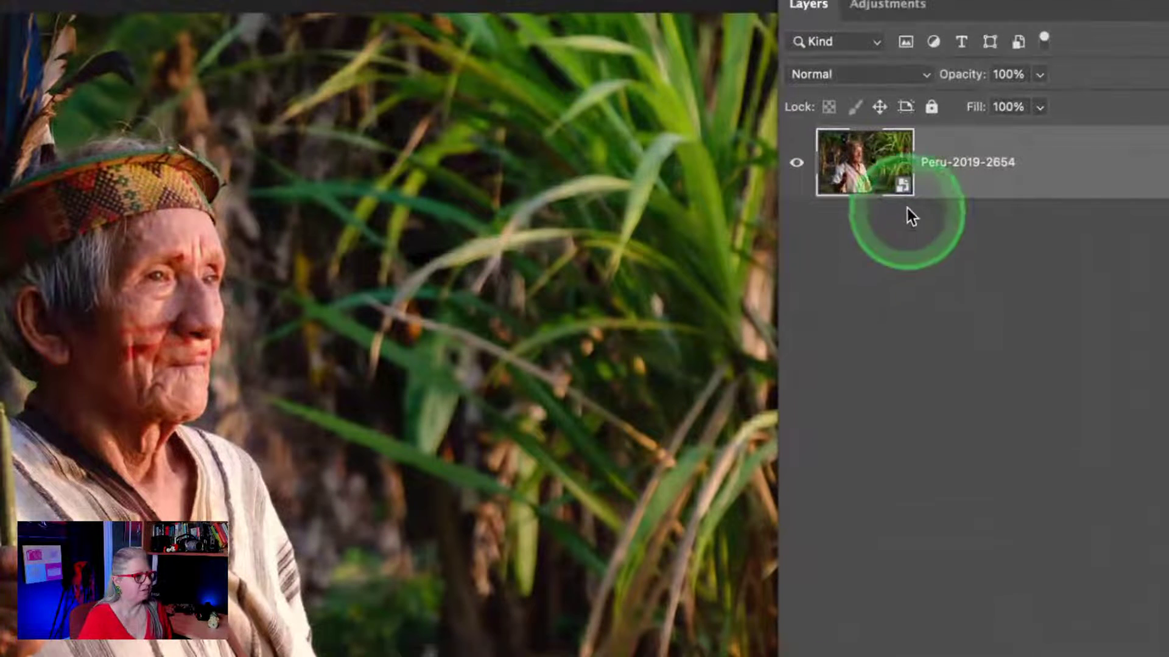
pyautogui.moveTo(911, 216); pyautogui.dragTo(905, 196)
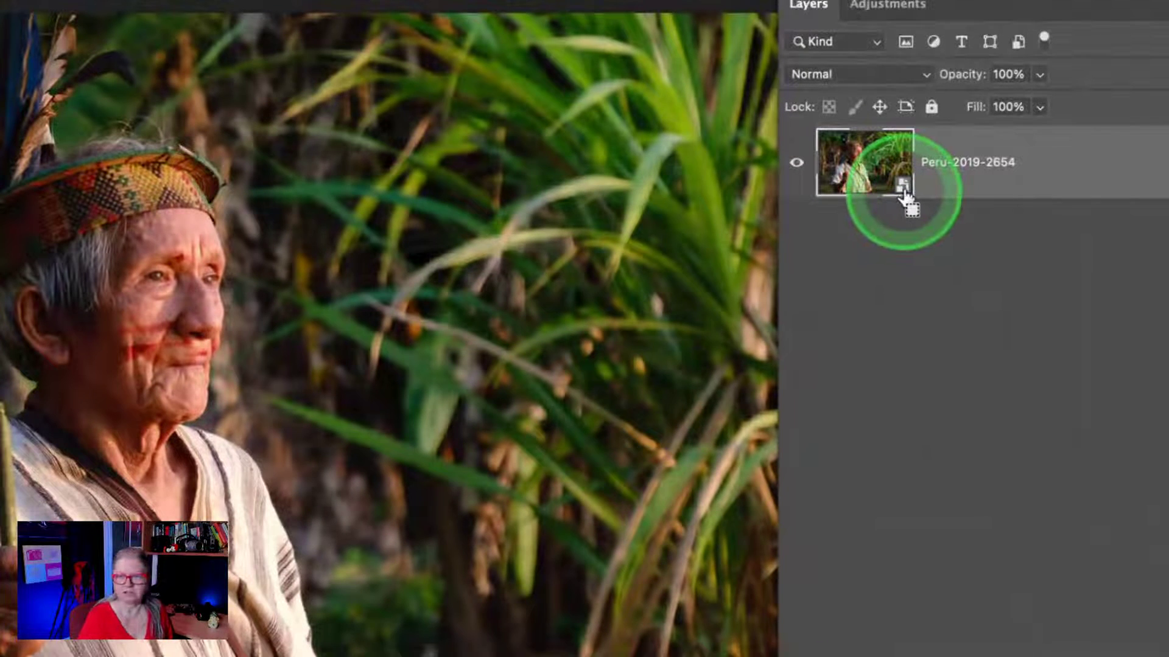
pyautogui.click(905, 196)
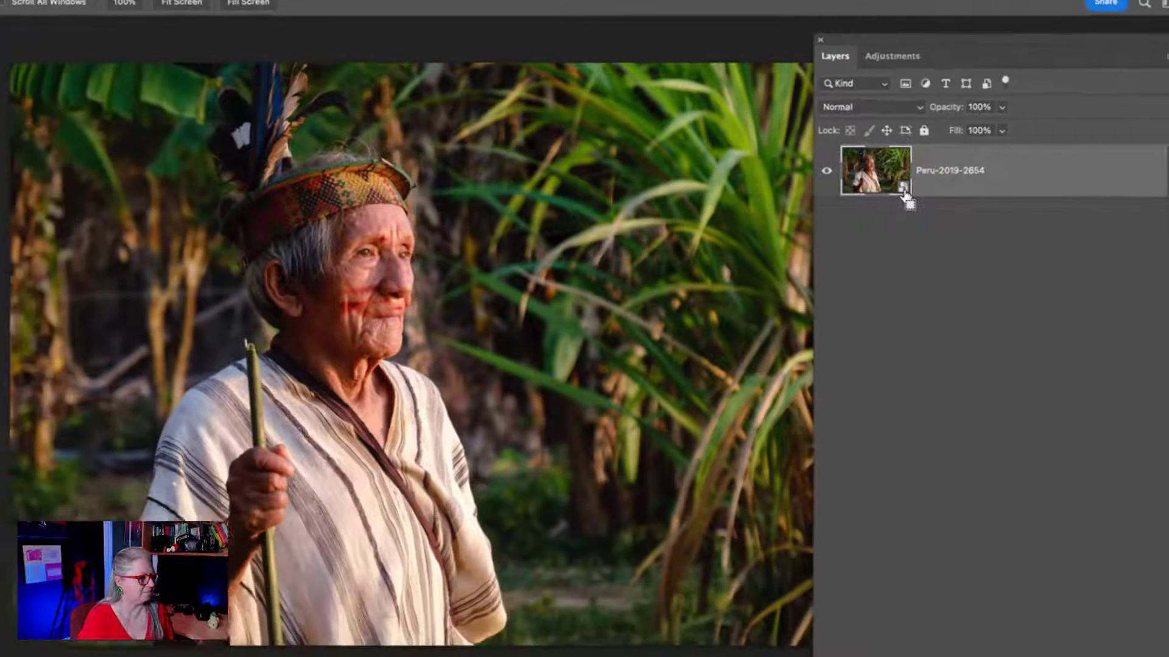
pyautogui.click(905, 196)
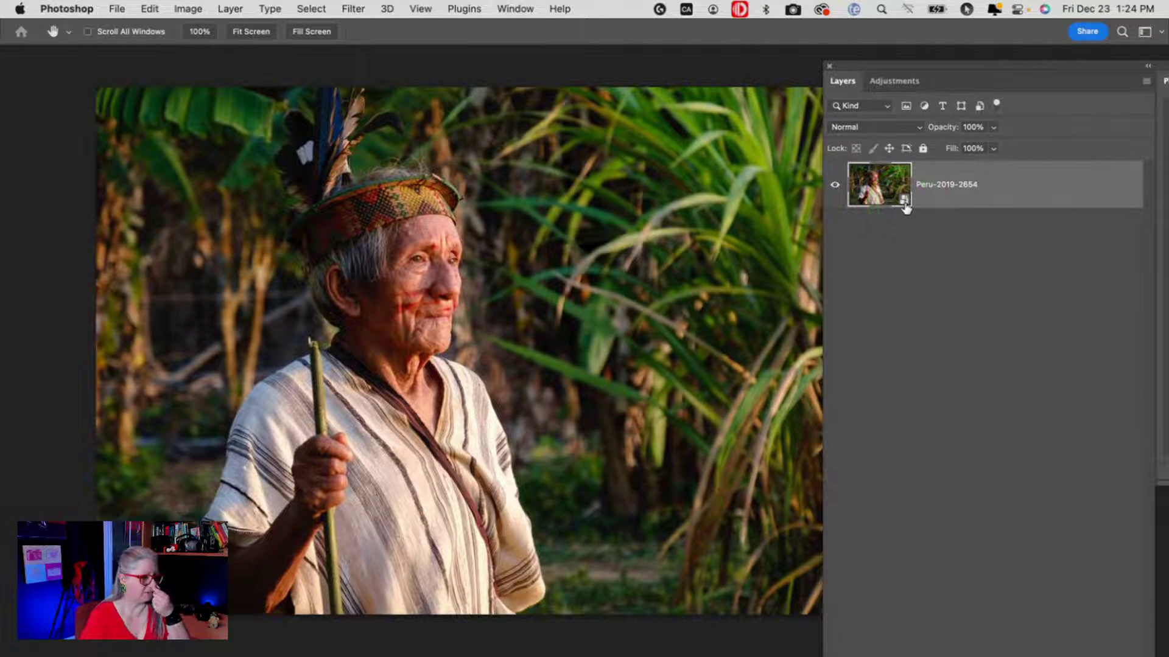
pyautogui.moveTo(944, 184); pyautogui.dragTo(977, 196)
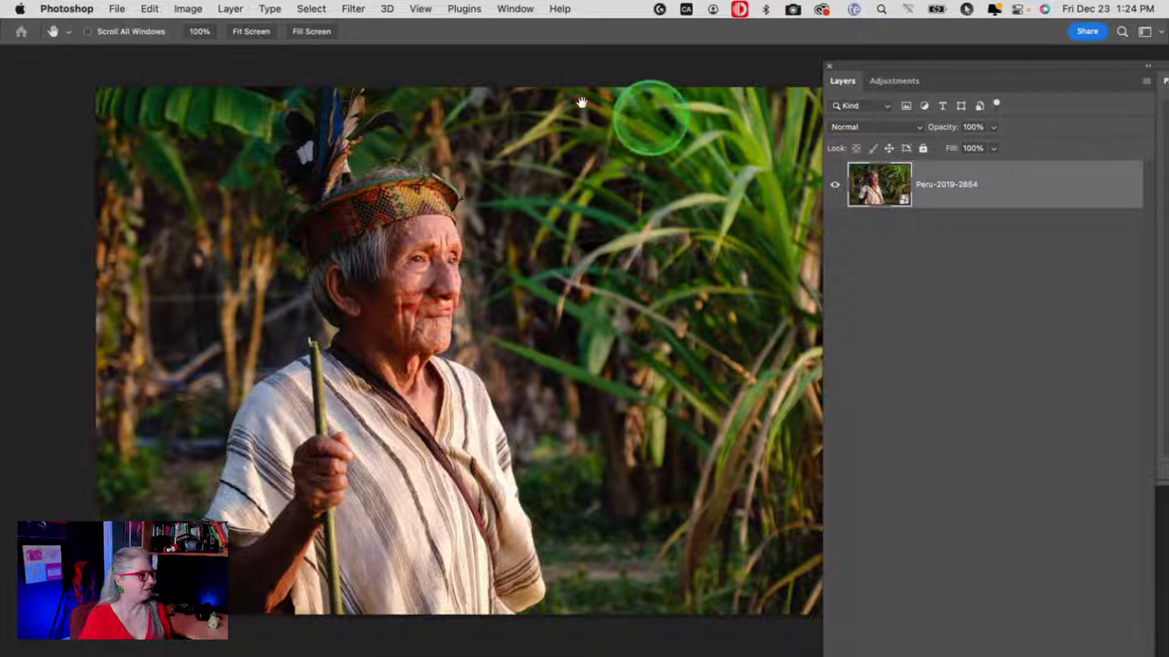
# Send the Peru-2019-2654 layer to the Luminar Neo filter and switch from presets to the editing tools.
pyautogui.click(352, 9)
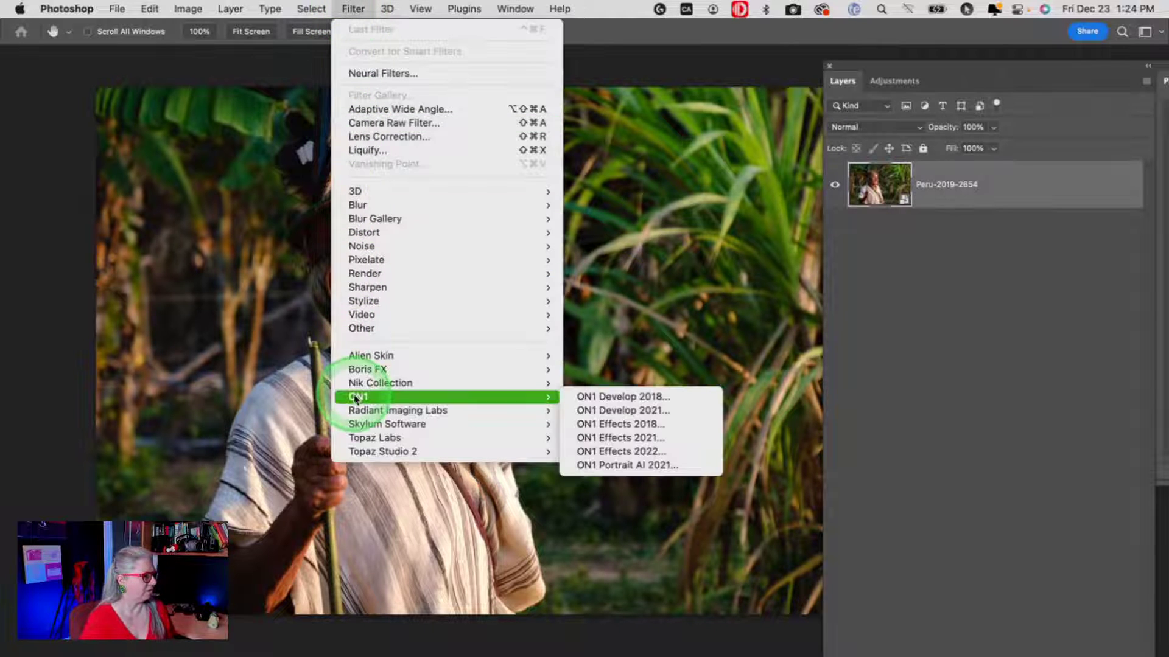
pyautogui.moveTo(371, 424)
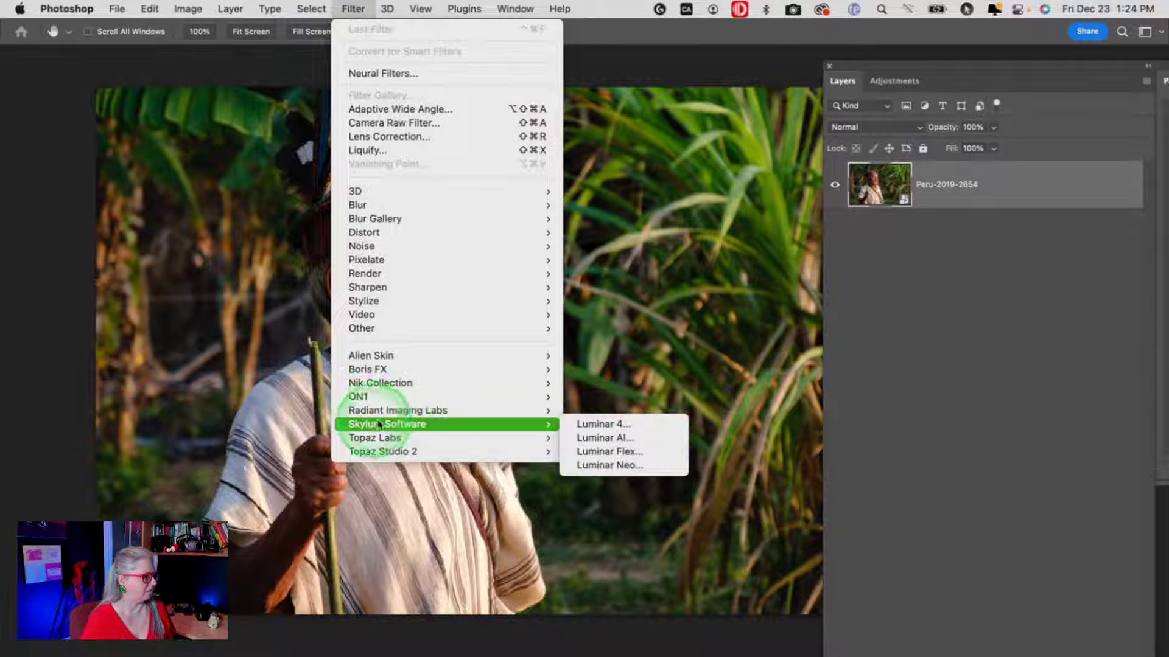
pyautogui.click(602, 465)
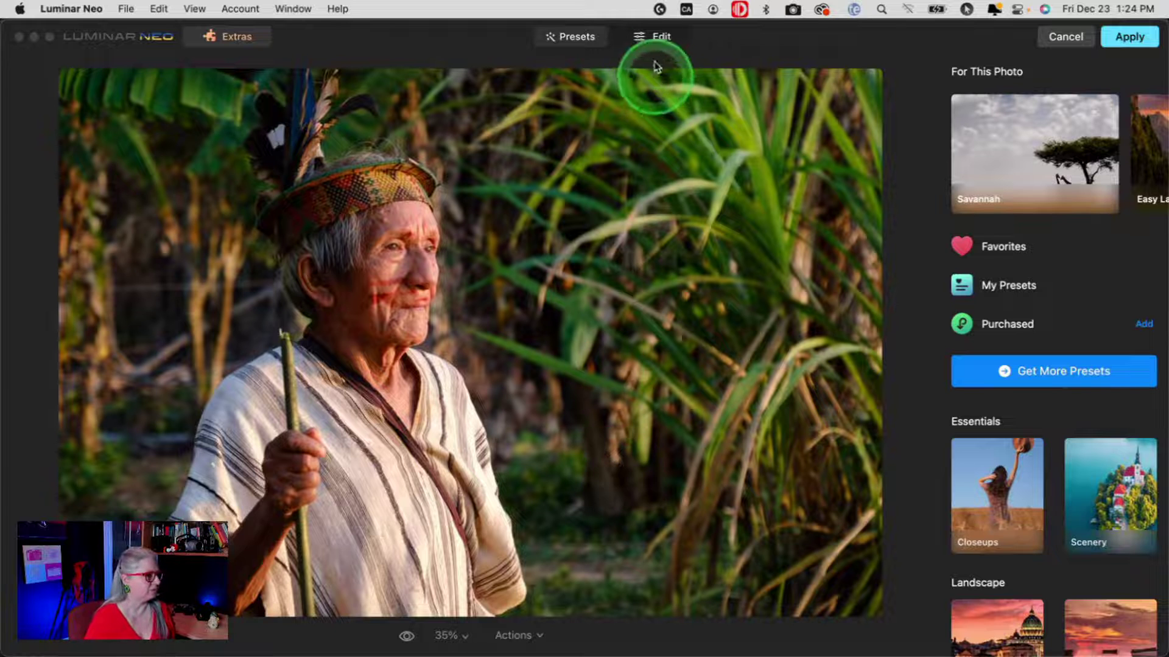
pyautogui.click(657, 39)
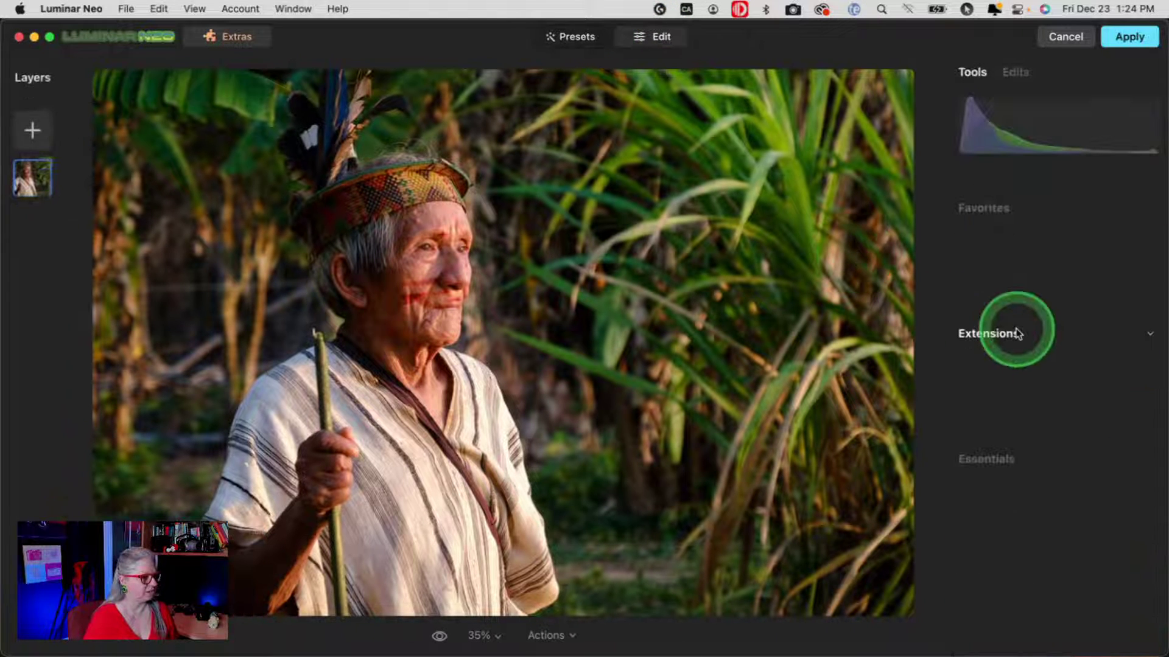
# Blur the background using Portrait Bokeh with Amount at 87, and expand its background settings.
pyautogui.scroll(-10, 1029, 333)
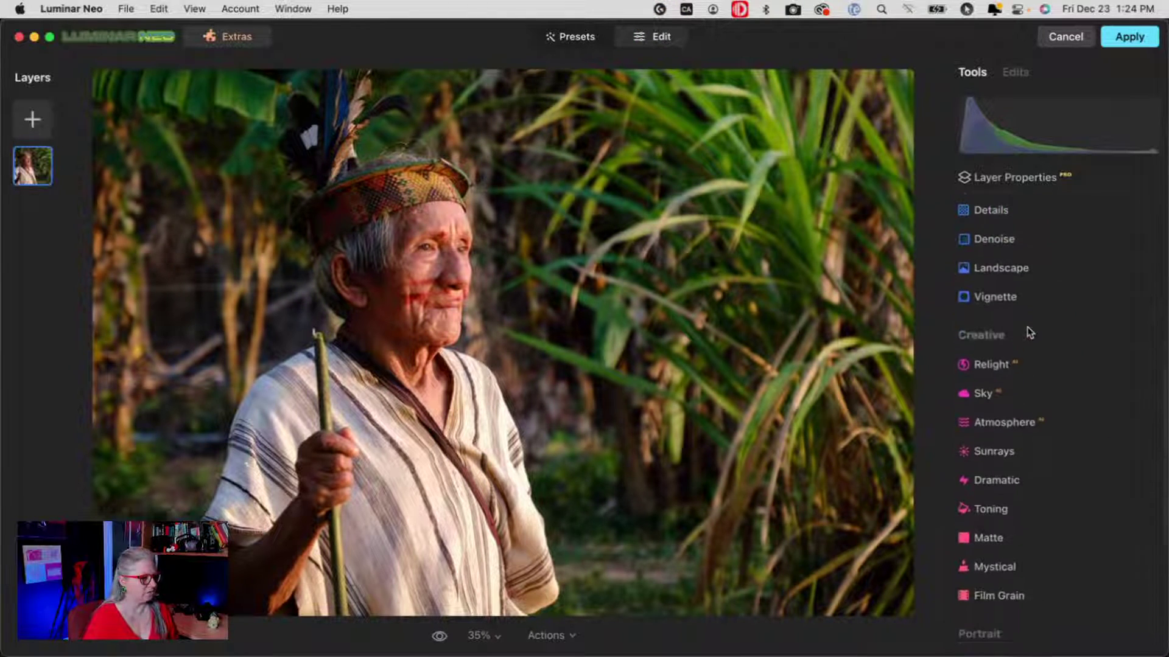
pyautogui.scroll(-4, 1029, 333)
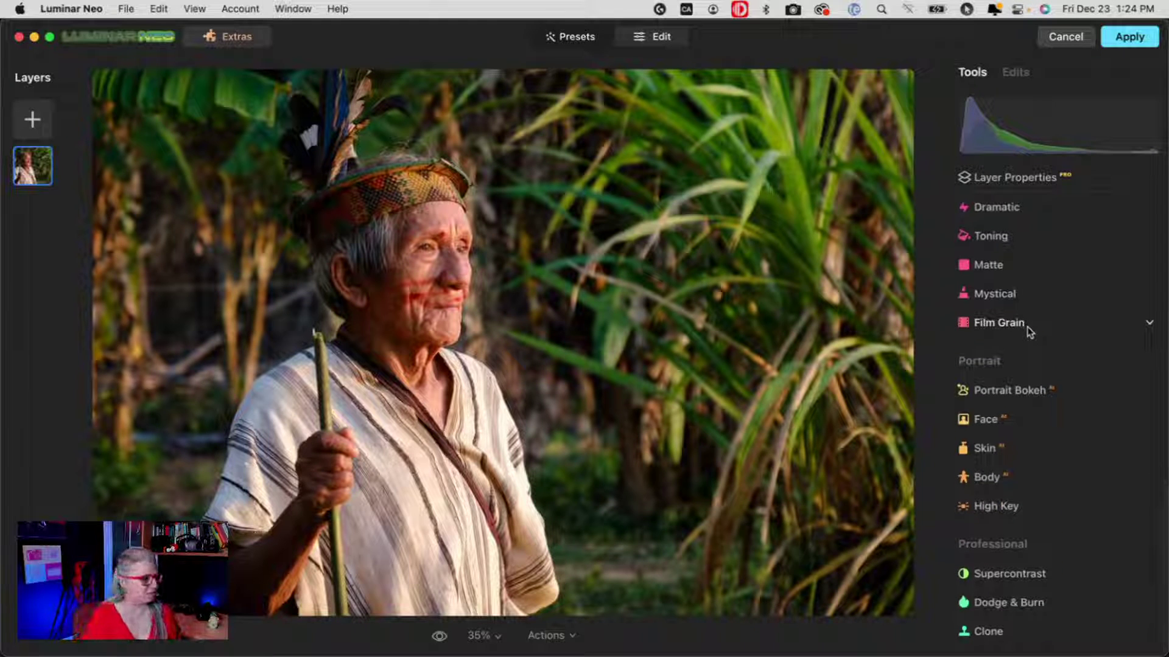
pyautogui.click(1013, 394)
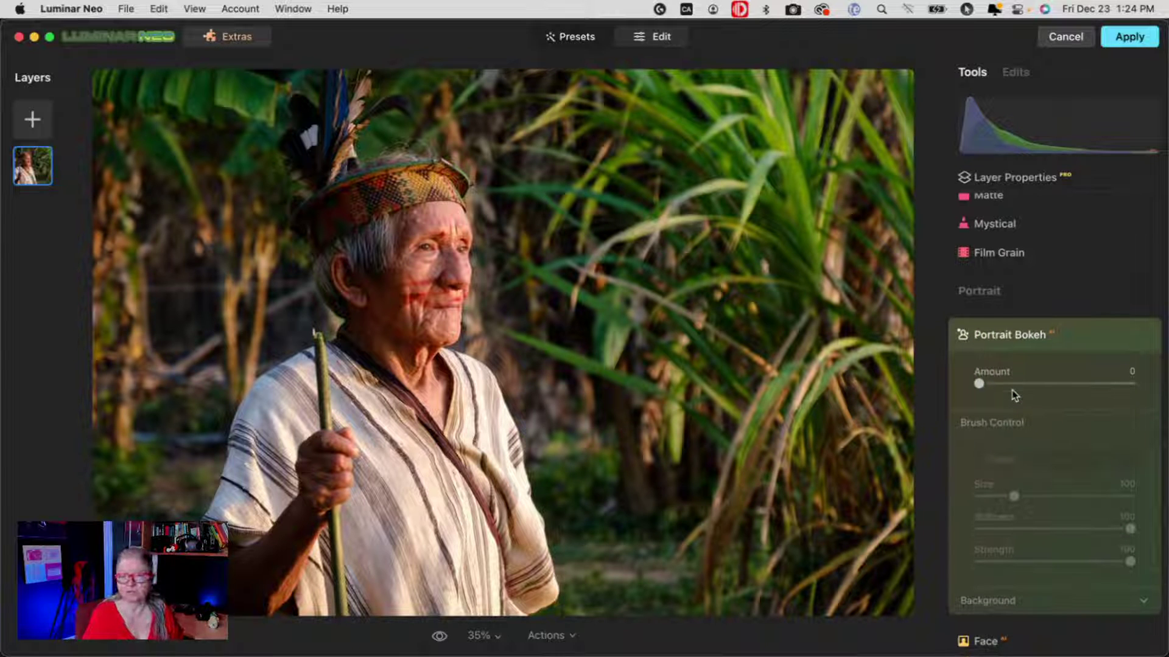
pyautogui.moveTo(1014, 395)
pyautogui.mouseDown()
pyautogui.moveTo(978, 383)
pyautogui.moveTo(1125, 383)
pyautogui.mouseUp()
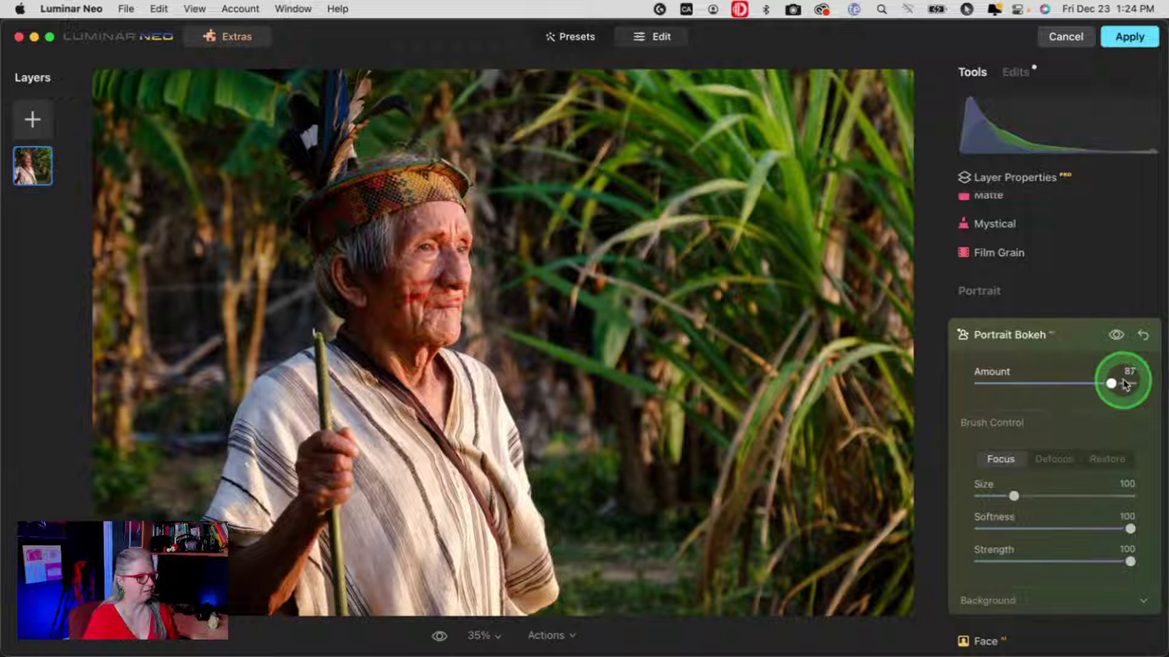
pyautogui.scroll(-2, 1042, 524)
pyautogui.click(1031, 560)
pyautogui.scroll(-4, 1025, 451)
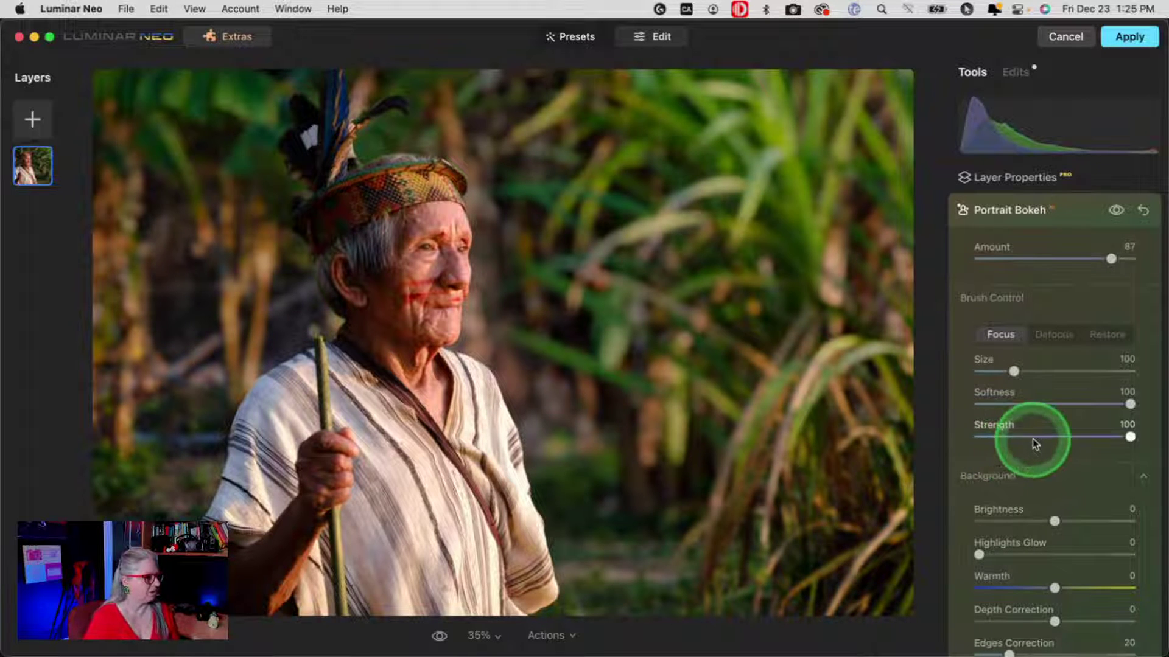
# Check the Portrait Bokeh focus mask over the man and examine the background settings down to Depth Correction.
pyautogui.moveTo(404, 418)
pyautogui.mouseDown()
pyautogui.moveTo(402, 229)
pyautogui.moveTo(347, 193)
pyautogui.moveTo(395, 276)
pyautogui.moveTo(420, 418)
pyautogui.moveTo(387, 527)
pyautogui.moveTo(361, 549)
pyautogui.moveTo(400, 528)
pyautogui.moveTo(426, 345)
pyautogui.moveTo(405, 310)
pyautogui.moveTo(396, 461)
pyautogui.moveTo(422, 245)
pyautogui.moveTo(399, 456)
pyautogui.mouseUp()
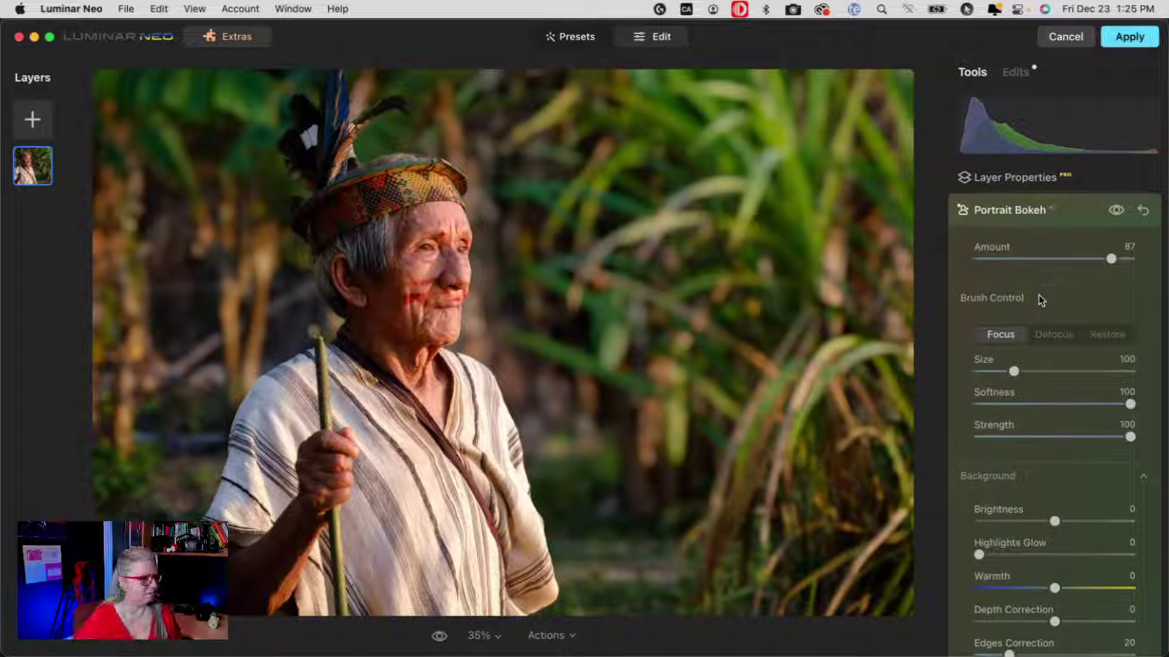
pyautogui.click(1040, 297)
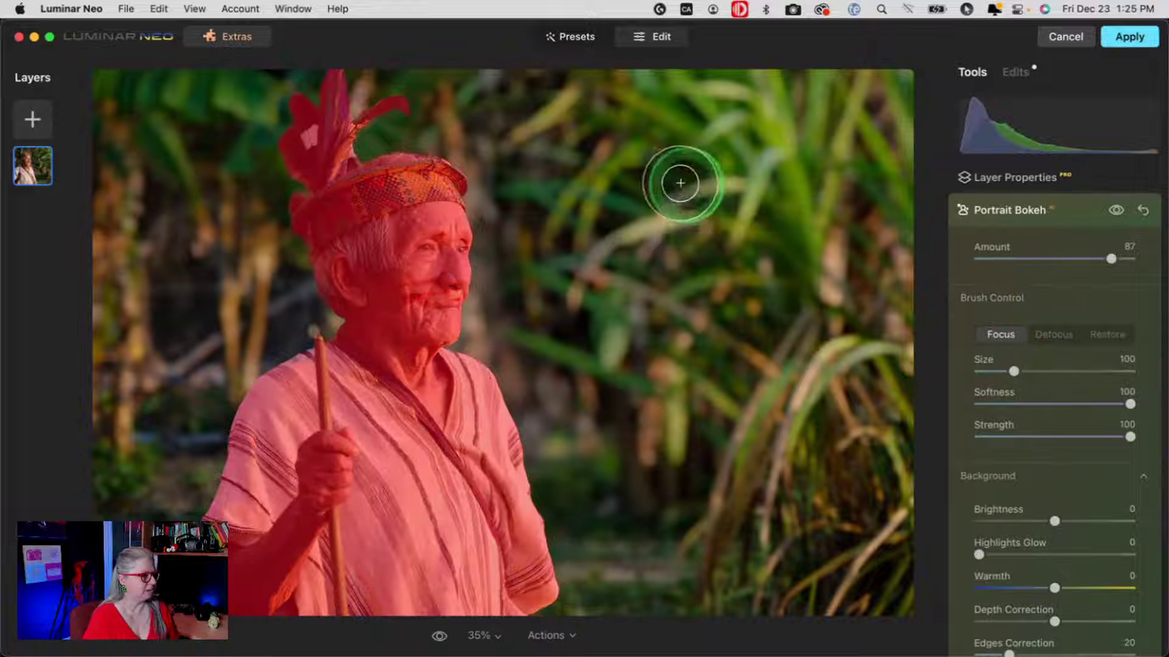
pyautogui.click(1041, 335)
pyautogui.scroll(-1, 1056, 357)
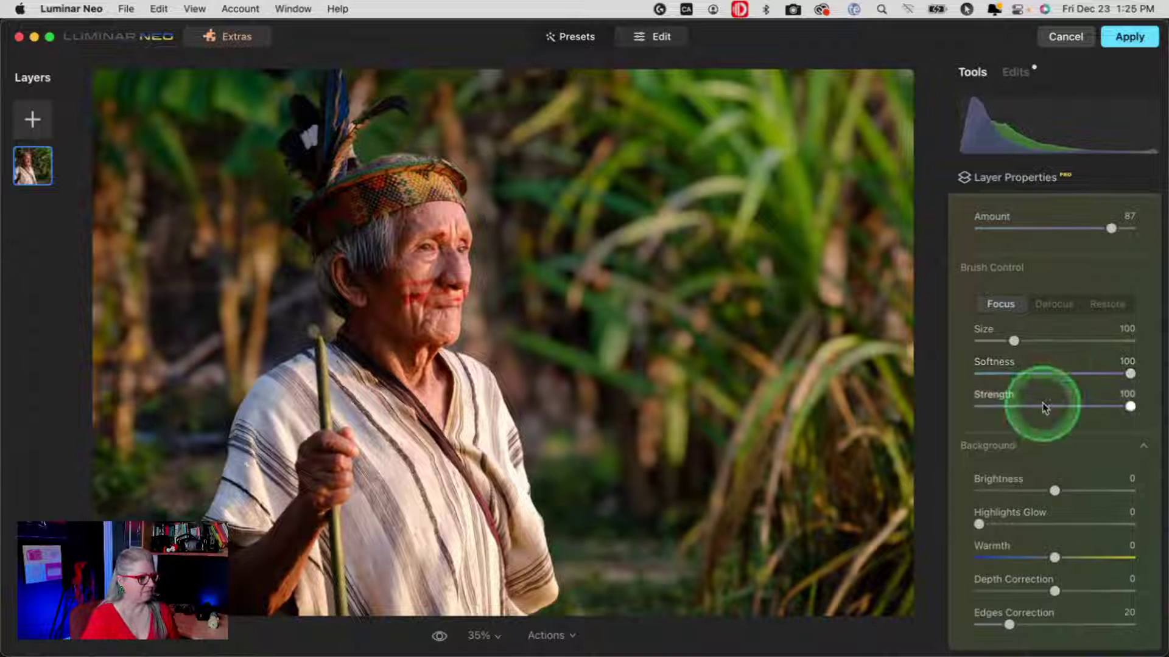
pyautogui.scroll(-1, 1044, 404)
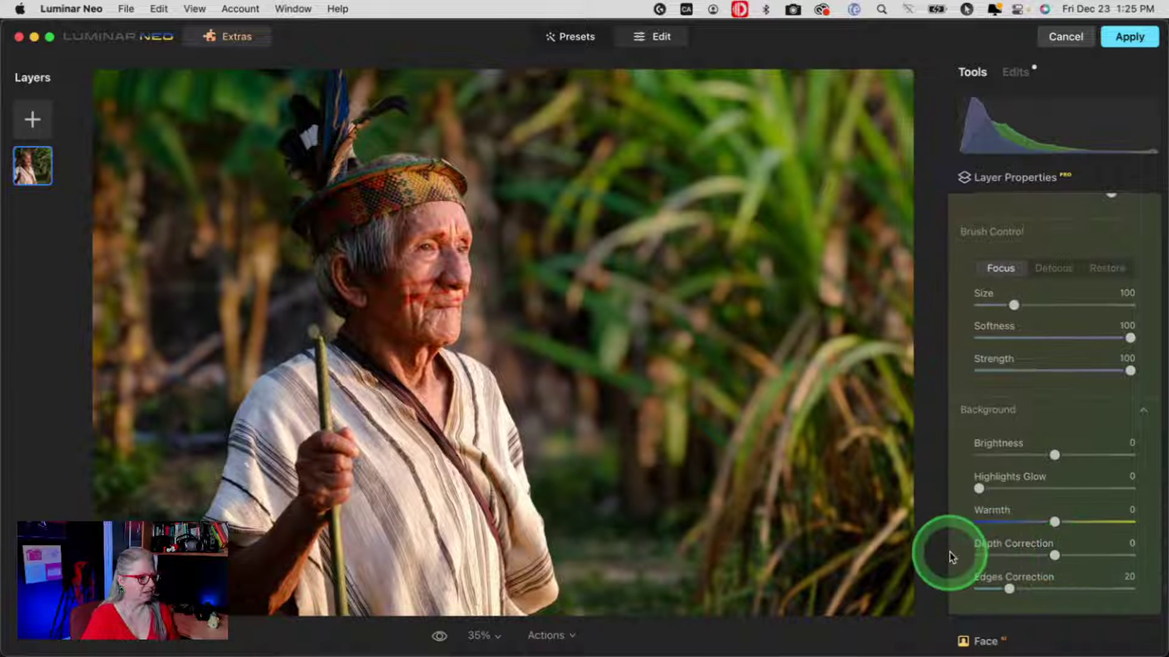
pyautogui.click(1054, 556)
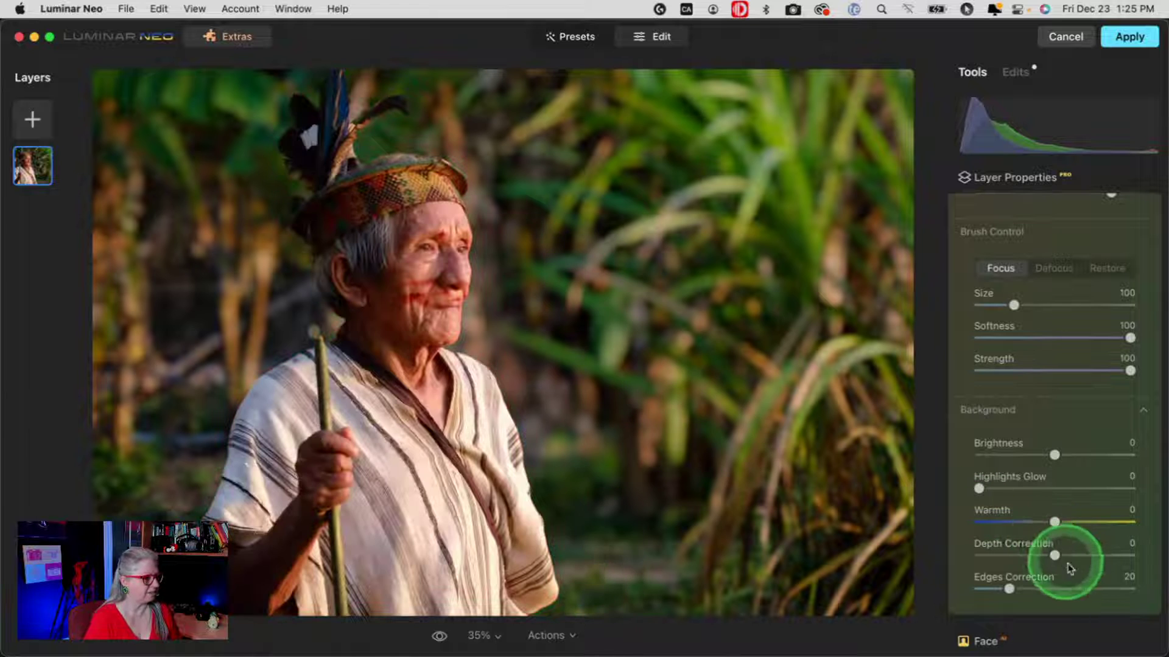
# Set Portrait Bokeh's Amount to 100 and the background's Depth Correction to -85.
pyautogui.scroll(-1, 1053, 553)
pyautogui.moveTo(1053, 554); pyautogui.dragTo(977, 552)
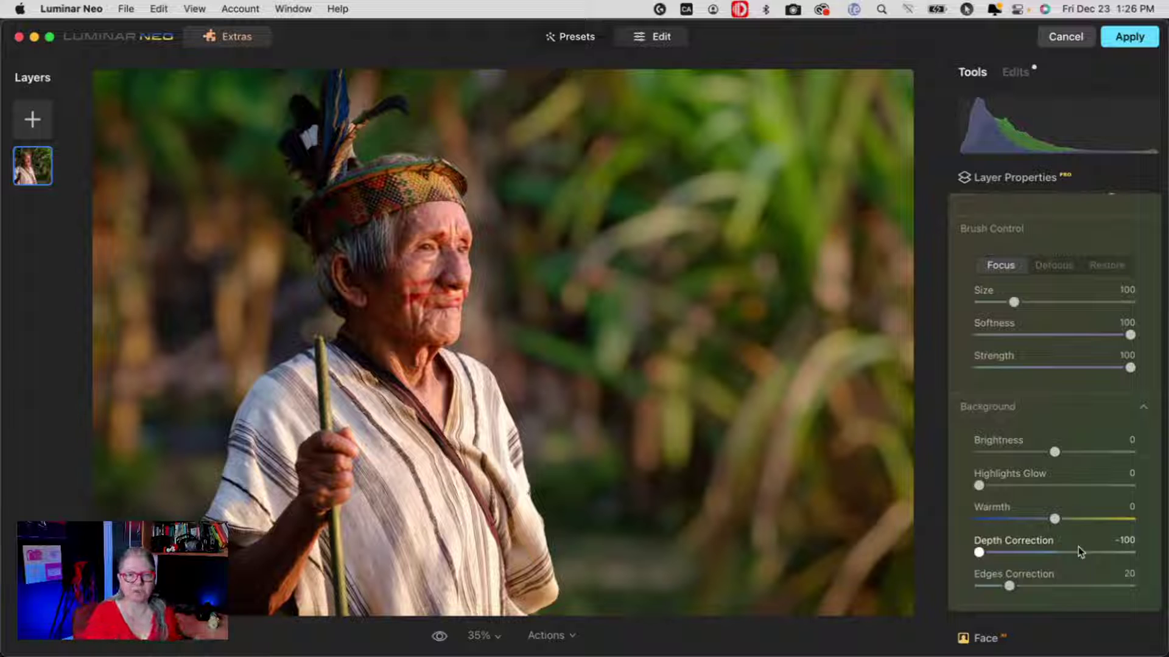
pyautogui.moveTo(978, 552)
pyautogui.mouseDown()
pyautogui.moveTo(998, 552)
pyautogui.moveTo(958, 548)
pyautogui.moveTo(991, 551)
pyautogui.mouseUp()
pyautogui.scroll(2, 1056, 337)
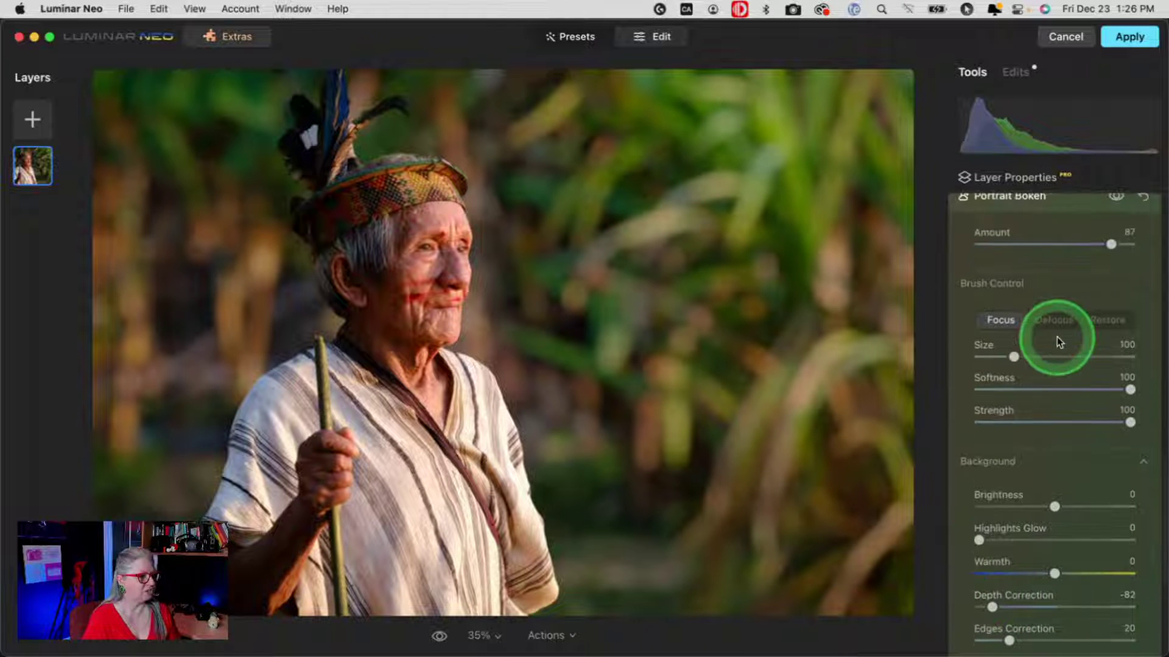
pyautogui.moveTo(1112, 246); pyautogui.dragTo(1151, 253)
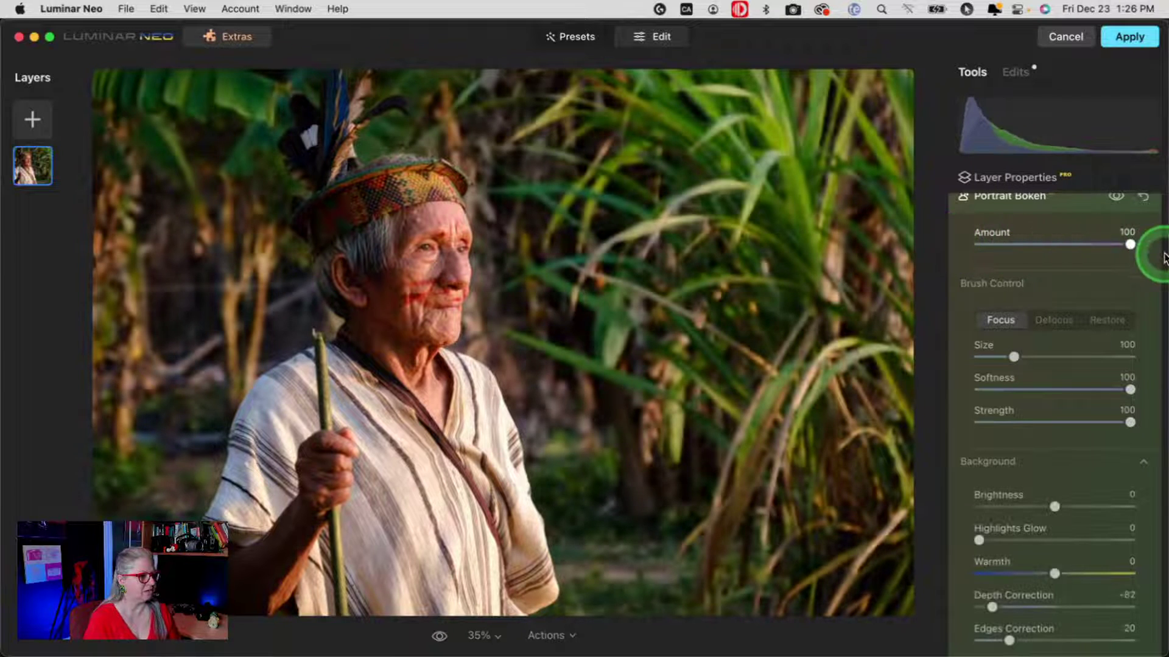
pyautogui.scroll(-1, 1017, 465)
pyautogui.scroll(-1, 1018, 465)
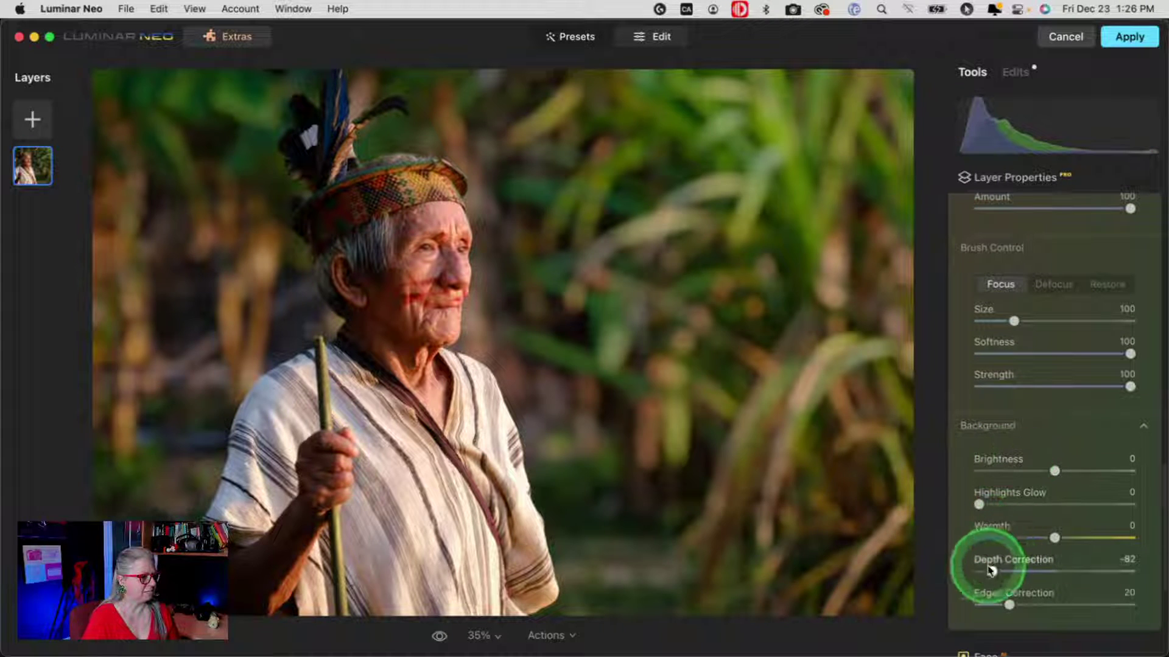
pyautogui.moveTo(986, 568)
pyautogui.mouseDown()
pyautogui.moveTo(945, 565)
pyautogui.moveTo(1046, 567)
pyautogui.moveTo(989, 565)
pyautogui.mouseUp()
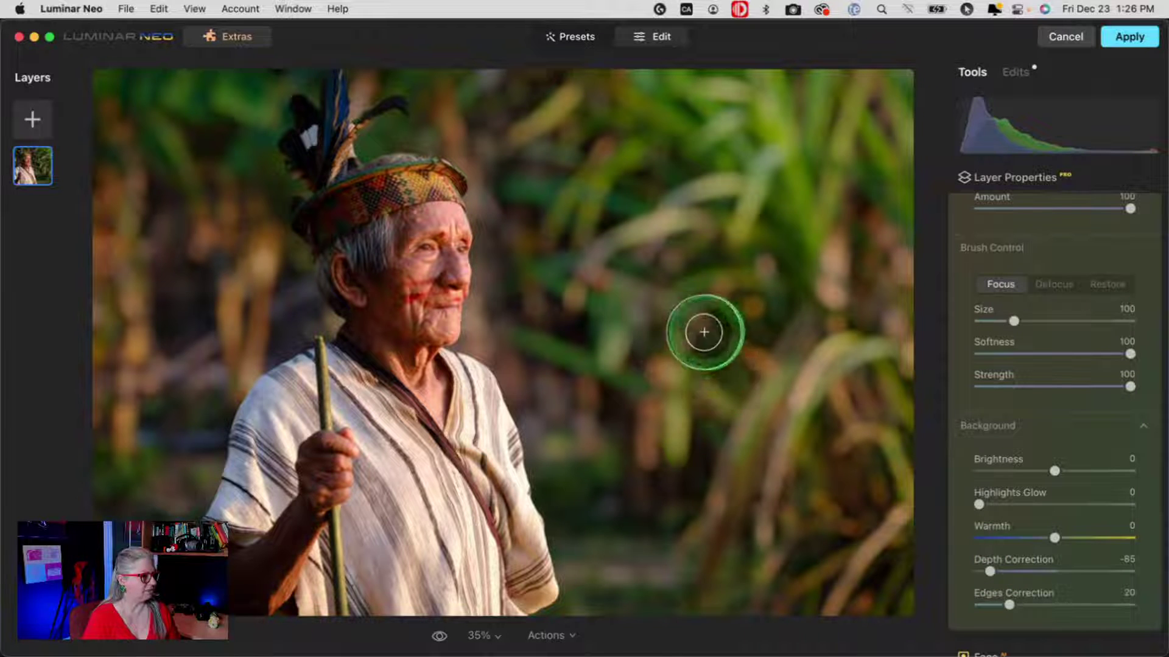
# Set the bokeh background's Brightness to -30, Highlights Glow to 35 and Warmth to 33, and compare the image with the effect hidden.
pyautogui.moveTo(987, 502); pyautogui.dragTo(1031, 470)
pyautogui.click(1055, 471)
pyautogui.moveTo(1054, 538); pyautogui.dragTo(1079, 538)
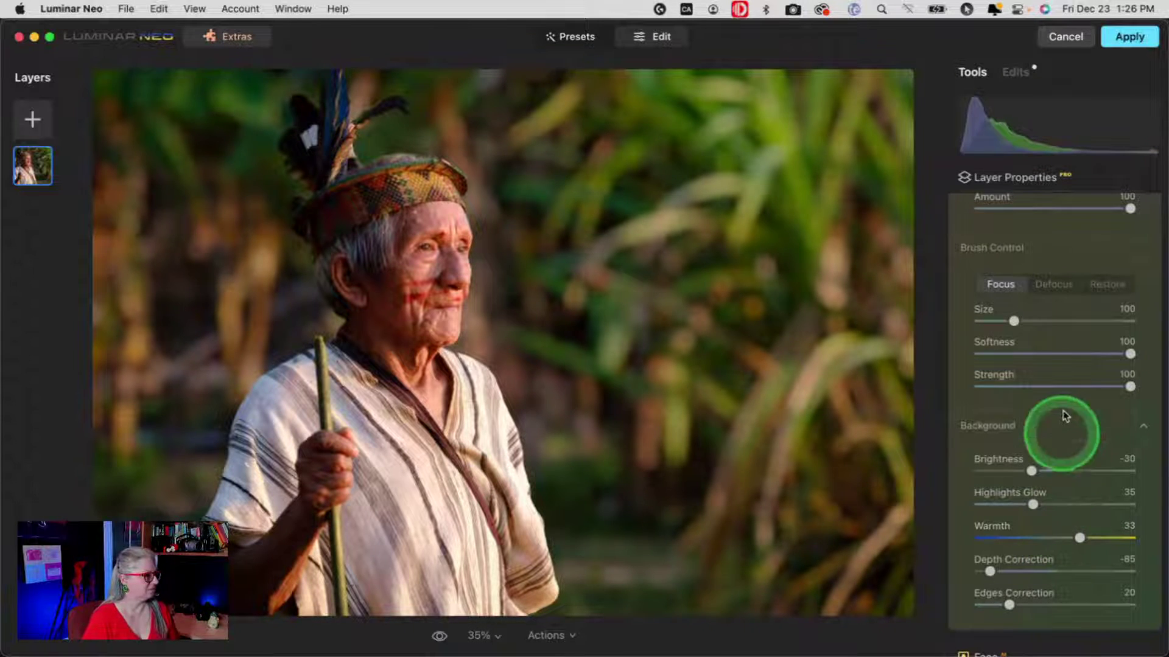
pyautogui.scroll(3, 1064, 404)
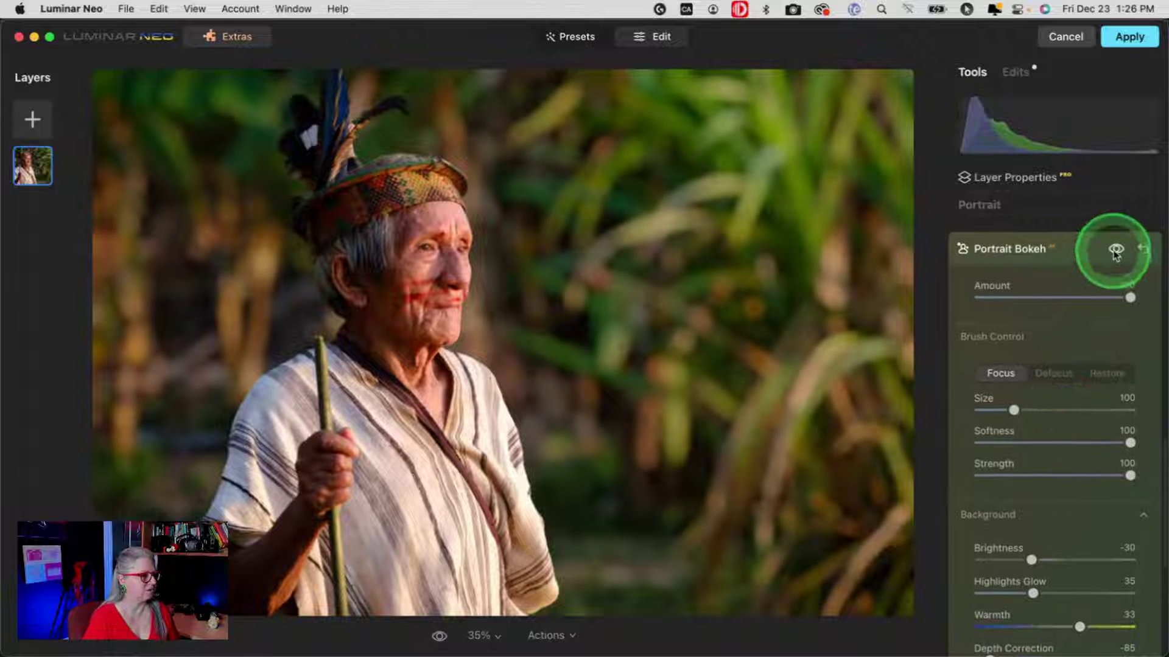
pyautogui.click(1116, 251)
pyautogui.click(1116, 251)
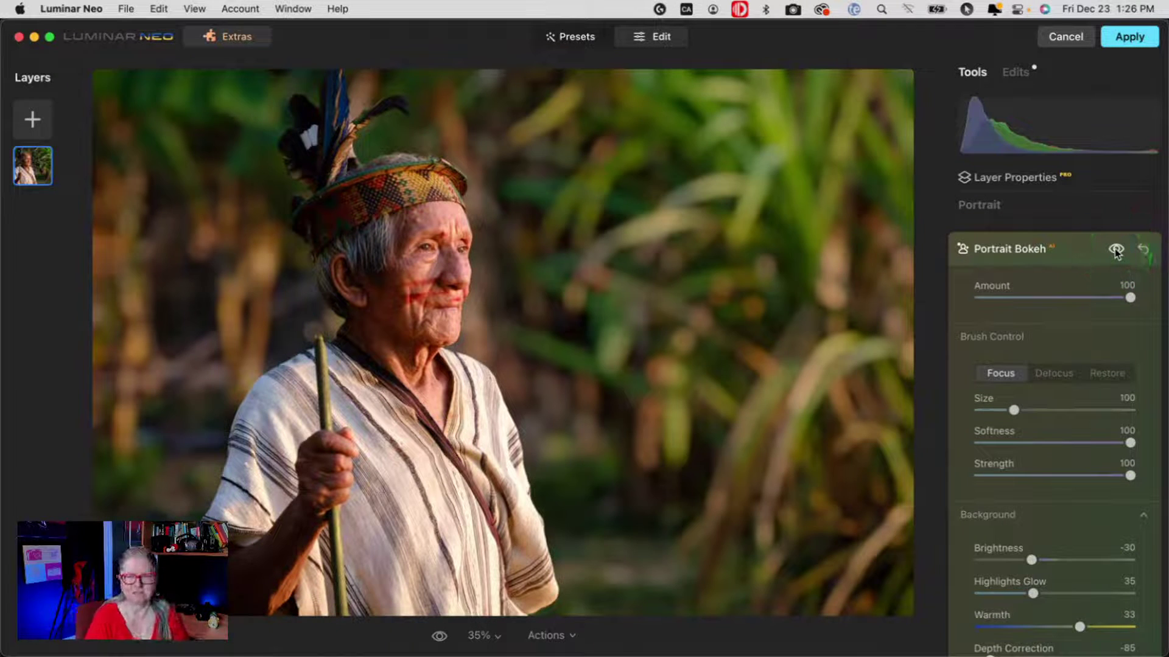
pyautogui.click(1115, 251)
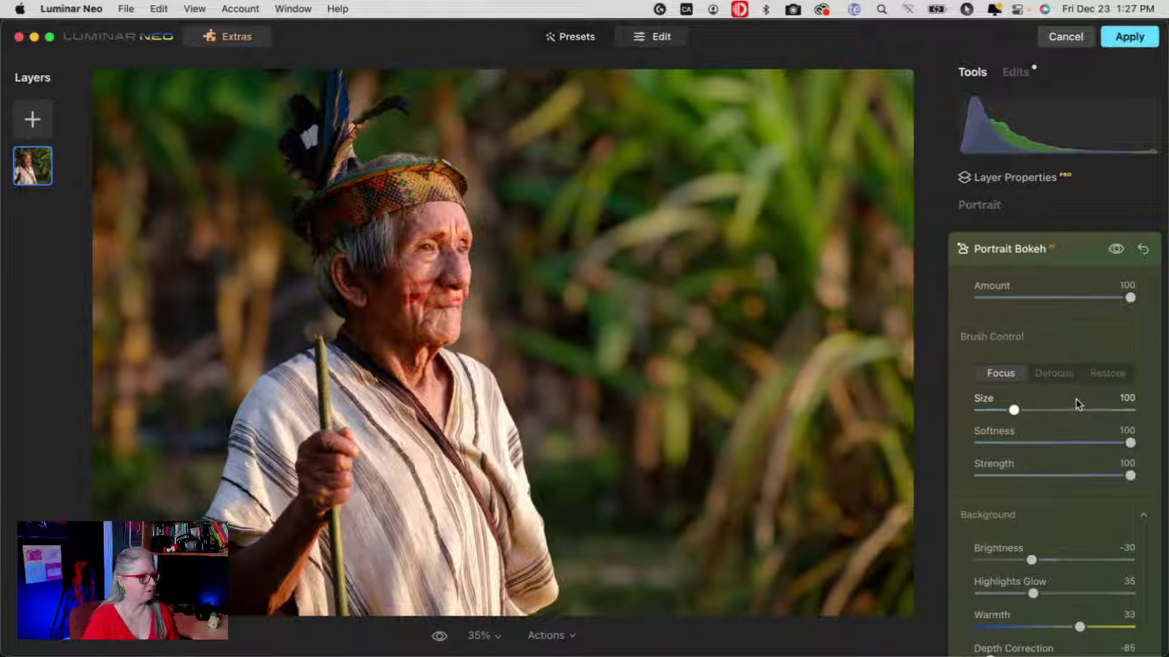
# Close the finished Portrait Bokeh edit and add a second pass with Amount 75 and Depth Correction -78.
pyautogui.click(1074, 254)
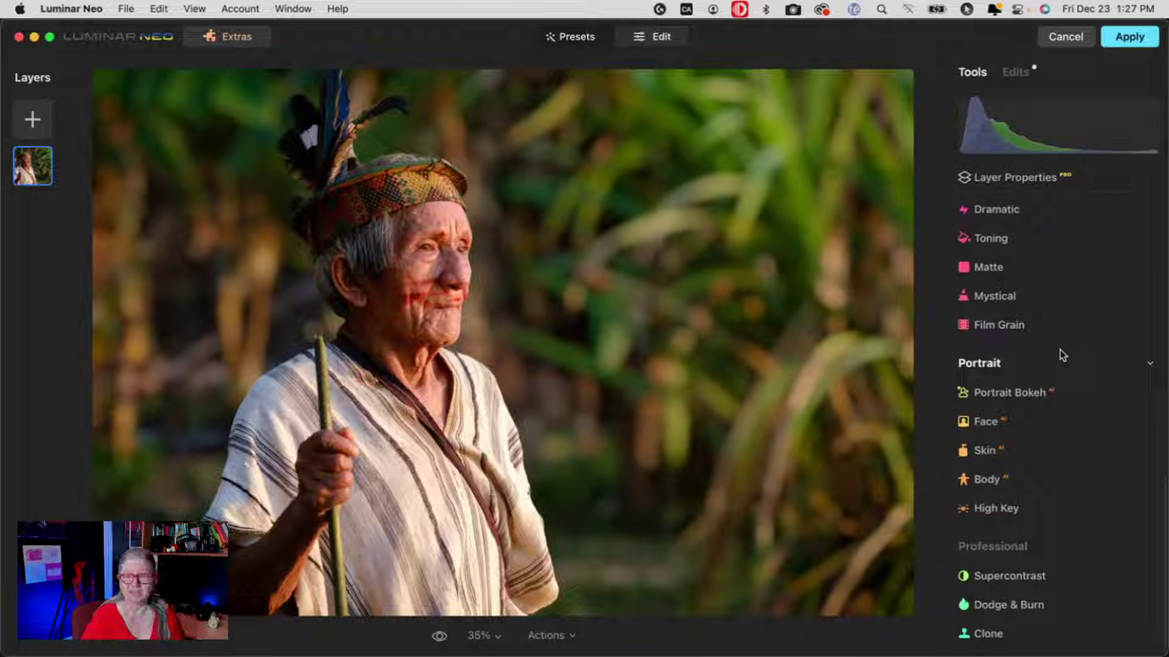
pyautogui.click(1036, 389)
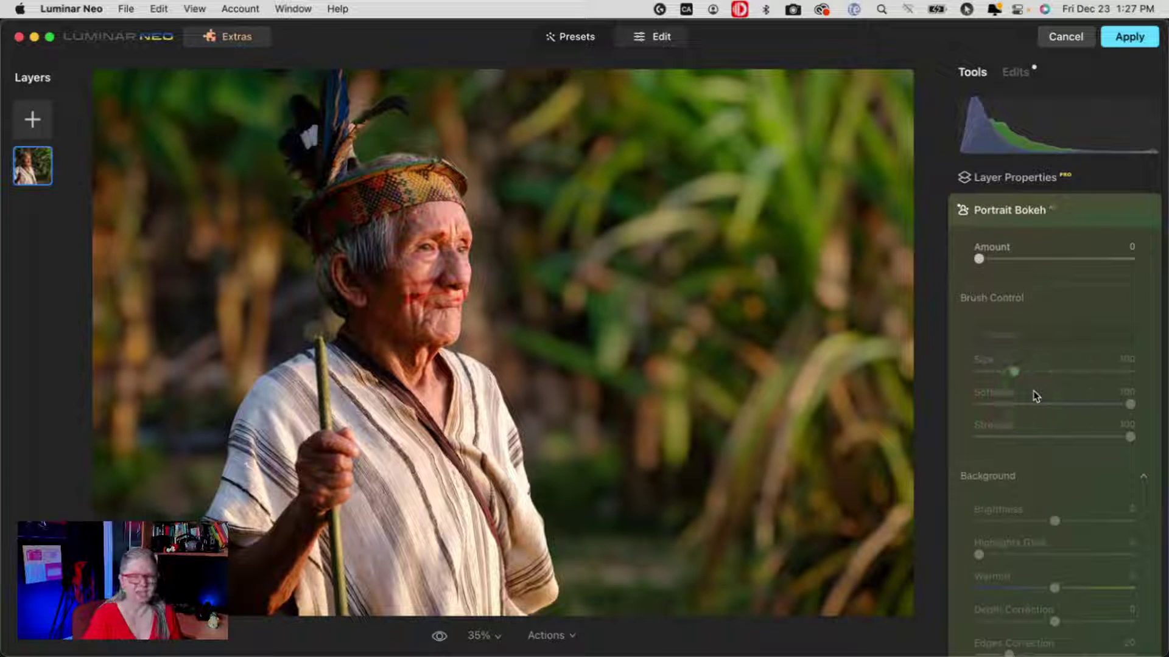
pyautogui.scroll(2, 1036, 396)
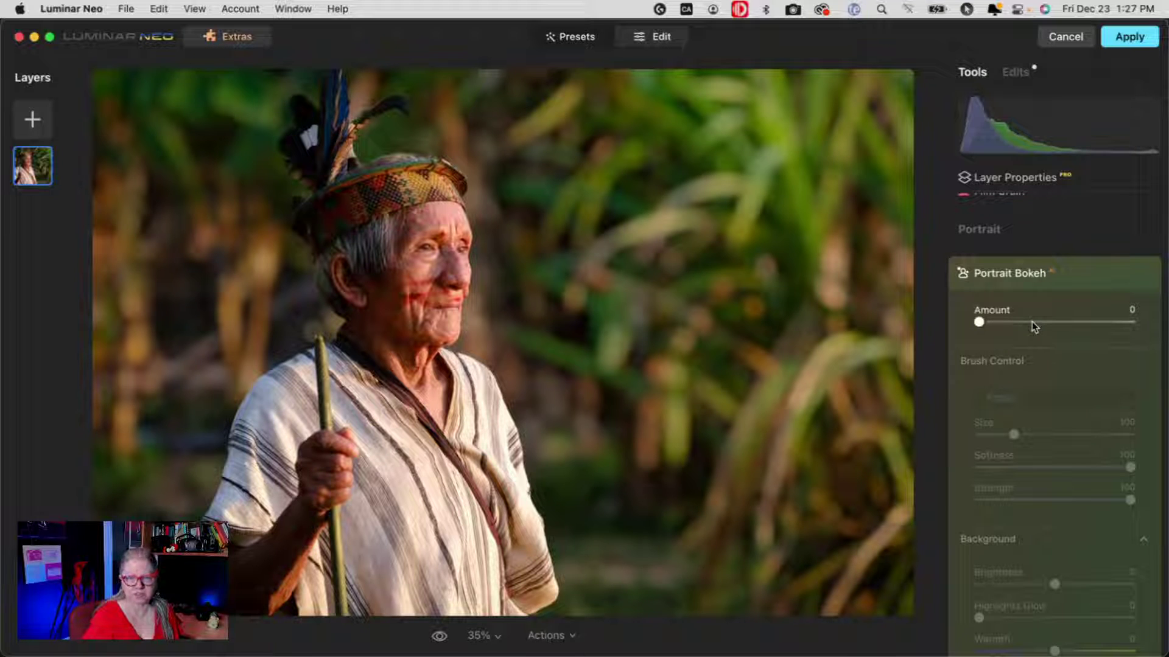
pyautogui.moveTo(978, 322)
pyautogui.mouseDown()
pyautogui.moveTo(1048, 321)
pyautogui.moveTo(1054, 302)
pyautogui.moveTo(1101, 301)
pyautogui.mouseUp()
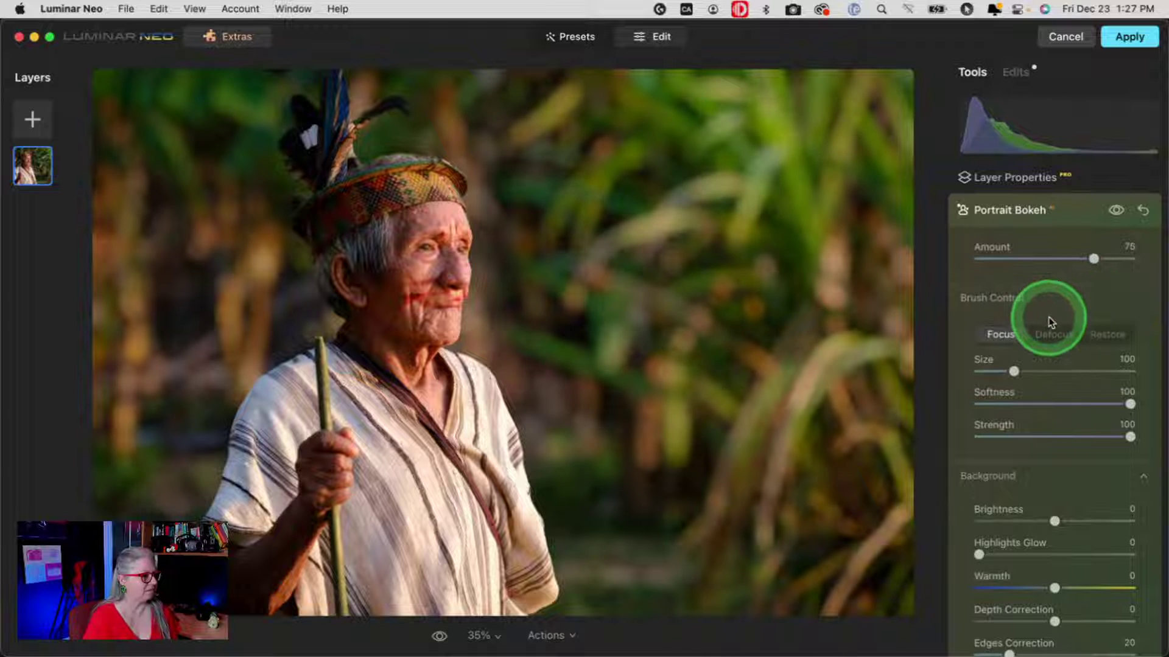
pyautogui.scroll(1, 1050, 323)
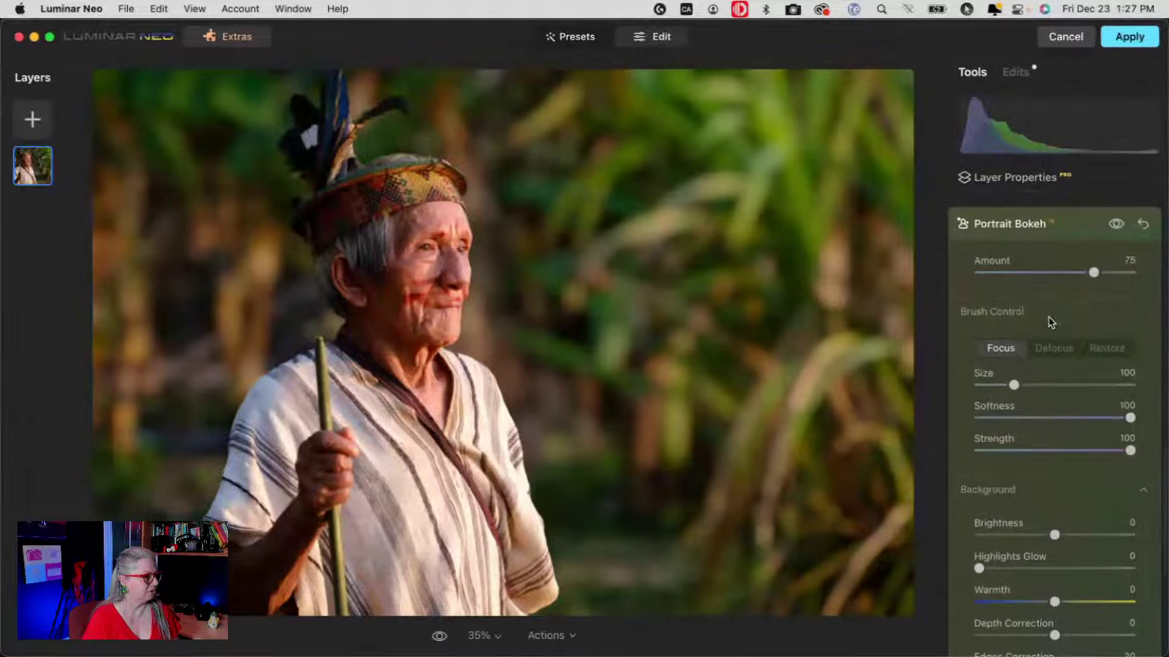
pyautogui.scroll(-3, 1049, 322)
pyautogui.click(1053, 601)
pyautogui.moveTo(1053, 602); pyautogui.dragTo(995, 602)
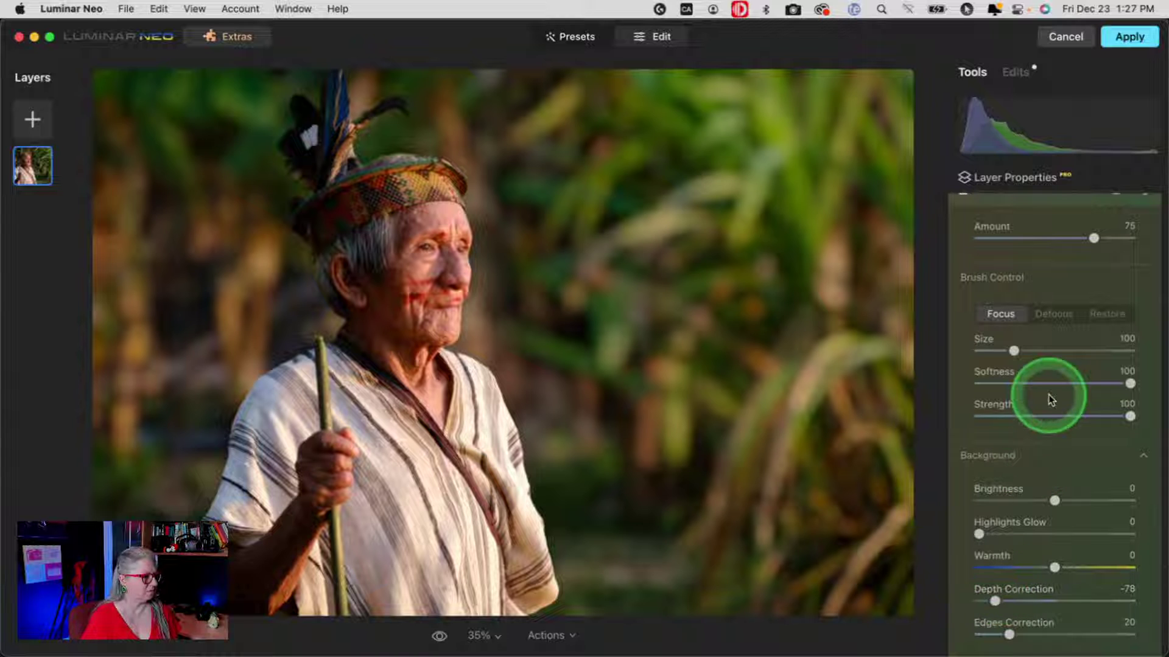
# Check the second Portrait Bokeh pass's focus mask over the man and compare the image with the effect hidden.
pyautogui.click(417, 445)
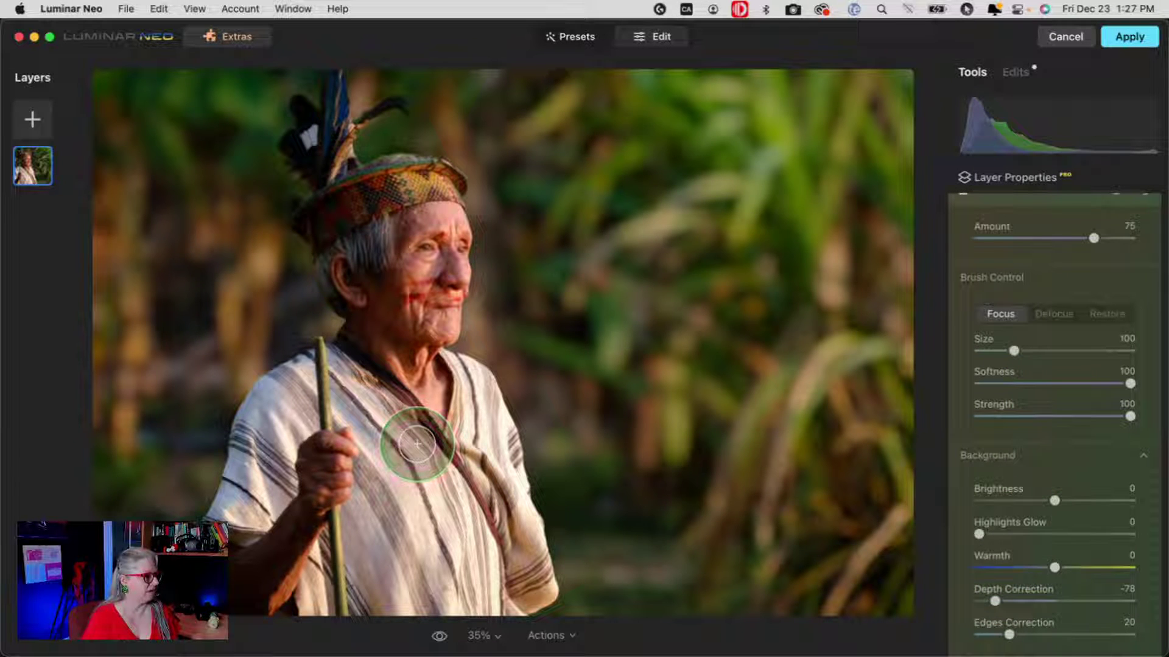
pyautogui.click(417, 444)
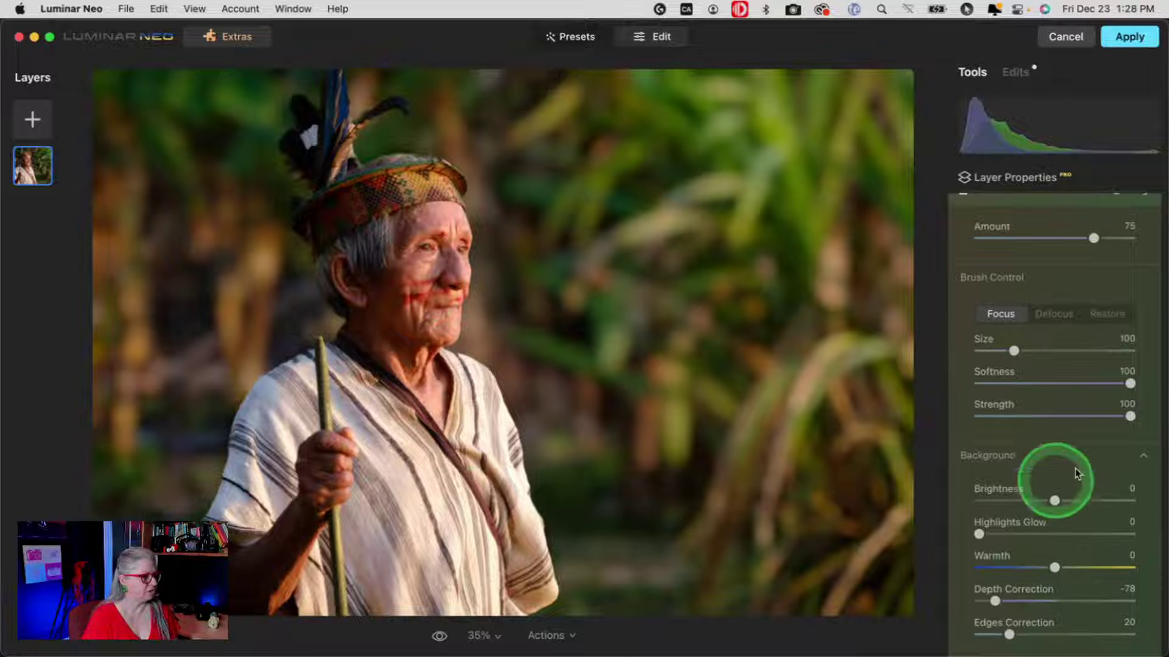
pyautogui.scroll(2, 1075, 423)
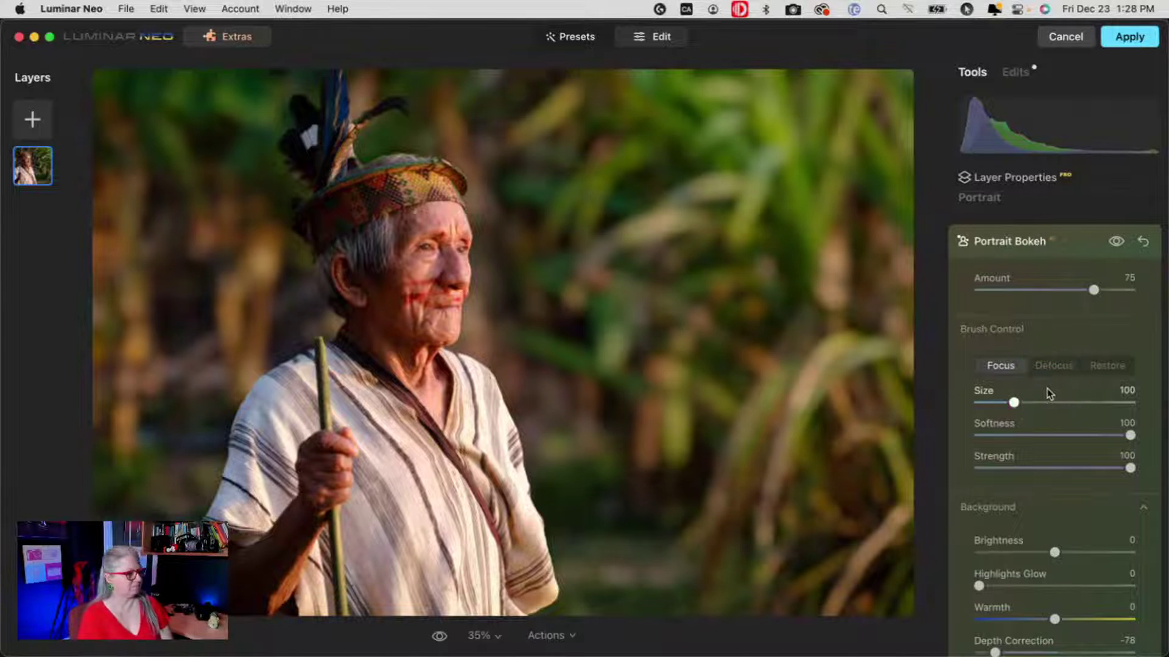
pyautogui.click(1115, 244)
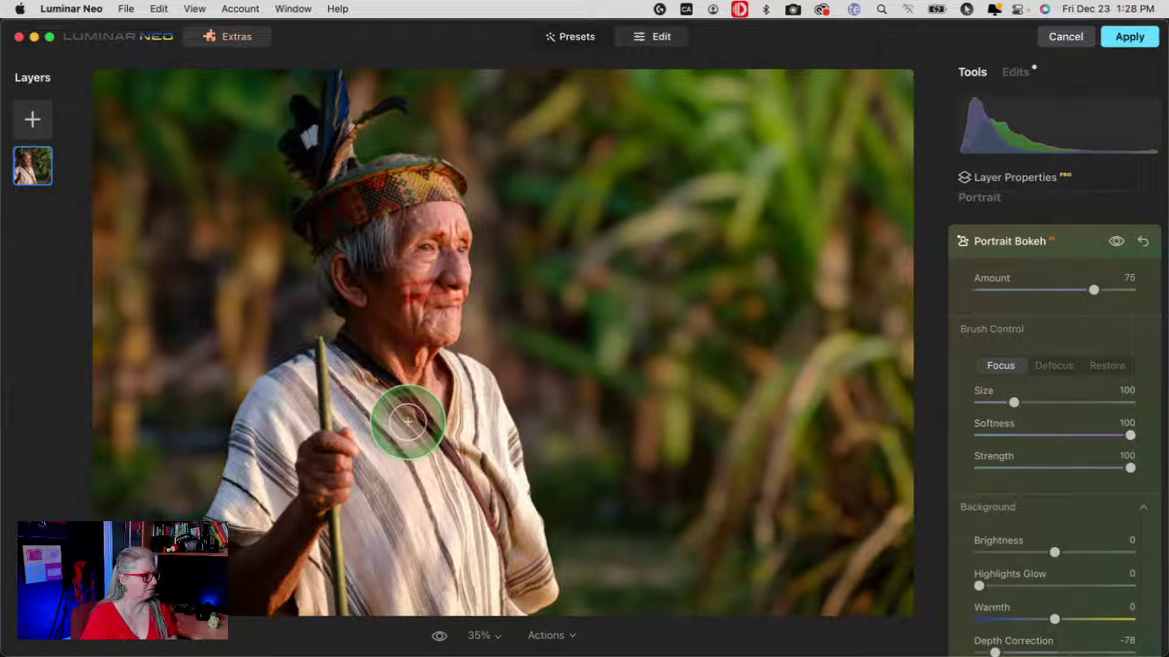
pyautogui.click(1001, 375)
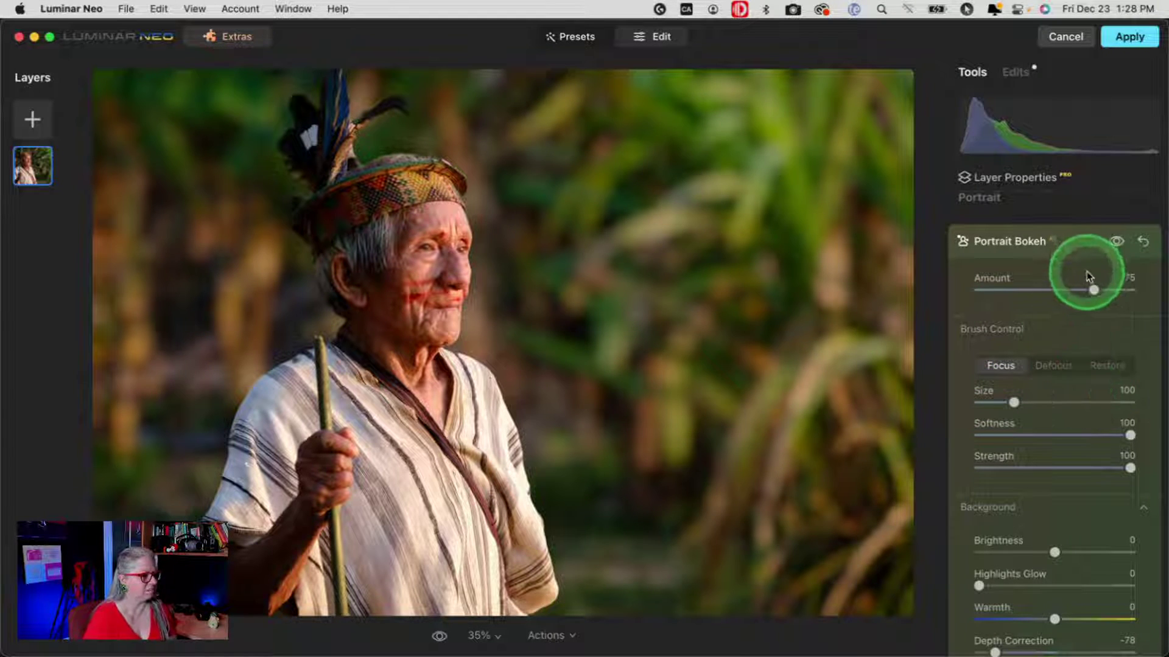
# Set the second bokeh pass's Amount to 81, Depth Correction to -100 and Highlights Glow to 12, and close the tool.
pyautogui.moveTo(1093, 289)
pyautogui.mouseDown()
pyautogui.moveTo(994, 287)
pyautogui.moveTo(1104, 289)
pyautogui.mouseUp()
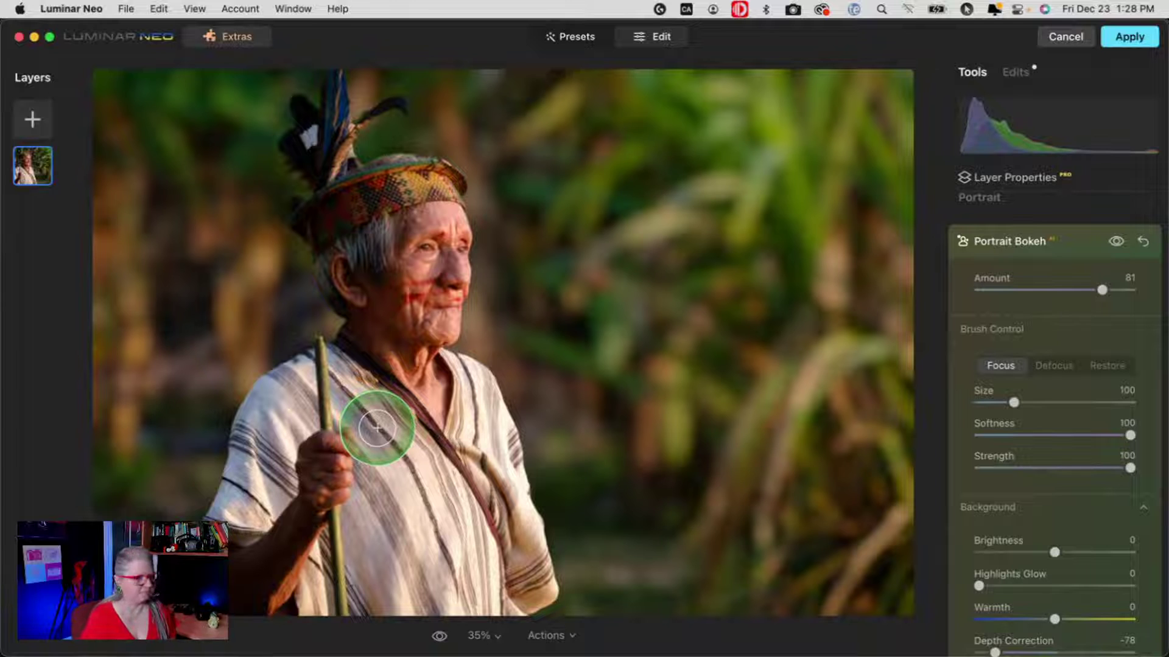
pyautogui.moveTo(378, 426); pyautogui.dragTo(377, 428)
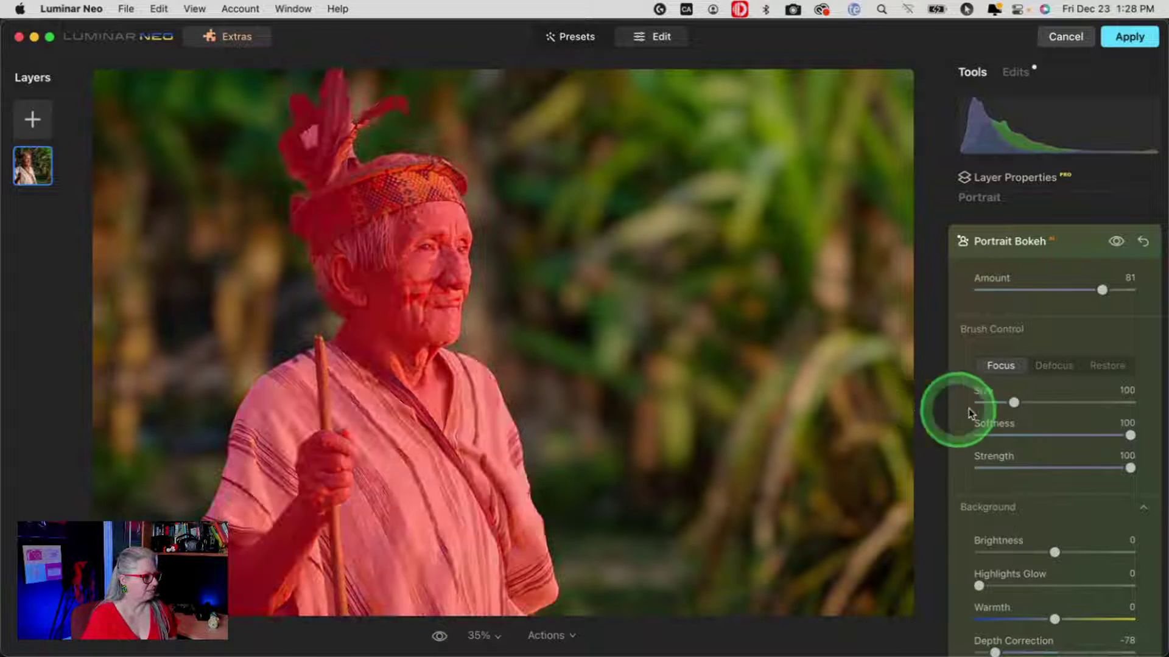
pyautogui.scroll(-2, 1006, 392)
pyautogui.moveTo(994, 602); pyautogui.dragTo(965, 597)
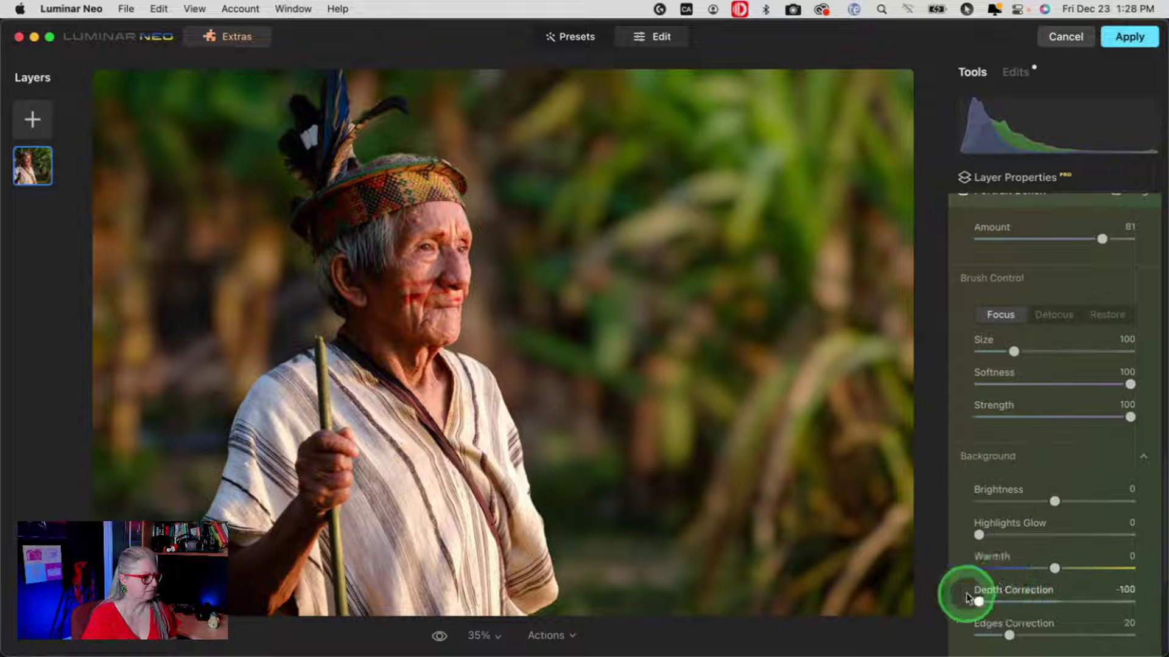
pyautogui.moveTo(978, 535); pyautogui.dragTo(1001, 537)
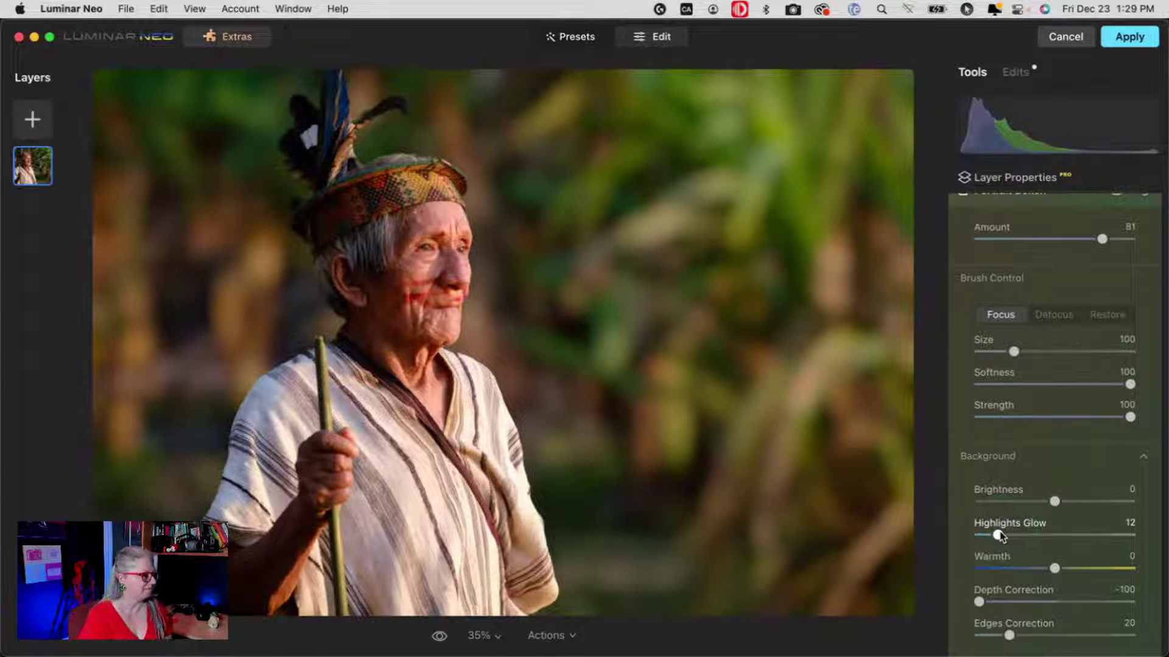
pyautogui.click(1054, 500)
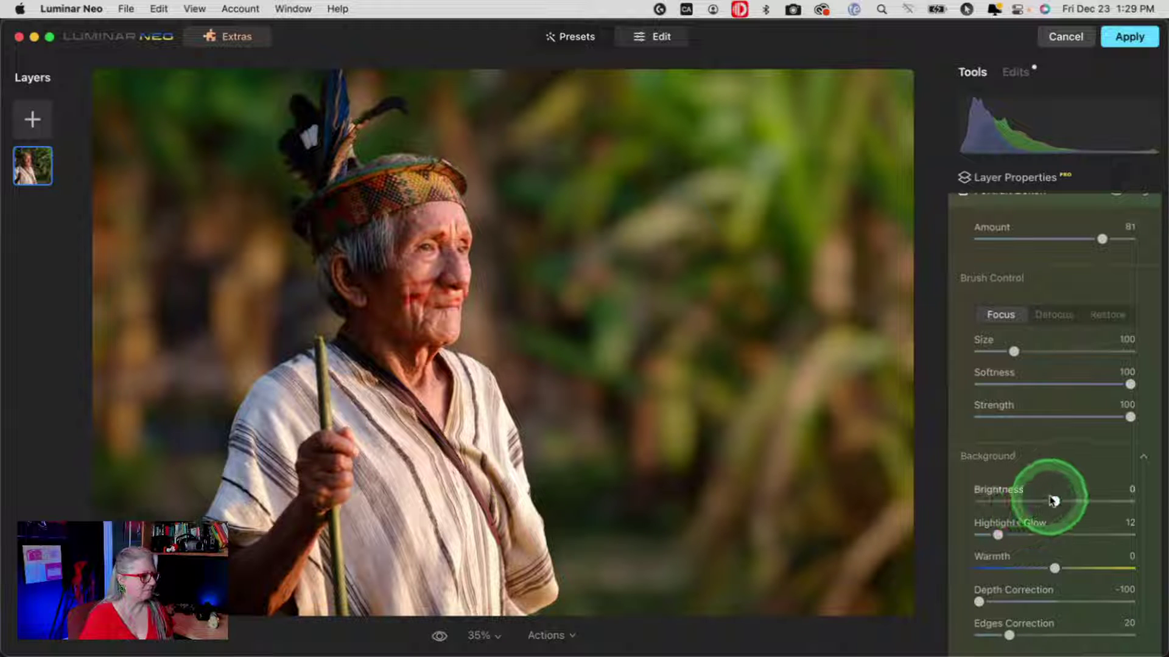
pyautogui.scroll(4, 1054, 500)
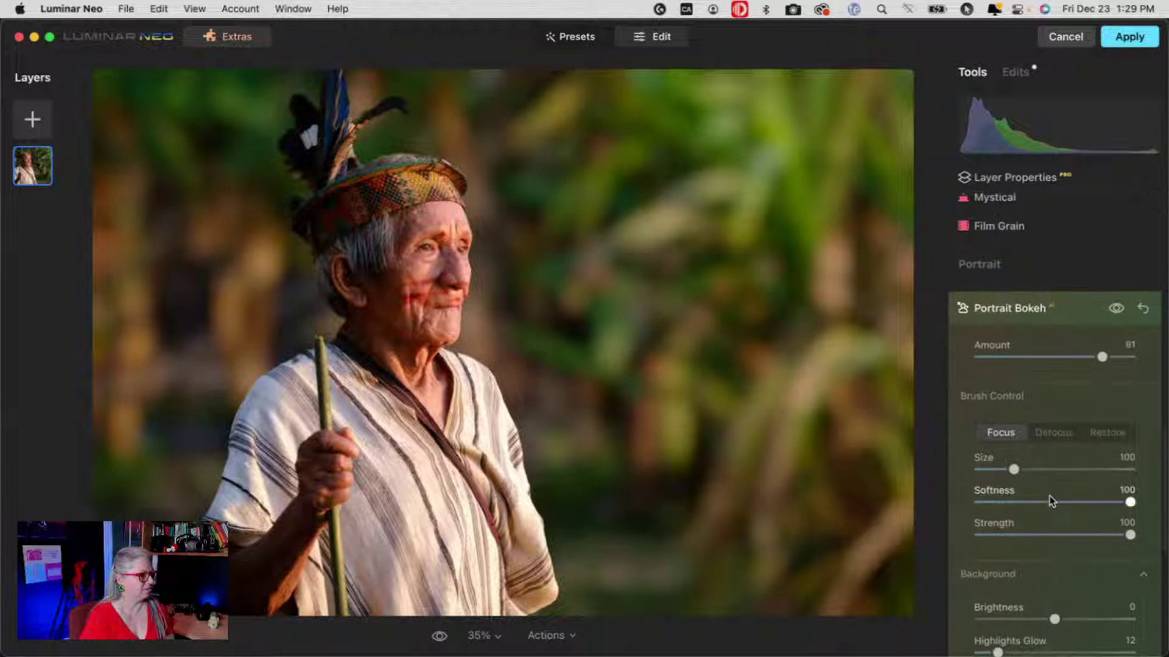
pyautogui.moveTo(1102, 357); pyautogui.dragTo(1076, 313)
pyautogui.click(1076, 313)
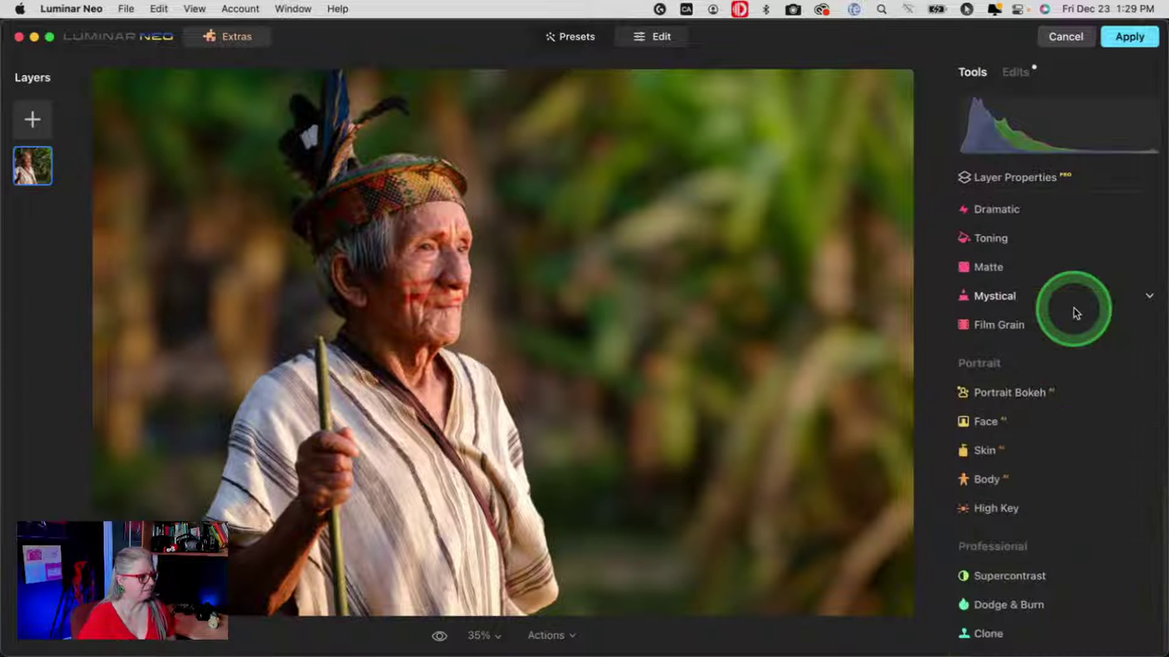
# Add a hard-edged dark Vignette with Amount -71, Size 28, Roundness 79 and Feather -100.
pyautogui.scroll(8, 1076, 313)
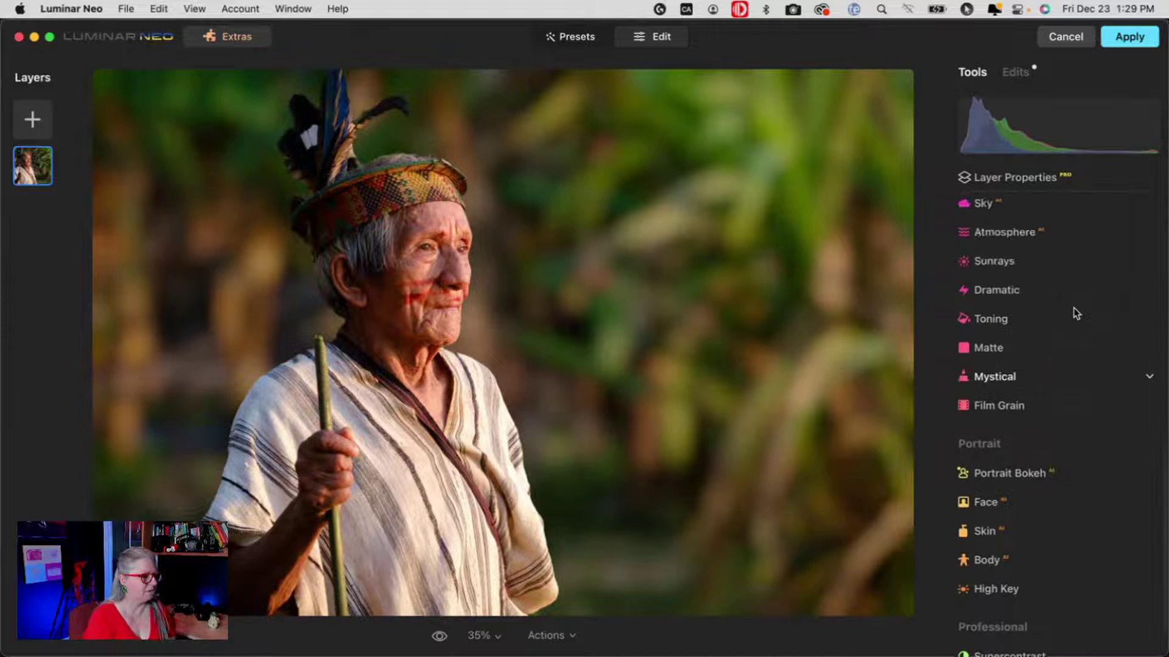
pyautogui.click(1053, 295)
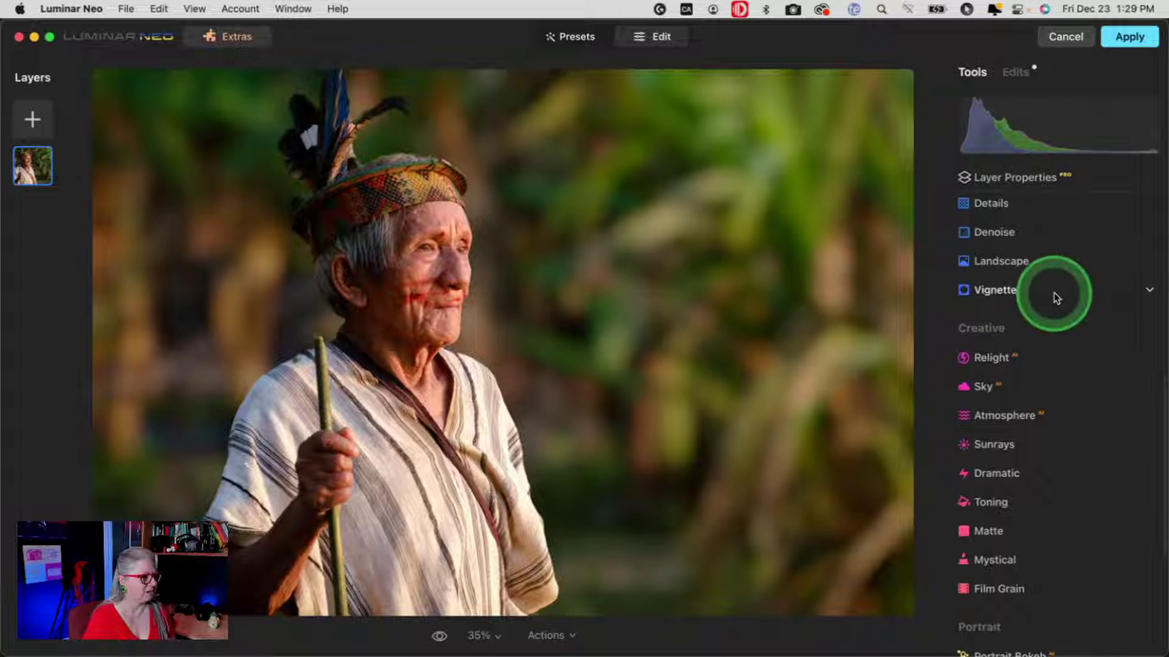
pyautogui.moveTo(1035, 404); pyautogui.dragTo(1035, 456)
pyautogui.click(1035, 452)
pyautogui.moveTo(1053, 379); pyautogui.dragTo(1007, 378)
pyautogui.click(1054, 530)
pyautogui.moveTo(1055, 530); pyautogui.dragTo(937, 532)
pyautogui.moveTo(1007, 378); pyautogui.dragTo(1000, 380)
pyautogui.moveTo(1055, 497); pyautogui.dragTo(1089, 496)
pyautogui.moveTo(1054, 412); pyautogui.dragTo(1020, 412)
pyautogui.moveTo(1088, 497); pyautogui.dragTo(1115, 497)
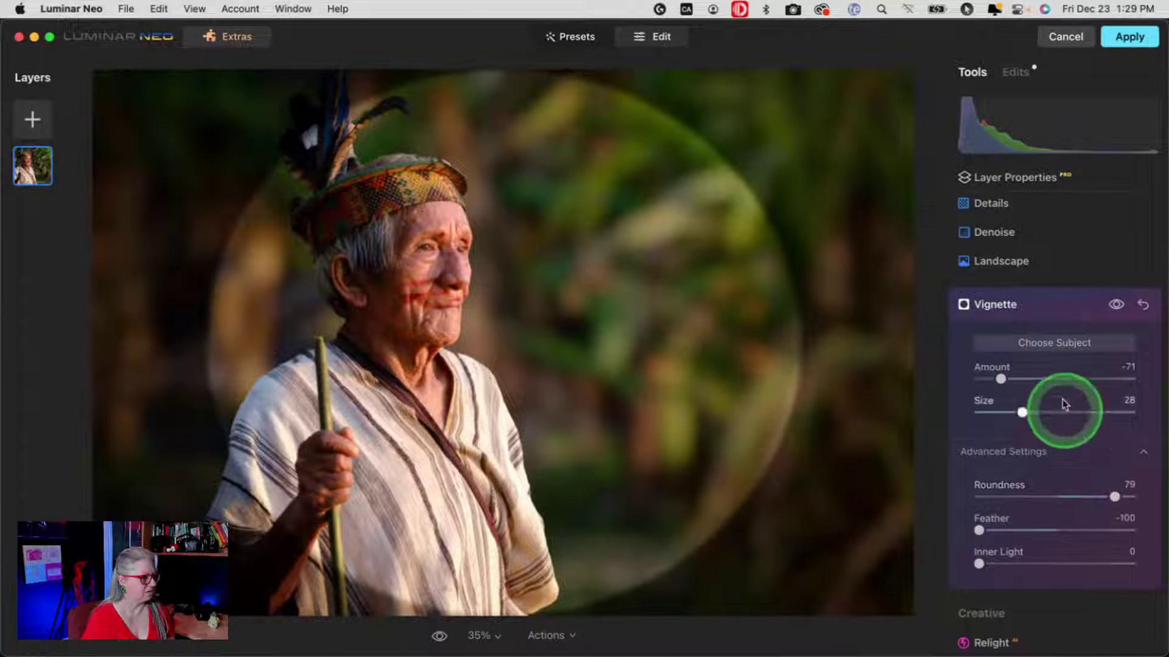
# Center the vignette on the man's lower face, set Feather to 69 and Amount to -52, and close the tool.
pyautogui.click(1065, 342)
pyautogui.click(417, 340)
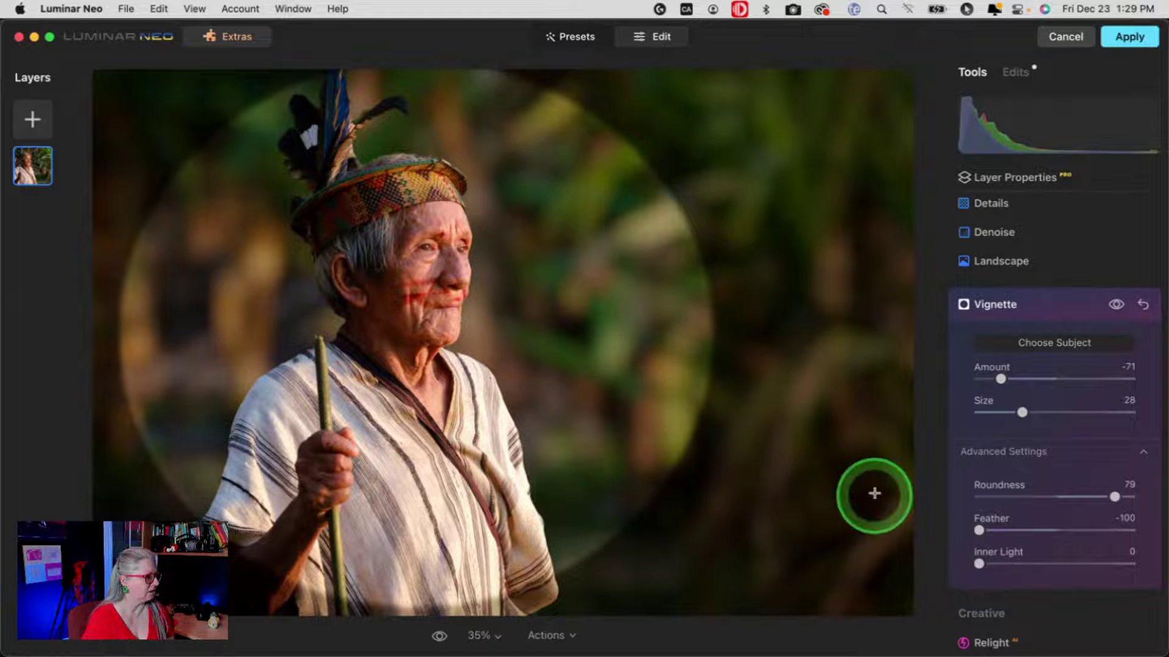
pyautogui.moveTo(979, 530); pyautogui.dragTo(1108, 530)
pyautogui.moveTo(996, 384)
pyautogui.mouseDown()
pyautogui.moveTo(1037, 377)
pyautogui.moveTo(1015, 378)
pyautogui.mouseUp()
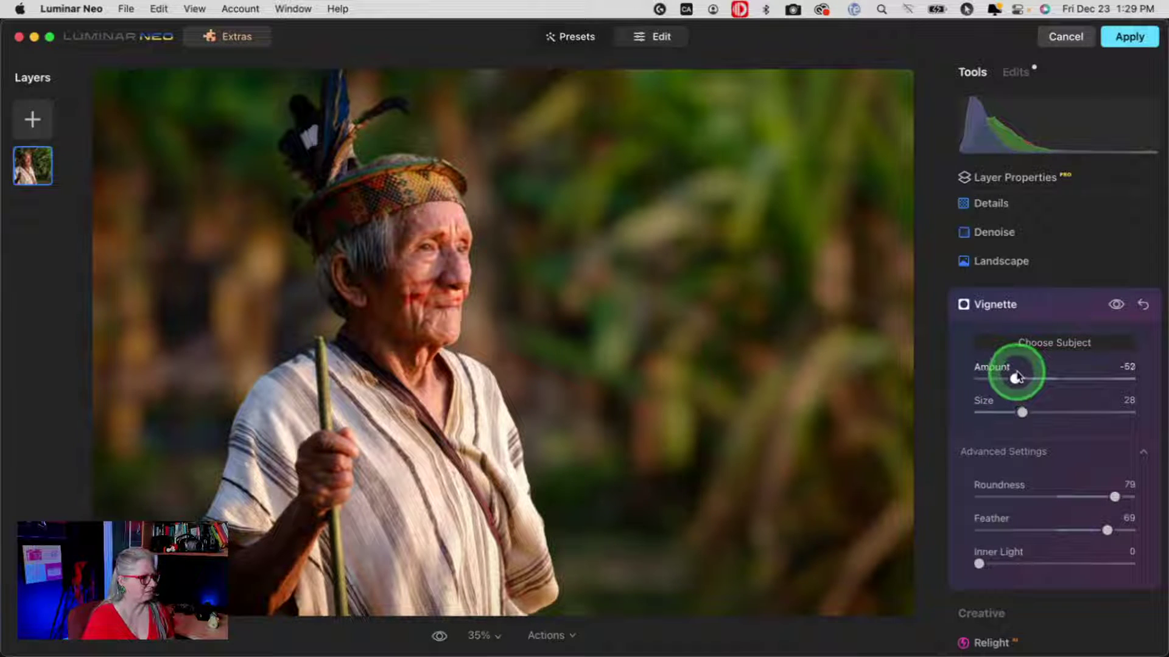
pyautogui.click(1044, 305)
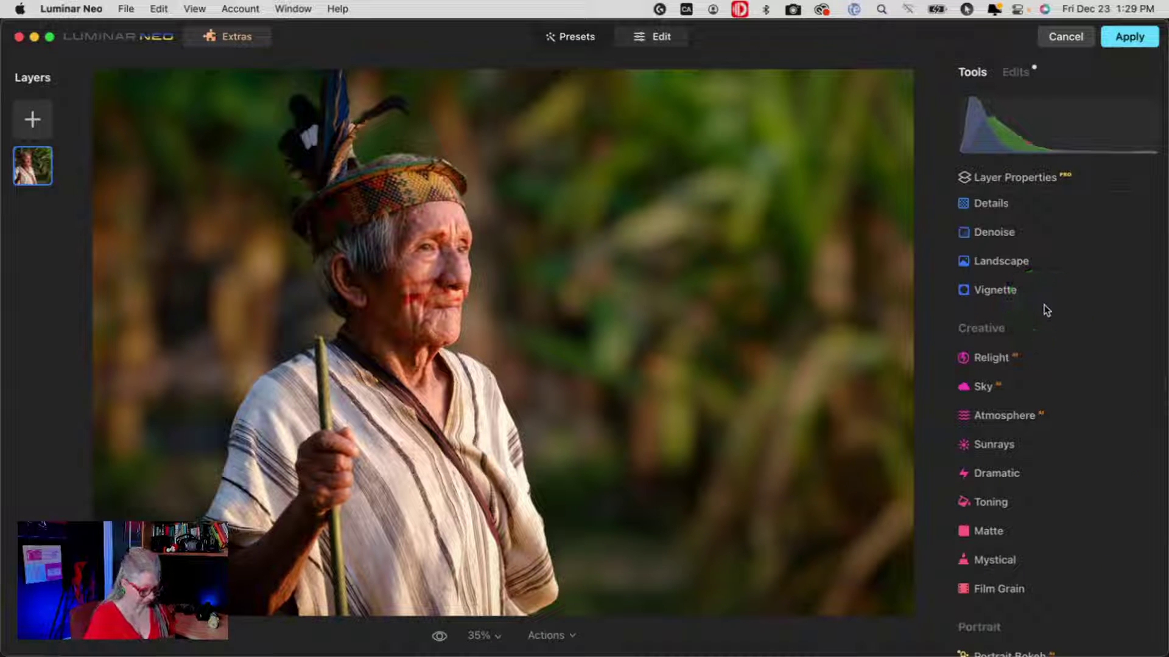
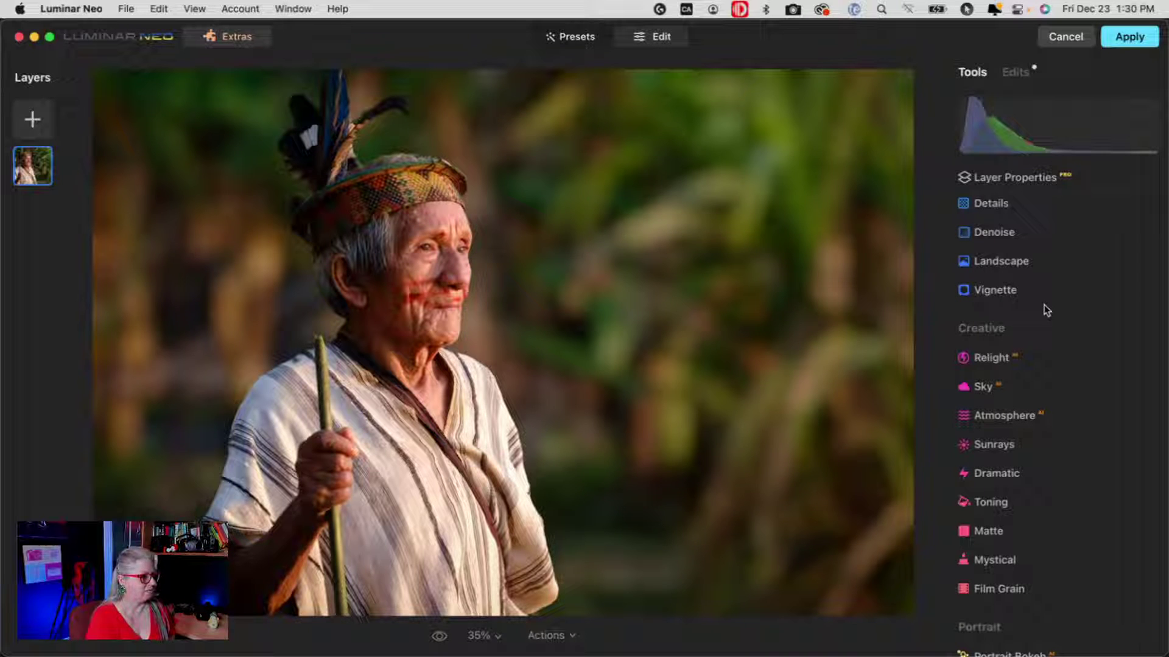
pyautogui.click(930, 46)
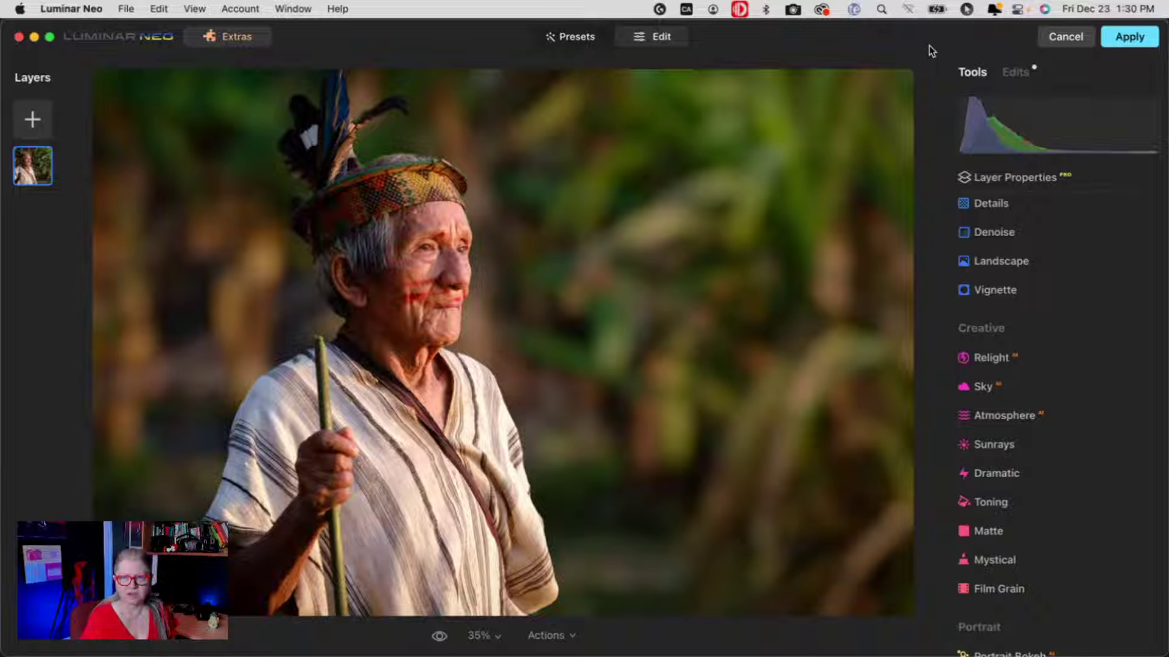
# Apply the Luminar Neo edits to the Peru-2019-2654 Smart Object and return to Photoshop with the whole image in view.
pyautogui.click(1130, 37)
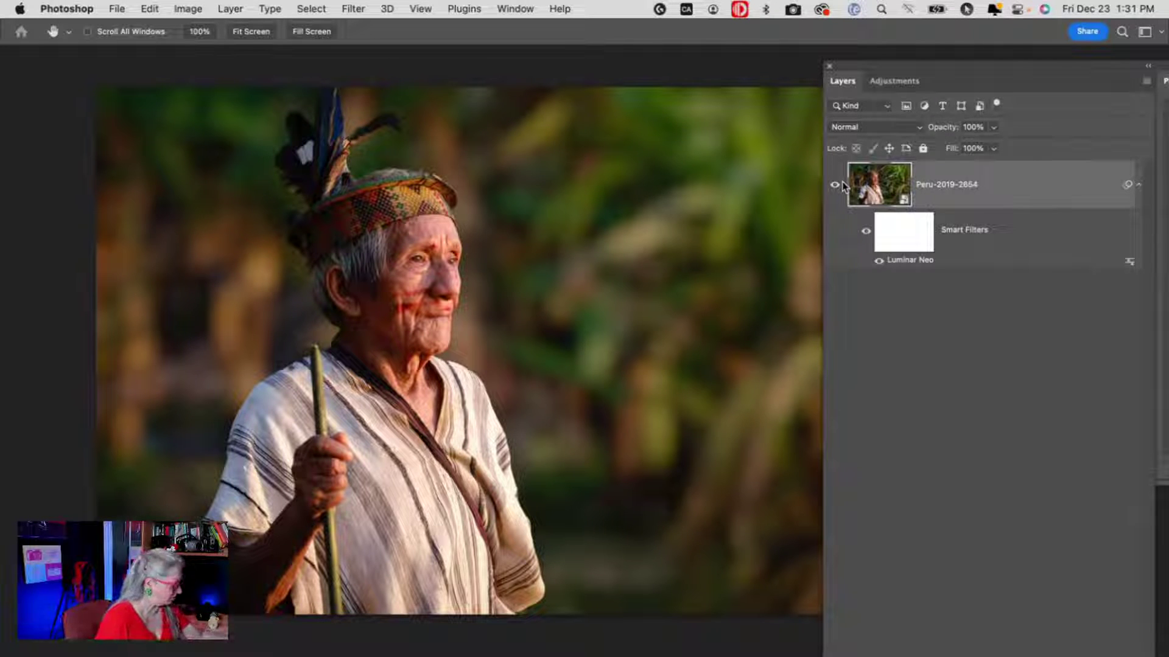
pyautogui.click(843, 186)
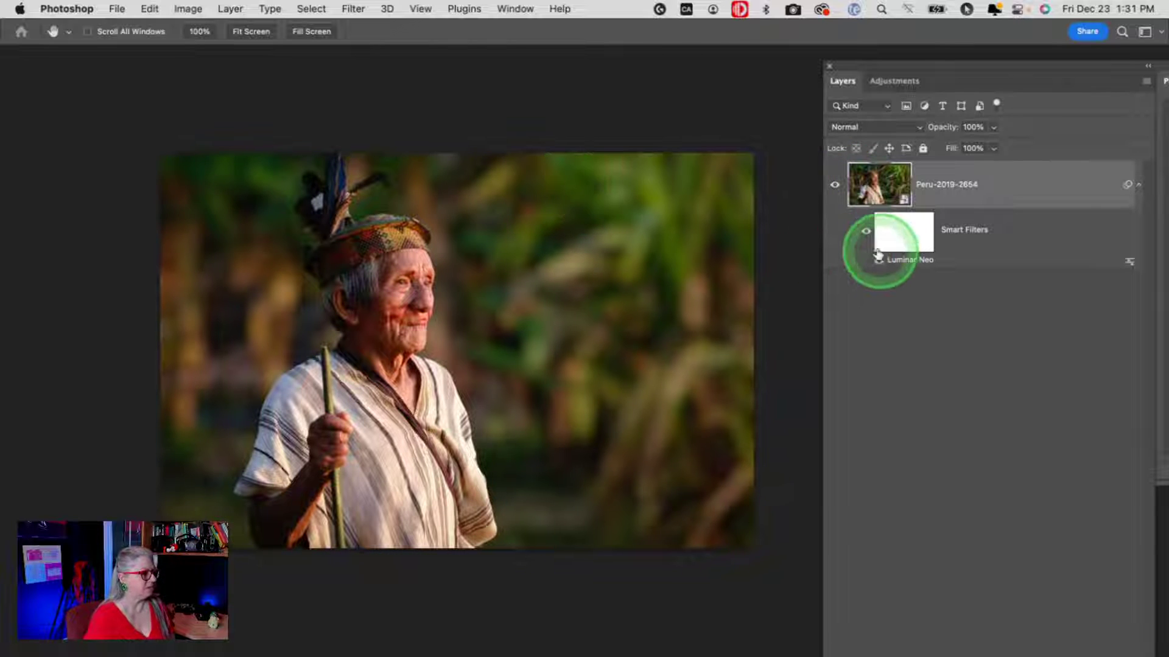
pyautogui.doubleClick(943, 260)
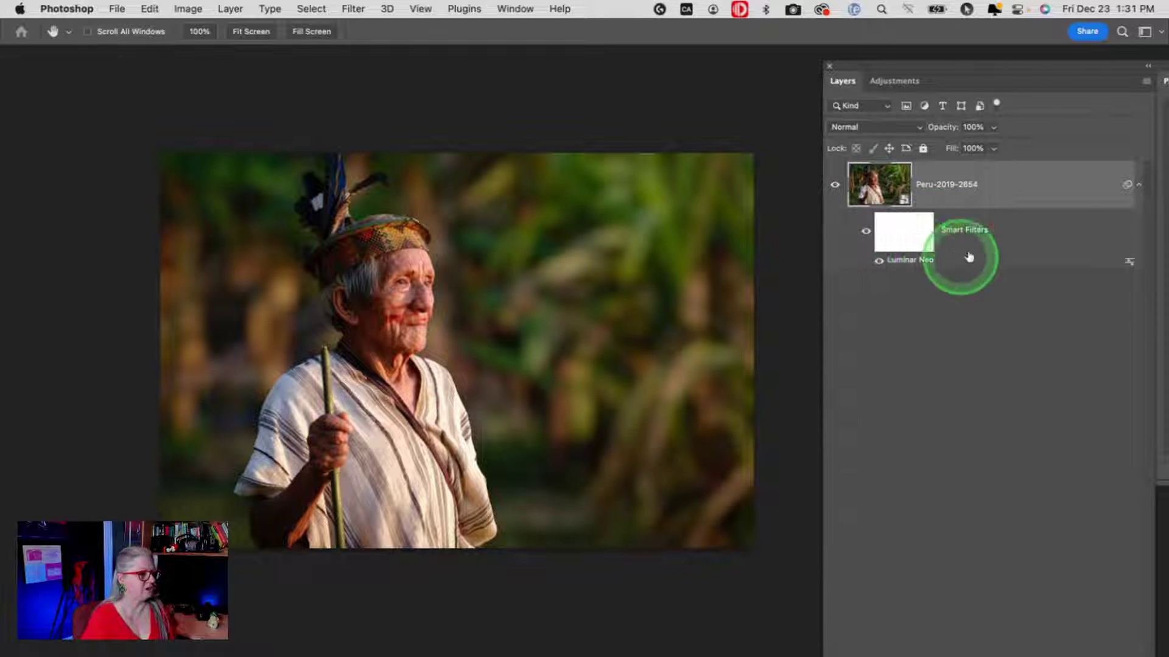
pyautogui.doubleClick(960, 254)
pyautogui.click(881, 272)
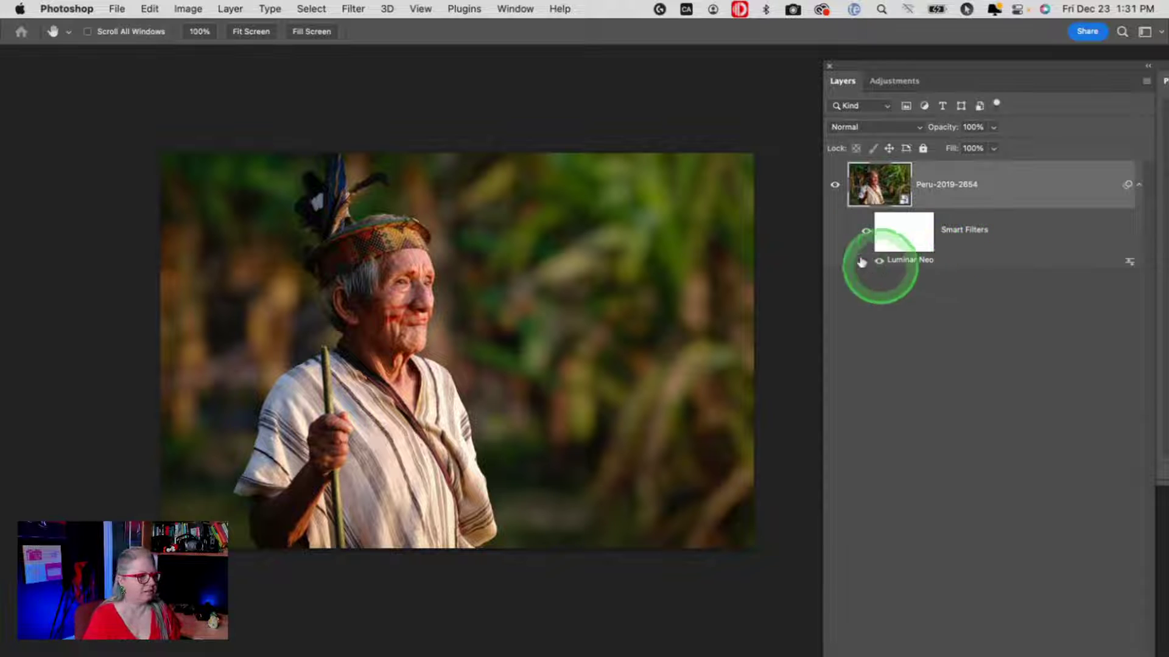
# Compare the portrait with its Smart Filters hidden and shown, leaving them visible.
pyautogui.click(866, 232)
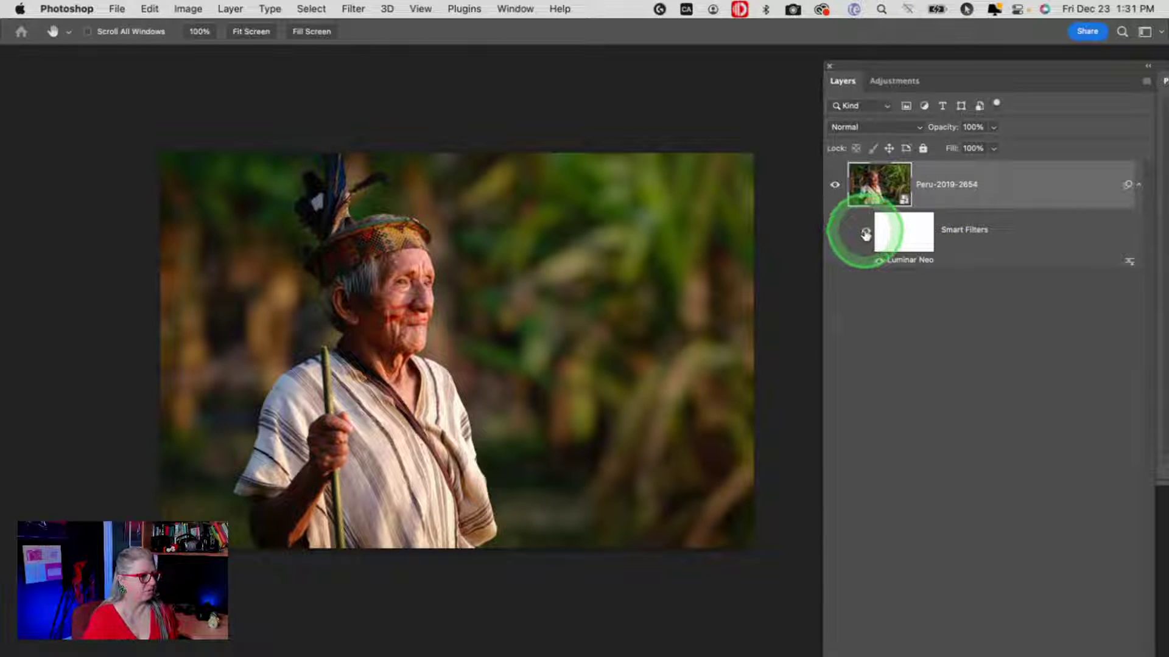
pyautogui.click(865, 233)
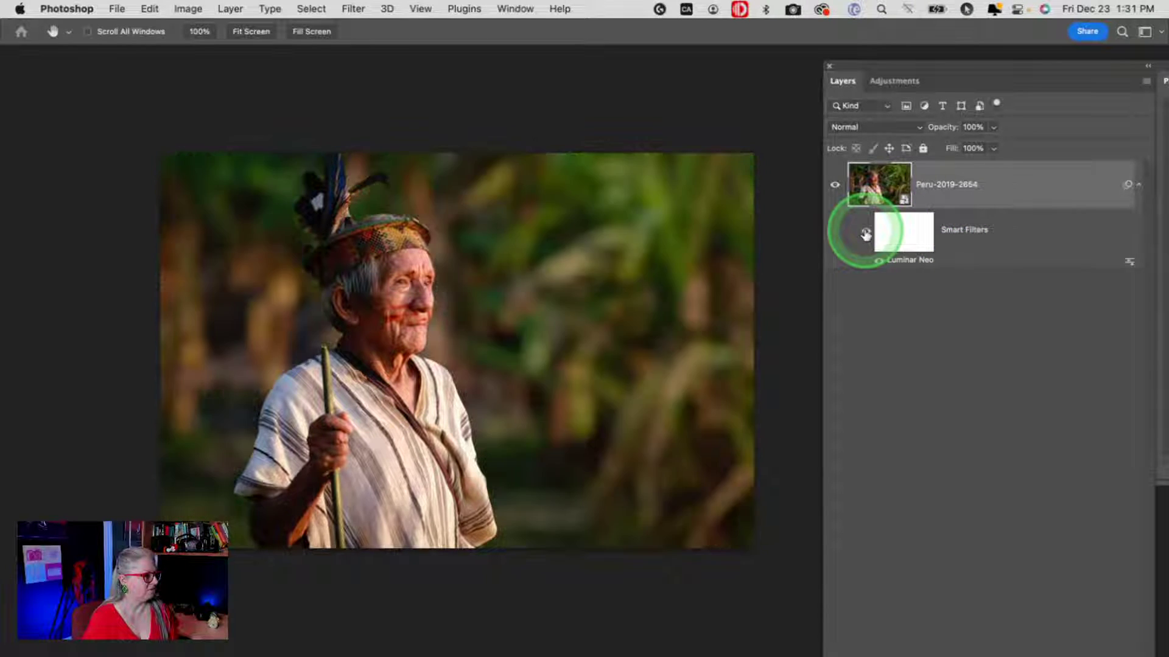
pyautogui.click(866, 232)
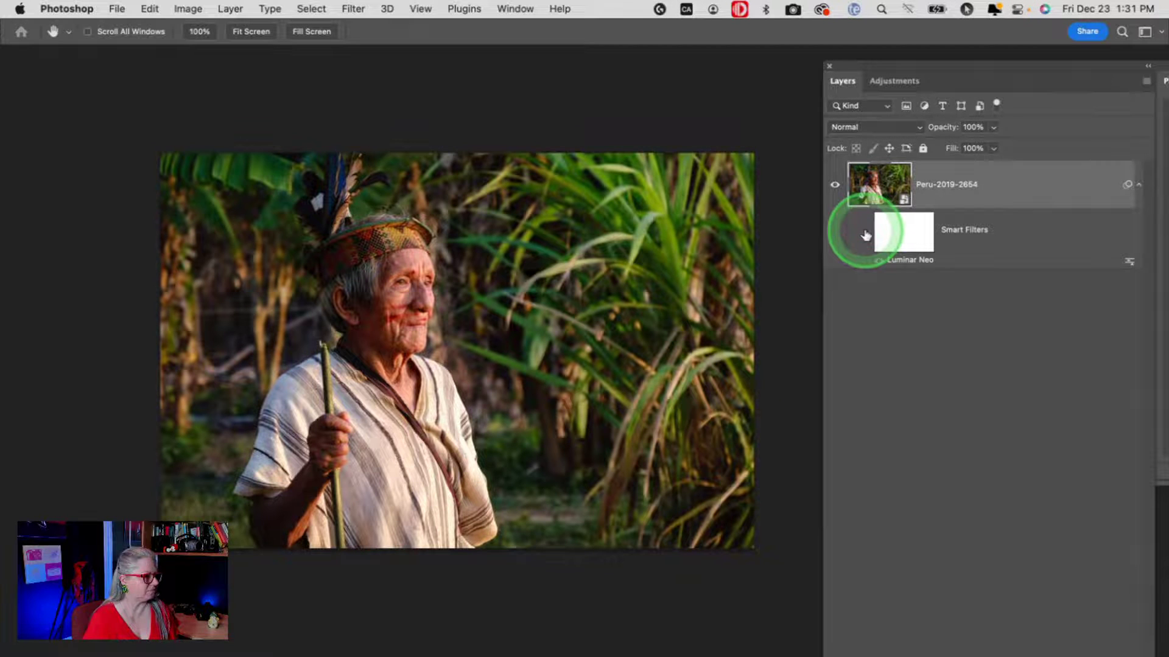
pyautogui.click(866, 233)
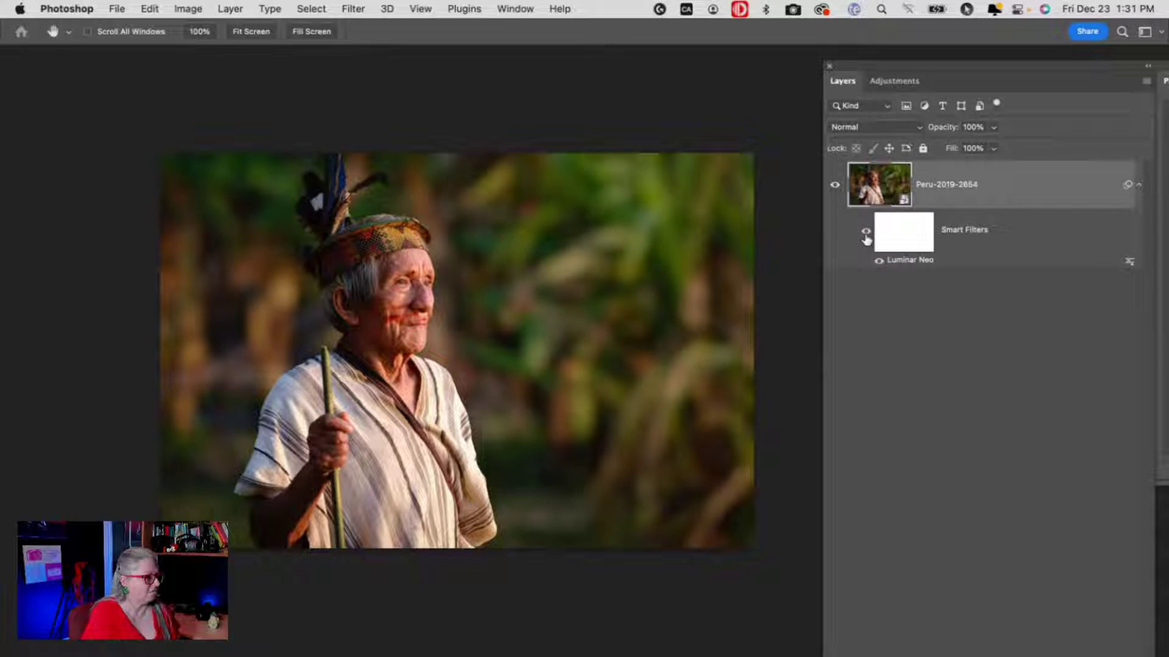
pyautogui.doubleClick(908, 260)
pyautogui.doubleClick(908, 261)
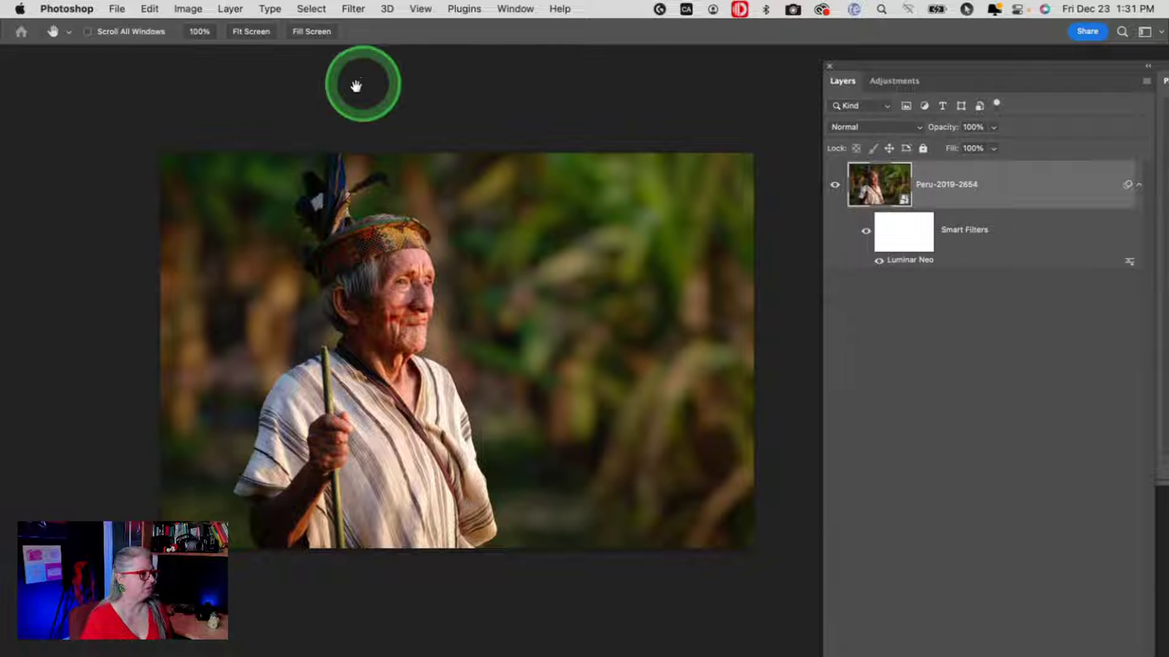
# Save the layered Peru-2019-2654 portrait document and close it.
pyautogui.click(115, 8)
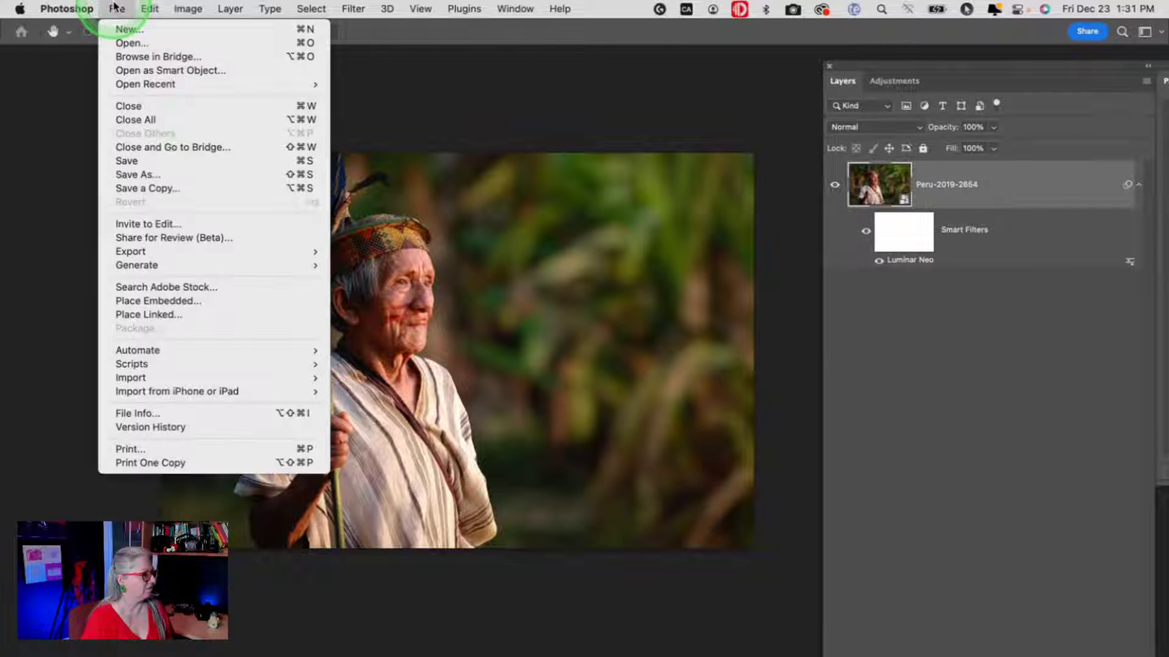
pyautogui.click(139, 161)
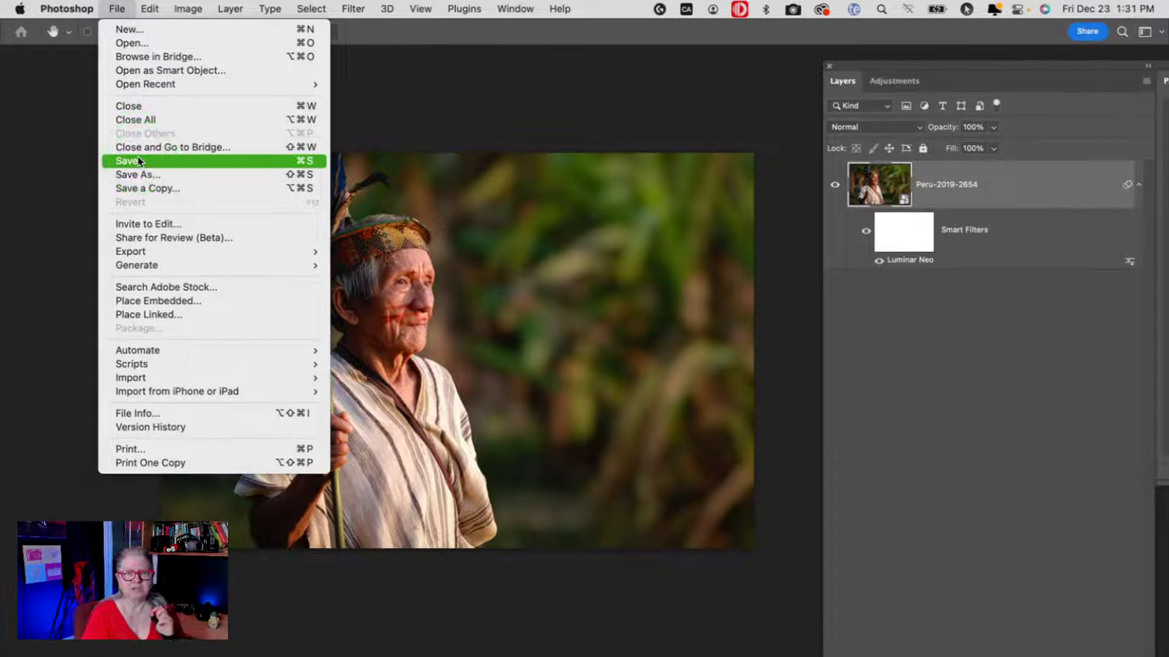
pyautogui.click(139, 161)
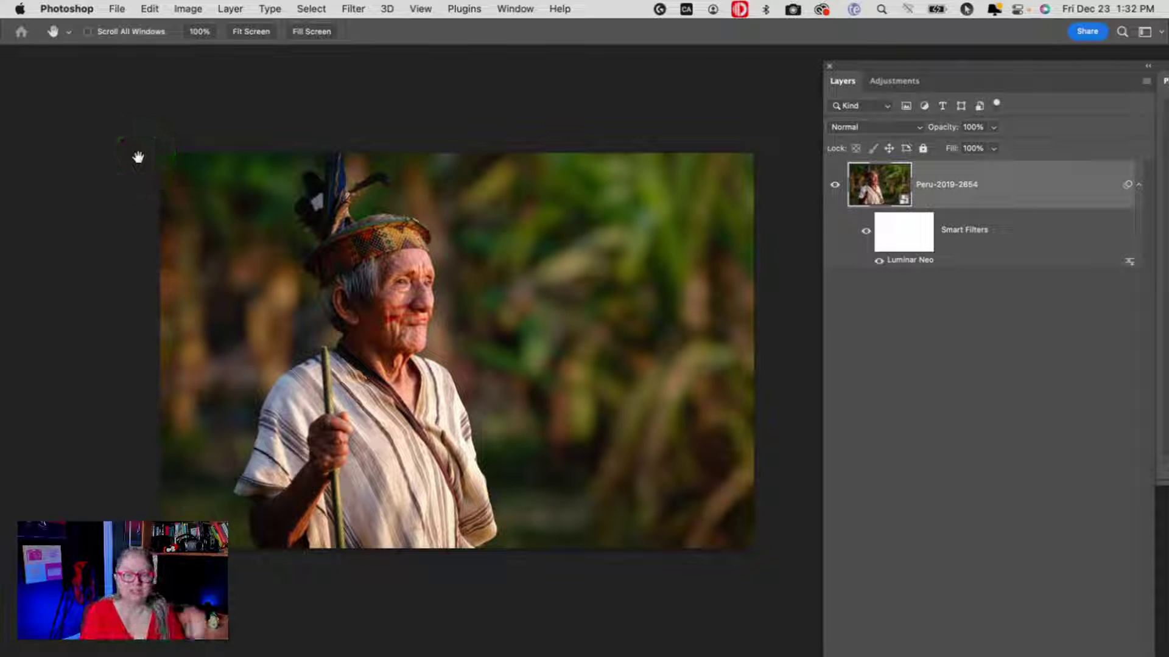
pyautogui.click(105, 150)
pyautogui.click(117, 9)
pyautogui.click(136, 102)
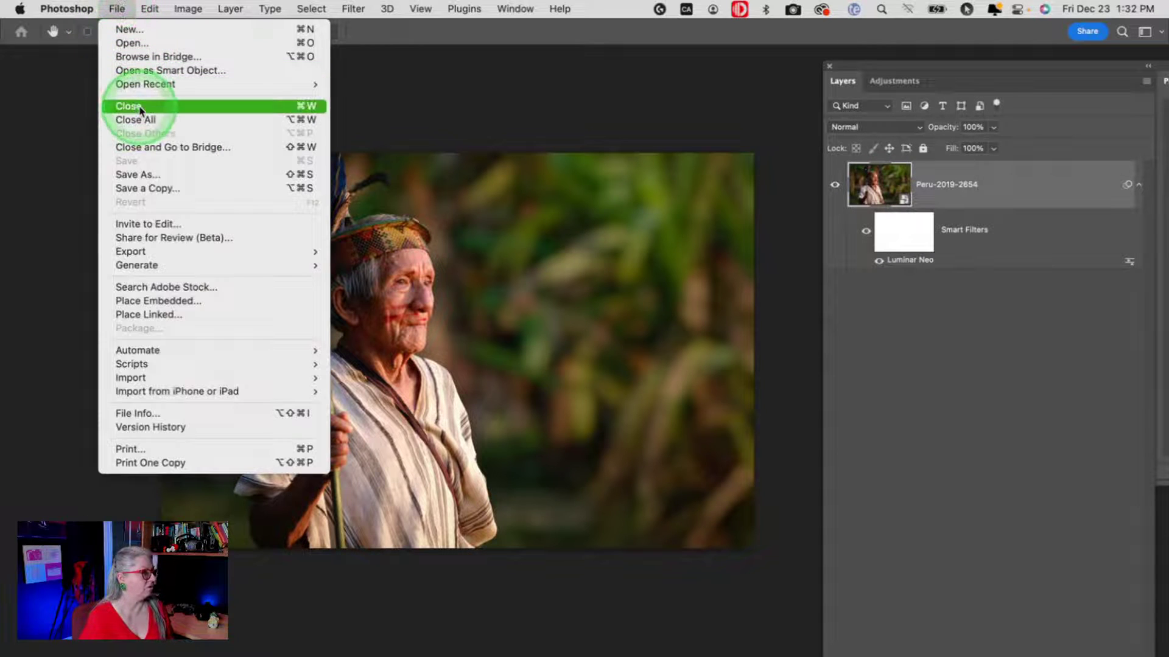
pyautogui.click(138, 106)
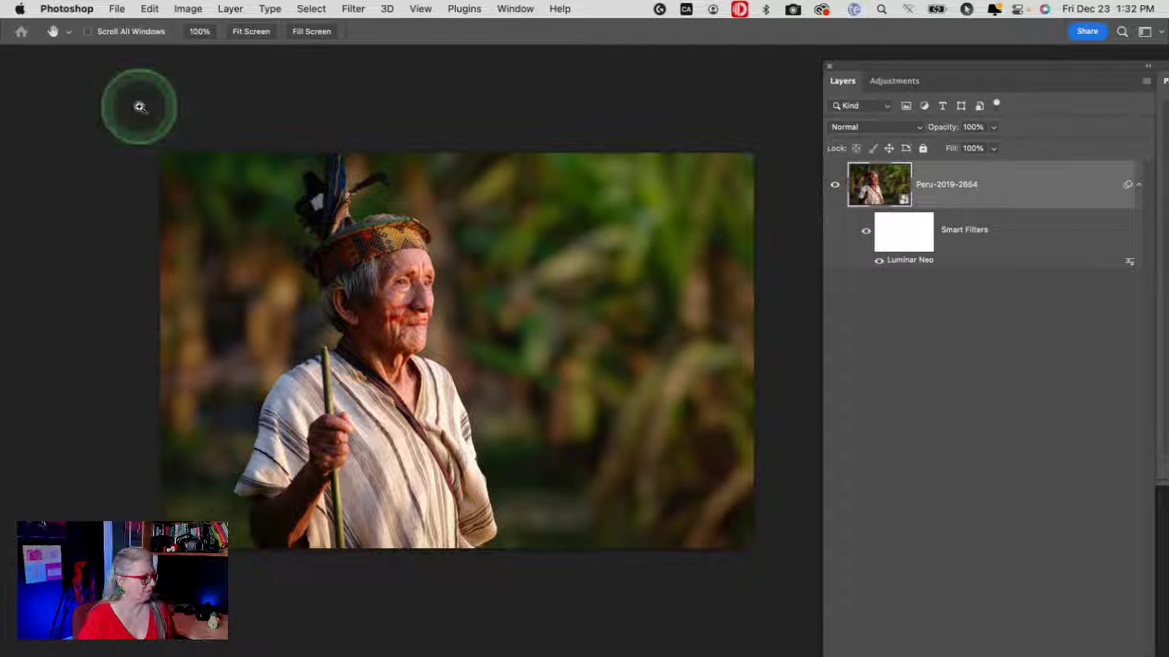
# Switch to Lightroom Classic, compare Peru-2019-2654-Edit.psd with the original Peru-2019-2654.RAF at full view, and return to the grid.
pyautogui.press('super+Tab')
pyautogui.press('super+Tab')
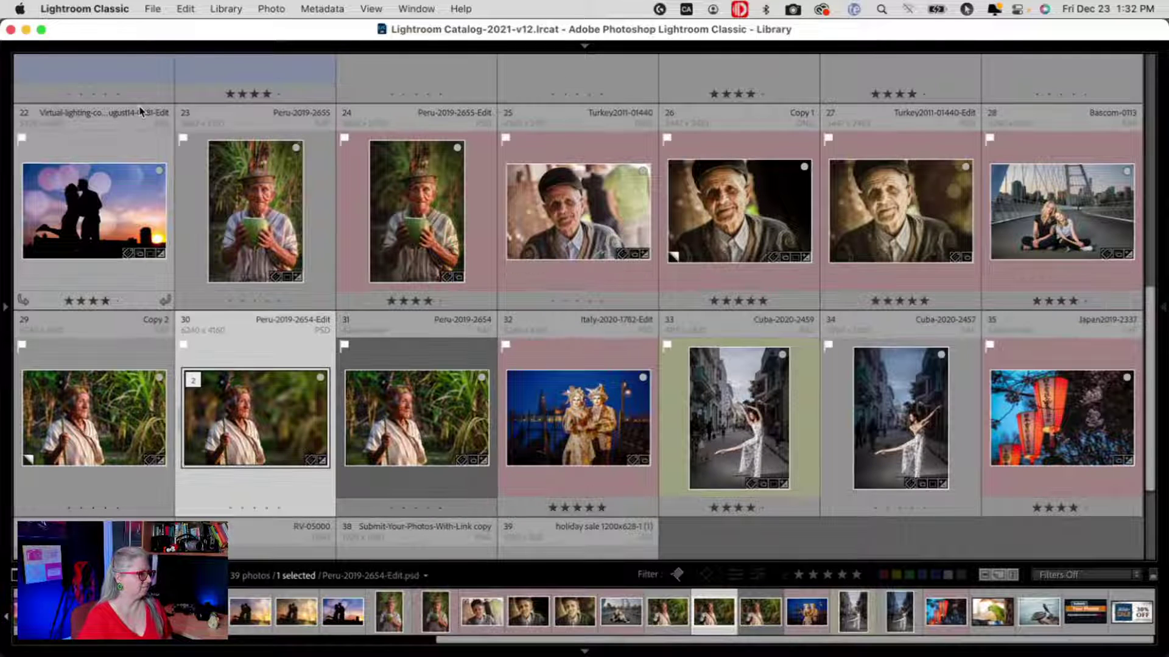
pyautogui.click(242, 417)
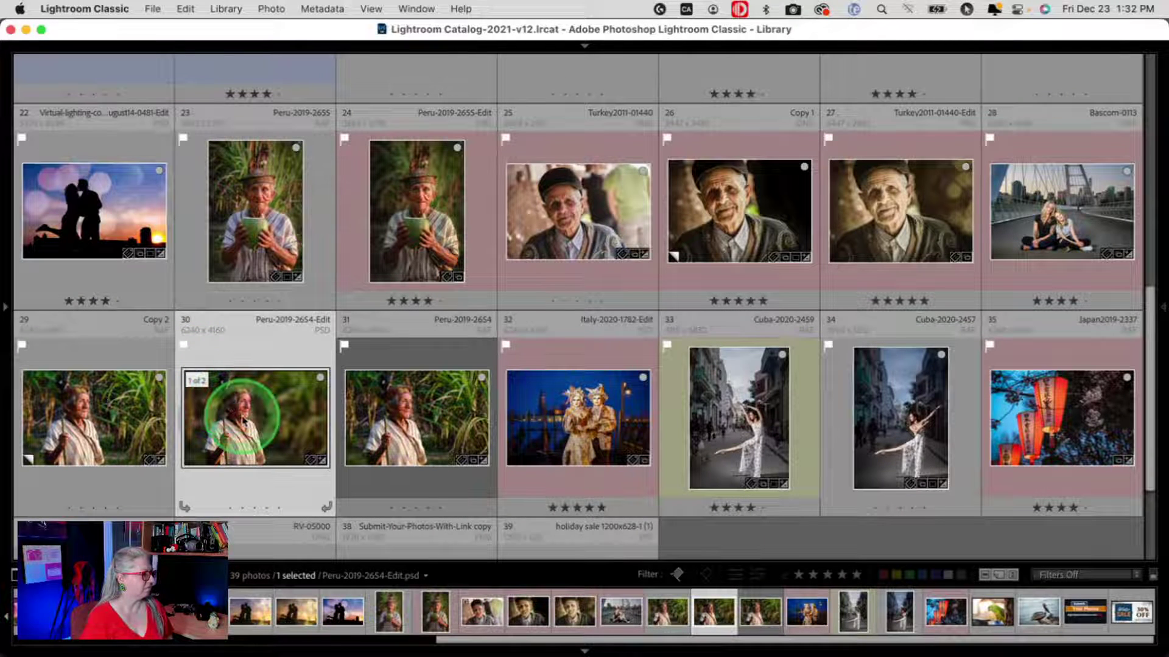
pyautogui.click(400, 419)
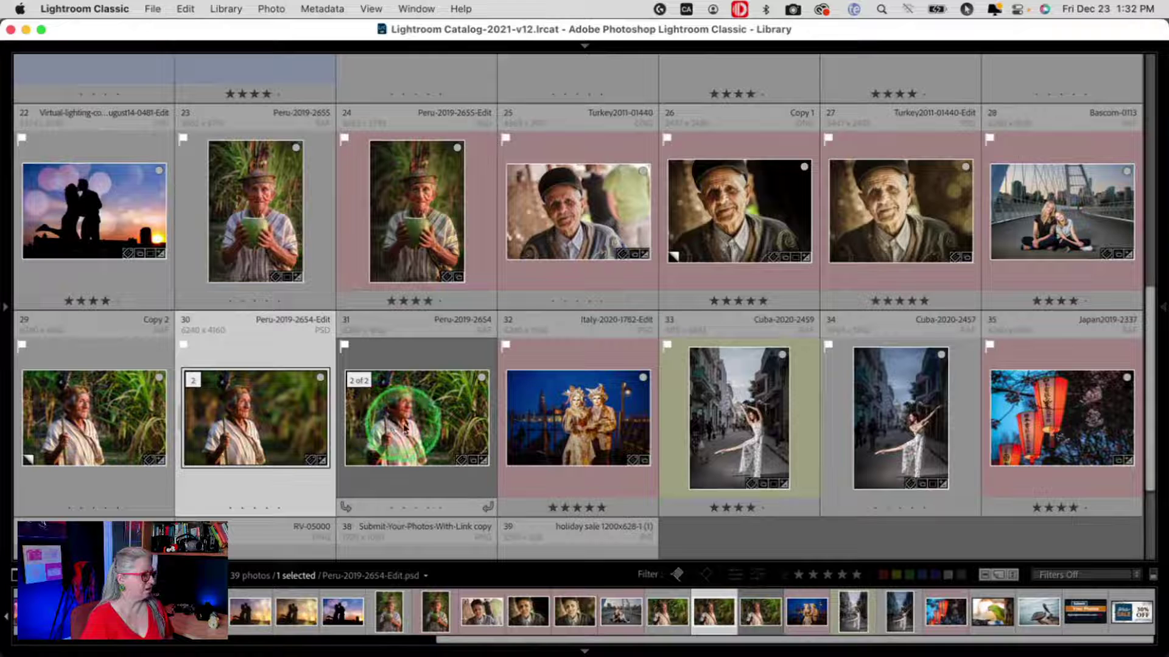
pyautogui.doubleClick(399, 419)
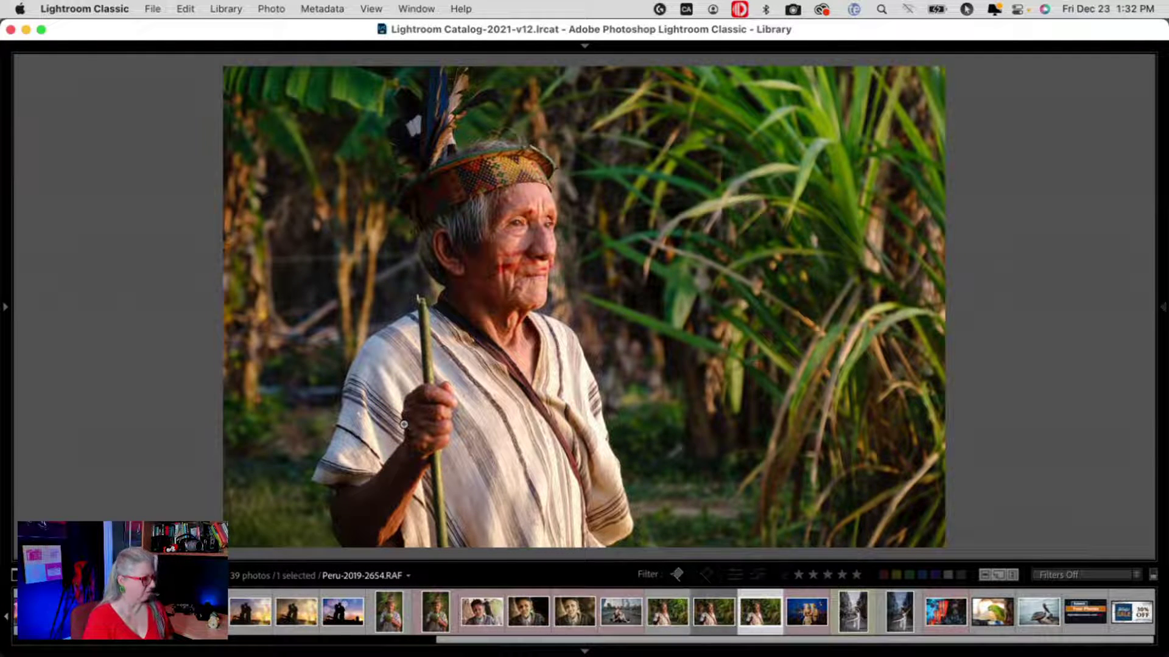
pyautogui.press('Left')
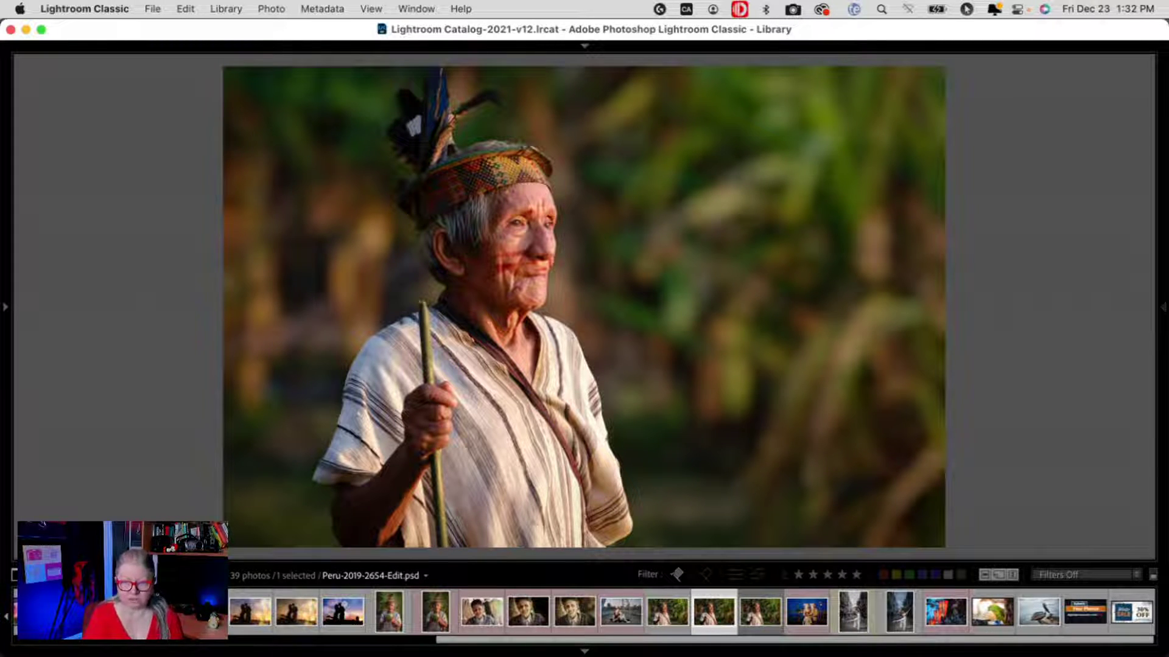
pyautogui.press('Right')
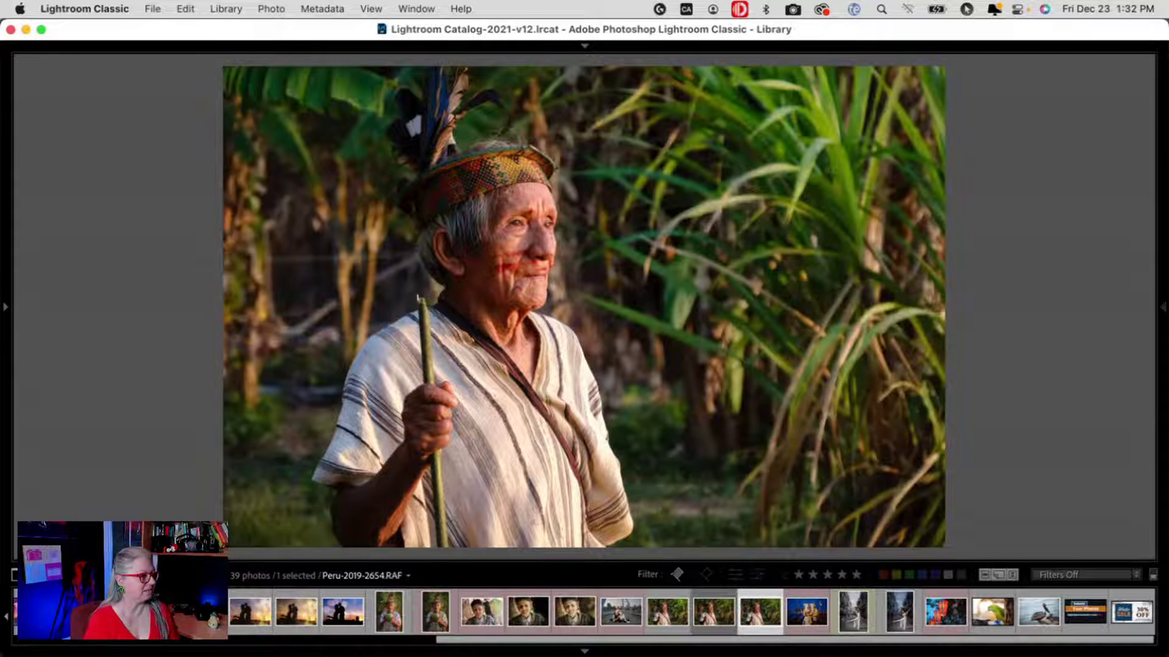
pyautogui.press('Left')
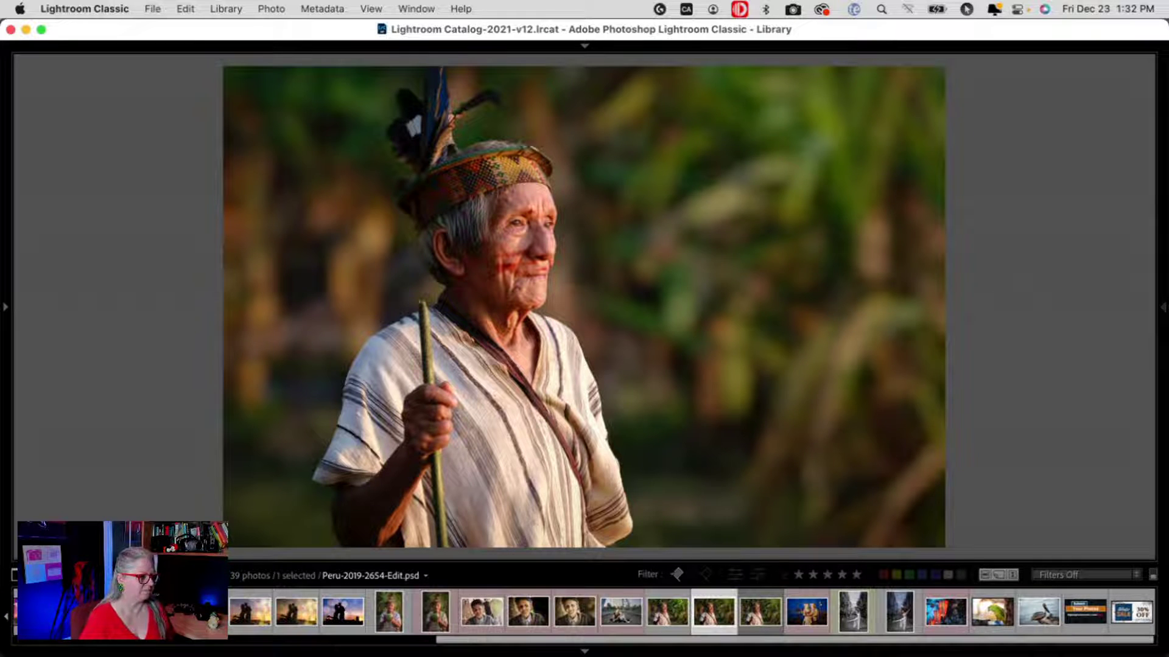
pyautogui.press('g')
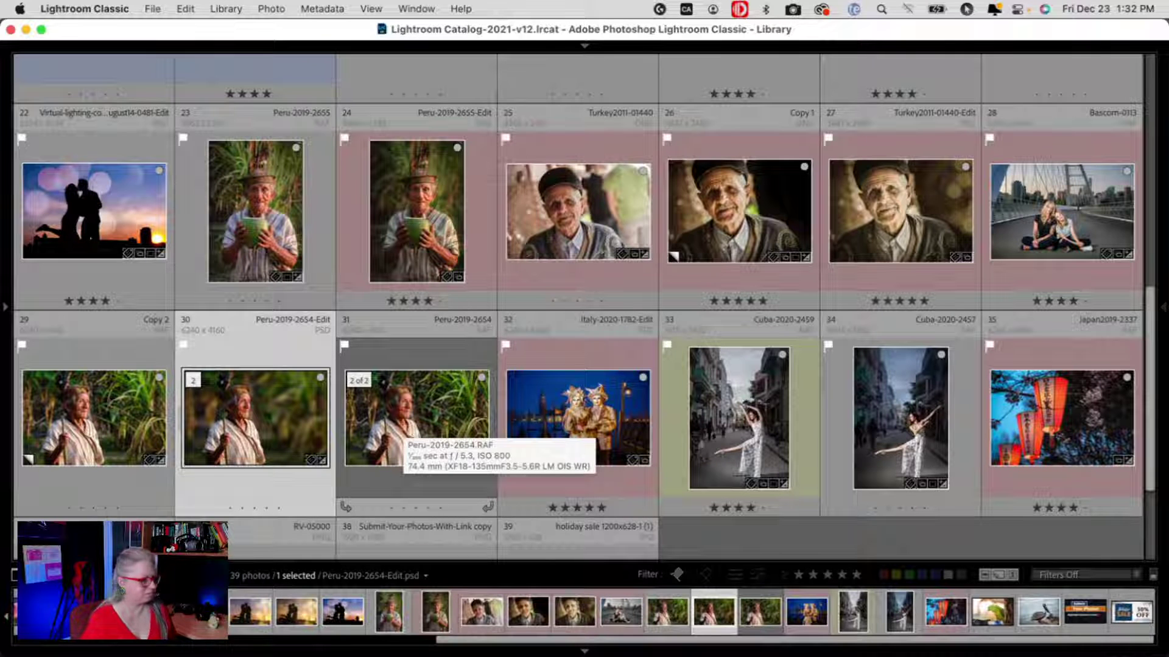
pyautogui.press('super+Tab')
pyautogui.press('super+Tab')
pyautogui.press('super+Tab')
pyautogui.press('super+q')
pyautogui.press('super+Tab')
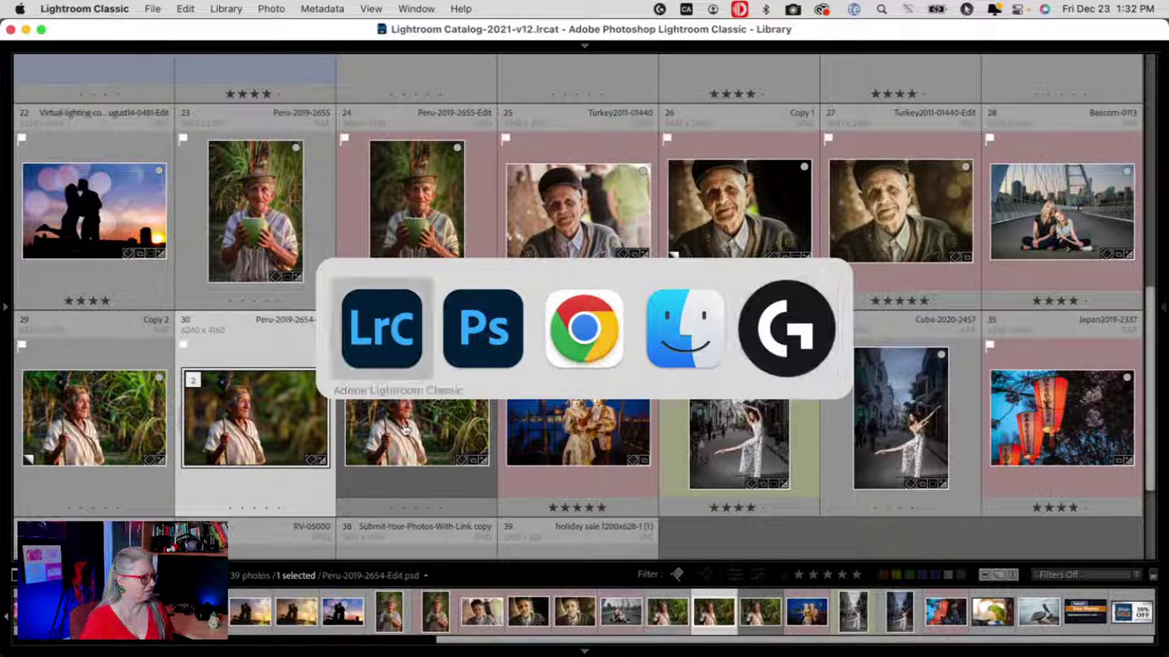
pyautogui.click(405, 429)
# Find the Italy-2020-1782-Edit photo of the masked couple in the Library grid and open it in Loupe view.
pyautogui.scroll(-2, 405, 430)
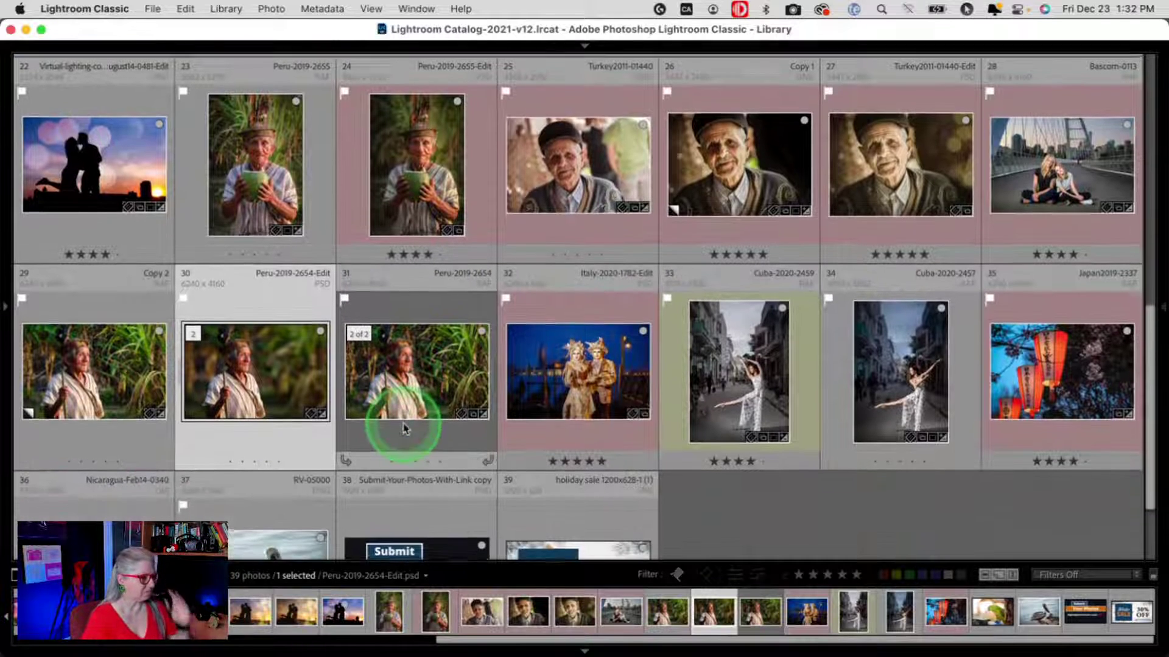
pyautogui.scroll(-3, 602, 377)
pyautogui.scroll(-2, 605, 378)
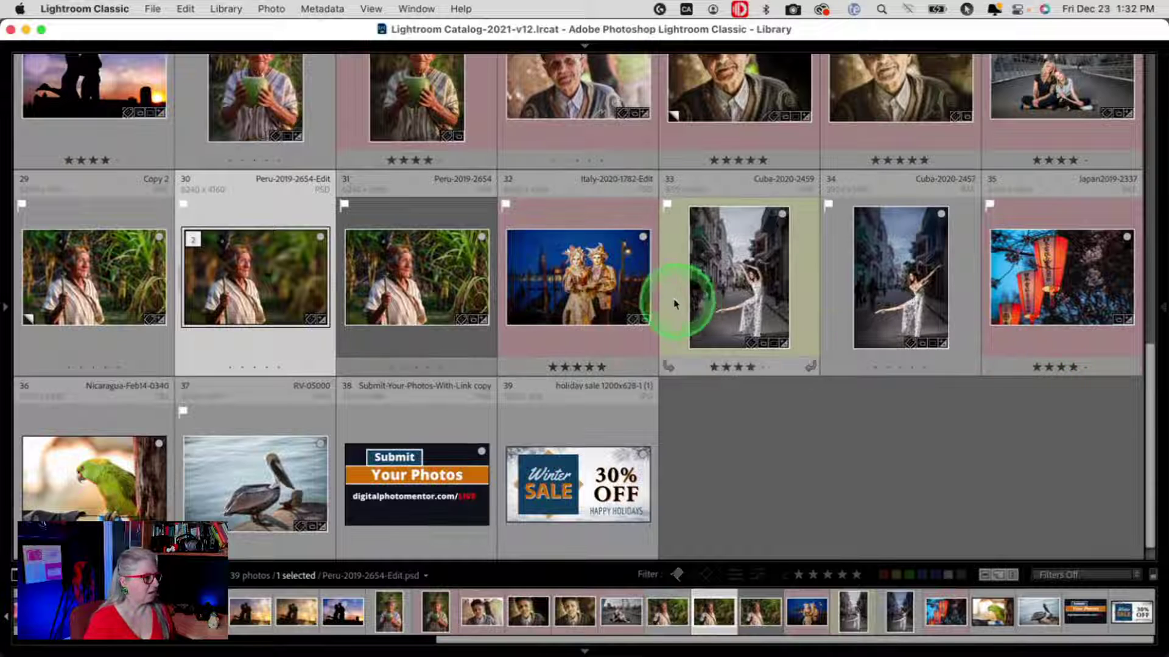
pyautogui.click(554, 288)
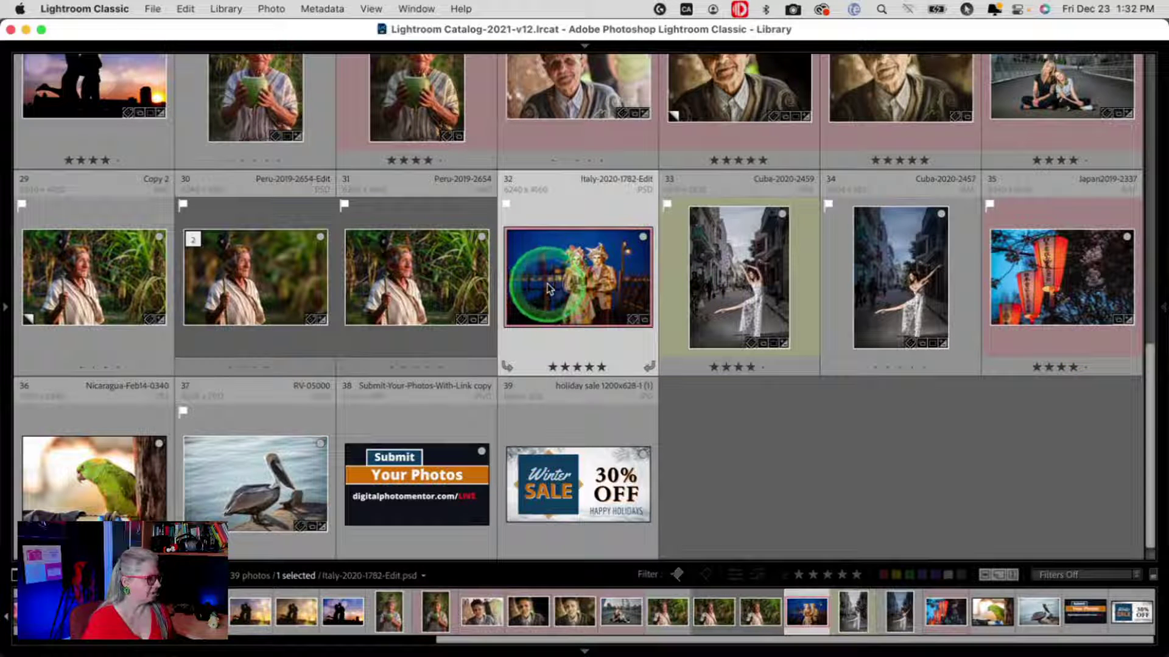
pyautogui.rightClick(547, 285)
pyautogui.click(529, 283)
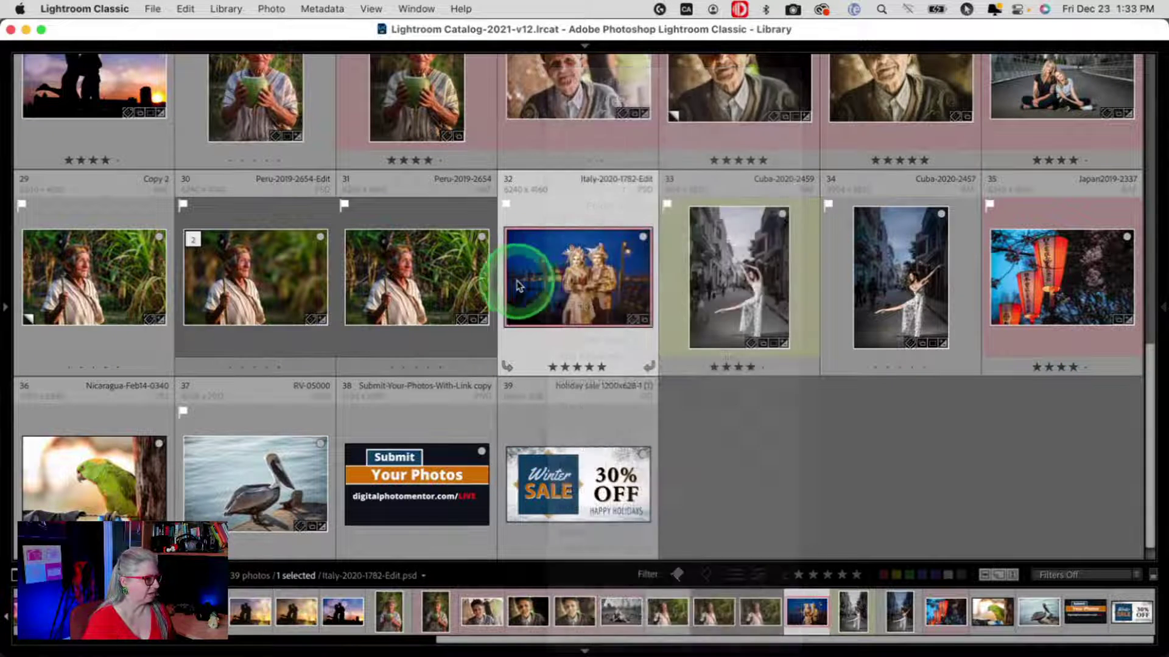
pyautogui.doubleClick(528, 284)
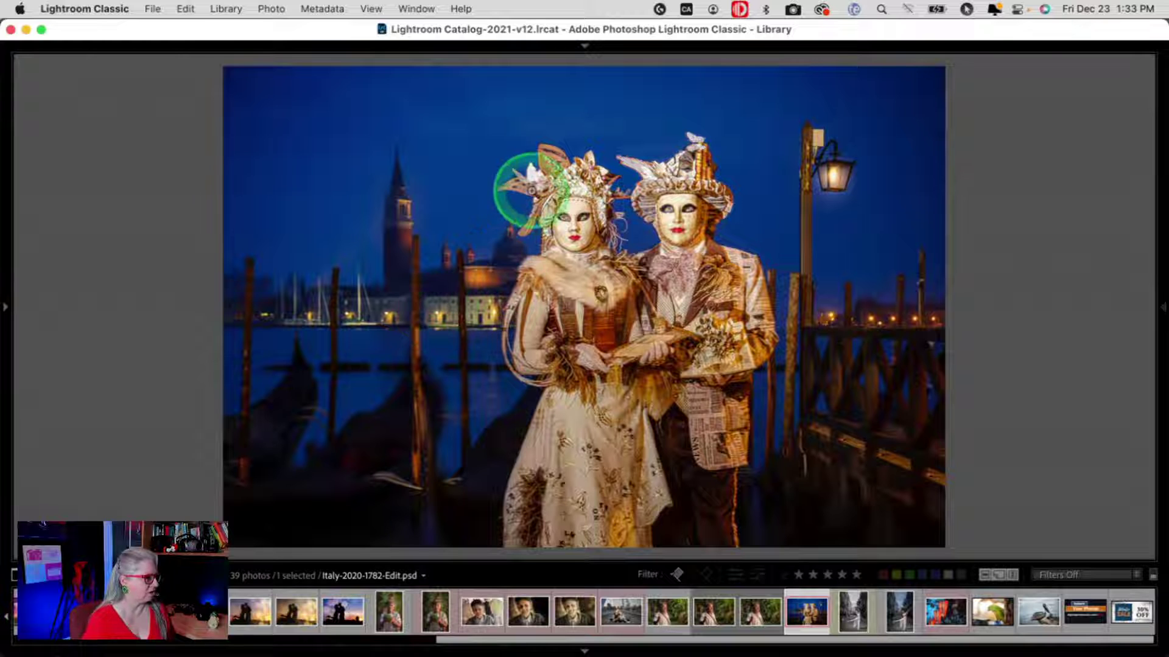
# Open Italy-2020-1782-Edit.psd in Adobe Photoshop 2023 with the Edit Original option.
pyautogui.rightClick(494, 174)
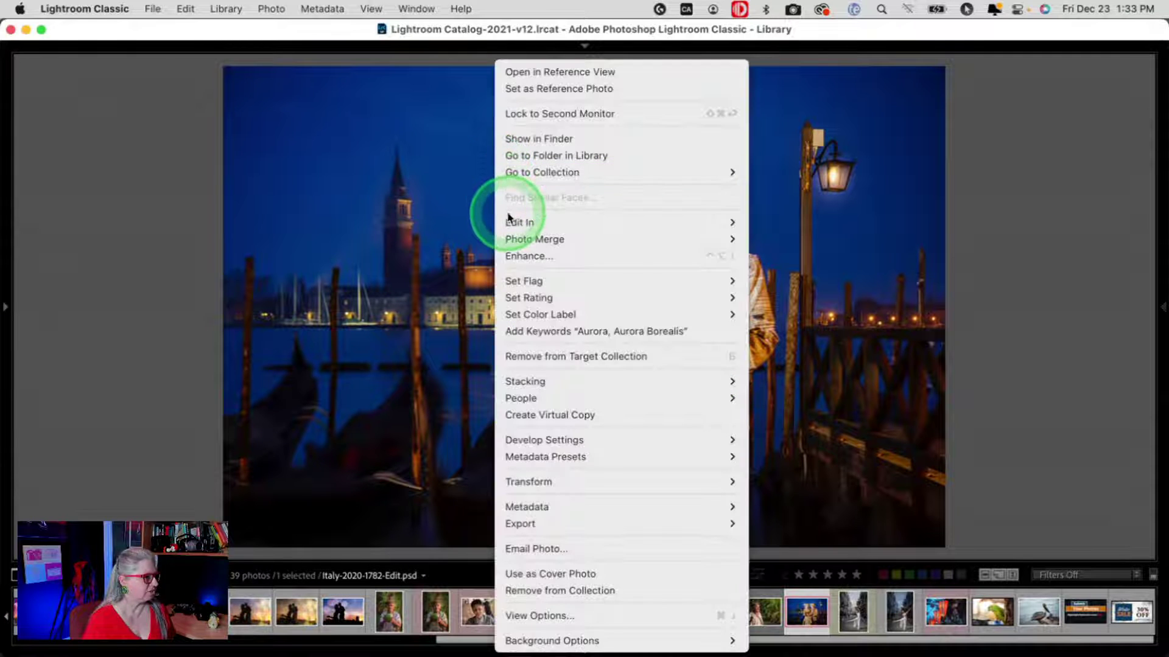
pyautogui.moveTo(512, 222)
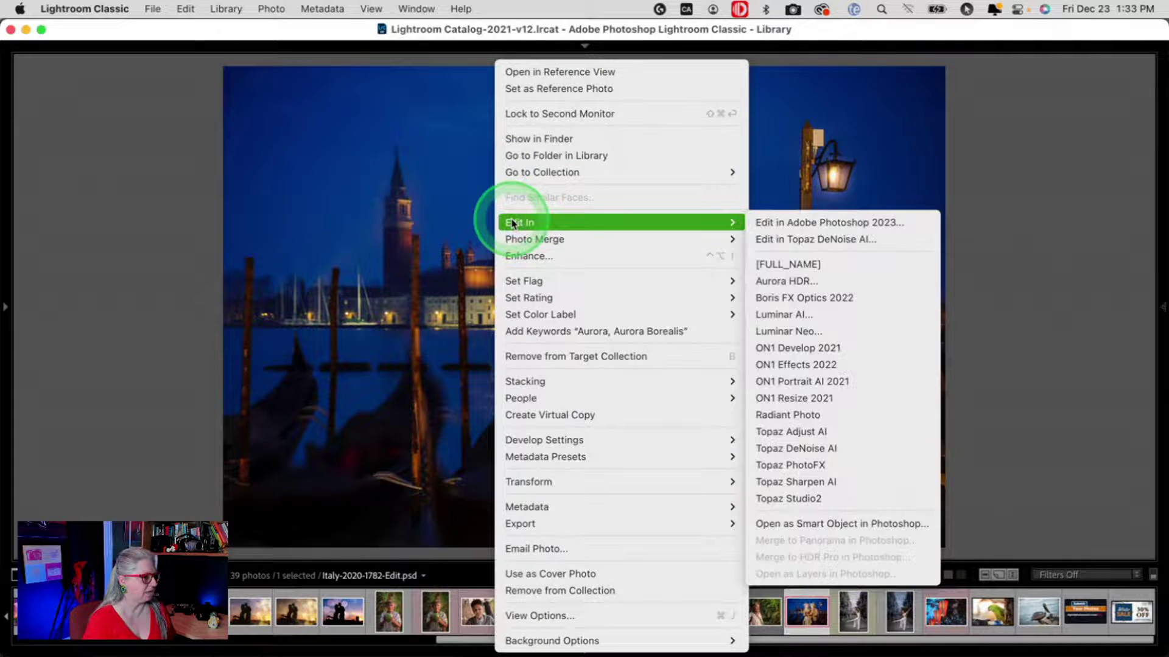
pyautogui.click(793, 228)
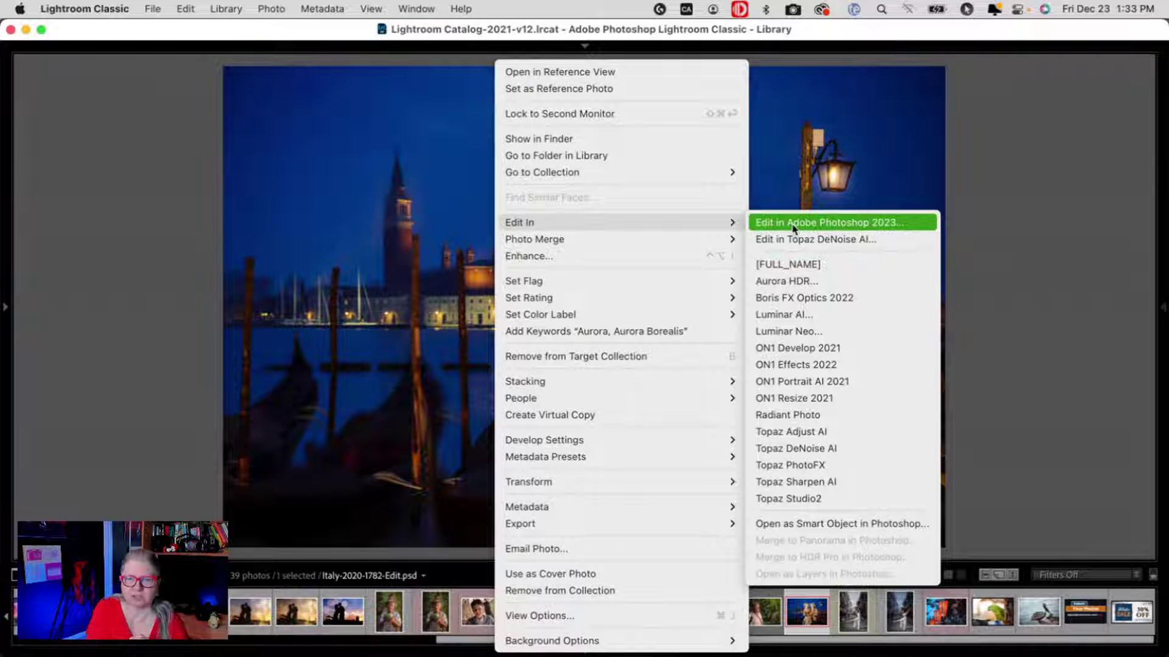
pyautogui.click(793, 228)
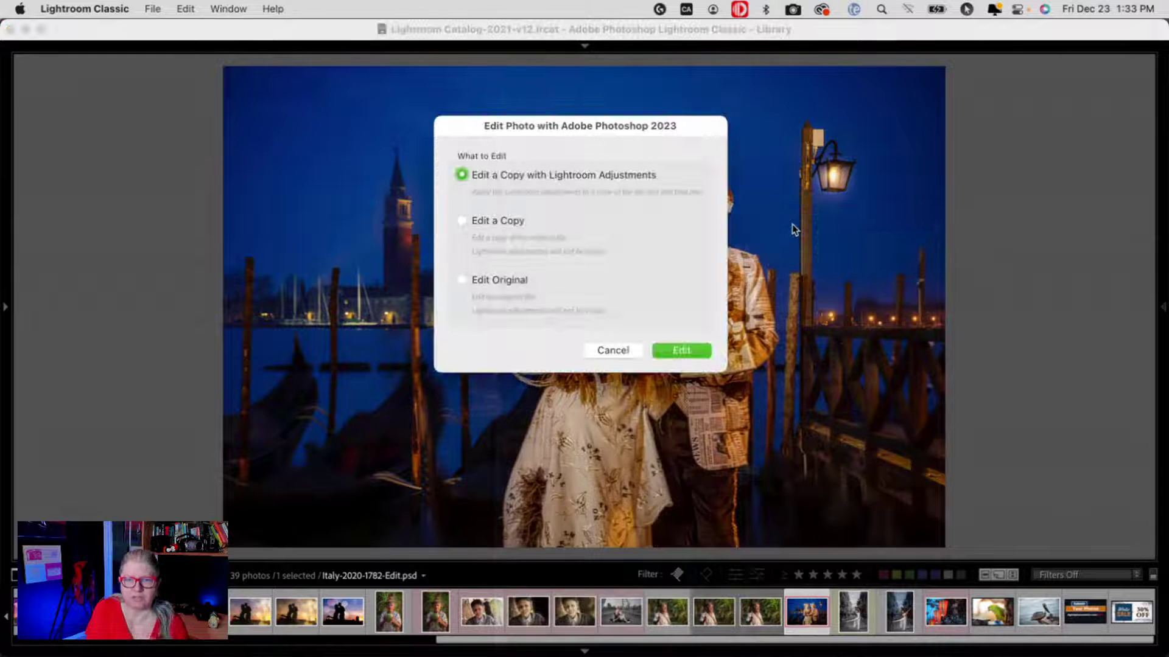
pyautogui.click(515, 279)
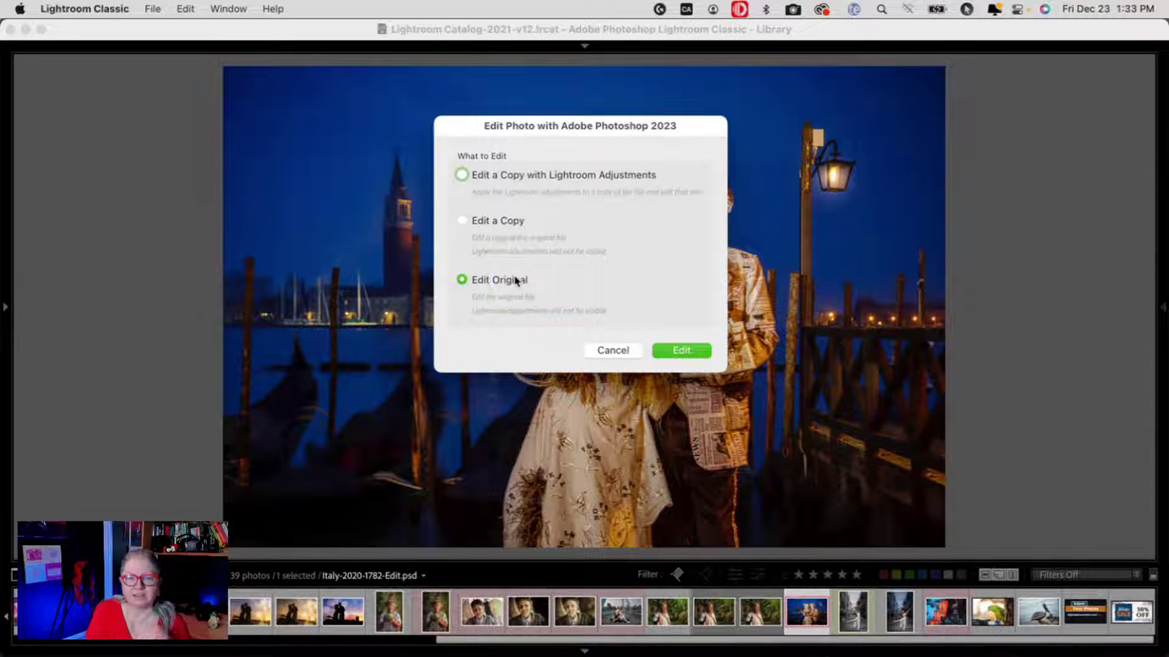
pyautogui.click(686, 352)
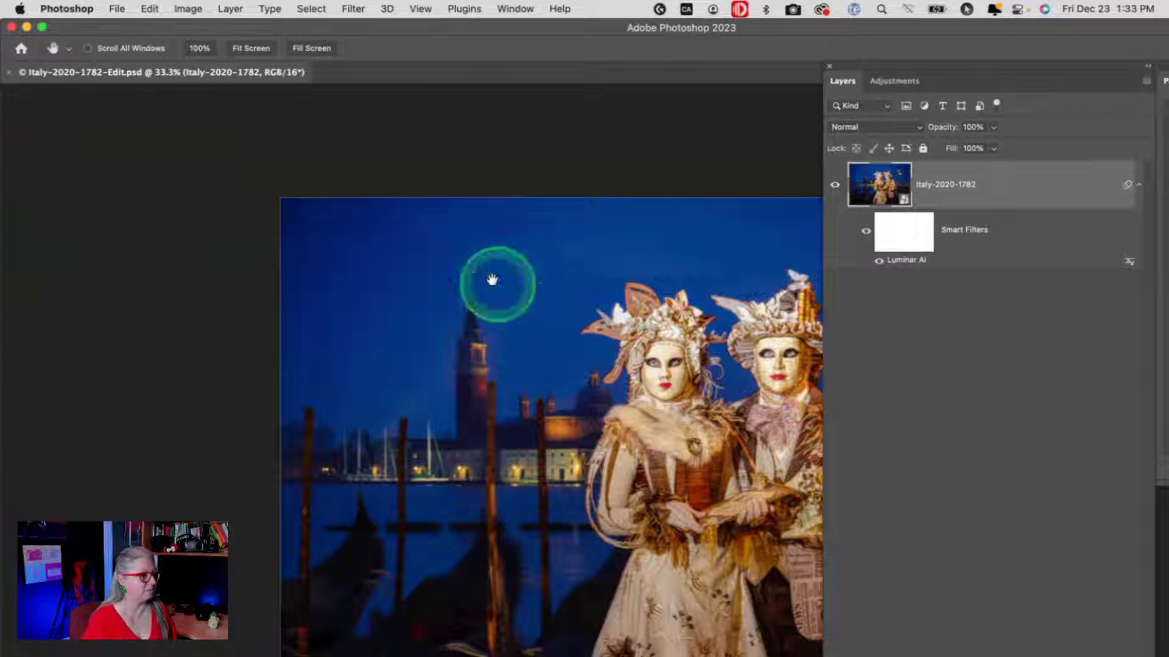
pyautogui.scroll(-5, 80, 201)
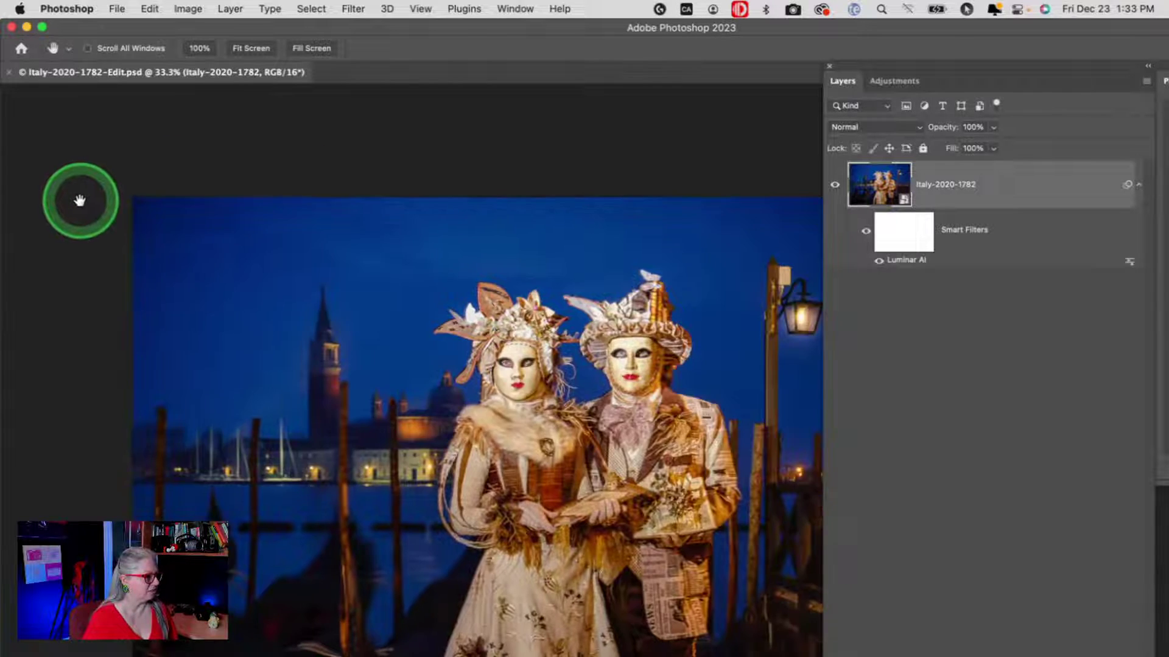
# Fit the Italy-2020-1782-Edit photo to the view in full-screen mode and duplicate the Italy-2020-1782 layer.
pyautogui.press('f')
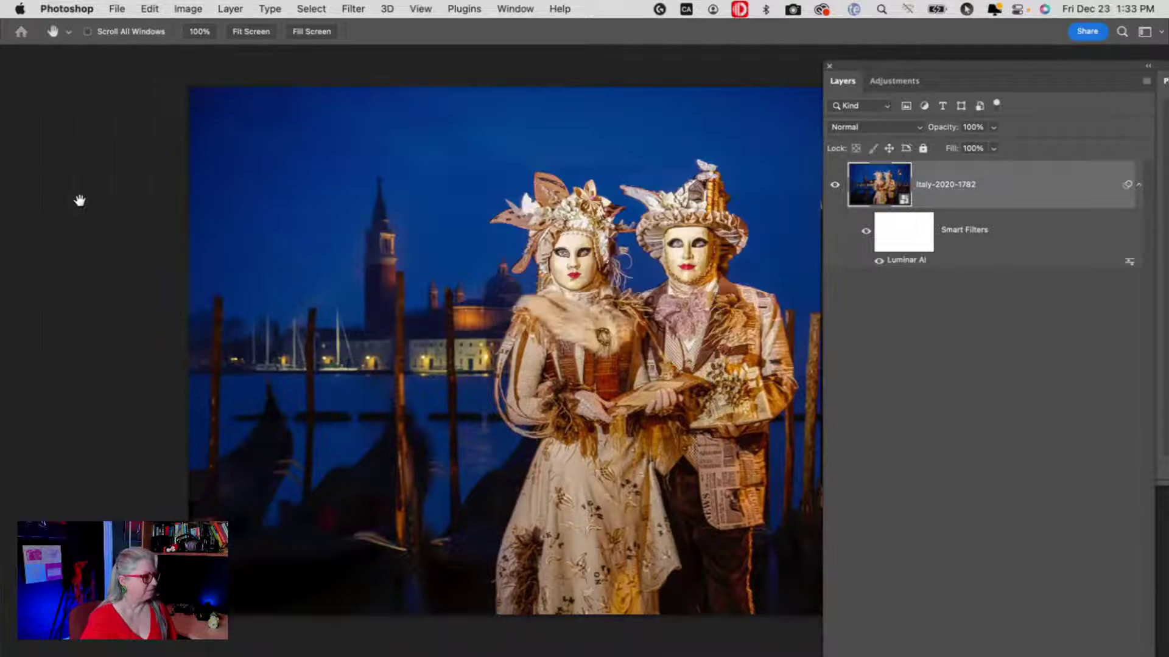
pyautogui.press('super+0')
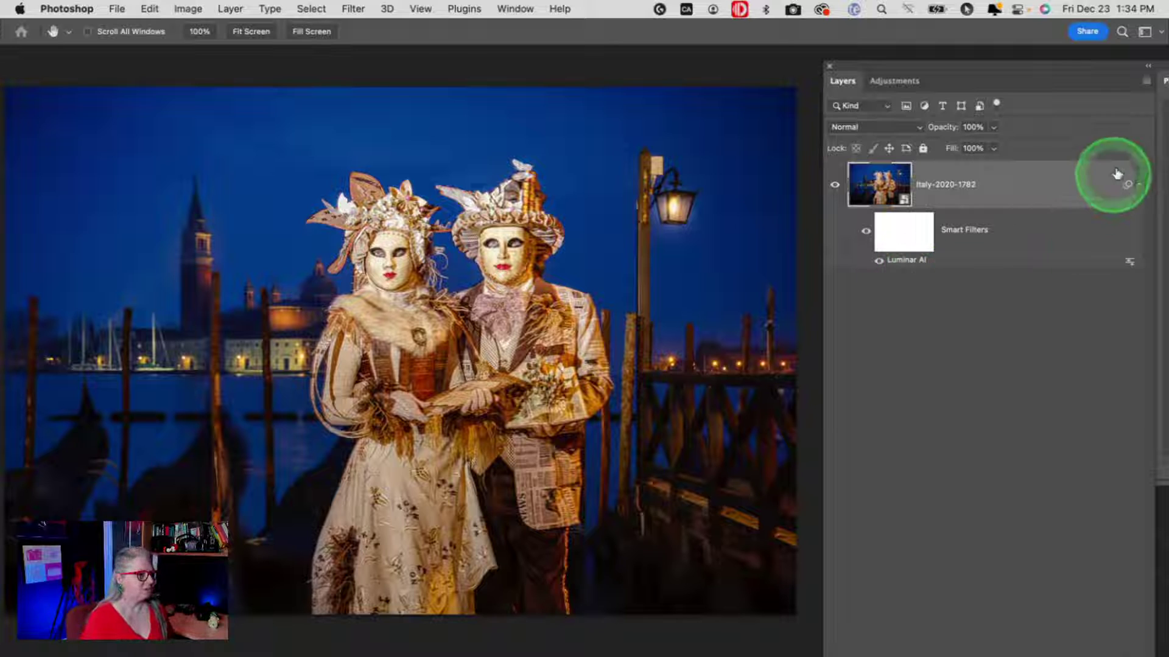
pyautogui.click(1020, 192)
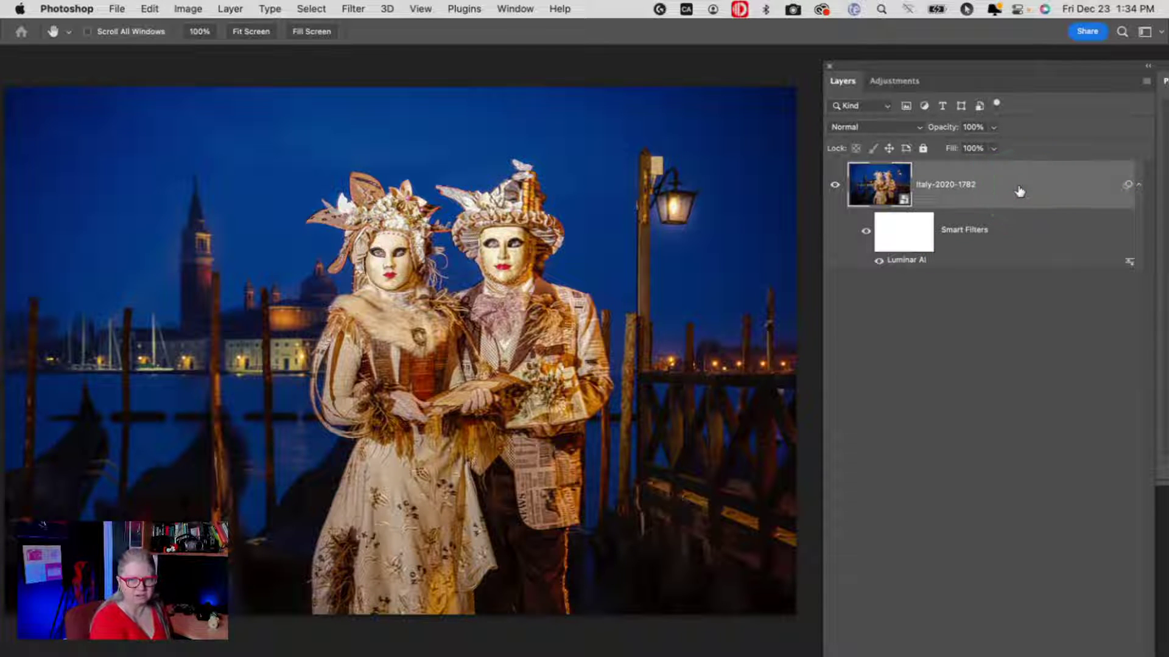
pyautogui.click(1019, 192)
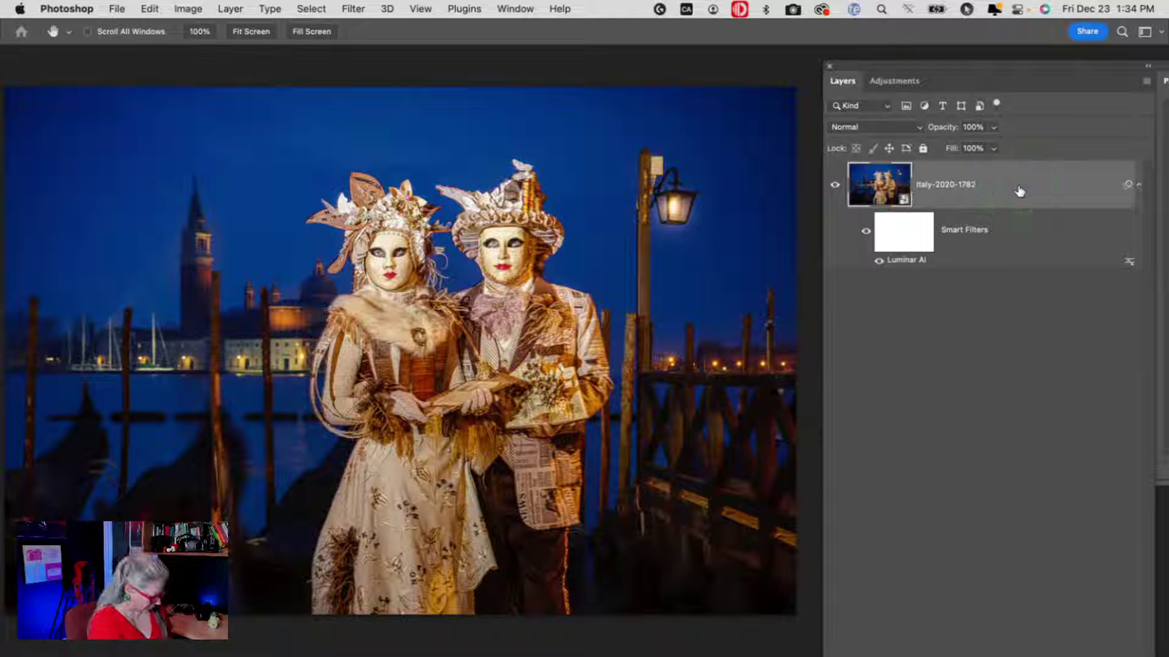
pyautogui.click(1020, 191)
pyautogui.click(1019, 192)
pyautogui.click(1019, 192)
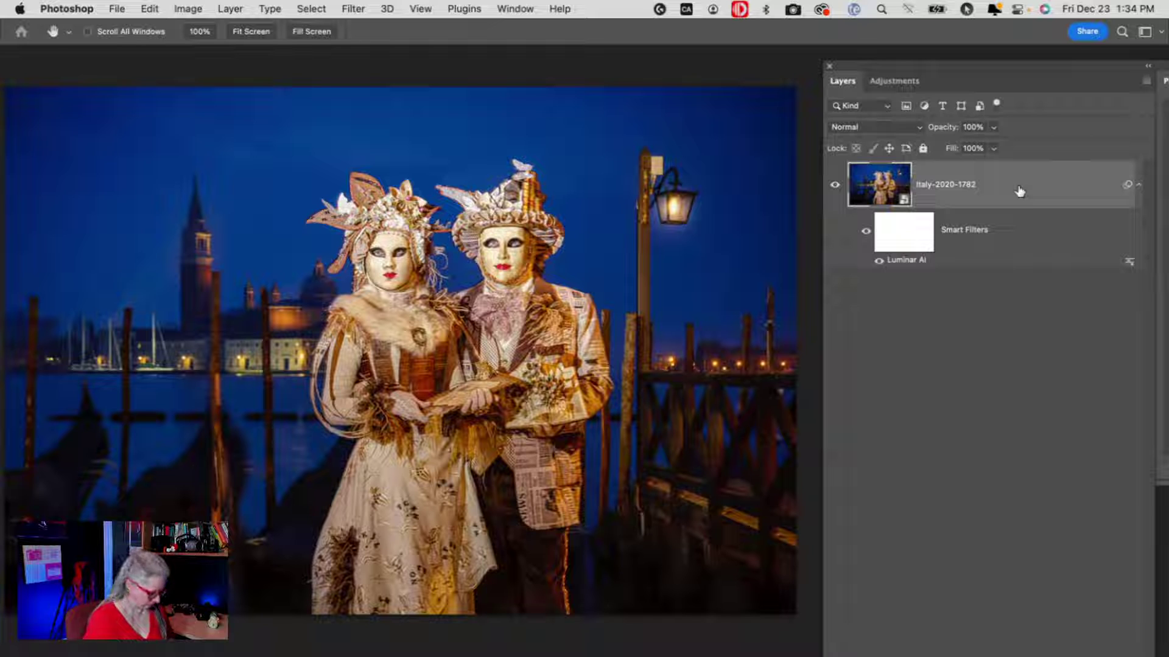
pyautogui.click(1019, 192)
pyautogui.press('super+j')
# Rasterize the Italy-2020-1782 copy layer and convert it to a Smart Object.
pyautogui.rightClick(1019, 192)
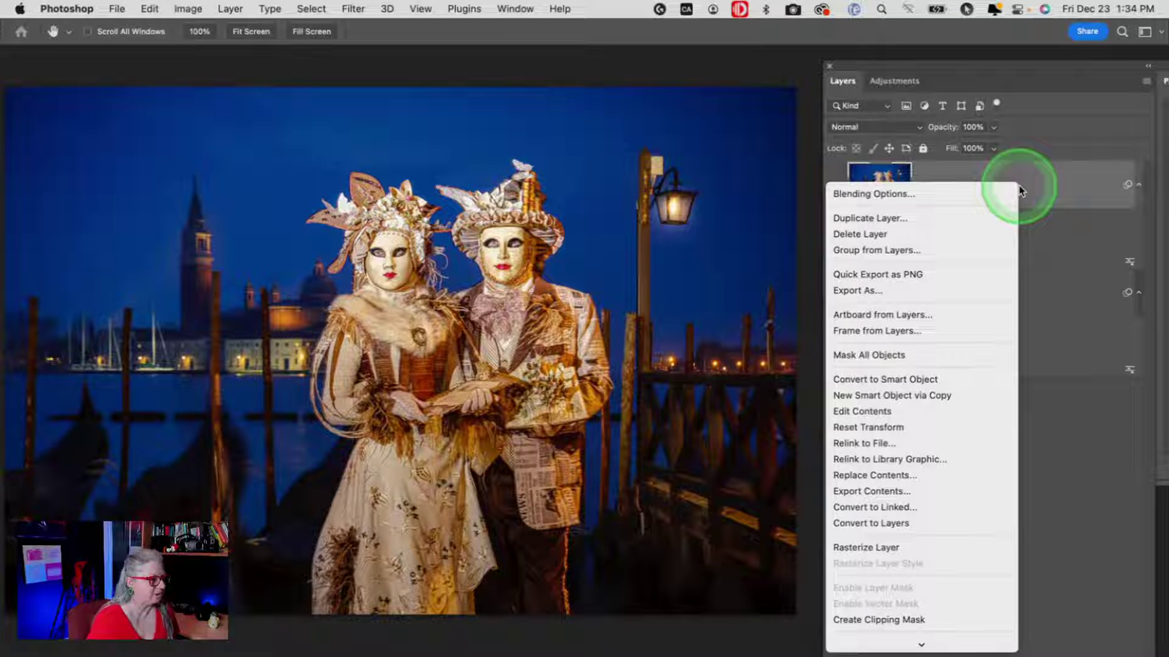
pyautogui.click(869, 515)
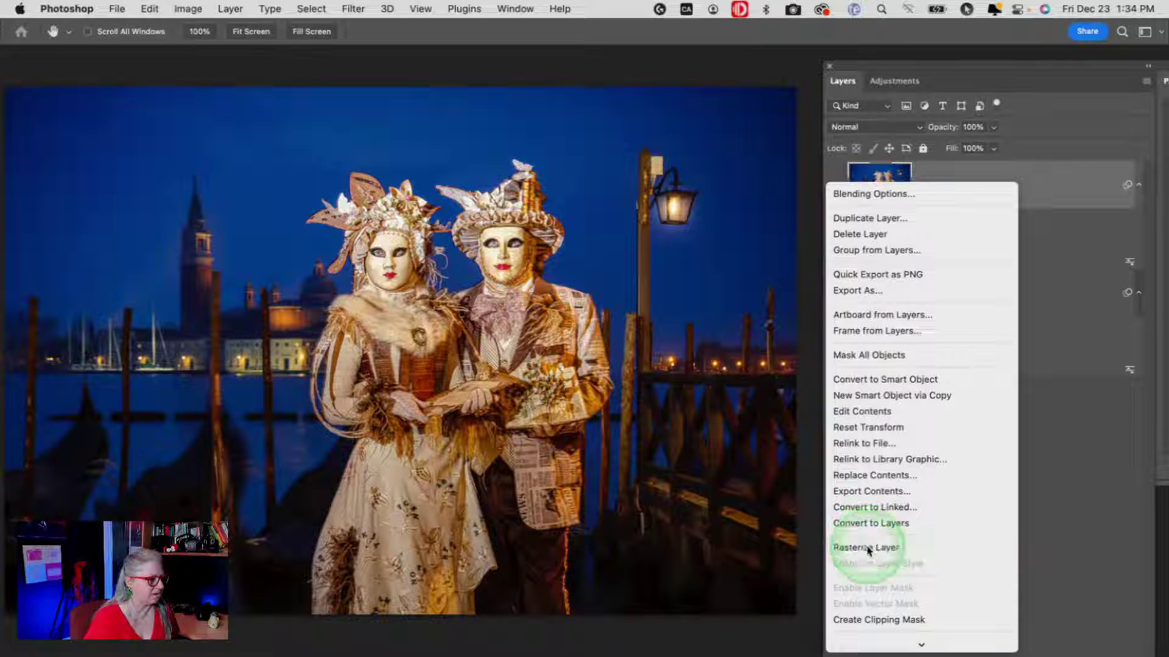
pyautogui.click(977, 255)
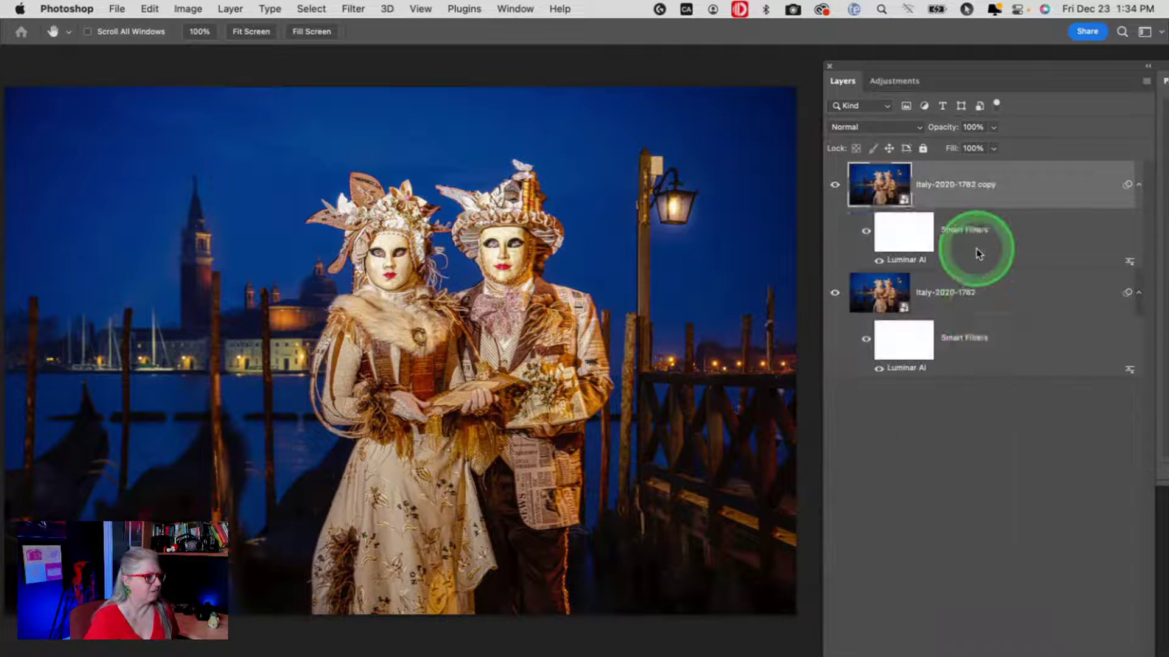
pyautogui.rightClick(1021, 184)
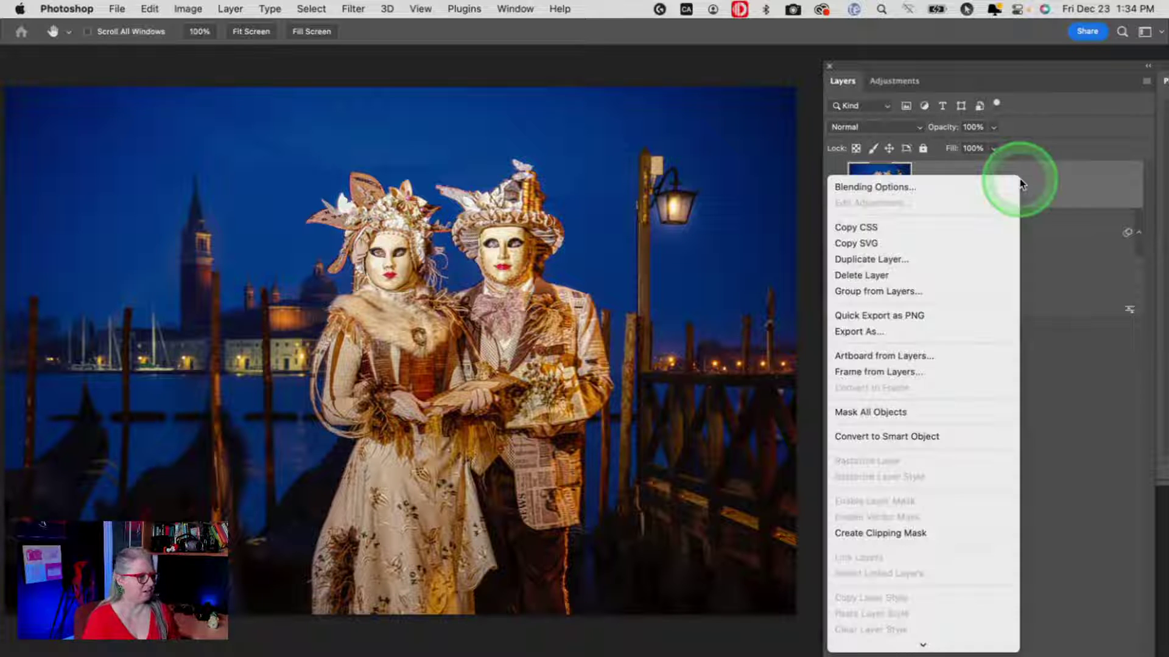
pyautogui.click(918, 437)
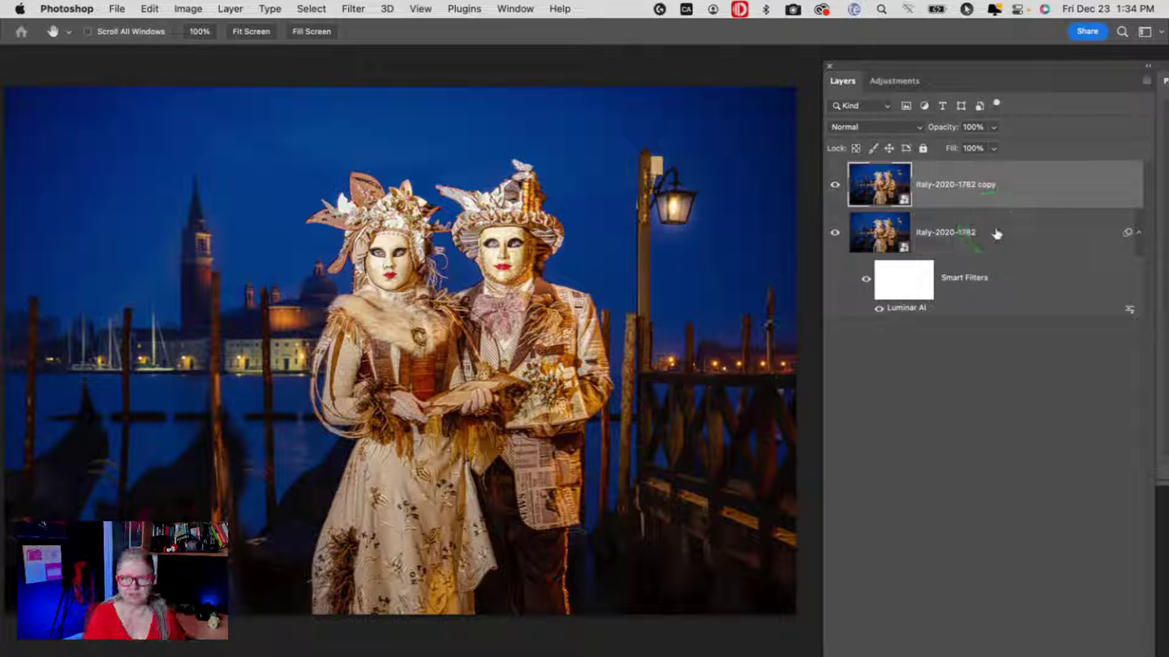
# Open the Italy-2020-1782 copy Smart Object in the Luminar Neo filter.
pyautogui.click(947, 238)
pyautogui.click(1039, 198)
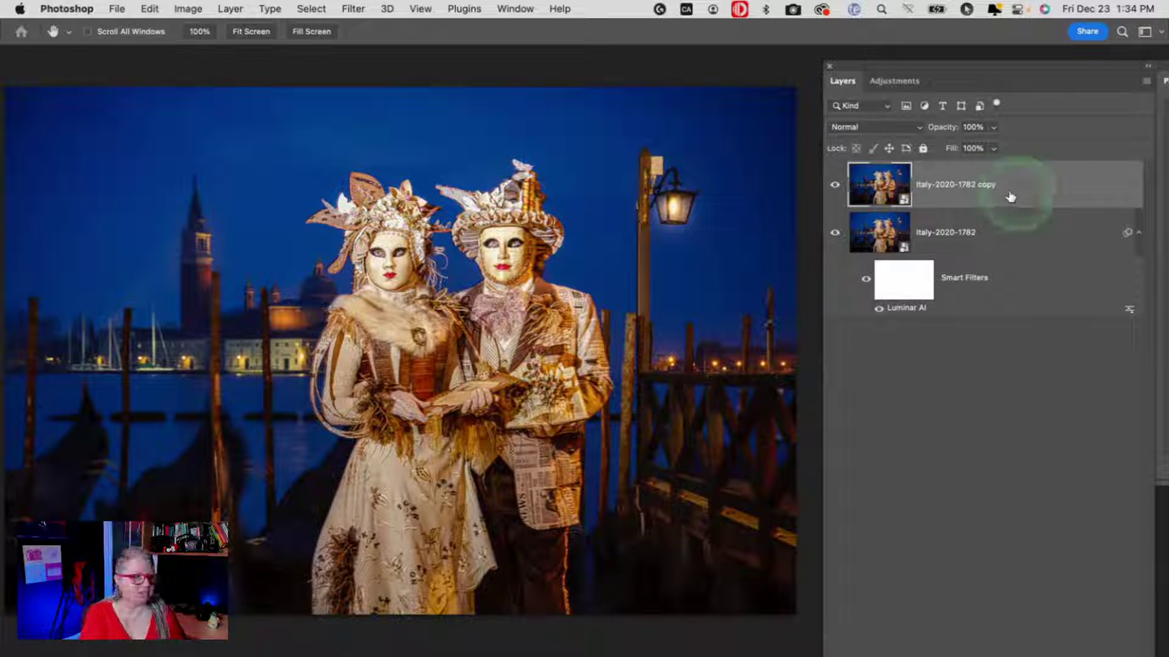
pyautogui.click(1036, 195)
pyautogui.moveTo(1040, 196)
pyautogui.mouseDown()
pyautogui.moveTo(396, 73)
pyautogui.moveTo(364, 11)
pyautogui.mouseUp()
pyautogui.click(363, 11)
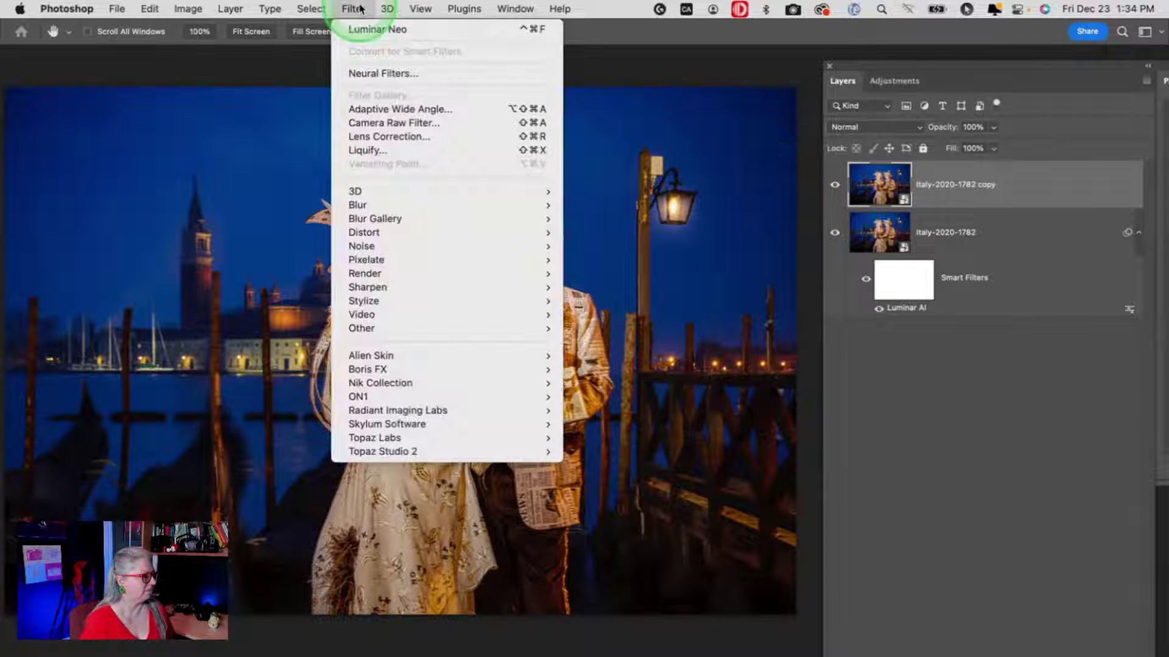
pyautogui.moveTo(367, 411)
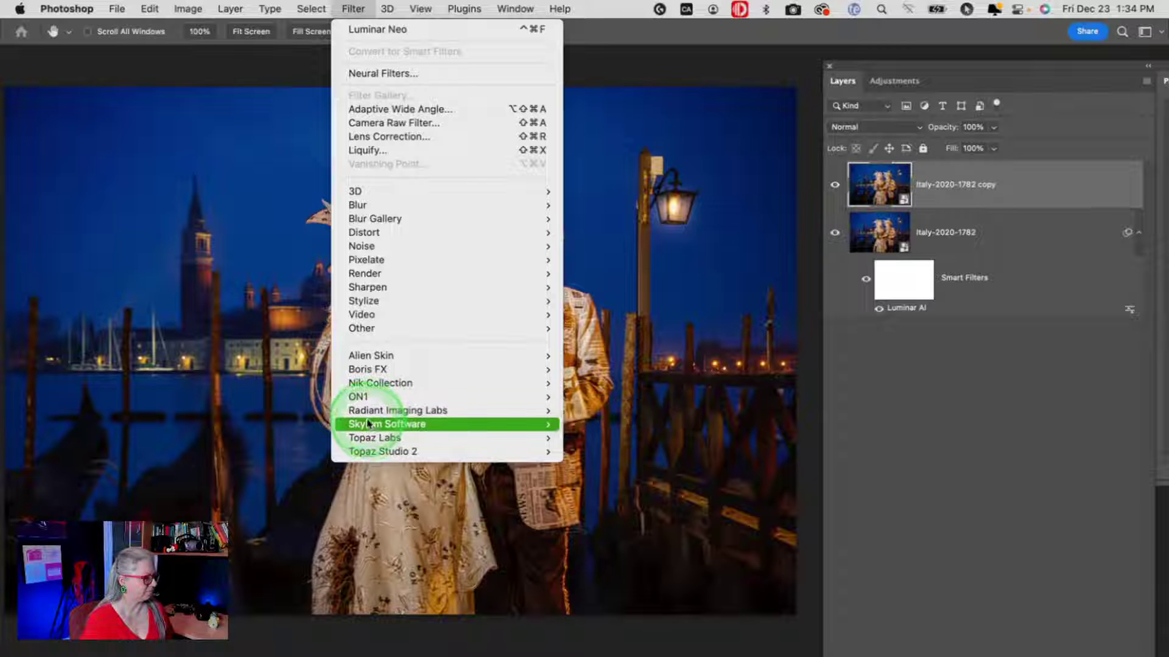
pyautogui.moveTo(550, 425)
pyautogui.click(595, 466)
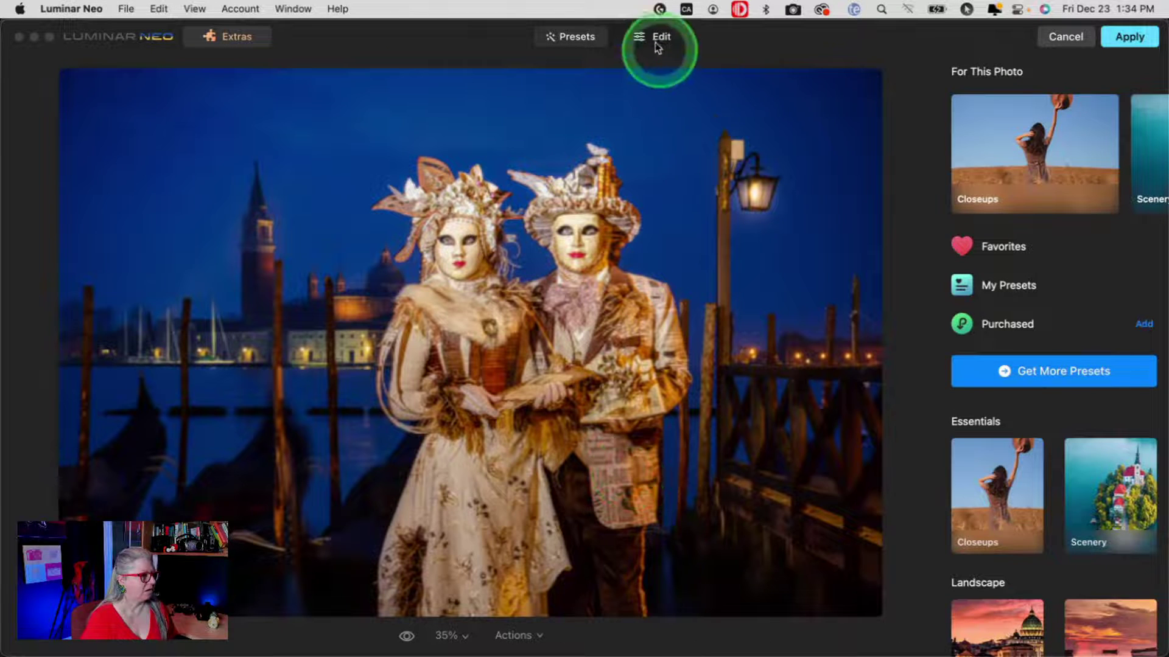
# Try Portrait Bokeh on the masked couple with an Amount of 92, and expand its Background settings.
pyautogui.scroll(-10, 1038, 356)
pyautogui.scroll(-8, 1039, 351)
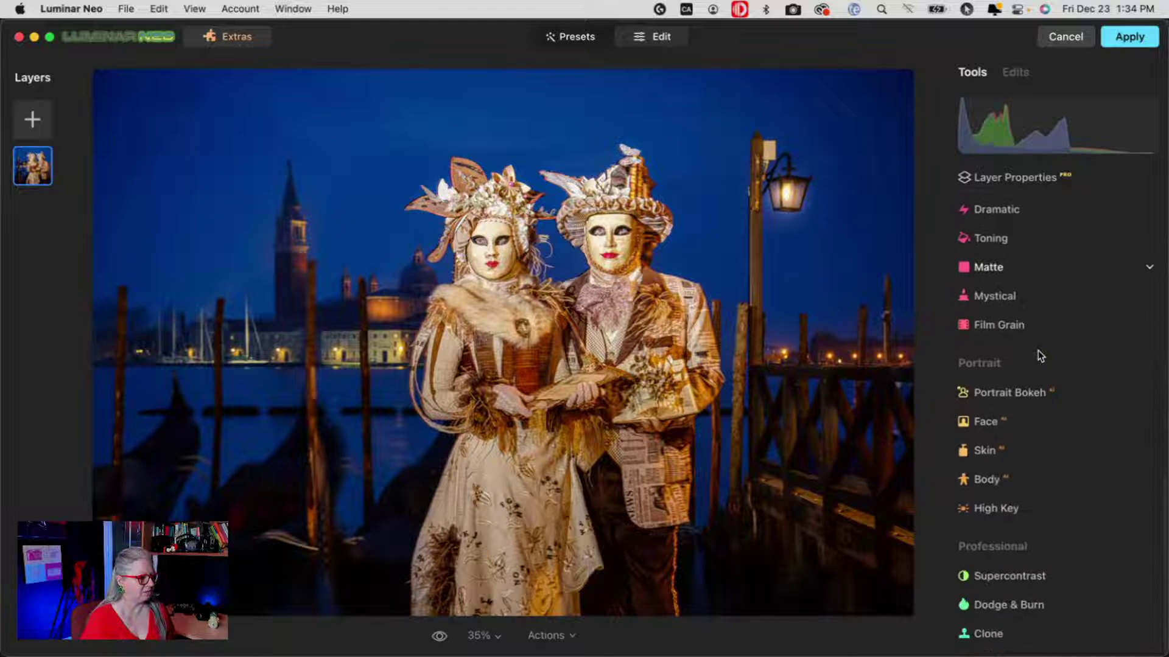
pyautogui.click(1010, 394)
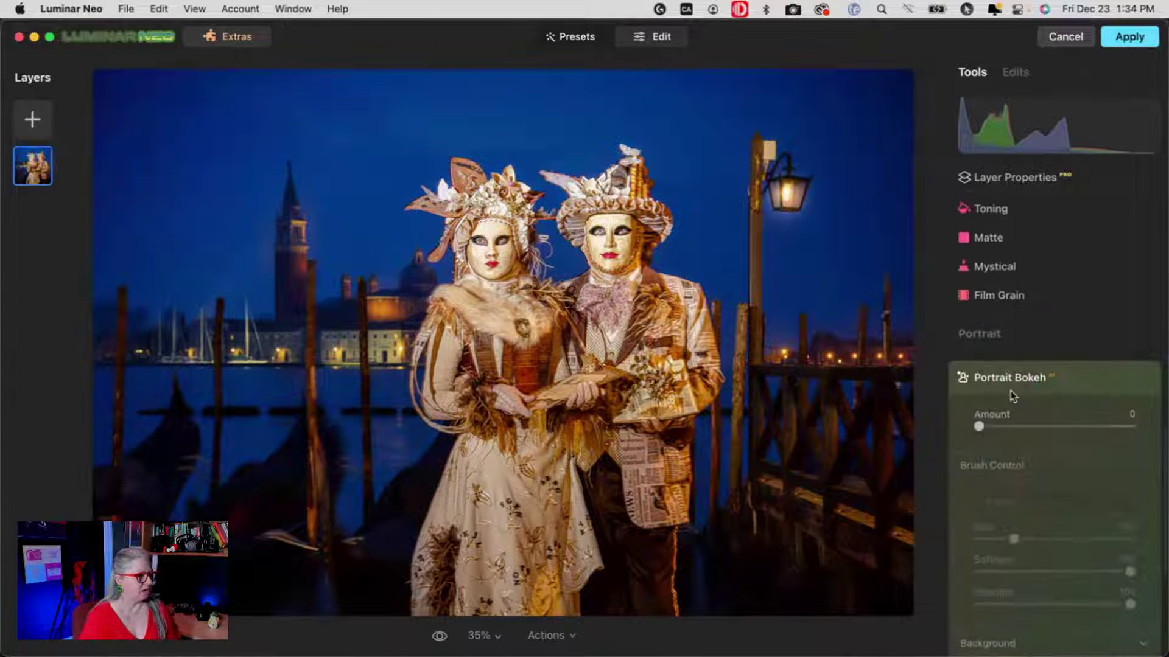
pyautogui.moveTo(1038, 364); pyautogui.dragTo(936, 349)
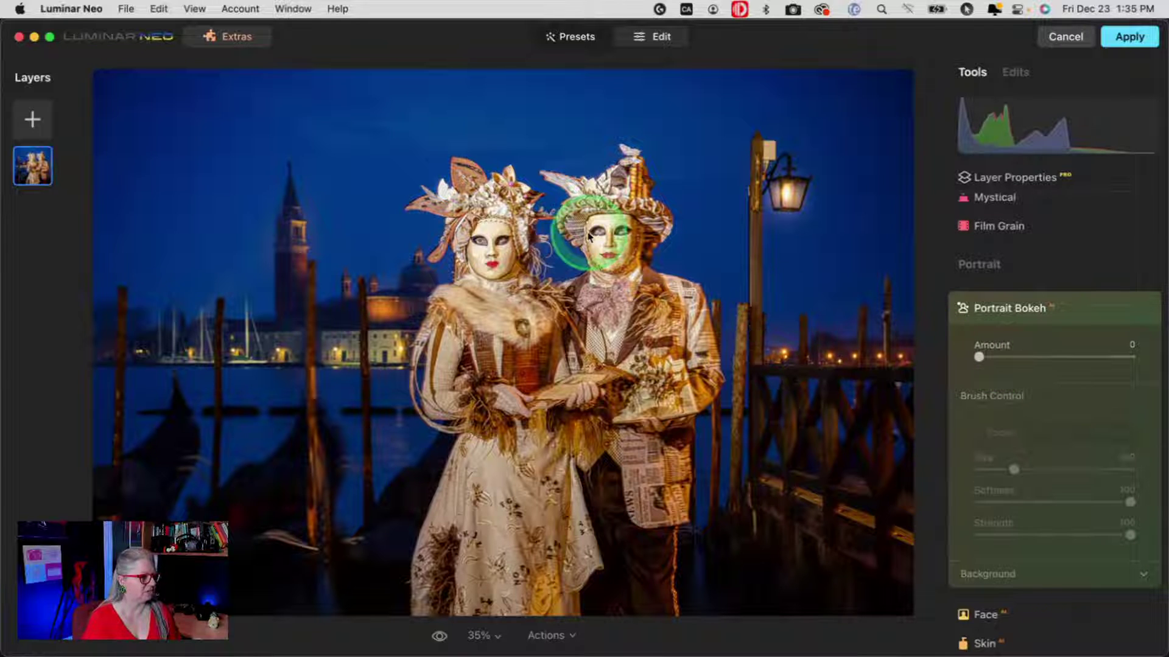
pyautogui.click(1120, 359)
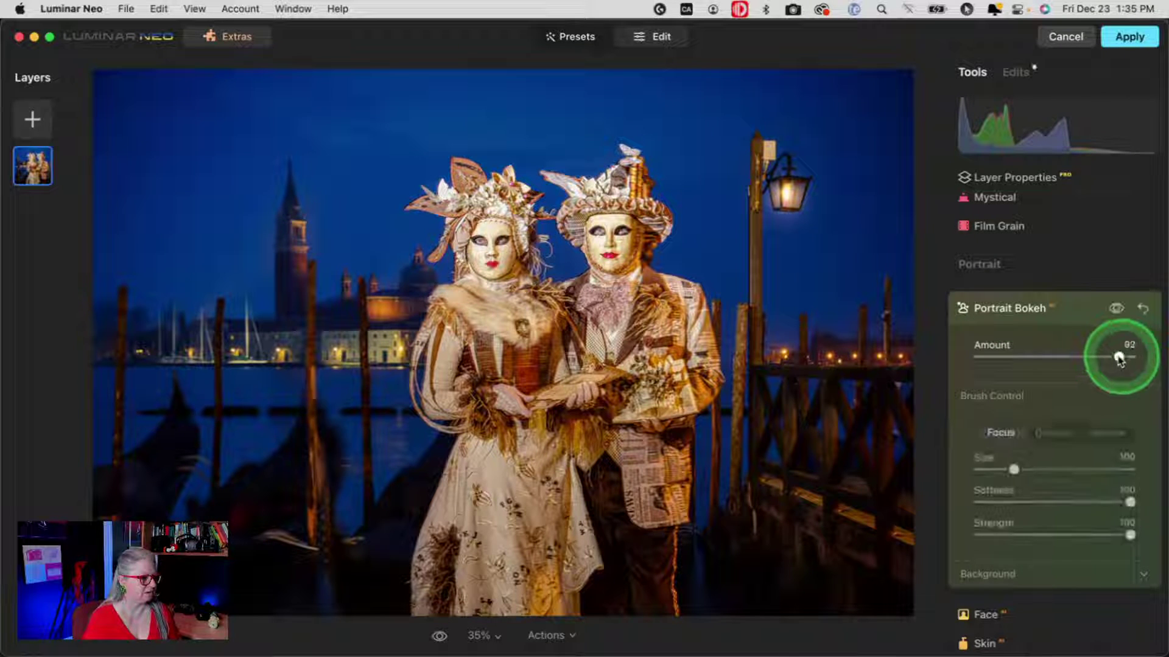
pyautogui.scroll(-2, 1057, 364)
pyautogui.click(1038, 530)
pyautogui.scroll(-4, 1042, 527)
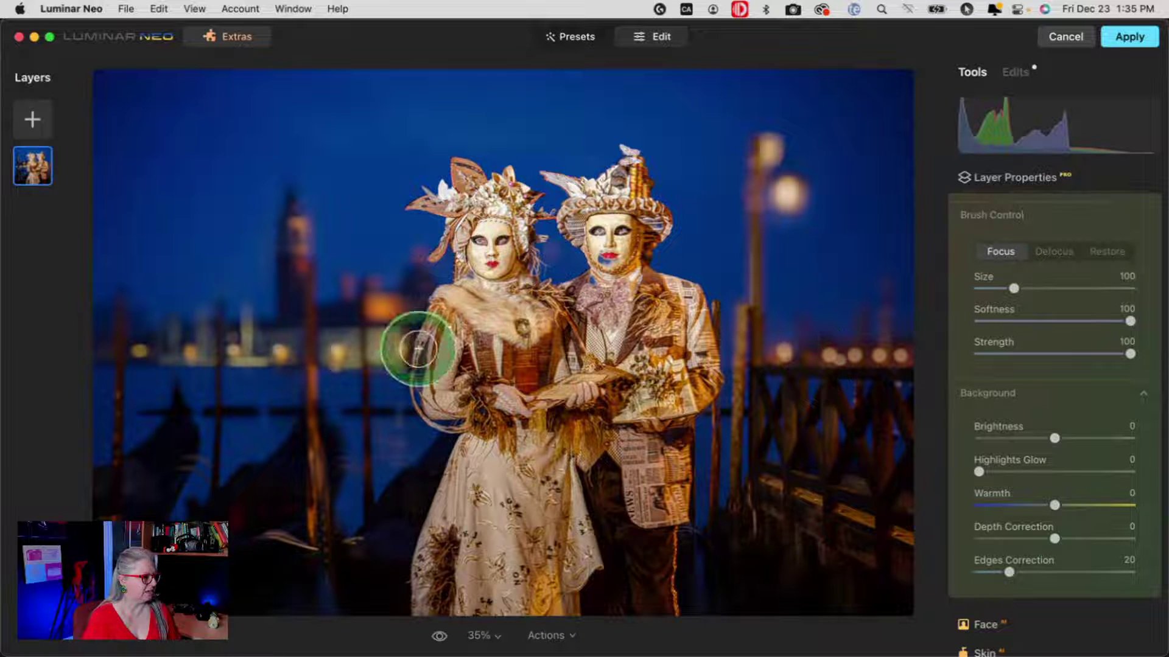
# Paint the gaps in the couple's mask with the Focus brush, reducing its size to 28, and set Depth Correction to -91.
pyautogui.moveTo(353, 365)
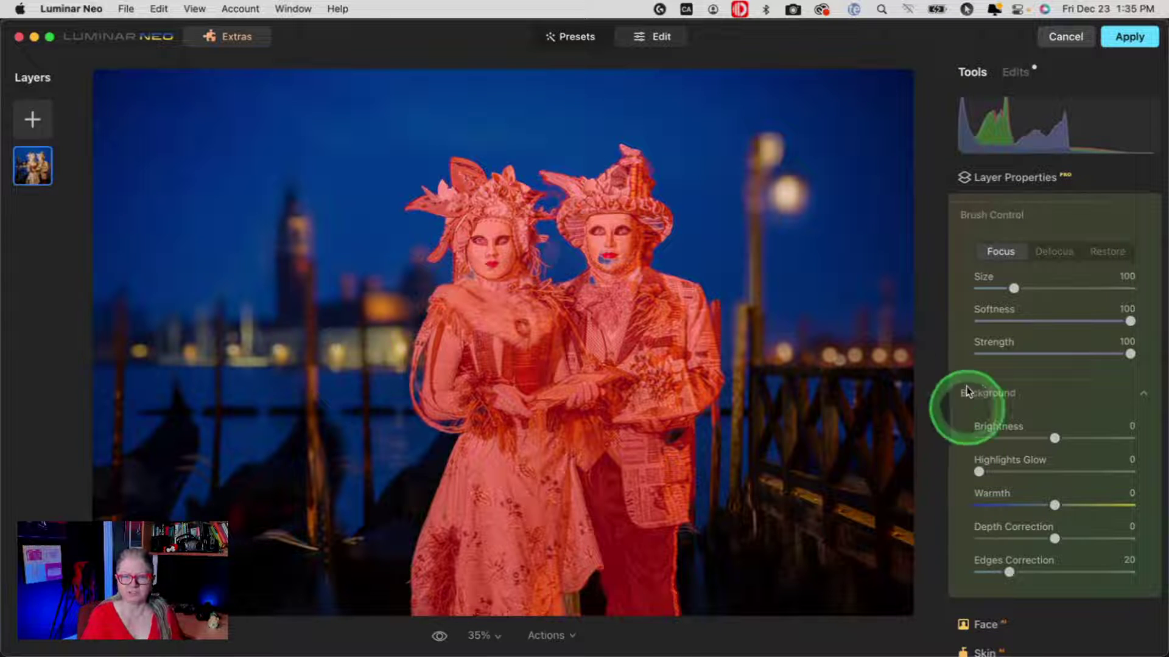
pyautogui.moveTo(429, 298)
pyautogui.mouseDown()
pyautogui.moveTo(498, 374)
pyautogui.moveTo(610, 376)
pyautogui.mouseUp()
pyautogui.press('[')
pyautogui.press('[')
pyautogui.press('[')
pyautogui.press('[')
pyautogui.press('[')
pyautogui.press('[')
pyautogui.press('[')
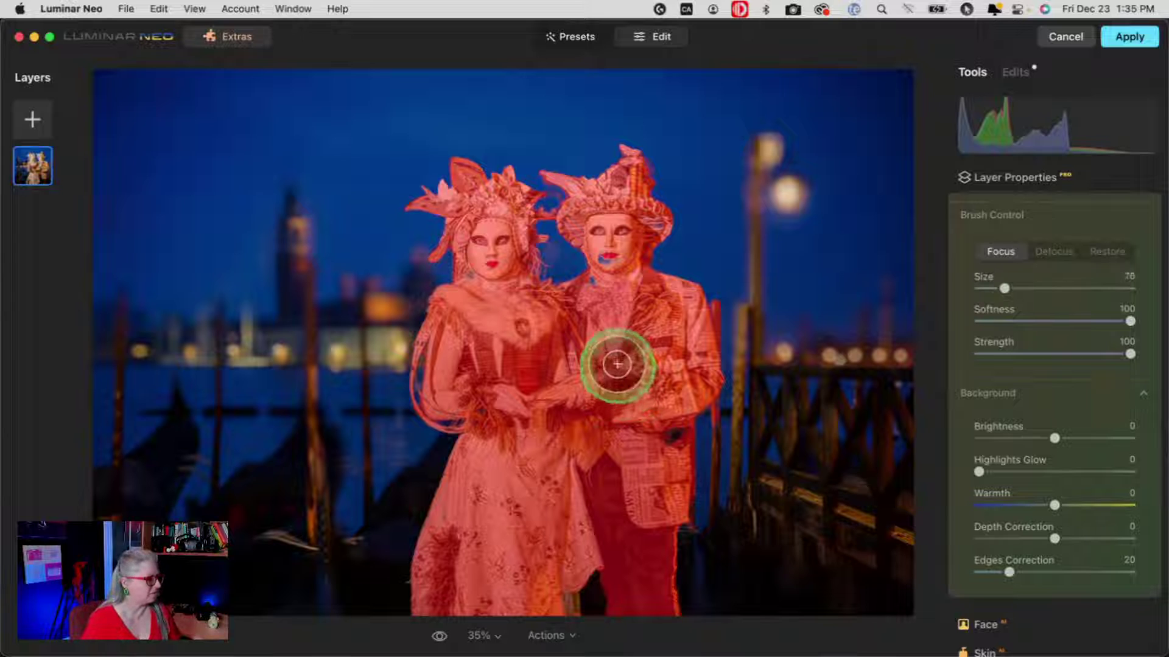
pyautogui.moveTo(588, 283)
pyautogui.mouseDown()
pyautogui.moveTo(625, 253)
pyautogui.moveTo(631, 230)
pyautogui.moveTo(653, 223)
pyautogui.moveTo(630, 354)
pyautogui.moveTo(669, 440)
pyautogui.moveTo(677, 428)
pyautogui.moveTo(540, 364)
pyautogui.moveTo(484, 265)
pyautogui.moveTo(466, 275)
pyautogui.moveTo(466, 350)
pyautogui.moveTo(430, 387)
pyautogui.mouseUp()
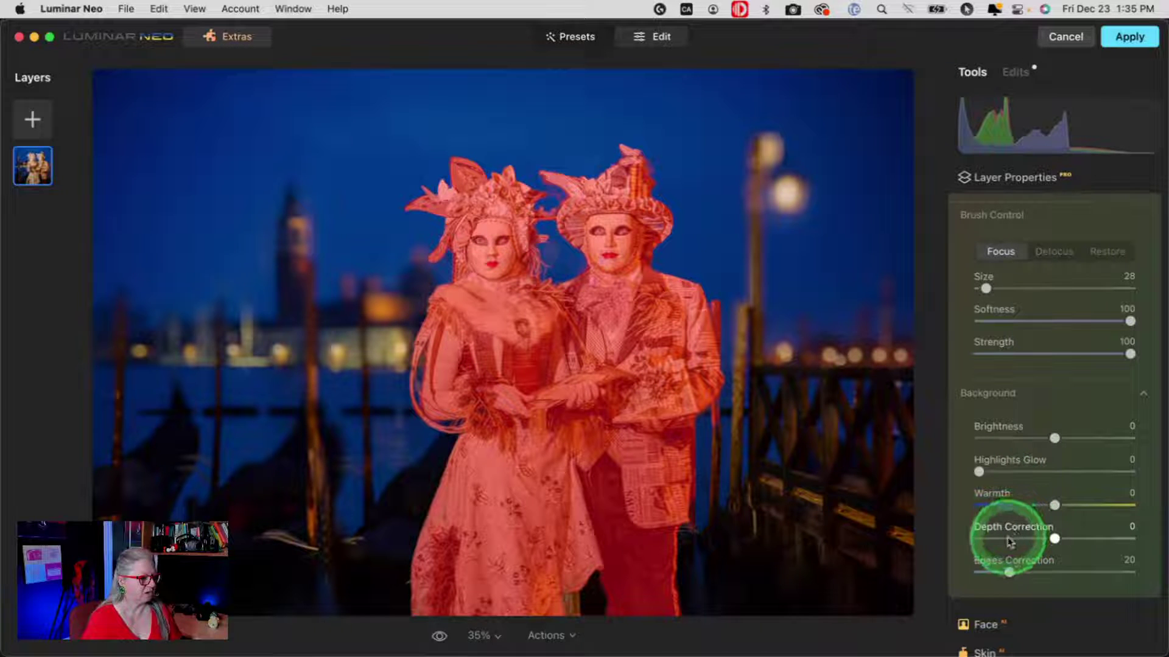
pyautogui.moveTo(1014, 544); pyautogui.dragTo(989, 543)
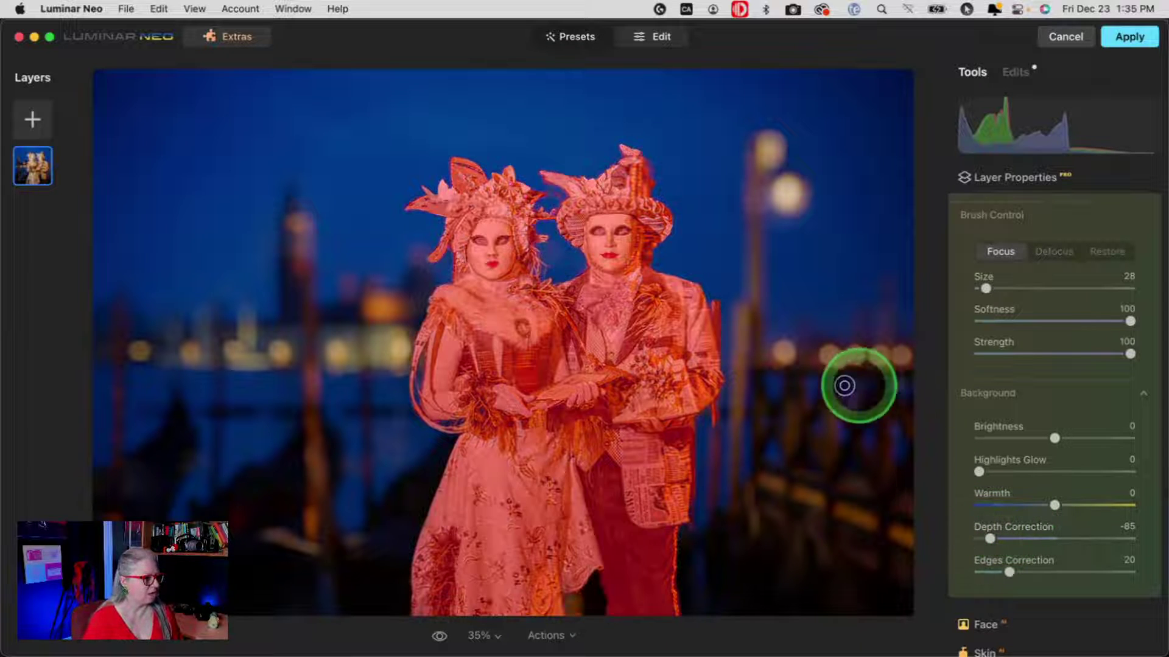
pyautogui.moveTo(990, 540); pyautogui.dragTo(984, 540)
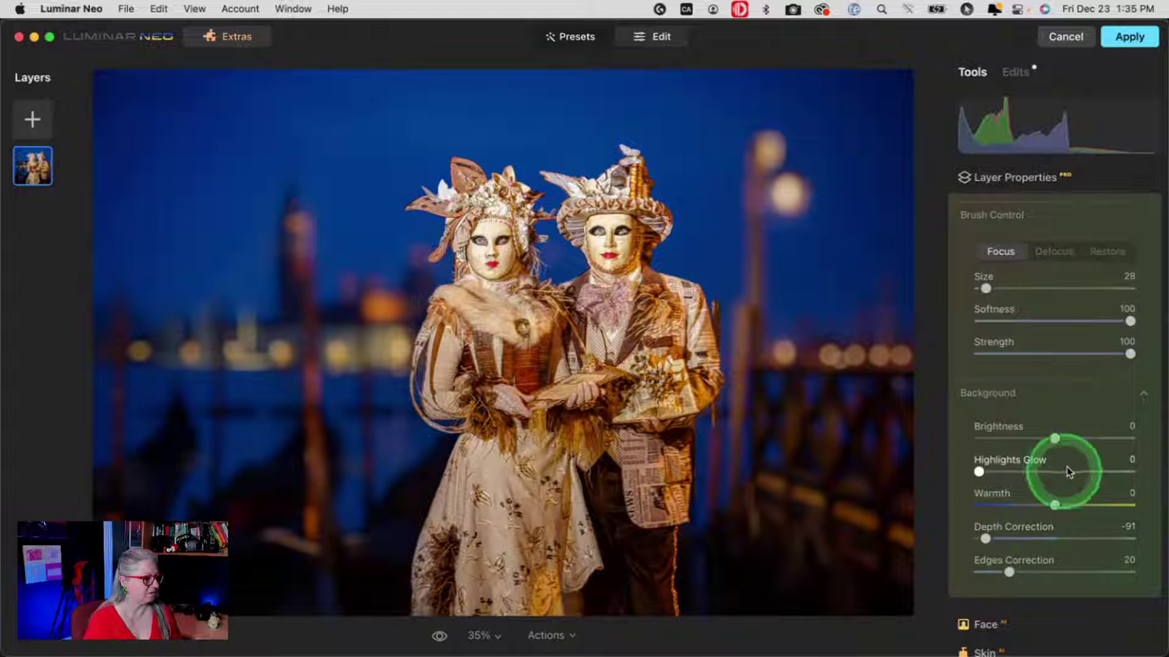
# Reset all Portrait Bokeh adjustments.
pyautogui.scroll(2, 1069, 473)
pyautogui.scroll(1, 1069, 472)
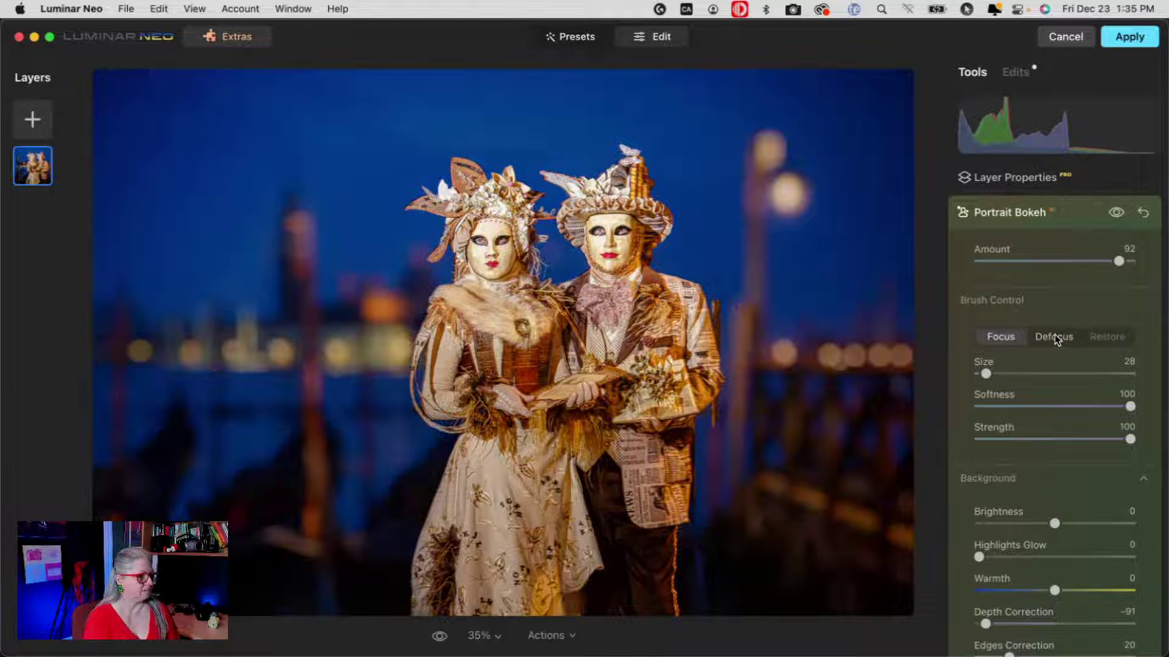
pyautogui.click(1143, 211)
# Add Magic Light to the photo with an Intensity of 69.
pyautogui.scroll(5, 1027, 412)
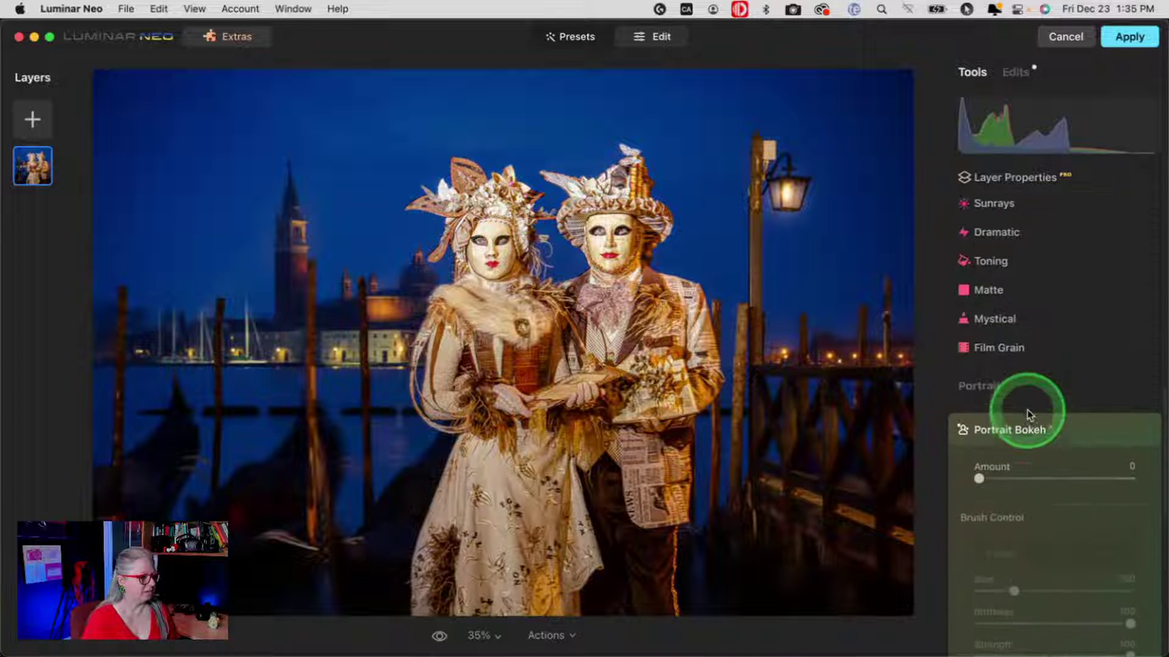
pyautogui.scroll(8, 1028, 414)
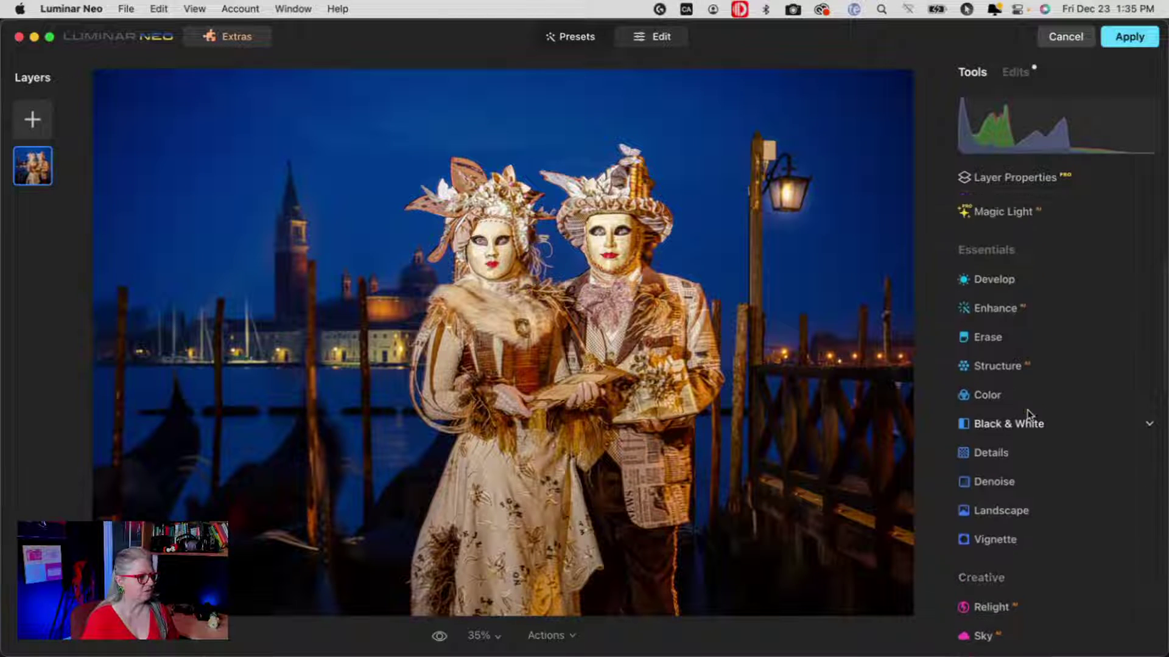
pyautogui.click(1057, 360)
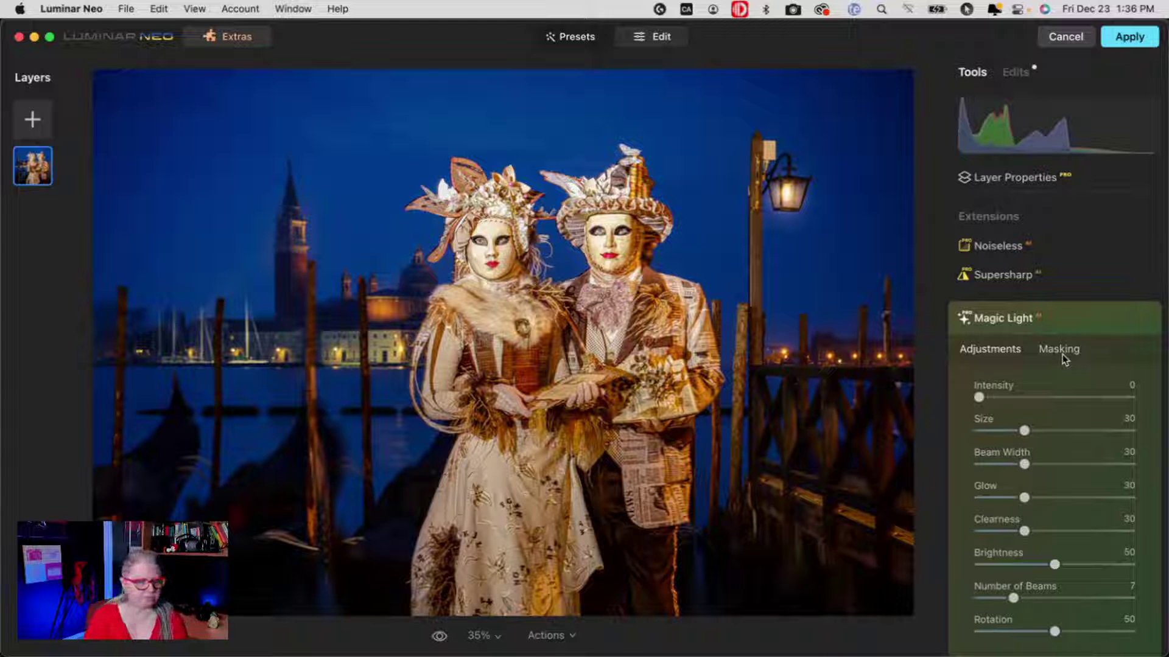
pyautogui.scroll(-2, 1062, 356)
pyautogui.click(978, 338)
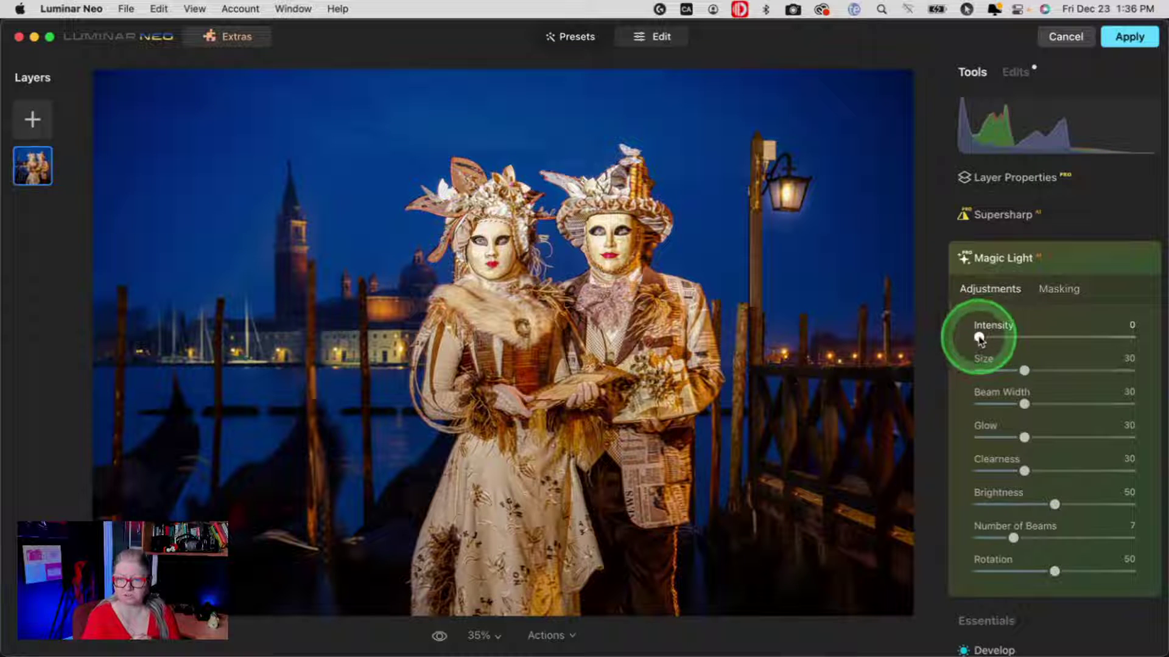
pyautogui.moveTo(978, 338); pyautogui.dragTo(1088, 337)
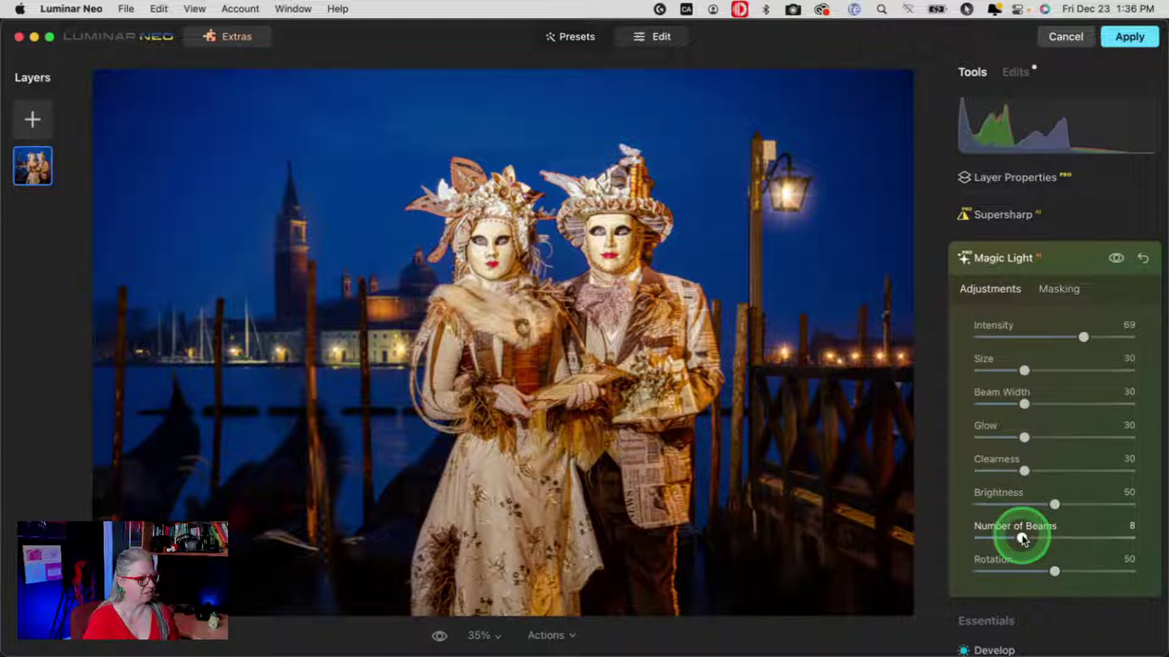
# Refine the Magic Light stars with 6 beams, a Rotation of 63 and a Clearness of 49.
pyautogui.moveTo(1054, 570)
pyautogui.mouseDown()
pyautogui.moveTo(1030, 569)
pyautogui.moveTo(1080, 563)
pyautogui.moveTo(1033, 565)
pyautogui.moveTo(1067, 569)
pyautogui.mouseUp()
pyautogui.moveTo(712, 209); pyautogui.dragTo(905, 477)
pyautogui.moveTo(1067, 572)
pyautogui.mouseDown()
pyautogui.moveTo(1090, 569)
pyautogui.moveTo(1037, 569)
pyautogui.moveTo(1062, 571)
pyautogui.mouseUp()
pyautogui.moveTo(1026, 471)
pyautogui.mouseDown()
pyautogui.moveTo(962, 471)
pyautogui.moveTo(1136, 470)
pyautogui.moveTo(1005, 470)
pyautogui.mouseUp()
pyautogui.click(394, 334)
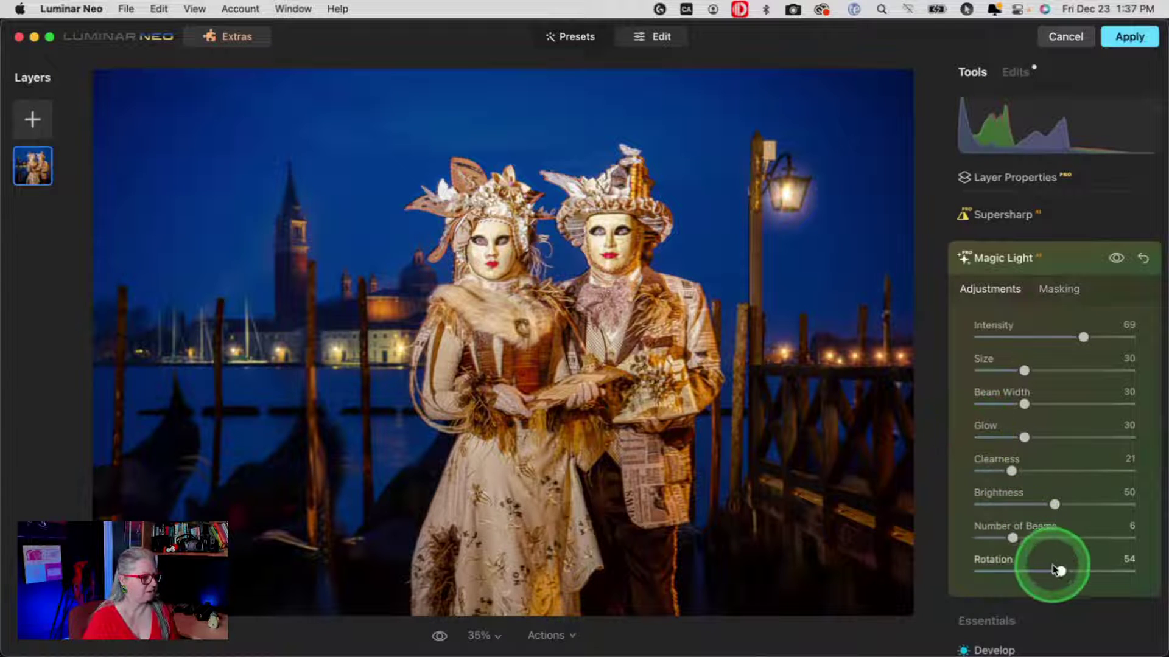
pyautogui.moveTo(1061, 571); pyautogui.dragTo(1065, 573)
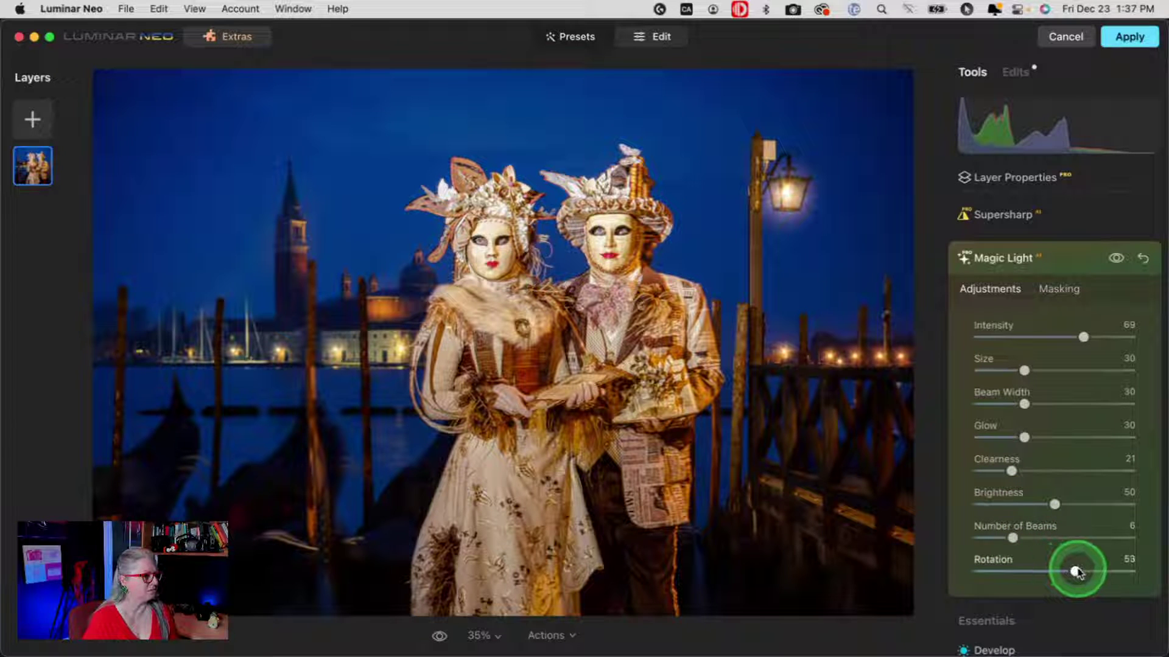
pyautogui.moveTo(1012, 474); pyautogui.dragTo(1055, 472)
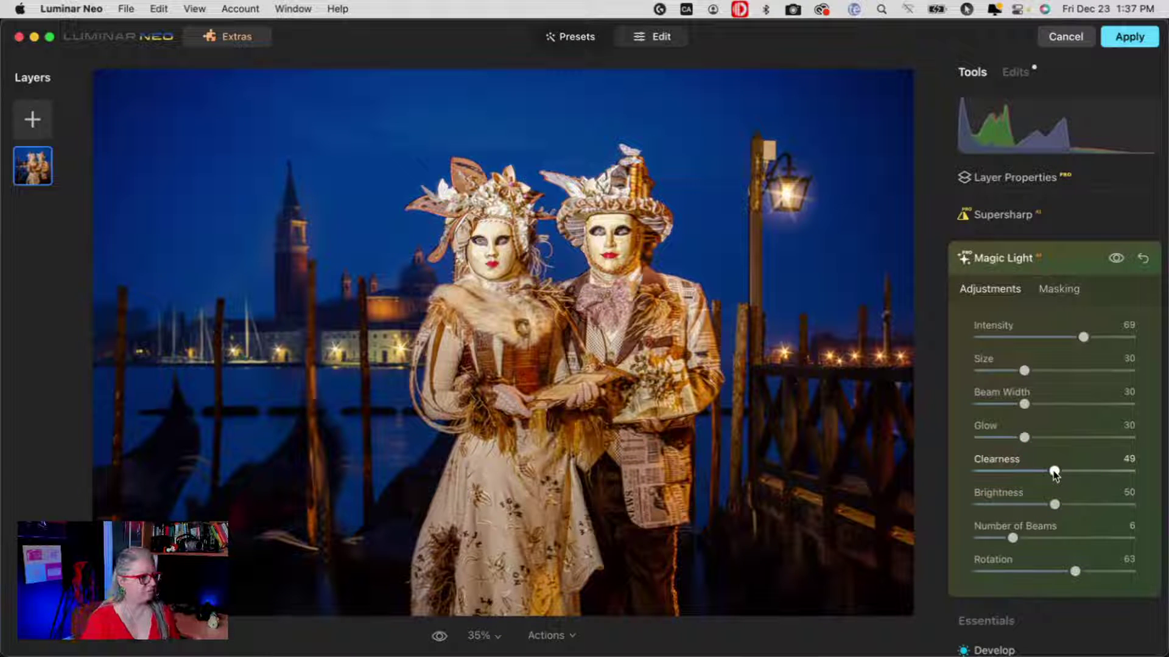
# Paint a Magic Light mask over the street lamp with the masking brush at size 100, and close the tool.
pyautogui.click(1056, 287)
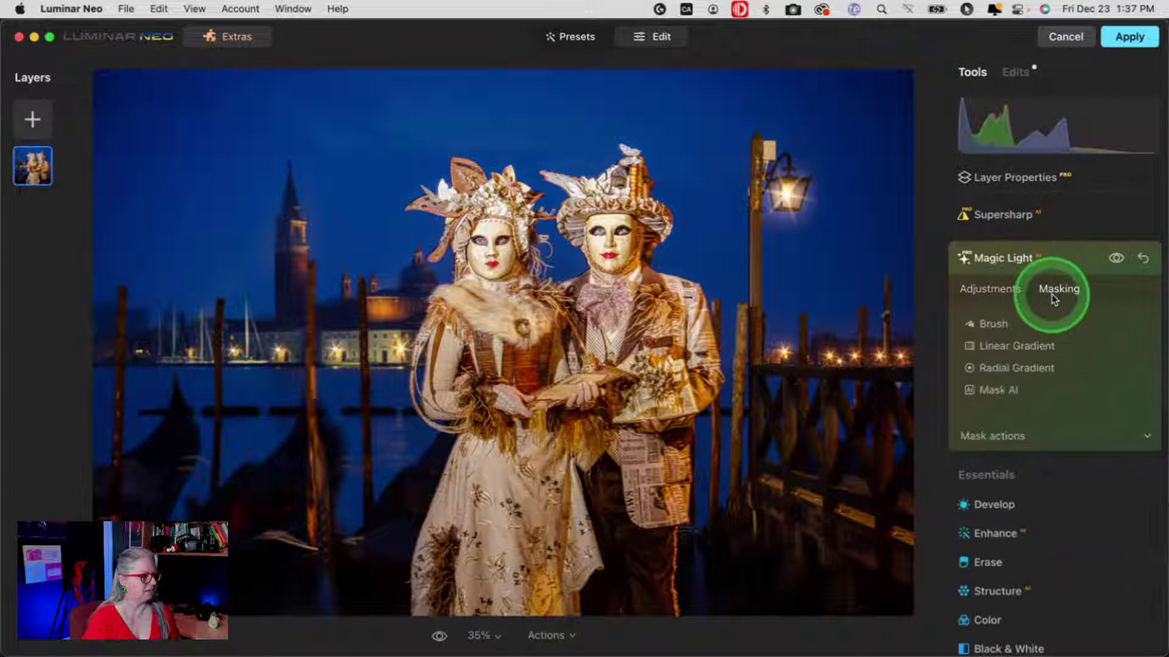
pyautogui.click(993, 324)
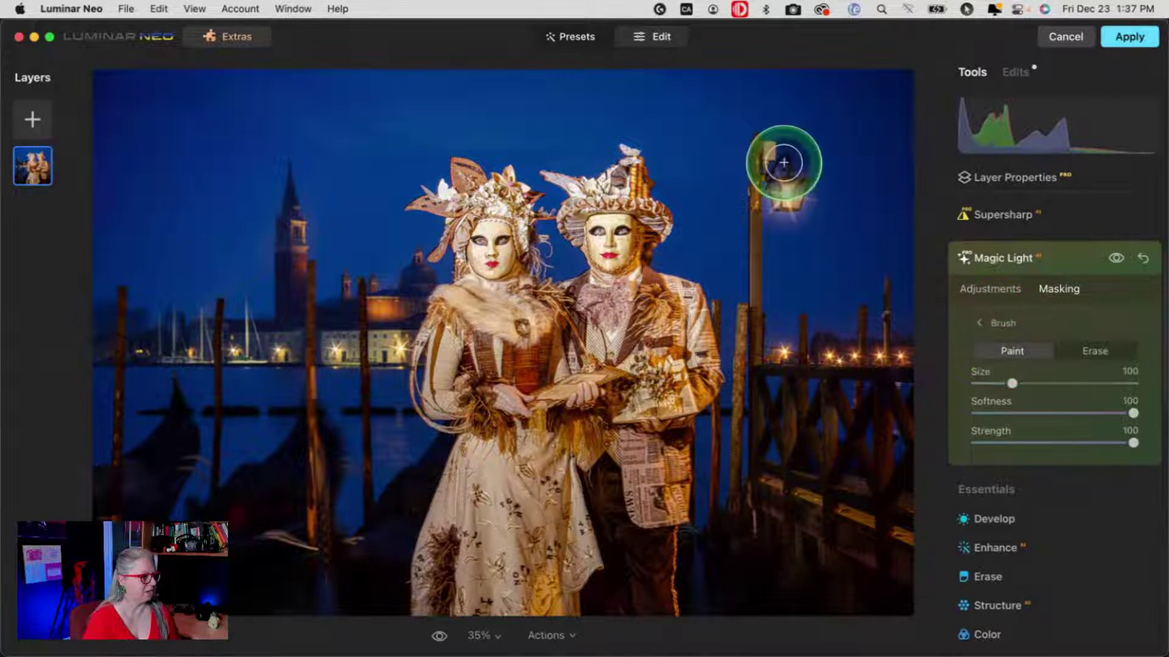
pyautogui.moveTo(809, 178)
pyautogui.mouseDown()
pyautogui.moveTo(751, 189)
pyautogui.moveTo(817, 207)
pyautogui.moveTo(788, 180)
pyautogui.mouseUp()
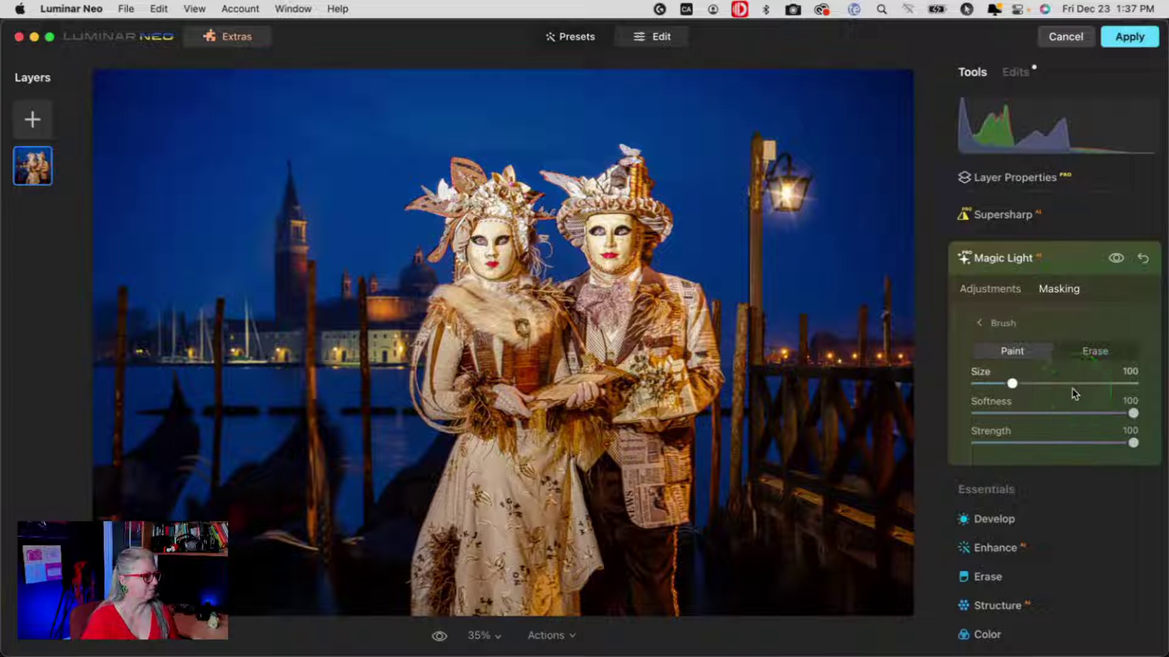
pyautogui.click(1066, 263)
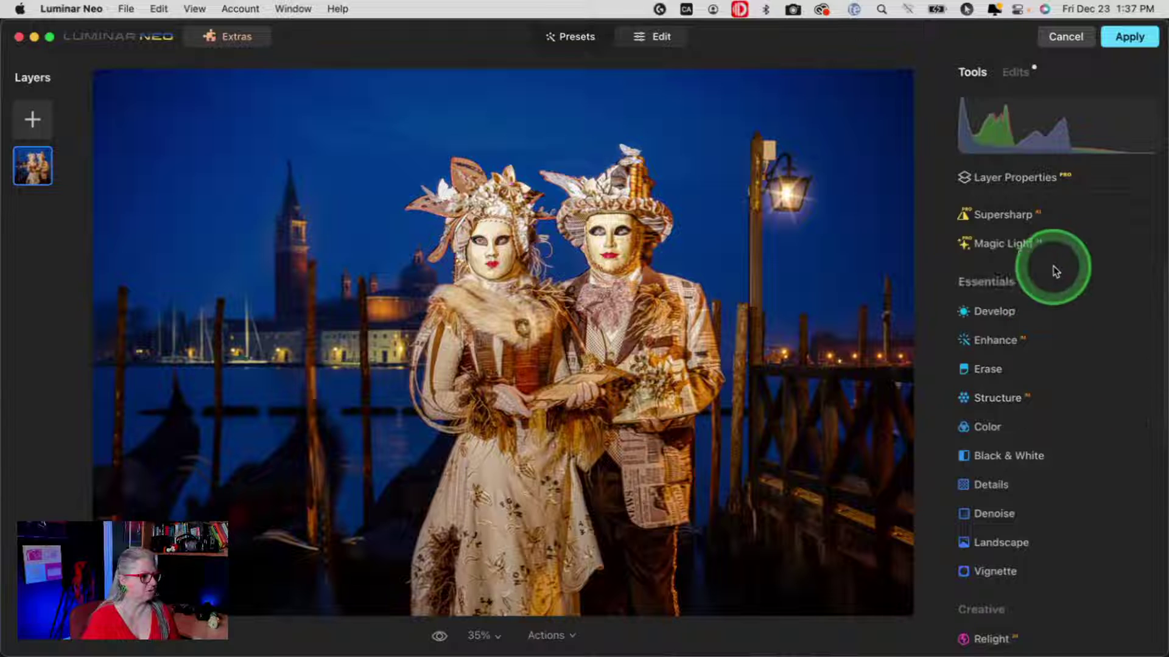
# Add a second Magic Light with Intensity 74, Clearness 19, Size 45 and 8 beams.
pyautogui.click(1056, 247)
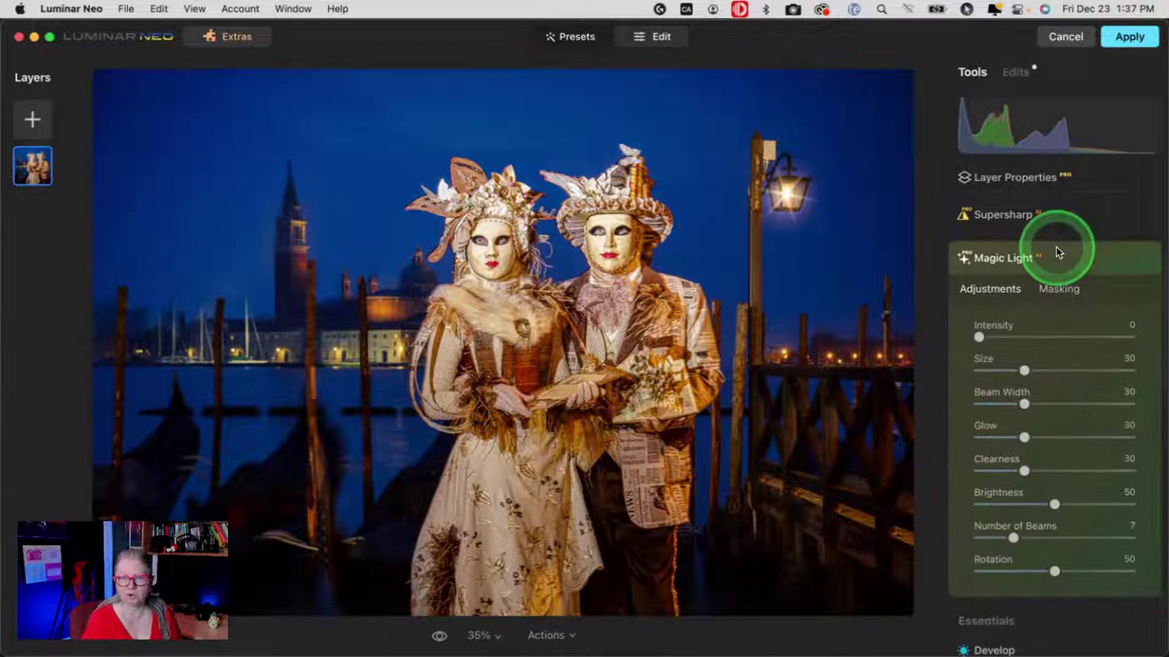
pyautogui.click(1092, 337)
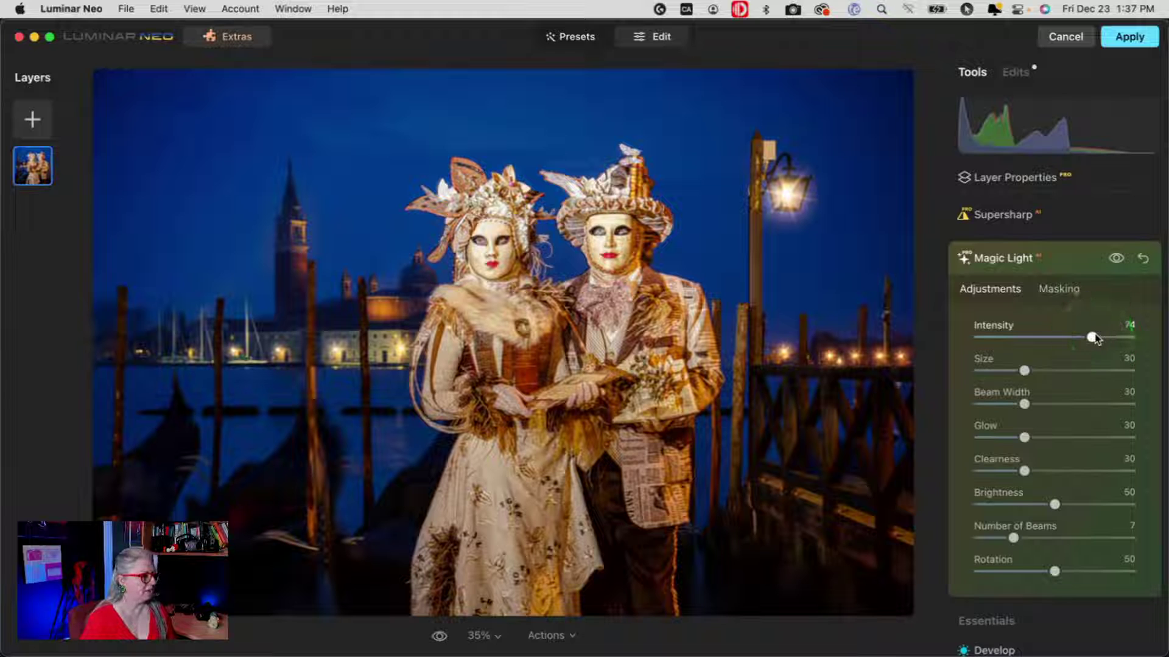
pyautogui.moveTo(1024, 471); pyautogui.dragTo(1012, 471)
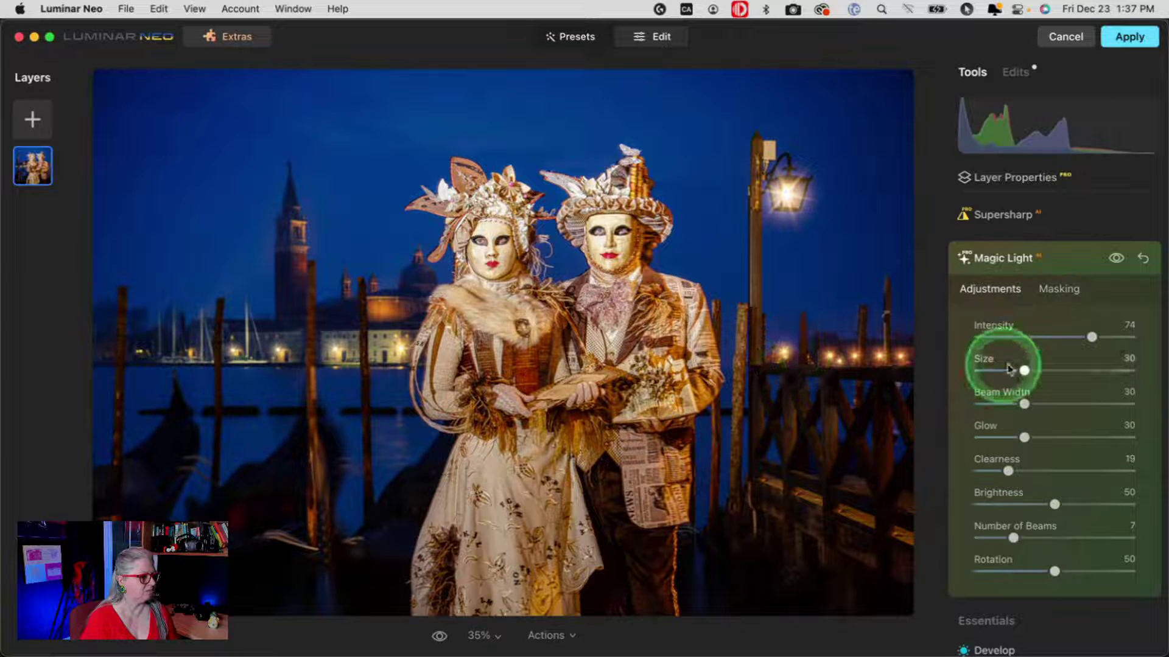
pyautogui.moveTo(1024, 370); pyautogui.dragTo(1048, 371)
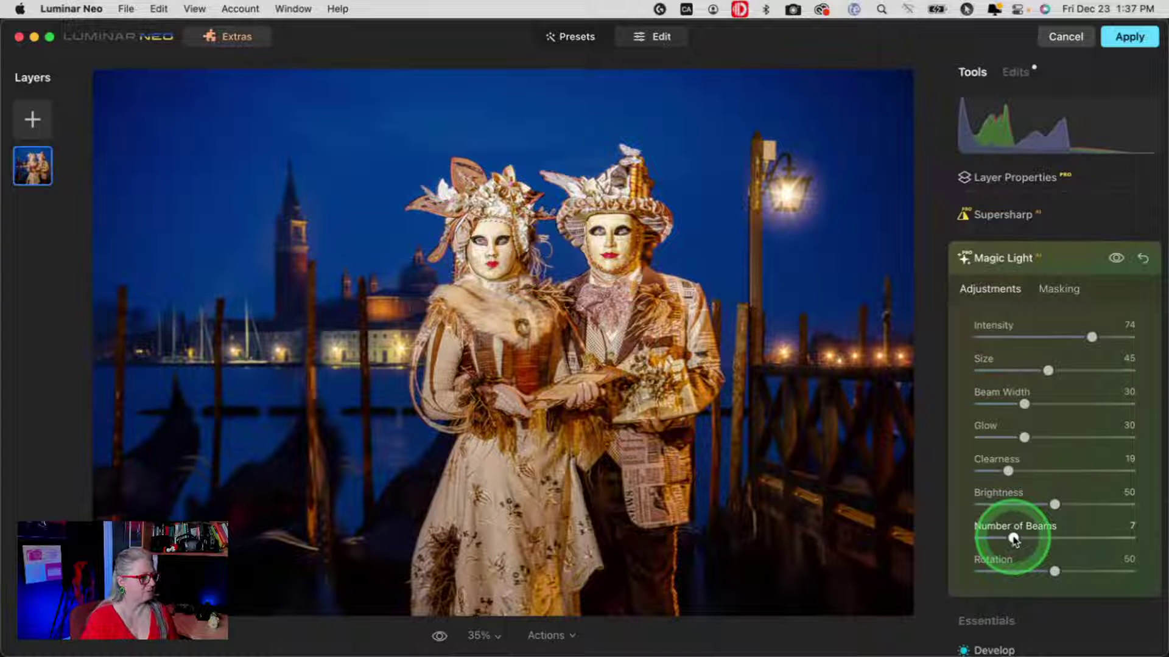
pyautogui.moveTo(1014, 539); pyautogui.dragTo(1012, 539)
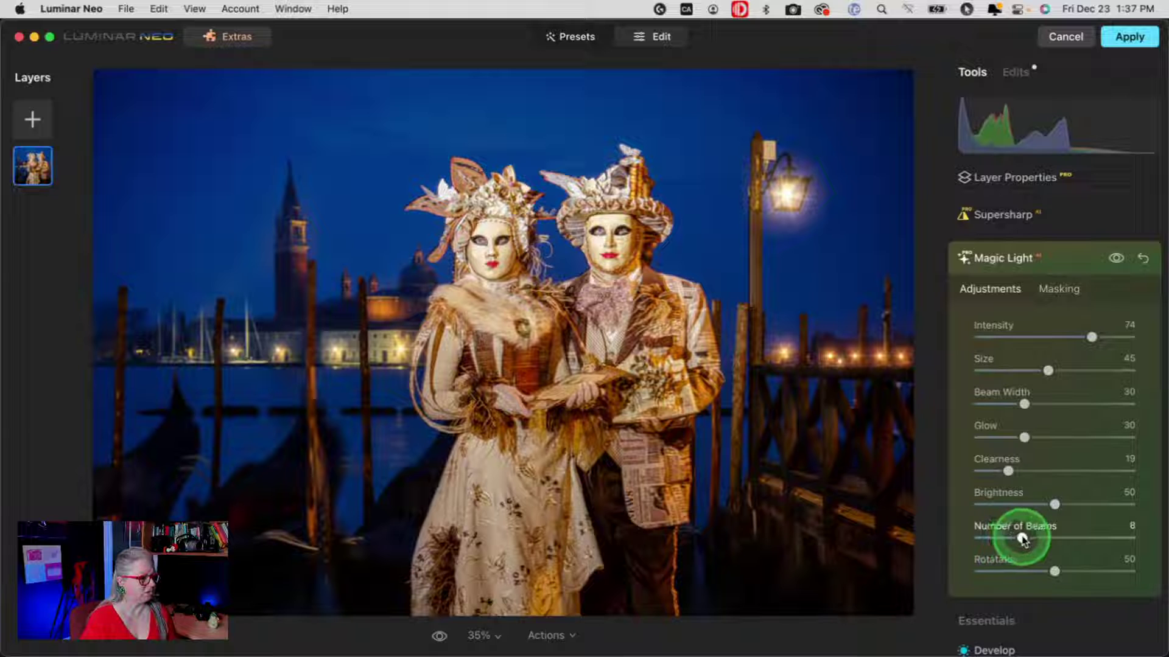
# Refine the second Magic Light with Brightness 69, Glow 76, Clearness 15, Size 55, Beam Width 31 and Rotation 54.
pyautogui.moveTo(1054, 505); pyautogui.dragTo(1084, 504)
pyautogui.moveTo(1008, 471); pyautogui.dragTo(1102, 436)
pyautogui.moveTo(1024, 404); pyautogui.dragTo(1062, 370)
pyautogui.moveTo(1054, 571); pyautogui.dragTo(1063, 573)
# Erase the second Magic Light around the street lamp with the size 100 masking brush, and compare the effect on and off.
pyautogui.click(1056, 289)
pyautogui.click(981, 328)
pyautogui.click(1093, 350)
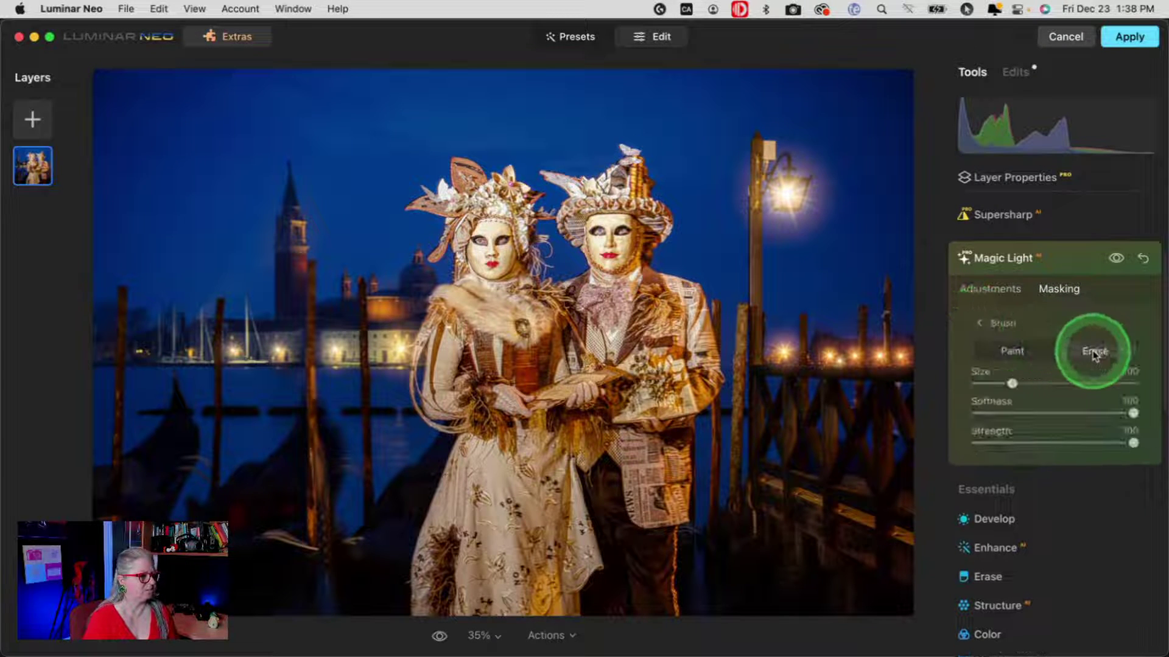
pyautogui.moveTo(821, 175)
pyautogui.mouseDown()
pyautogui.moveTo(814, 191)
pyautogui.moveTo(772, 151)
pyautogui.moveTo(814, 159)
pyautogui.moveTo(759, 180)
pyautogui.moveTo(775, 104)
pyautogui.mouseUp()
pyautogui.click(1004, 325)
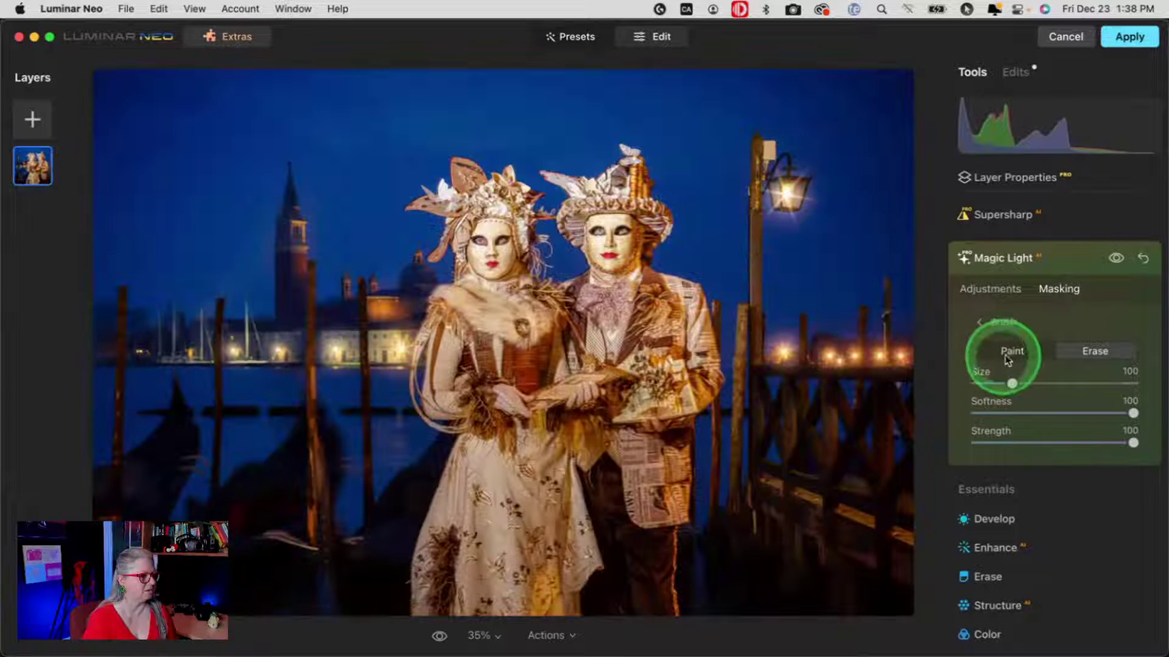
pyautogui.click(1031, 346)
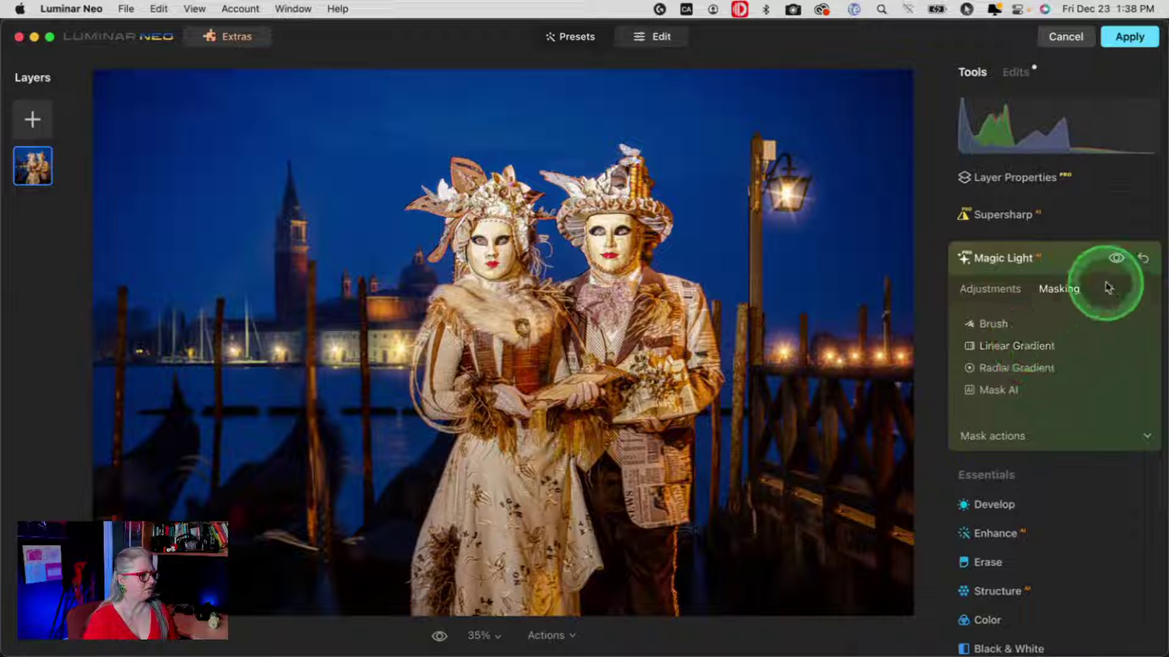
pyautogui.click(1116, 259)
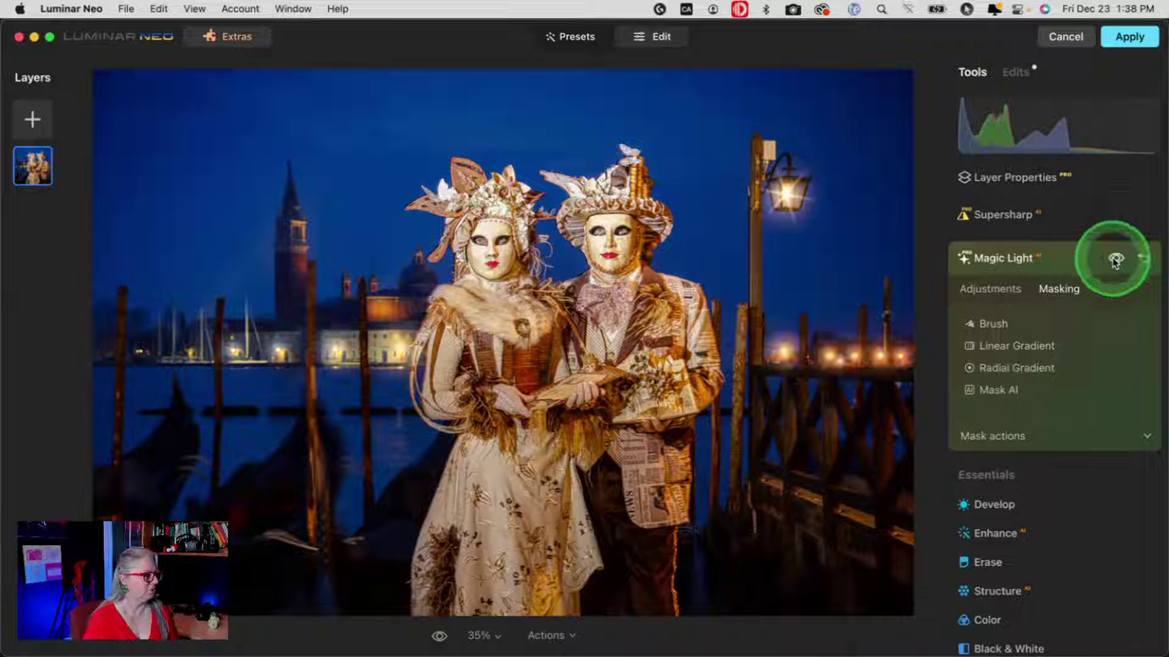
pyautogui.click(1116, 259)
# Adjust the second Magic Light to Glow 78, Intensity 44 and Clearness 21, comparing the photo with and without the effect.
pyautogui.click(1006, 291)
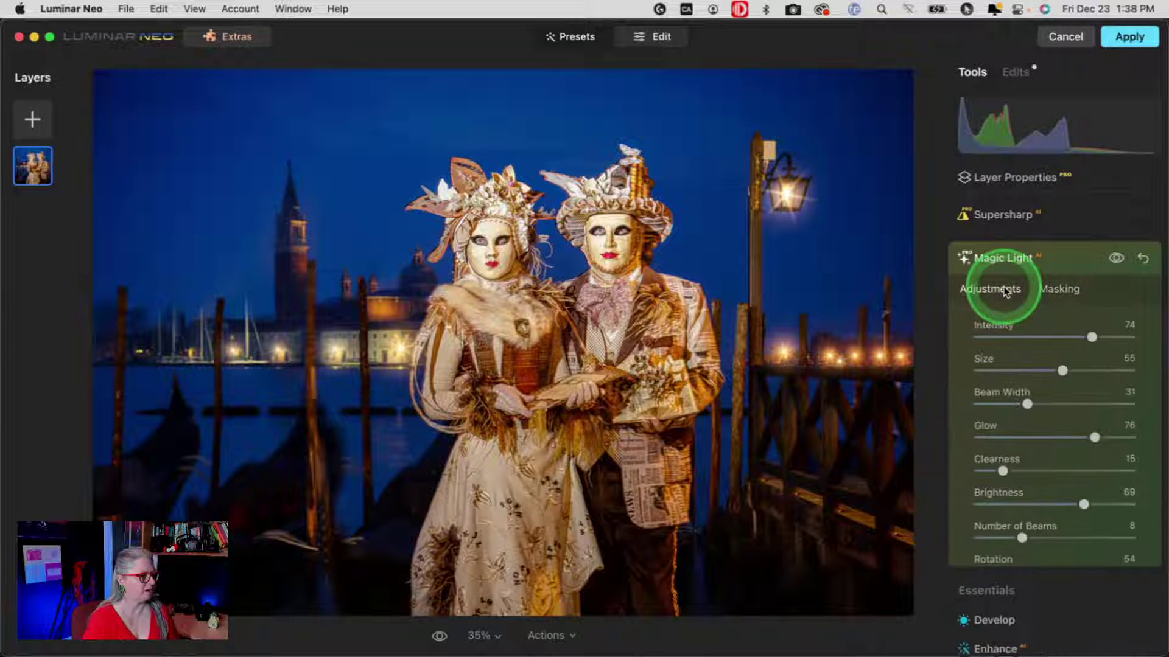
pyautogui.moveTo(1093, 438); pyautogui.dragTo(1097, 437)
pyautogui.moveTo(1092, 340); pyautogui.dragTo(1045, 339)
pyautogui.click(1116, 258)
pyautogui.click(1116, 259)
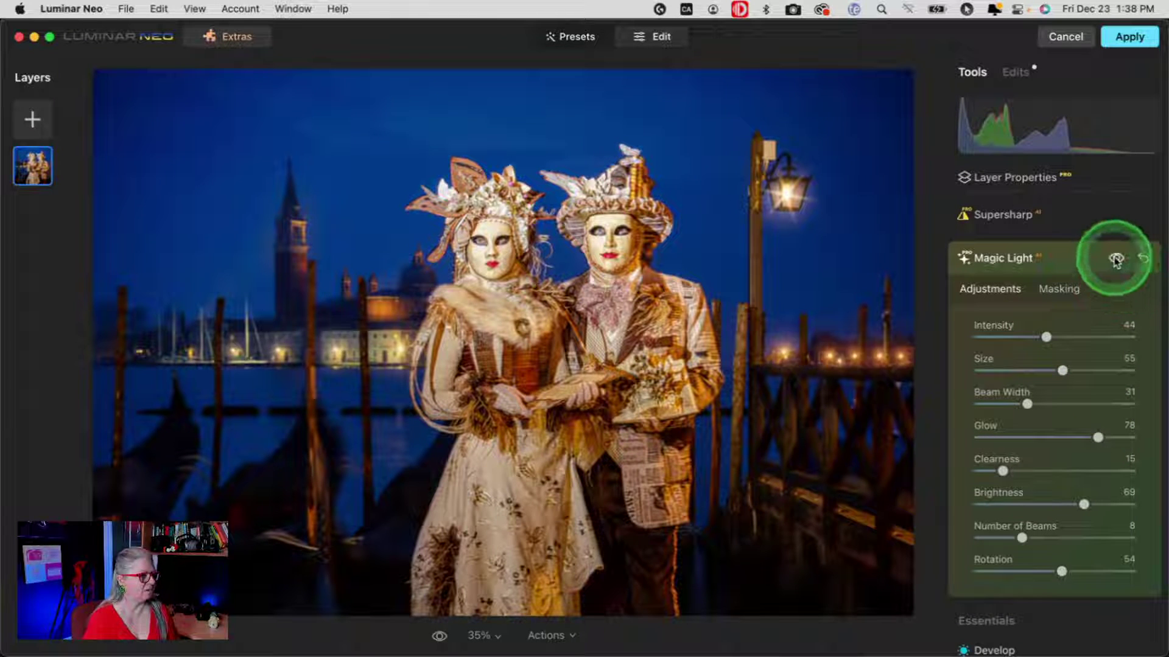
pyautogui.click(1116, 258)
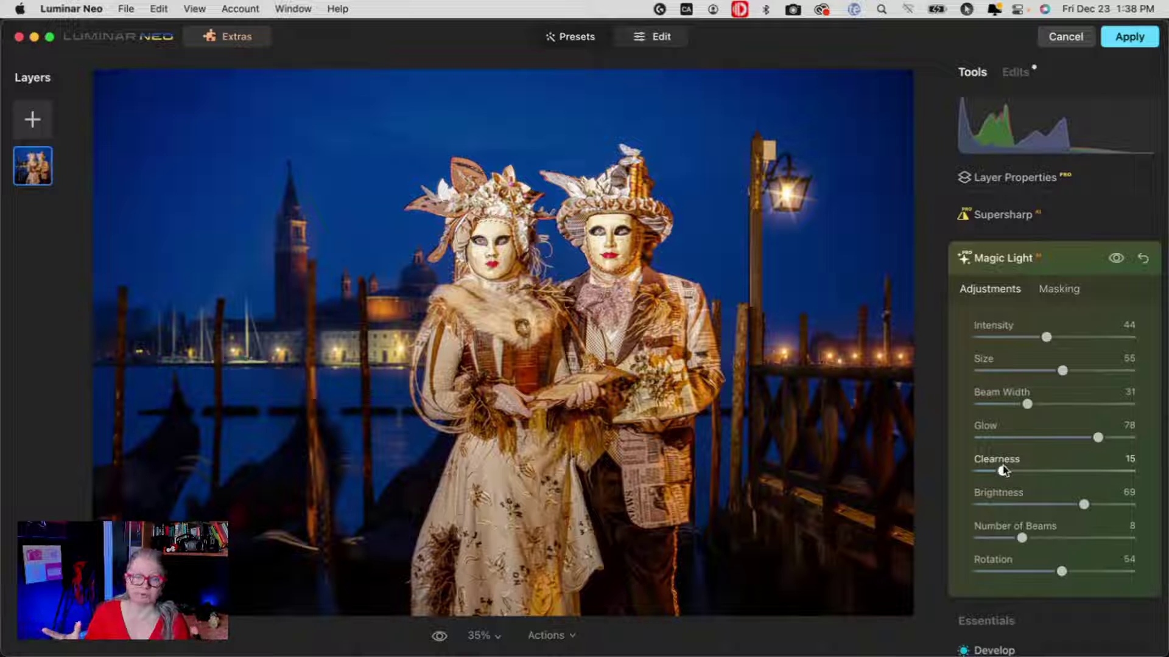
pyautogui.moveTo(1003, 470)
pyautogui.mouseDown()
pyautogui.moveTo(1122, 468)
pyautogui.moveTo(1011, 469)
pyautogui.mouseUp()
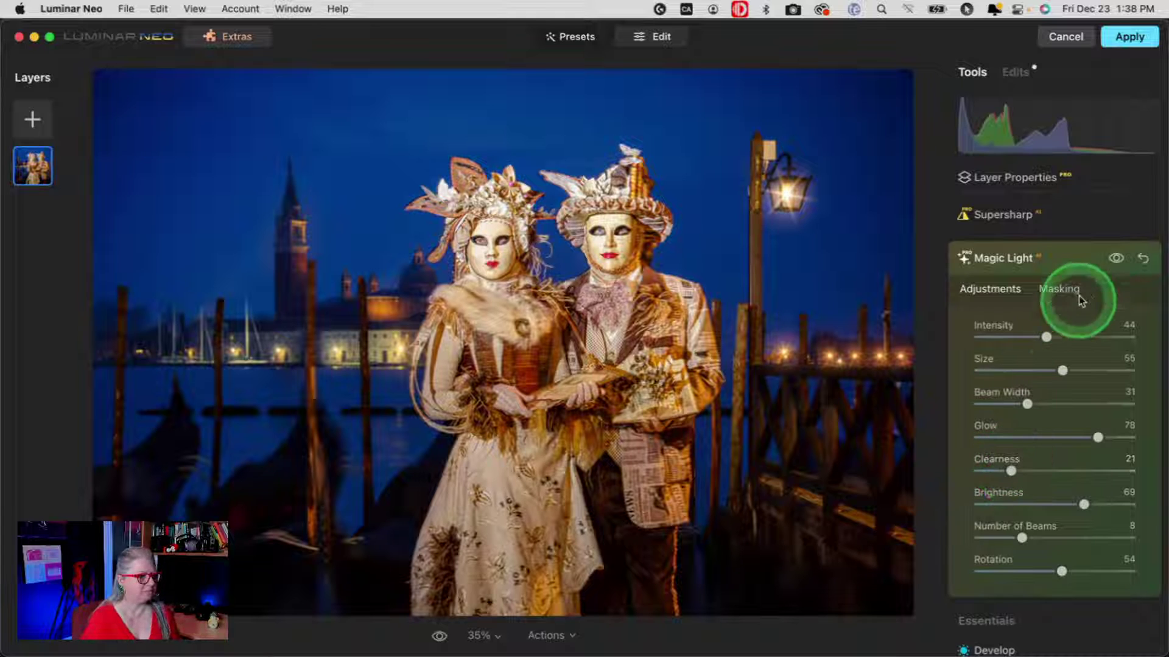
# Close Magic Light and apply the Luminar Neo edits to the Photoshop layer.
pyautogui.click(1063, 261)
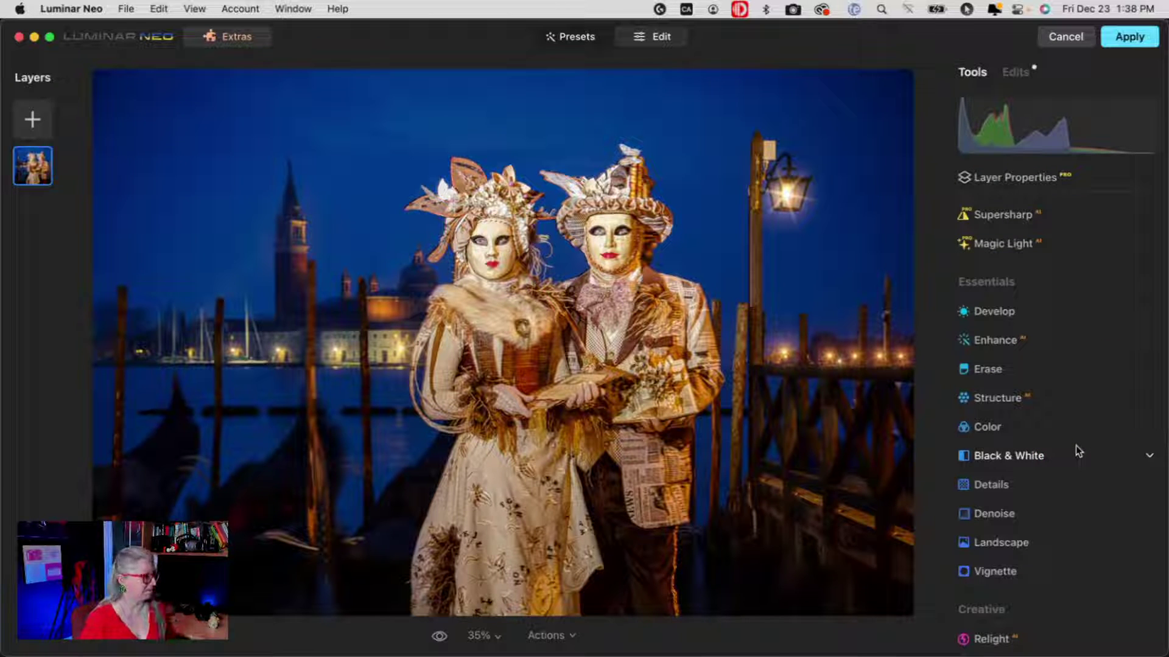
pyautogui.click(1131, 40)
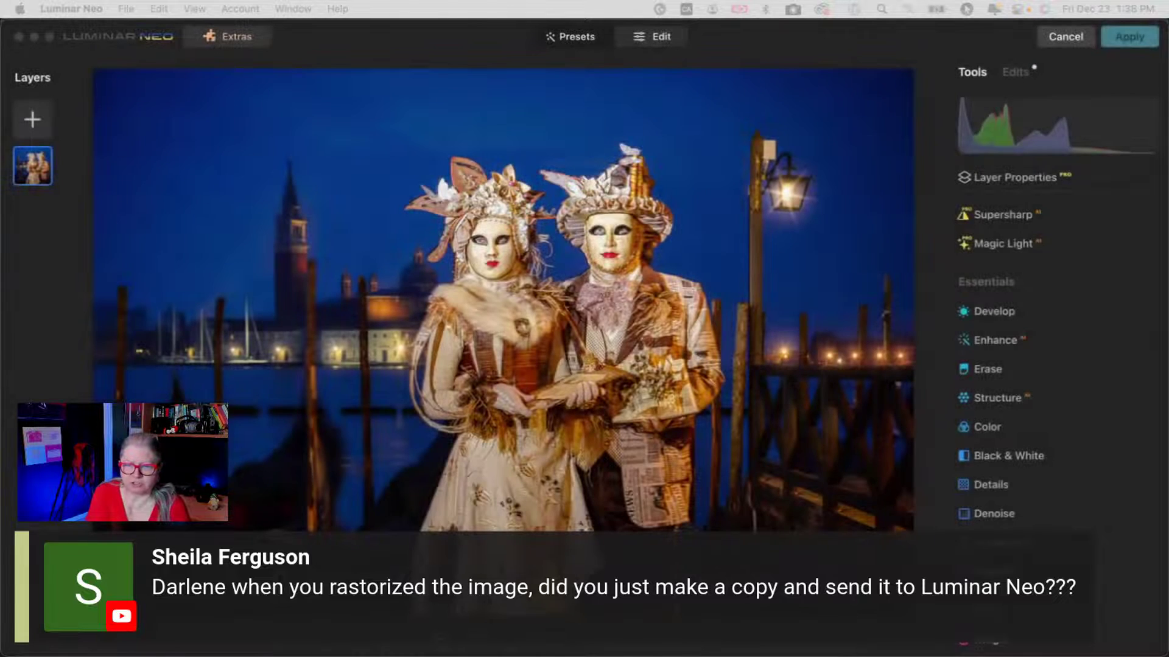
pyautogui.click(1129, 36)
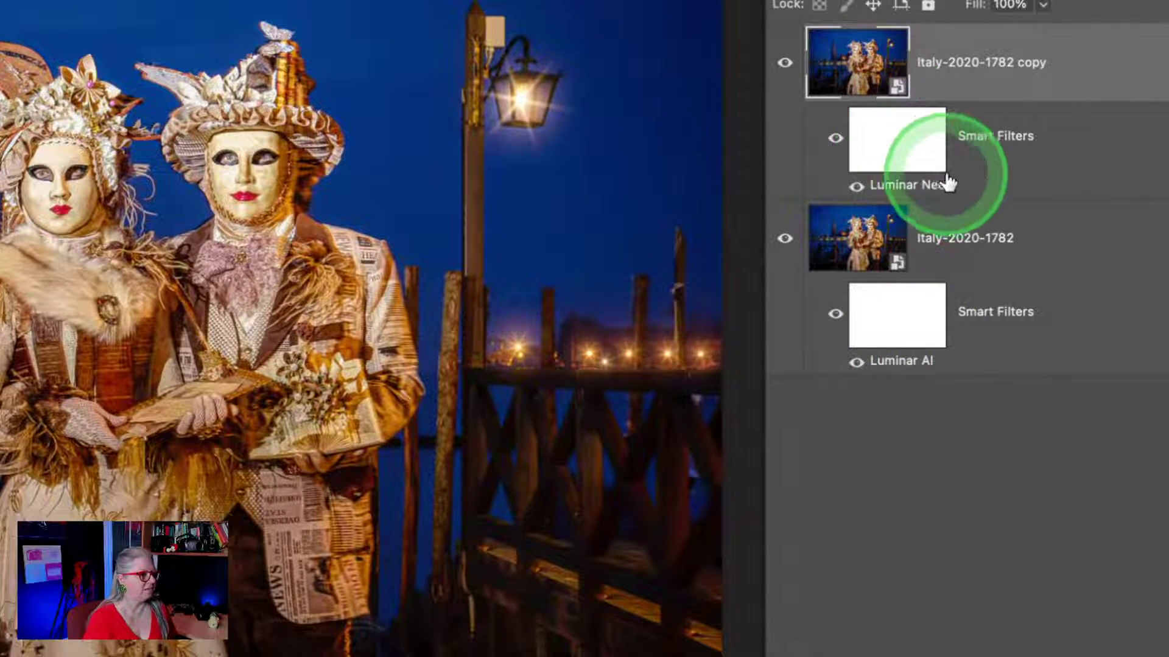
# Reopen the Luminar Neo smart filter on the Italy-2020-1782 copy layer and view its list of applied edits.
pyautogui.doubleClick(912, 193)
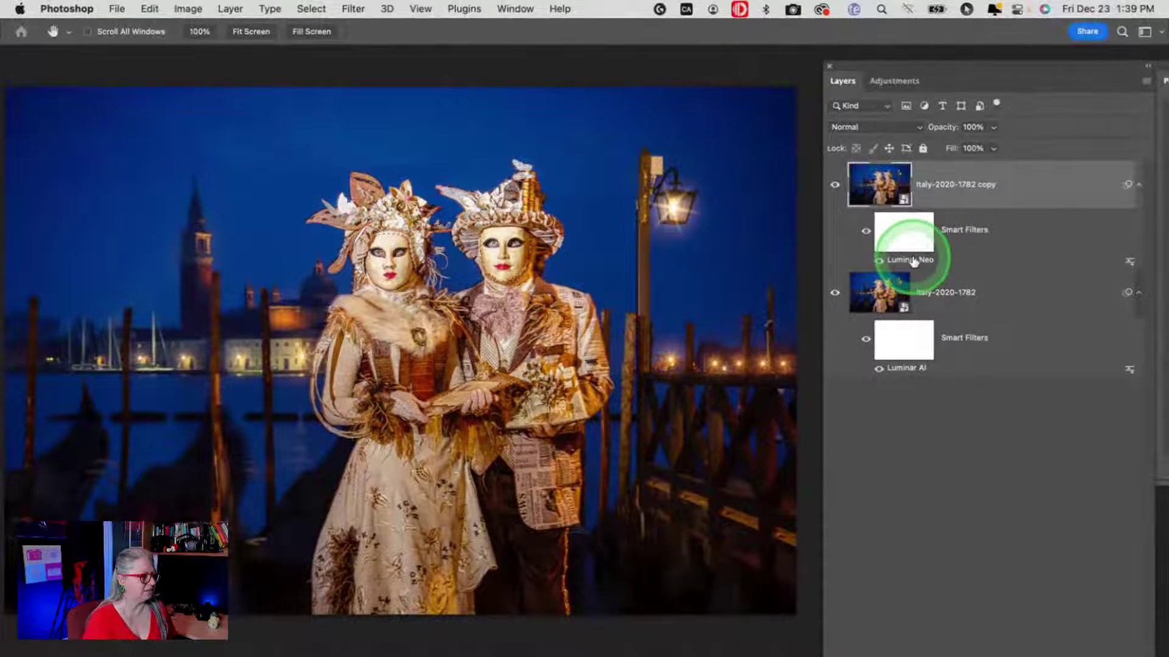
pyautogui.click(910, 260)
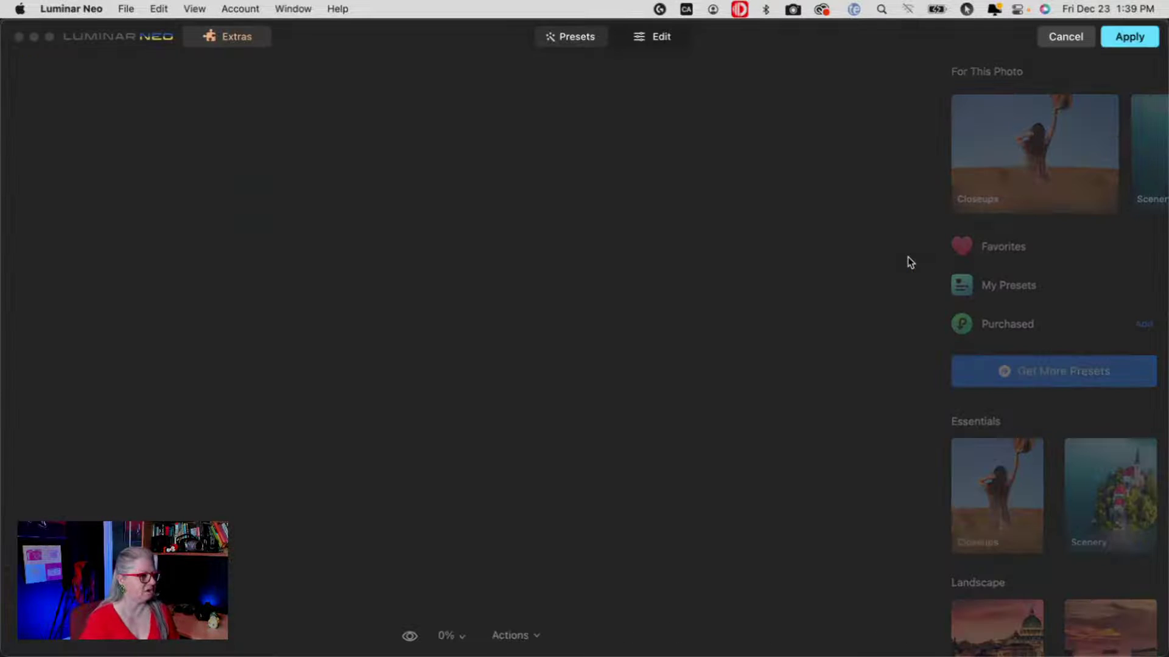
pyautogui.click(909, 262)
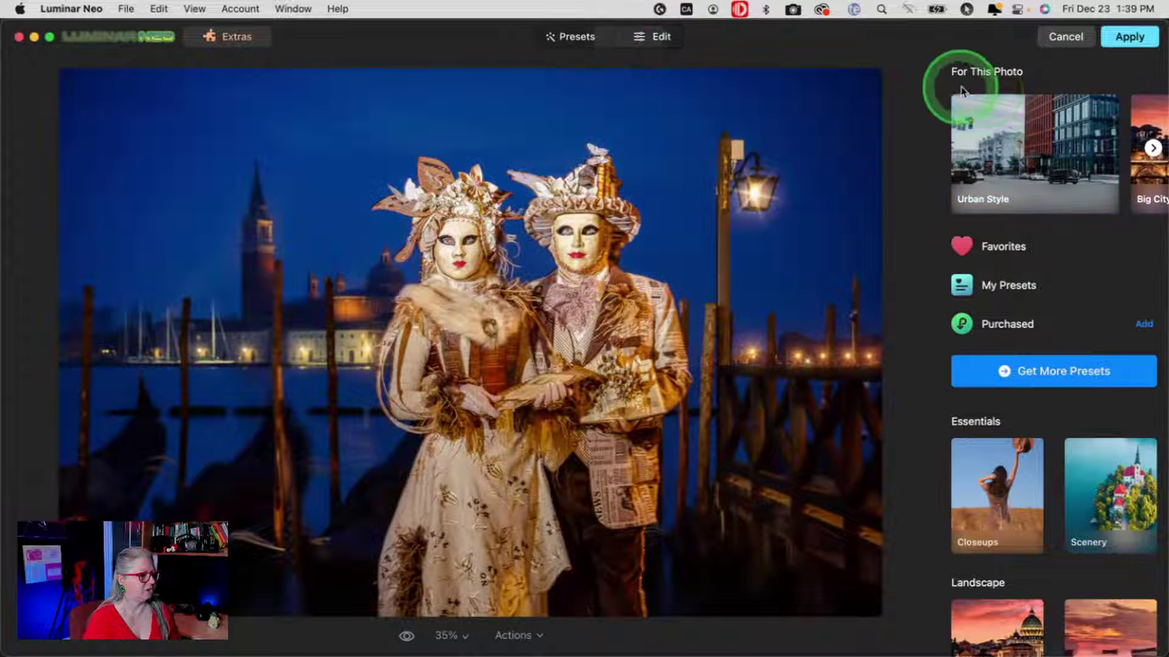
pyautogui.click(677, 39)
pyautogui.click(1010, 73)
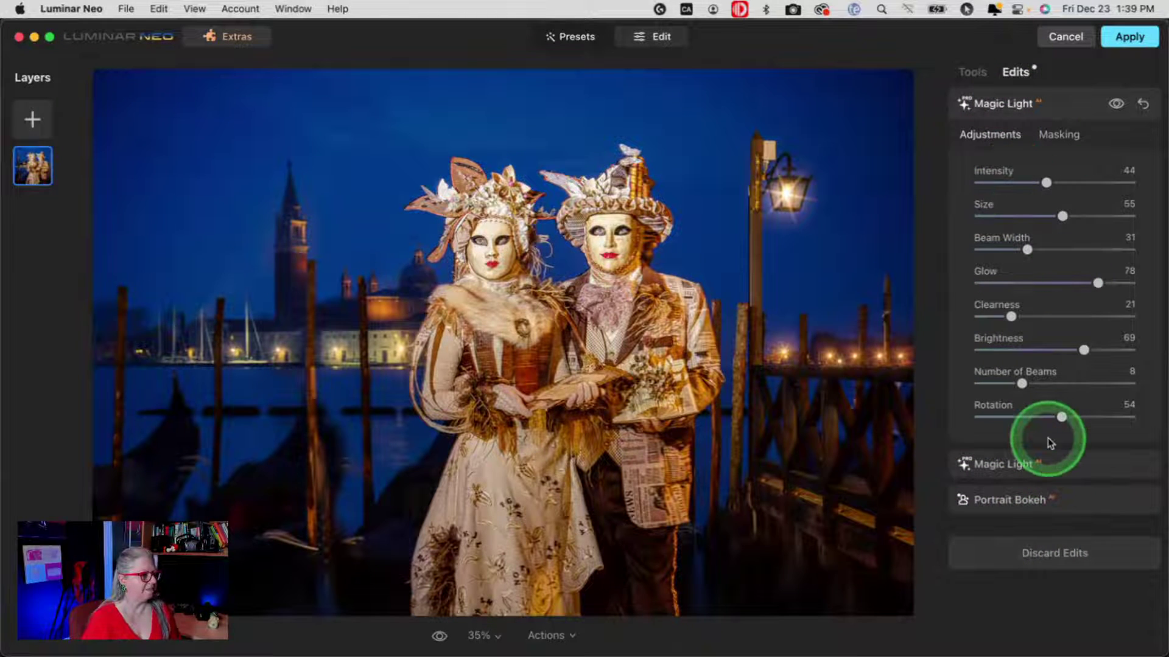
# Show the mask of the earlier Magic Light edit, and quit Luminar Neo without applying changes.
pyautogui.click(1067, 472)
pyautogui.click(1058, 170)
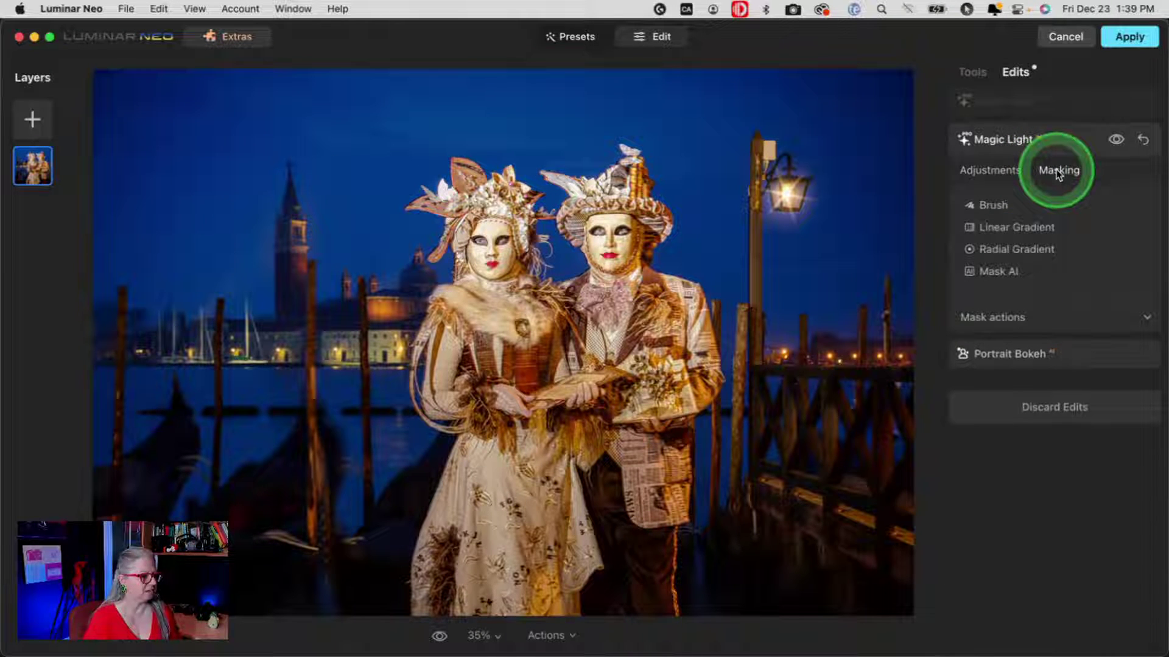
pyautogui.click(1022, 318)
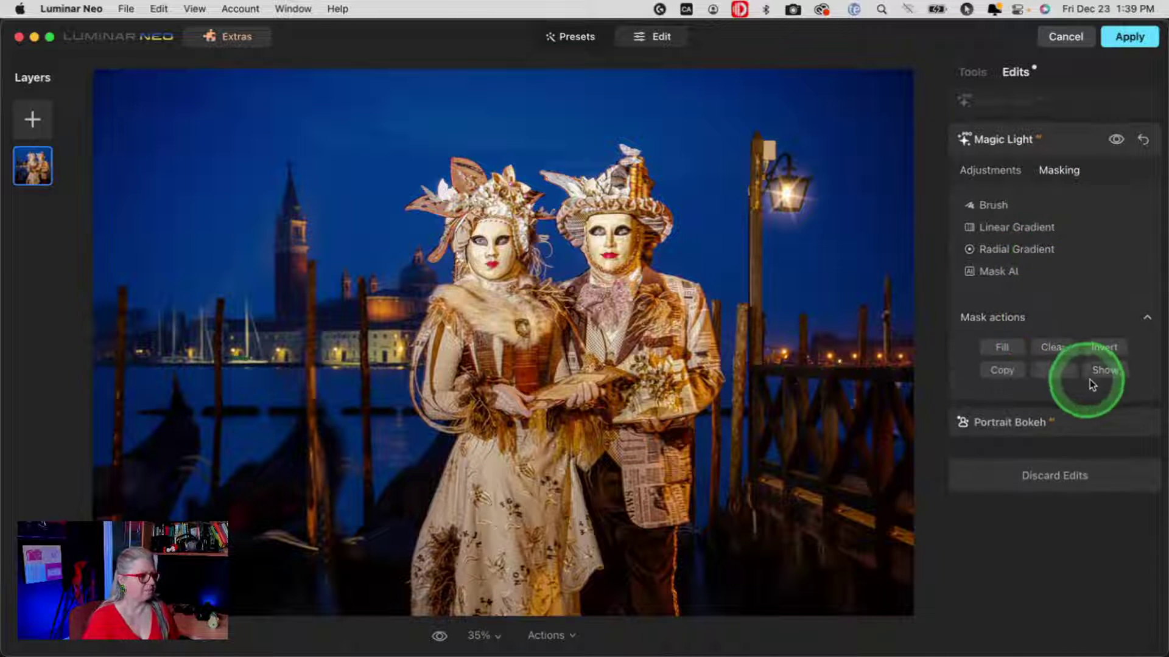
pyautogui.click(1103, 372)
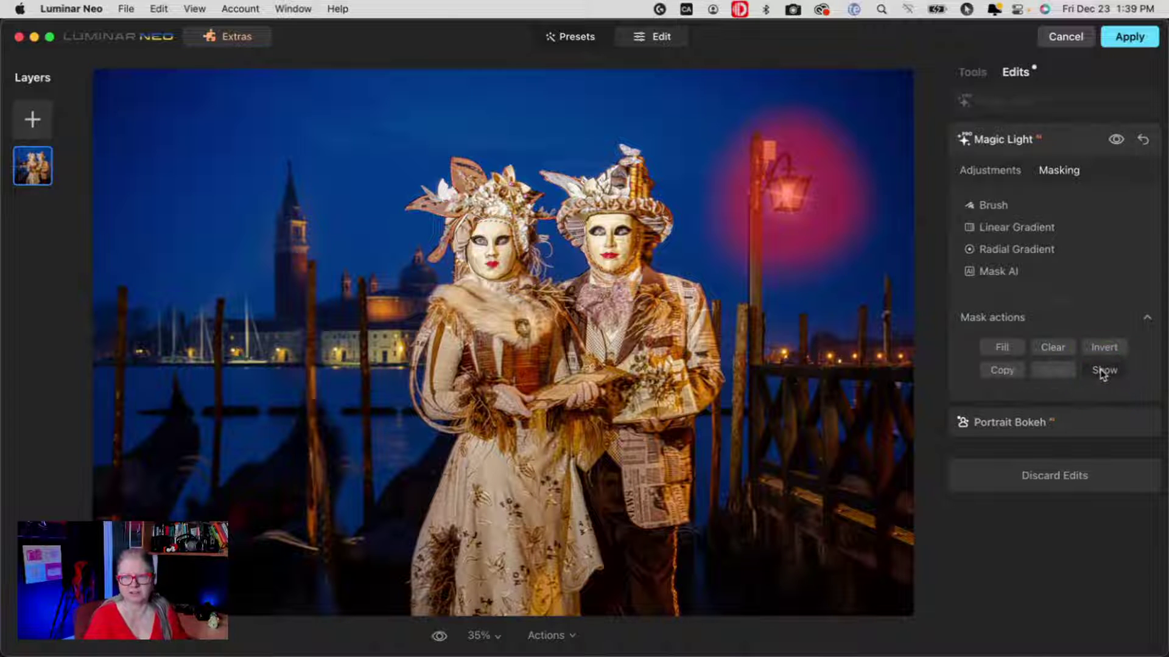
pyautogui.click(1078, 246)
pyautogui.click(1062, 103)
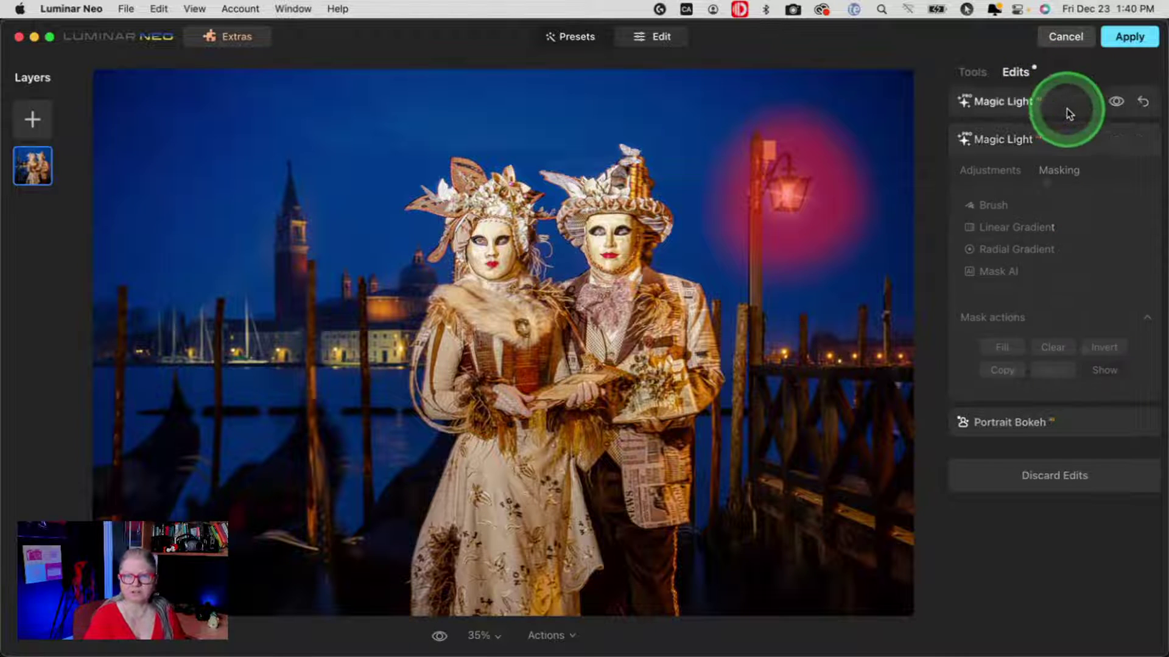
pyautogui.click(1065, 37)
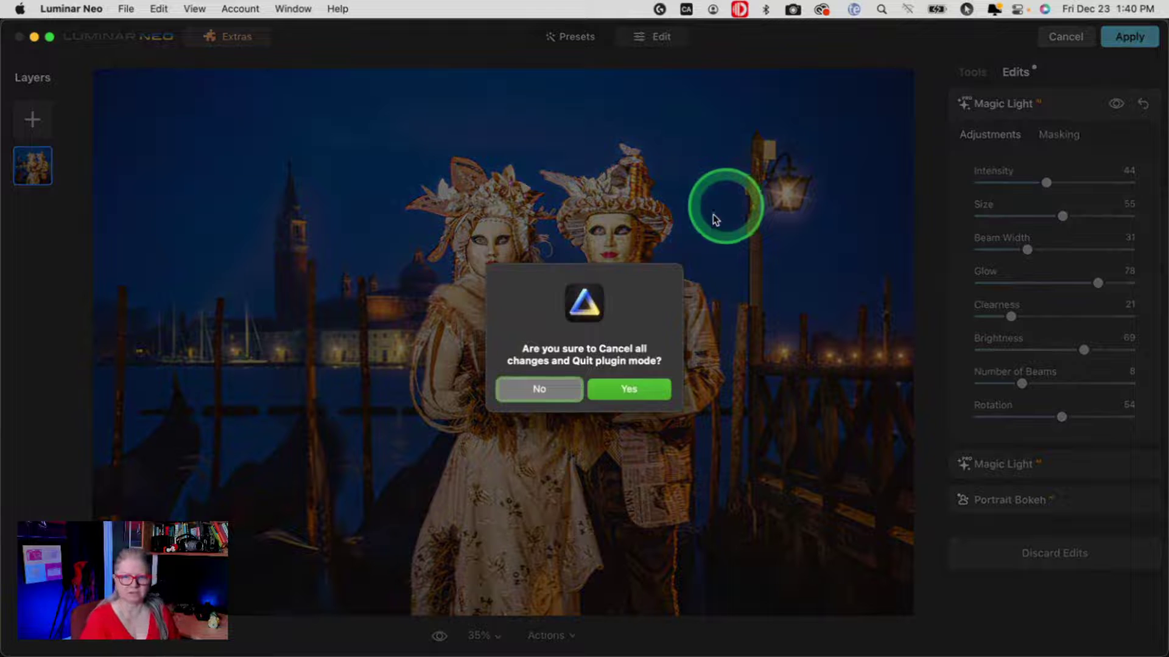
pyautogui.click(627, 390)
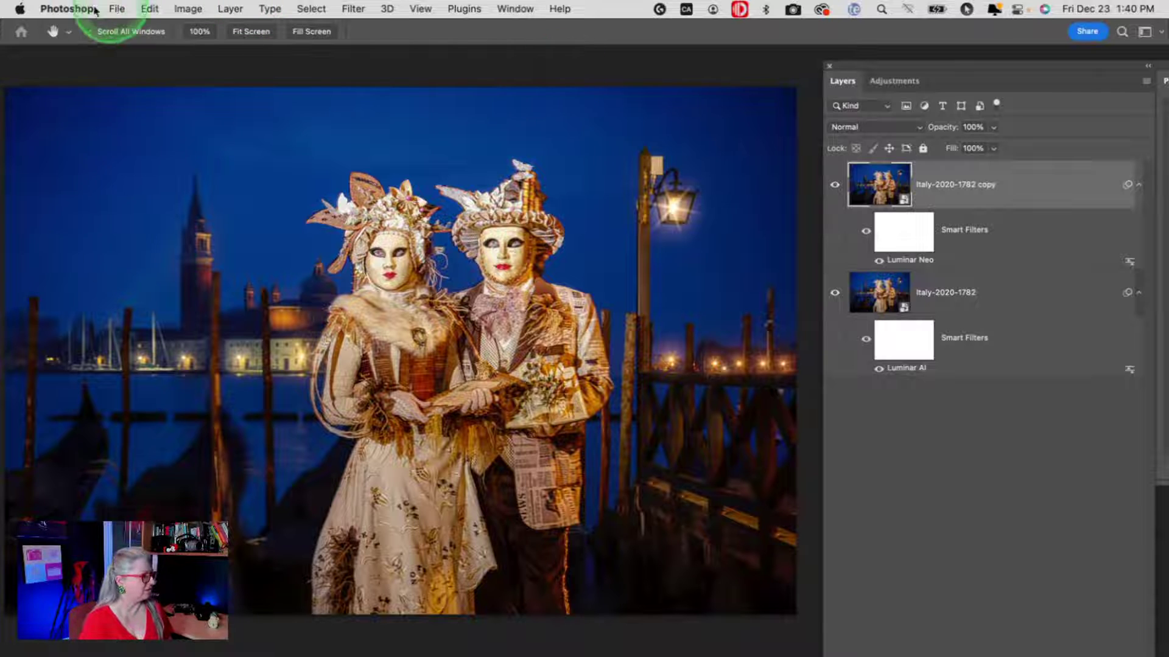
# Save the edited photo of the masked couple from Photoshop.
pyautogui.click(117, 7)
pyautogui.click(118, 6)
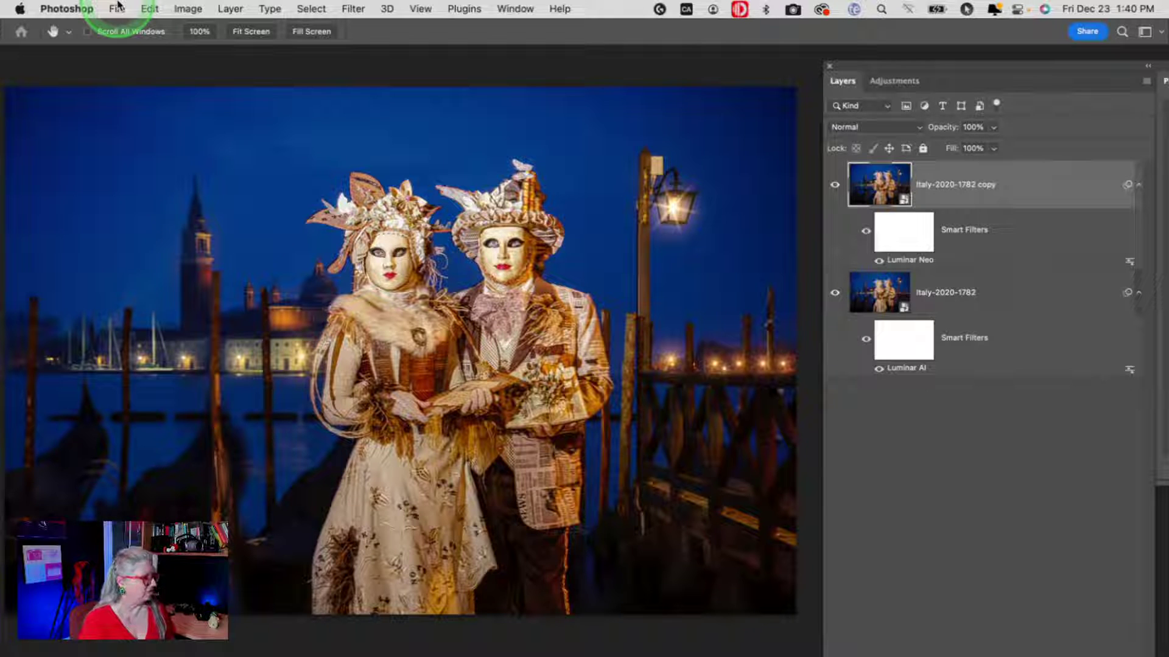
pyautogui.click(958, 512)
pyautogui.click(1123, 538)
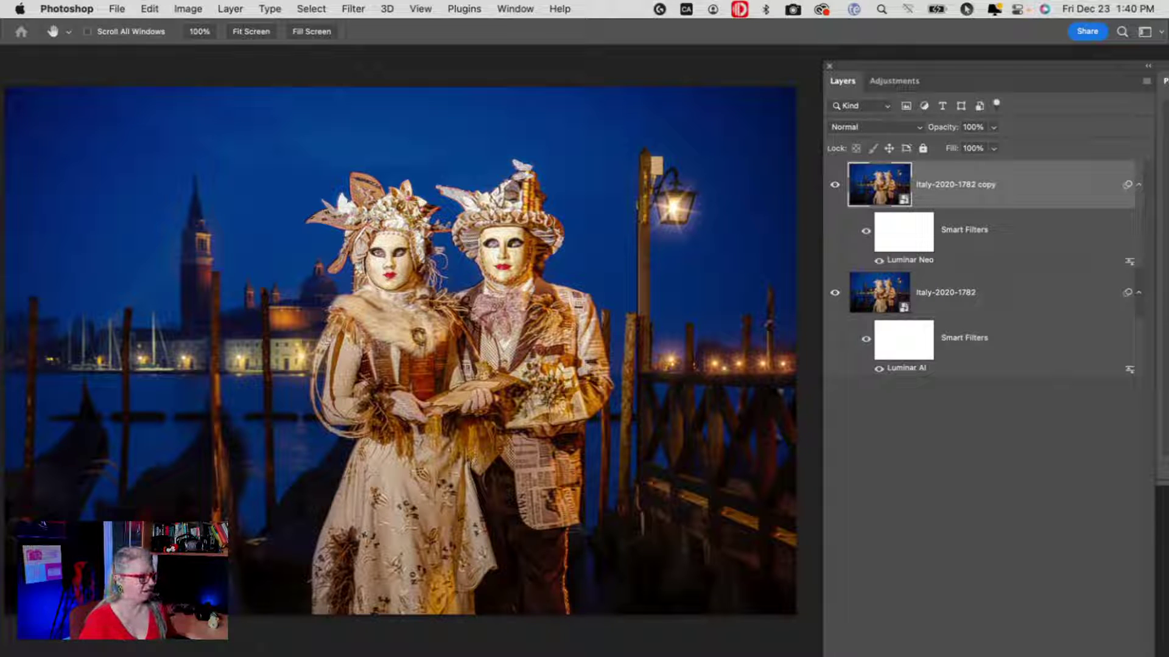
# Switch to Lightroom Classic, return to the Library grid and select the Japan2019-2337 photo.
pyautogui.press('super+Tab')
pyautogui.press('super+Tab')
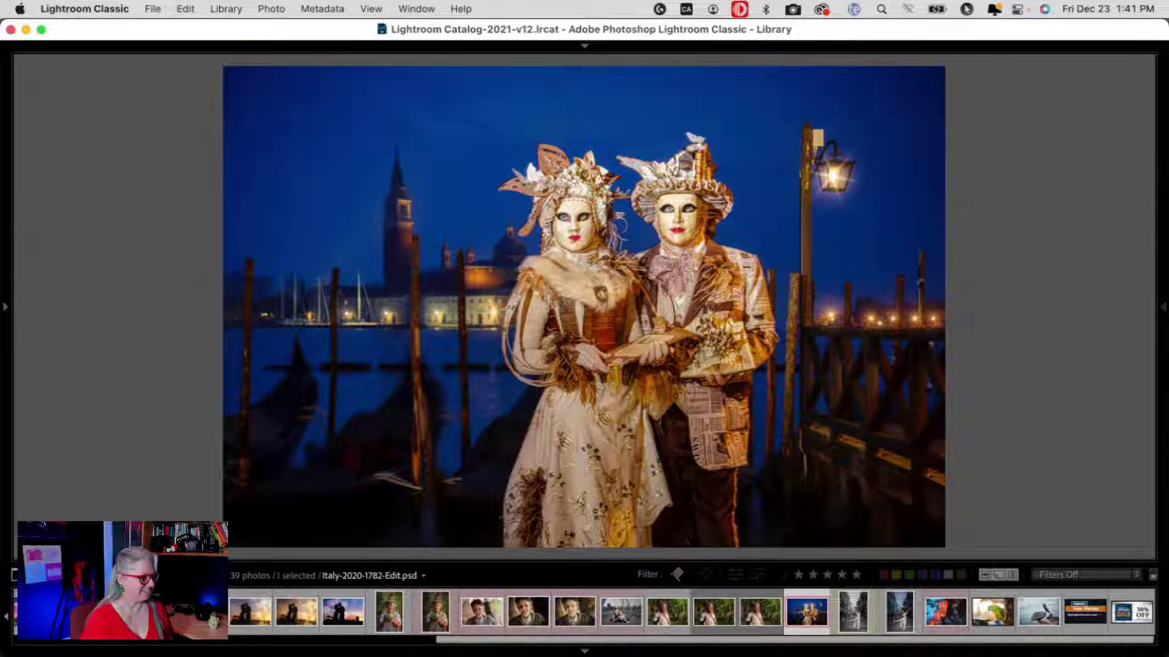
pyautogui.press('g')
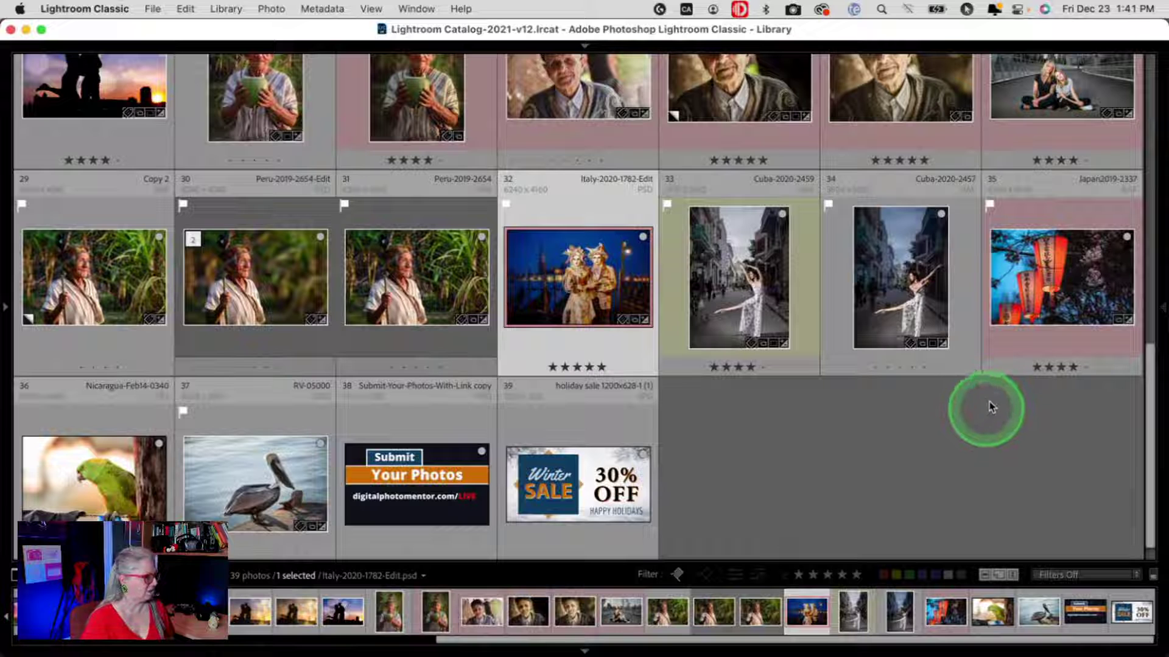
pyautogui.click(1028, 277)
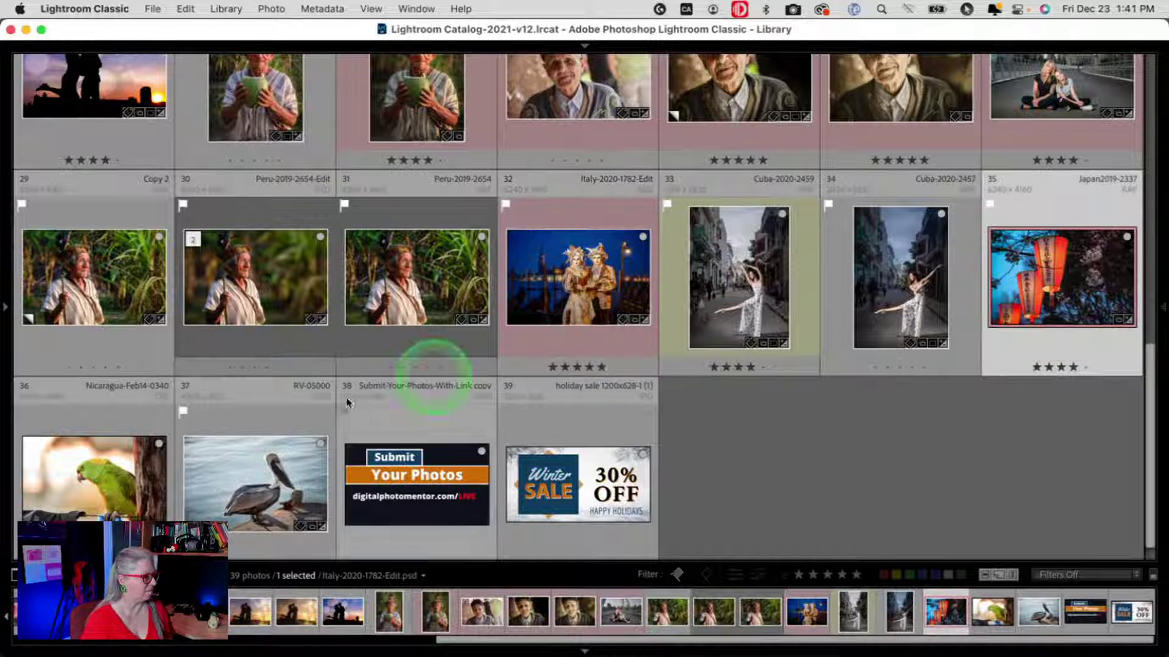
# Add the parrot, pelican and Submit Your Photos images to the lantern photo selection and compare all four in Survey view.
pyautogui.keyDown('shift'); pyautogui.click(257, 468); pyautogui.keyUp('shift')
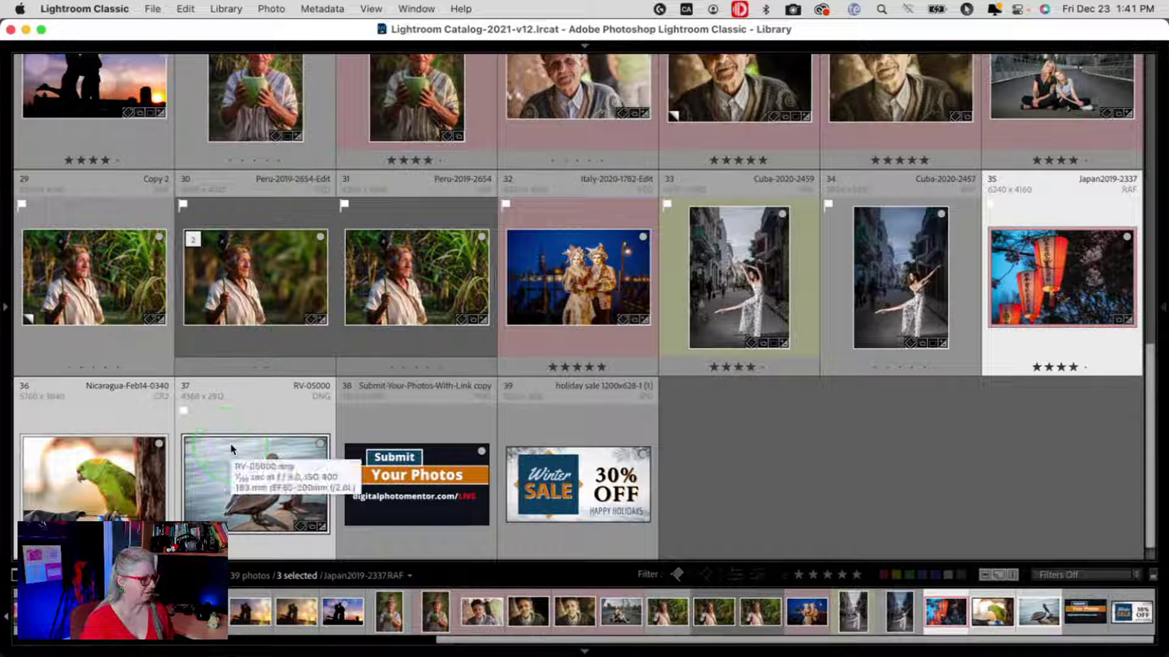
pyautogui.keyDown('super'); pyautogui.click(407, 486); pyautogui.keyUp('super')
pyautogui.press('n')
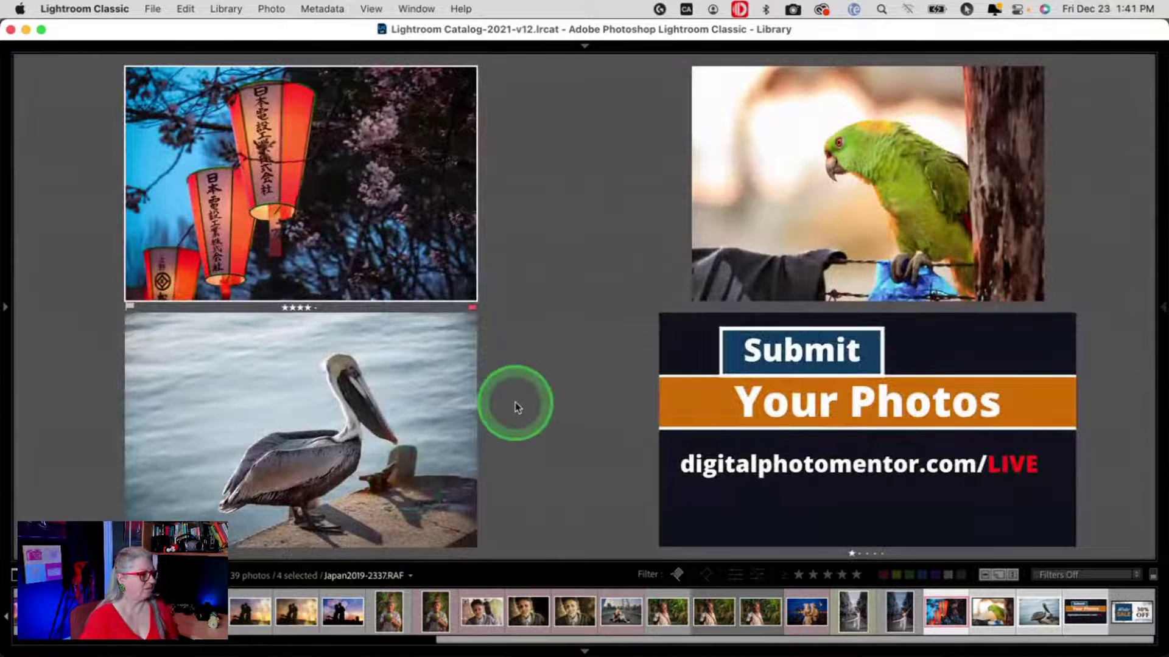
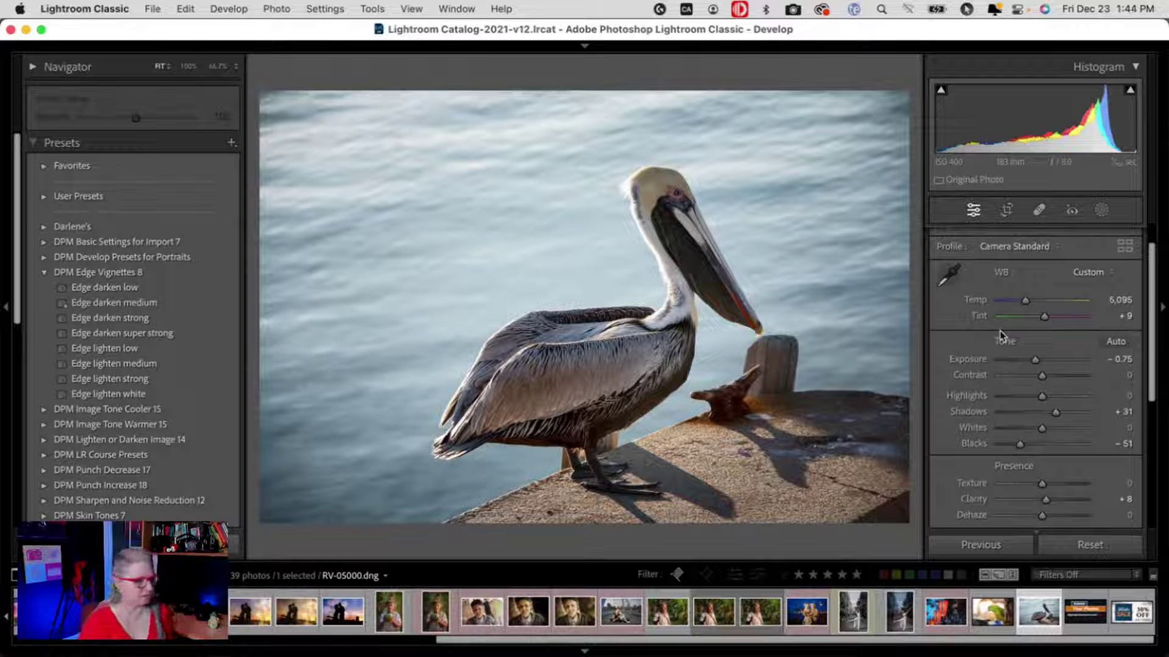
# Open Masking for the pelican photo, move the Masks panel beside the adjustment sliders and select Mask 1.
pyautogui.click(1099, 213)
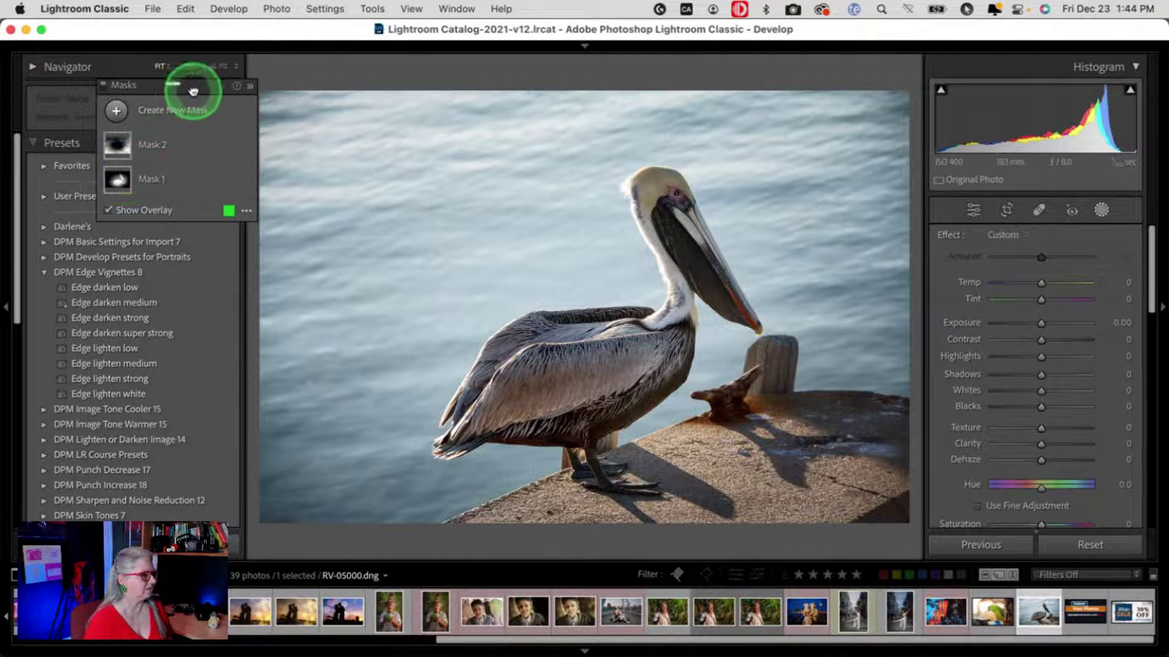
pyautogui.moveTo(192, 92); pyautogui.dragTo(859, 67)
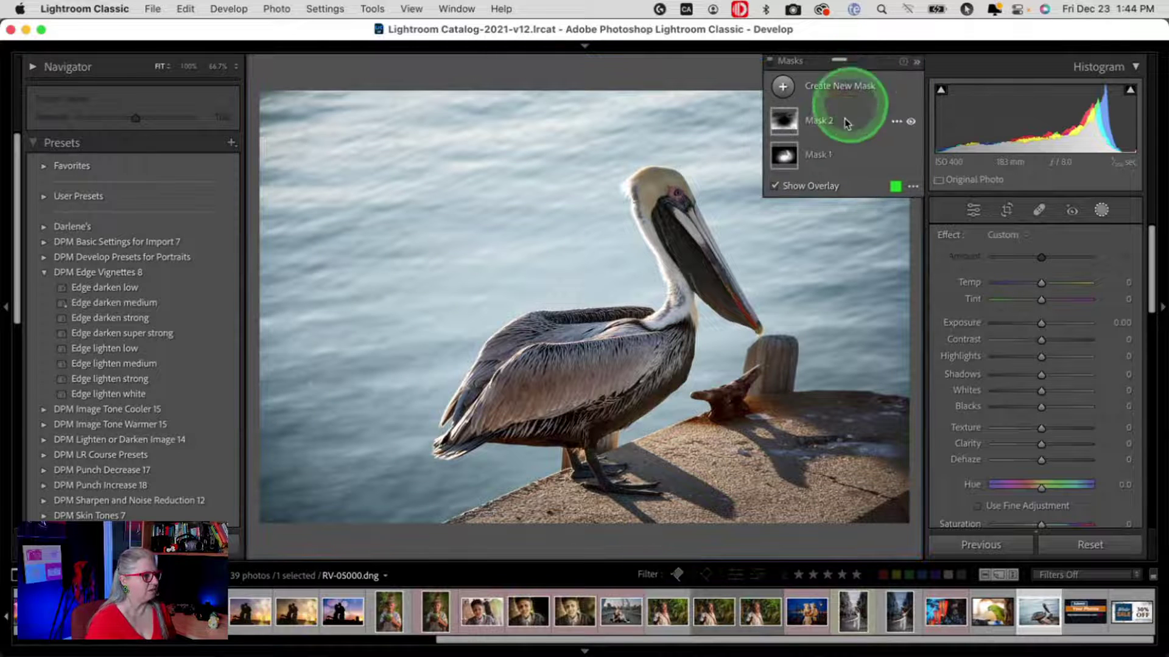
pyautogui.click(845, 154)
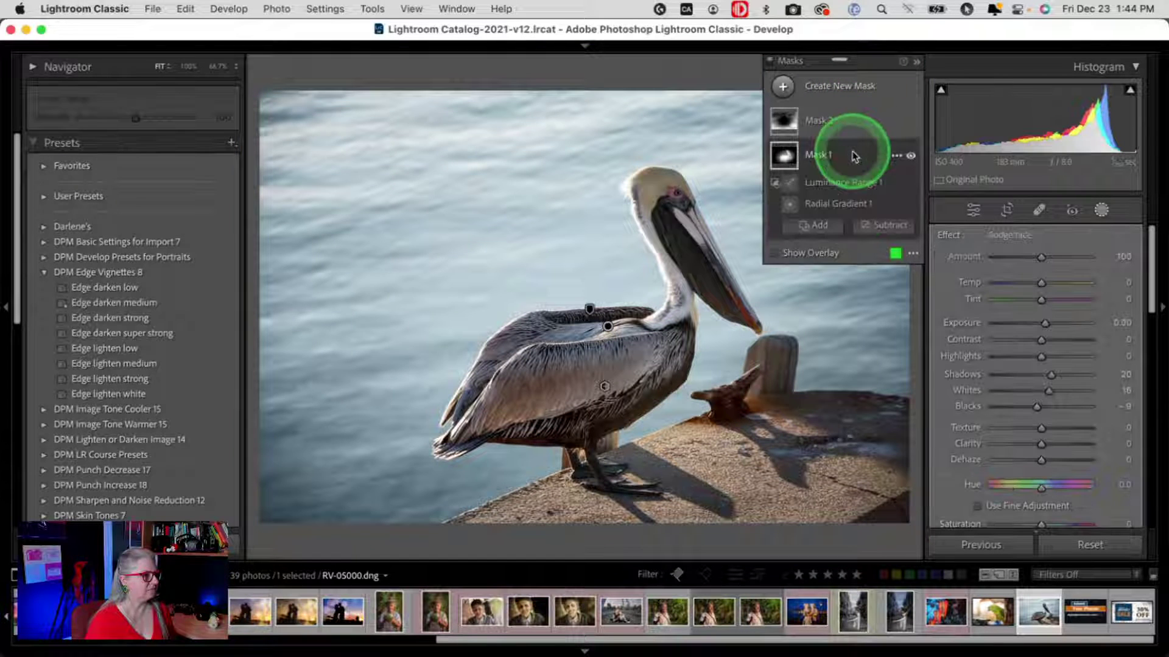
# Toggle Mask 1's visibility off and on repeatedly to compare the pelican with and without its adjustments.
pyautogui.click(909, 157)
pyautogui.click(910, 157)
pyautogui.click(911, 158)
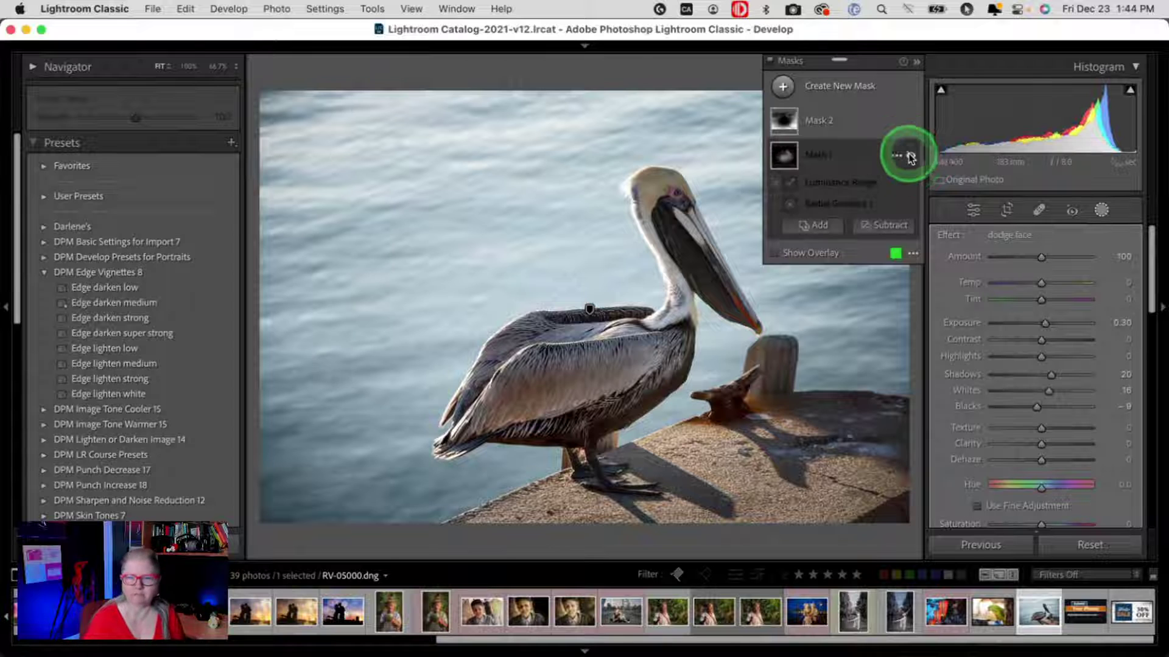
pyautogui.click(911, 157)
pyautogui.click(911, 158)
pyautogui.click(911, 158)
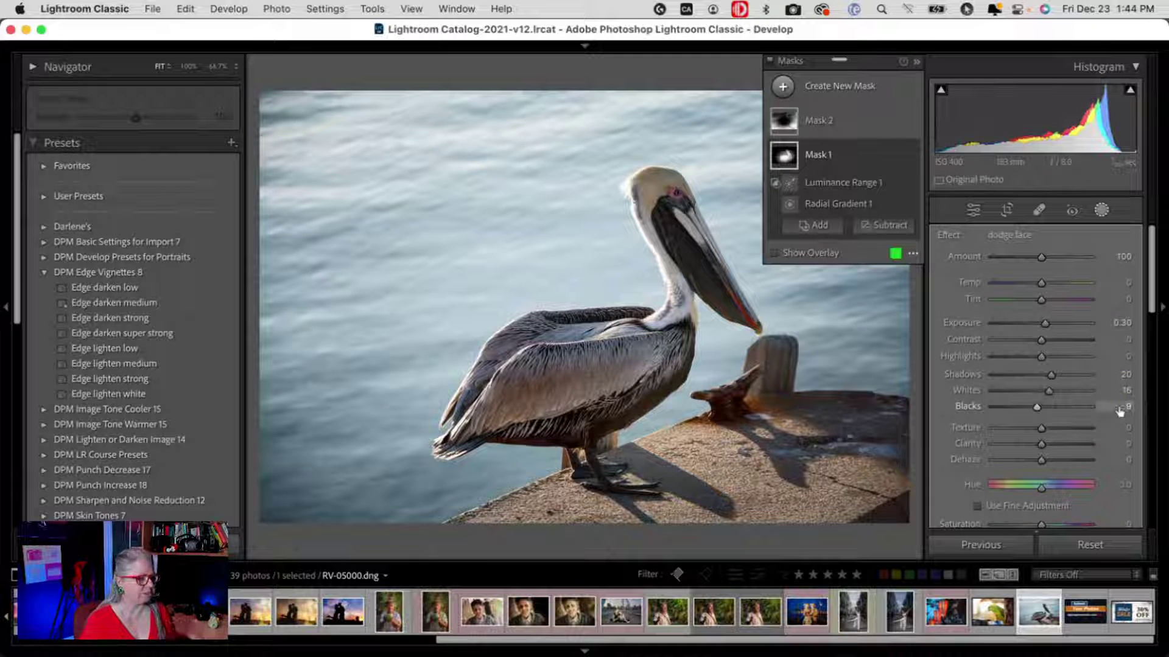
# Reset Mask 1's Blacks and Whites to 0, and readjust them to Whites 18 and Blacks -19.
pyautogui.click(1118, 322)
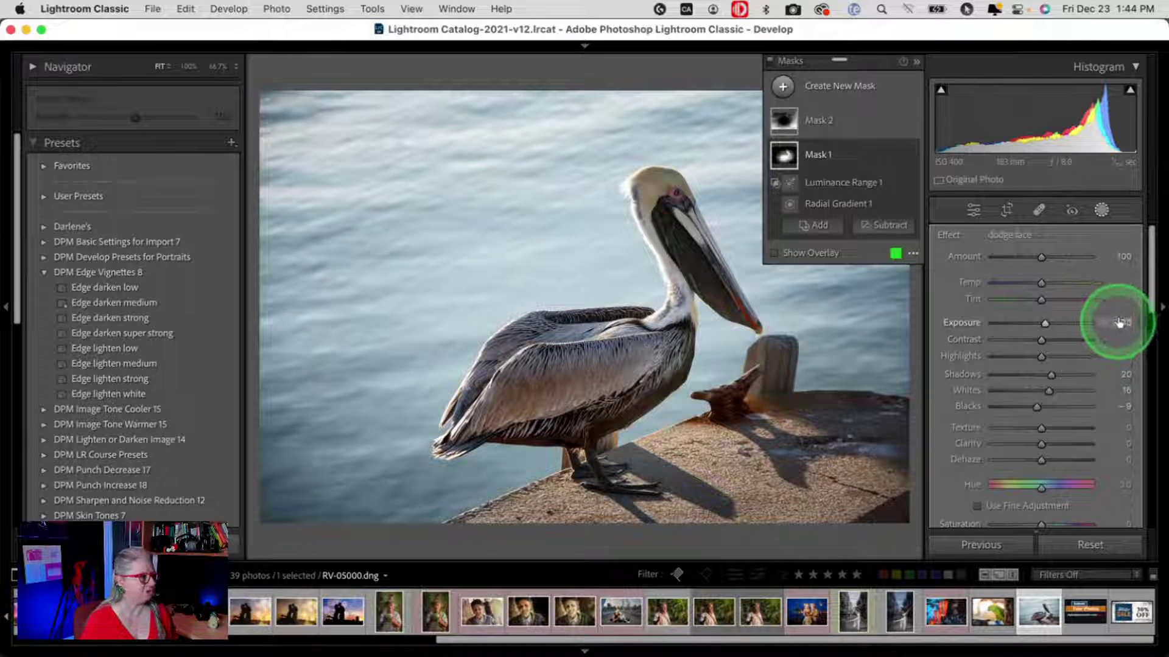
pyautogui.click(1035, 408)
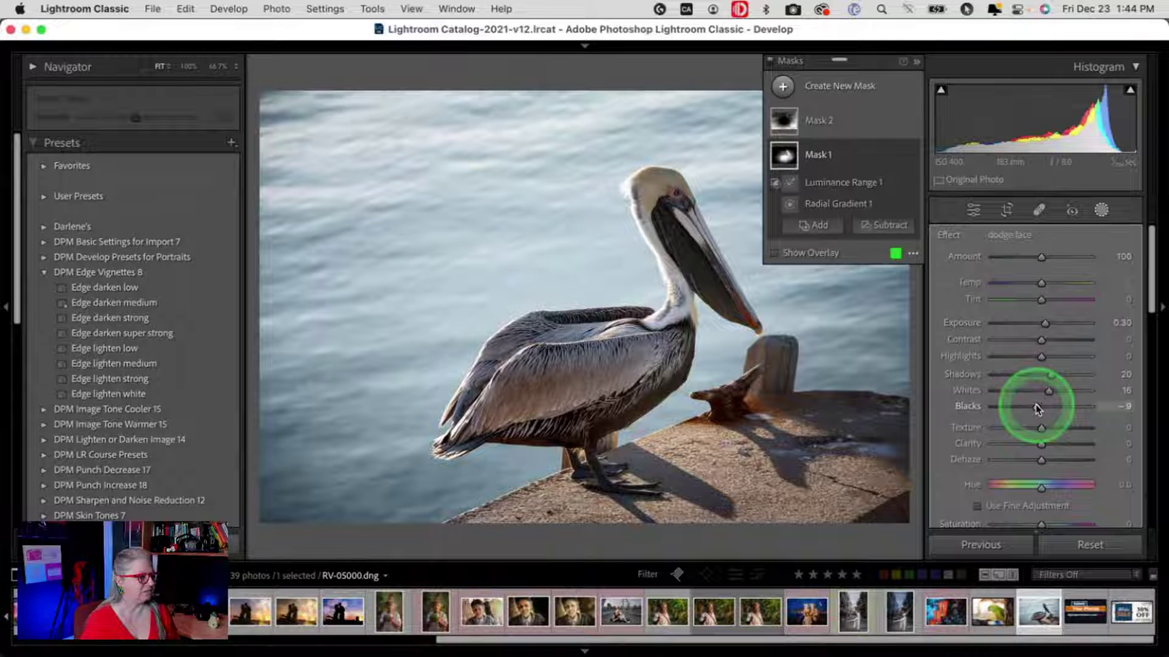
pyautogui.doubleClick(1039, 407)
pyautogui.doubleClick(1049, 391)
pyautogui.click(1053, 460)
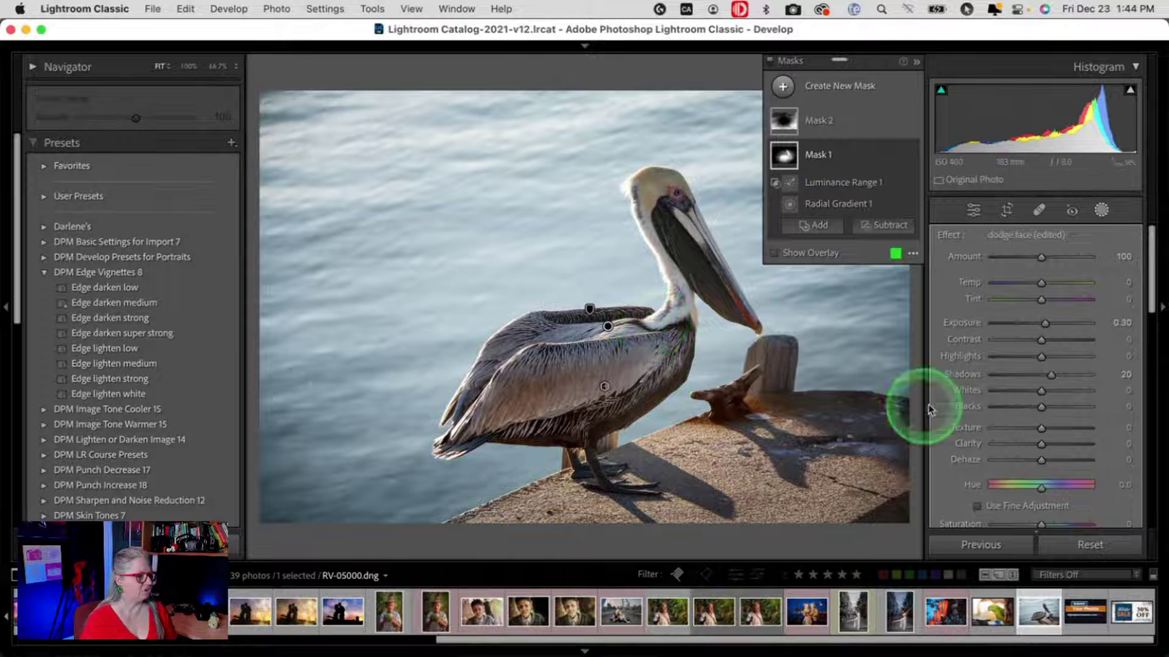
pyautogui.moveTo(1043, 390); pyautogui.dragTo(1031, 408)
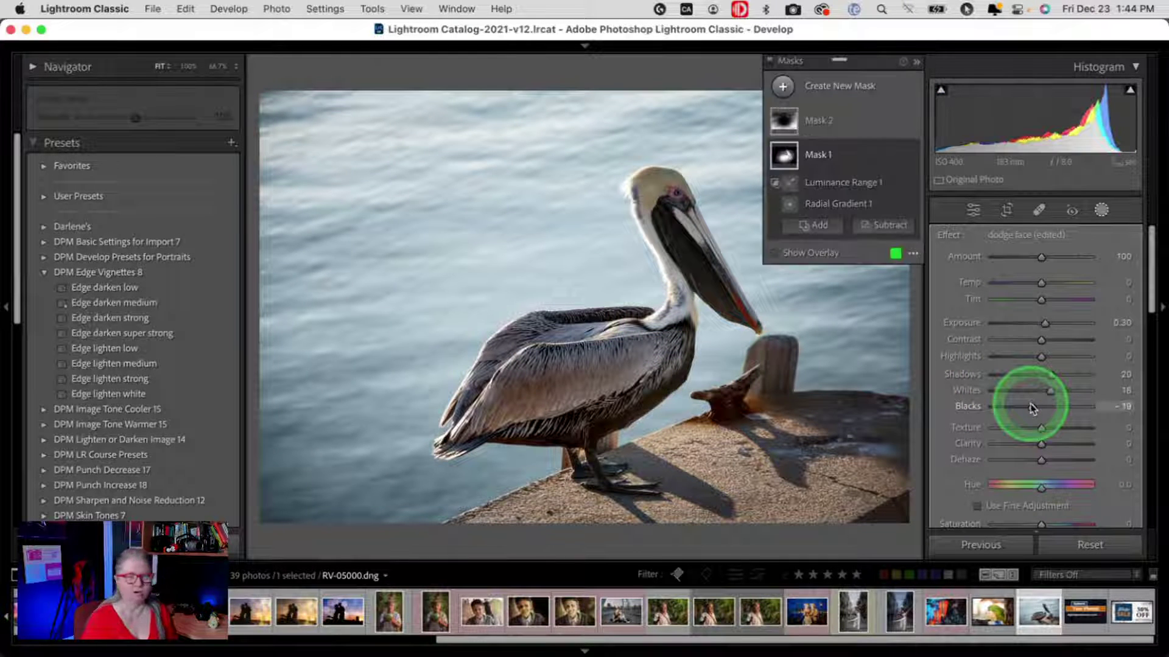
# Show the clipping warnings, reduce Mask 1's Whites to 15, and hide the warnings.
pyautogui.press('j')
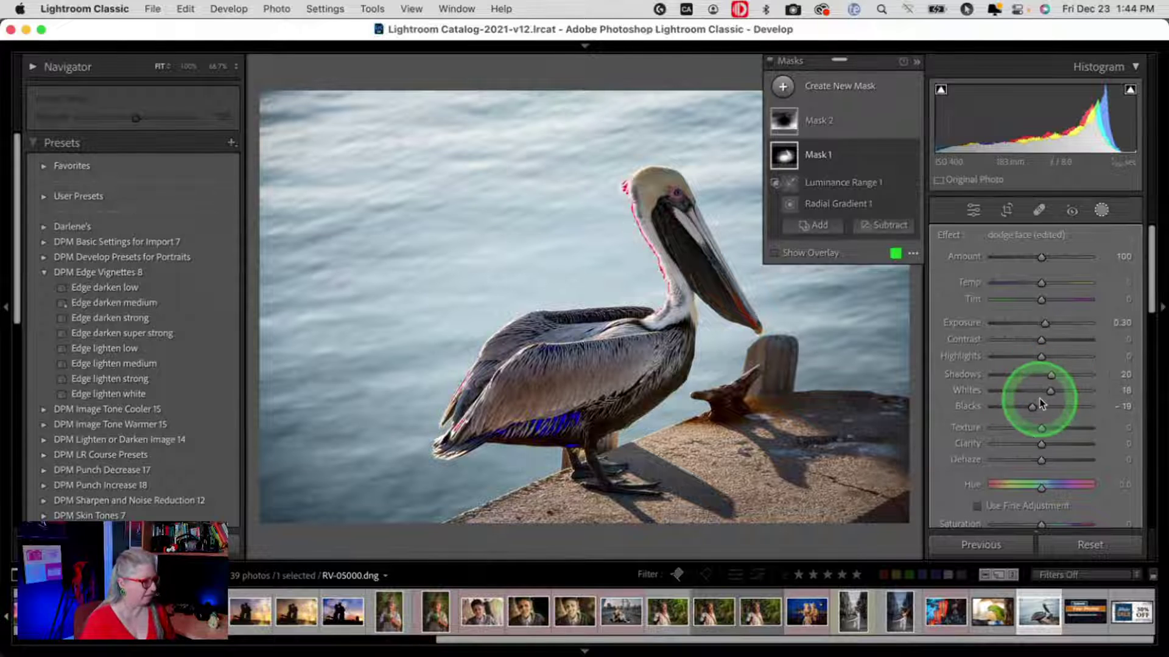
pyautogui.moveTo(1051, 390)
pyautogui.mouseDown()
pyautogui.moveTo(1037, 389)
pyautogui.moveTo(1048, 390)
pyautogui.mouseUp()
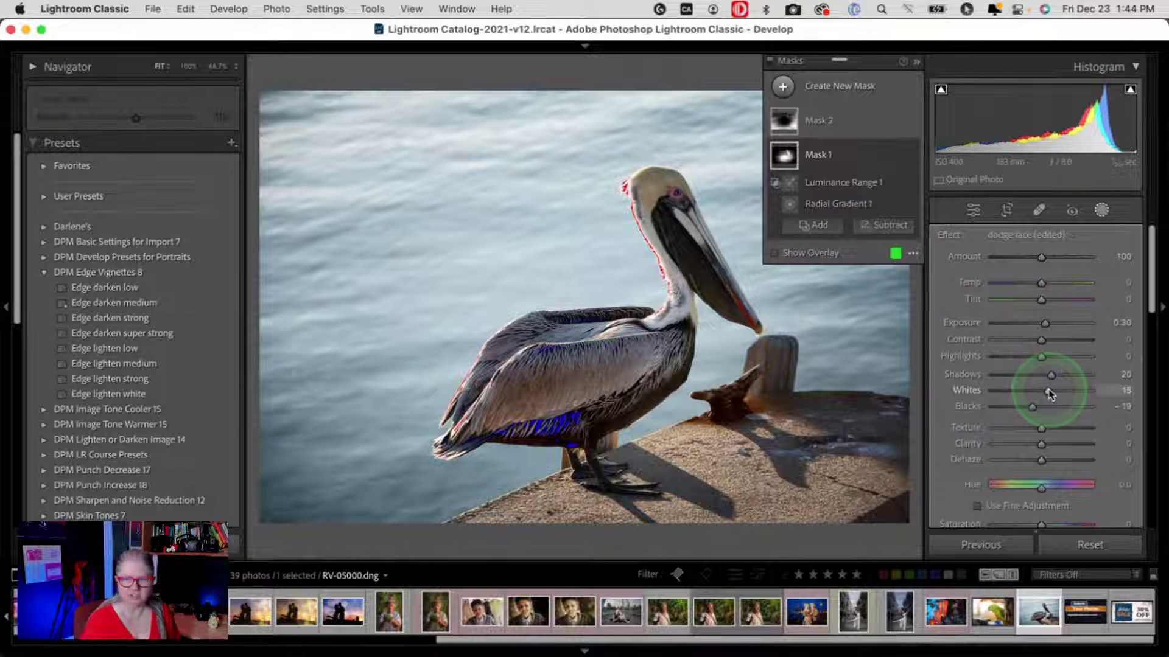
pyautogui.press('j')
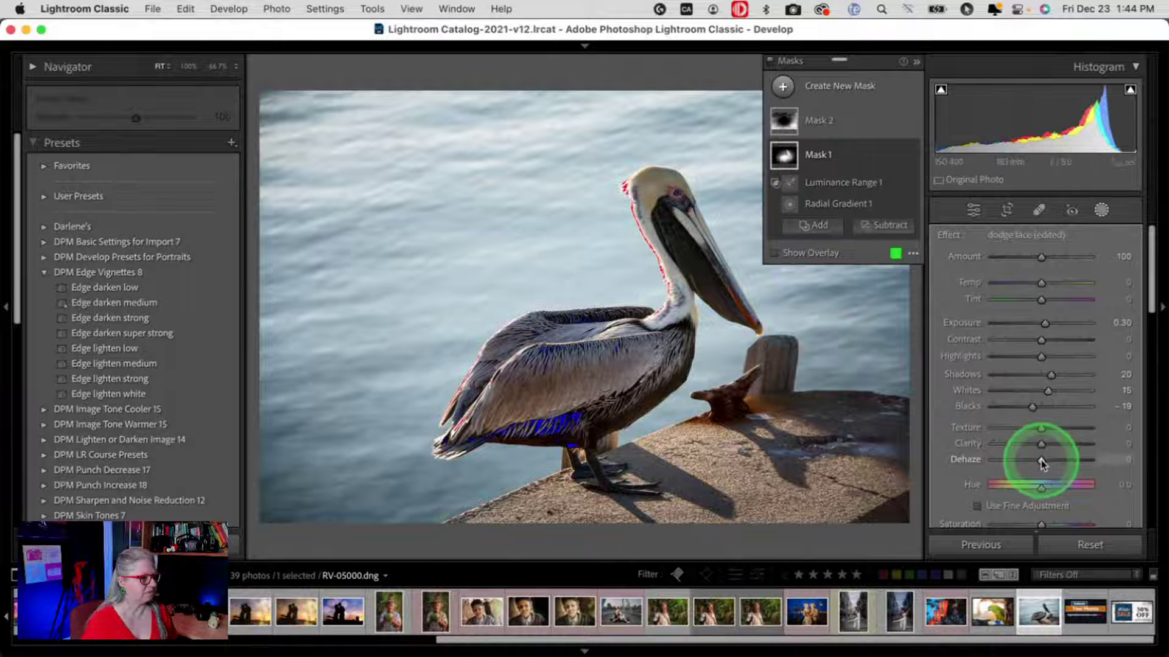
pyautogui.press('j')
# Select Mask 2 on the pelican photo to view its adjustments.
pyautogui.click(870, 122)
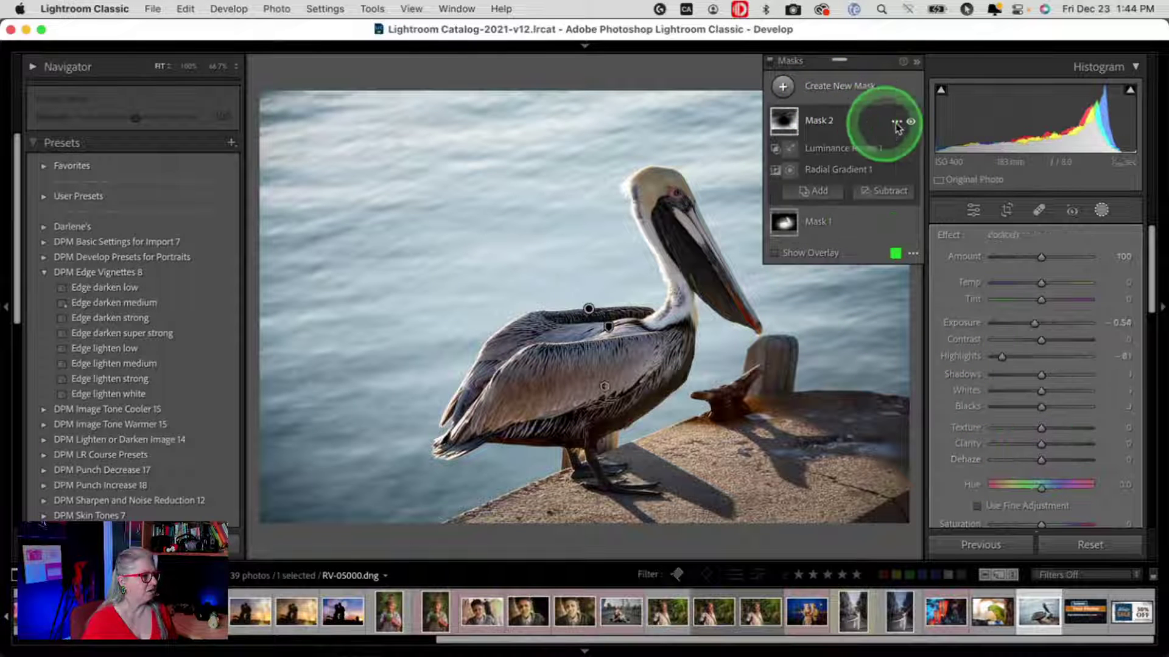
# Compare the pelican photo with and without the Mask 2 adjustments.
pyautogui.click(910, 122)
pyautogui.click(910, 122)
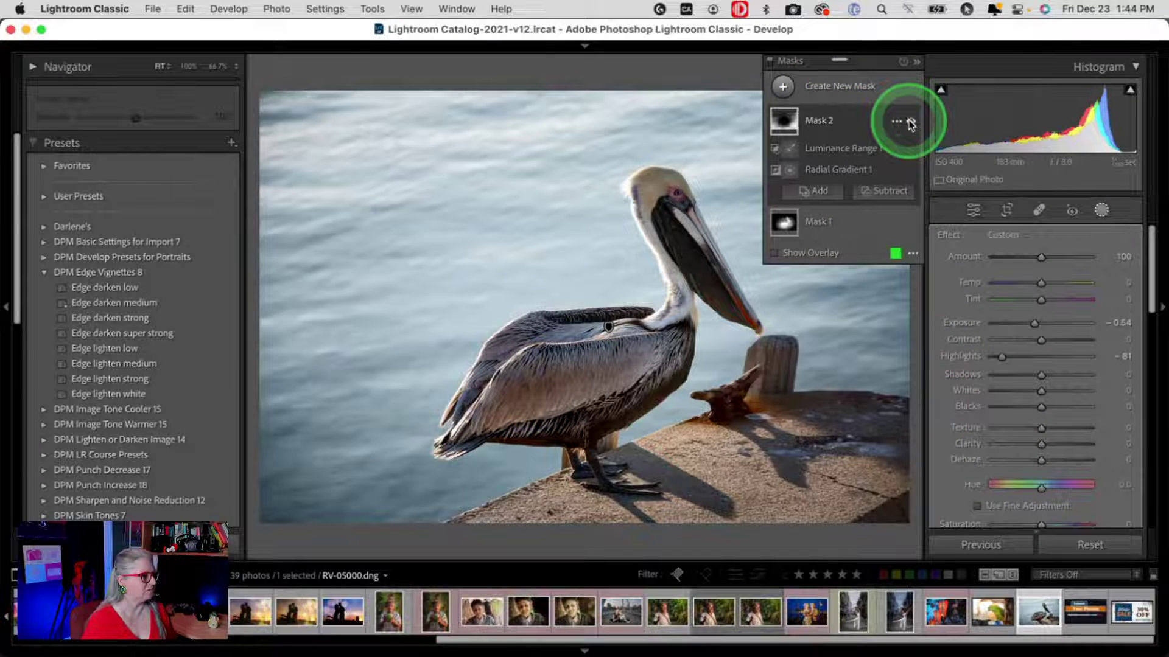
pyautogui.click(910, 122)
pyautogui.click(910, 122)
pyautogui.click(876, 122)
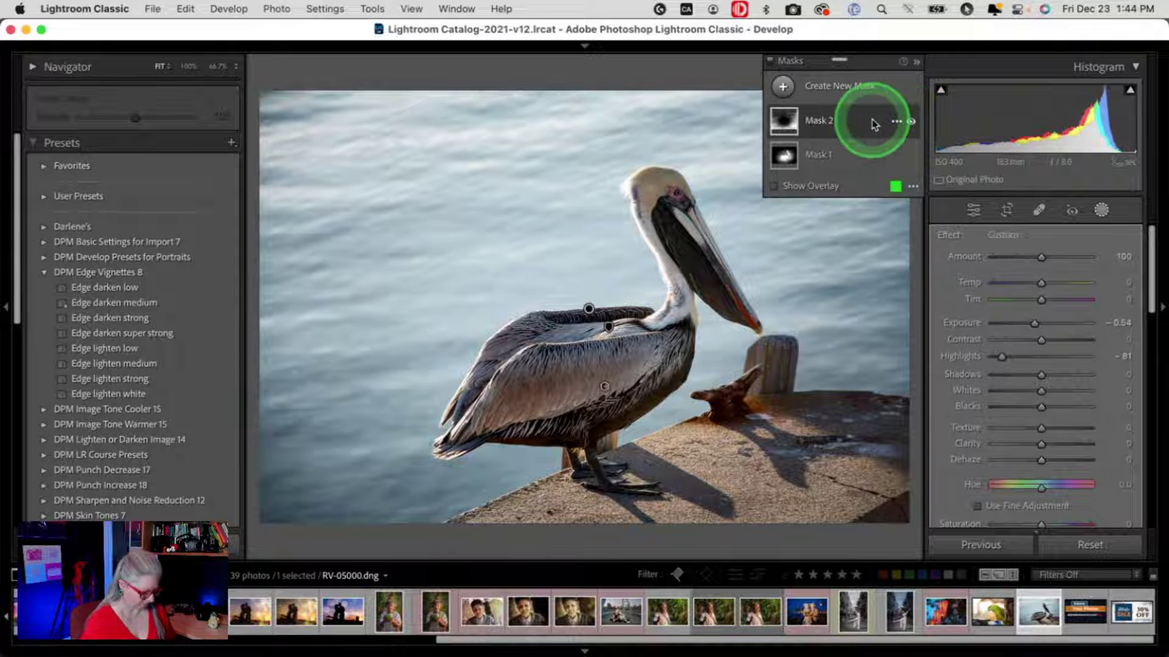
# Subtract the automatically selected subject from Mask 2, showing the mask overlay while editing and hiding it when done.
pyautogui.press('o')
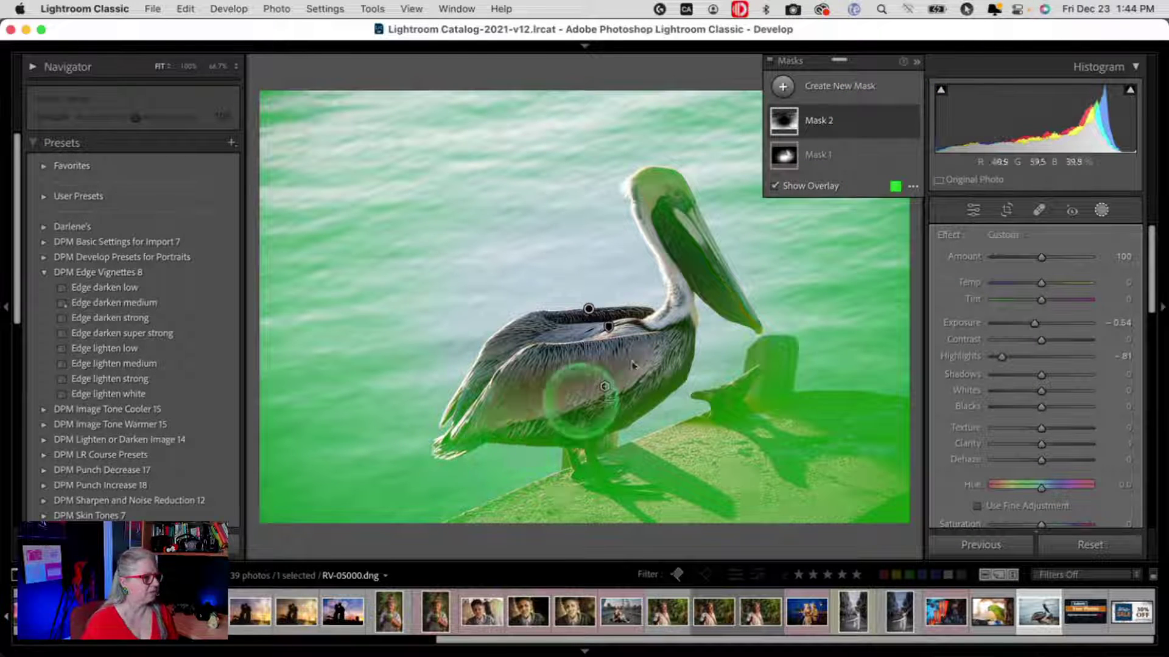
pyautogui.click(868, 118)
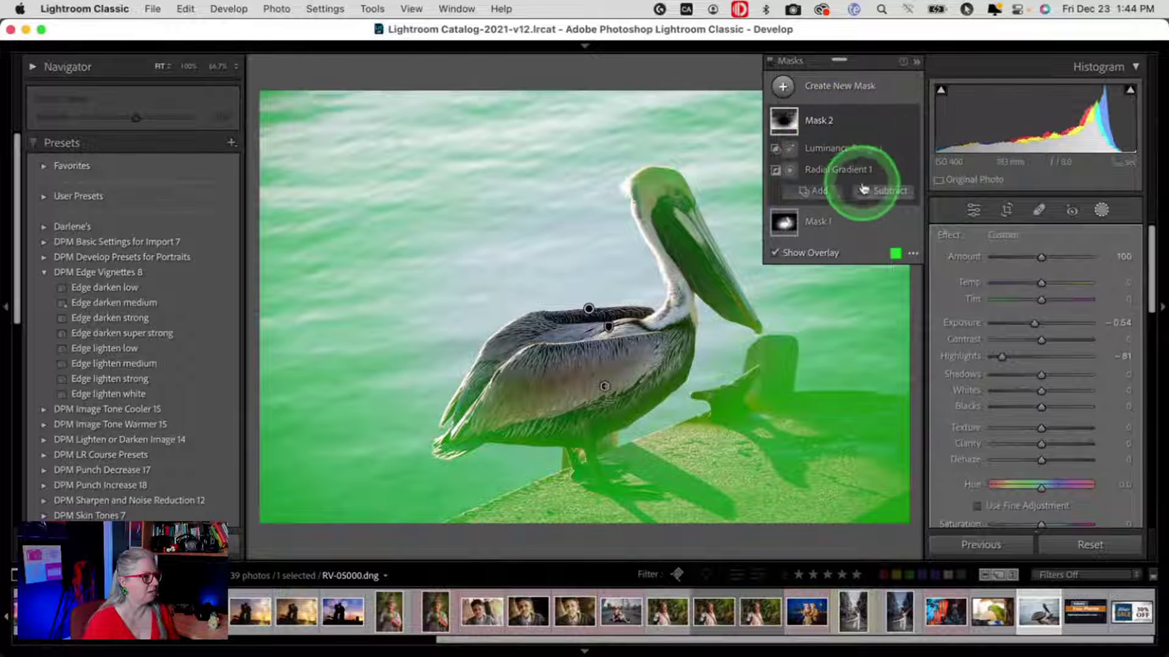
pyautogui.click(880, 192)
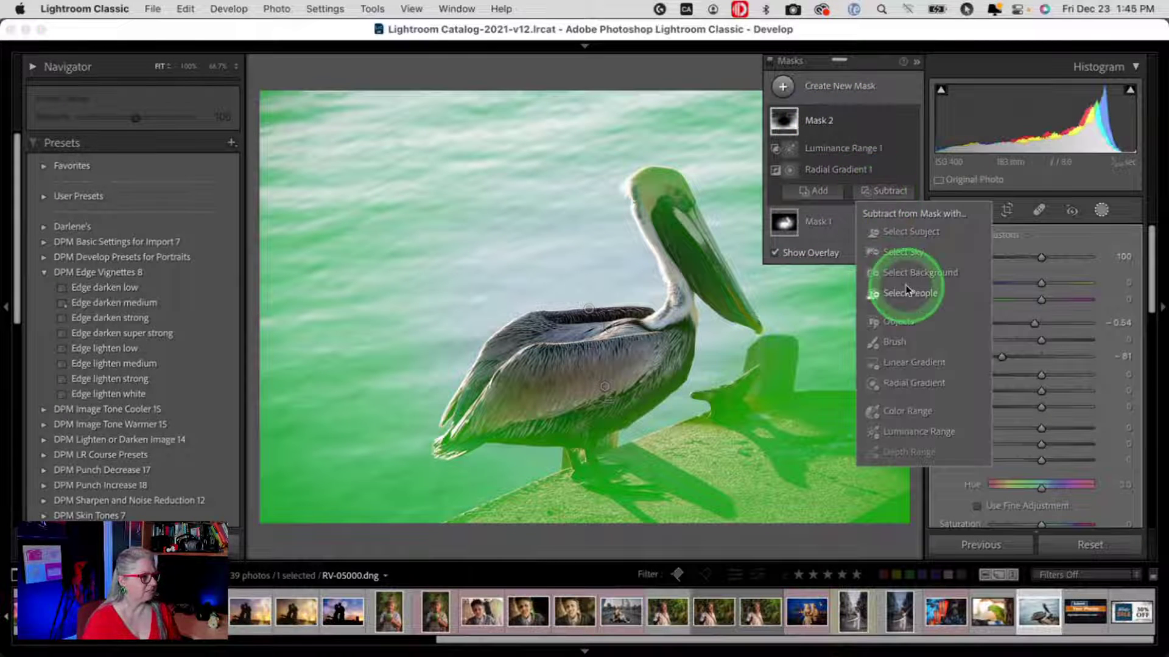
pyautogui.click(901, 232)
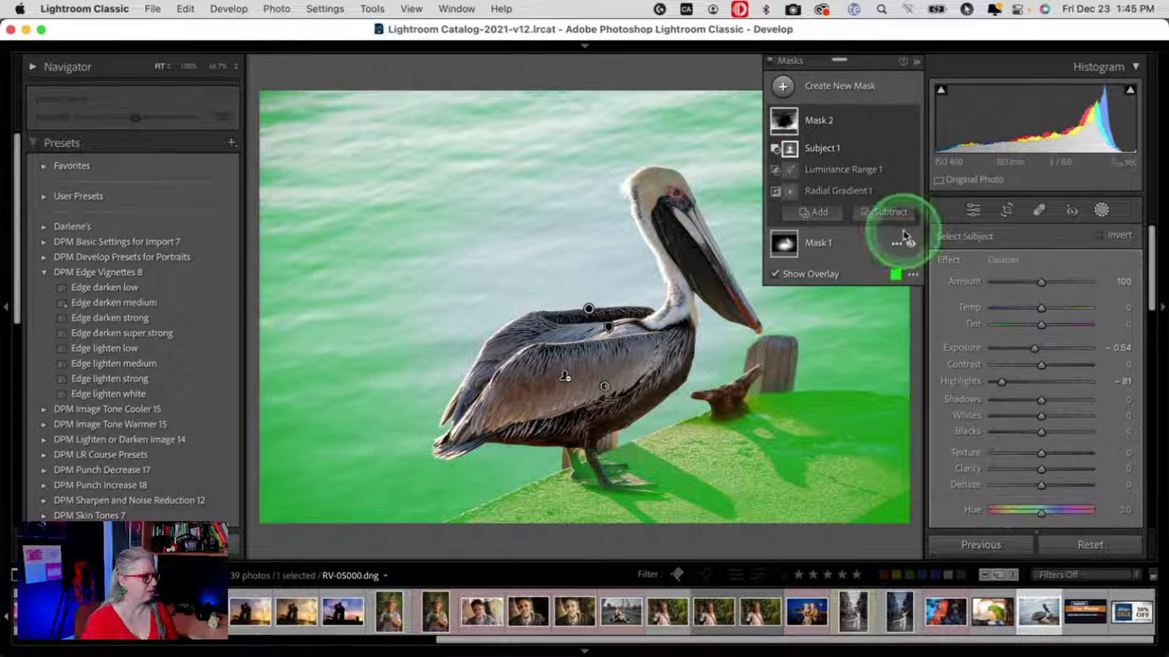
pyautogui.click(864, 120)
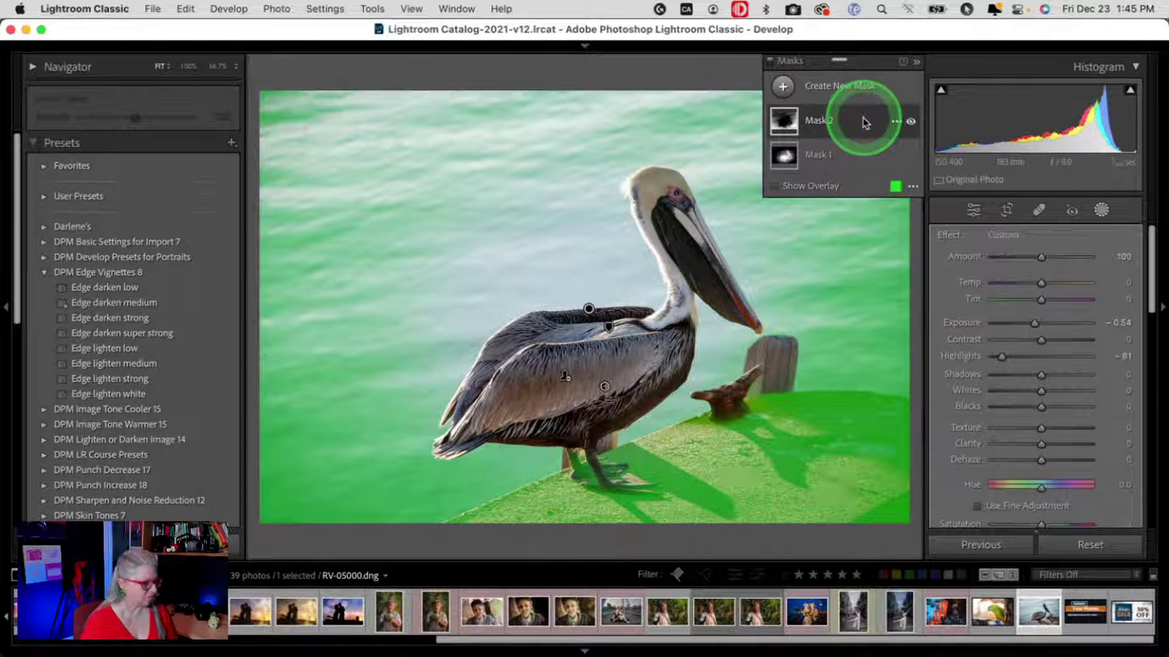
pyautogui.press('o')
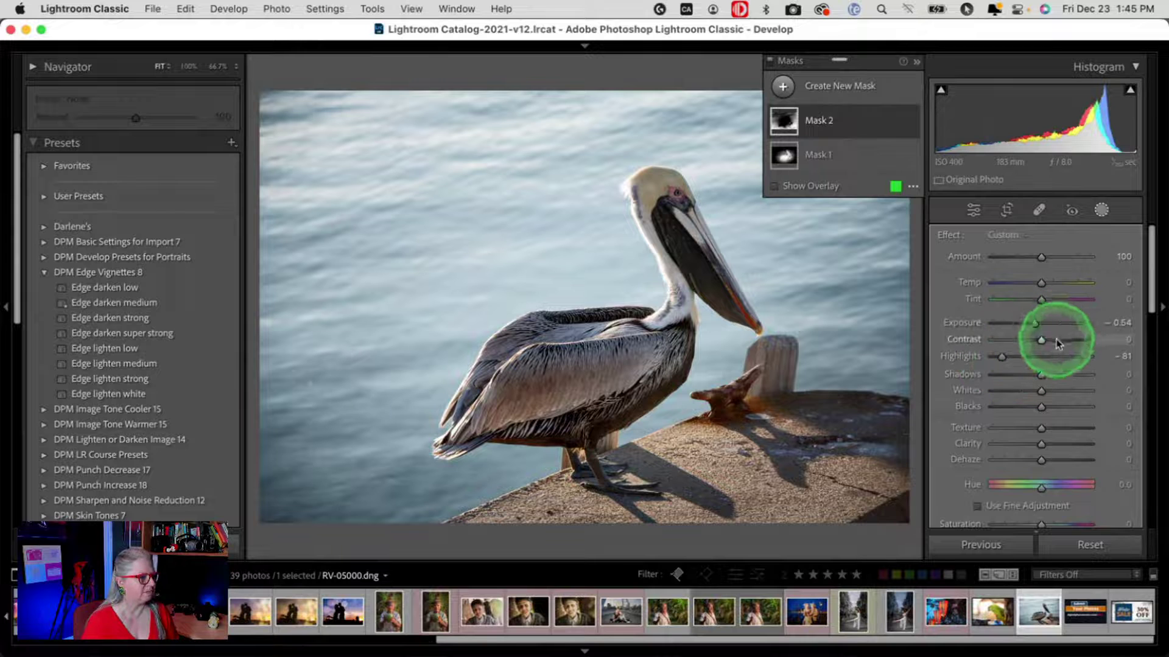
# Raise Clarity slightly for Mask 2 and return to the basic tone and presence adjustments.
pyautogui.scroll(-5, 1057, 338)
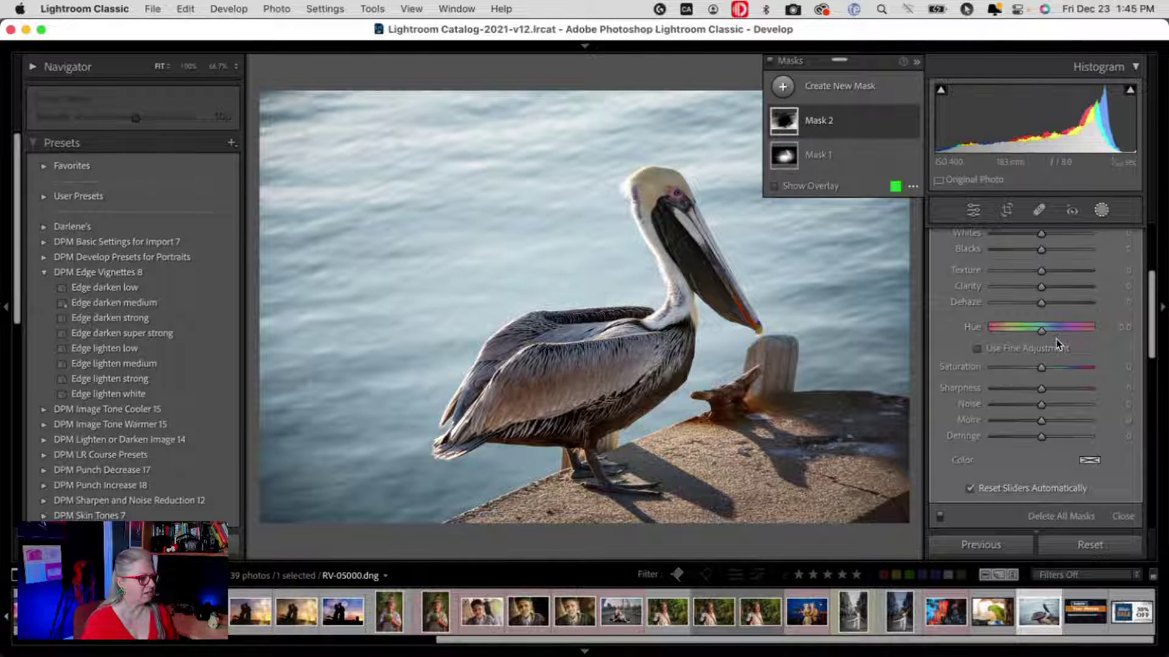
pyautogui.scroll(5, 1056, 338)
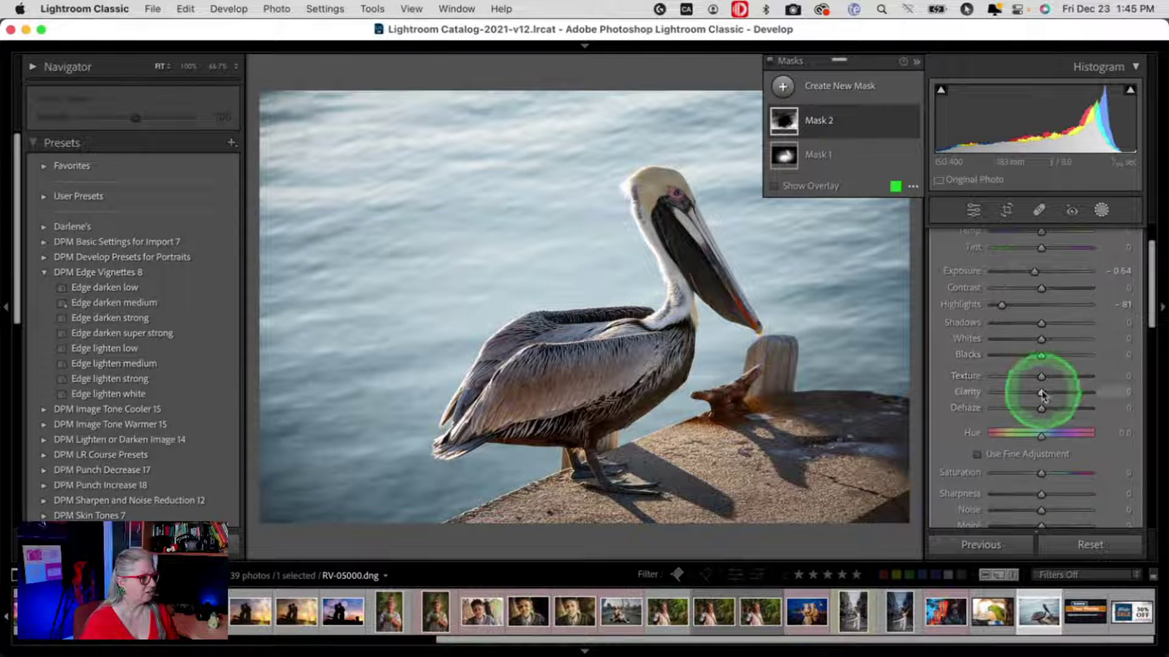
pyautogui.moveTo(1043, 395)
pyautogui.mouseDown()
pyautogui.moveTo(1079, 393)
pyautogui.moveTo(955, 383)
pyautogui.moveTo(1112, 390)
pyautogui.moveTo(965, 378)
pyautogui.moveTo(1077, 384)
pyautogui.moveTo(1043, 393)
pyautogui.moveTo(1044, 405)
pyautogui.moveTo(1070, 405)
pyautogui.moveTo(1056, 405)
pyautogui.mouseUp()
pyautogui.click(1101, 212)
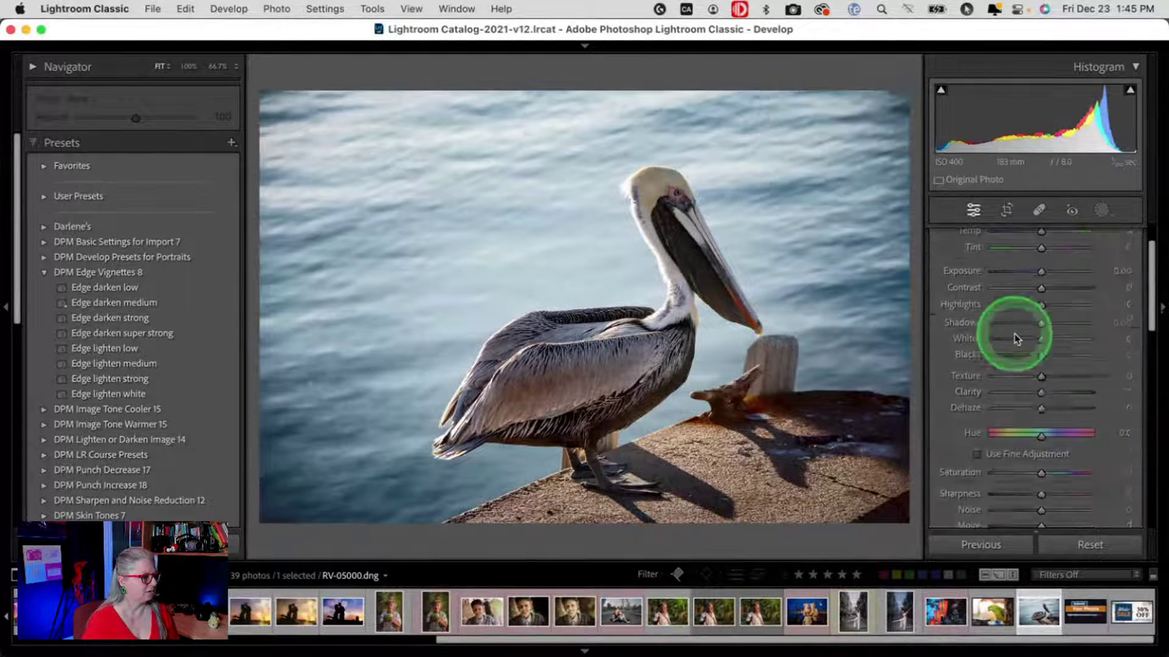
pyautogui.click(1014, 333)
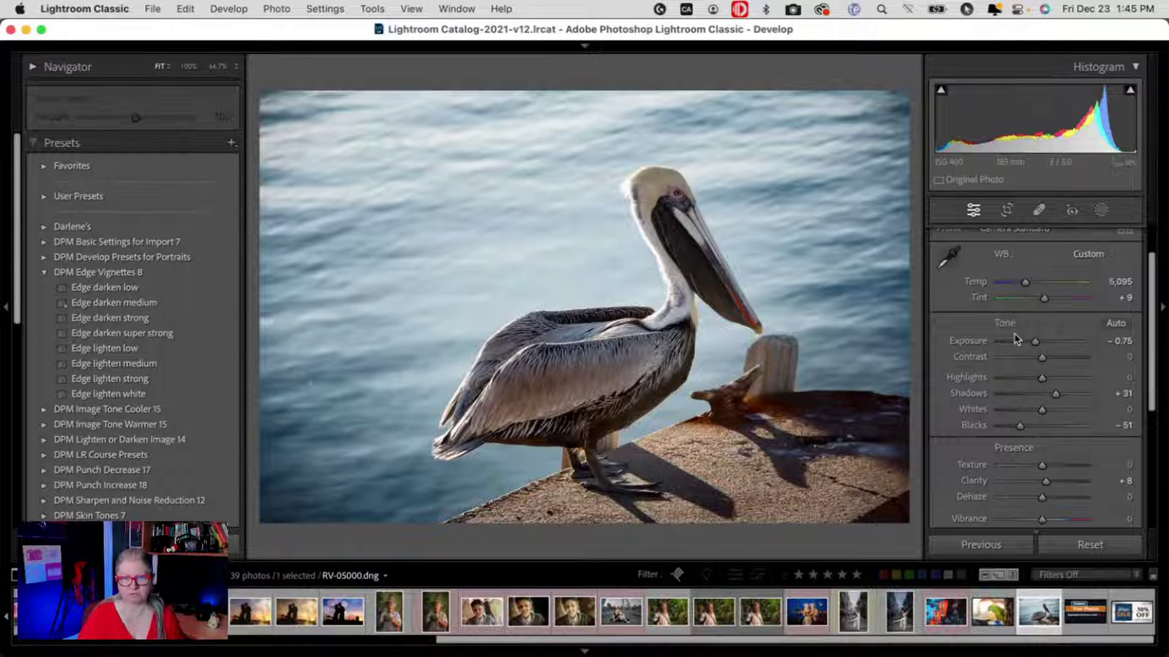
# Send the pelican photo to Adobe Photoshop 2023 for editing and switch to Photoshop.
pyautogui.moveTo(709, 224); pyautogui.dragTo(751, 198)
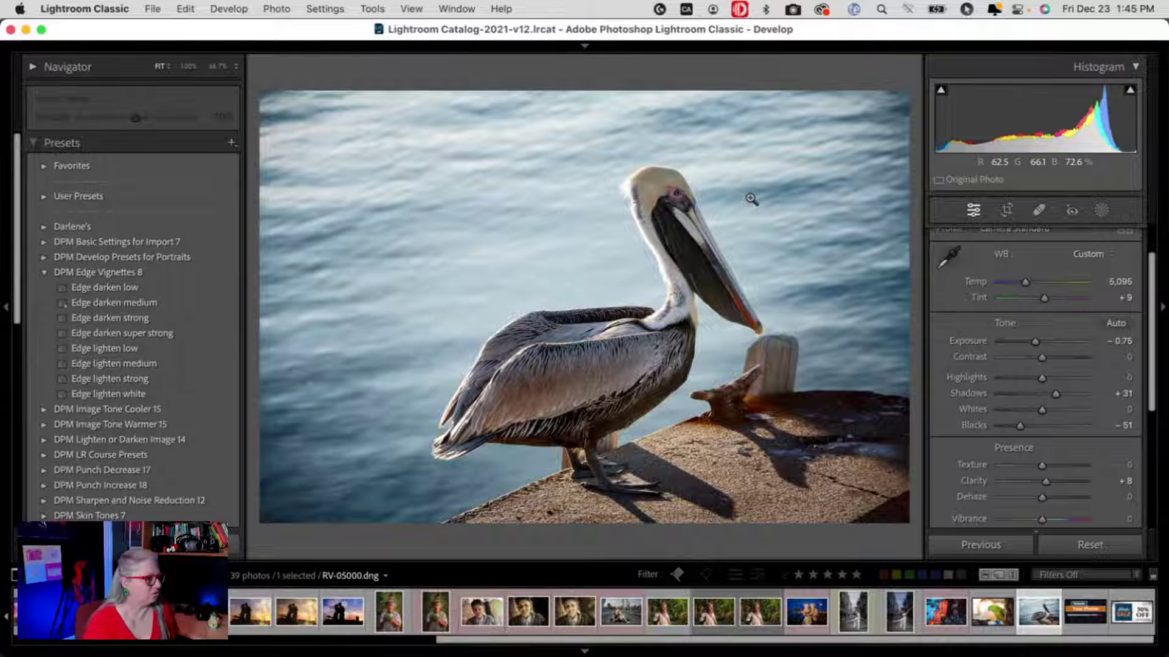
pyautogui.rightClick(749, 192)
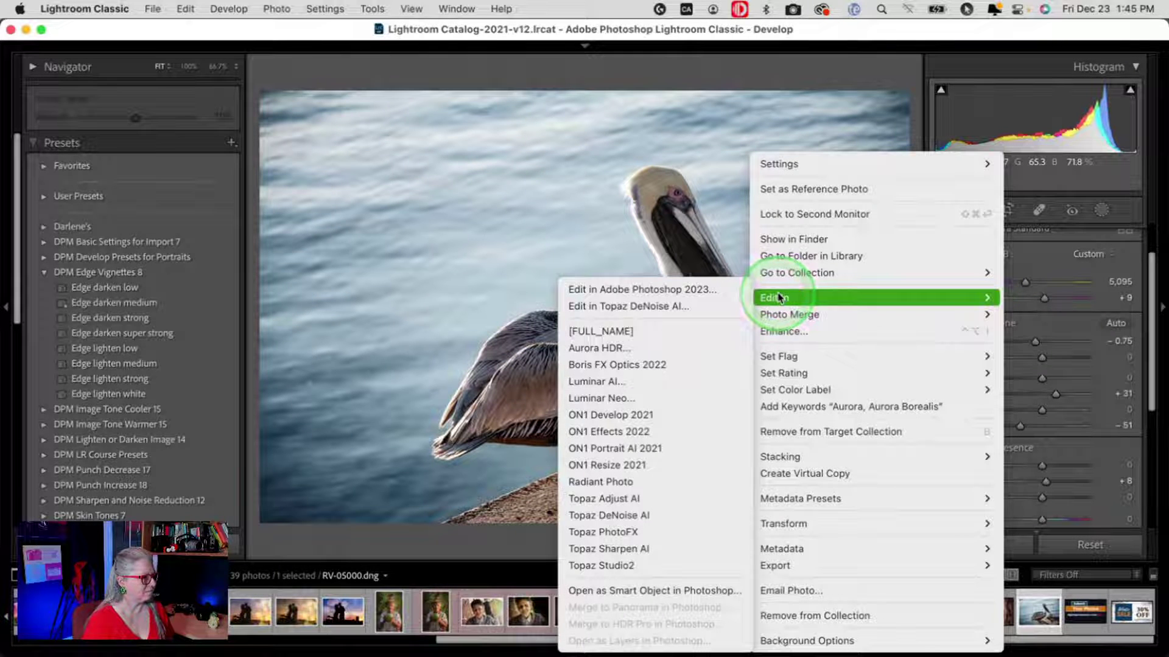
pyautogui.click(673, 289)
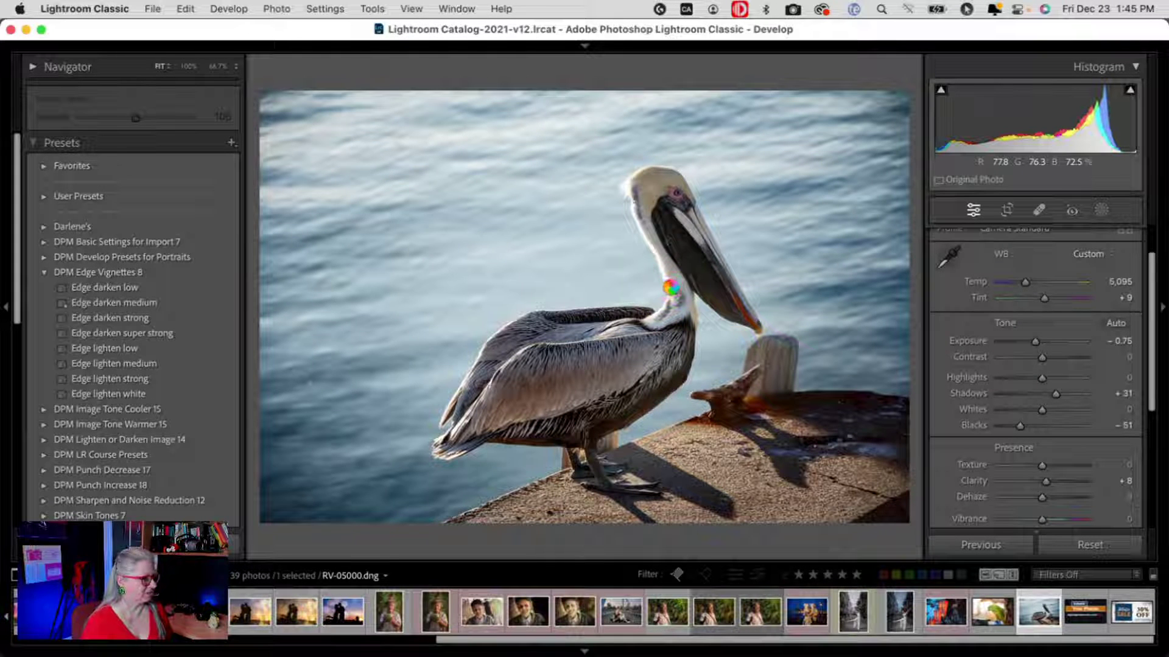
pyautogui.click(662, 280)
pyautogui.click(695, 278)
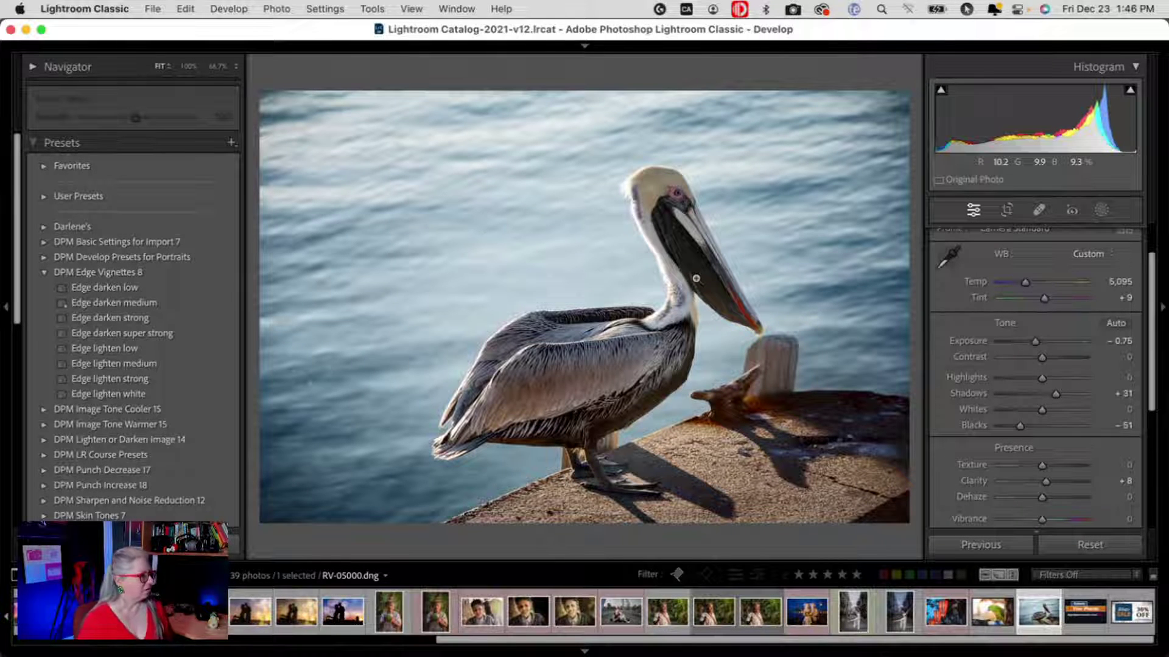
pyautogui.press('super+Tab')
pyautogui.press('super+Tab')
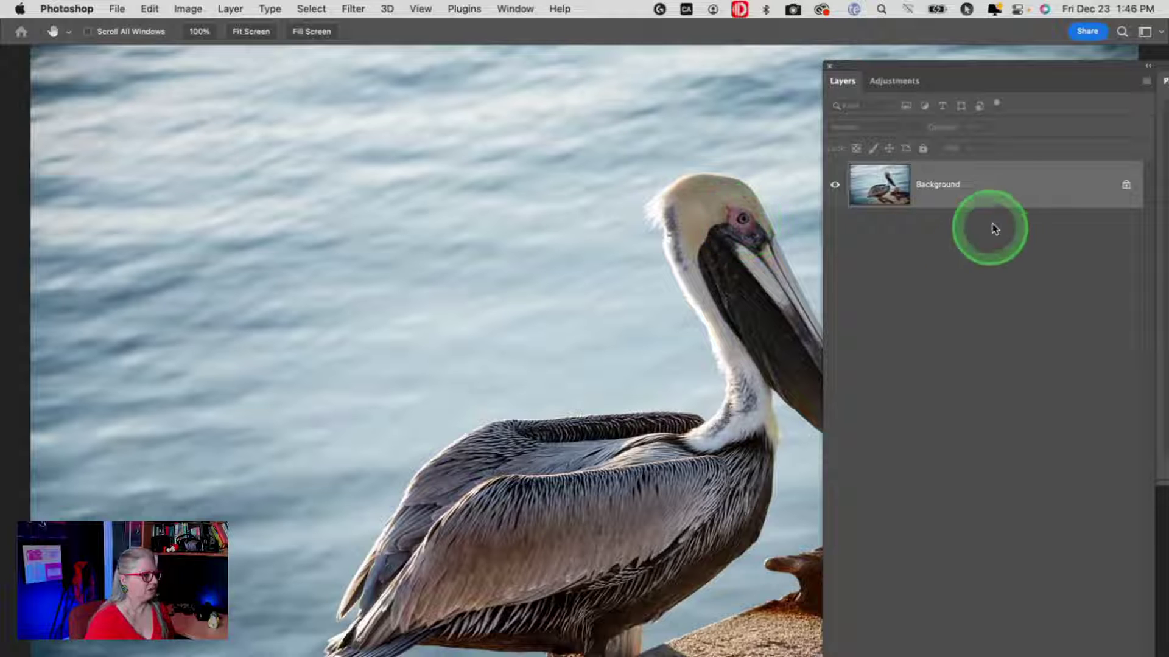
# Fit the whole pelican image in view and convert the Background layer to a smart object.
pyautogui.press('super+0')
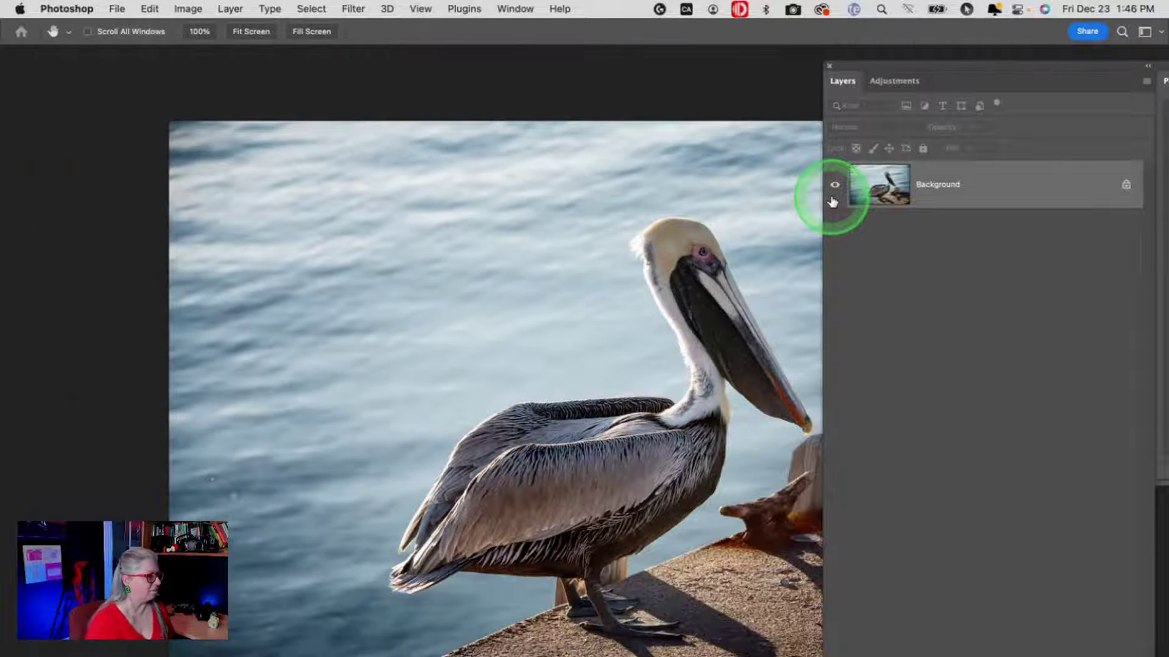
pyautogui.scroll(-2, 725, 218)
pyautogui.hscroll(2, 724, 218)
pyautogui.scroll(-2, 725, 220)
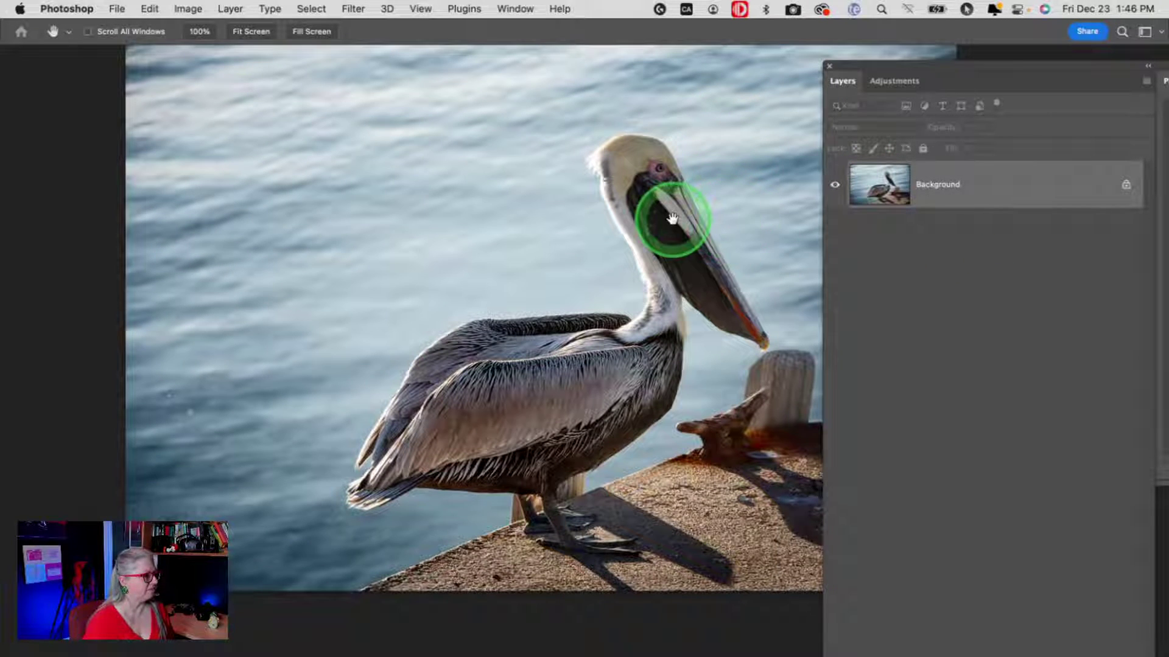
pyautogui.hscroll(1, 672, 214)
pyautogui.scroll(2, 672, 214)
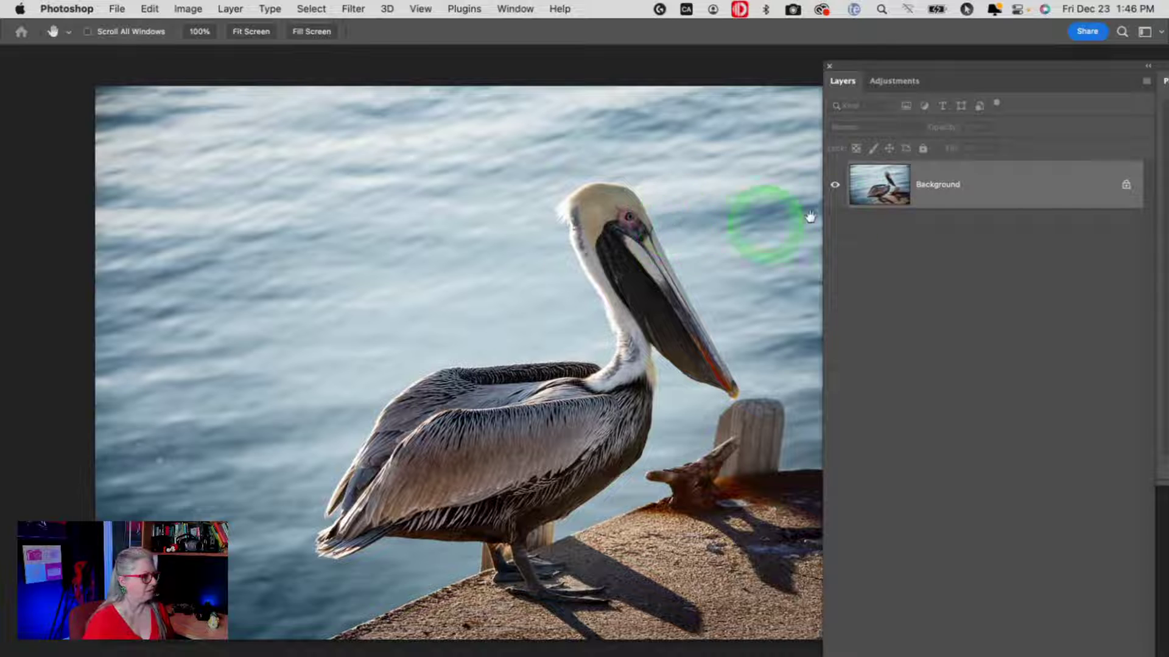
pyautogui.rightClick(1024, 180)
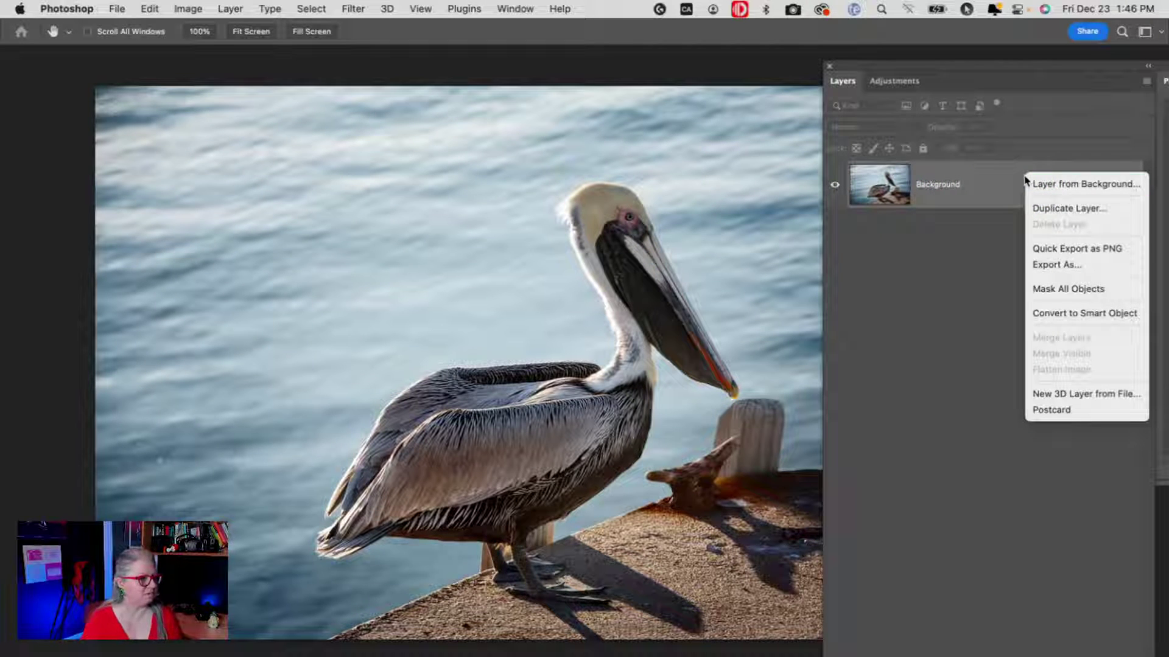
pyautogui.click(1046, 312)
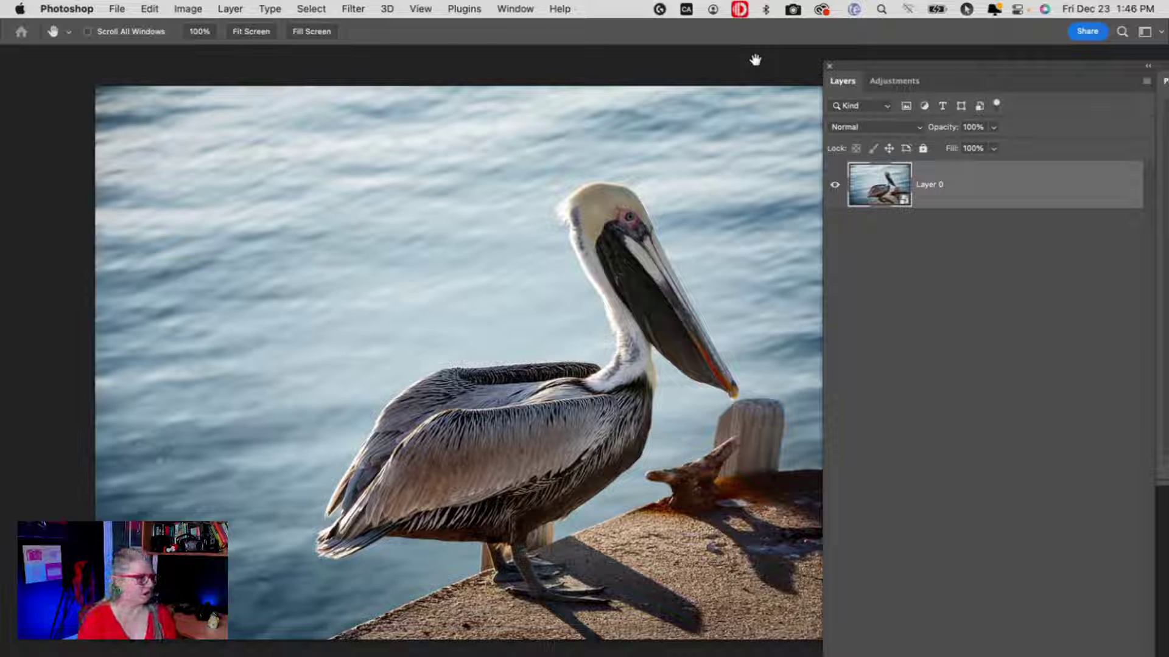
# Launch the Luminar Neo filter from Skylum Software on the smart object and show its editing tools.
pyautogui.click(348, 10)
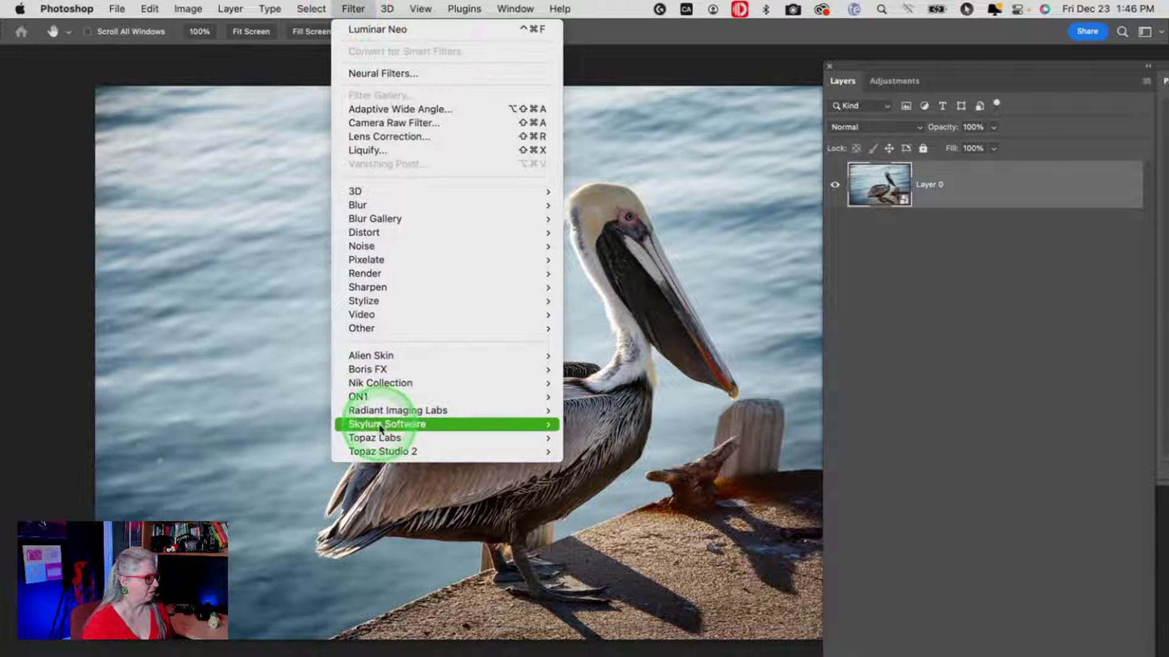
pyautogui.moveTo(384, 424)
pyautogui.click(608, 465)
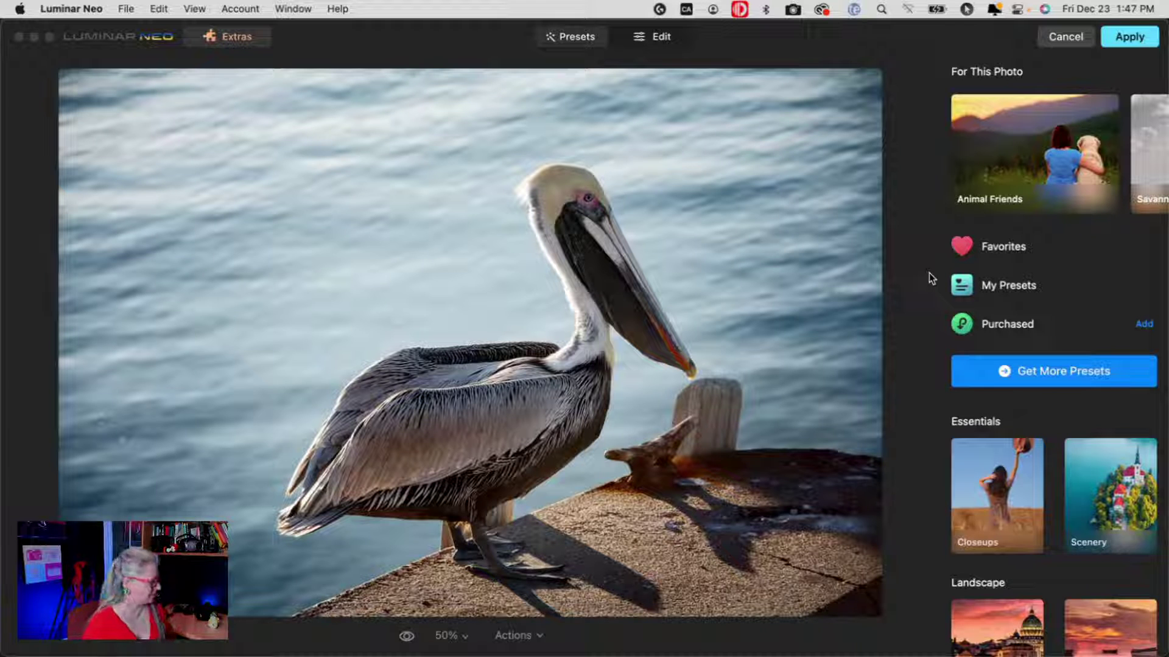
pyautogui.click(658, 38)
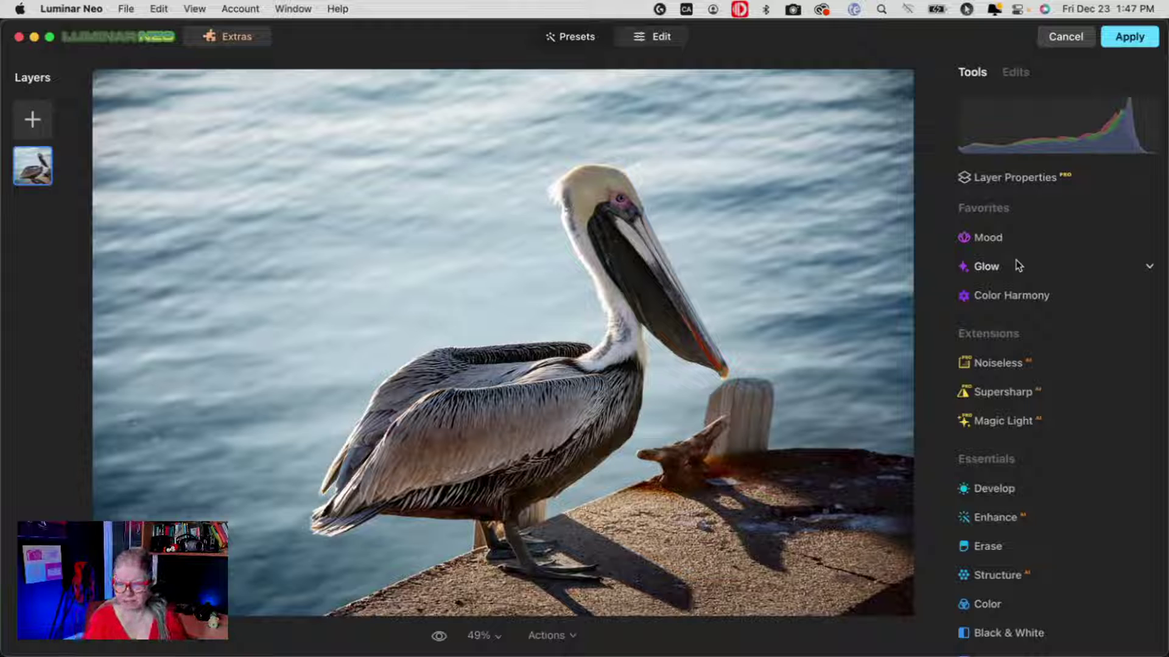
# Add the blue and purple flare from the Flares collection as a new layer over the photo.
pyautogui.click(838, 241)
pyautogui.click(33, 119)
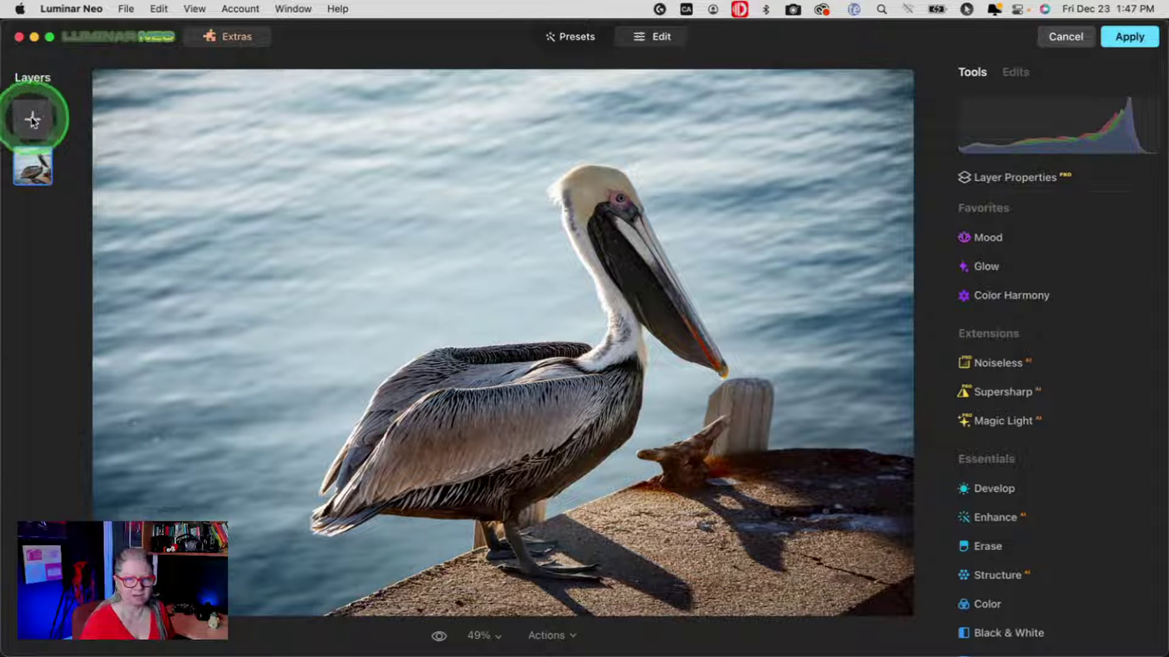
pyautogui.click(32, 119)
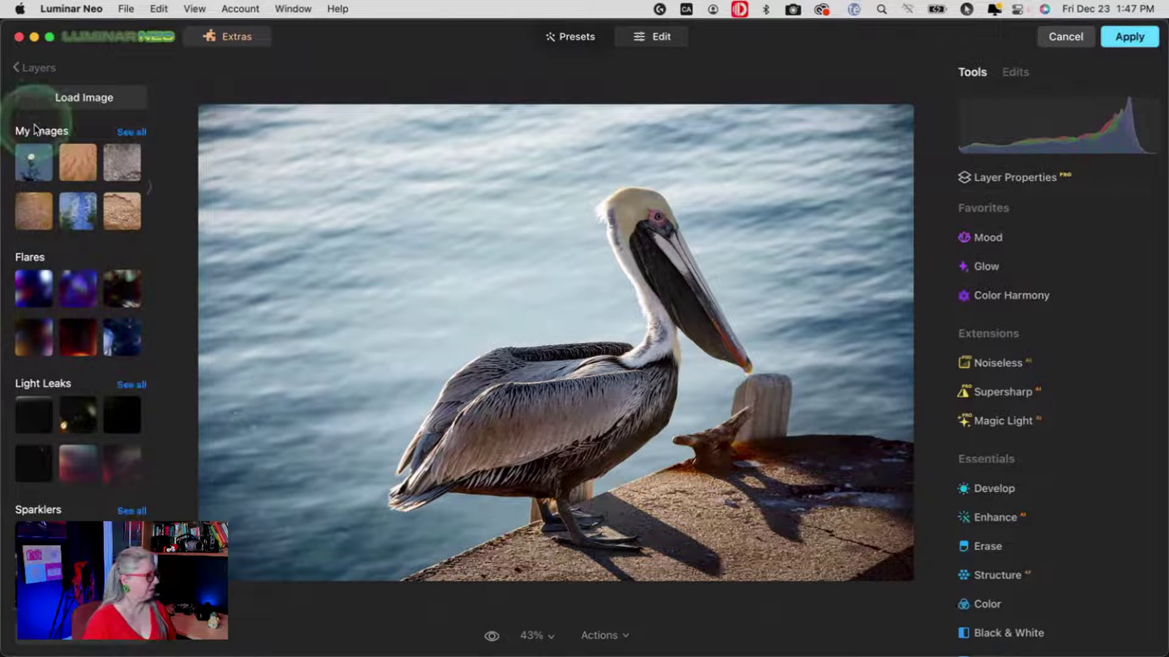
pyautogui.scroll(-5, 57, 243)
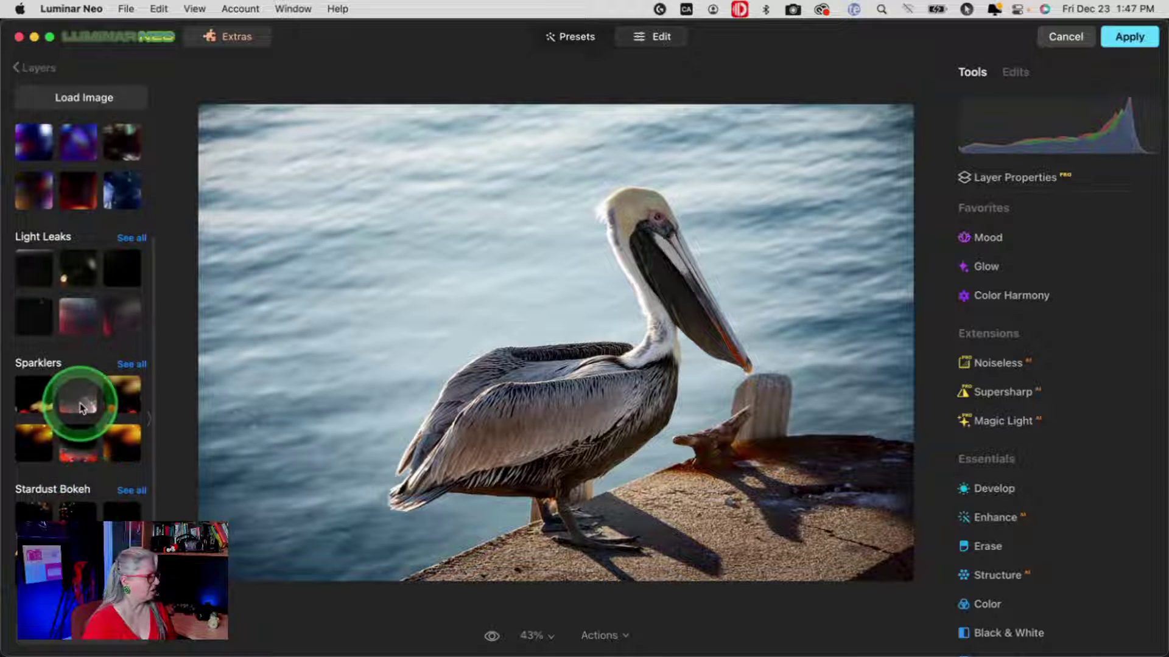
pyautogui.scroll(3, 87, 426)
pyautogui.scroll(3, 80, 426)
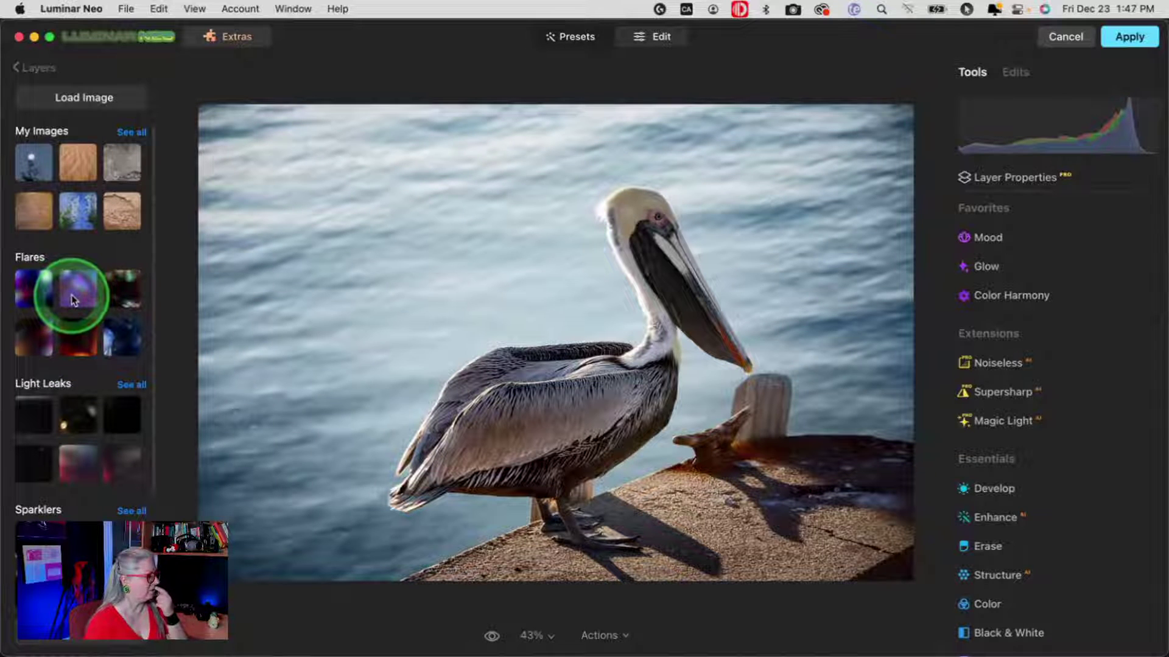
pyautogui.click(71, 294)
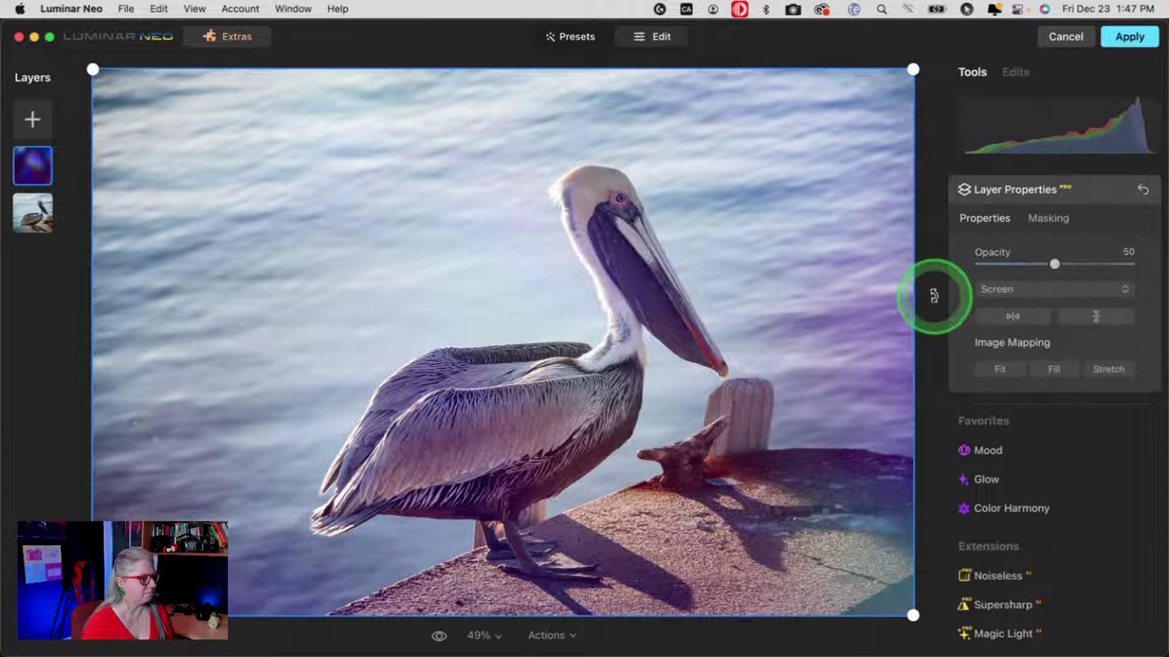
# Keep the flare layer's blend mode at Screen and set its opacity to 70.
pyautogui.click(1055, 290)
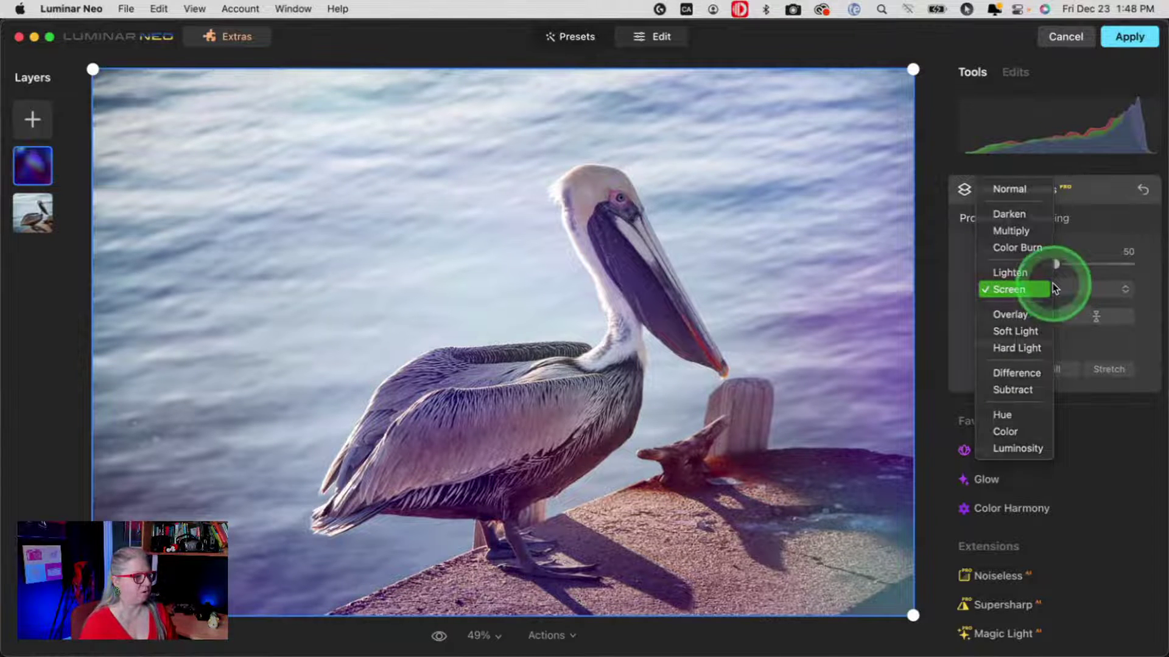
pyautogui.click(1054, 266)
pyautogui.moveTo(1054, 267); pyautogui.dragTo(1085, 264)
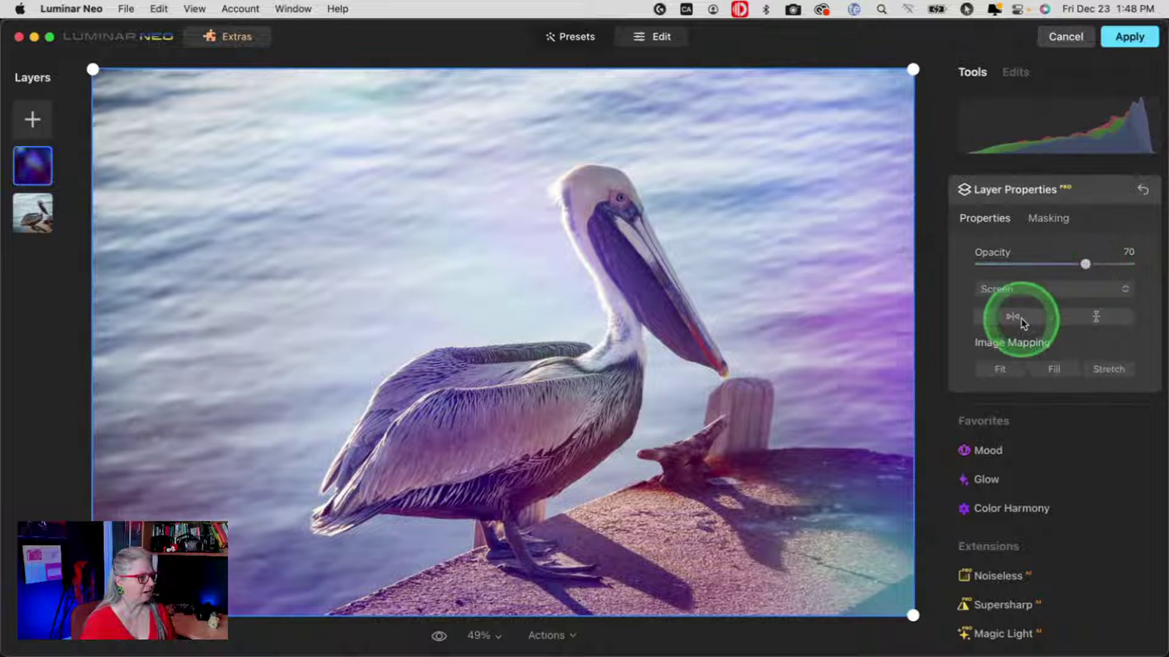
# Flip the flare layer horizontally, trying the vertical flip as well, and keep that layer selected.
pyautogui.click(1014, 317)
pyautogui.click(1095, 316)
pyautogui.click(1087, 316)
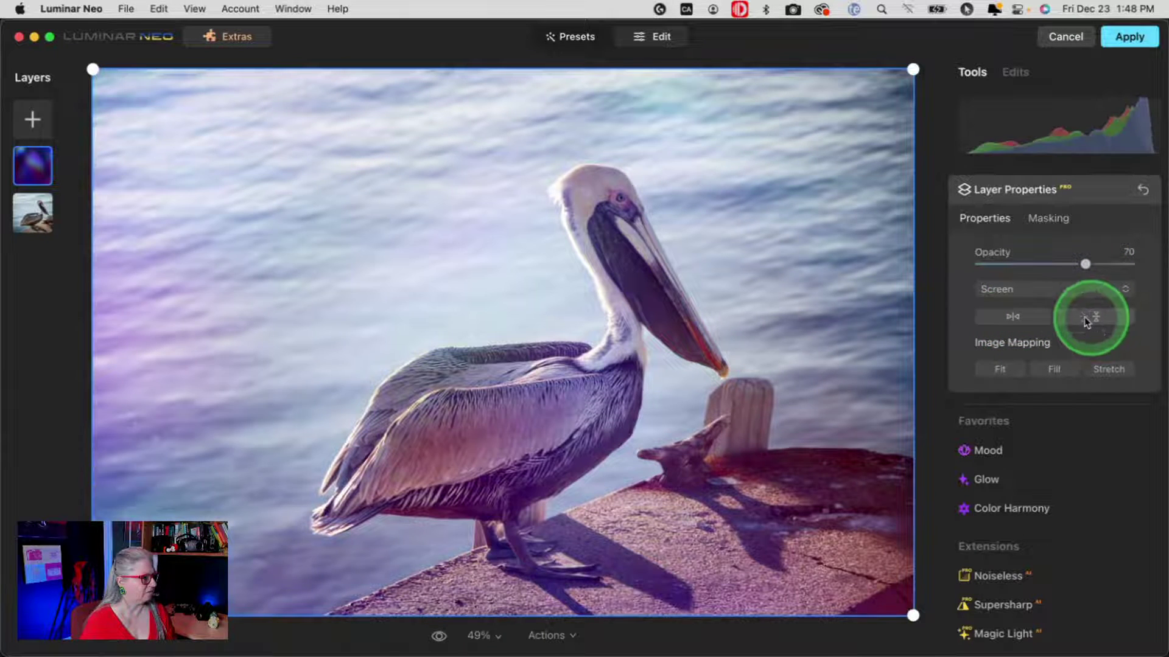
pyautogui.click(1011, 320)
pyautogui.click(1011, 318)
pyautogui.click(1109, 321)
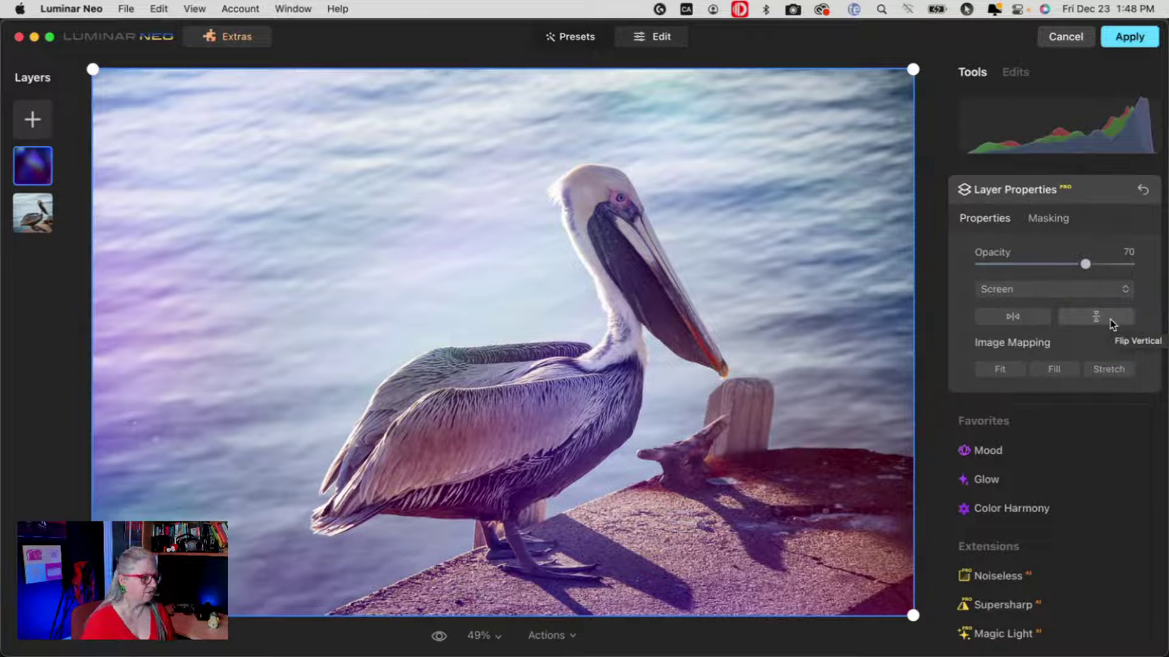
pyautogui.click(45, 166)
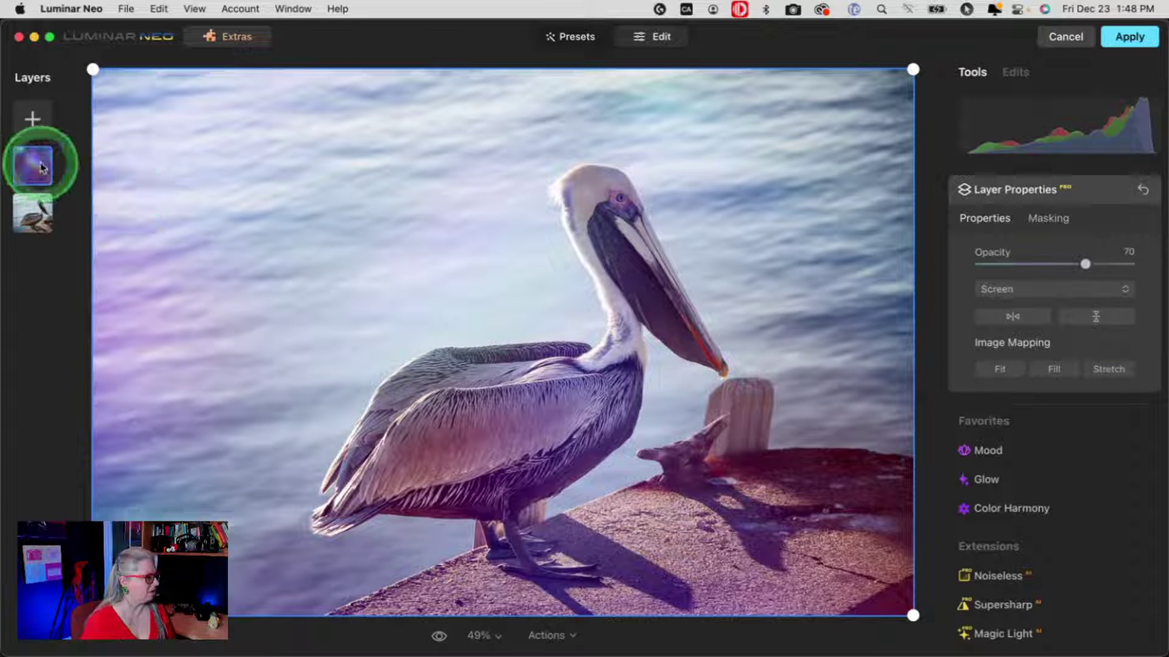
# Delete the flare layer and open the full My Images collection to choose a replacement layer.
pyautogui.rightClick(43, 168)
pyautogui.click(36, 118)
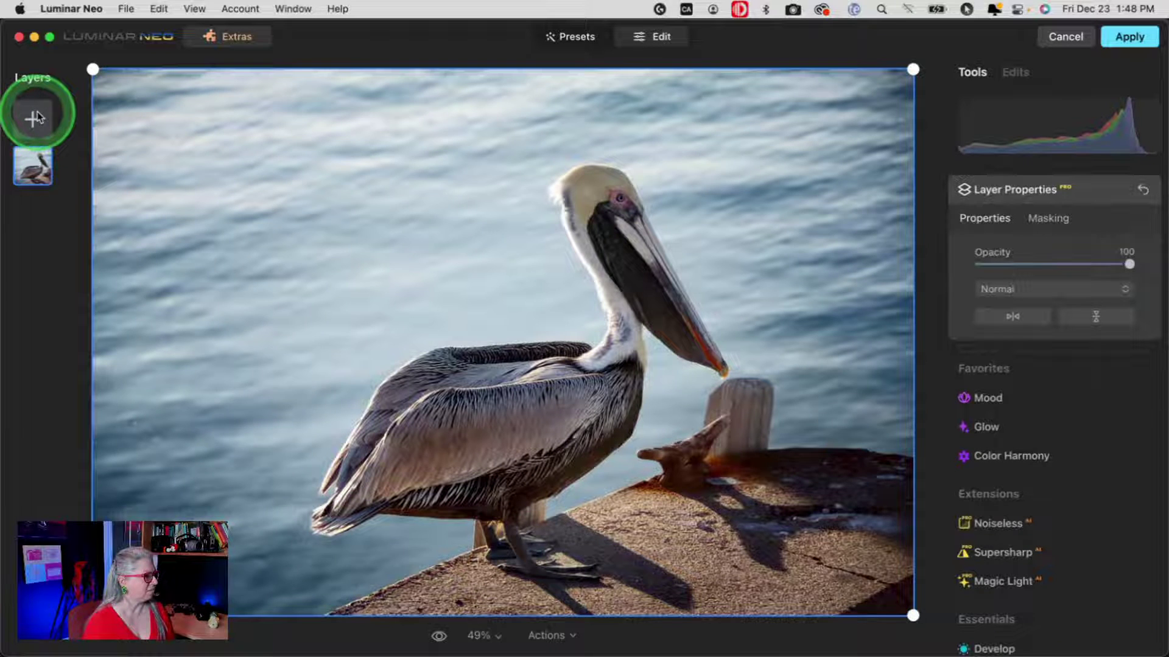
pyautogui.click(36, 115)
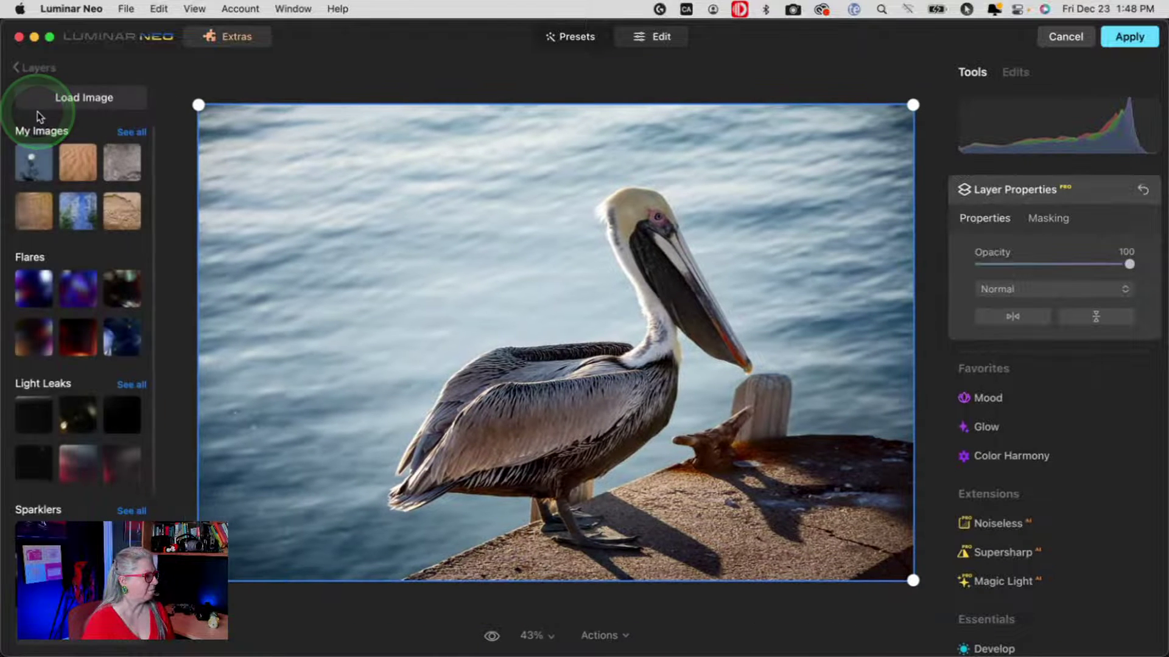
pyautogui.click(130, 132)
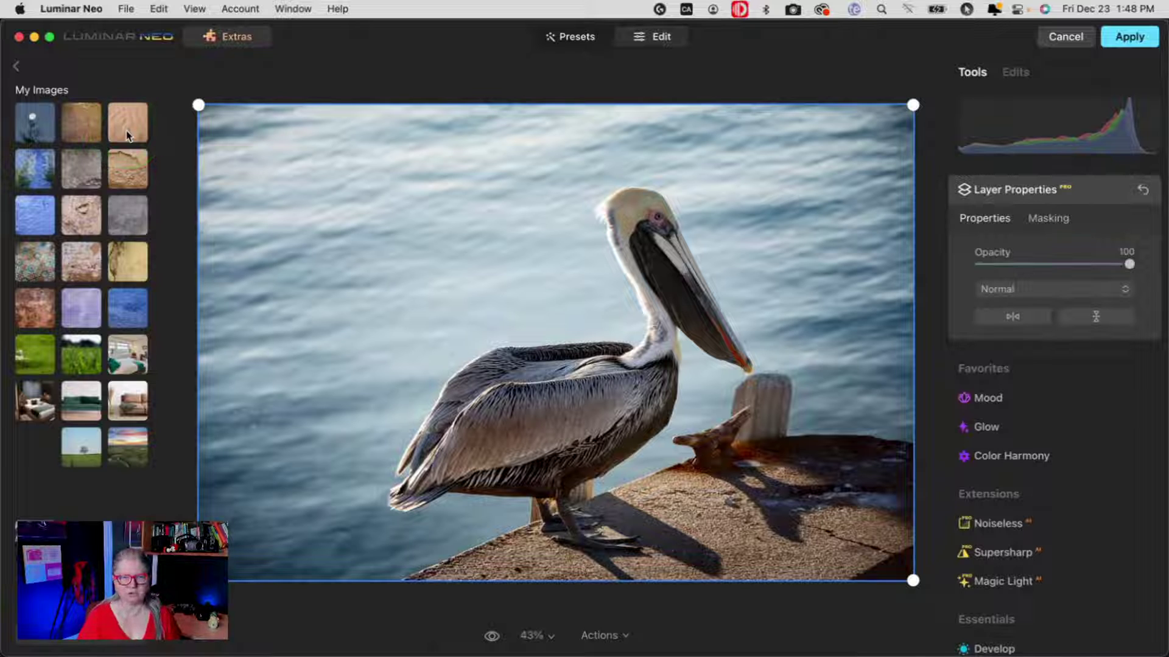
# Add the green and blue bokeh image from My Images as a new layer over the pelican photo.
pyautogui.scroll(-5, 39, 195)
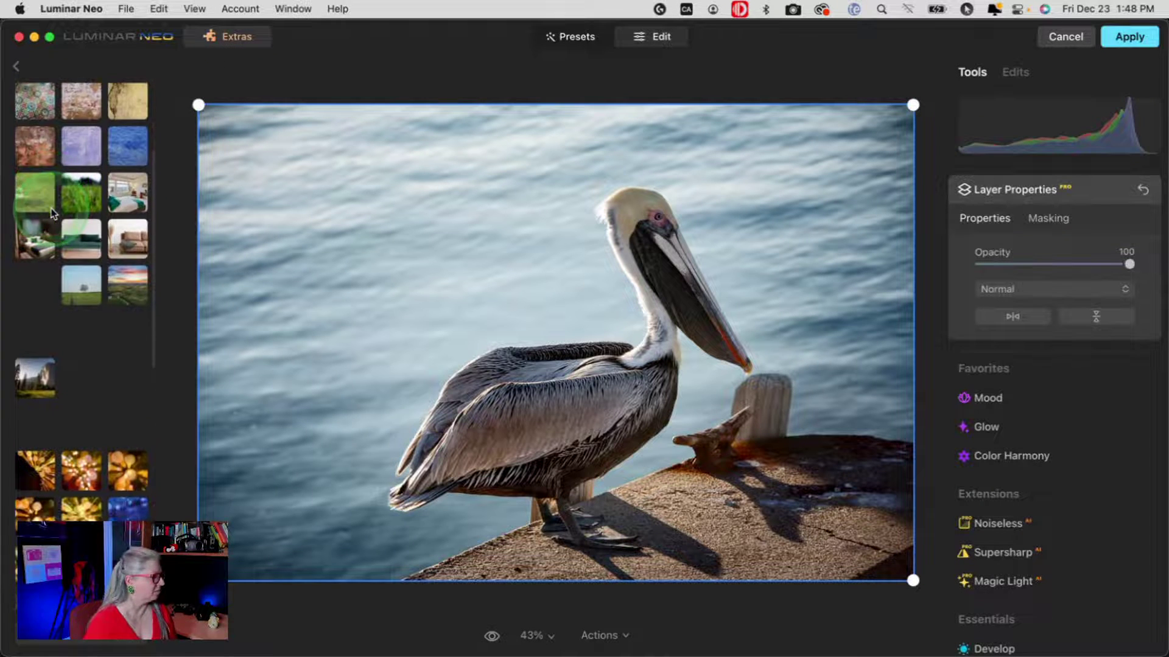
pyautogui.scroll(-7, 51, 213)
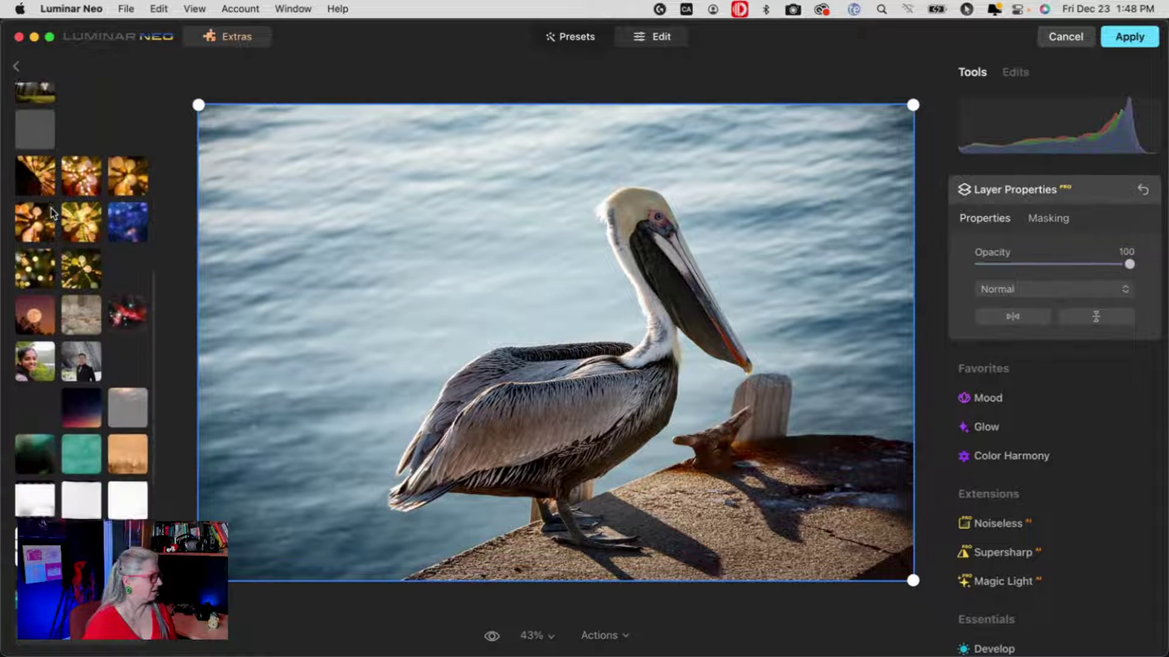
pyautogui.scroll(-3, 53, 213)
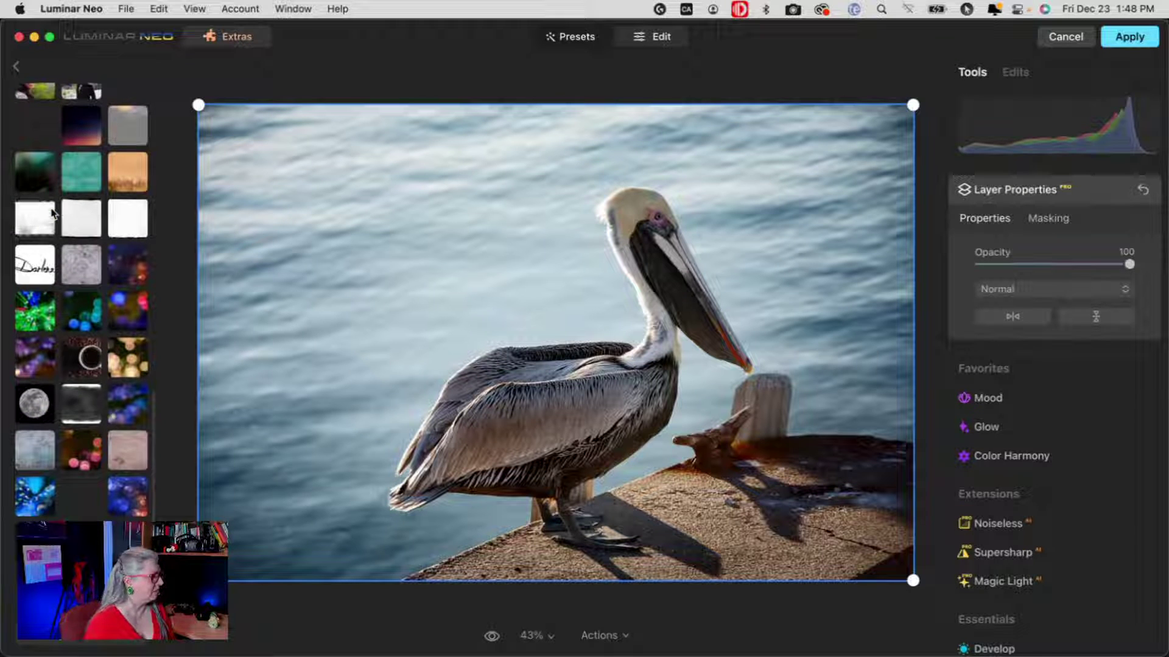
pyautogui.click(65, 454)
pyautogui.click(62, 366)
pyautogui.click(53, 177)
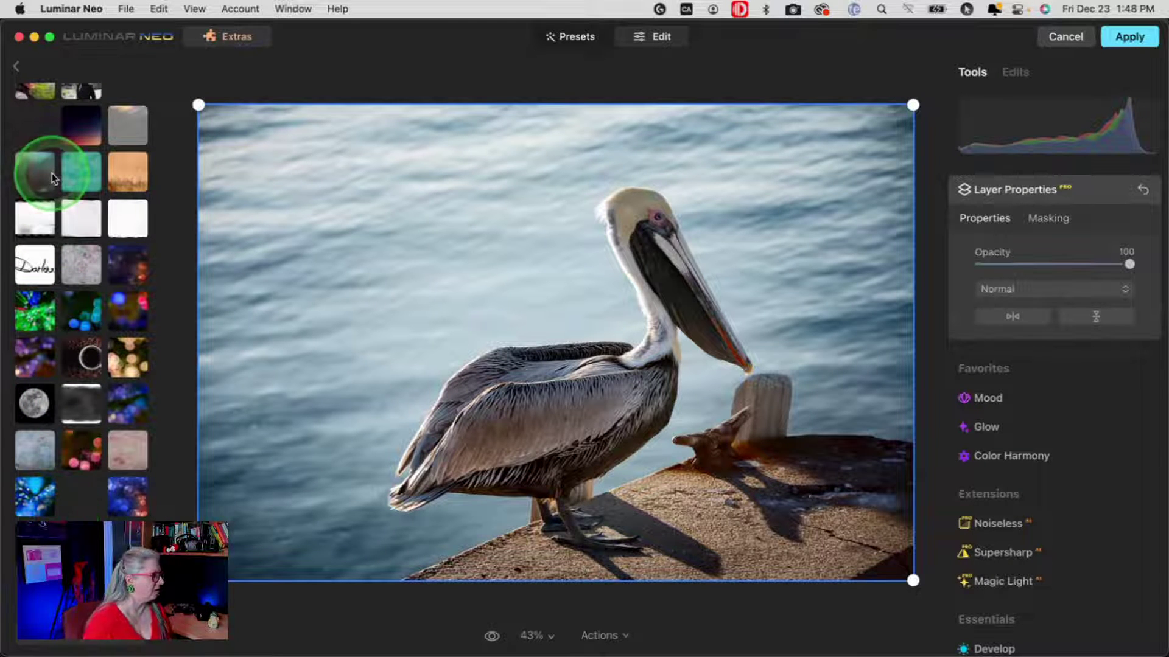
pyautogui.click(58, 364)
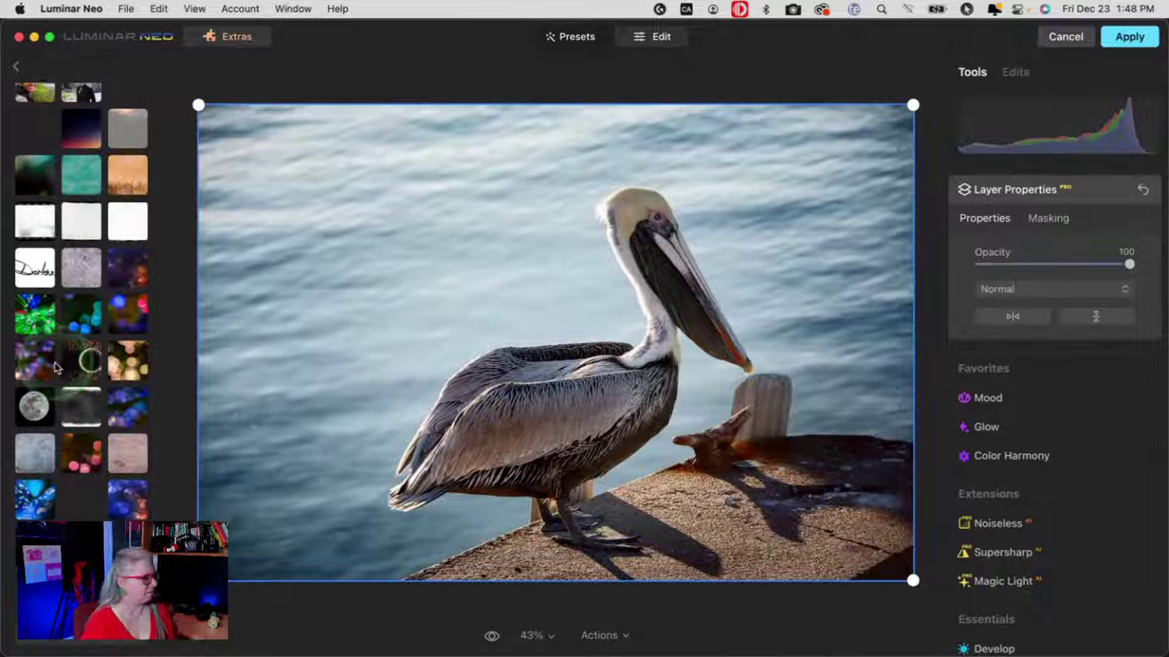
pyautogui.click(76, 321)
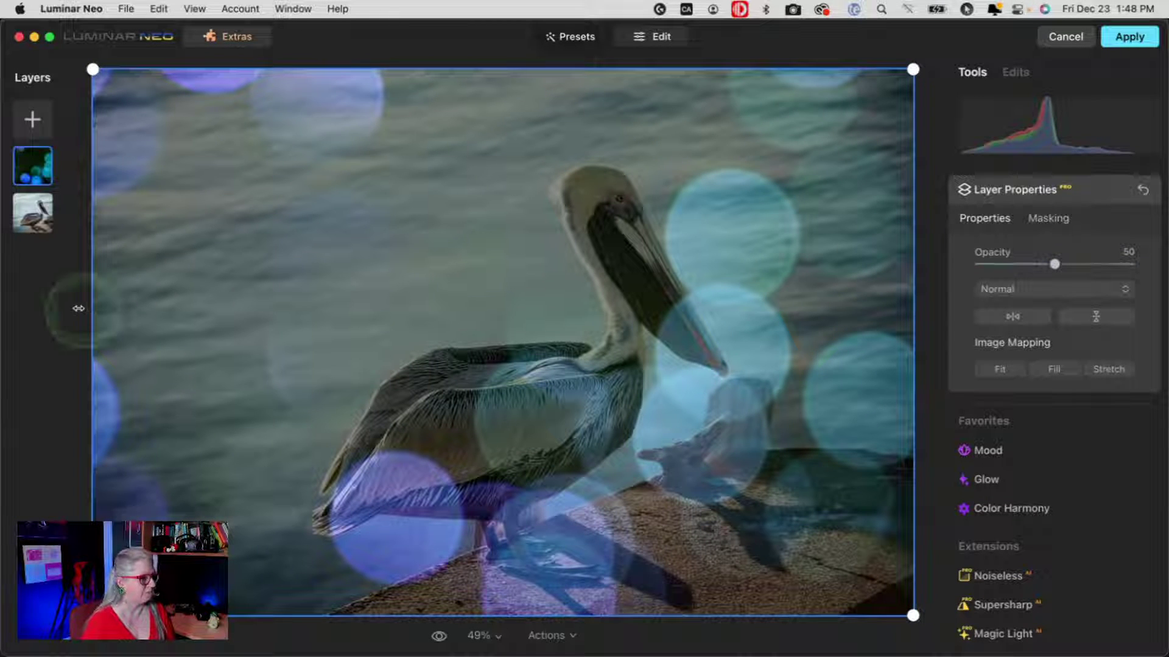
# Set the bokeh layer's opacity to 81 and its blend mode to Screen, trying Lighten and Overlay as well.
pyautogui.click(1032, 289)
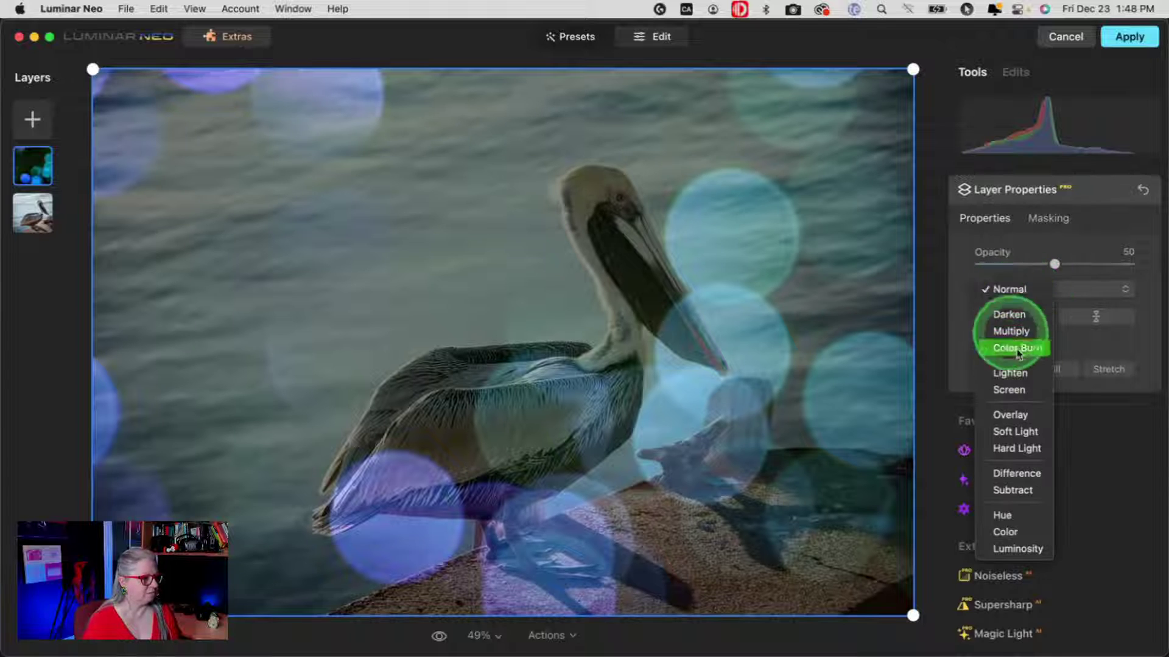
pyautogui.click(1020, 374)
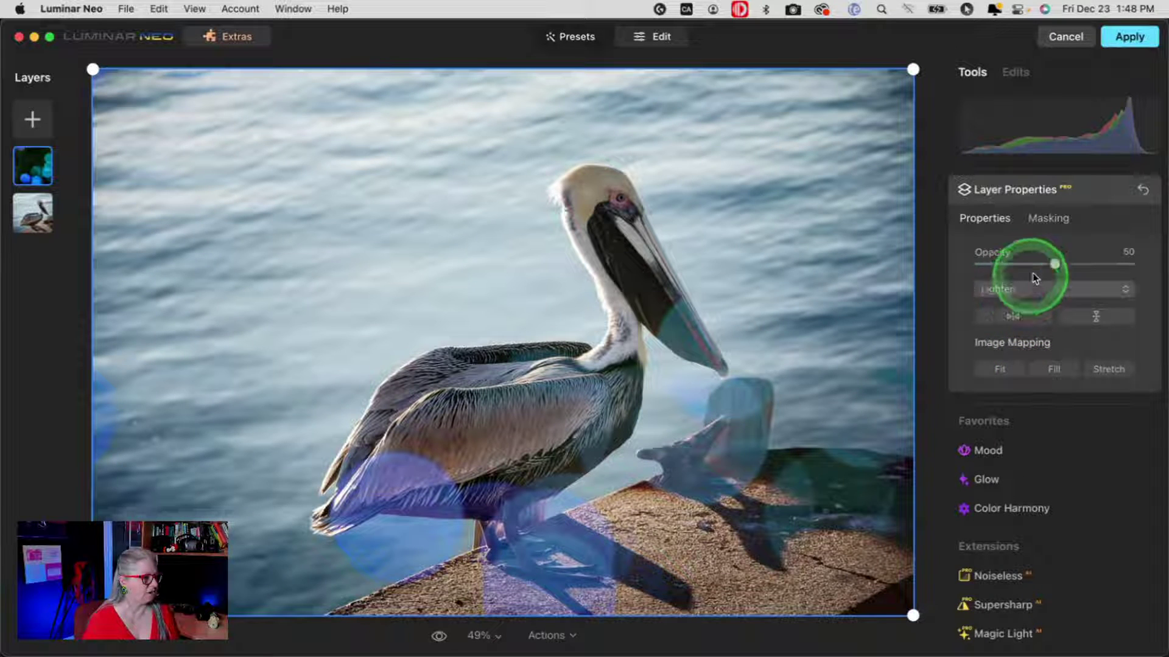
pyautogui.moveTo(1049, 267); pyautogui.dragTo(1102, 263)
pyautogui.click(1014, 288)
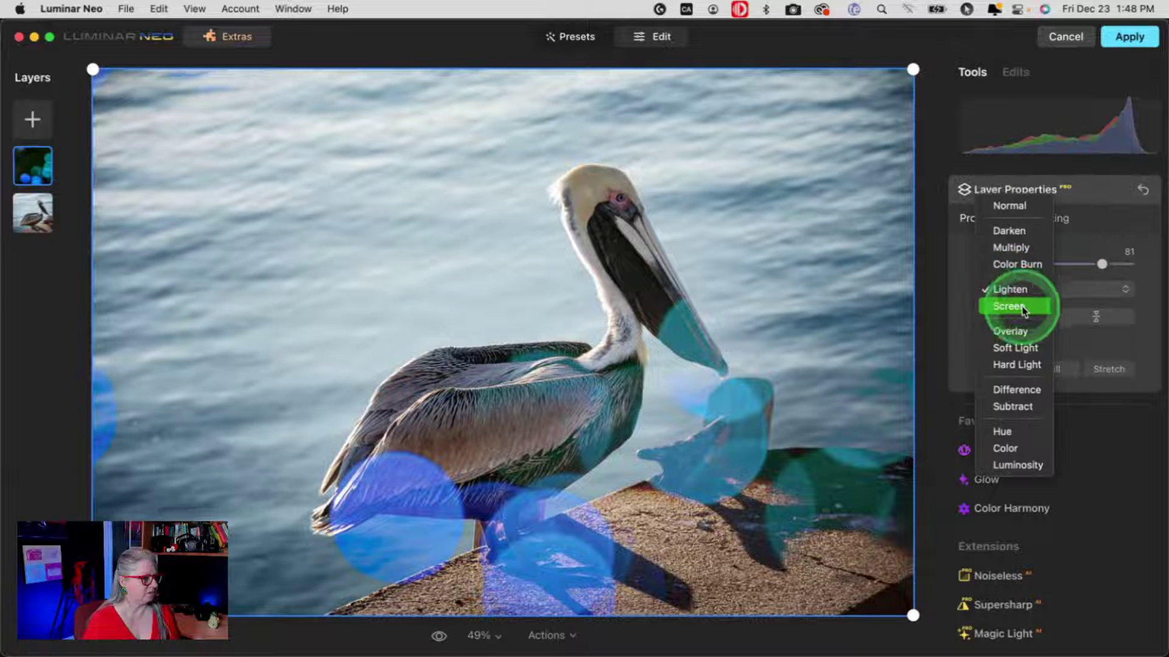
pyautogui.click(1020, 307)
pyautogui.click(1028, 291)
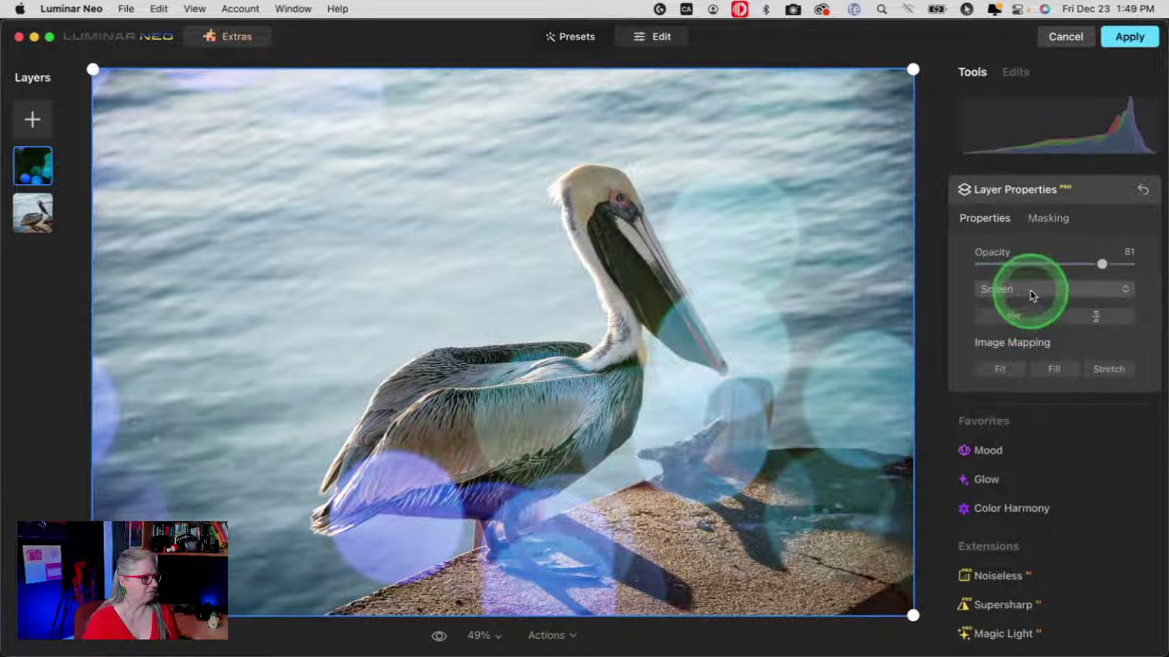
pyautogui.click(1021, 313)
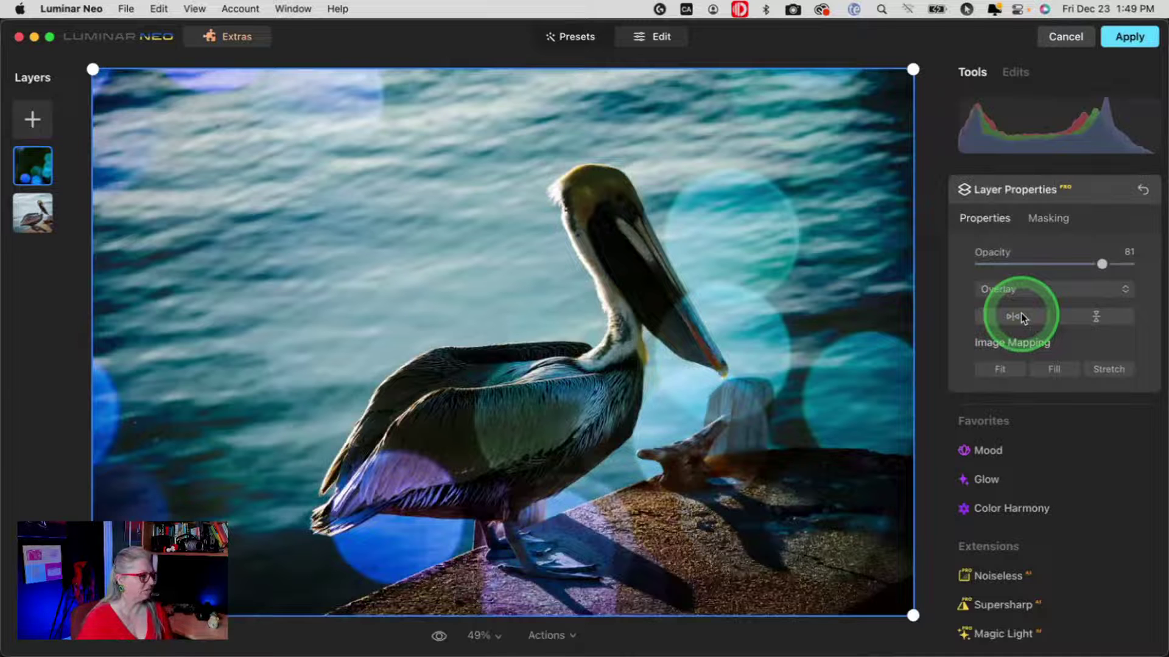
pyautogui.click(1016, 287)
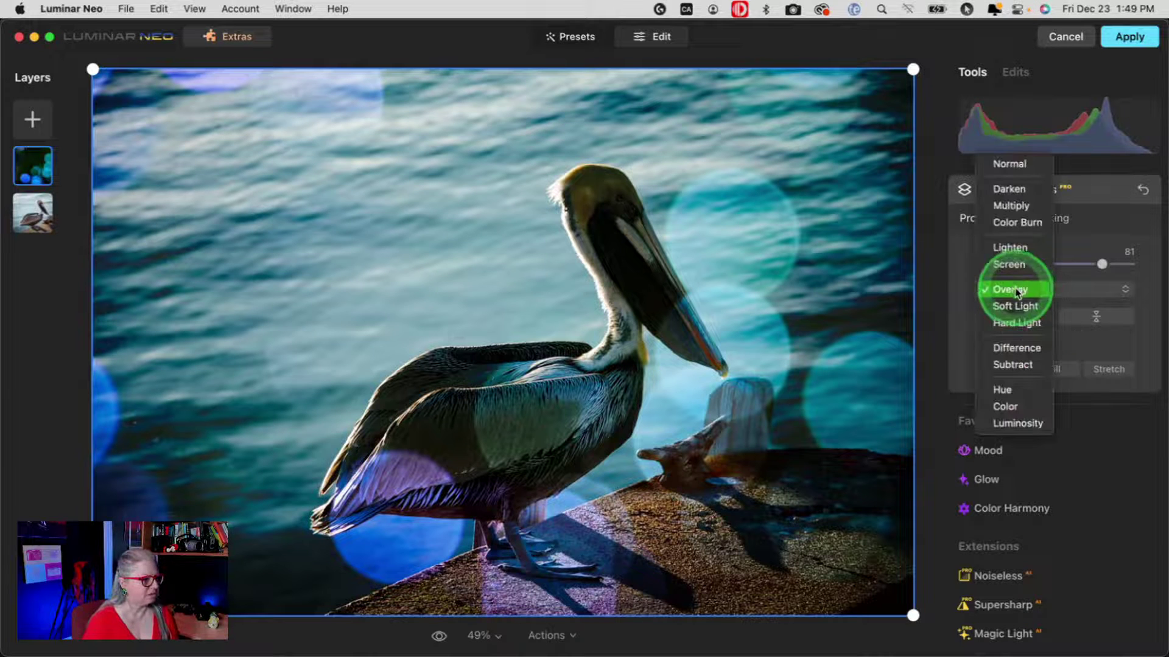
pyautogui.click(1008, 265)
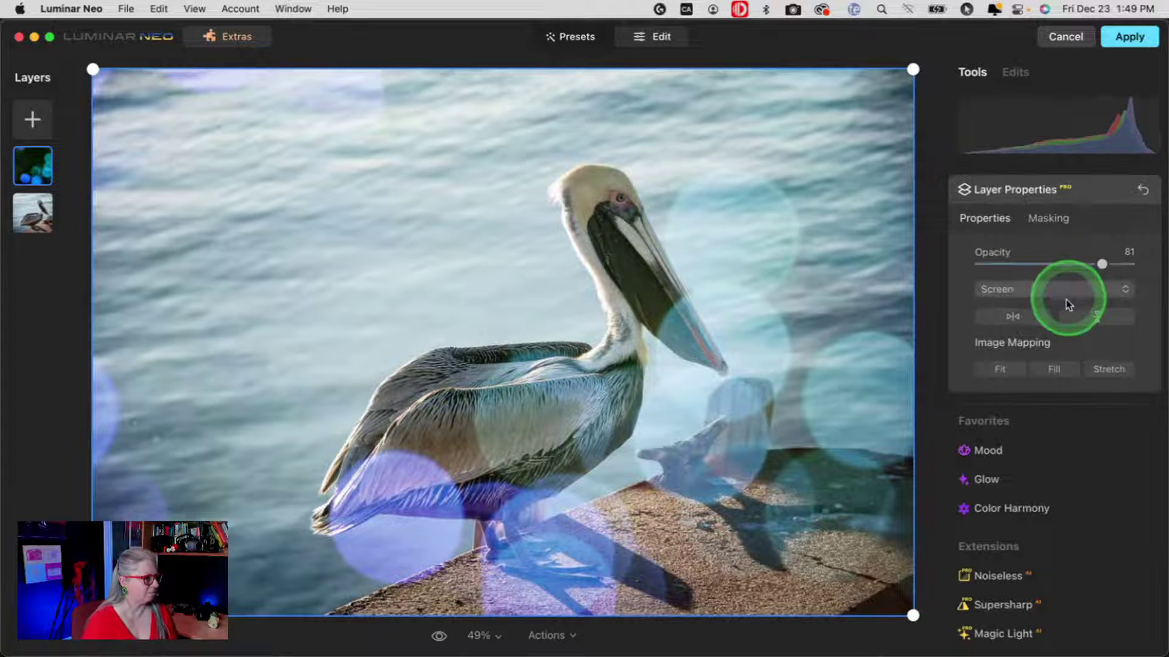
# Flip the bokeh layer vertically and horizontally, comparing the vertical flip on and off, and raise its opacity to 100.
pyautogui.click(1095, 316)
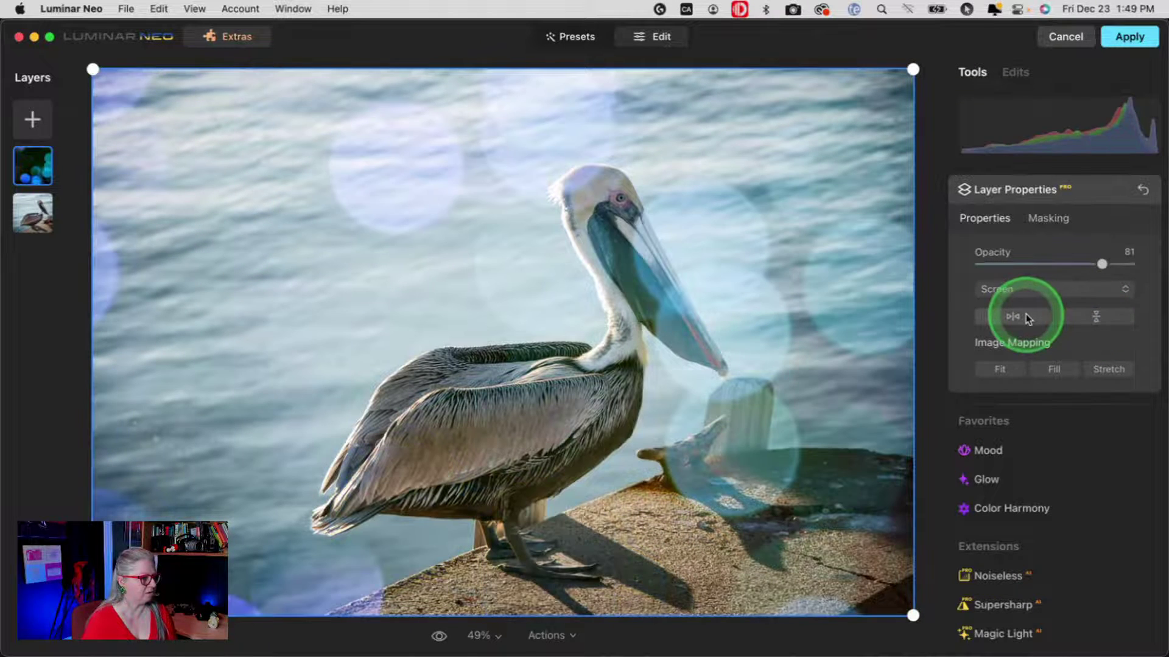
pyautogui.click(1025, 314)
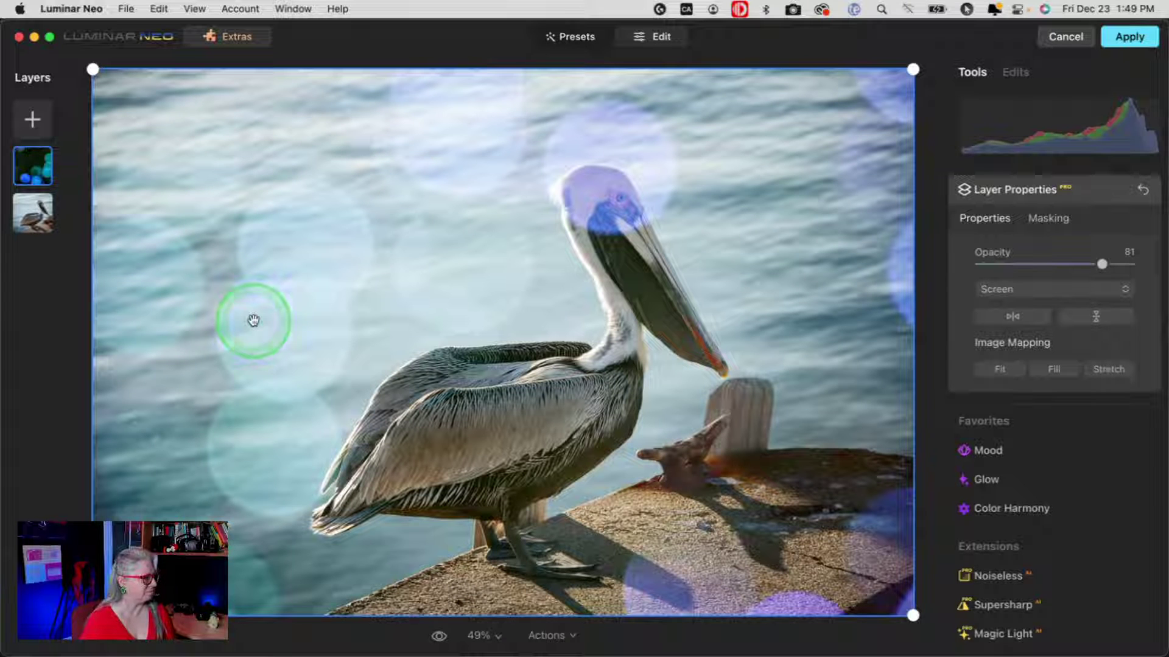
pyautogui.moveTo(1103, 263)
pyautogui.mouseDown()
pyautogui.moveTo(972, 265)
pyautogui.moveTo(1130, 268)
pyautogui.moveTo(1087, 272)
pyautogui.mouseUp()
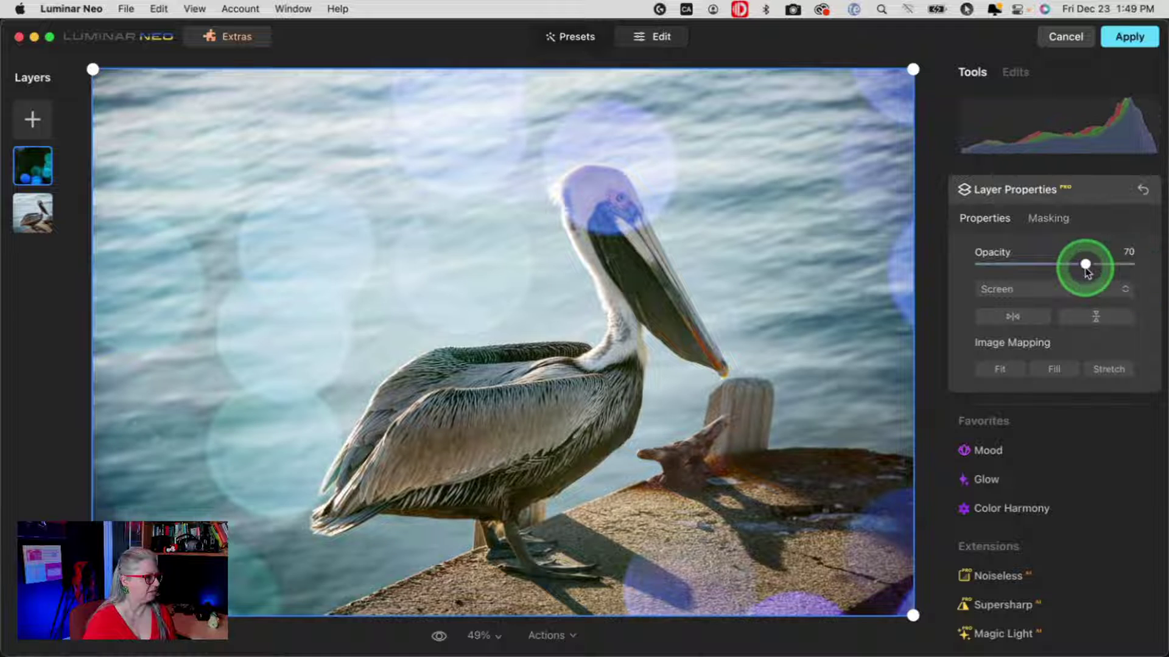
pyautogui.click(1096, 316)
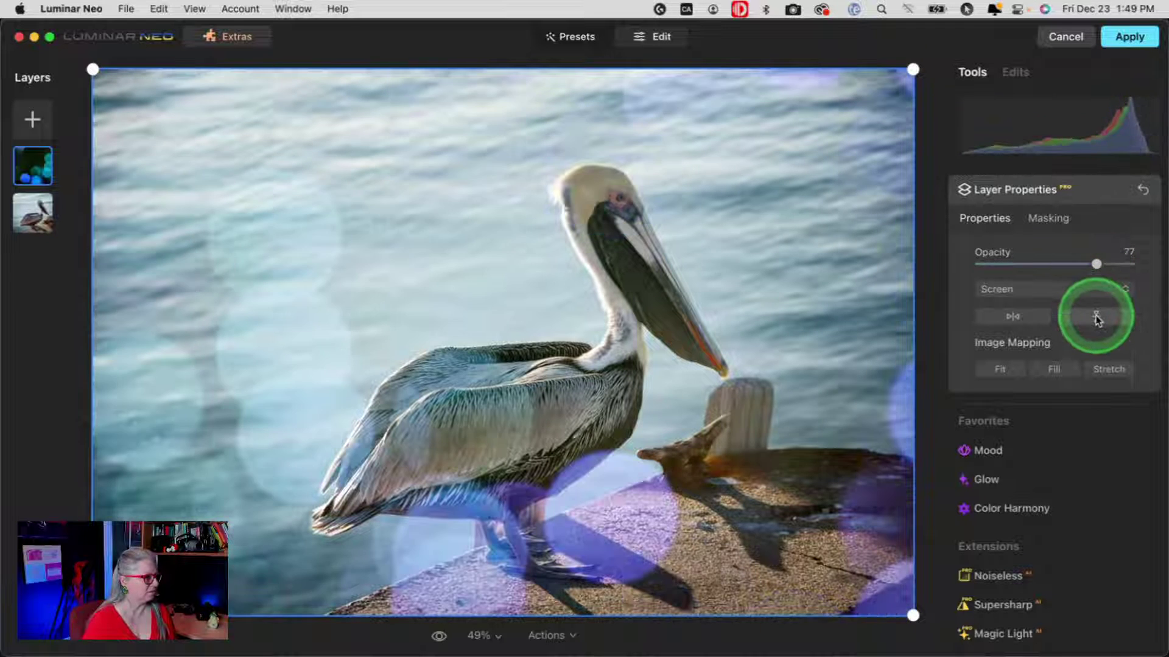
pyautogui.click(1095, 316)
pyautogui.click(1095, 316)
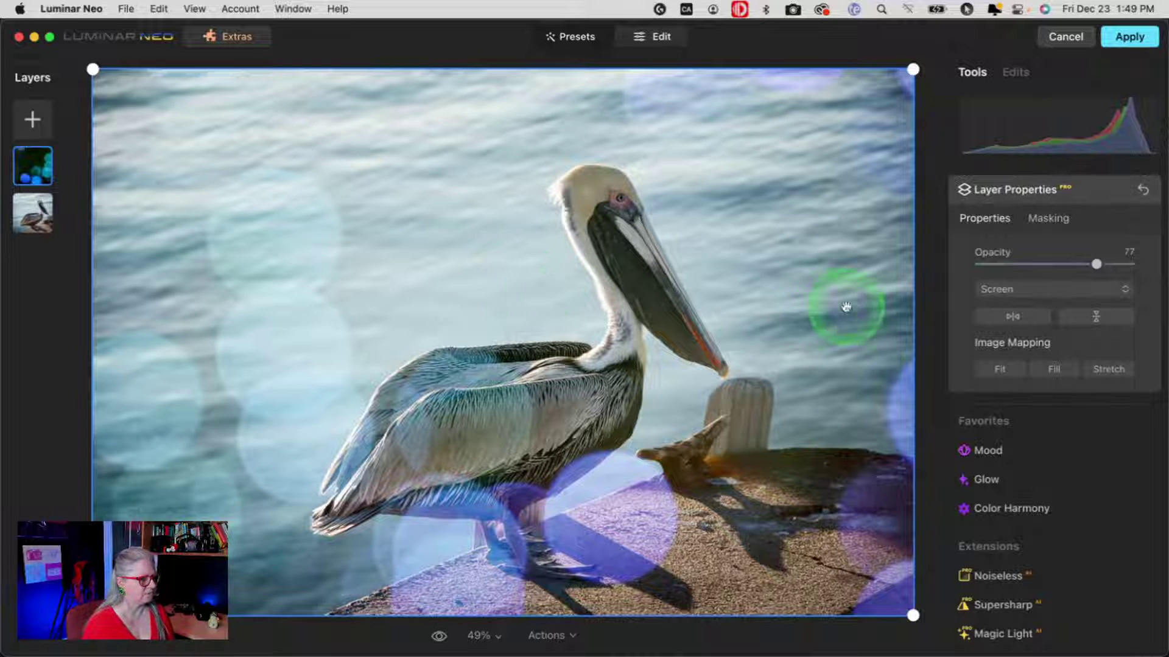
pyautogui.click(1094, 317)
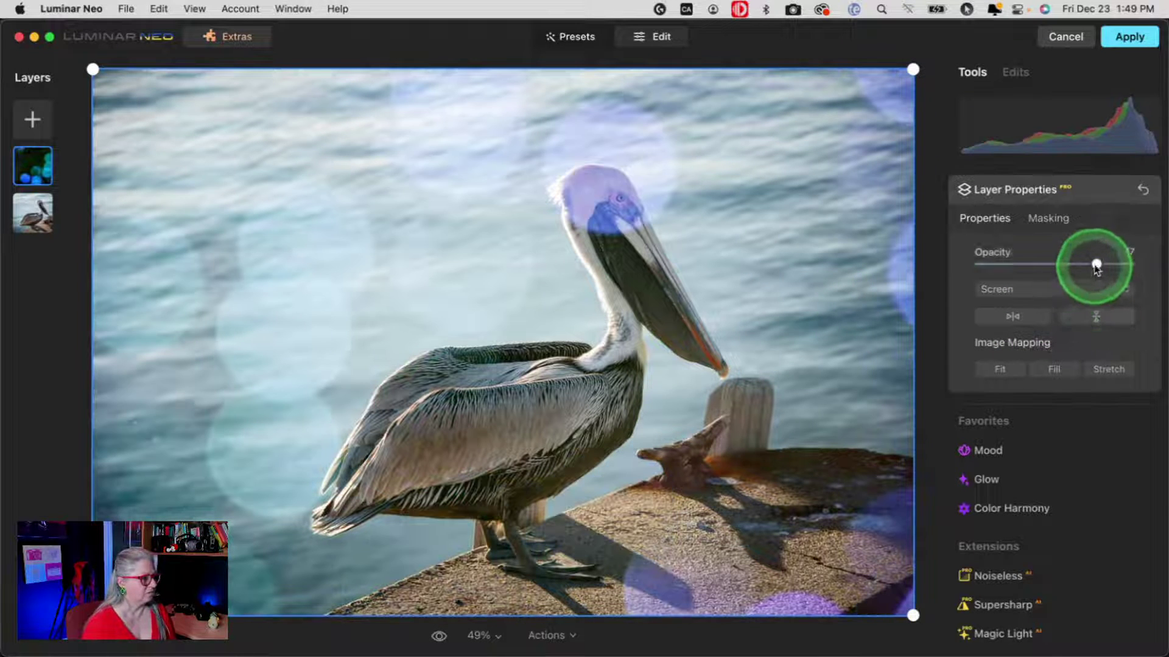
pyautogui.moveTo(1096, 265); pyautogui.dragTo(1147, 270)
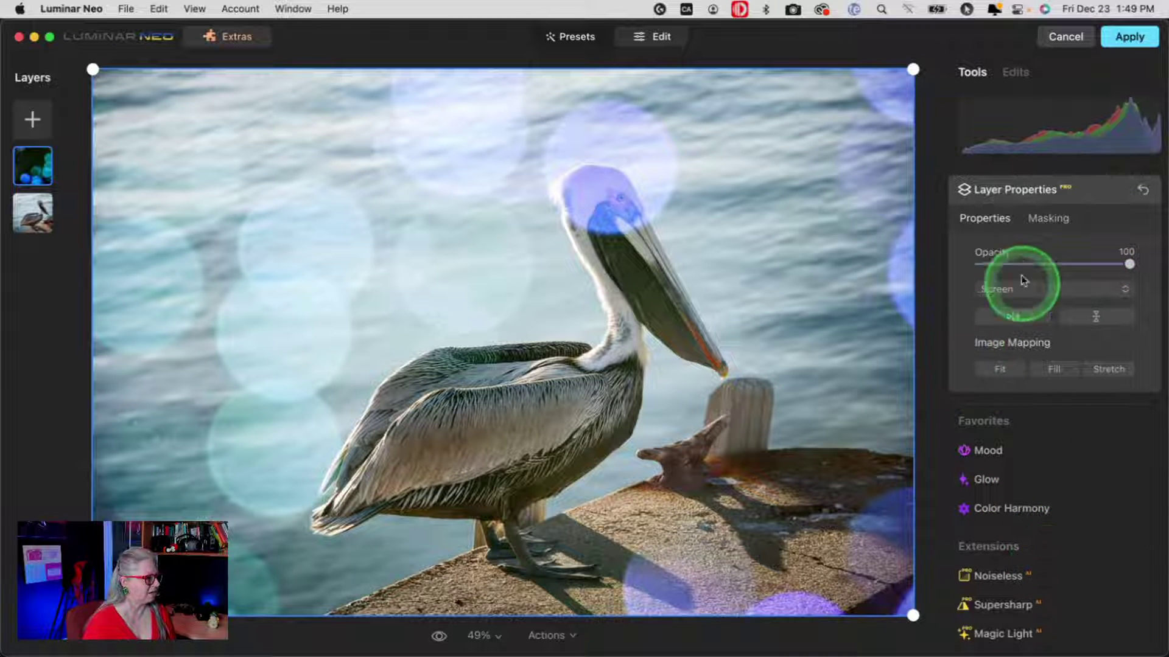
# Erase the bokeh from the dock at the pelican's feet with a mask brush of size 100 and softness 66.
pyautogui.click(1048, 220)
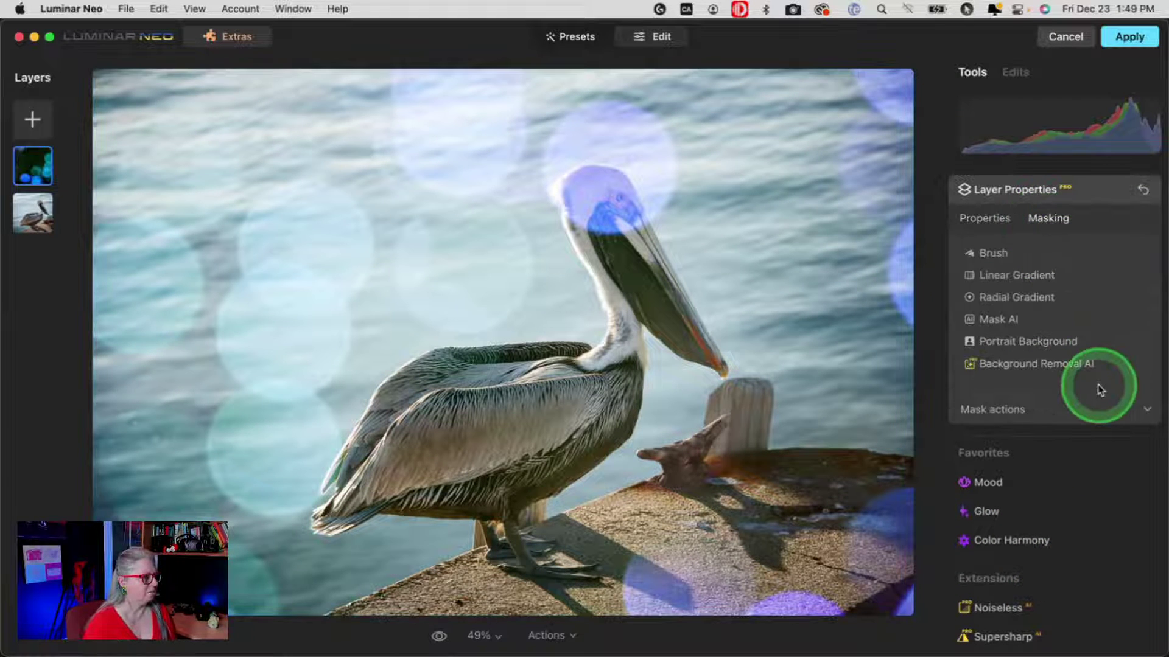
pyautogui.click(992, 254)
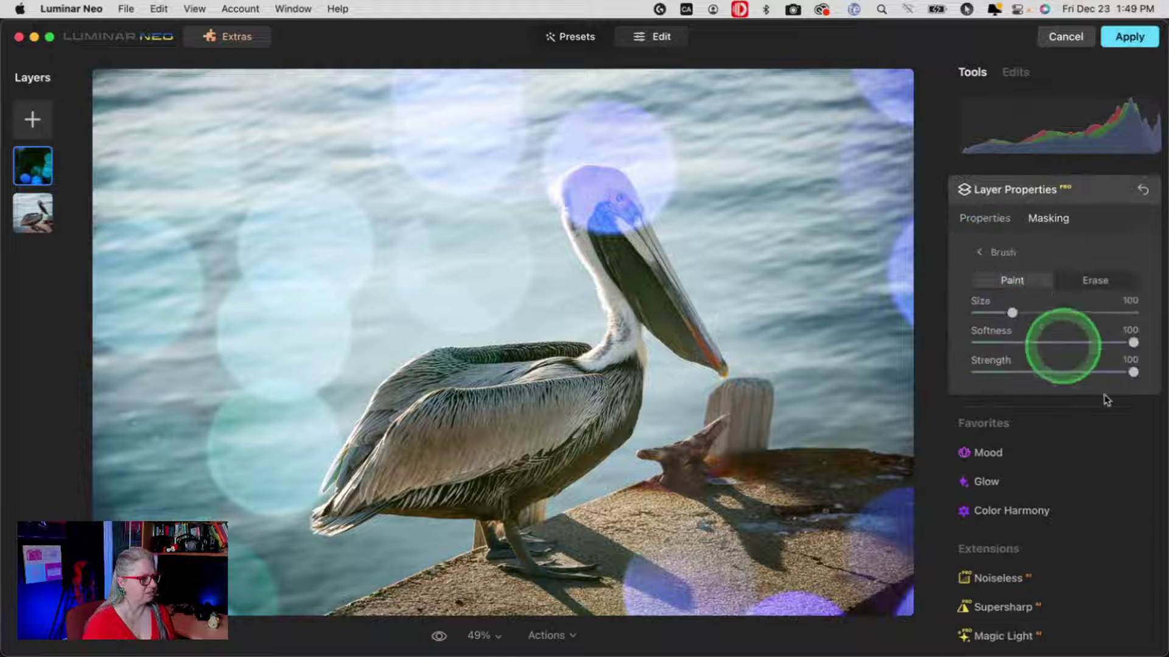
pyautogui.click(1096, 281)
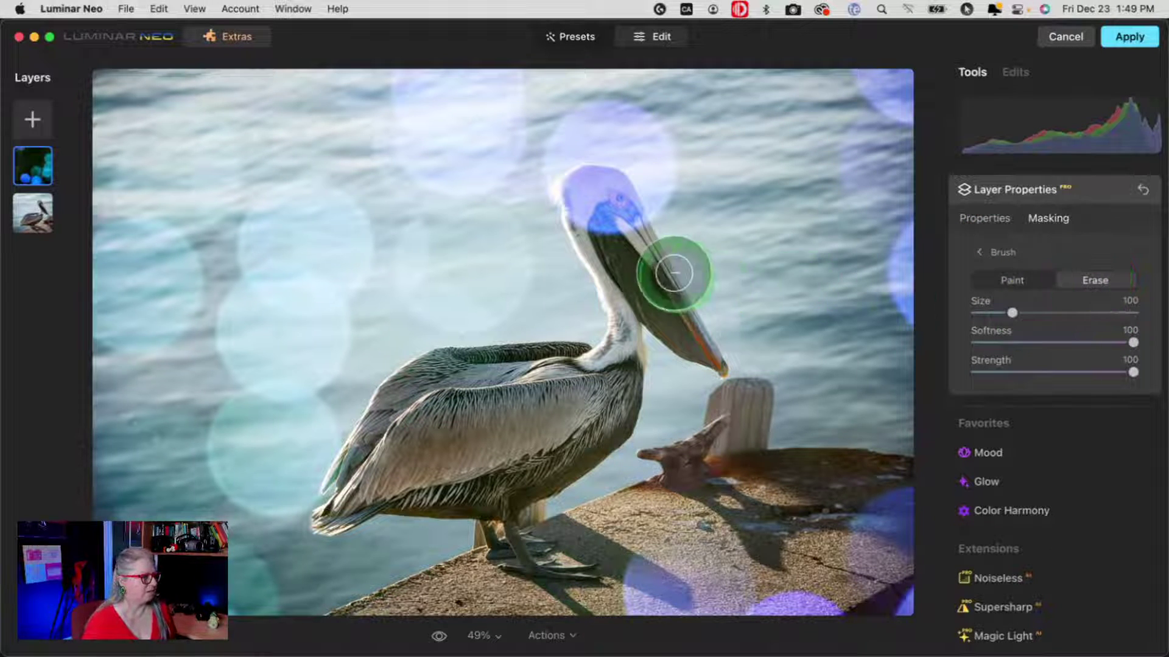
pyautogui.click(1081, 343)
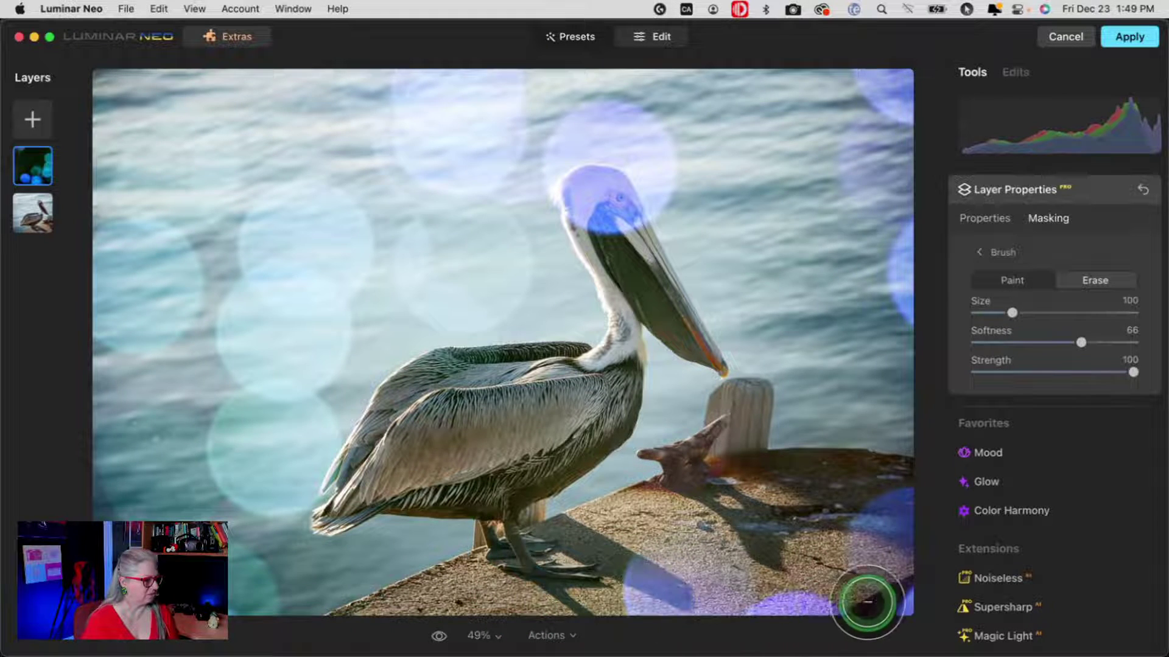
pyautogui.moveTo(866, 605)
pyautogui.mouseDown()
pyautogui.moveTo(615, 597)
pyautogui.moveTo(823, 557)
pyautogui.moveTo(894, 560)
pyautogui.moveTo(915, 526)
pyautogui.moveTo(879, 513)
pyautogui.moveTo(763, 532)
pyautogui.moveTo(884, 512)
pyautogui.moveTo(909, 555)
pyautogui.moveTo(894, 504)
pyautogui.moveTo(734, 512)
pyautogui.moveTo(564, 596)
pyautogui.moveTo(436, 616)
pyautogui.moveTo(626, 551)
pyautogui.mouseUp()
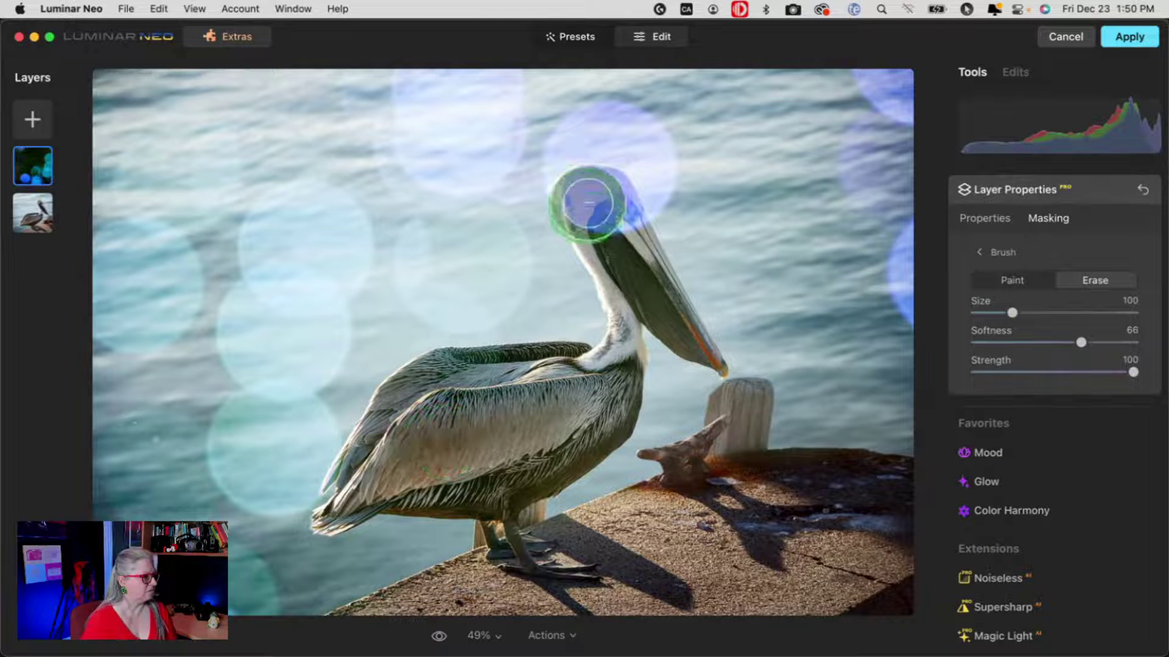
# Lower the mask brush strength to 70 and erase the bokeh from the pelican's head and bill.
pyautogui.click(1088, 372)
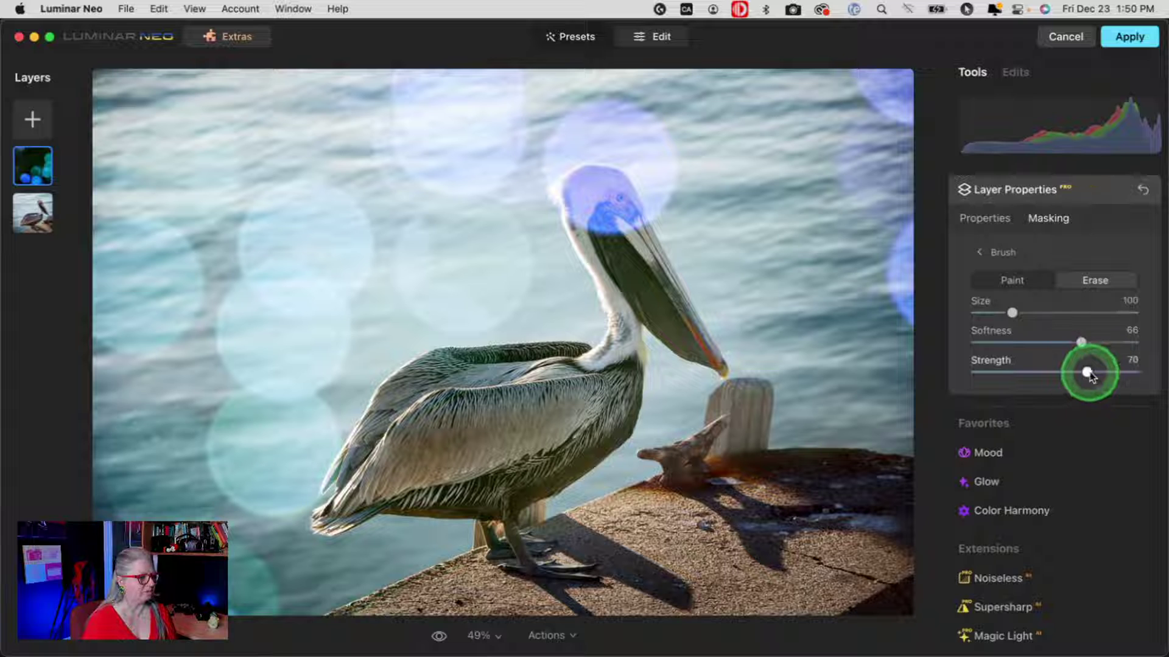
pyautogui.moveTo(608, 227)
pyautogui.mouseDown()
pyautogui.moveTo(590, 194)
pyautogui.moveTo(634, 272)
pyautogui.mouseUp()
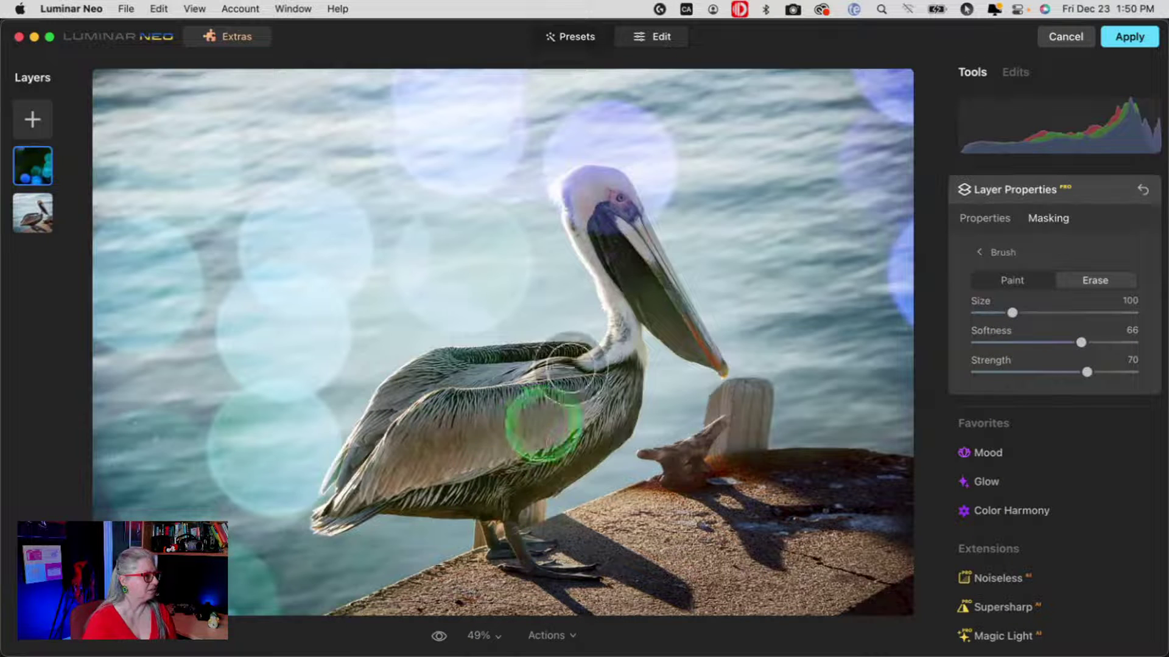
pyautogui.moveTo(604, 217)
pyautogui.mouseDown()
pyautogui.moveTo(630, 264)
pyautogui.moveTo(545, 370)
pyautogui.moveTo(540, 432)
pyautogui.moveTo(630, 352)
pyautogui.moveTo(650, 273)
pyautogui.moveTo(635, 262)
pyautogui.moveTo(692, 341)
pyautogui.moveTo(622, 244)
pyautogui.mouseUp()
# Try a brush size of 52, restore it to 100, and erase the bokeh from the pelican's body.
pyautogui.press('[')
pyautogui.press('[')
pyautogui.press('[')
pyautogui.press('[')
pyautogui.press('[')
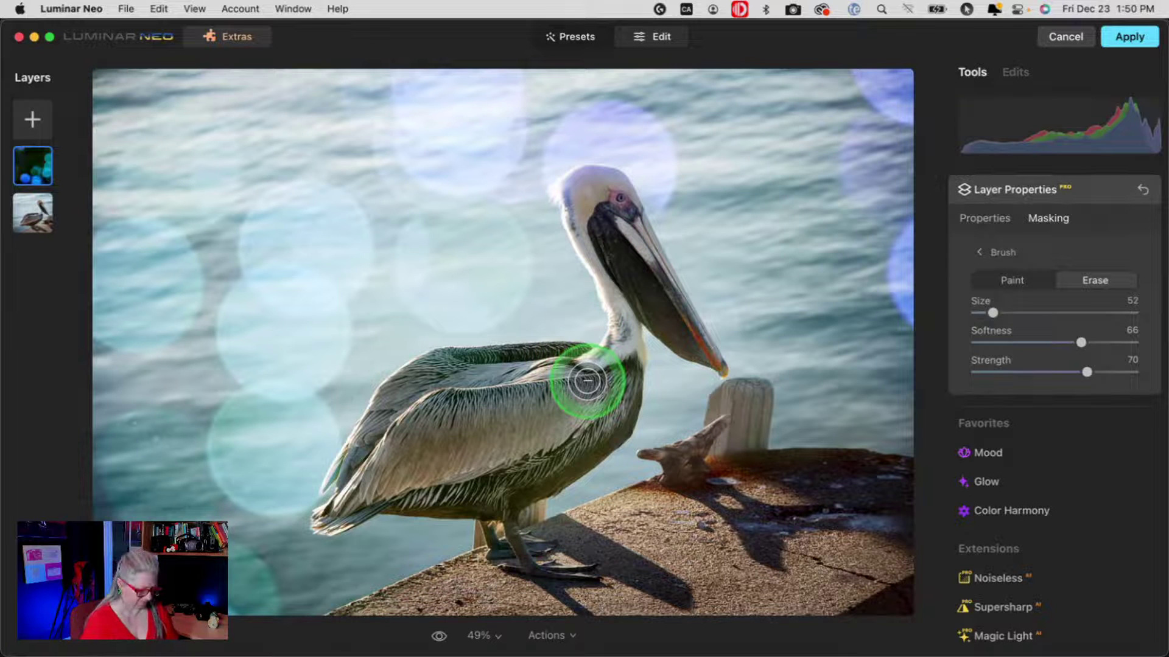
pyautogui.press(']')
pyautogui.press(']')
pyautogui.press(']')
pyautogui.press(']')
pyautogui.press(']')
pyautogui.moveTo(517, 410)
pyautogui.mouseDown()
pyautogui.moveTo(576, 400)
pyautogui.moveTo(608, 372)
pyautogui.moveTo(535, 459)
pyautogui.moveTo(419, 455)
pyautogui.moveTo(379, 479)
pyautogui.moveTo(417, 392)
pyautogui.moveTo(569, 381)
pyautogui.moveTo(445, 447)
pyautogui.moveTo(566, 438)
pyautogui.mouseUp()
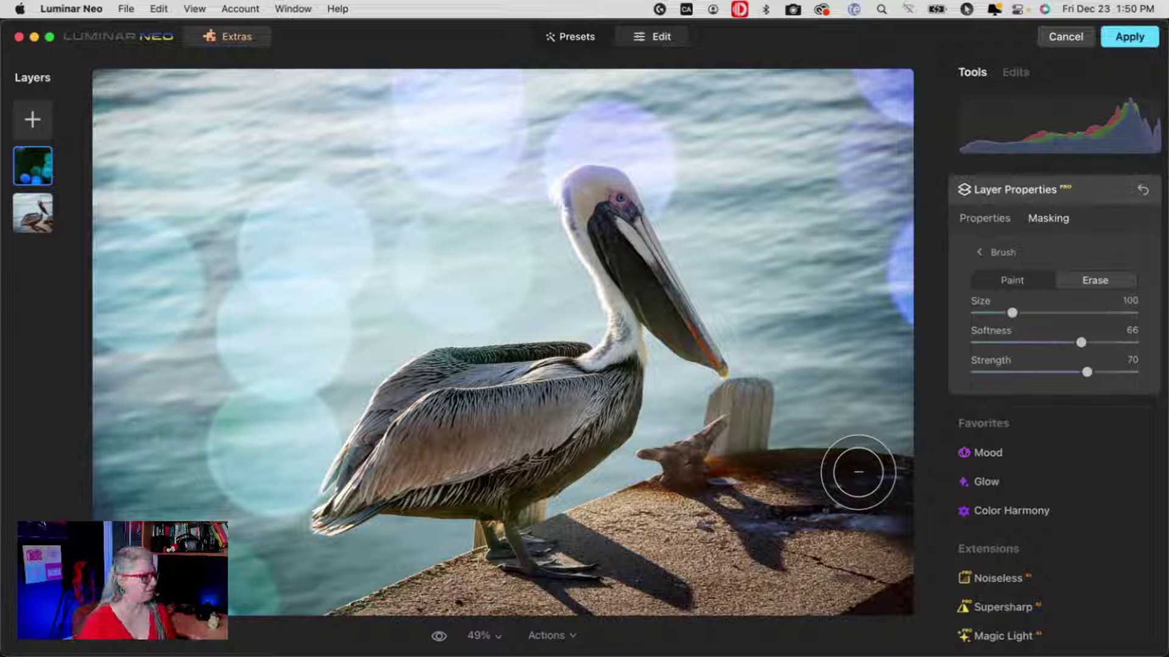
# Set the bokeh layer's mask brush to erase at strength 51 and remove the bokeh along the photo's right edge.
pyautogui.click(976, 221)
pyautogui.moveTo(1123, 263); pyautogui.dragTo(1166, 264)
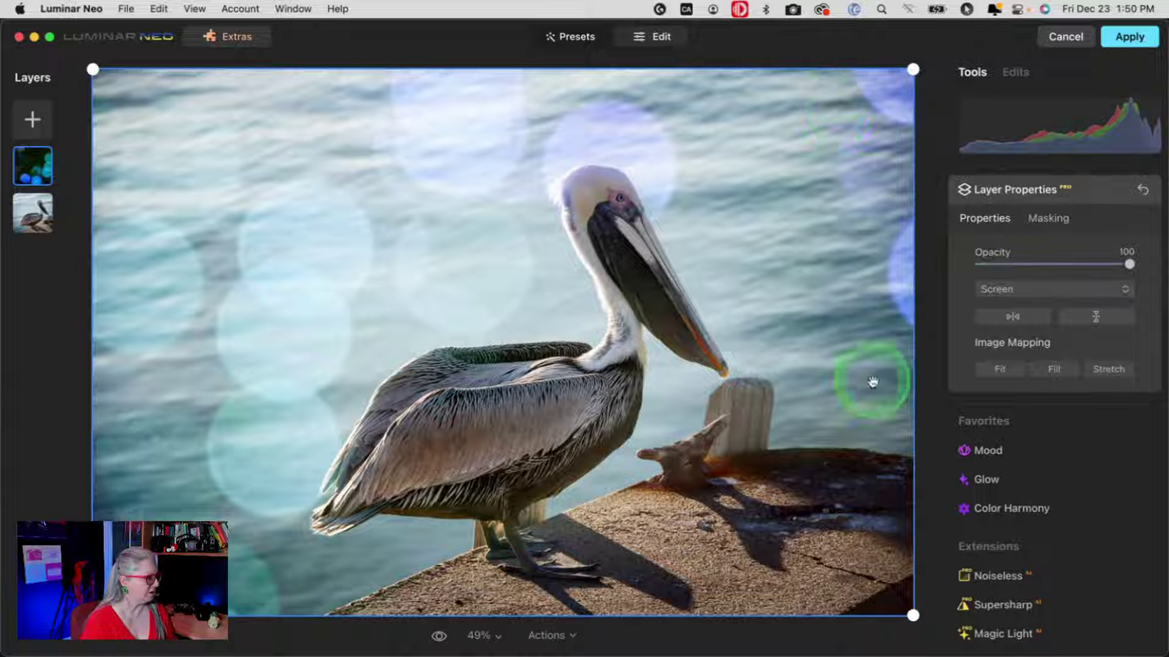
pyautogui.click(1050, 225)
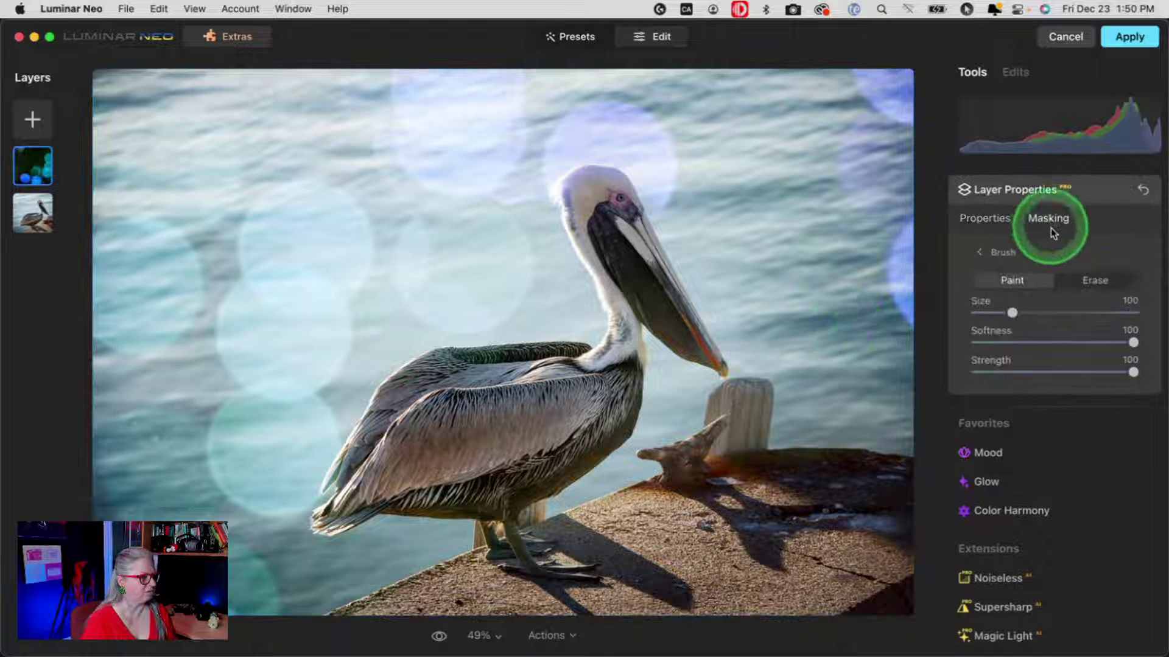
pyautogui.click(1077, 281)
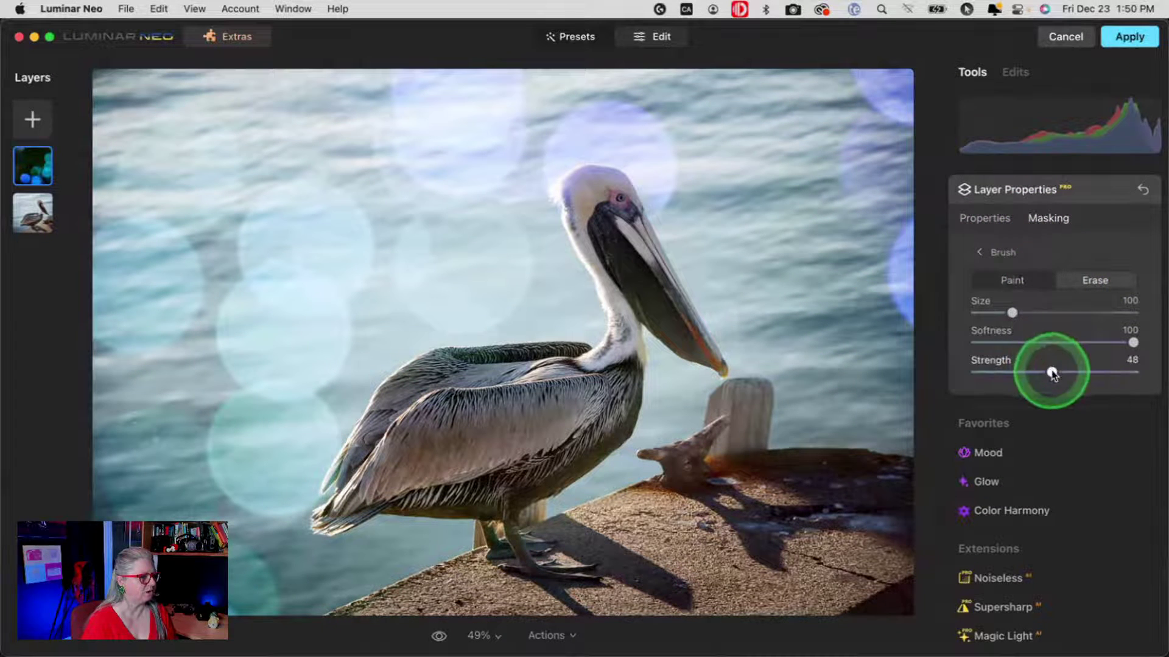
pyautogui.moveTo(1090, 371)
pyautogui.mouseDown()
pyautogui.moveTo(995, 371)
pyautogui.moveTo(1057, 371)
pyautogui.mouseUp()
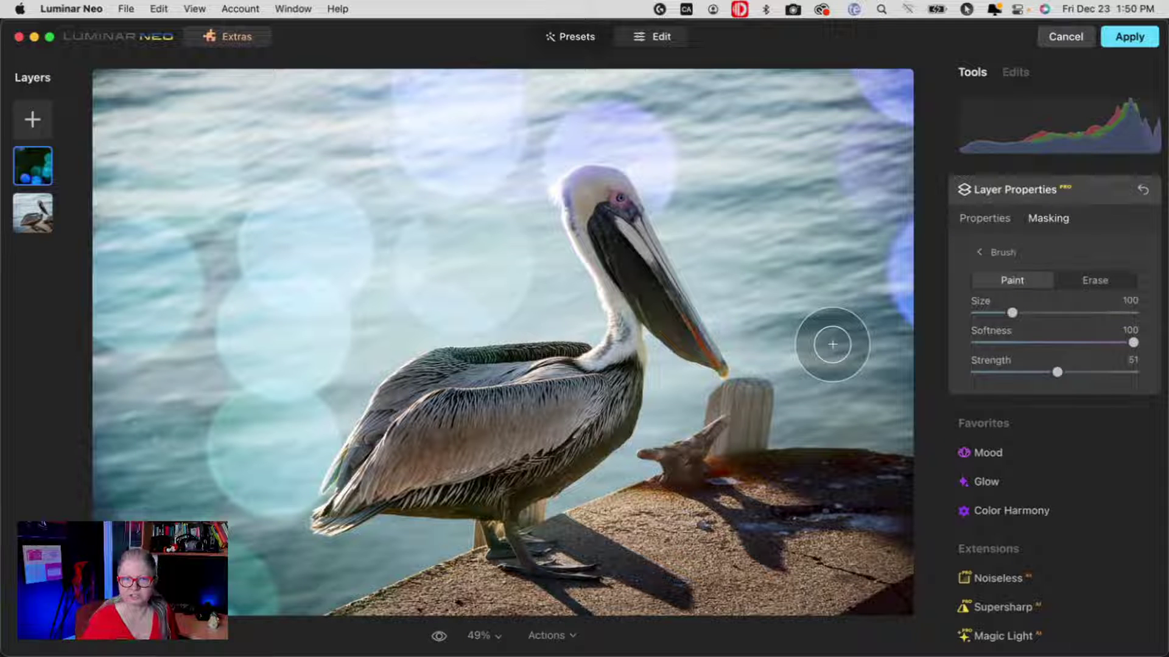
pyautogui.moveTo(832, 344)
pyautogui.mouseDown()
pyautogui.moveTo(950, 325)
pyautogui.moveTo(1004, 286)
pyautogui.moveTo(777, 318)
pyautogui.moveTo(1094, 288)
pyautogui.moveTo(785, 295)
pyautogui.mouseUp()
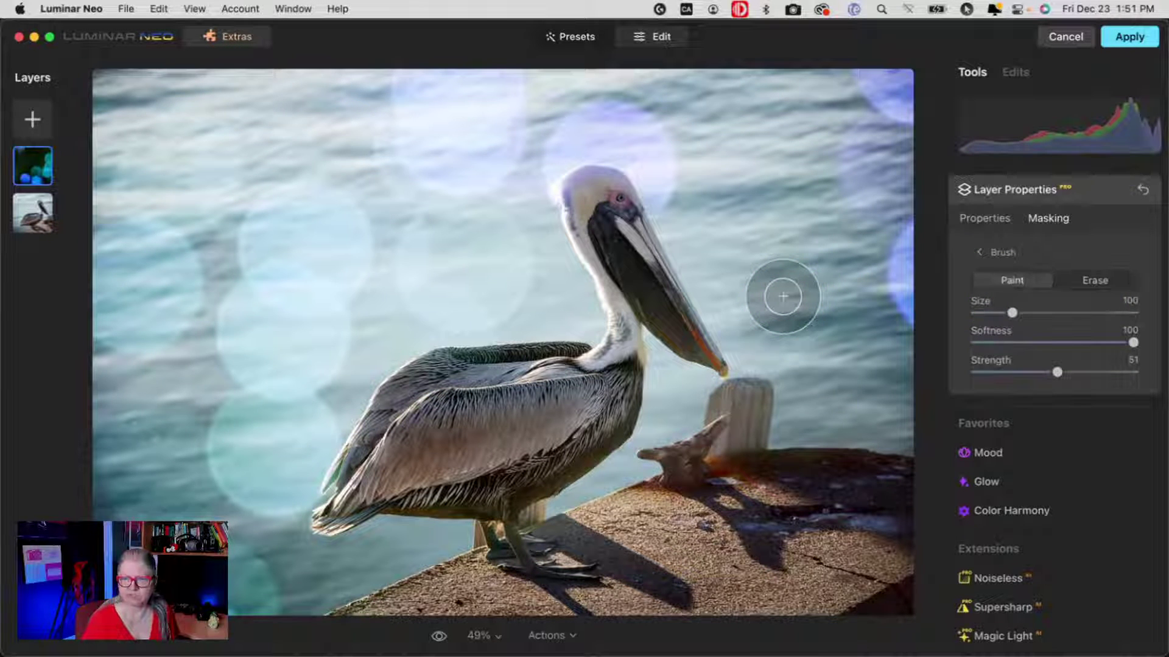
pyautogui.click(1012, 352)
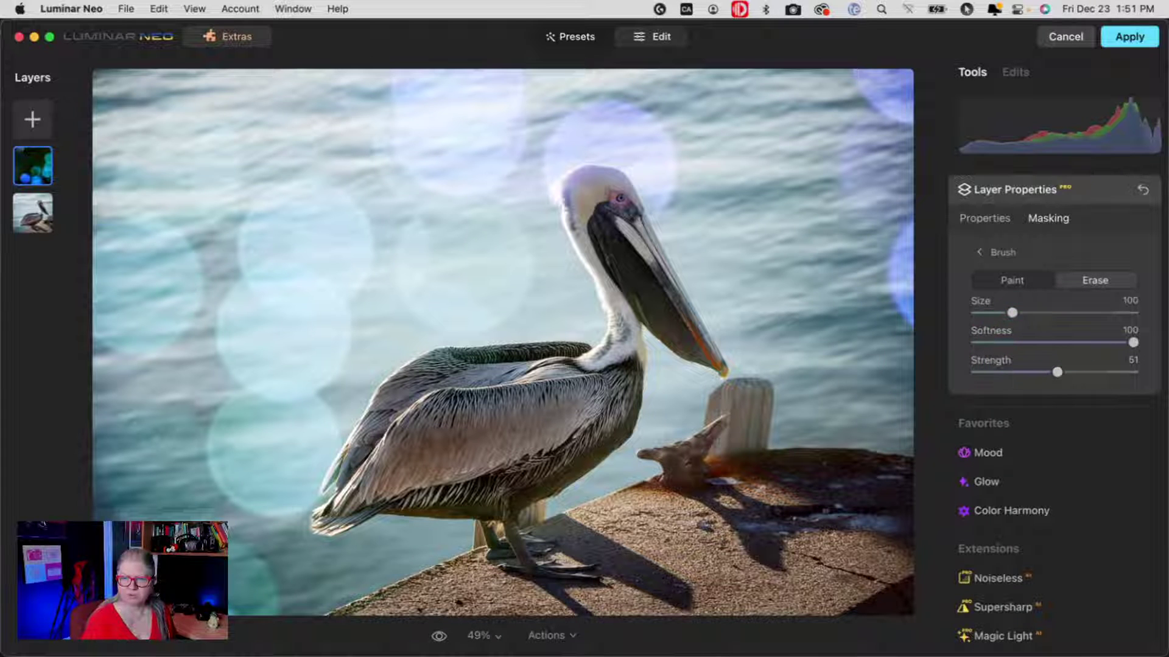
pyautogui.moveTo(1114, 325)
pyautogui.mouseDown()
pyautogui.moveTo(801, 310)
pyautogui.moveTo(694, 242)
pyautogui.moveTo(835, 184)
pyautogui.moveTo(879, 108)
pyautogui.moveTo(843, 79)
pyautogui.moveTo(896, 78)
pyautogui.moveTo(913, 203)
pyautogui.moveTo(909, 329)
pyautogui.moveTo(877, 214)
pyautogui.moveTo(826, 110)
pyautogui.moveTo(860, 70)
pyautogui.moveTo(898, 109)
pyautogui.moveTo(897, 474)
pyautogui.moveTo(703, 474)
pyautogui.moveTo(651, 493)
pyautogui.moveTo(878, 430)
pyautogui.moveTo(890, 453)
pyautogui.mouseUp()
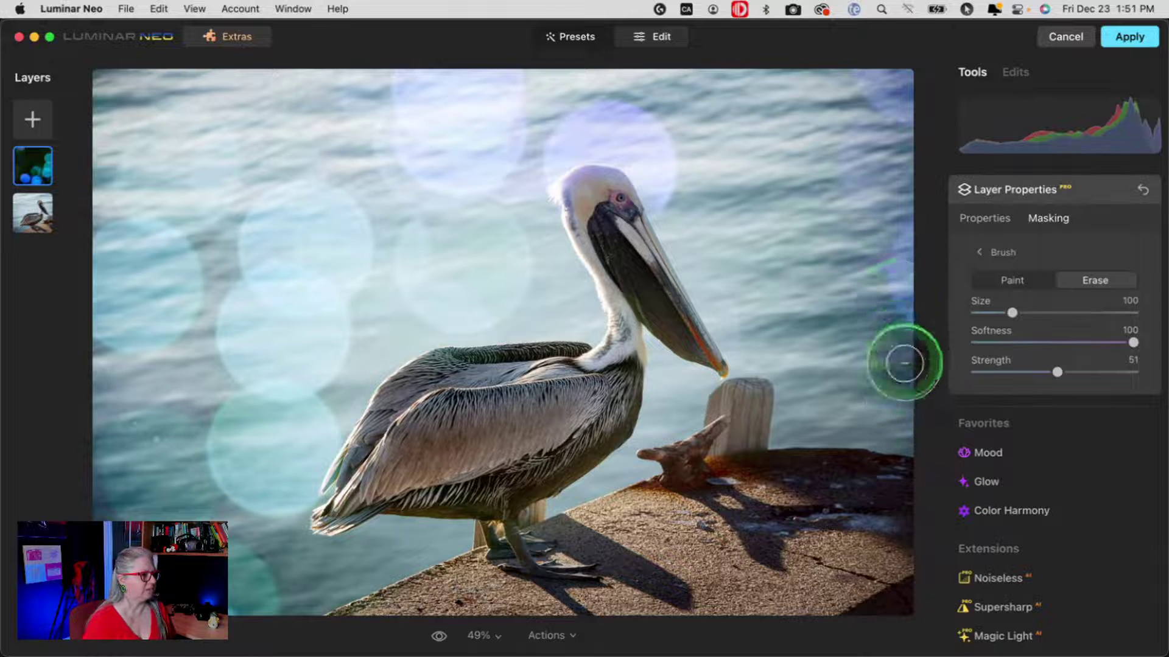
pyautogui.moveTo(903, 323)
pyautogui.mouseDown()
pyautogui.moveTo(905, 245)
pyautogui.moveTo(903, 350)
pyautogui.moveTo(856, 342)
pyautogui.moveTo(780, 236)
pyautogui.moveTo(843, 296)
pyautogui.moveTo(852, 396)
pyautogui.moveTo(1044, 377)
pyautogui.moveTo(1050, 353)
pyautogui.mouseUp()
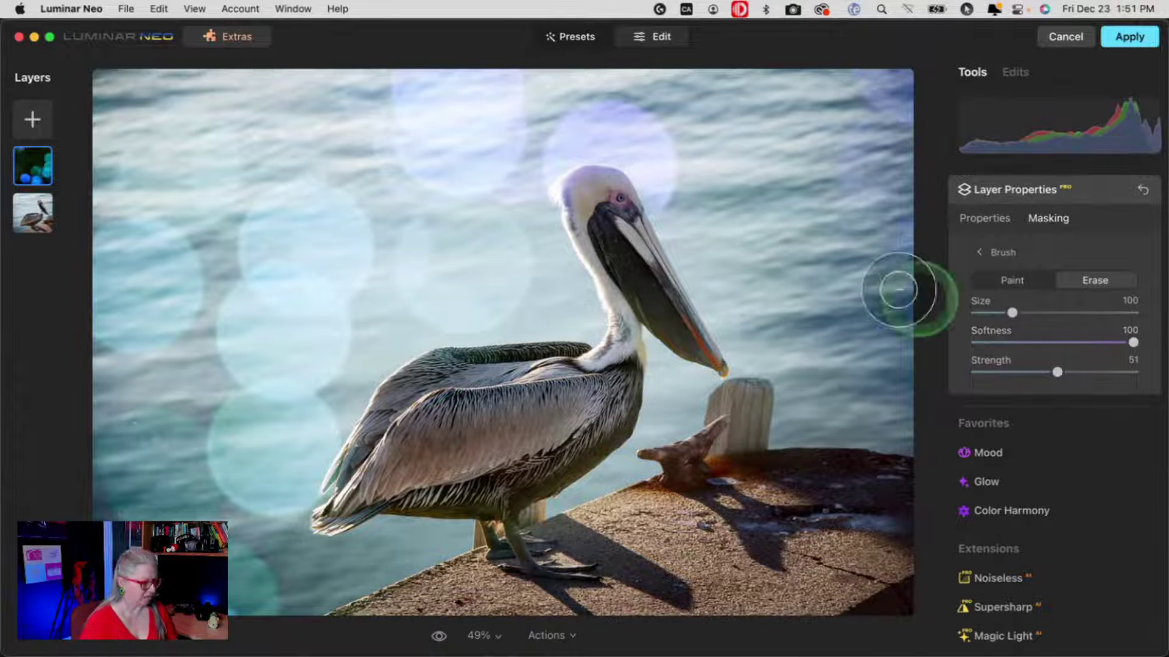
# Reduce the mask brush size to 52 and erase the bokeh tint along the pelican's neck and bill.
pyautogui.press('[')
pyautogui.press('[')
pyautogui.press('[')
pyautogui.press('[')
pyautogui.press('[')
pyautogui.moveTo(627, 239)
pyautogui.mouseDown()
pyautogui.moveTo(615, 193)
pyautogui.moveTo(584, 188)
pyautogui.moveTo(579, 213)
pyautogui.moveTo(581, 187)
pyautogui.moveTo(619, 210)
pyautogui.moveTo(667, 306)
pyautogui.moveTo(653, 298)
pyautogui.moveTo(639, 219)
pyautogui.moveTo(624, 215)
pyautogui.moveTo(632, 257)
pyautogui.moveTo(700, 358)
pyautogui.mouseUp()
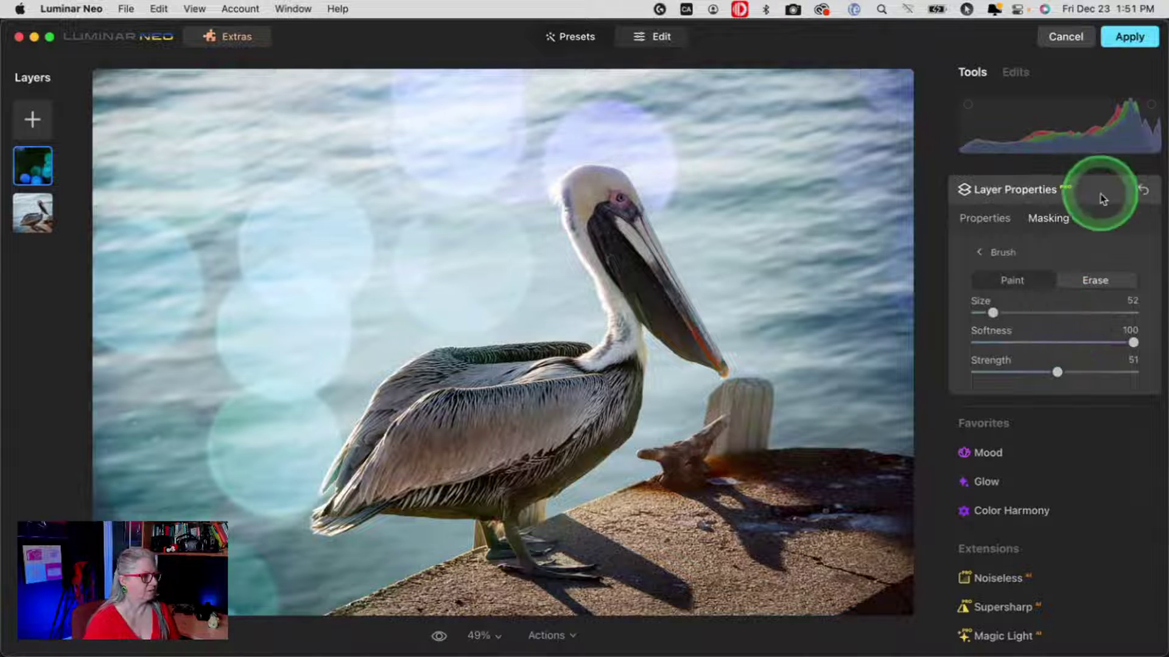
# Erase the bokeh from the pelican's rear wing feathers with a mask brush of size 52 and strength 55.
pyautogui.click(983, 220)
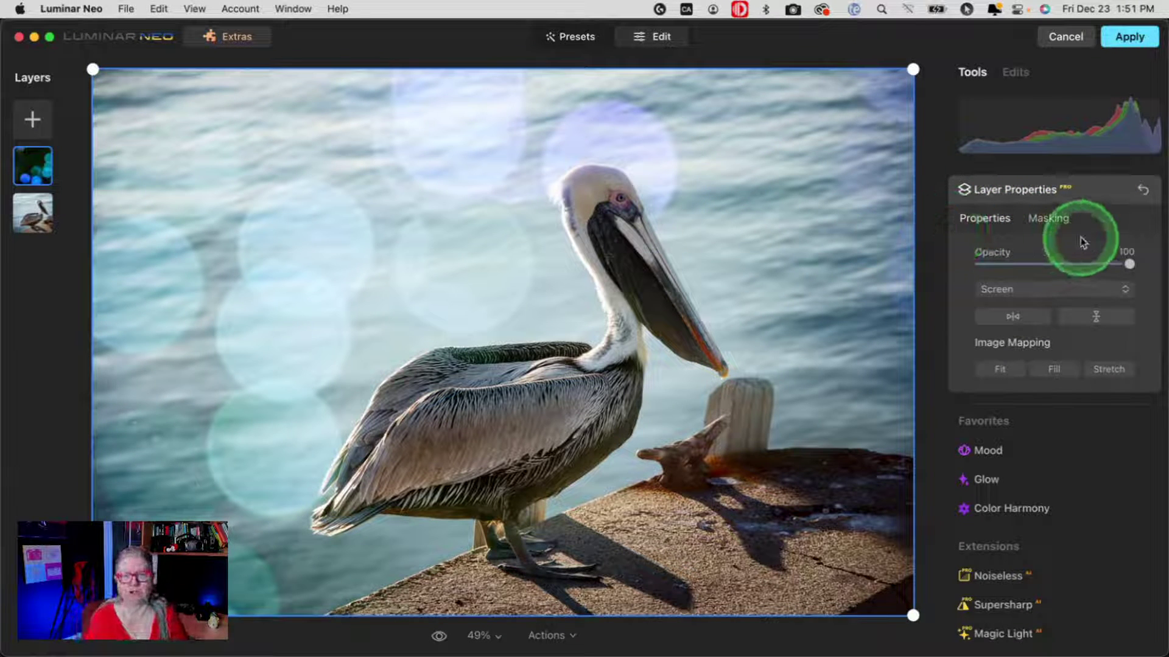
pyautogui.click(1060, 220)
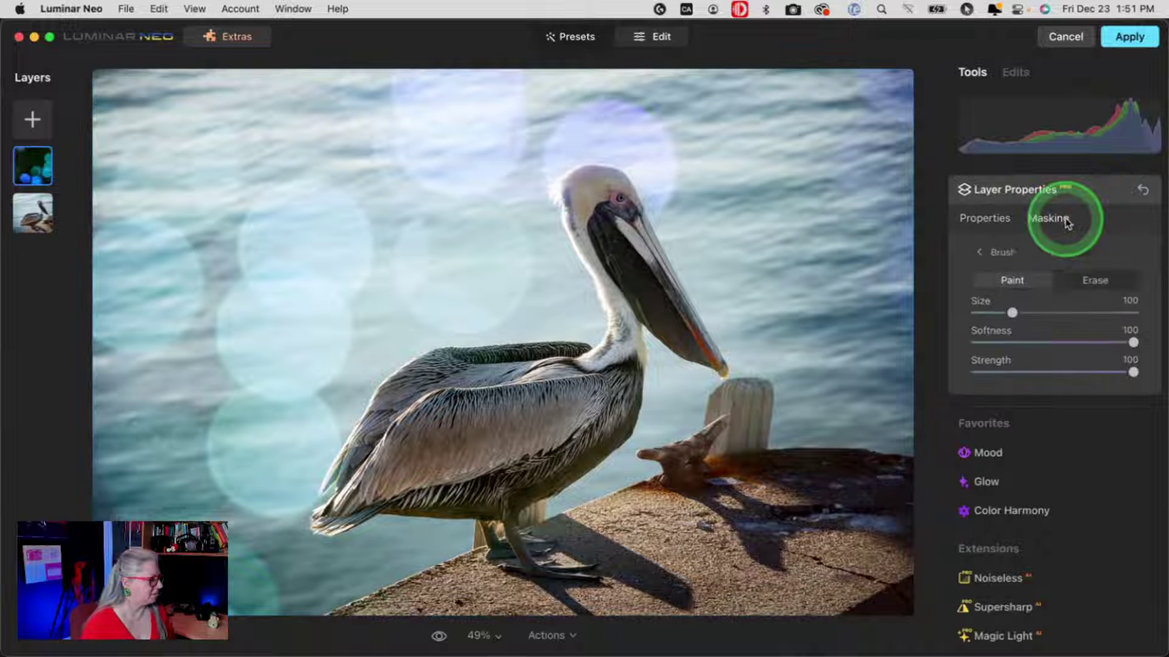
pyautogui.click(1092, 280)
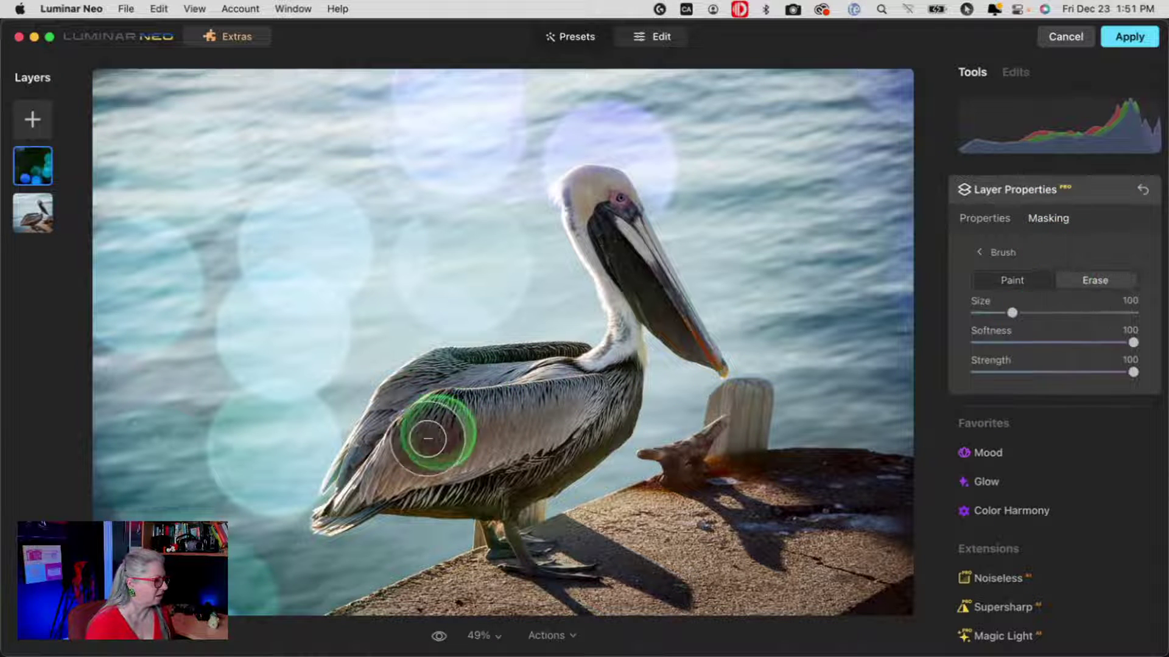
pyautogui.scroll(2, 336, 478)
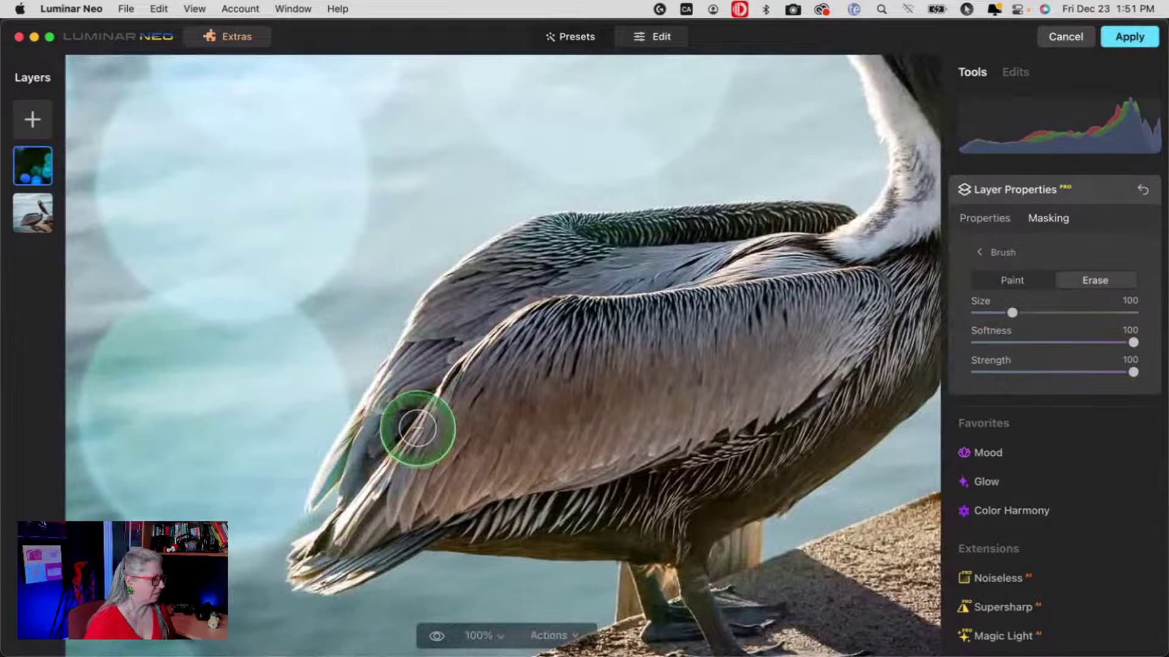
pyautogui.moveTo(1133, 372); pyautogui.dragTo(1075, 372)
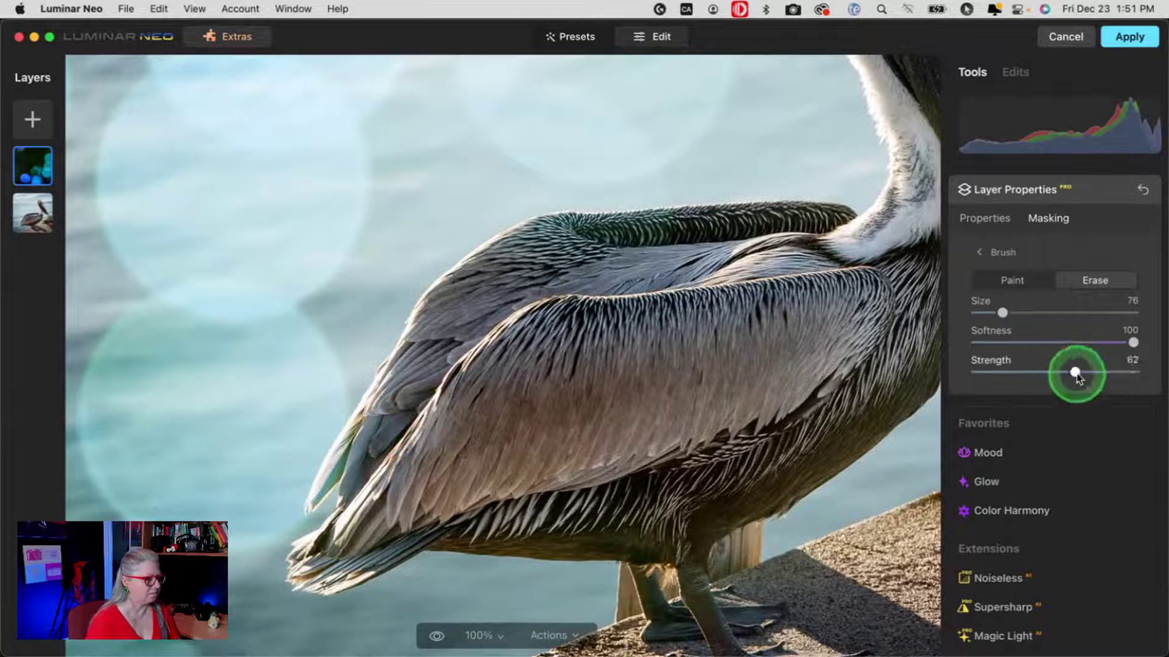
pyautogui.press('[')
pyautogui.press('[')
pyautogui.press('[')
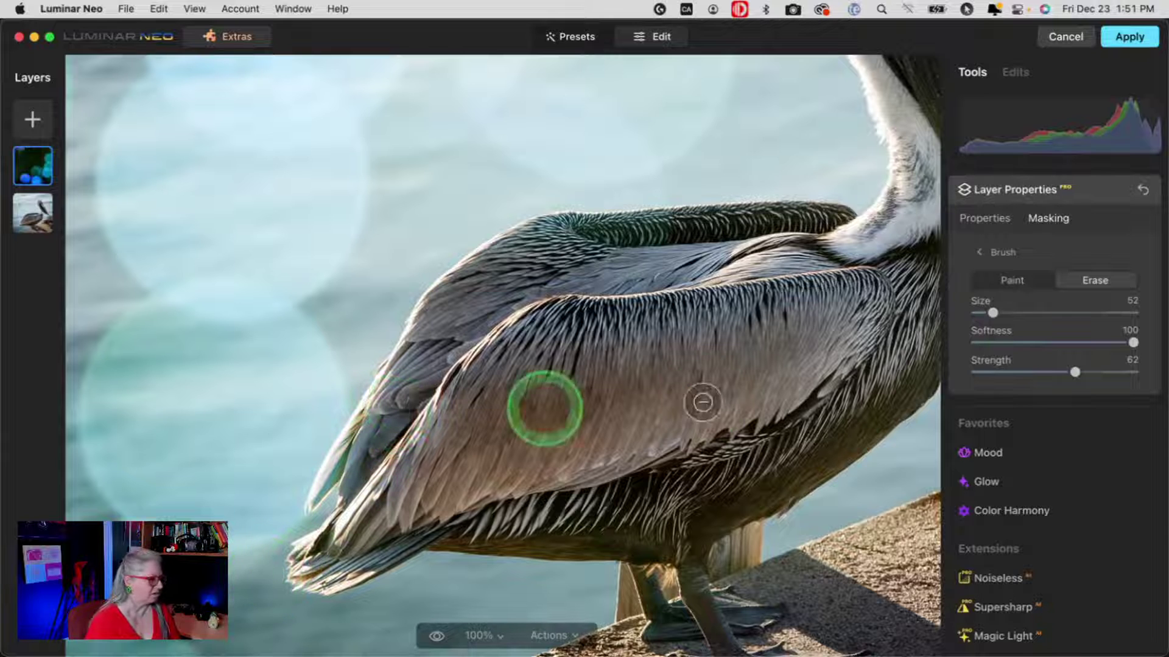
pyautogui.click(1064, 372)
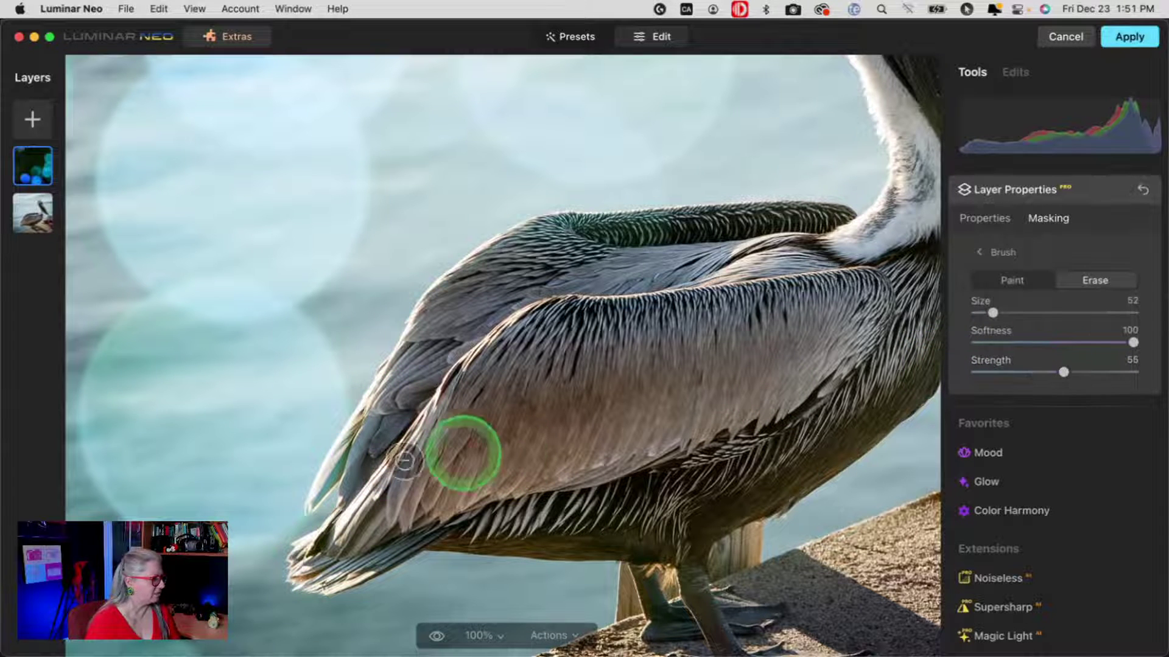
pyautogui.moveTo(364, 478)
pyautogui.mouseDown()
pyautogui.moveTo(358, 512)
pyautogui.moveTo(462, 410)
pyautogui.mouseUp()
# Shrink the mask brush to size 10, erase the green tint from the outer wing-tip feathers, and close the layer properties.
pyautogui.press('[')
pyautogui.press('[')
pyautogui.press('[')
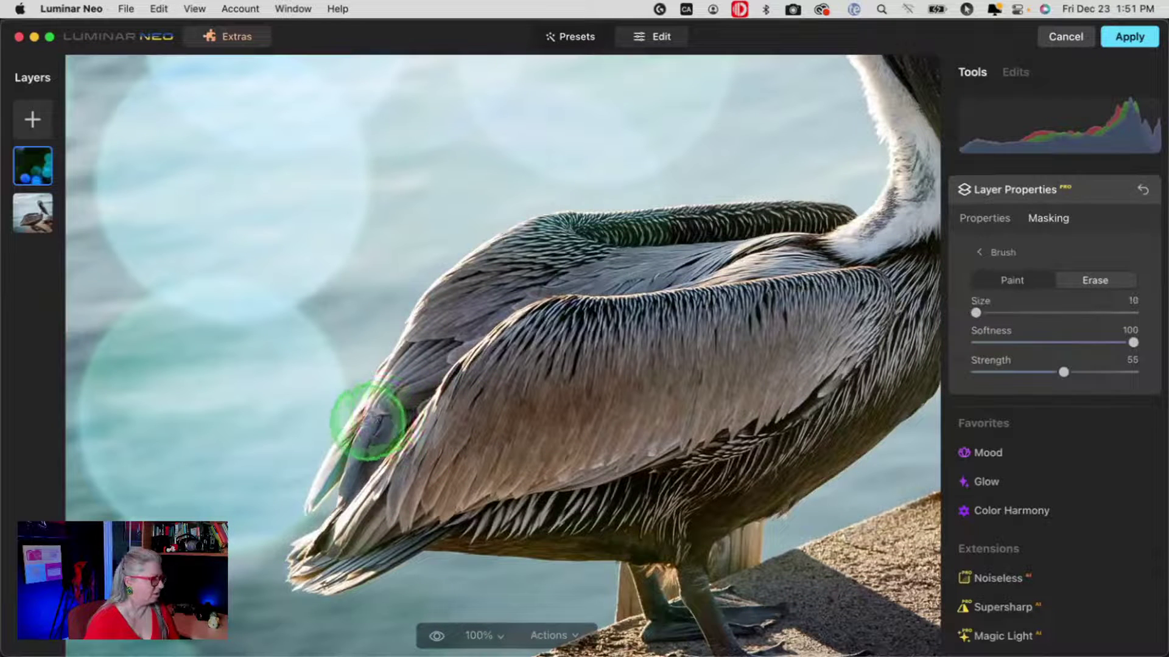
pyautogui.moveTo(358, 422)
pyautogui.mouseDown()
pyautogui.moveTo(317, 496)
pyautogui.moveTo(522, 403)
pyautogui.mouseUp()
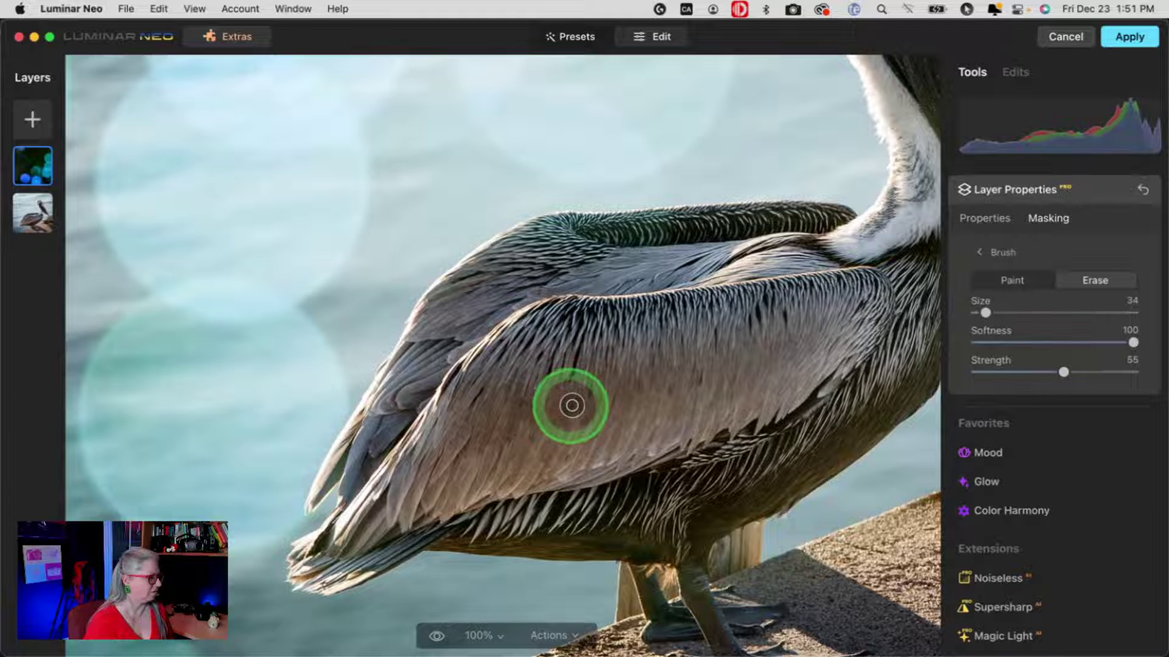
pyautogui.press('super+0')
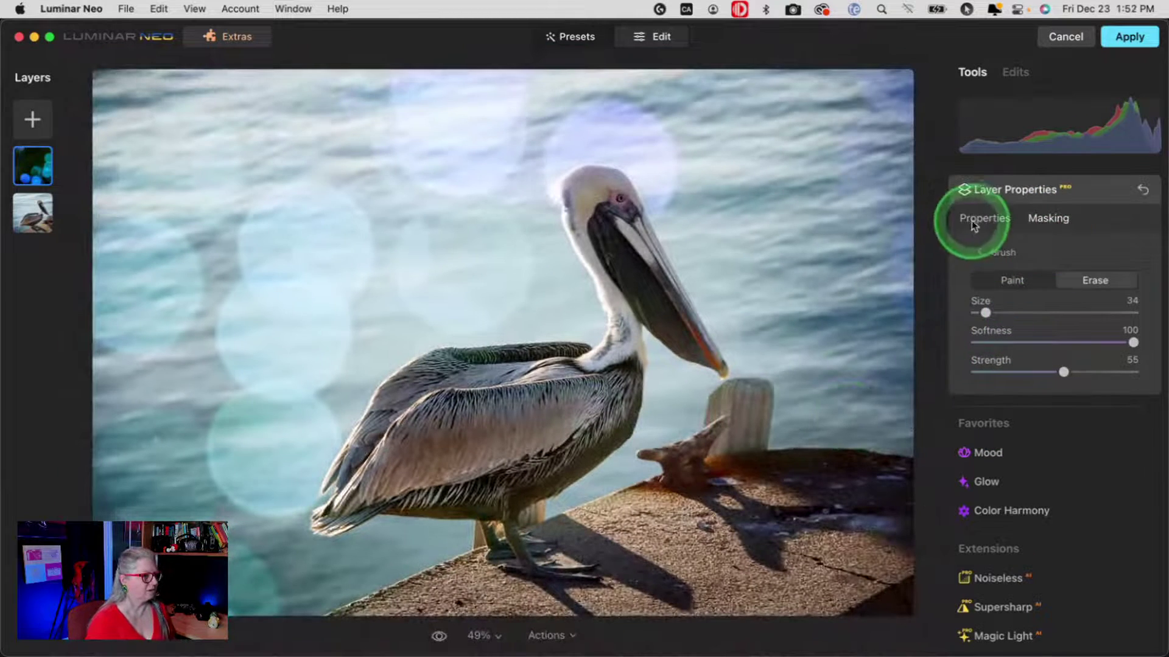
pyautogui.click(976, 223)
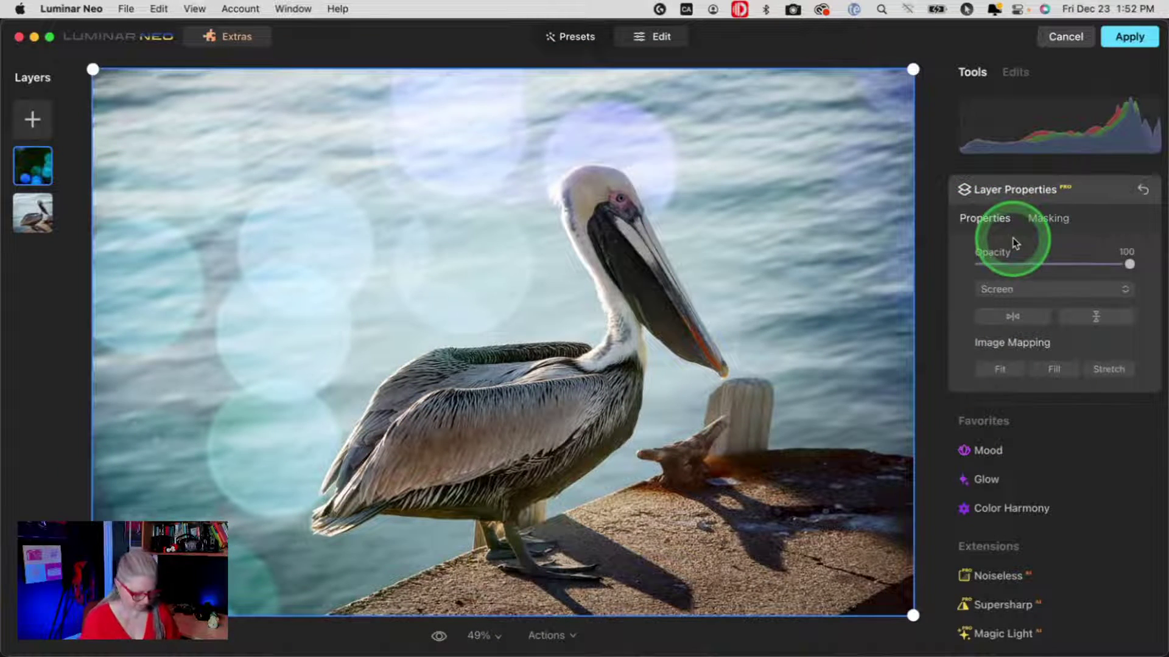
pyautogui.click(1075, 196)
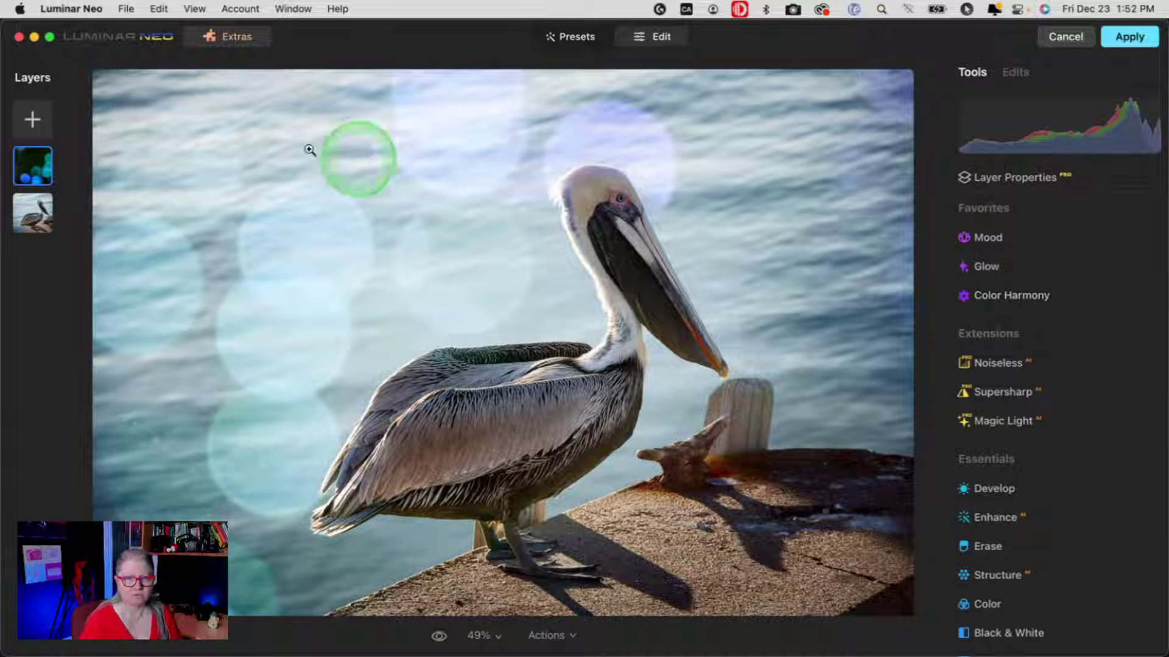
# Hide the bokeh layer and show it again to compare the photo with and without the overlay.
pyautogui.rightClick(31, 161)
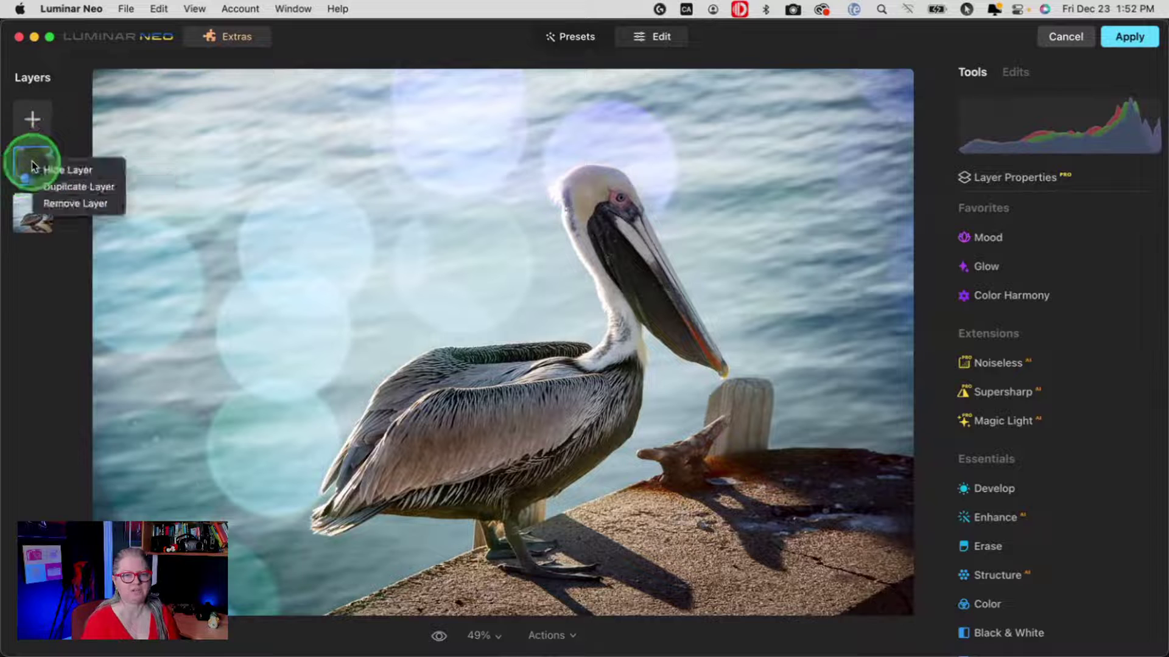
pyautogui.click(35, 168)
pyautogui.click(34, 166)
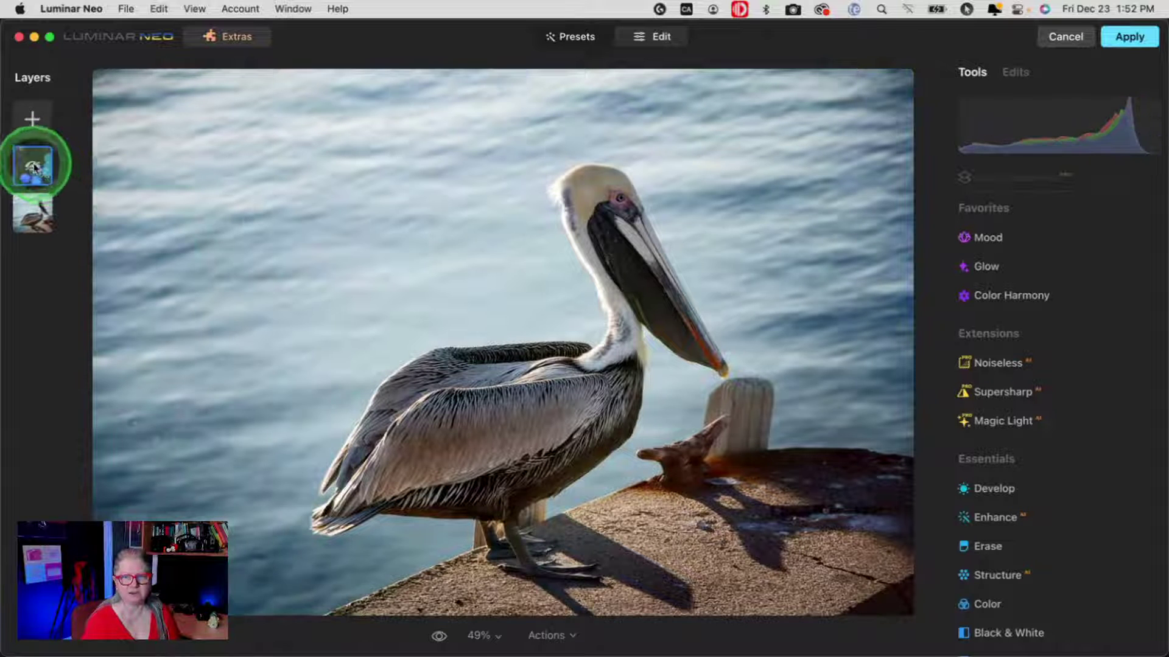
pyautogui.rightClick(34, 165)
pyautogui.click(61, 164)
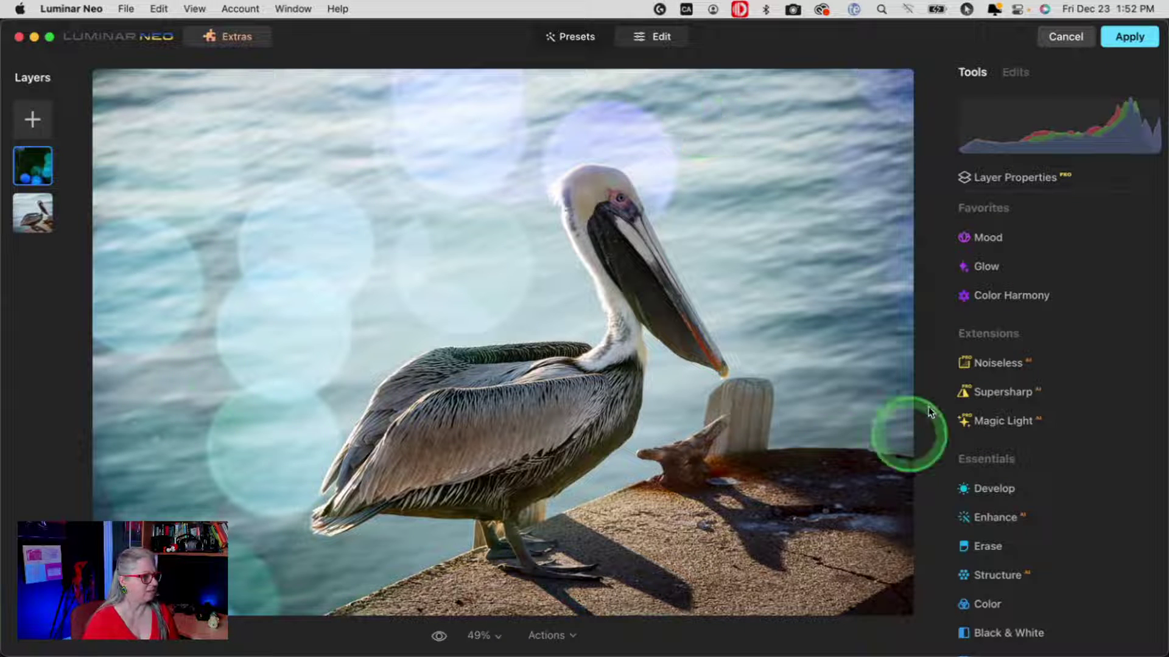
# Open the HSL hue adjustments of the Color tool for the bokeh layer.
pyautogui.scroll(-4, 1044, 378)
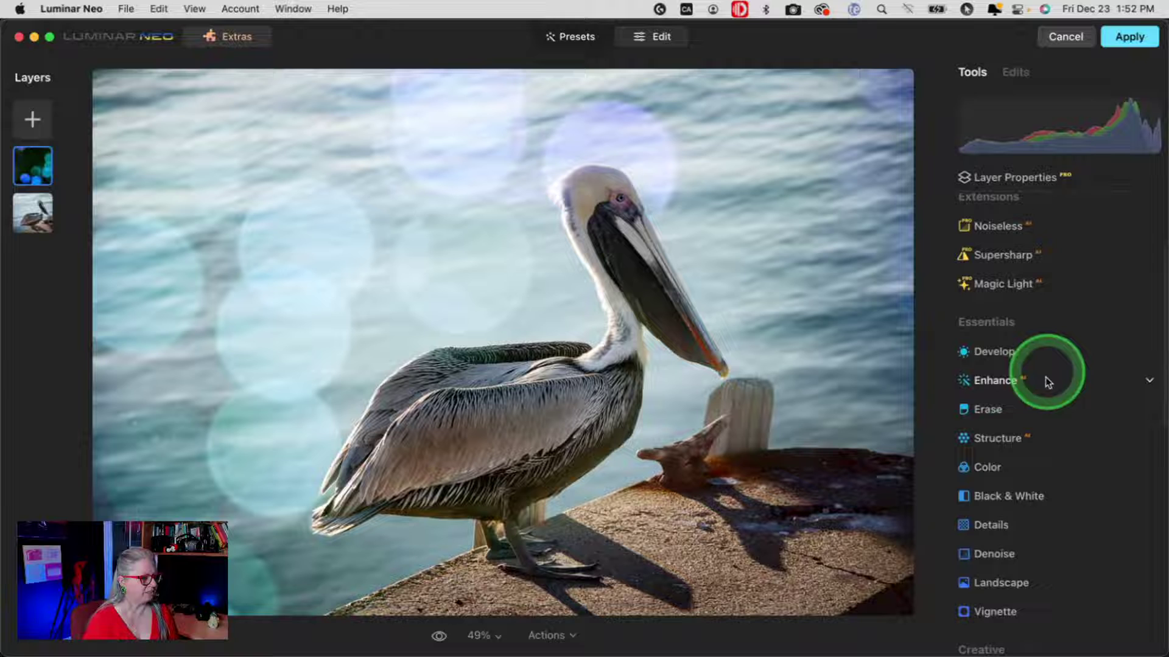
pyautogui.click(1014, 464)
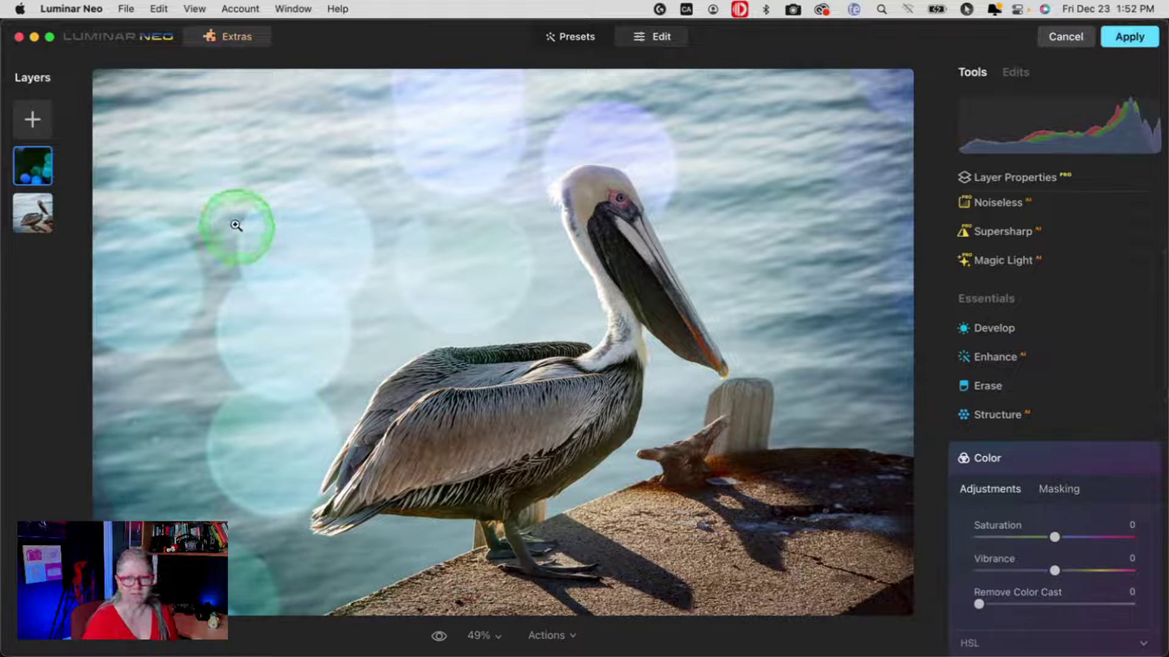
pyautogui.scroll(-5, 1052, 345)
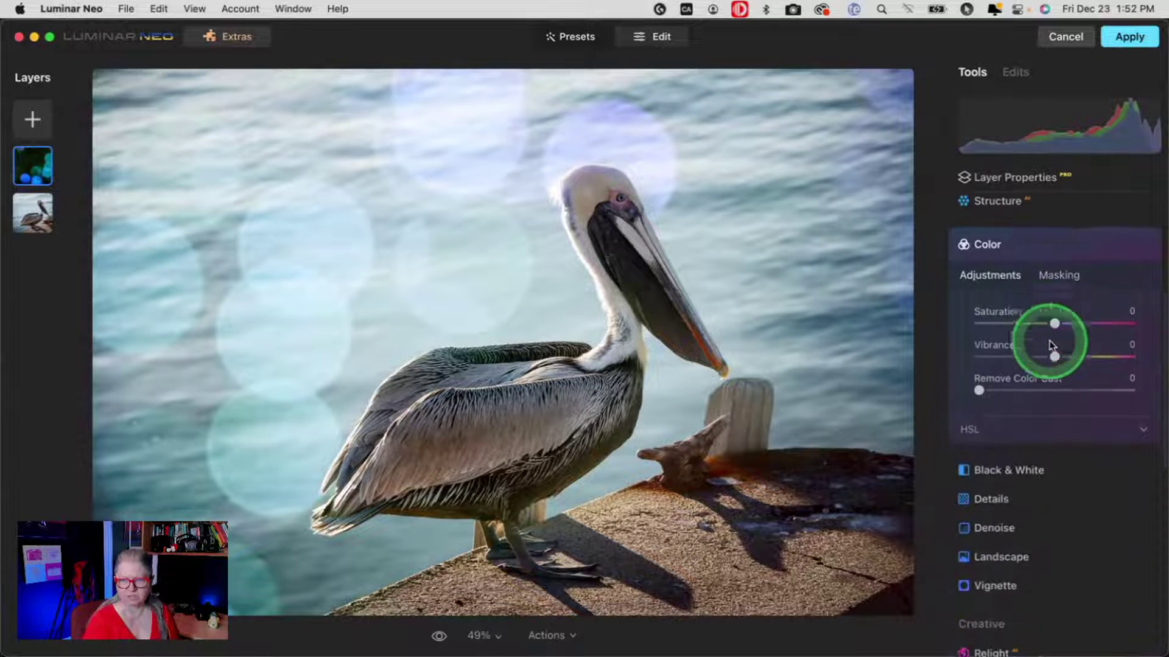
pyautogui.click(1038, 378)
pyautogui.scroll(-4, 1038, 376)
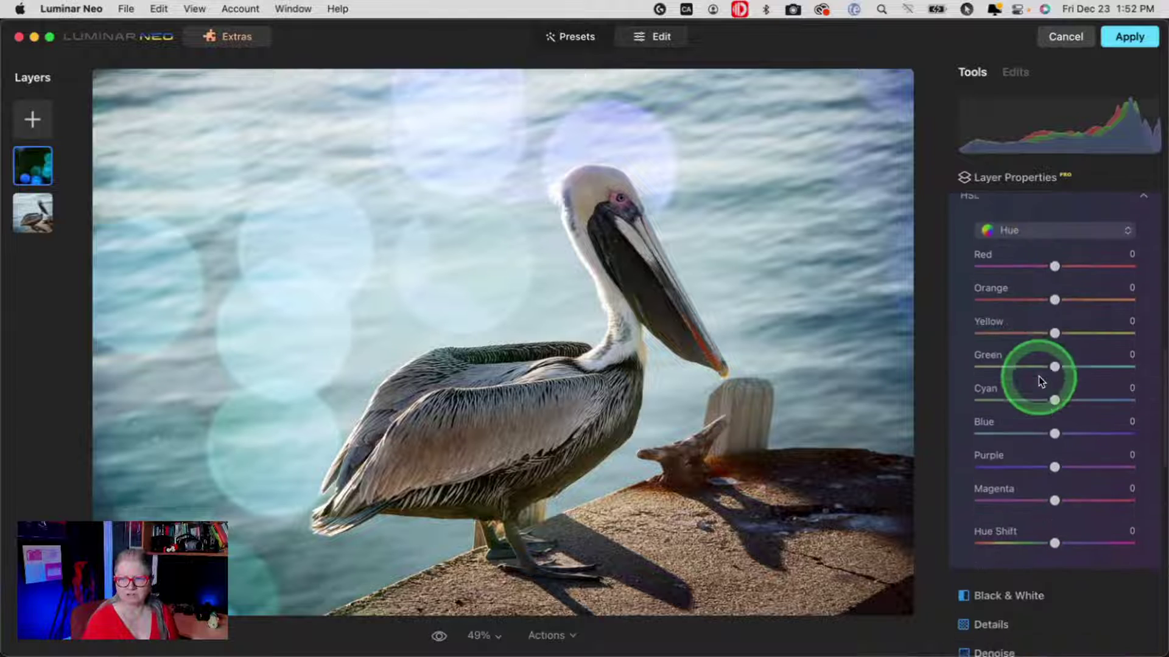
# Try hue shifts of -51, -23 and -31 on the bokeh layer, and return the Hue Shift to 0.
pyautogui.moveTo(1055, 479); pyautogui.dragTo(1033, 479)
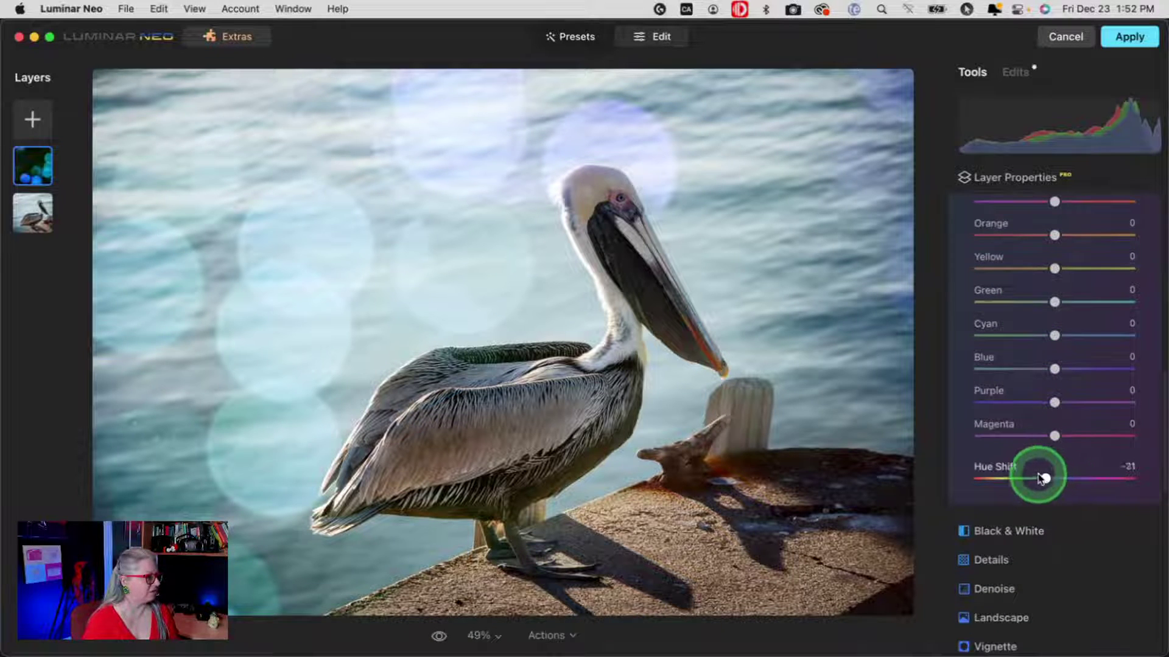
pyautogui.scroll(3, 1031, 479)
pyautogui.scroll(-1, 1029, 469)
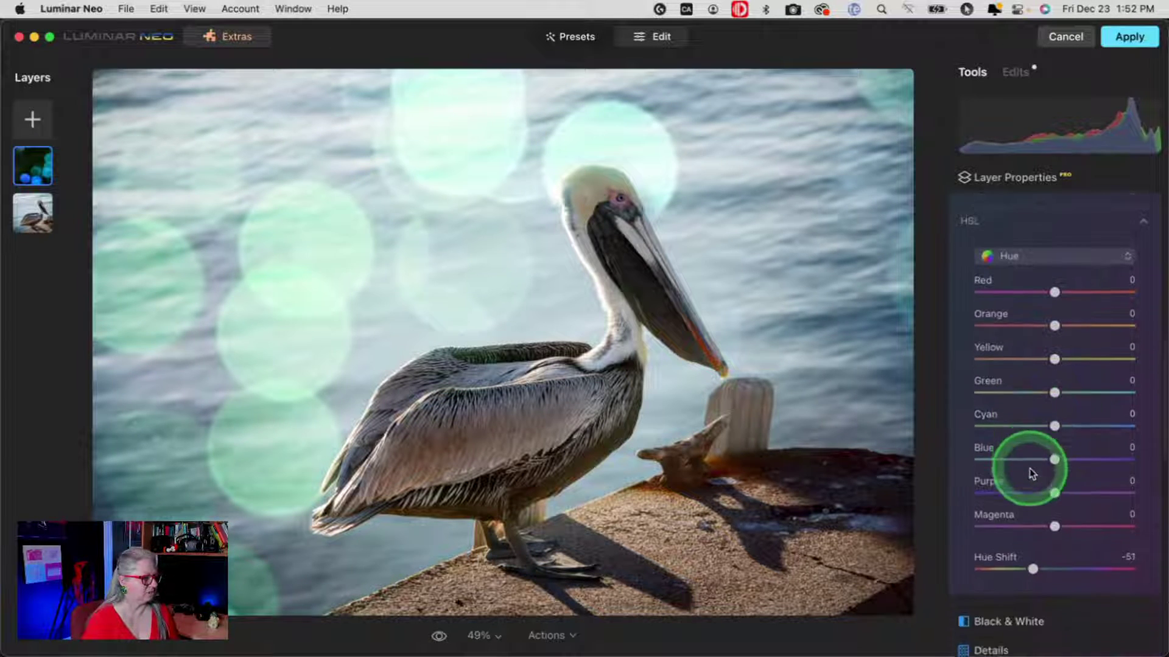
pyautogui.moveTo(1034, 564)
pyautogui.mouseDown()
pyautogui.moveTo(1131, 566)
pyautogui.moveTo(1042, 564)
pyautogui.mouseUp()
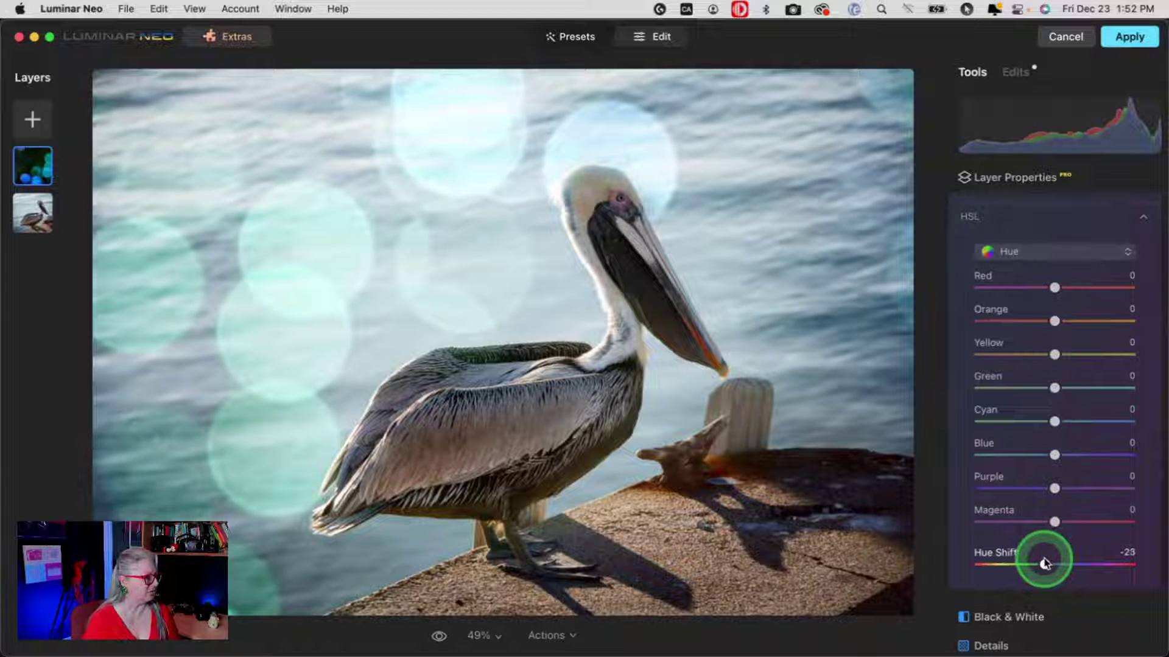
pyautogui.moveTo(1045, 564)
pyautogui.mouseDown()
pyautogui.moveTo(1057, 564)
pyautogui.moveTo(1028, 562)
pyautogui.moveTo(1105, 561)
pyautogui.moveTo(1029, 556)
pyautogui.moveTo(1054, 556)
pyautogui.mouseUp()
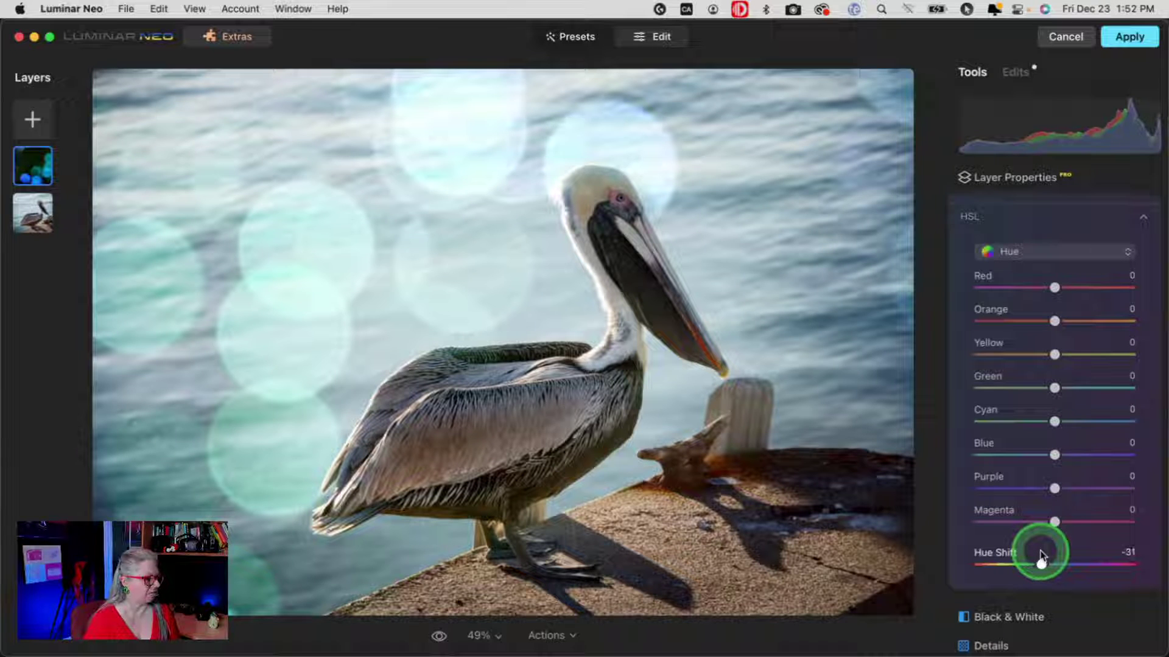
pyautogui.moveTo(1041, 557); pyautogui.dragTo(1054, 556)
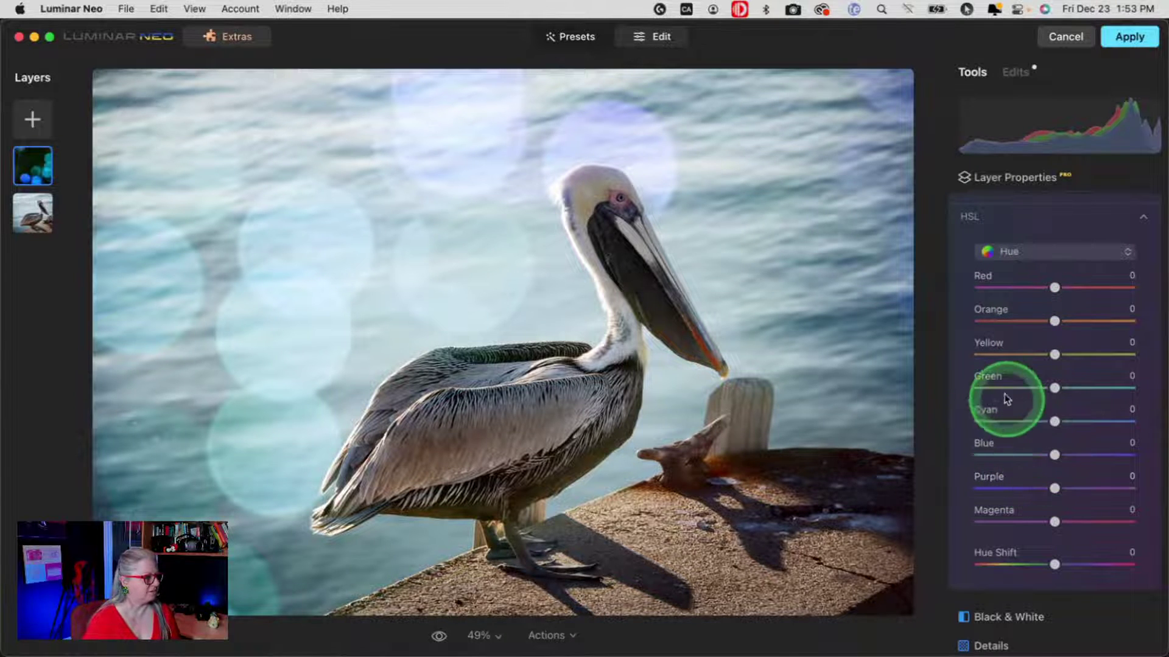
# Set the Purple hue of the bokeh layer to -100.
pyautogui.moveTo(1054, 489); pyautogui.dragTo(1163, 490)
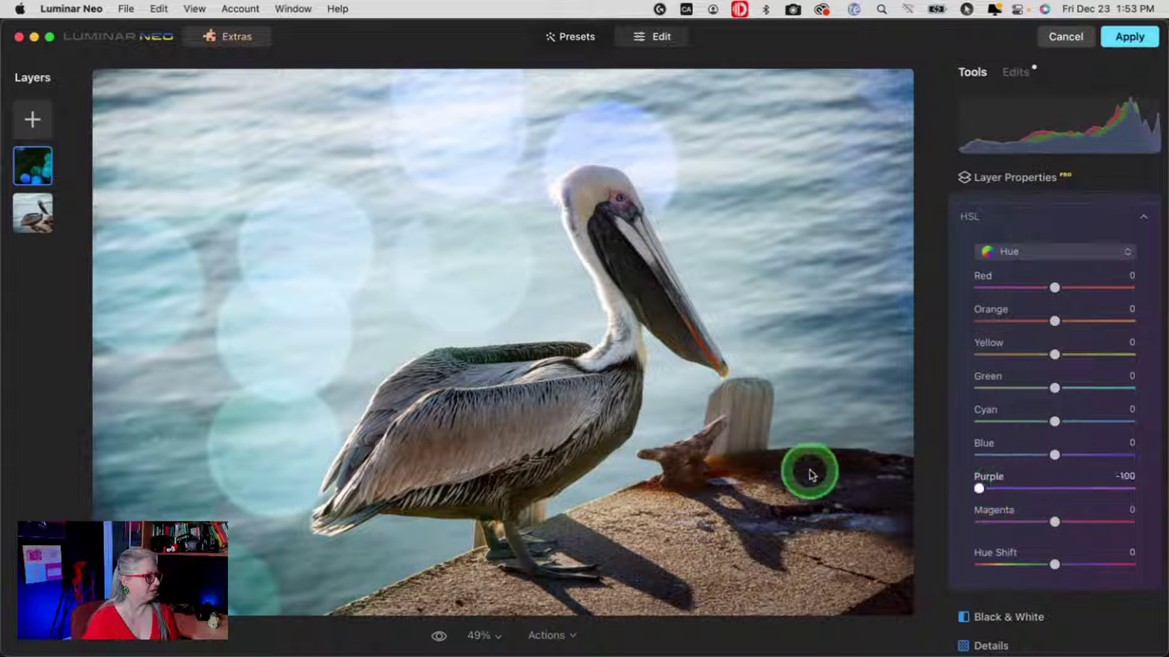
pyautogui.moveTo(957, 496); pyautogui.dragTo(888, 492)
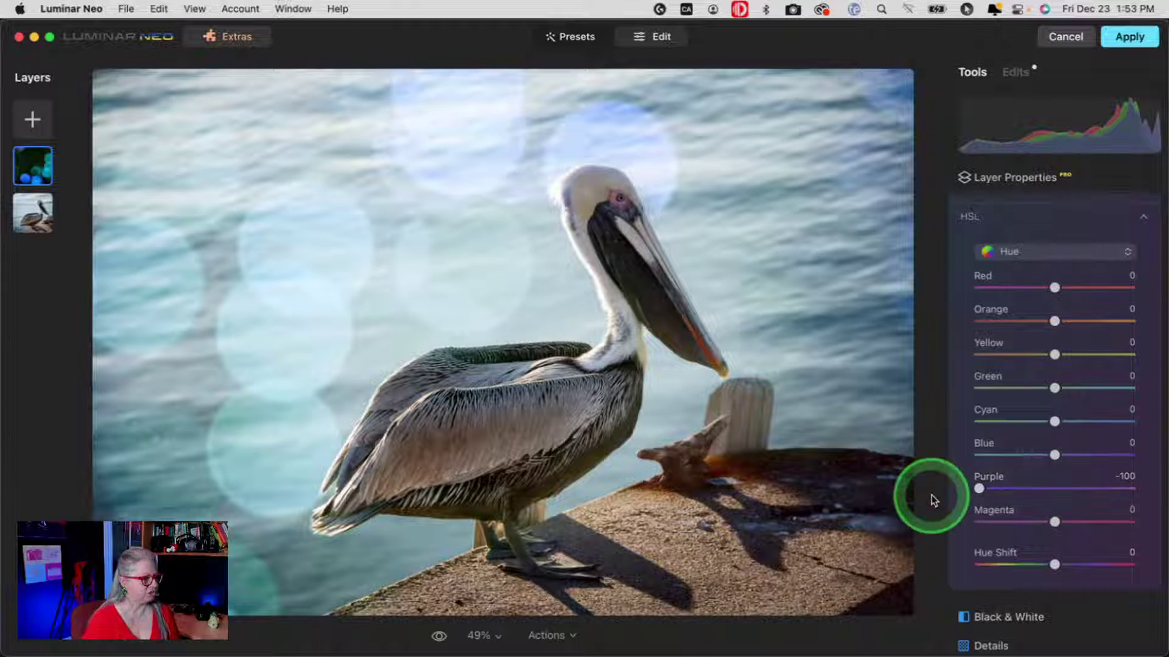
# Set the bokeh layer's HSL hues to Blue -48, Cyan 14 and Green -30, and close the Color tool.
pyautogui.moveTo(977, 488); pyautogui.dragTo(930, 474)
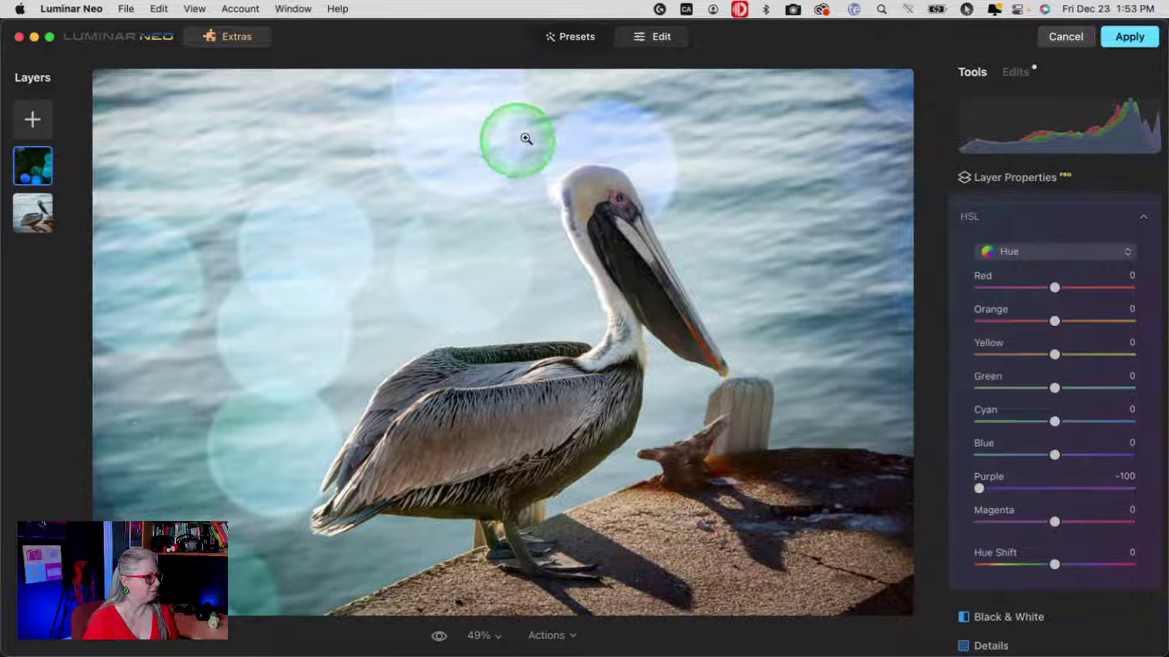
pyautogui.moveTo(1056, 455); pyautogui.dragTo(1017, 455)
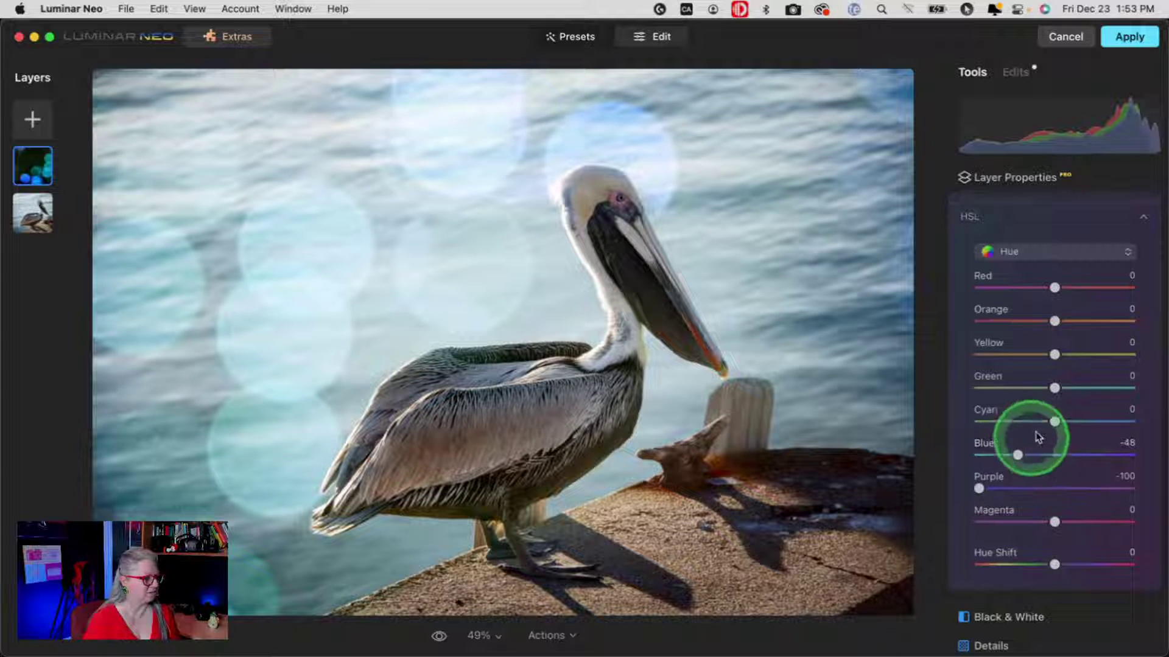
pyautogui.moveTo(1055, 421); pyautogui.dragTo(1030, 386)
pyautogui.click(1057, 388)
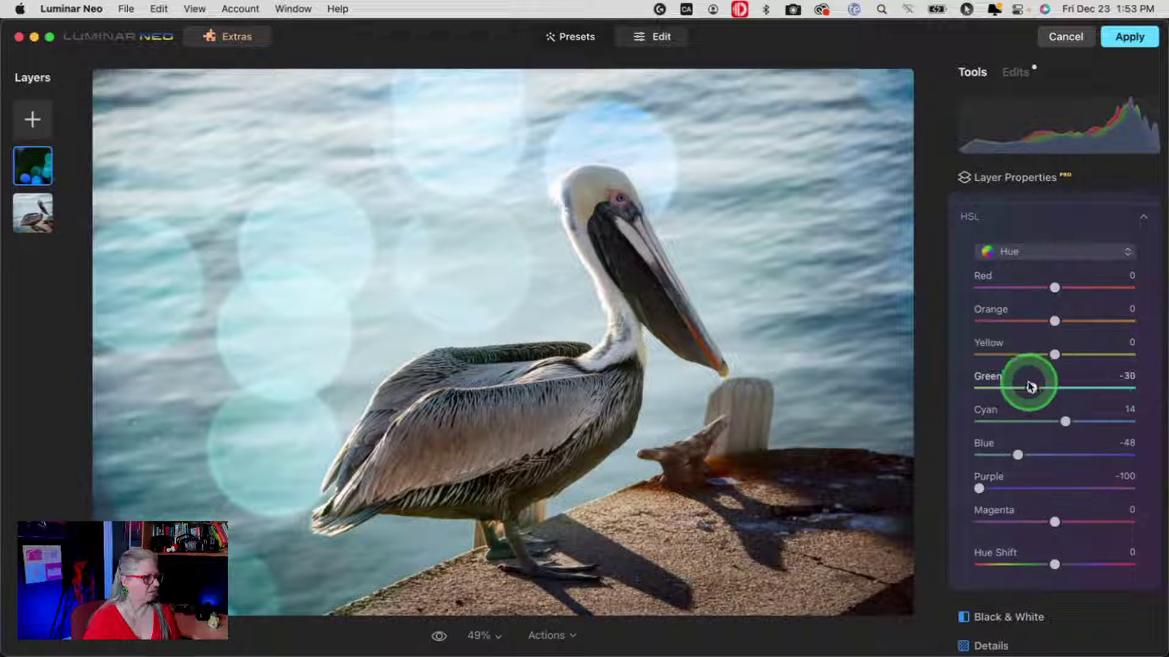
pyautogui.moveTo(1054, 565); pyautogui.dragTo(1054, 565)
pyautogui.click(1027, 430)
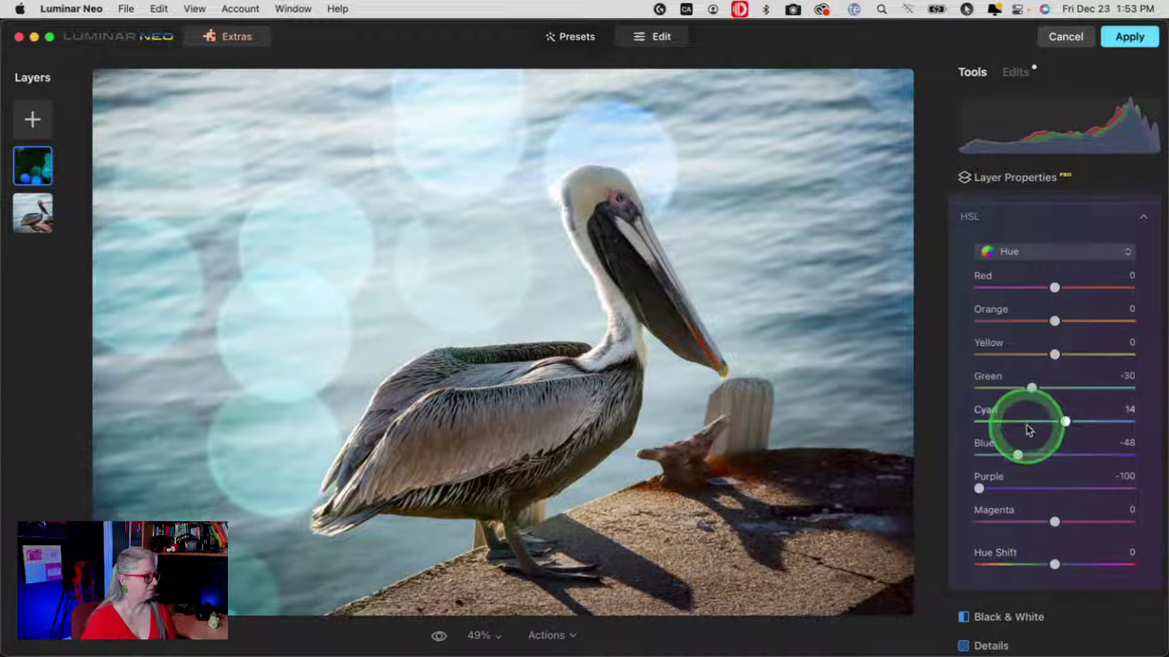
pyautogui.scroll(5, 1026, 425)
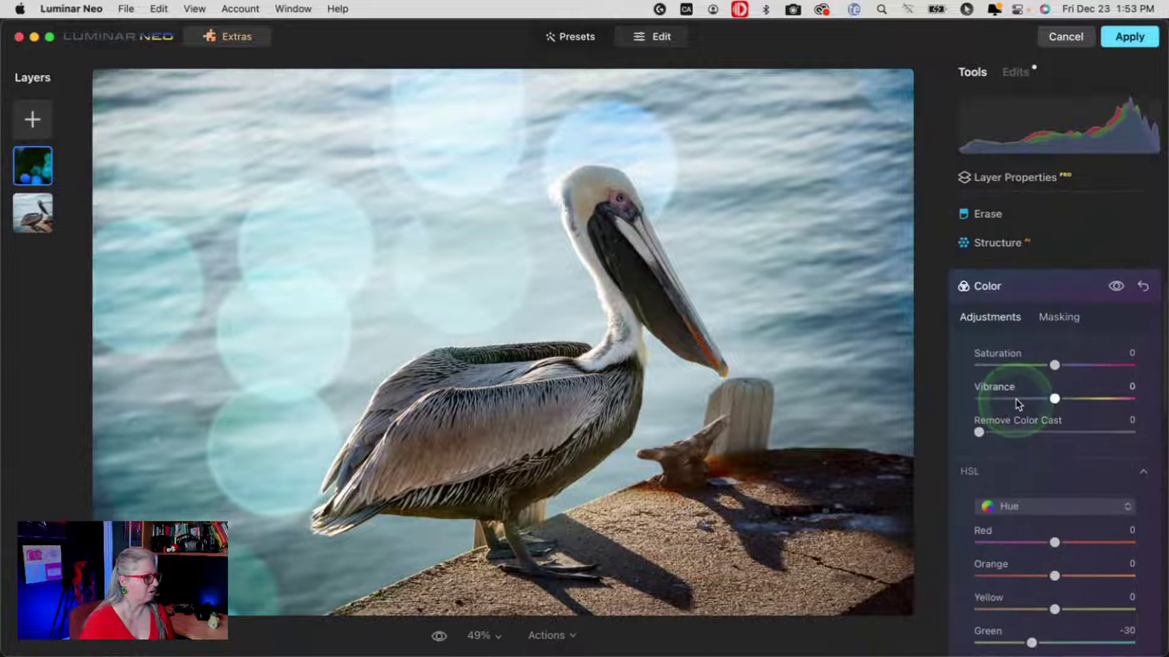
pyautogui.click(1039, 289)
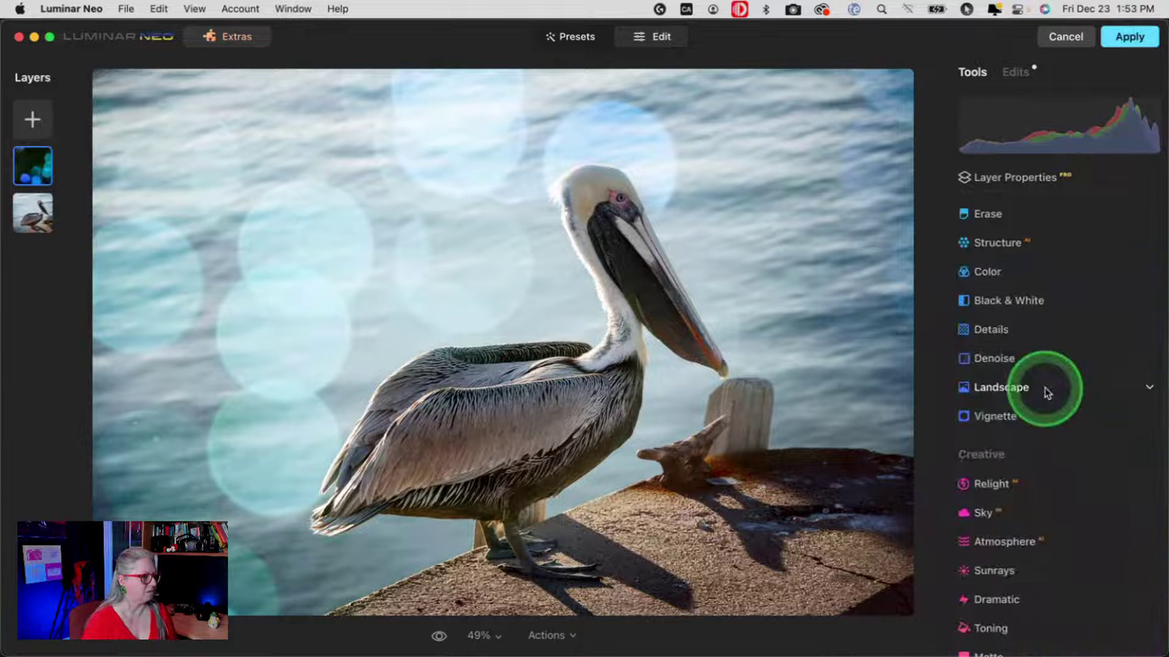
# Try Structure on the bokeh layer with Amount 100 and Boost 95, and with Amount -100, comparing both with the effect hidden.
pyautogui.scroll(5, 1044, 391)
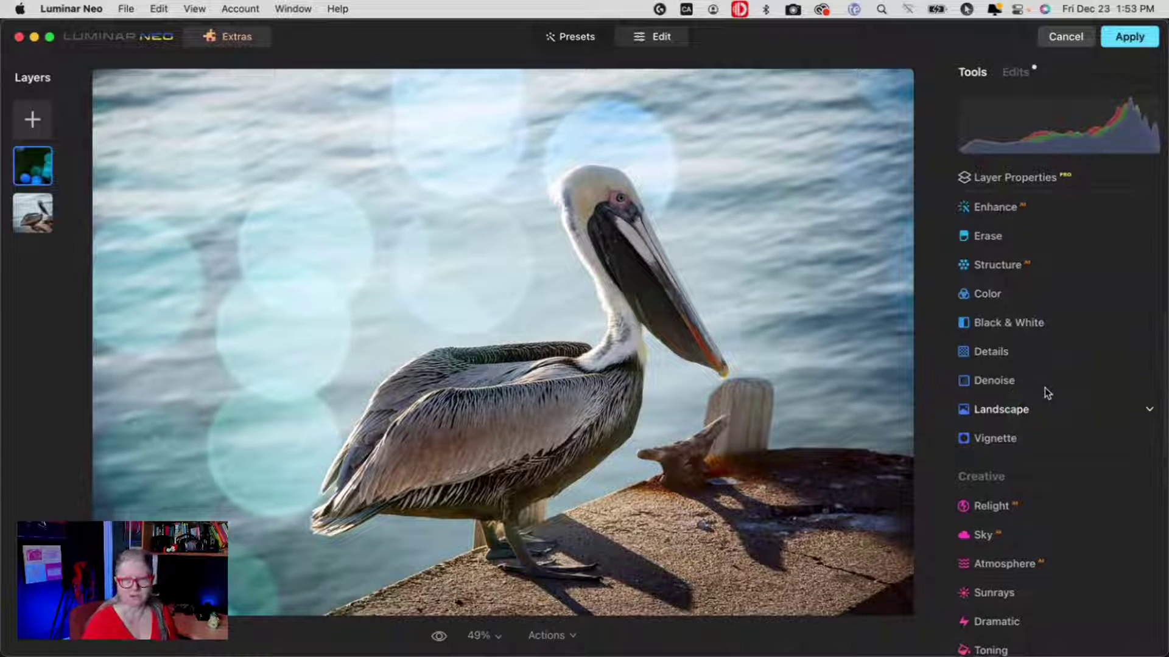
pyautogui.click(1017, 385)
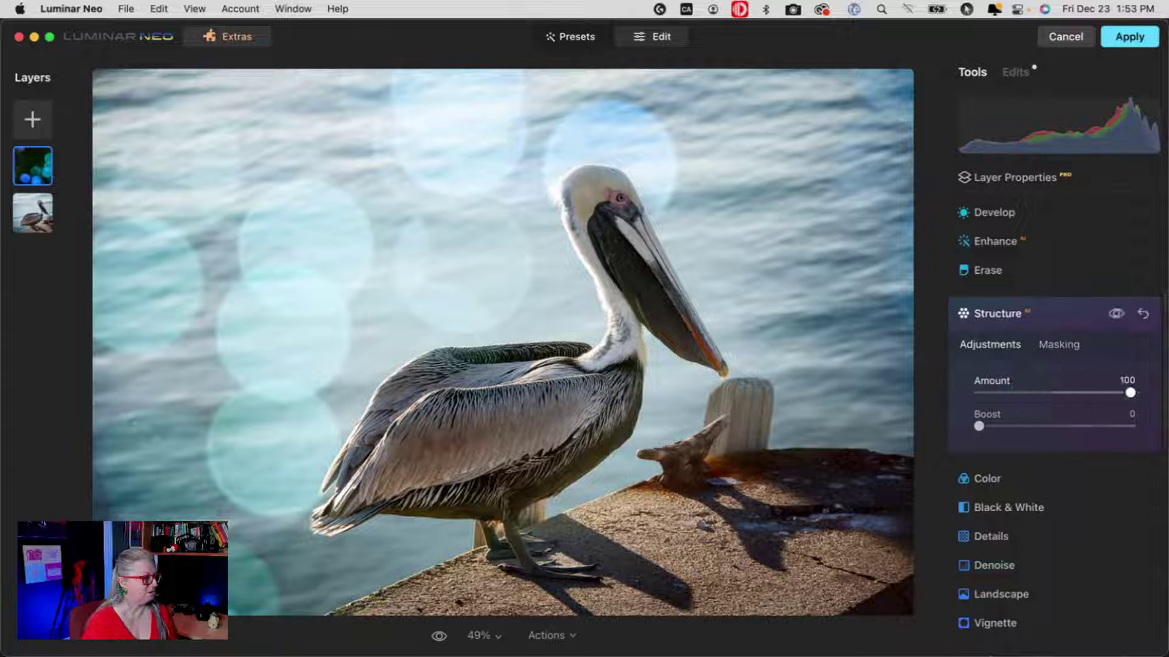
pyautogui.click(1088, 428)
pyautogui.moveTo(1080, 435); pyautogui.dragTo(1124, 426)
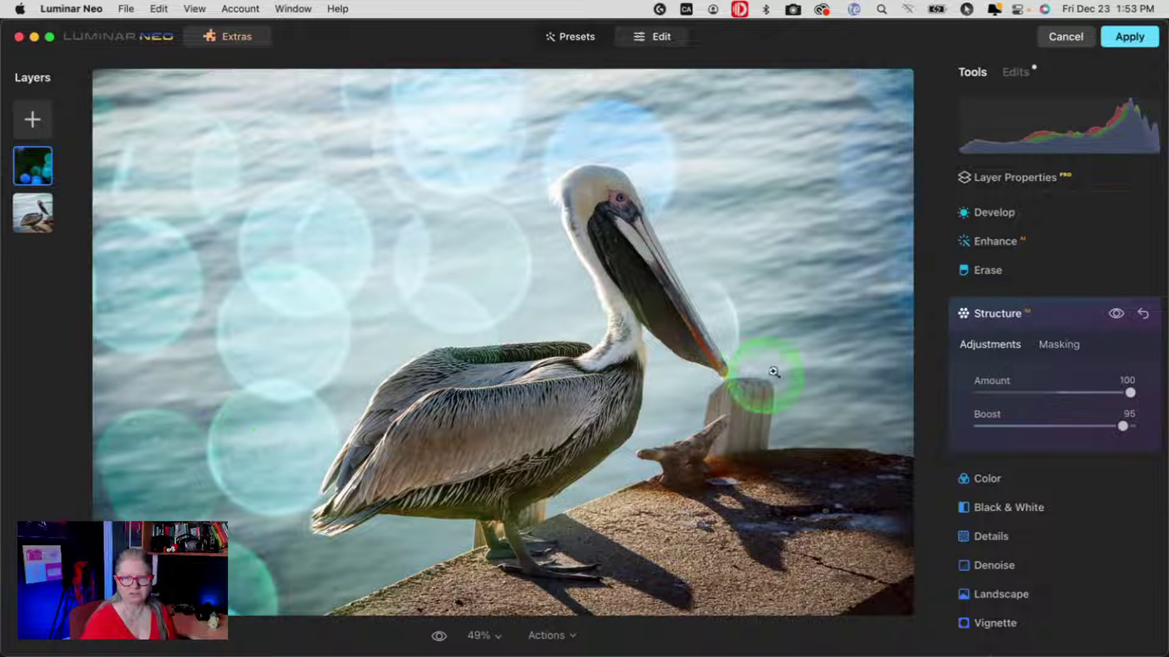
pyautogui.click(1116, 314)
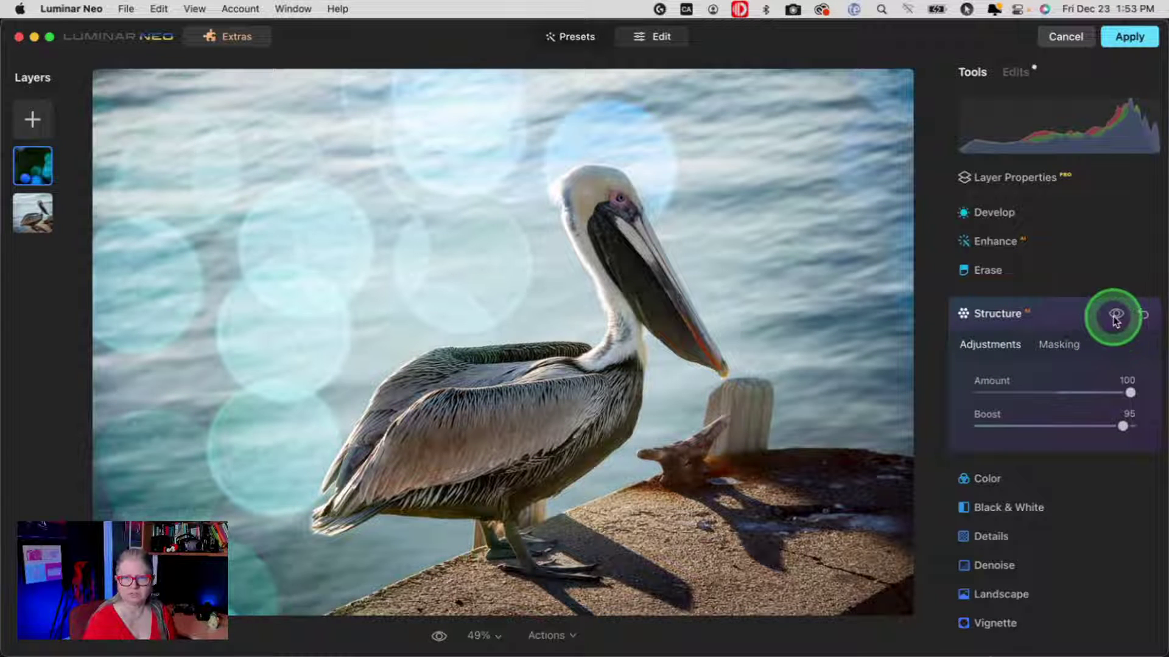
pyautogui.click(1115, 315)
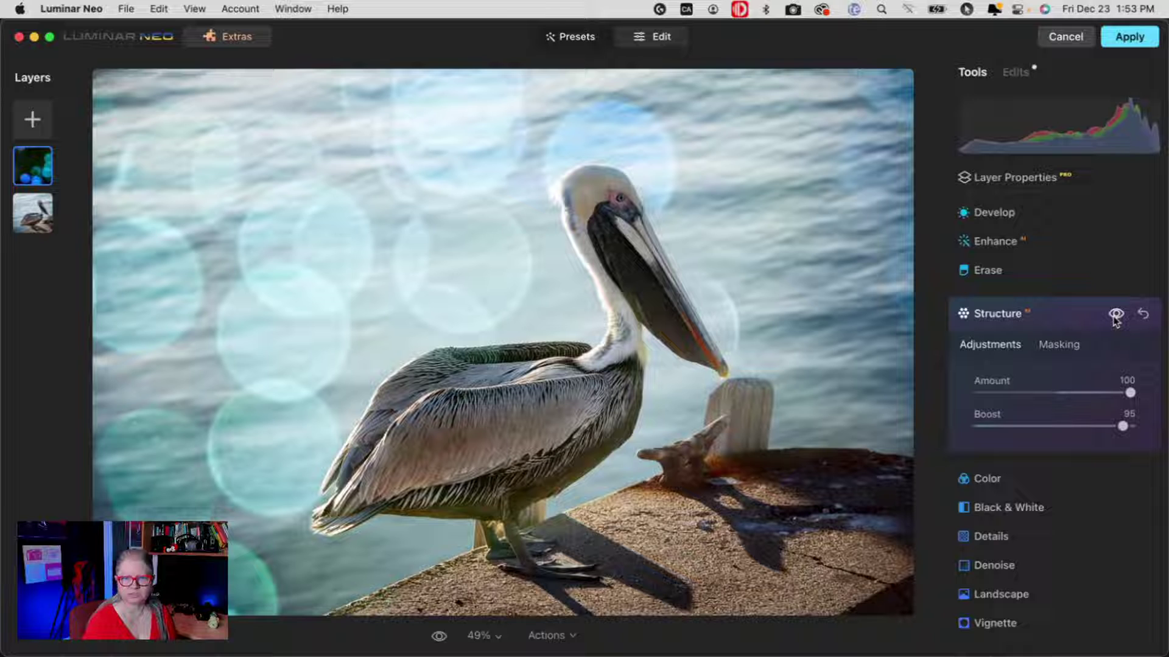
pyautogui.click(1116, 315)
pyautogui.moveTo(1051, 368); pyautogui.dragTo(978, 392)
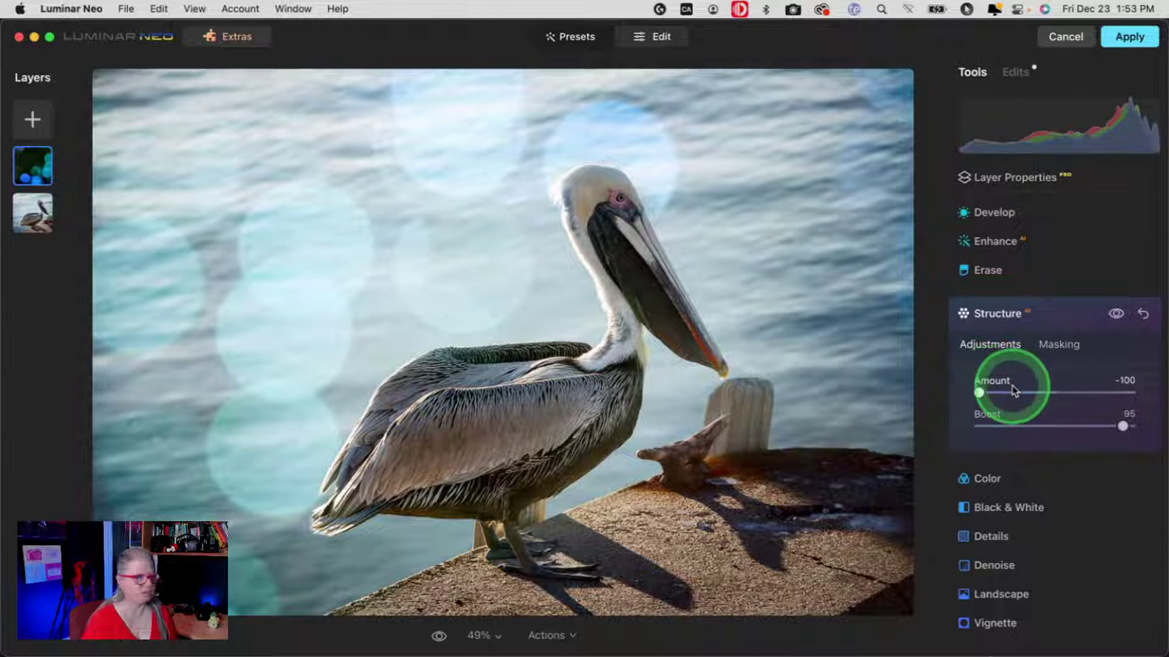
pyautogui.click(1116, 315)
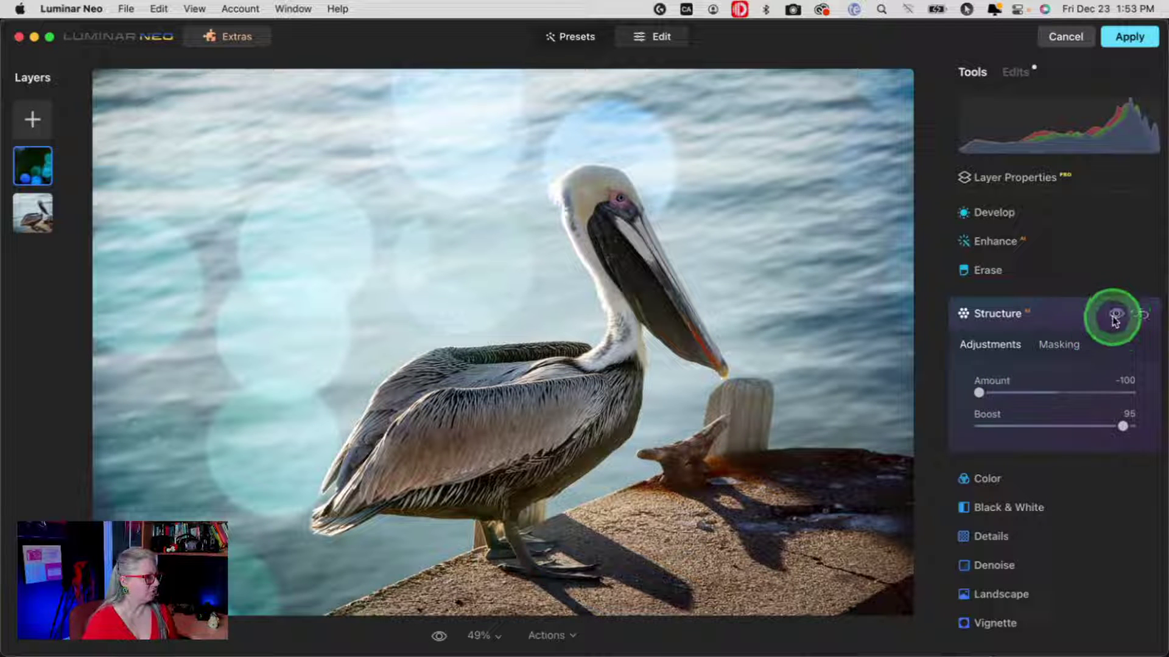
# Reset the Structure Amount on the bokeh layer, lower Boost to near its minimum and raise Amount moderately.
pyautogui.doubleClick(978, 393)
pyautogui.moveTo(1123, 426); pyautogui.dragTo(992, 426)
pyautogui.click(1054, 392)
pyautogui.moveTo(1054, 393); pyautogui.dragTo(1082, 392)
pyautogui.click(1057, 313)
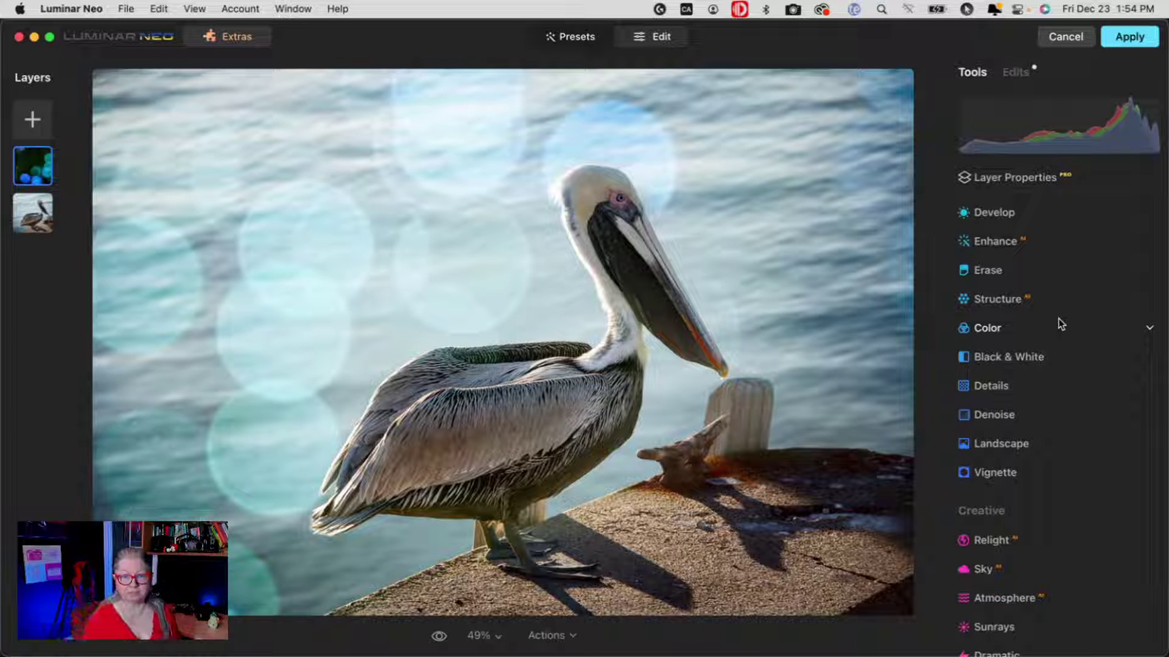
# Try brightening the bokeh layer with two points on the Develop curve, and remove both points.
pyautogui.click(1059, 324)
pyautogui.scroll(5, 1059, 324)
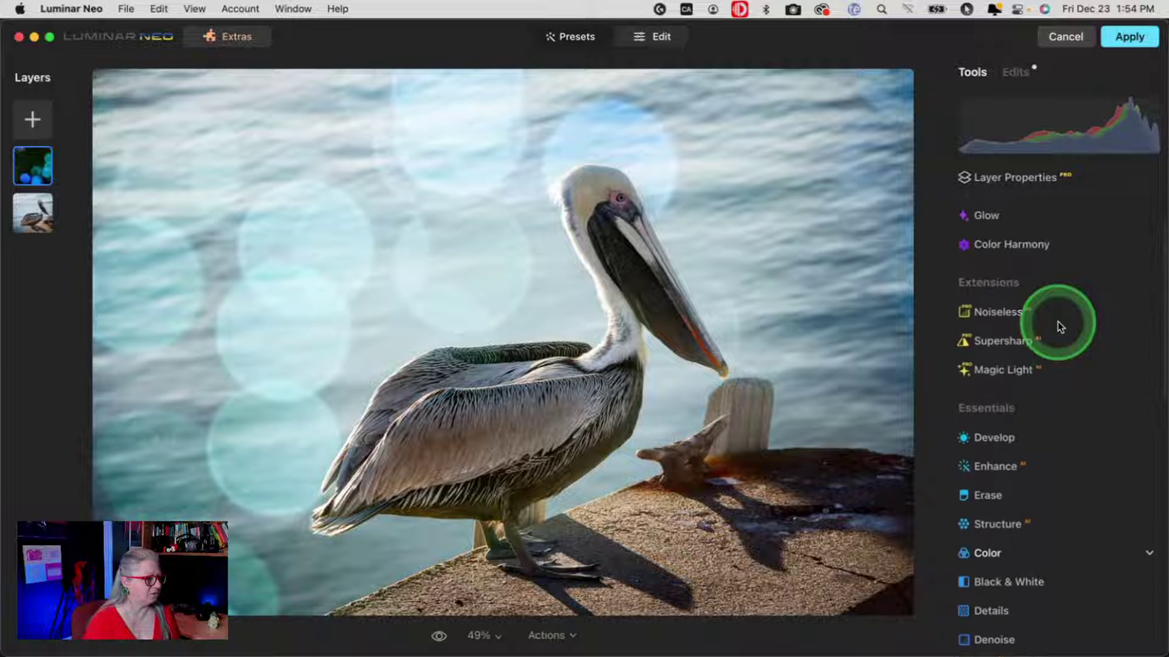
pyautogui.click(1013, 420)
pyautogui.click(1012, 436)
pyautogui.scroll(-2, 1004, 335)
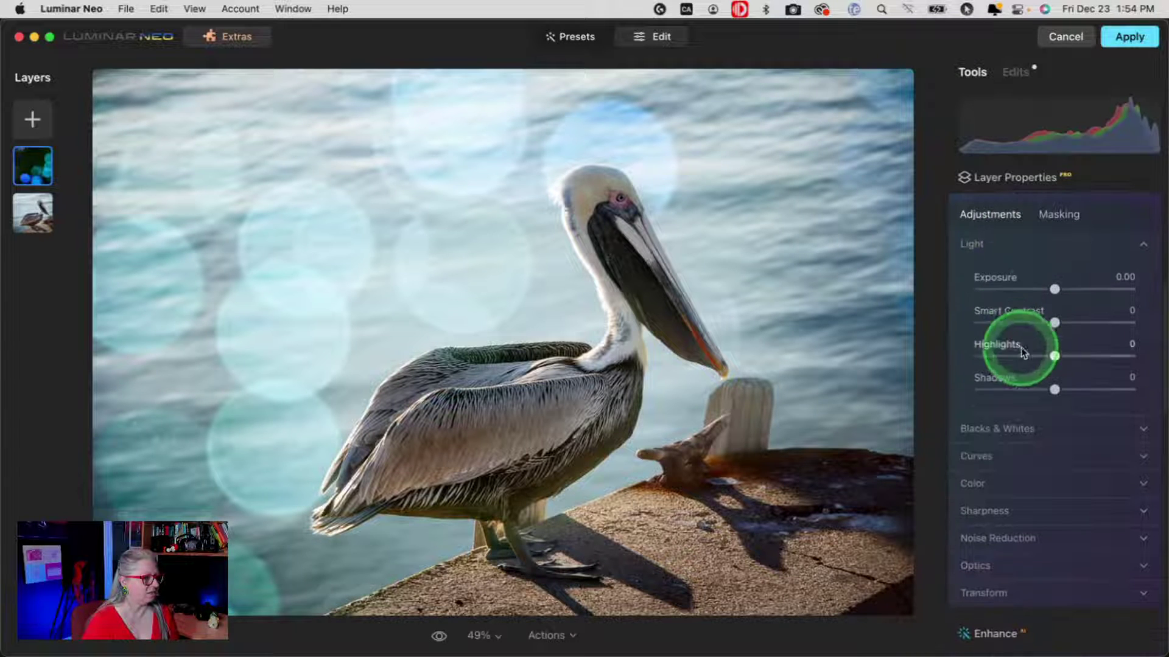
pyautogui.click(1012, 457)
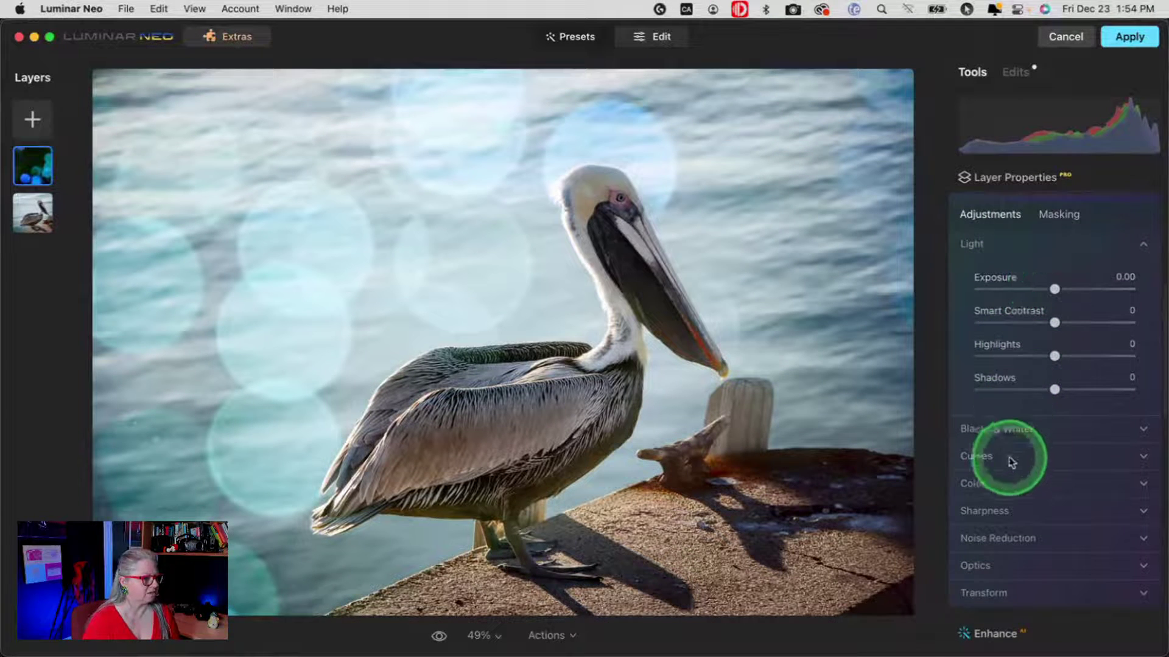
pyautogui.scroll(-3, 1035, 506)
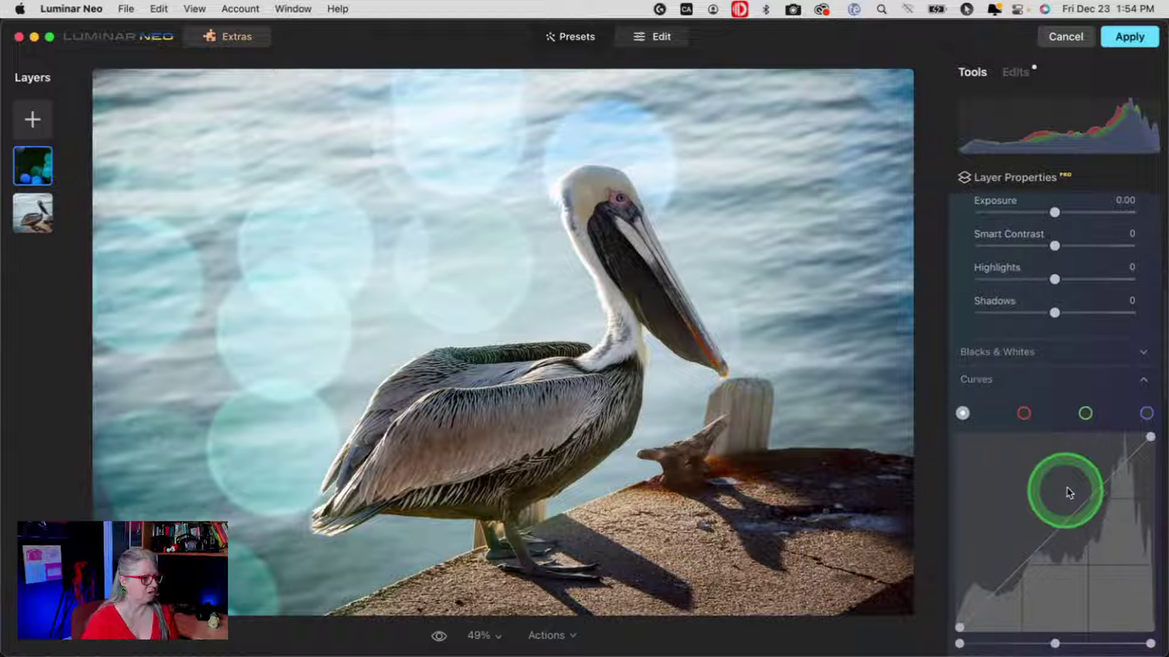
pyautogui.moveTo(1090, 499); pyautogui.dragTo(1077, 483)
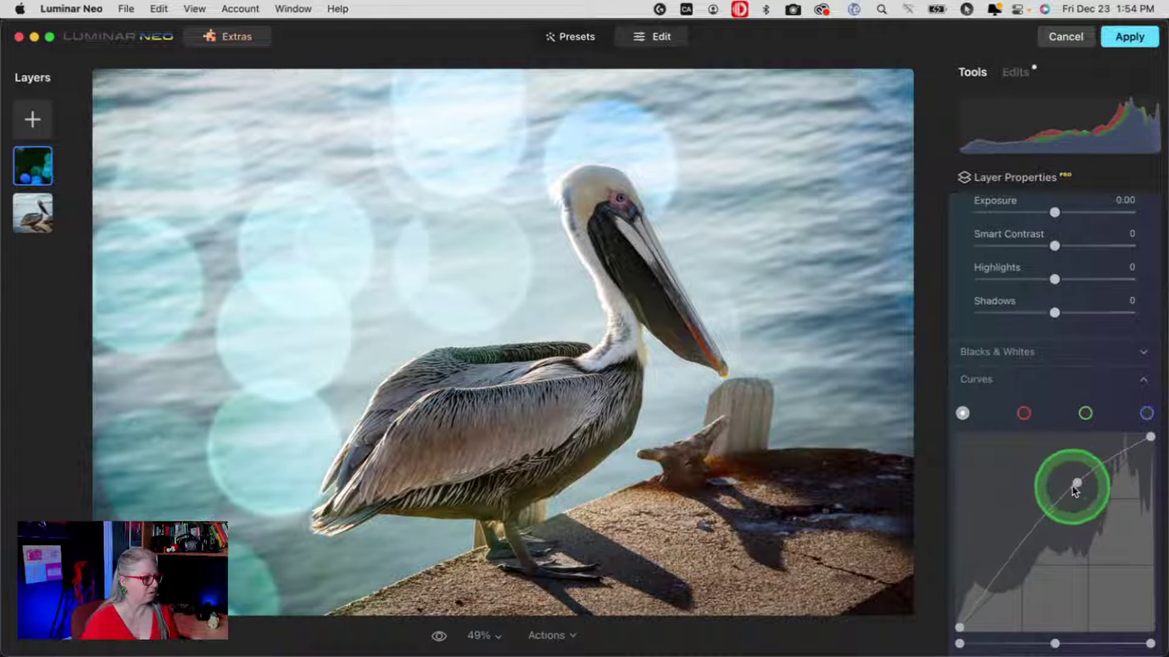
pyautogui.click(1027, 539)
pyautogui.moveTo(1028, 540); pyautogui.dragTo(1010, 571)
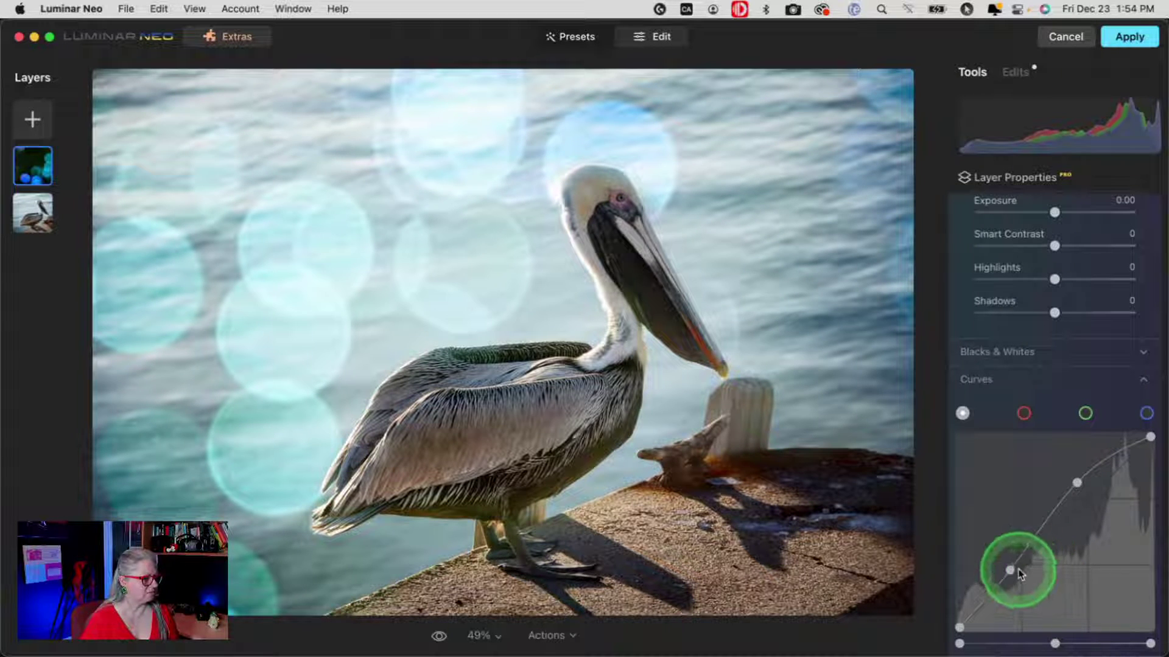
pyautogui.doubleClick(1011, 570)
pyautogui.doubleClick(1076, 483)
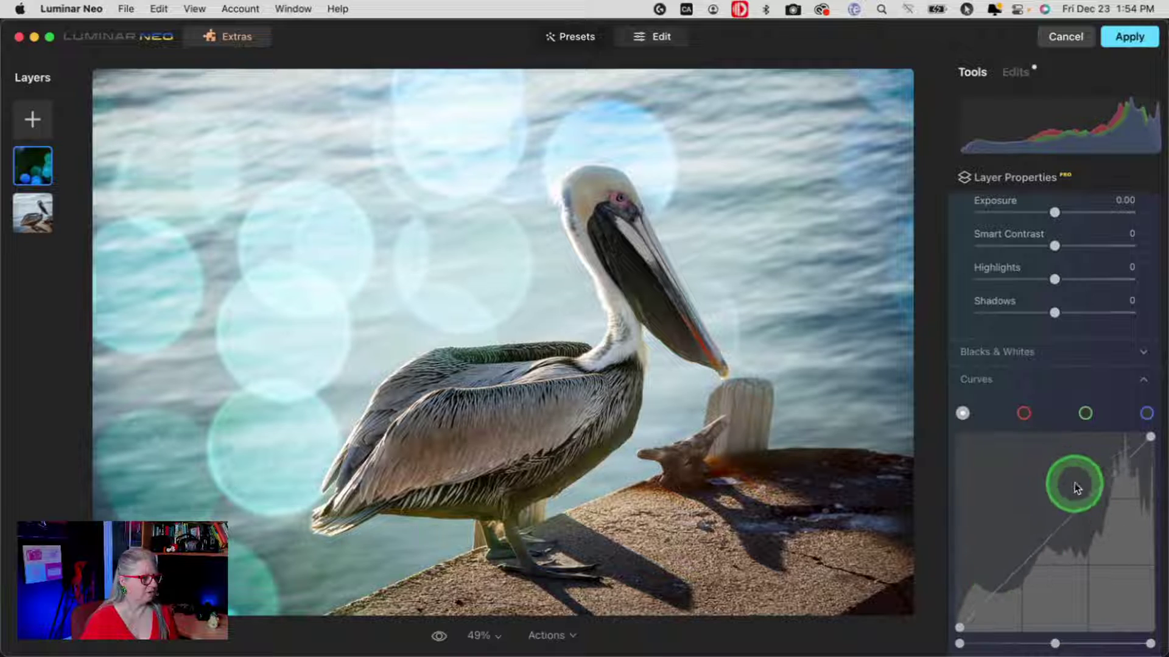
# Try a Smart Contrast of 100 in Develop on the bokeh layer, and settle it at 23.
pyautogui.scroll(5, 1043, 384)
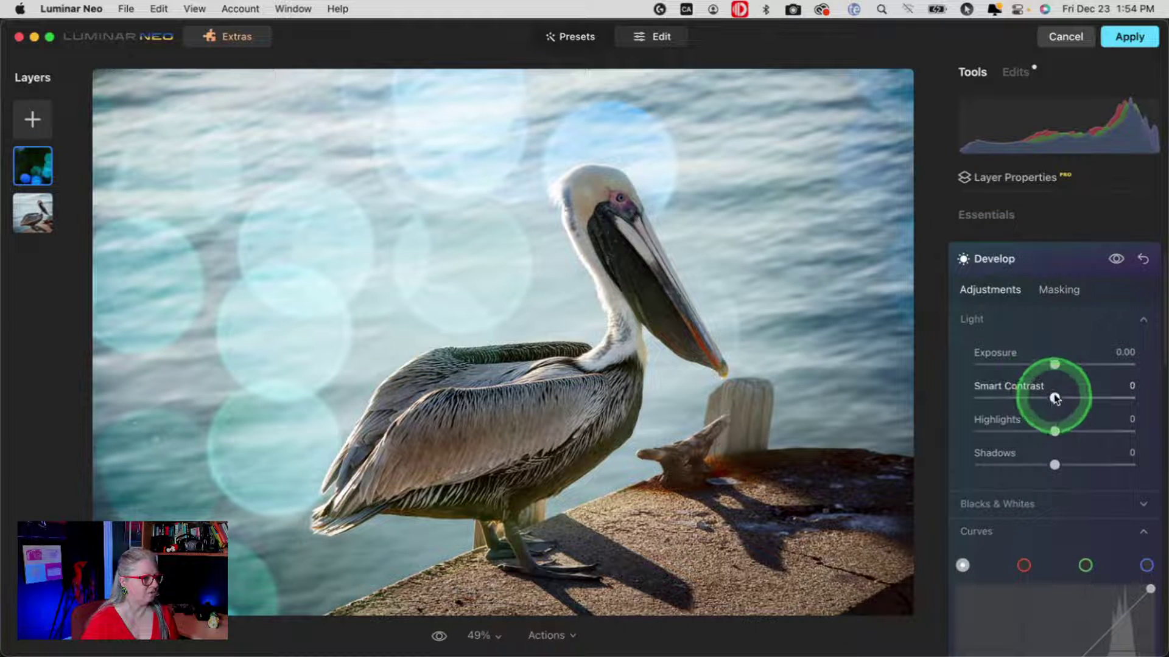
pyautogui.moveTo(1055, 399); pyautogui.dragTo(1130, 398)
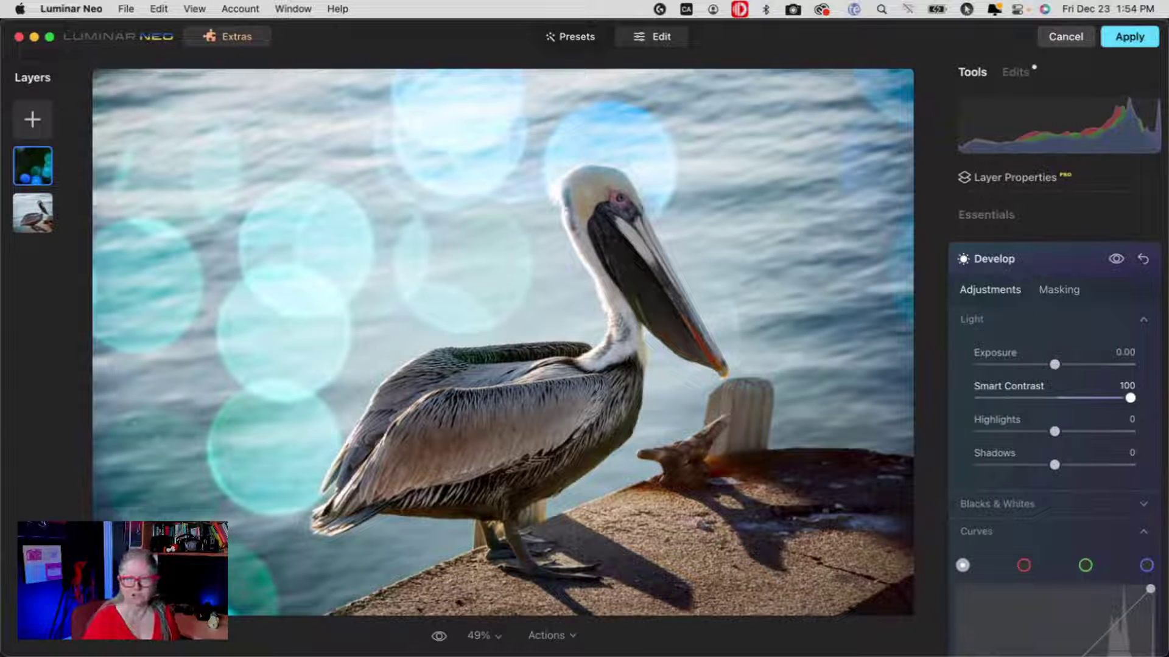
pyautogui.moveTo(1129, 399); pyautogui.dragTo(1073, 396)
# Set Blacks to -19 and Whites to 28 for the bokeh layer in Develop, and close the tool.
pyautogui.scroll(-3, 1073, 395)
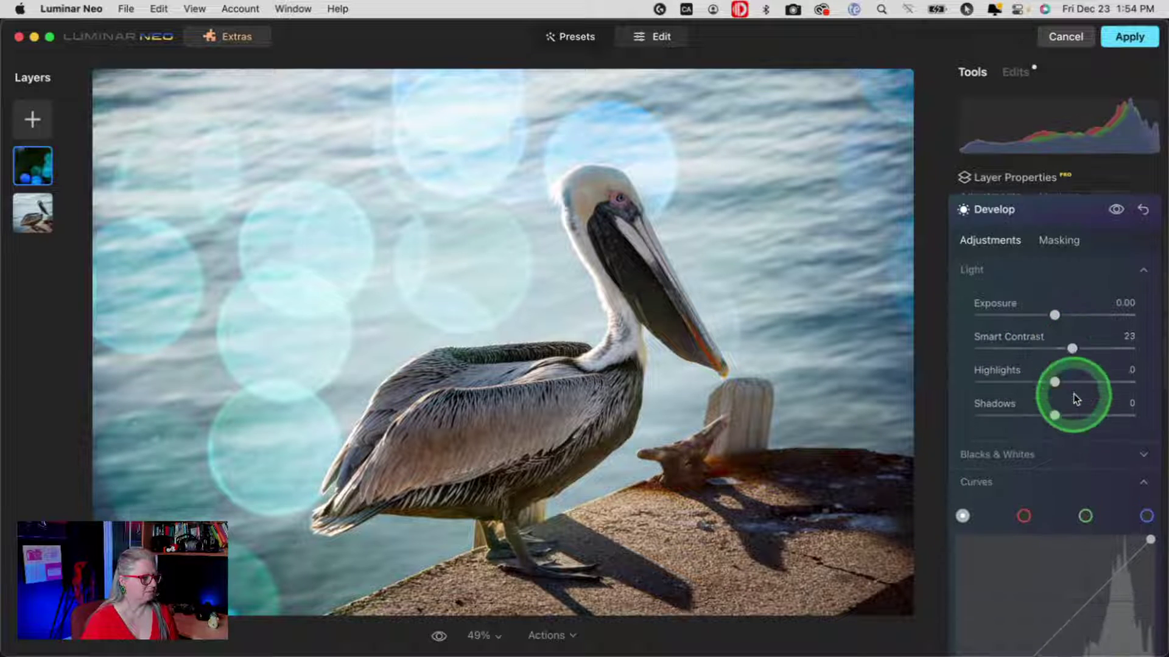
pyautogui.click(1017, 408)
pyautogui.moveTo(1055, 488); pyautogui.dragTo(1041, 455)
pyautogui.scroll(2, 1038, 451)
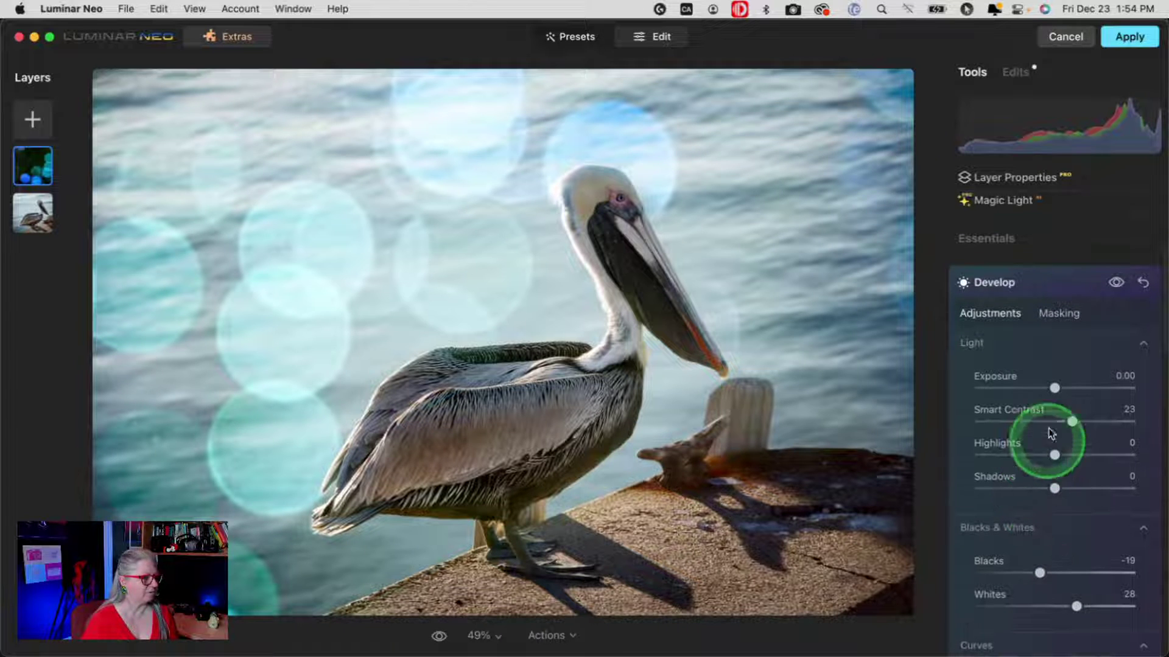
pyautogui.click(1043, 281)
# Reduce the opacity of the bokeh layer to a little over half in its layer properties.
pyautogui.click(1087, 176)
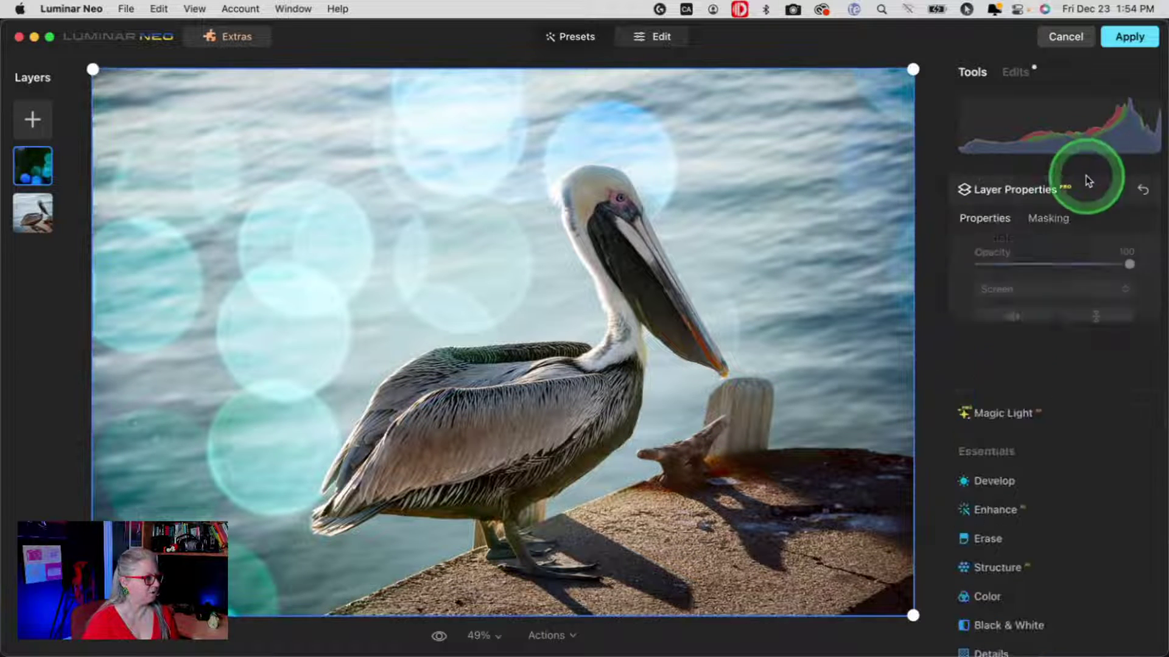
pyautogui.moveTo(1129, 265); pyautogui.dragTo(1069, 263)
pyautogui.click(1088, 198)
pyautogui.click(1061, 296)
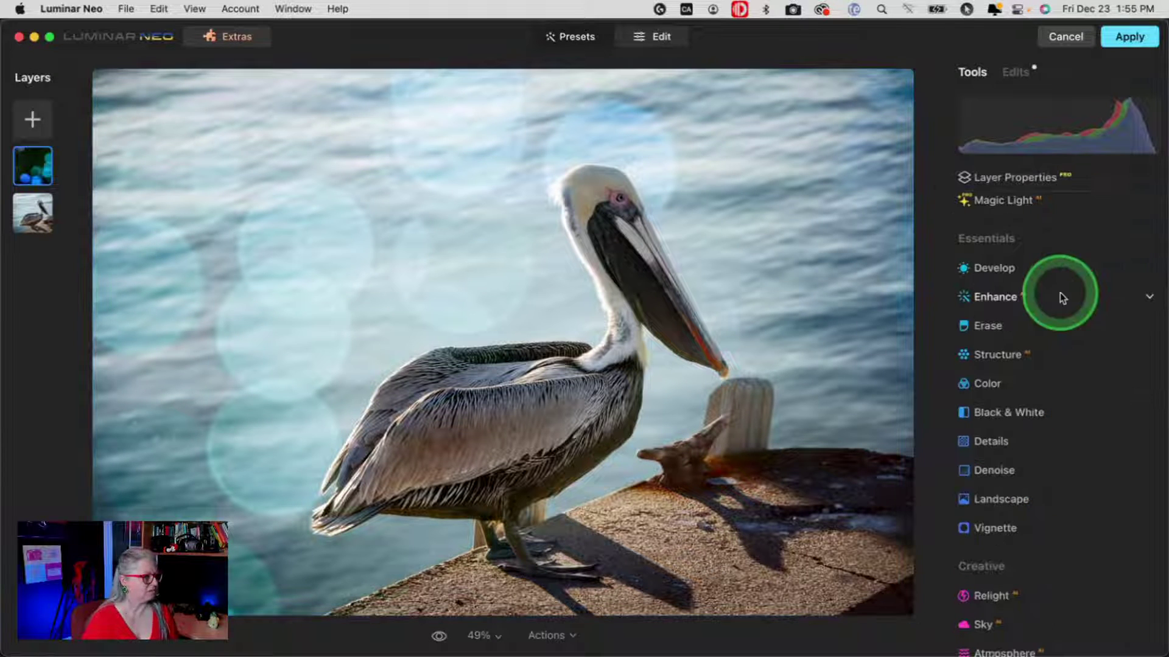
pyautogui.click(1028, 288)
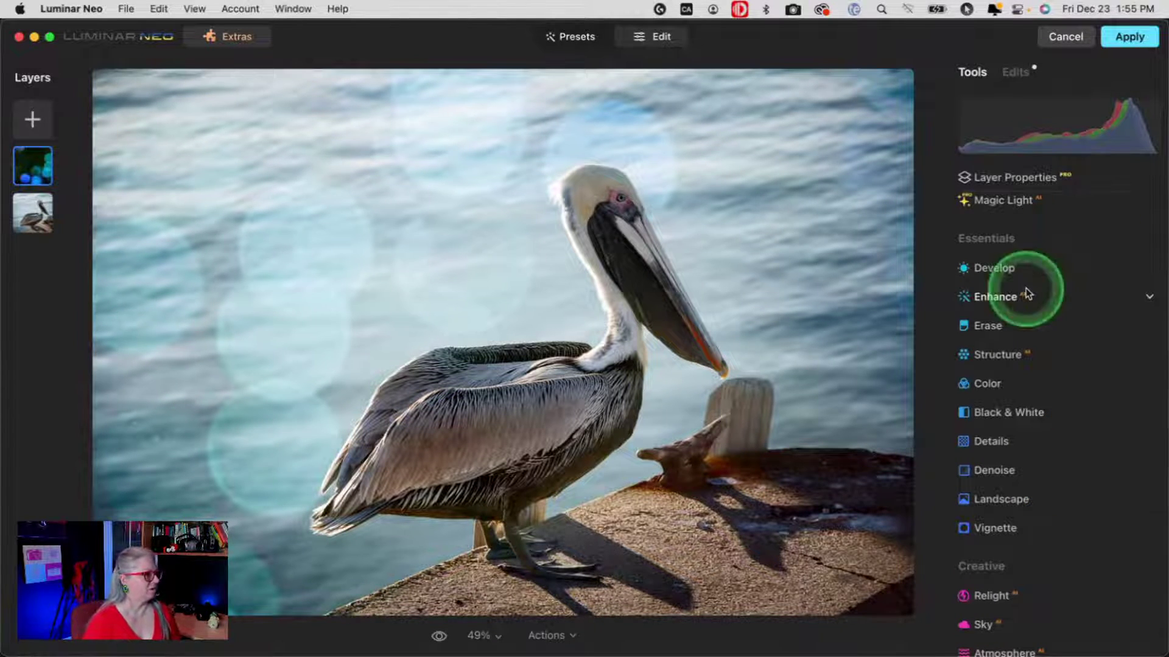
# Apply the Luminar Neo edits and return to the pelican document in Photoshop.
pyautogui.click(1118, 48)
pyautogui.click(777, 266)
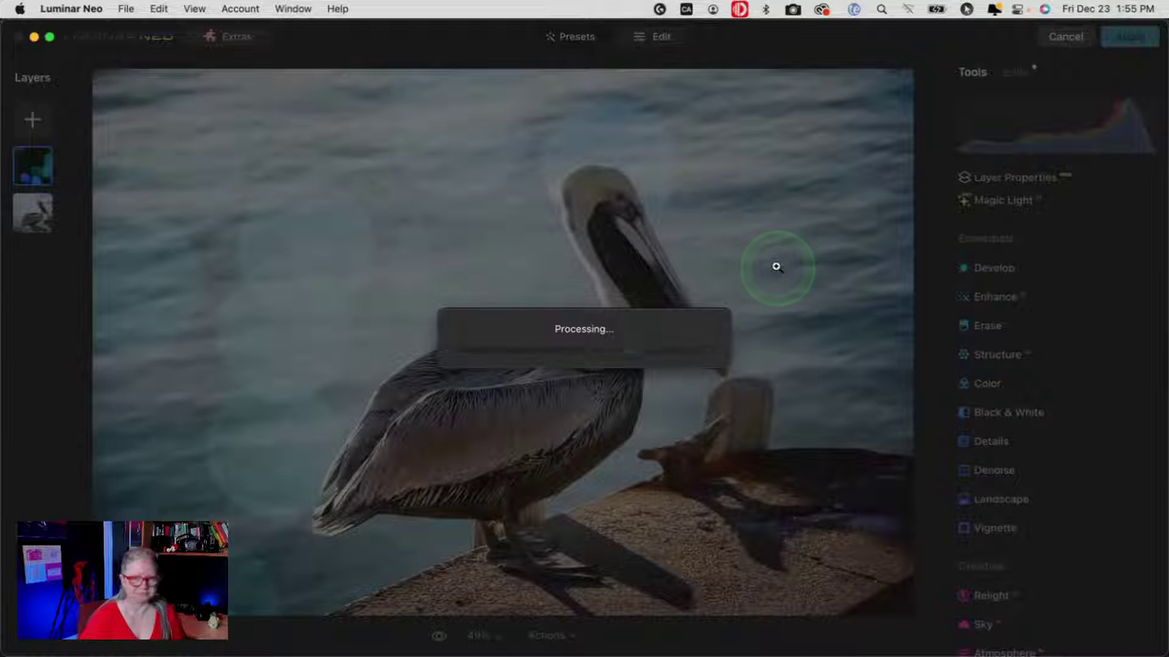
pyautogui.click(856, 321)
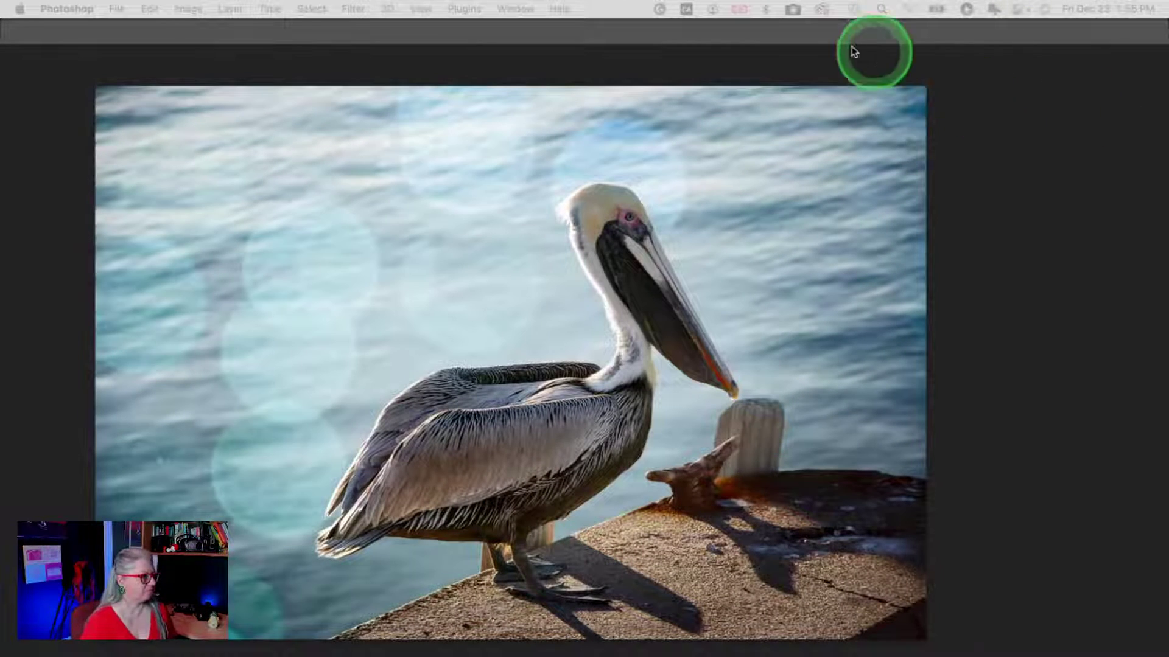
pyautogui.click(872, 58)
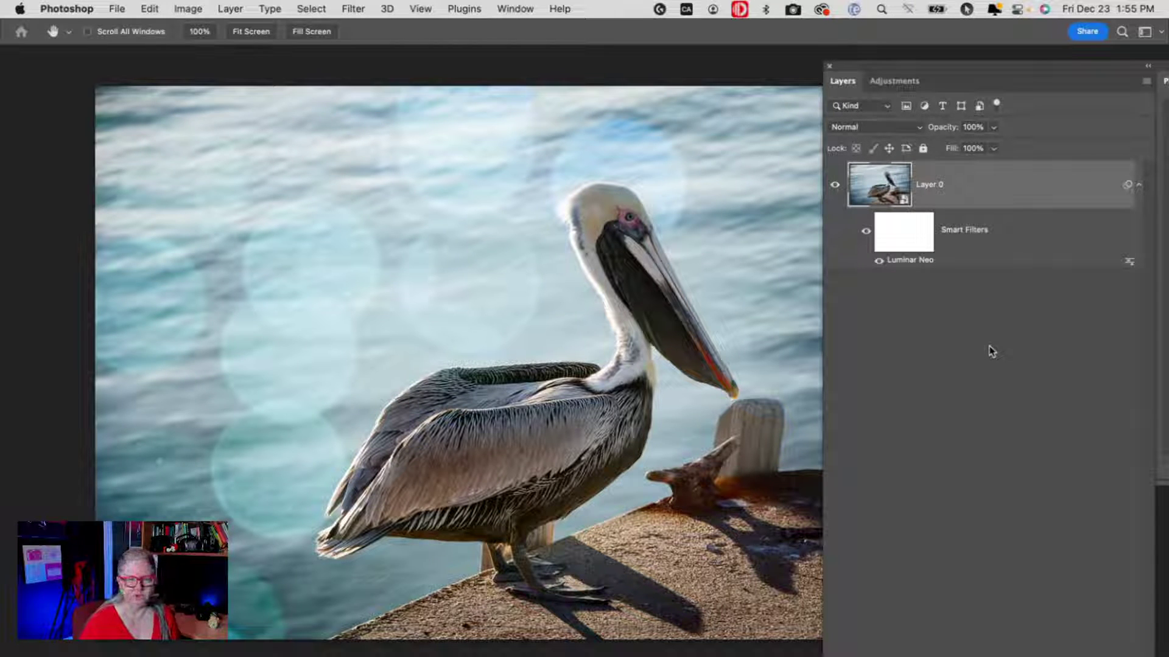
pyautogui.click(913, 262)
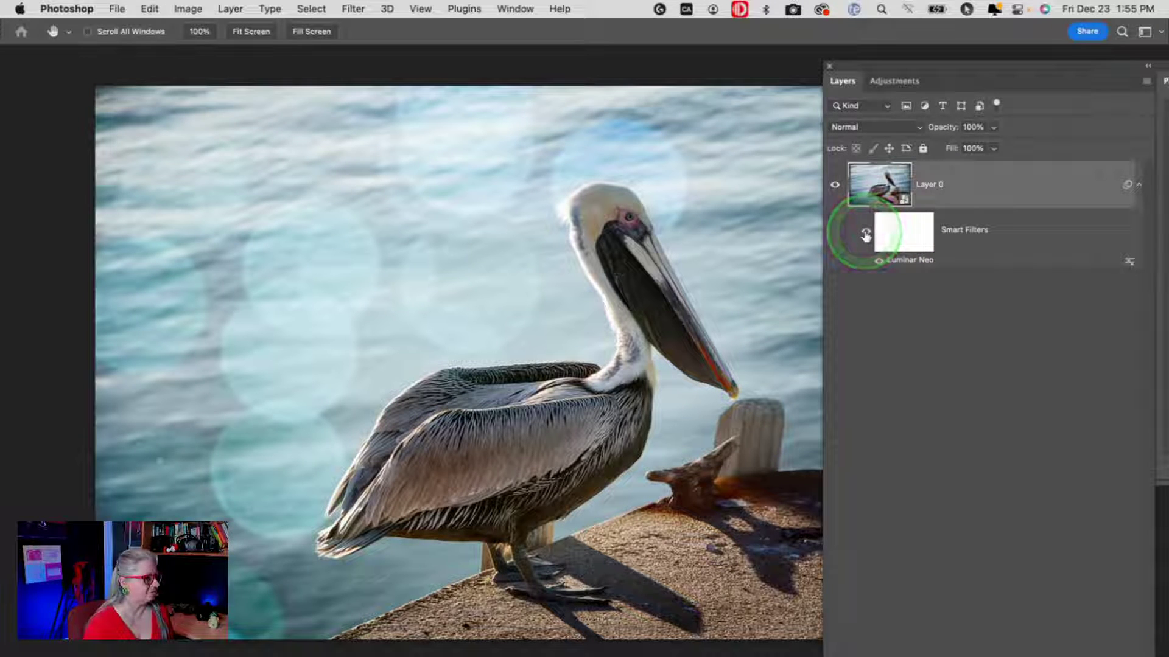
pyautogui.click(972, 352)
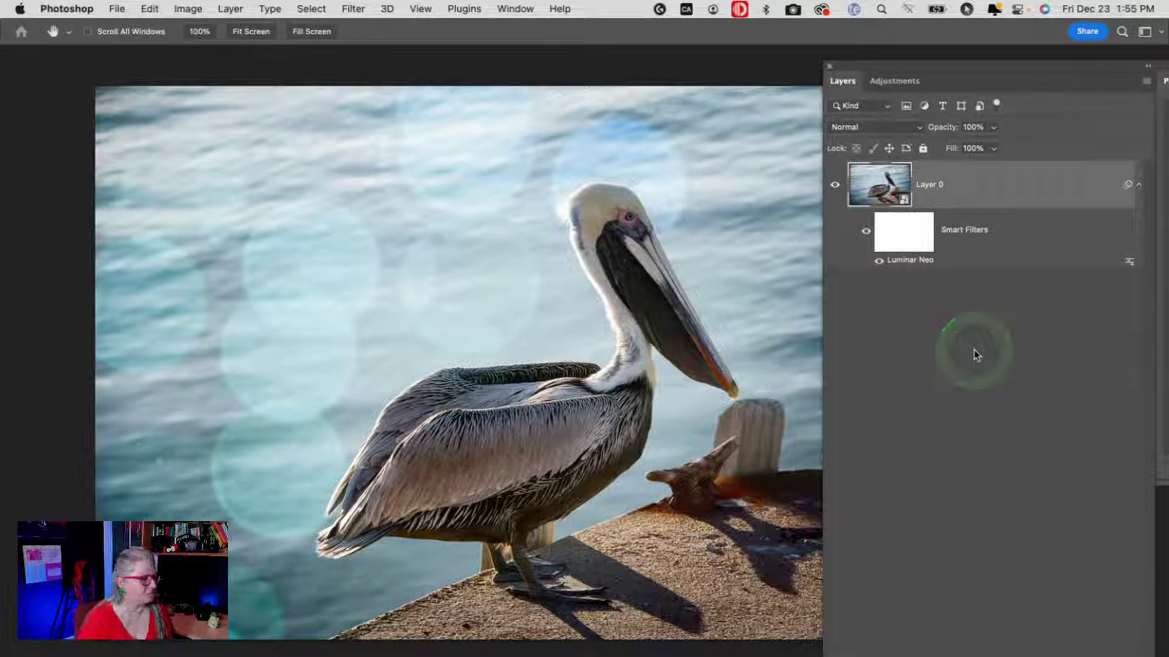
pyautogui.click(974, 353)
# Switch from Photoshop to Finder.
pyautogui.press('super+Tab')
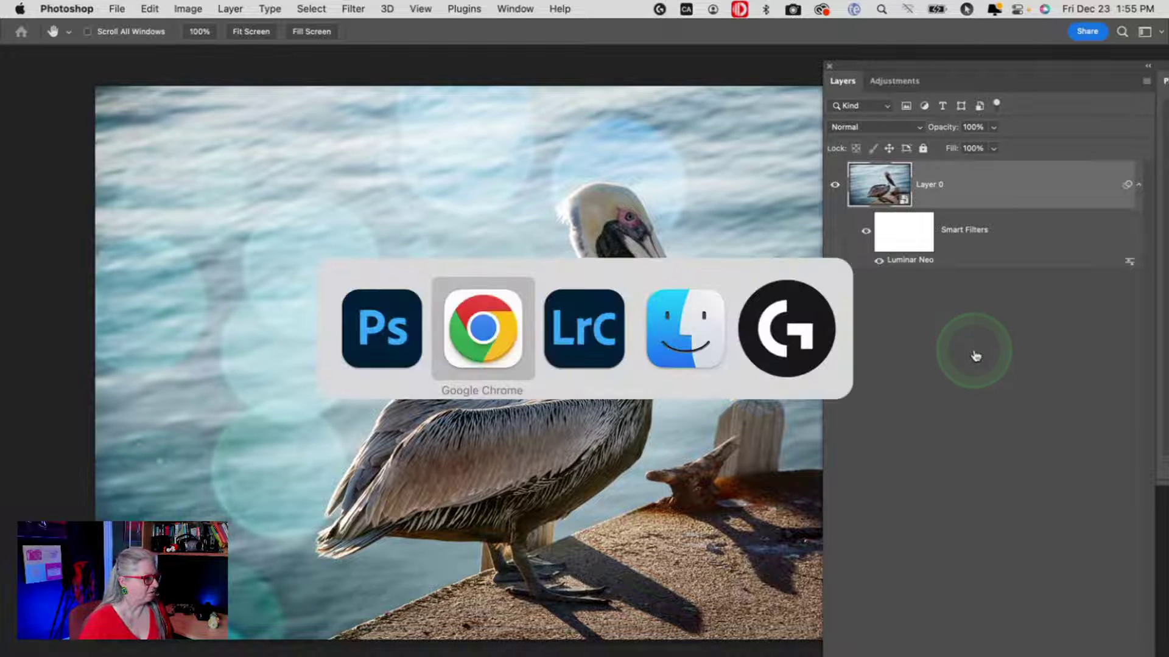
pyautogui.press('super+Tab')
pyautogui.press('super+Tab')
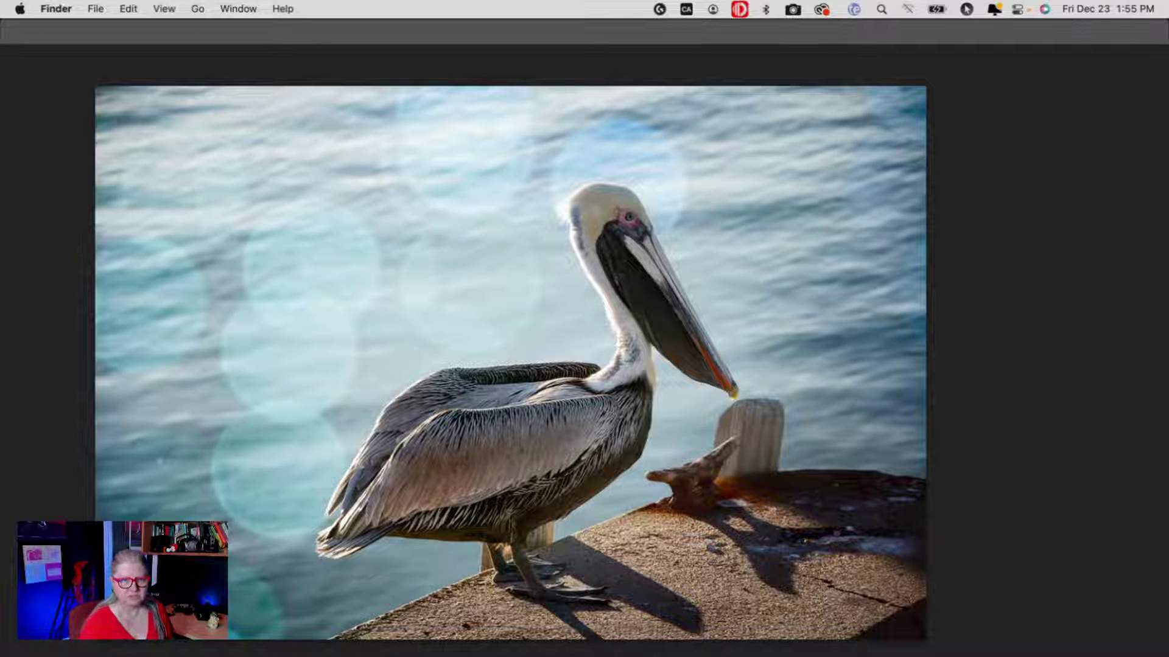
# Open a new Finder window and browse the 12TB G-DRIVE PRO to the Photos > DPM stuff > Texture packs folder.
pyautogui.press('super+n')
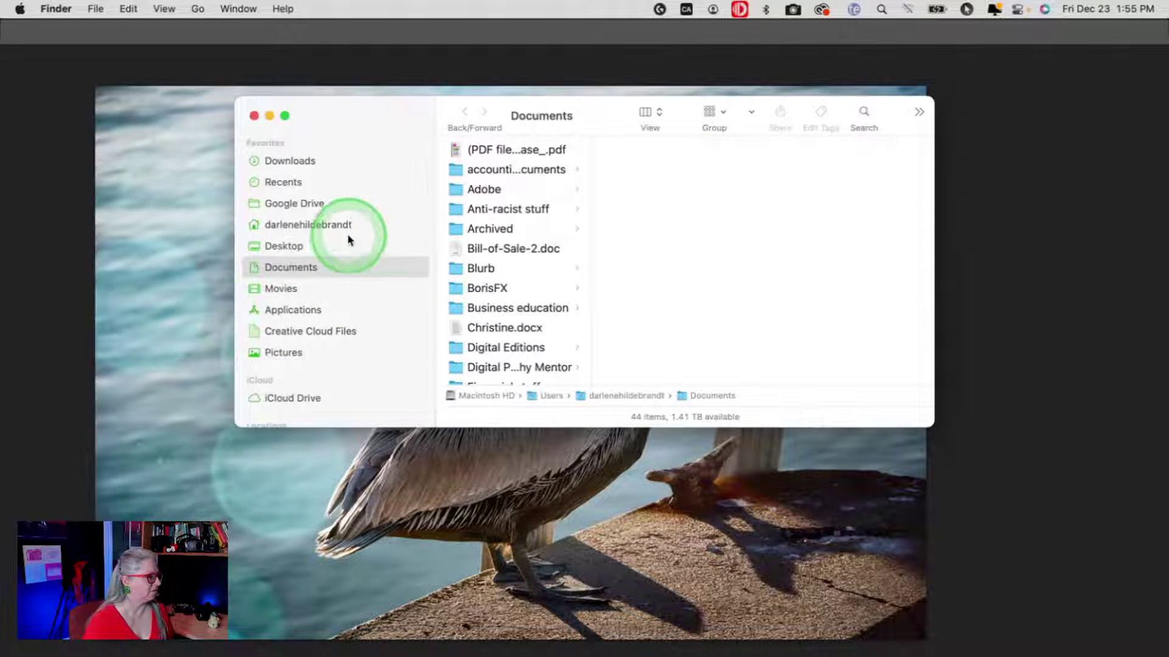
pyautogui.scroll(-5, 347, 240)
pyautogui.click(318, 266)
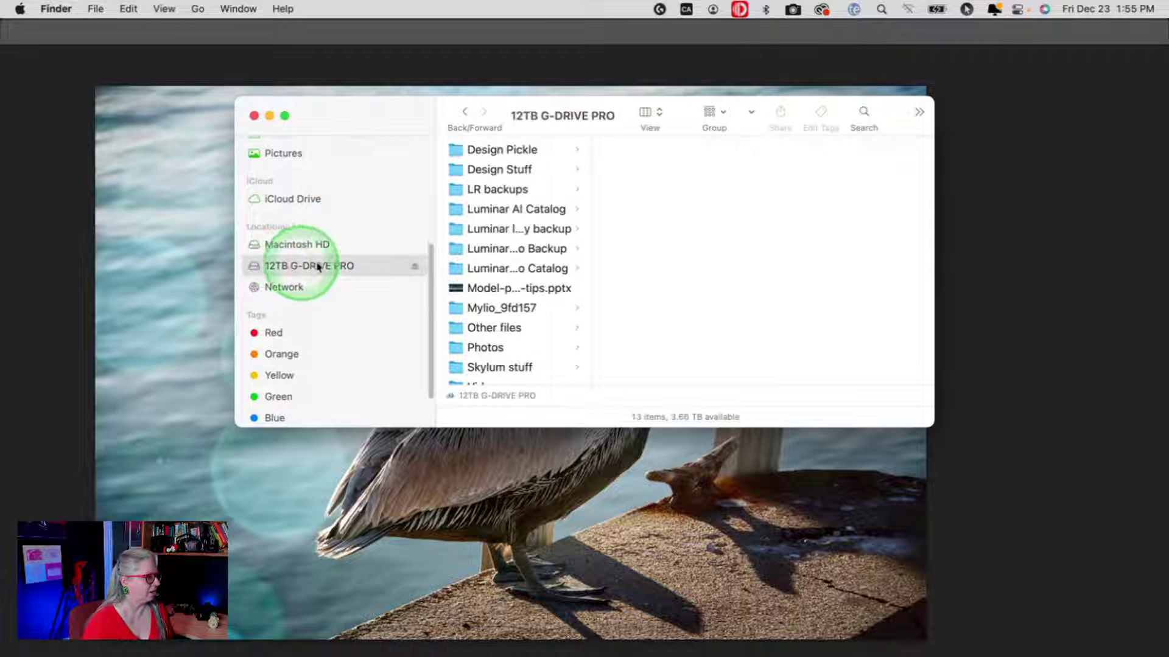
pyautogui.click(484, 347)
pyautogui.click(647, 169)
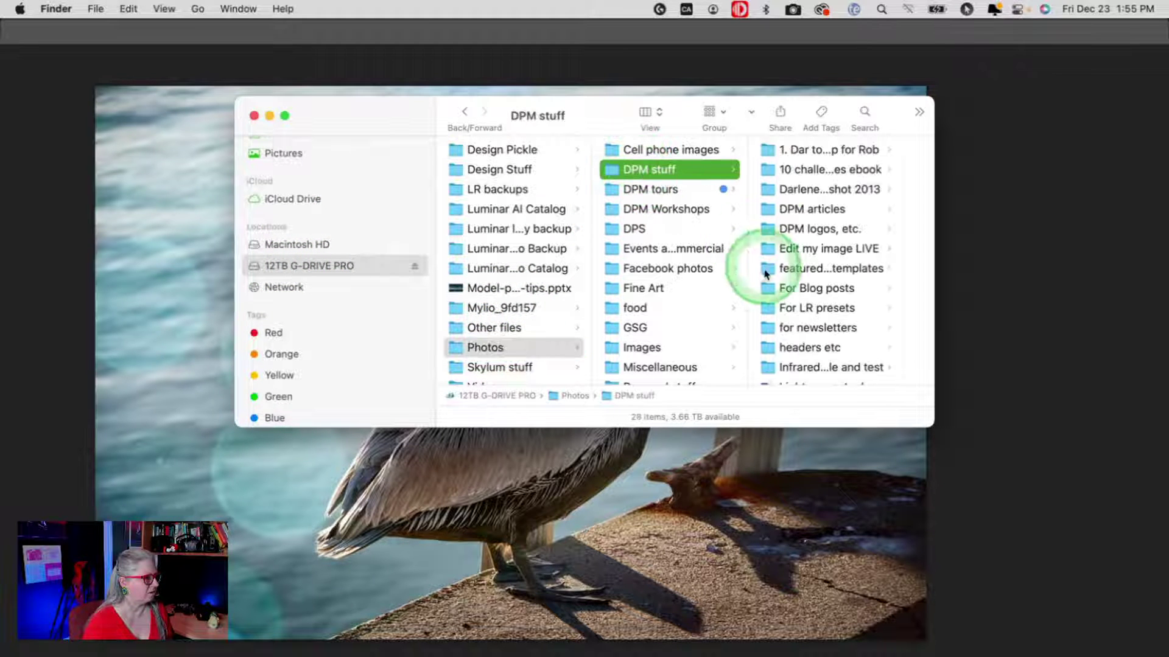
pyautogui.scroll(-10, 822, 288)
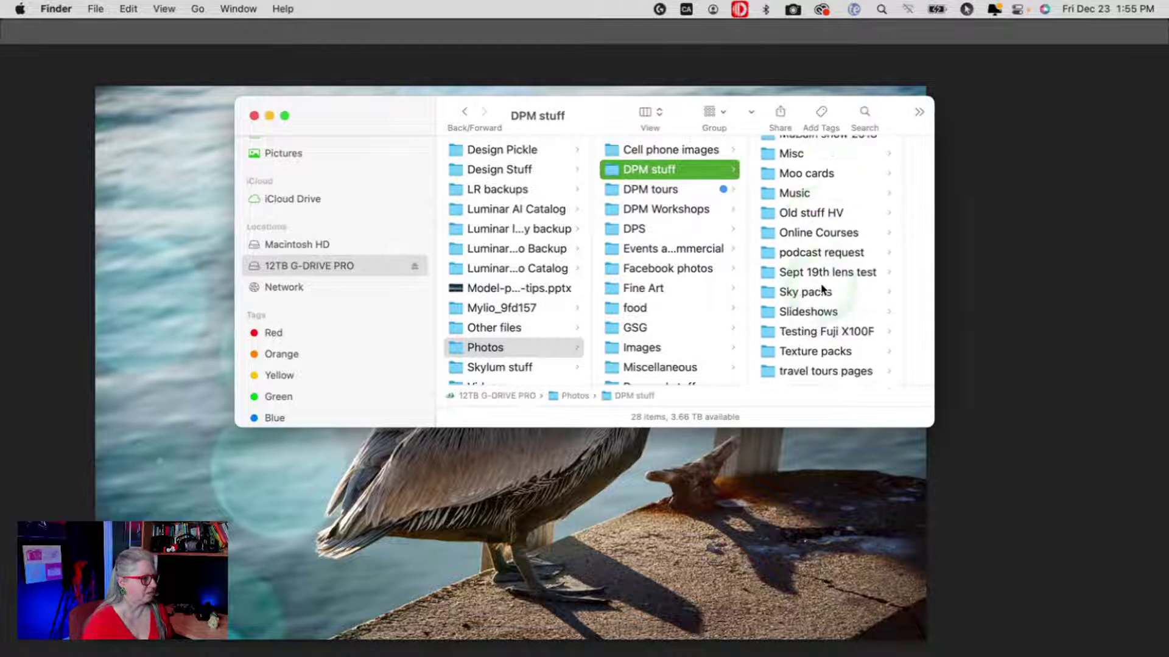
pyautogui.click(800, 330)
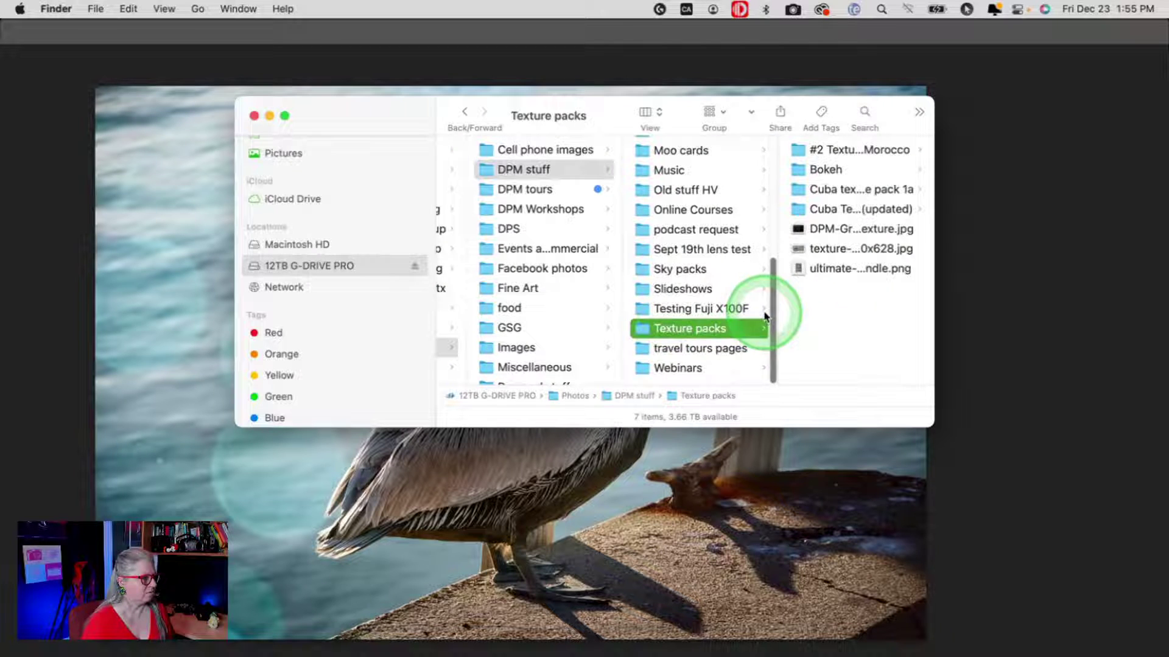
# Within Texture packs, go through Bokeh, DPM bokeh packs and DPM Ultimate Bokeh Pack to open the DPM Ultimate Bokeh folder.
pyautogui.click(809, 172)
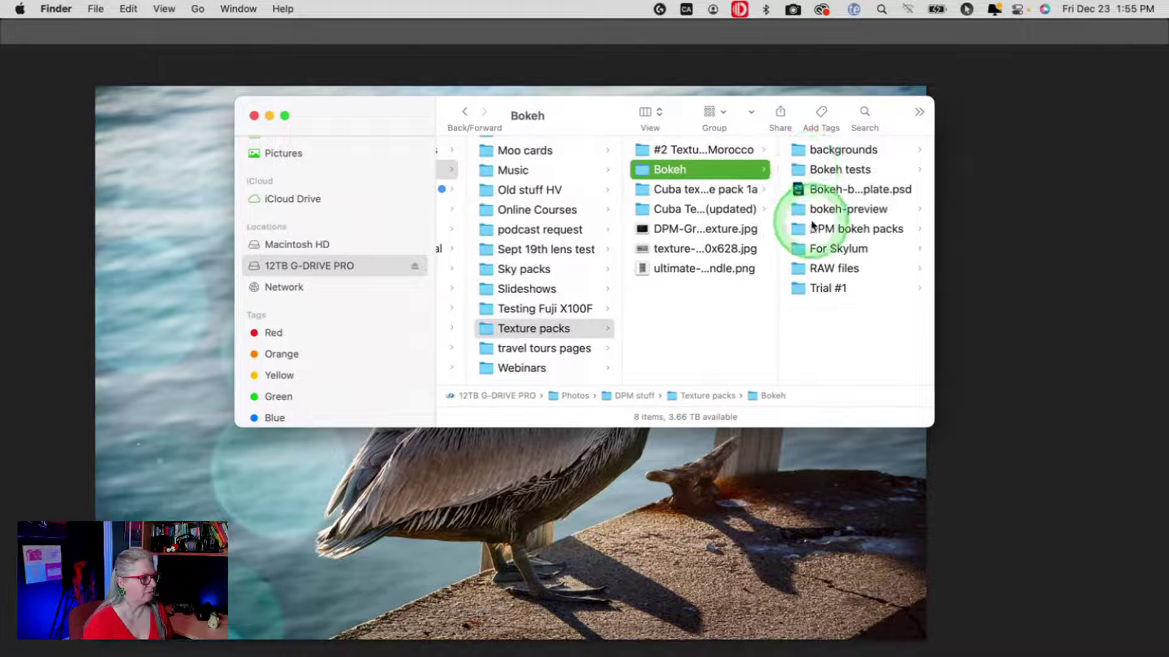
pyautogui.click(802, 229)
pyautogui.click(822, 188)
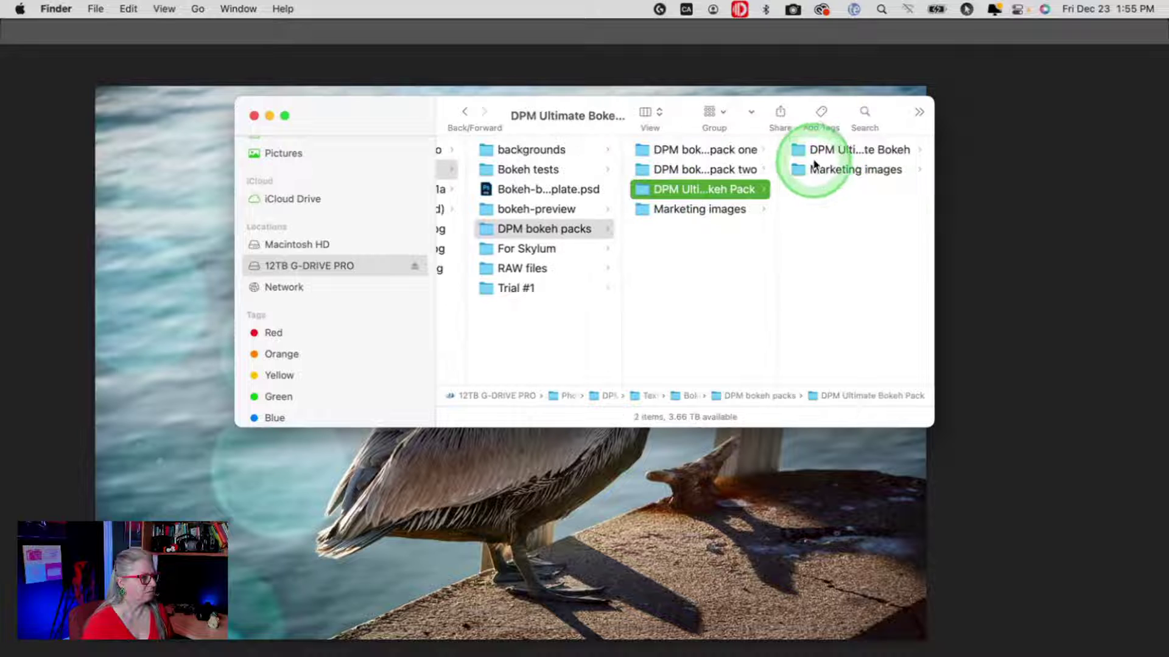
pyautogui.click(817, 150)
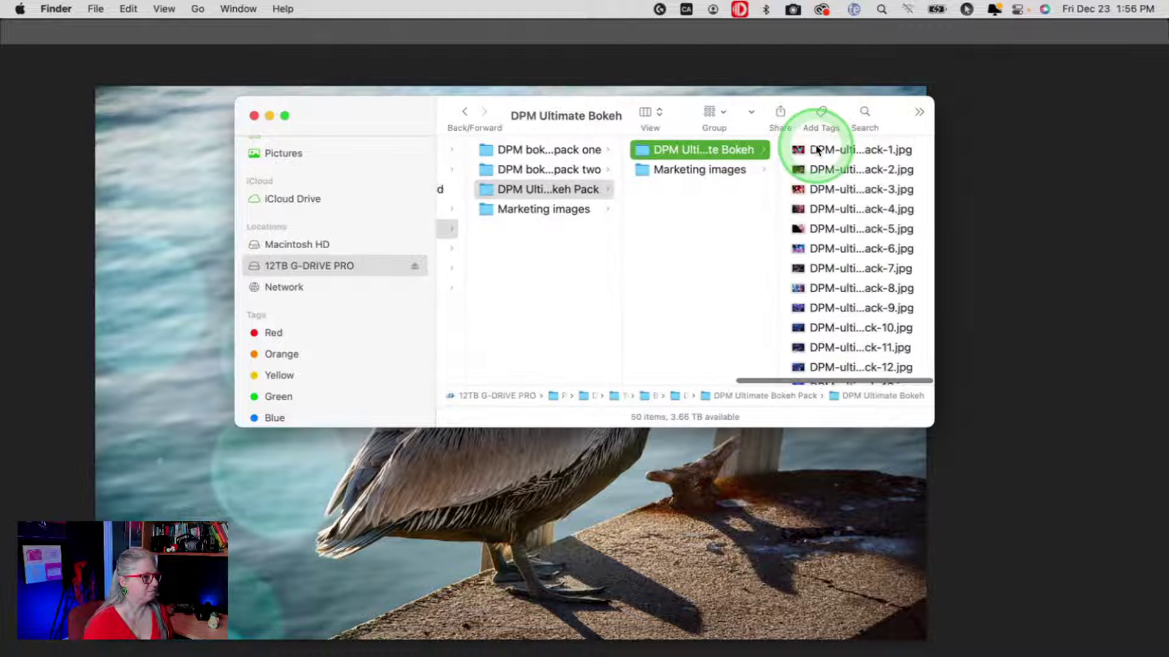
# Show the DPM Ultimate Bokeh folder in gallery view and enlarge the Finder window for bigger previews.
pyautogui.click(646, 113)
pyautogui.click(655, 129)
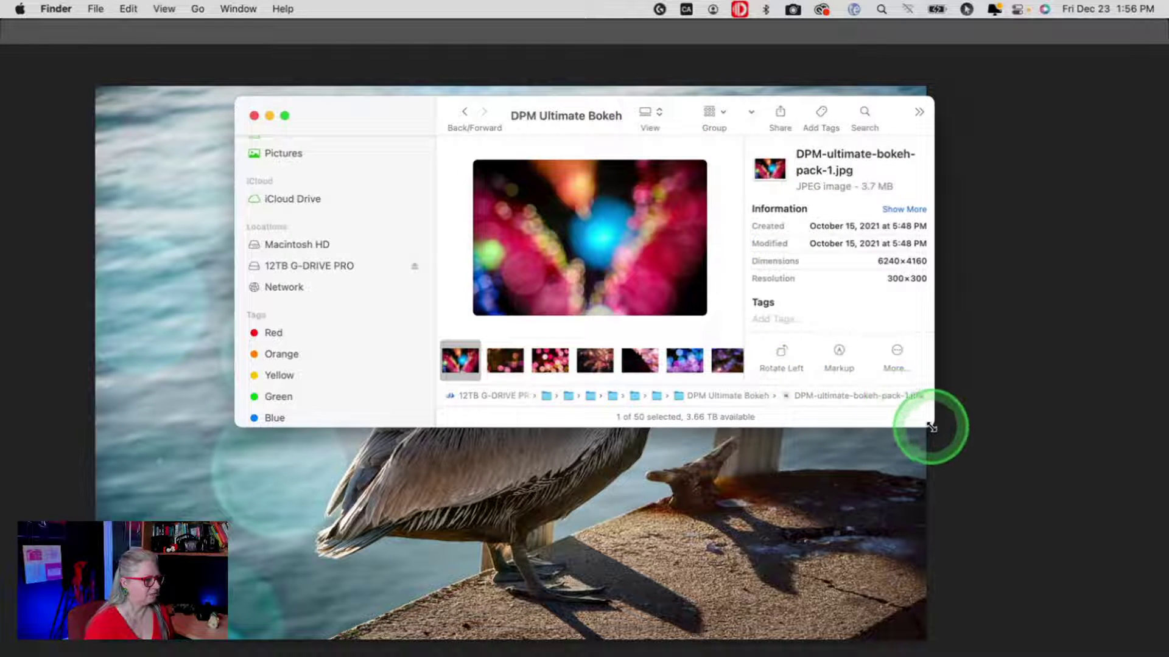
pyautogui.moveTo(934, 426); pyautogui.dragTo(1103, 551)
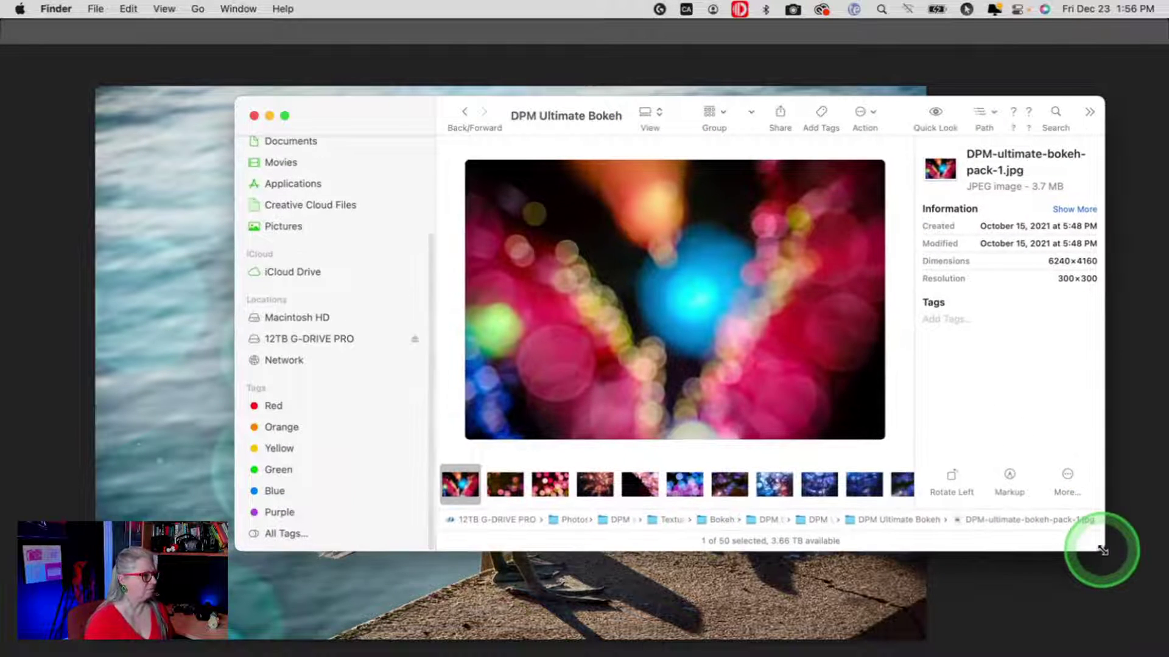
# Examine the bokeh images one by one, from DPM-ultimate-bokeh-pack-1.jpg through about number 39, comparing their colors and circle shapes.
pyautogui.press('Right')
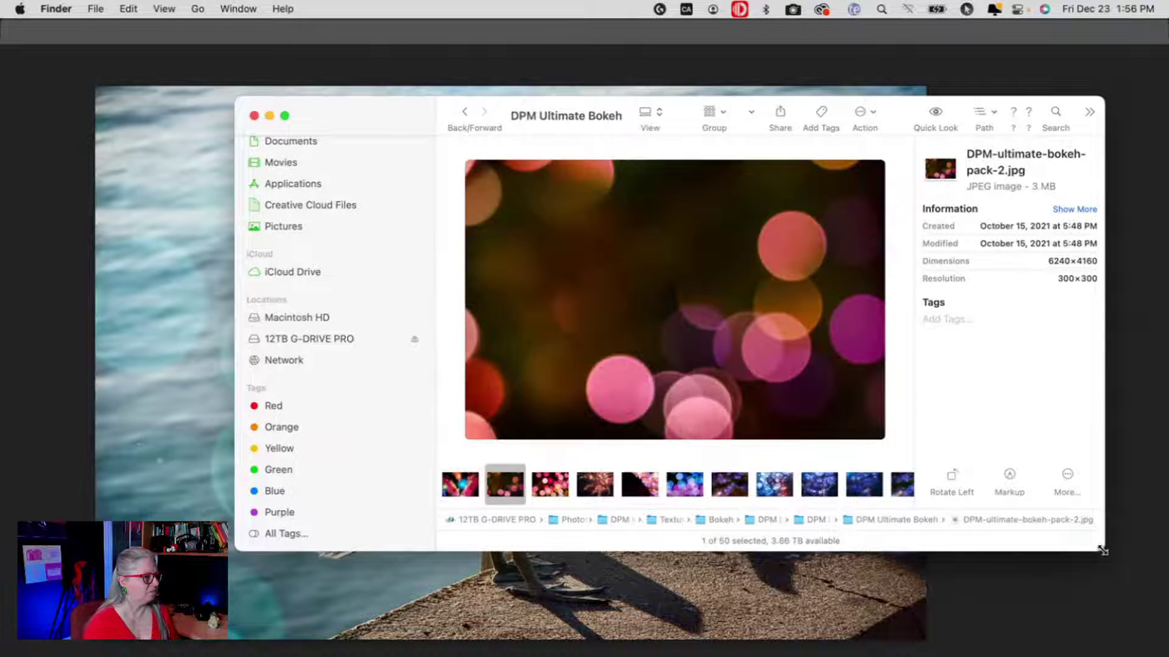
pyautogui.press('Right')
pyautogui.press('Right')
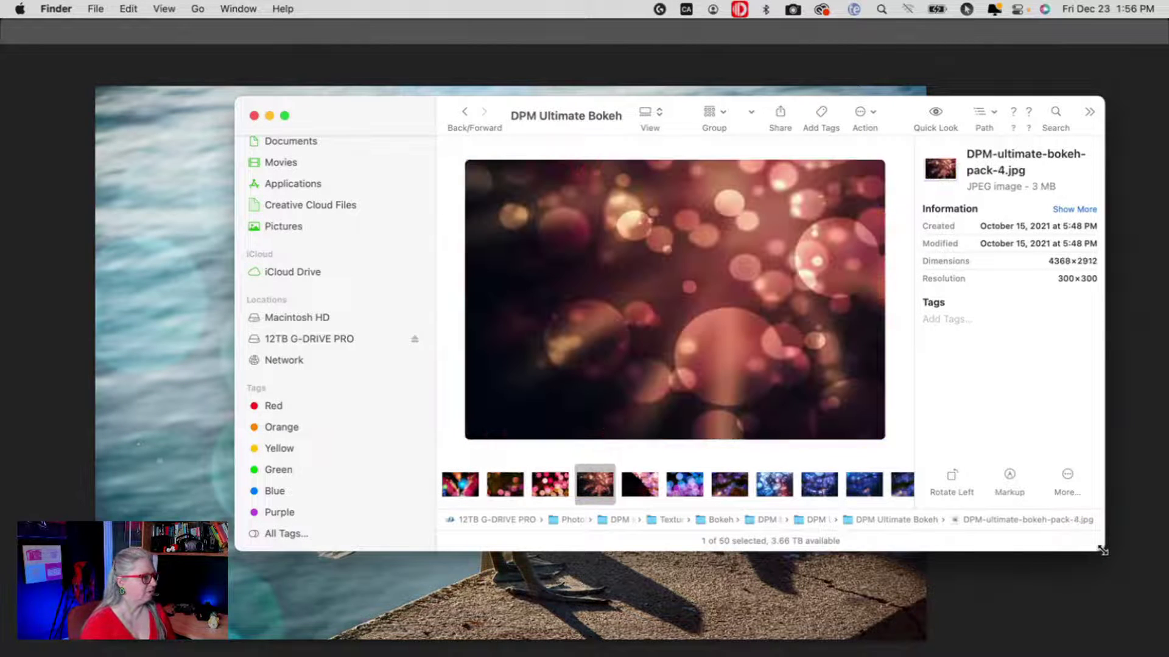
pyautogui.press('Right')
pyautogui.press('Right')
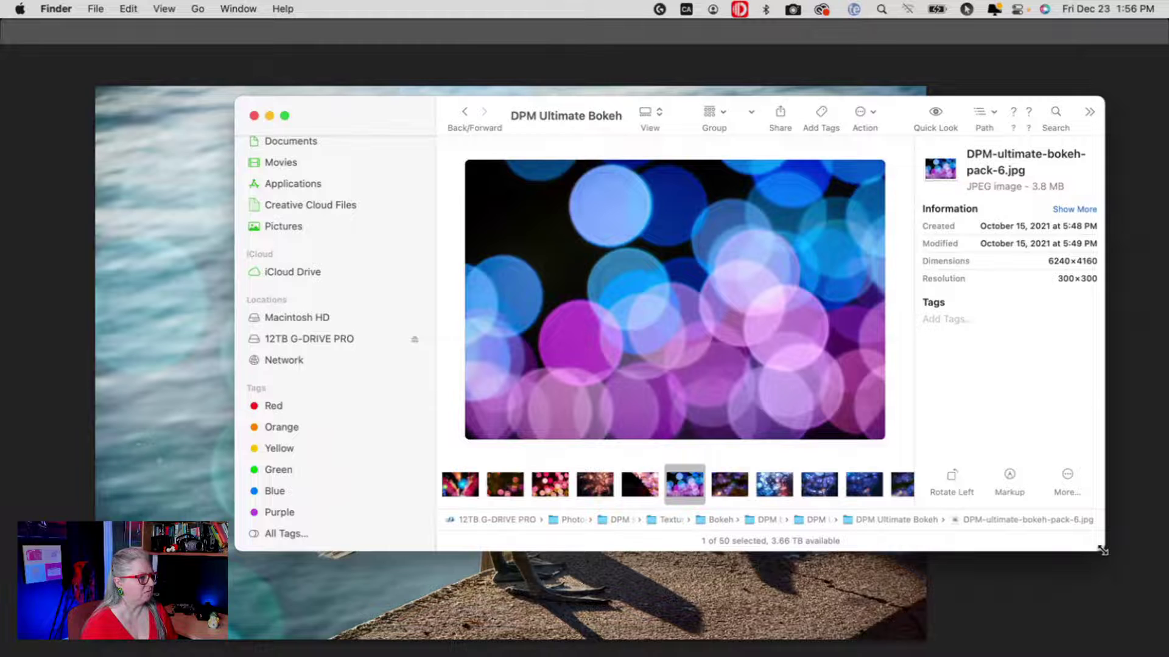
pyautogui.press('Right')
pyautogui.press('Right')
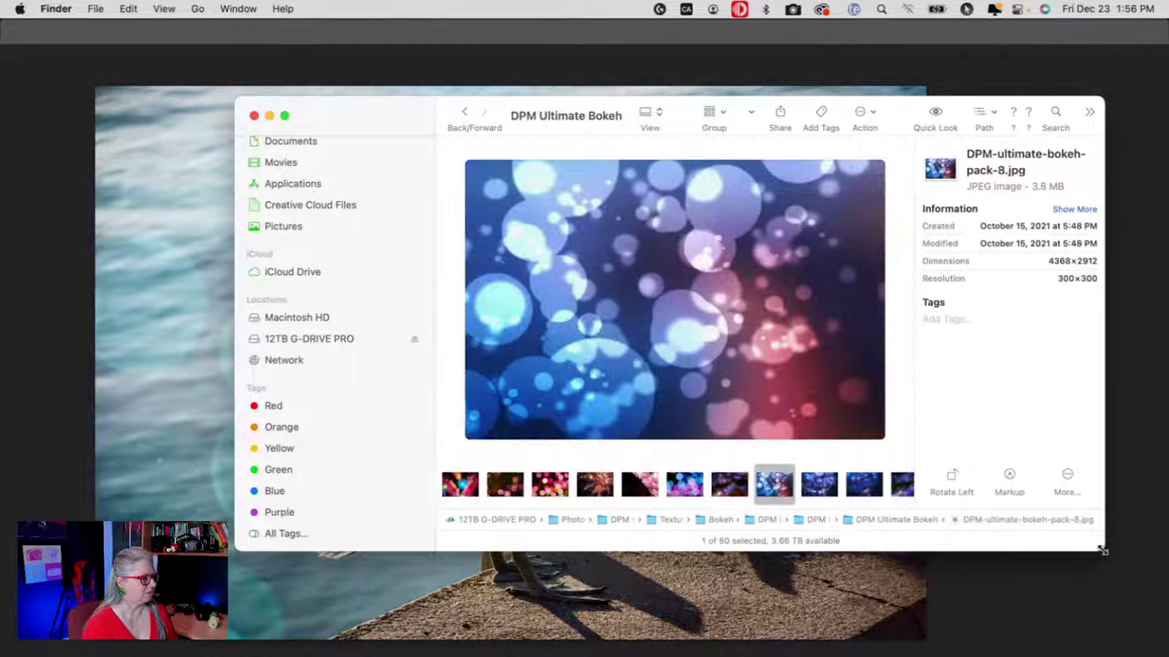
pyautogui.press('Right')
pyautogui.press('Right')
pyautogui.press('Right')
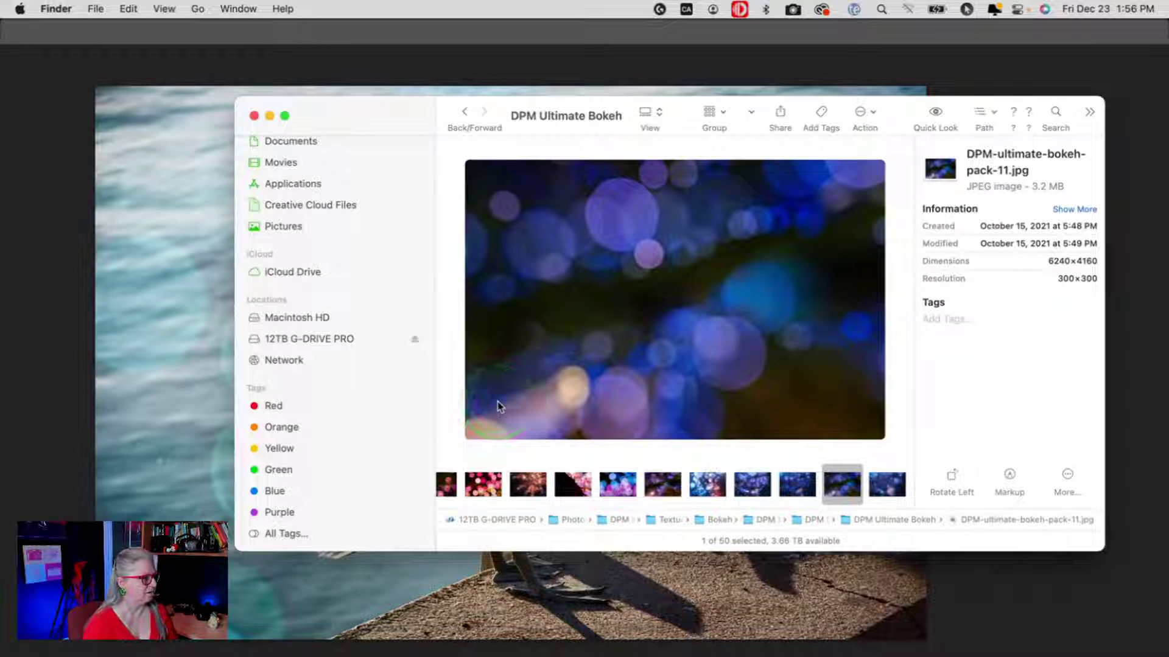
pyautogui.press('Right')
pyautogui.press('Right')
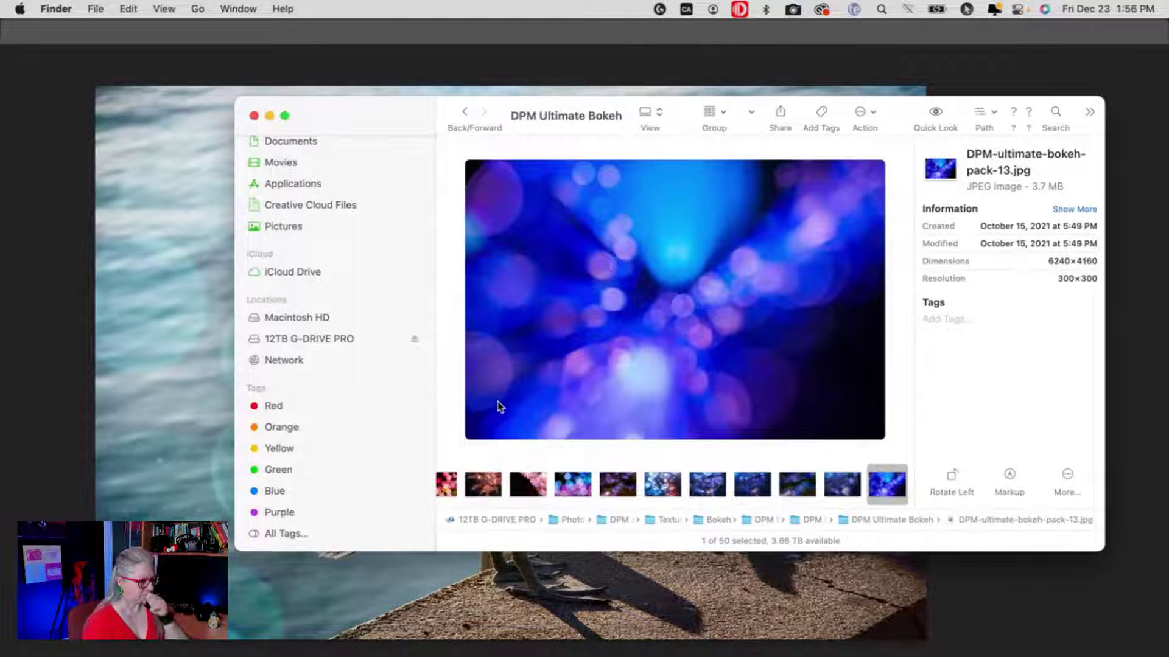
pyautogui.press('Right')
pyautogui.press('Right')
pyautogui.press('Left')
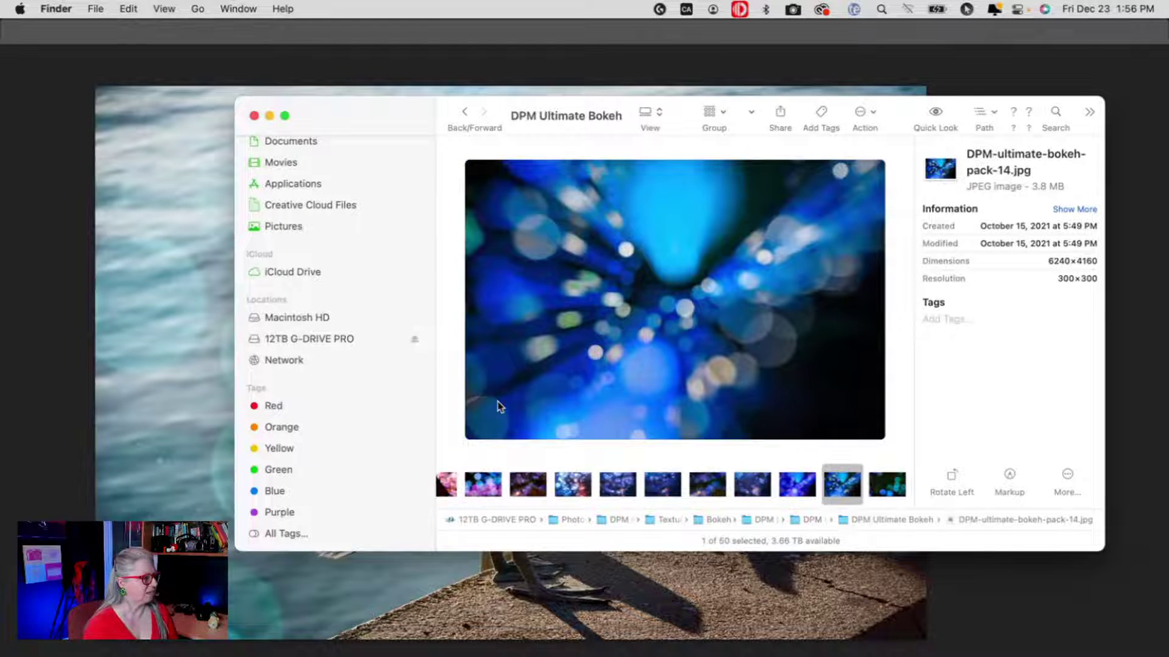
pyautogui.press('Right')
pyautogui.press('Right')
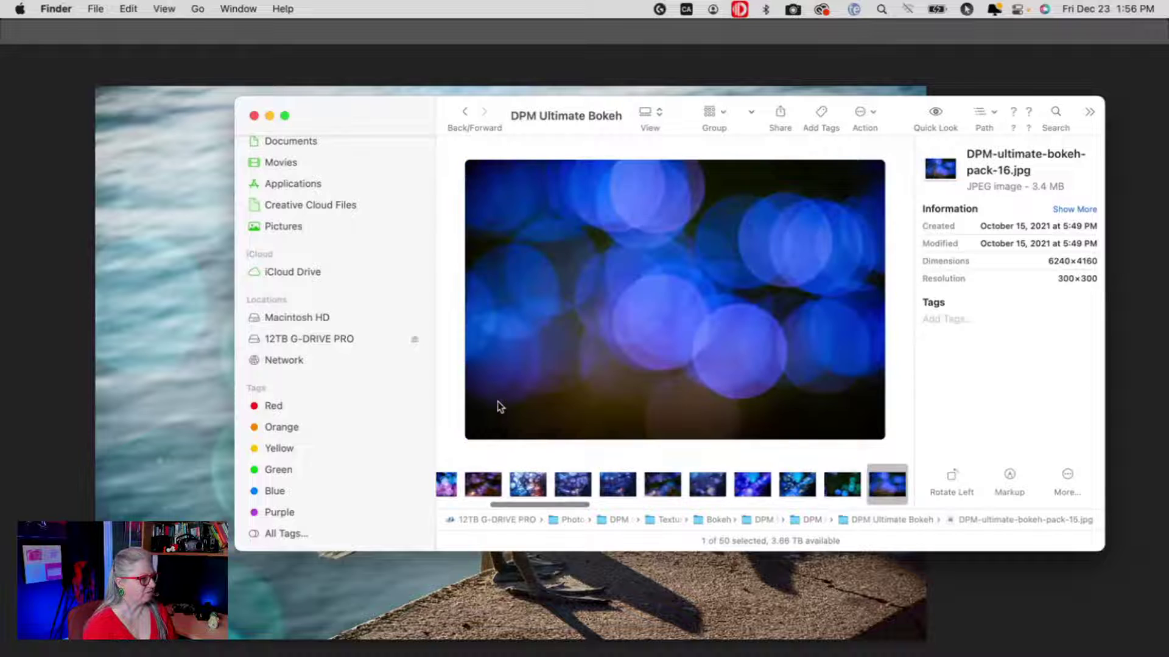
pyautogui.press('Right')
pyautogui.press('Right')
pyautogui.press('Right')
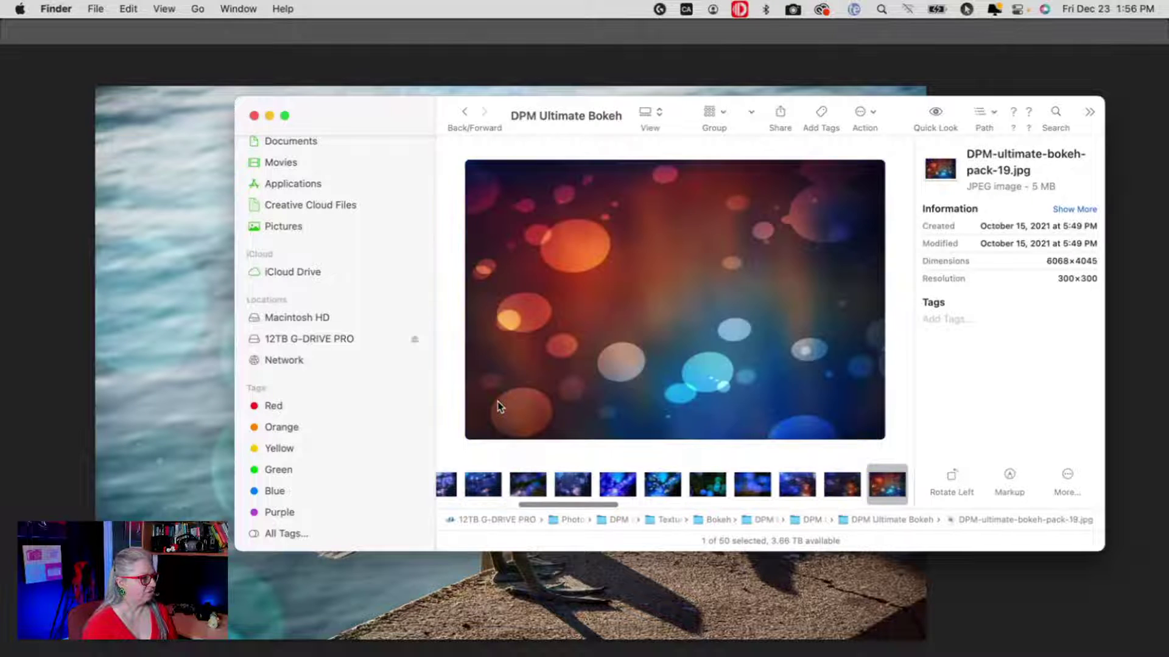
pyautogui.press('Right')
pyautogui.press('Right')
pyautogui.press('Right')
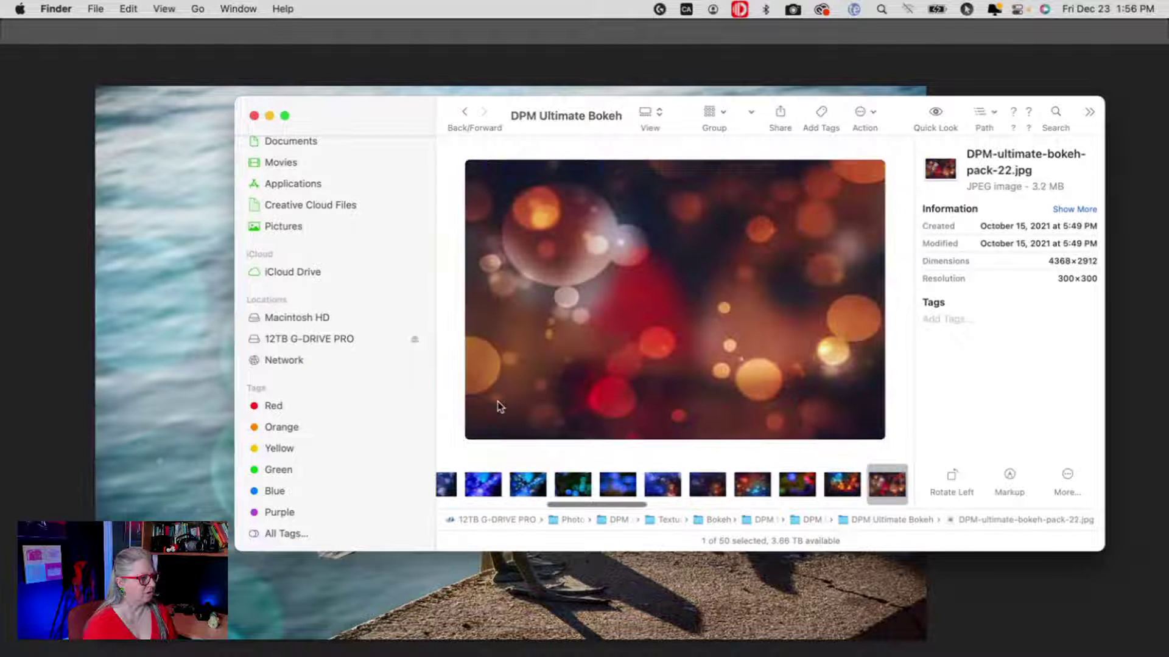
pyautogui.press('Right')
pyautogui.press('Right')
pyautogui.press('Left')
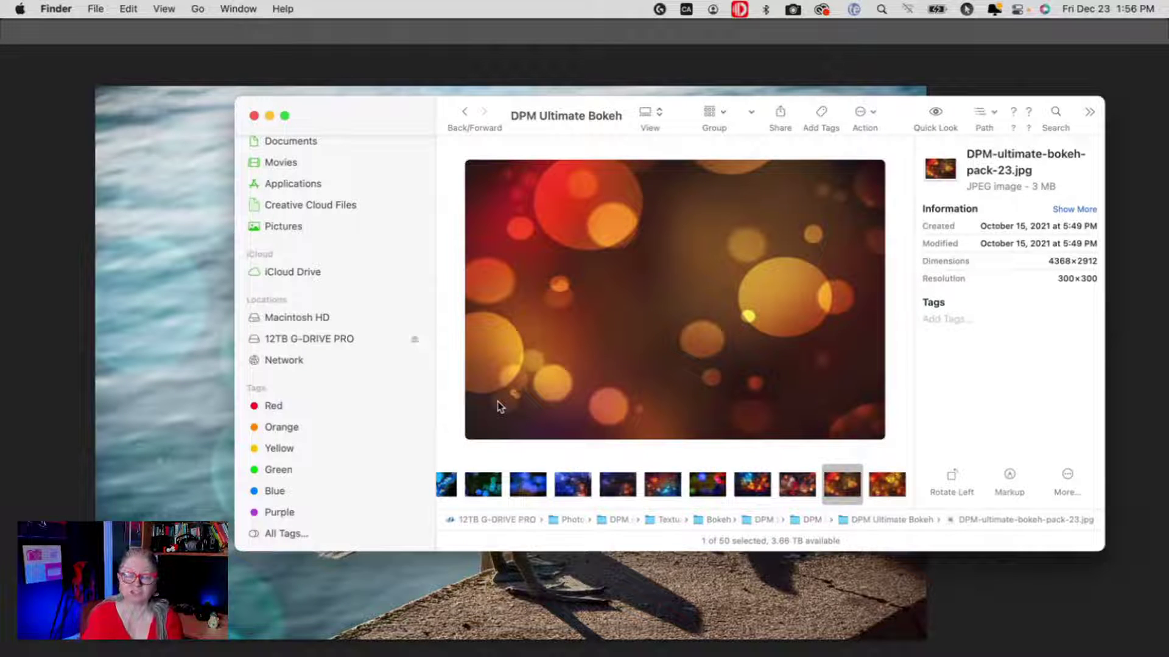
pyautogui.press('Right')
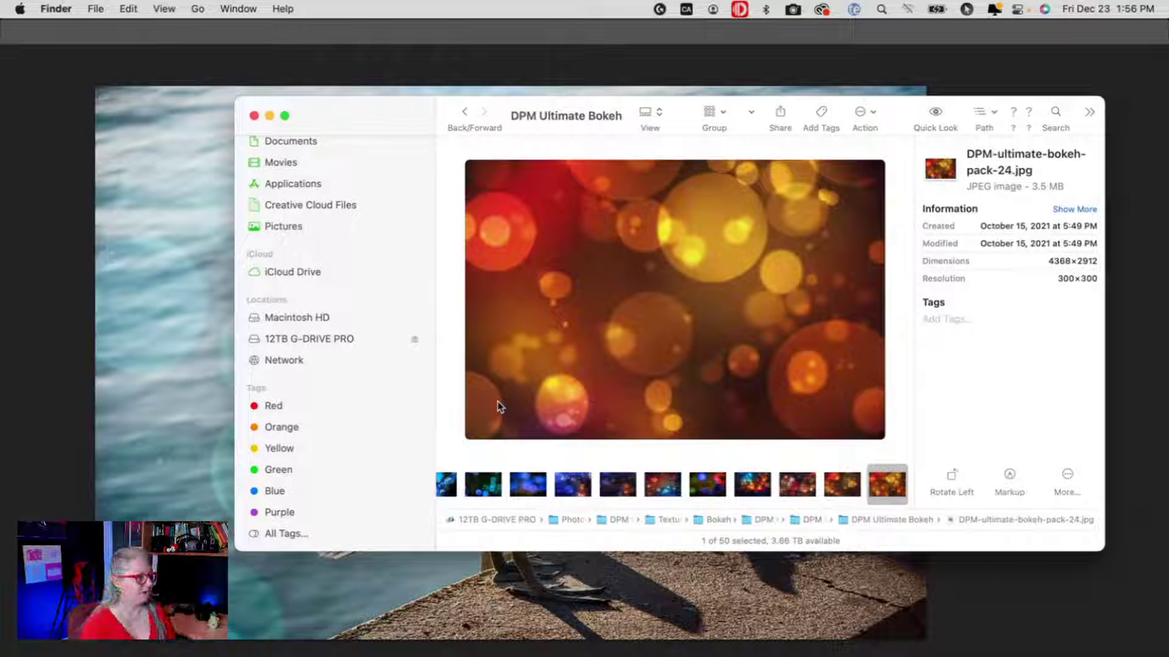
pyautogui.press('Right')
pyautogui.press('Right')
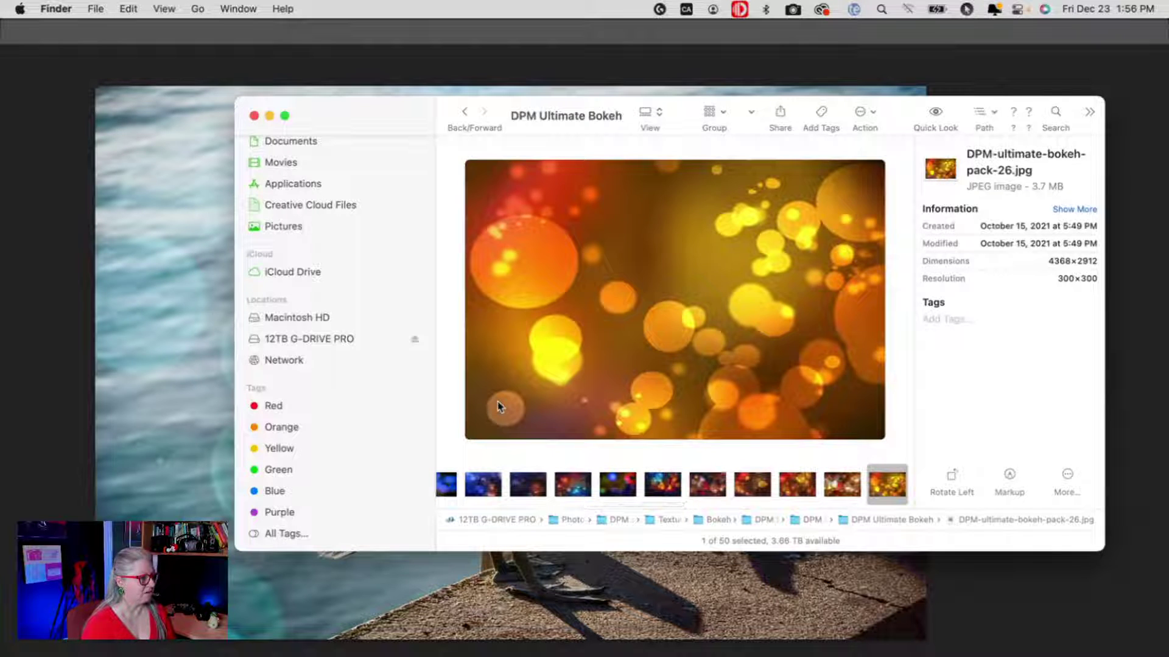
pyautogui.press('Right')
pyautogui.press('Right')
pyautogui.press('Right')
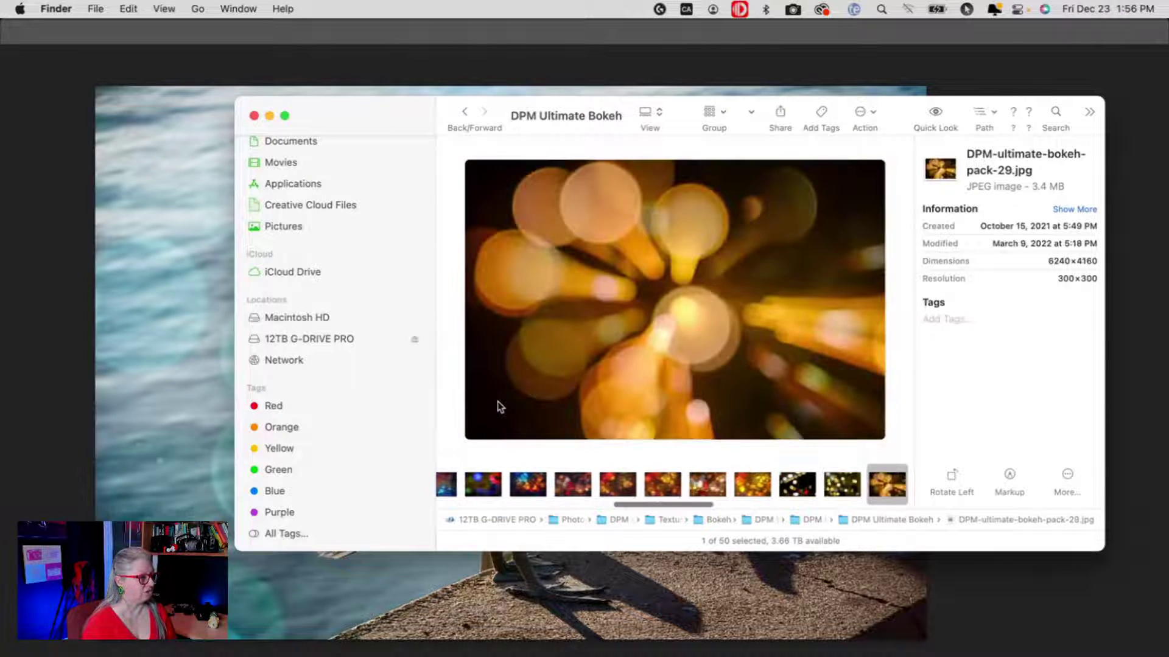
pyautogui.press('Right')
pyautogui.press('Right')
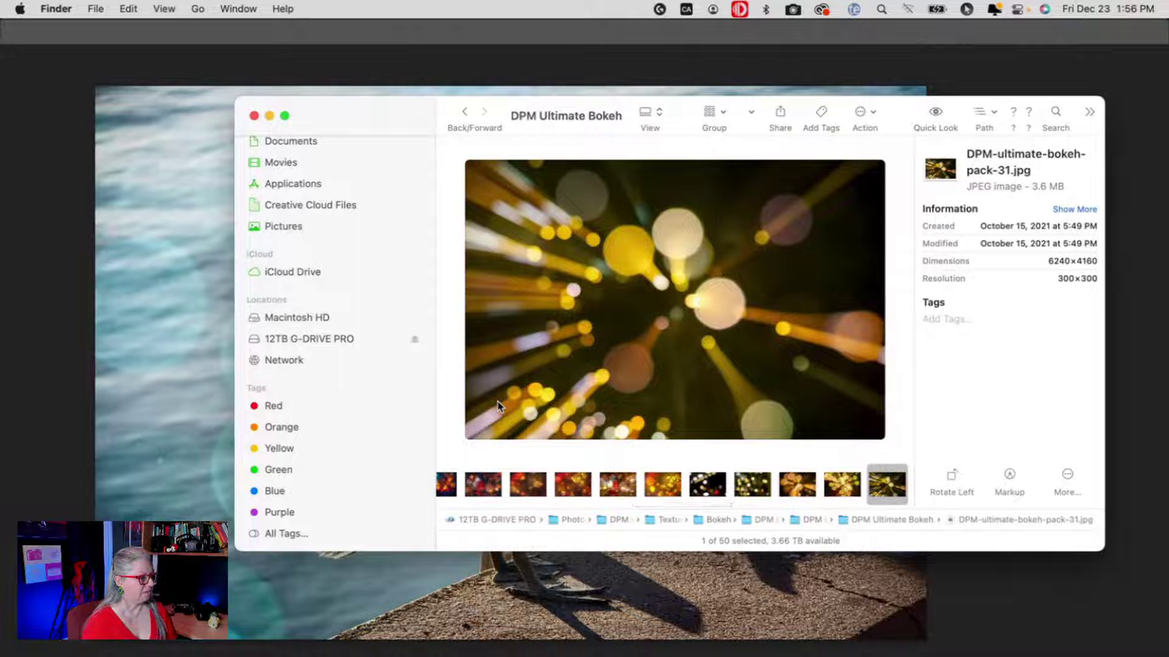
pyautogui.press('Right')
pyautogui.press('Right')
pyautogui.press('Right')
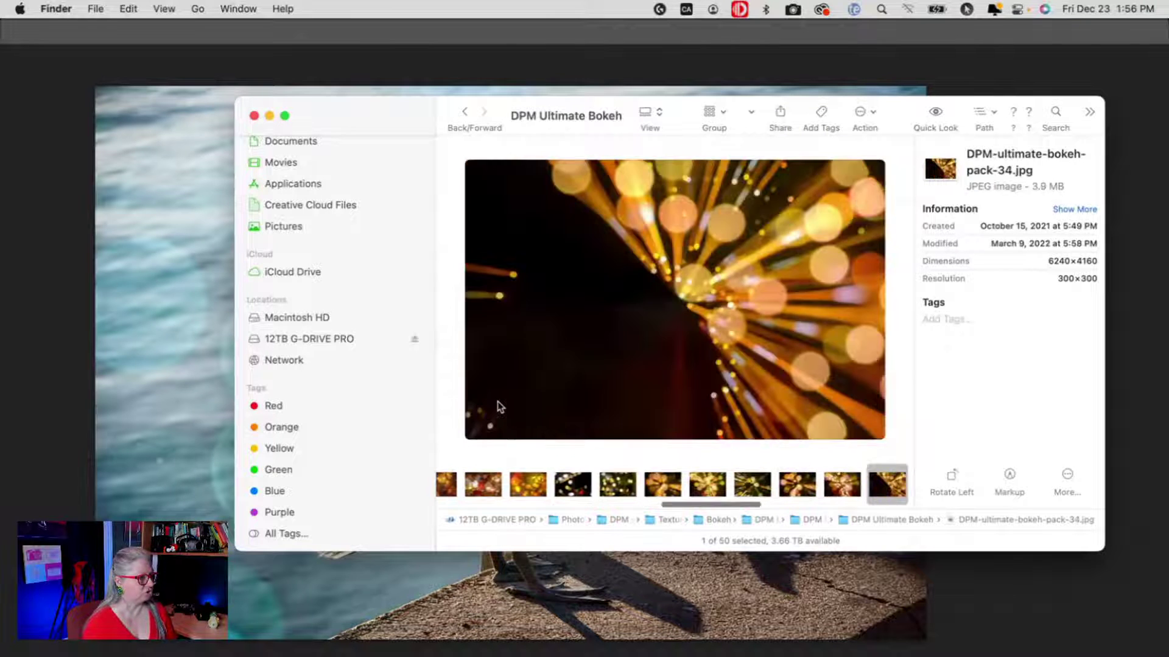
pyautogui.press('Right')
pyautogui.press('Right')
pyautogui.press('Left')
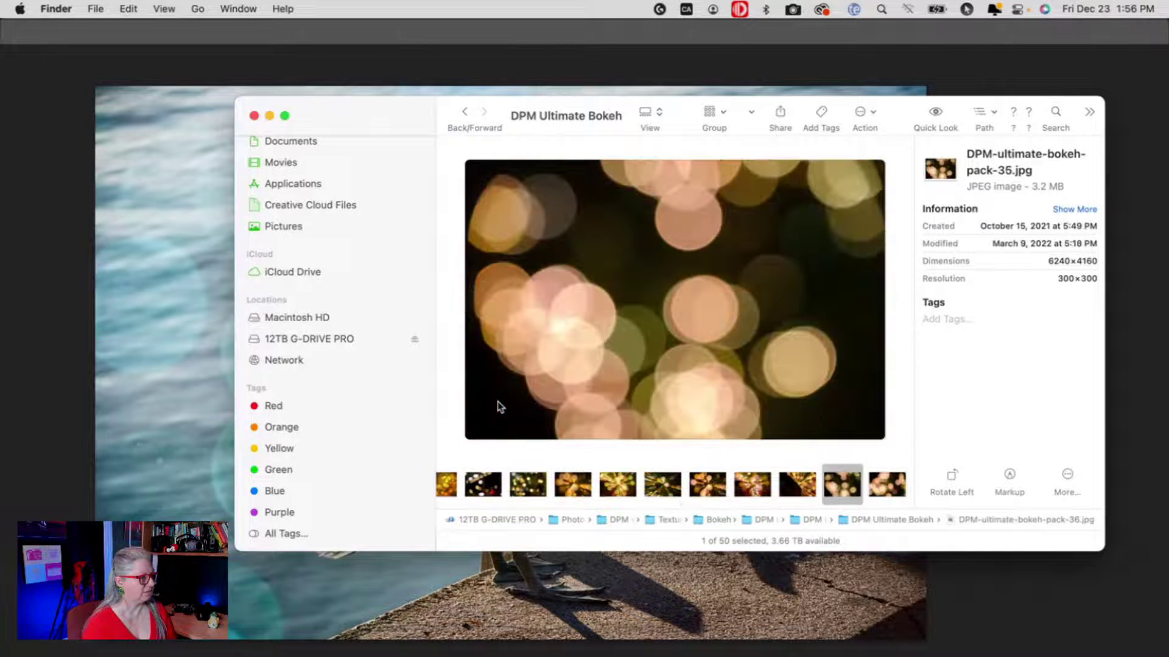
pyautogui.press('Right')
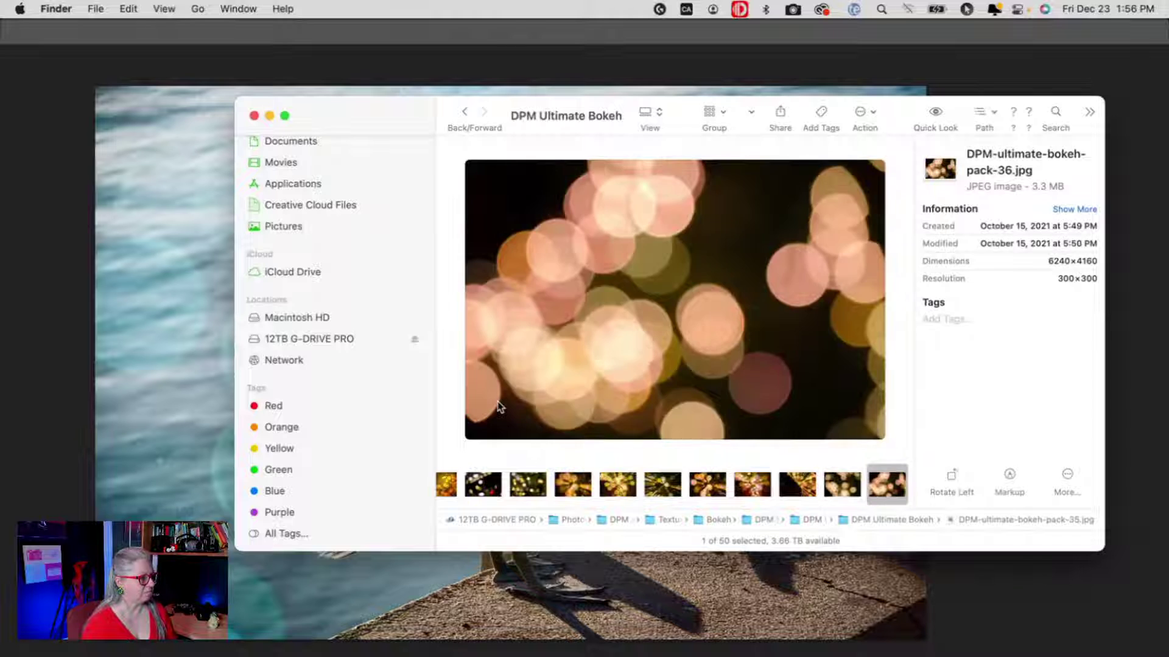
pyautogui.press('Right')
pyautogui.press('Right')
pyautogui.press('Right')
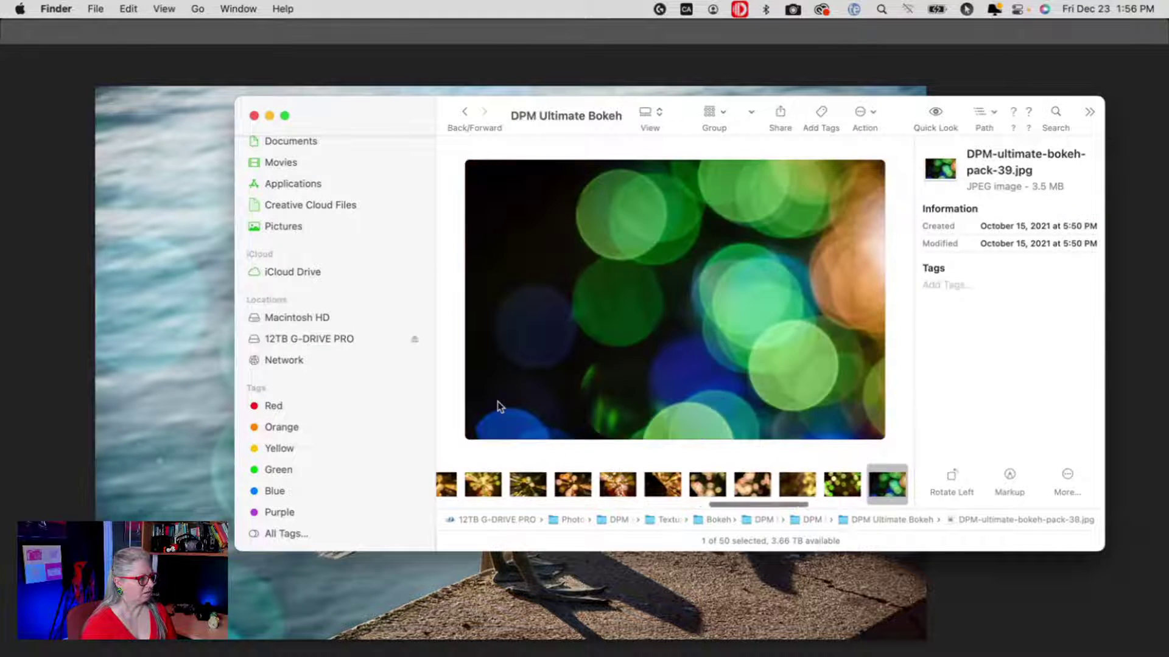
pyautogui.press('Right')
pyautogui.press('Left')
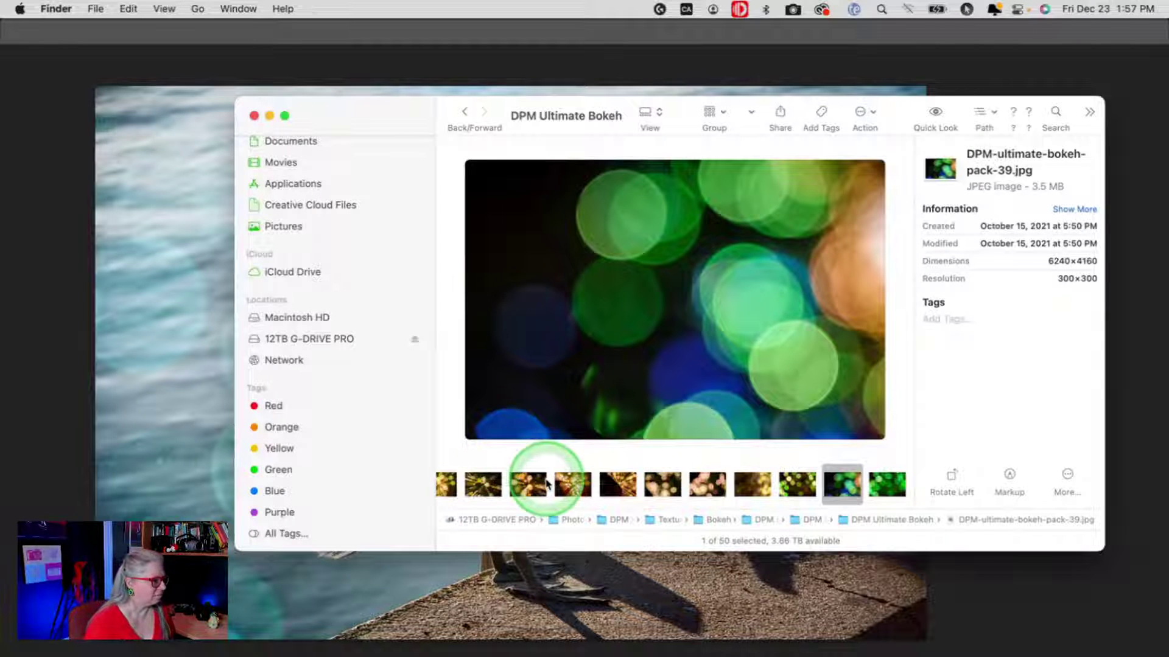
# Return to the start of the gallery and preview DPM-ultimate-bokeh-pack-7.jpg.
pyautogui.hscroll(-10, 539, 481)
pyautogui.click(728, 487)
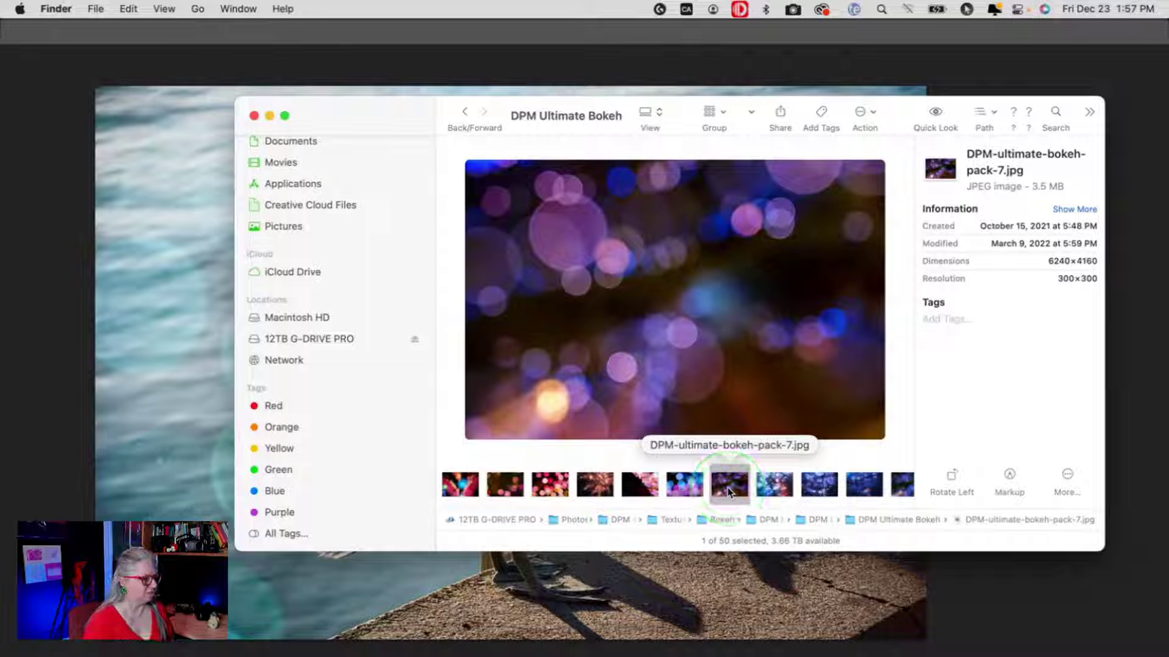
pyautogui.click(690, 466)
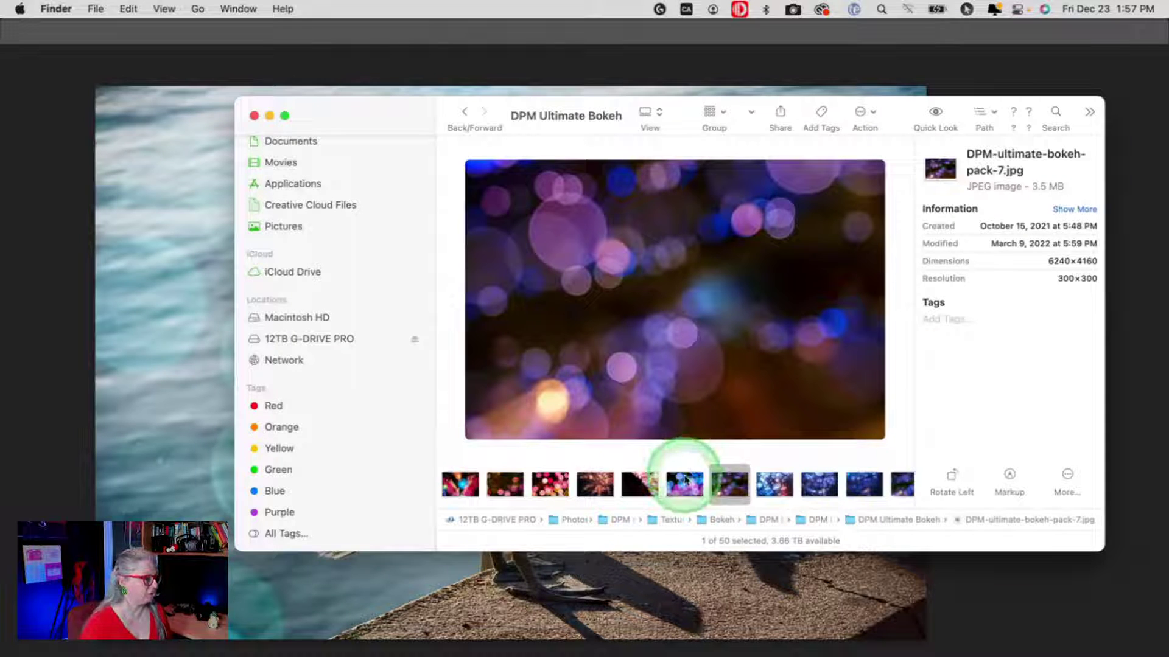
# Go further along the gallery and select DPM-ultimate-bokeh-pack-36.jpg to preview its warm pink and yellow circles.
pyautogui.hscroll(10, 684, 478)
pyautogui.hscroll(10, 685, 480)
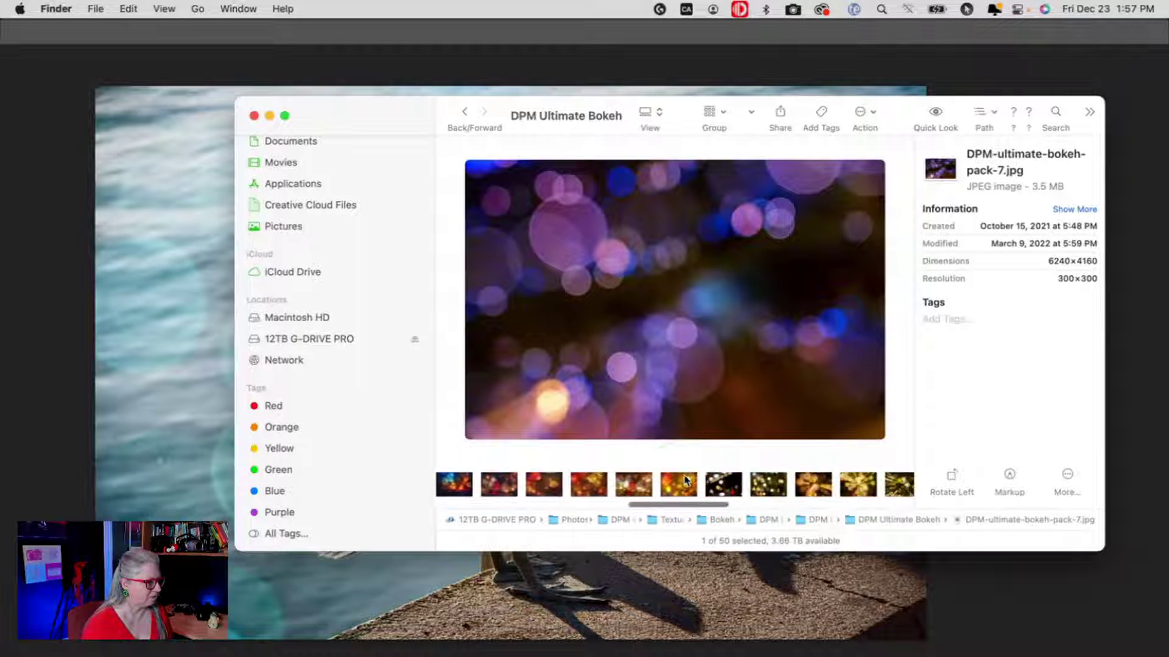
pyautogui.hscroll(3, 694, 482)
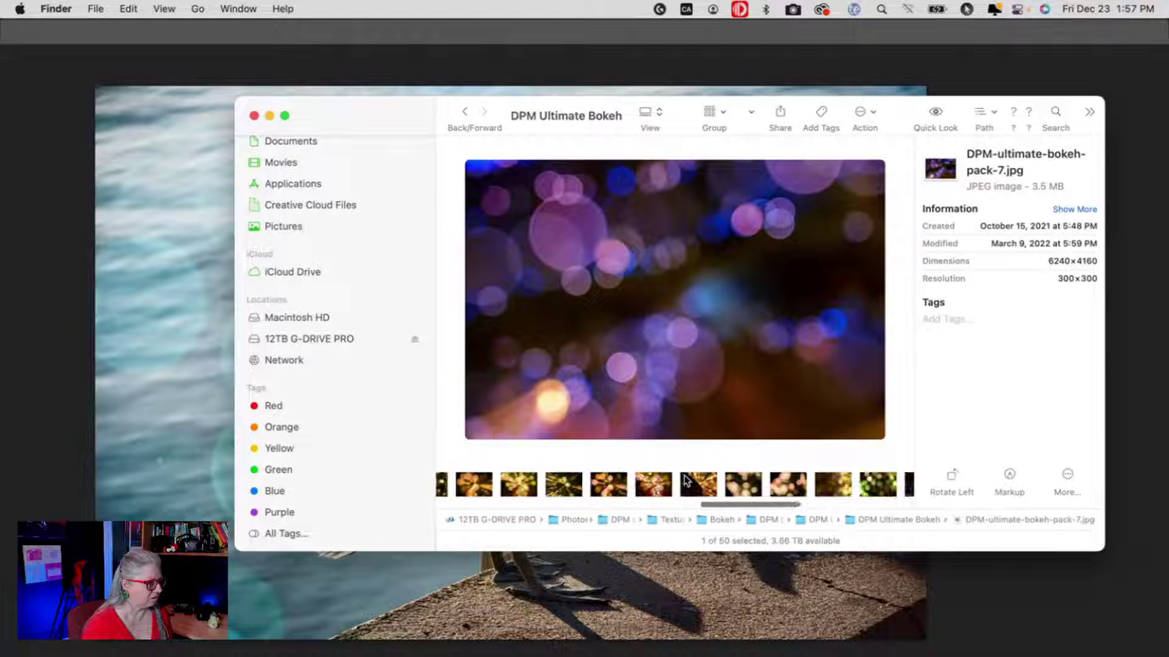
pyautogui.click(711, 487)
pyautogui.click(785, 486)
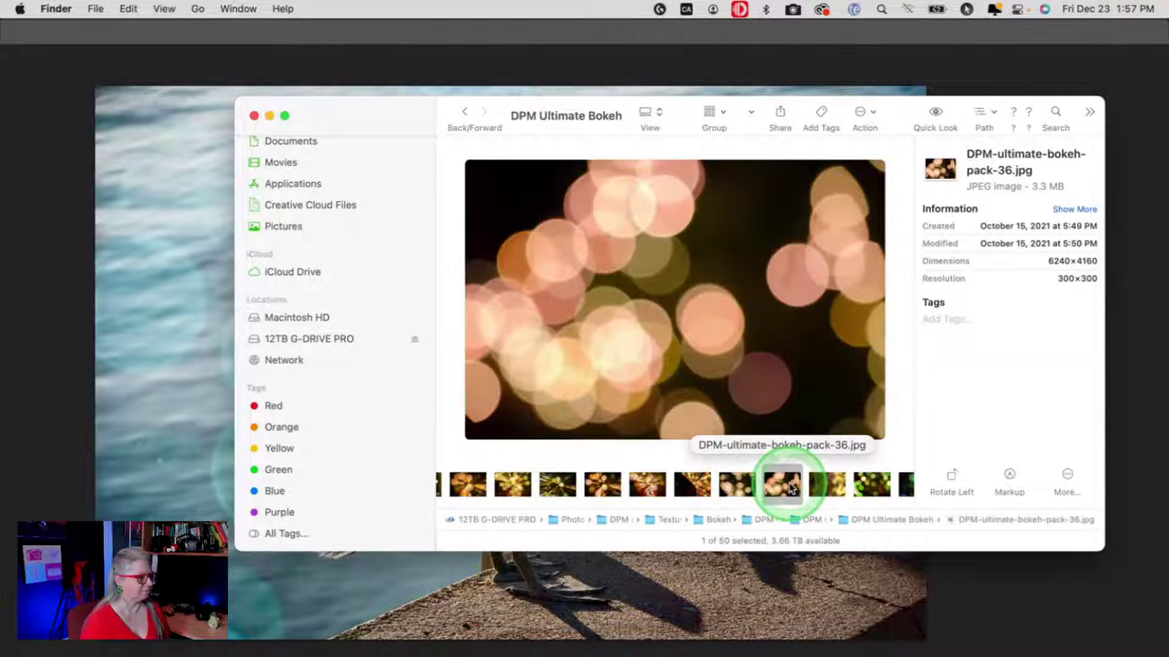
# Preview DPM-ultimate-bokeh-pack-35.jpg in the gallery for comparison, and reselect DPM-ultimate-bokeh-pack-36.jpg.
pyautogui.hscroll(2, 754, 485)
pyautogui.click(689, 484)
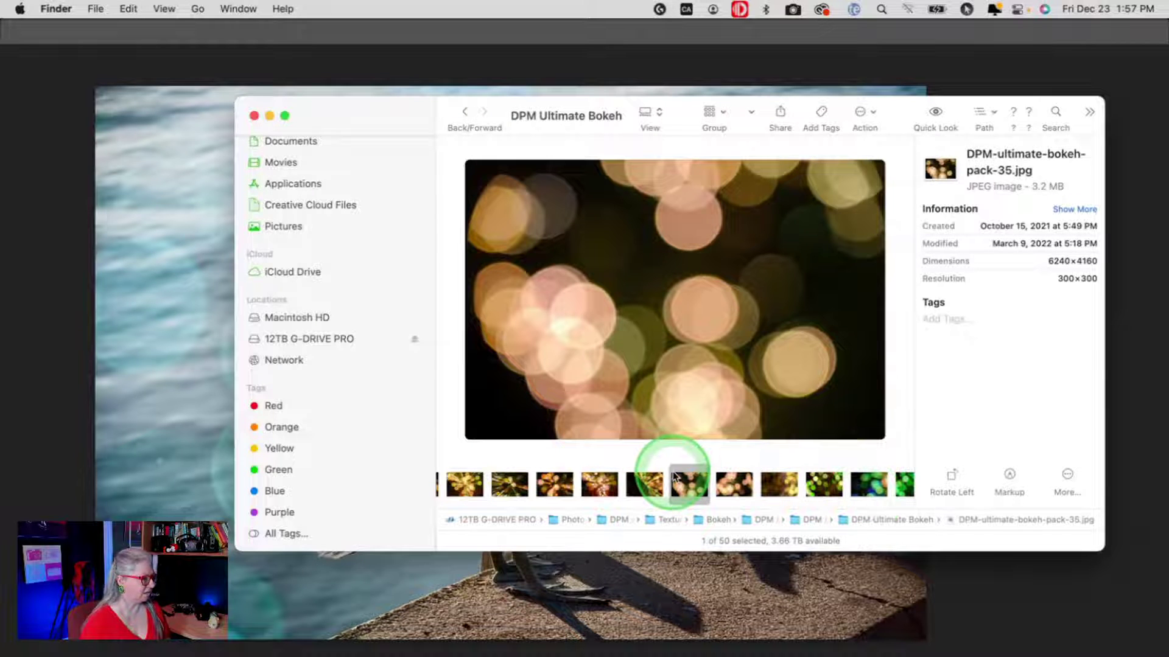
pyautogui.click(736, 485)
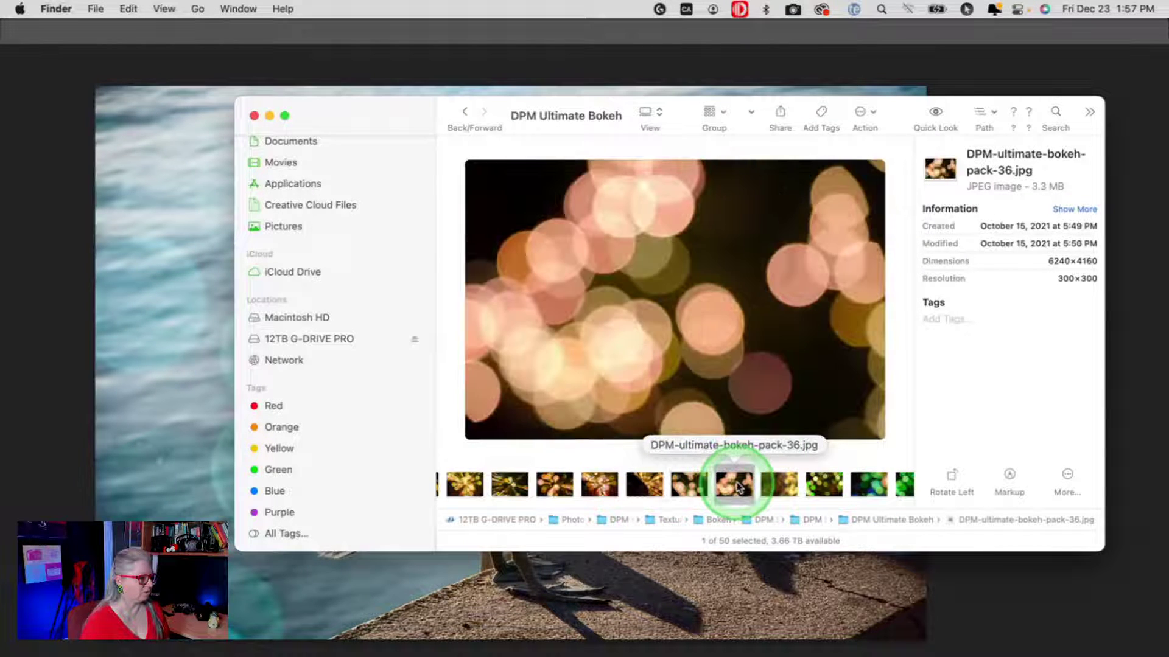
pyautogui.hscroll(-2, 740, 485)
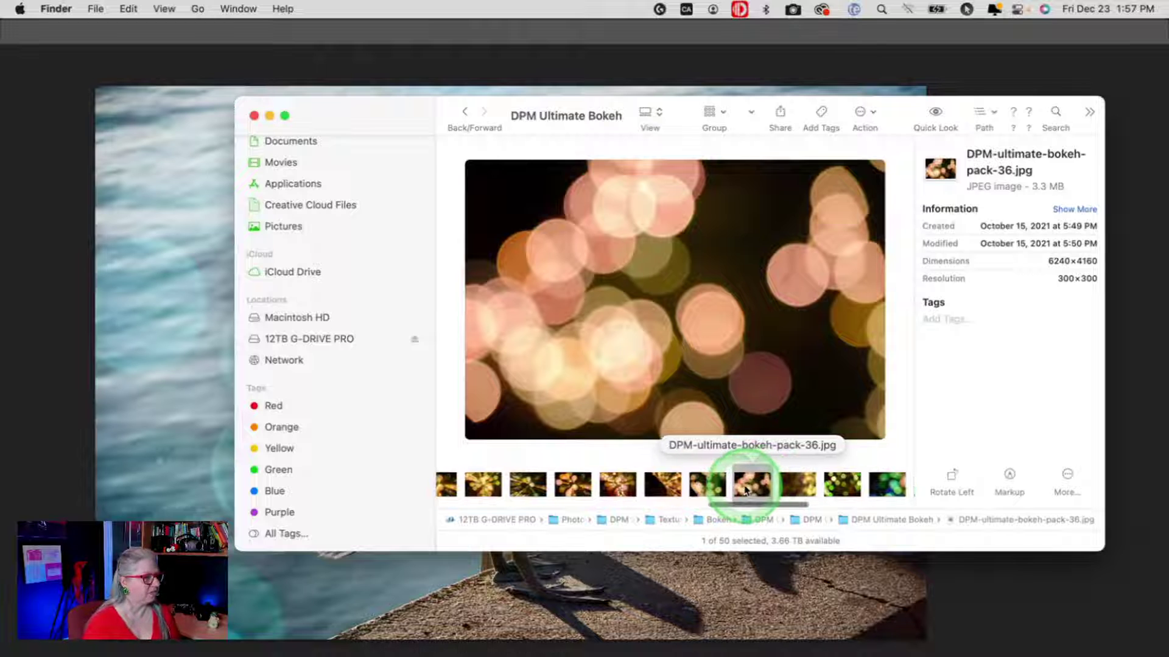
pyautogui.hscroll(4, 751, 487)
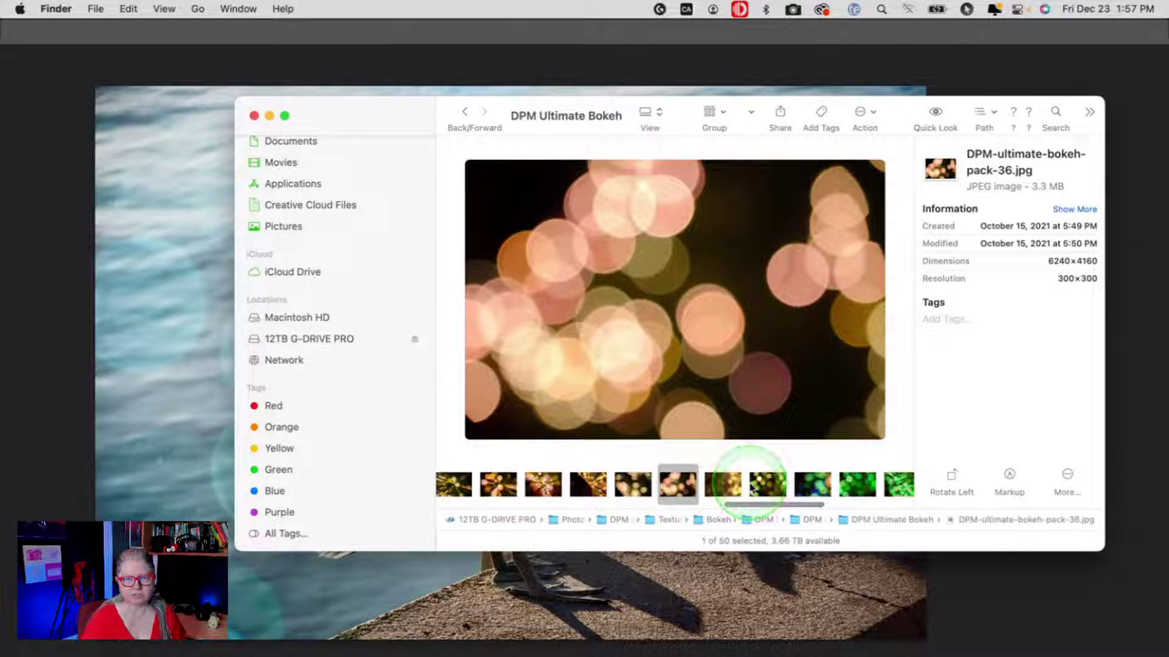
pyautogui.click(43, 57)
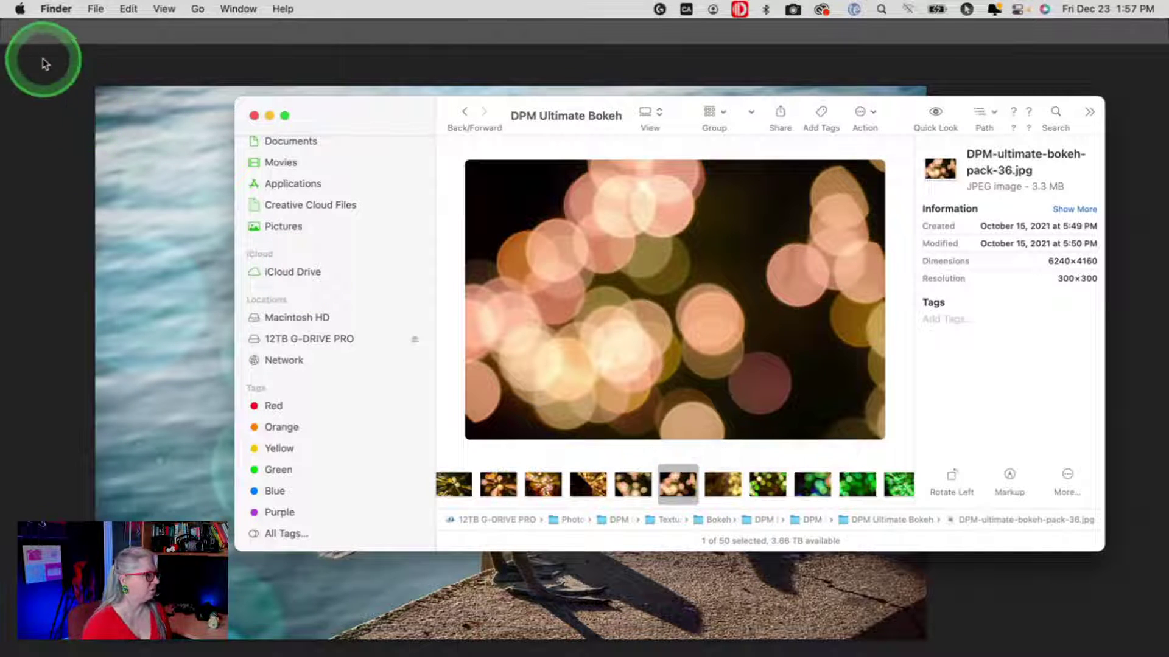
pyautogui.click(115, 8)
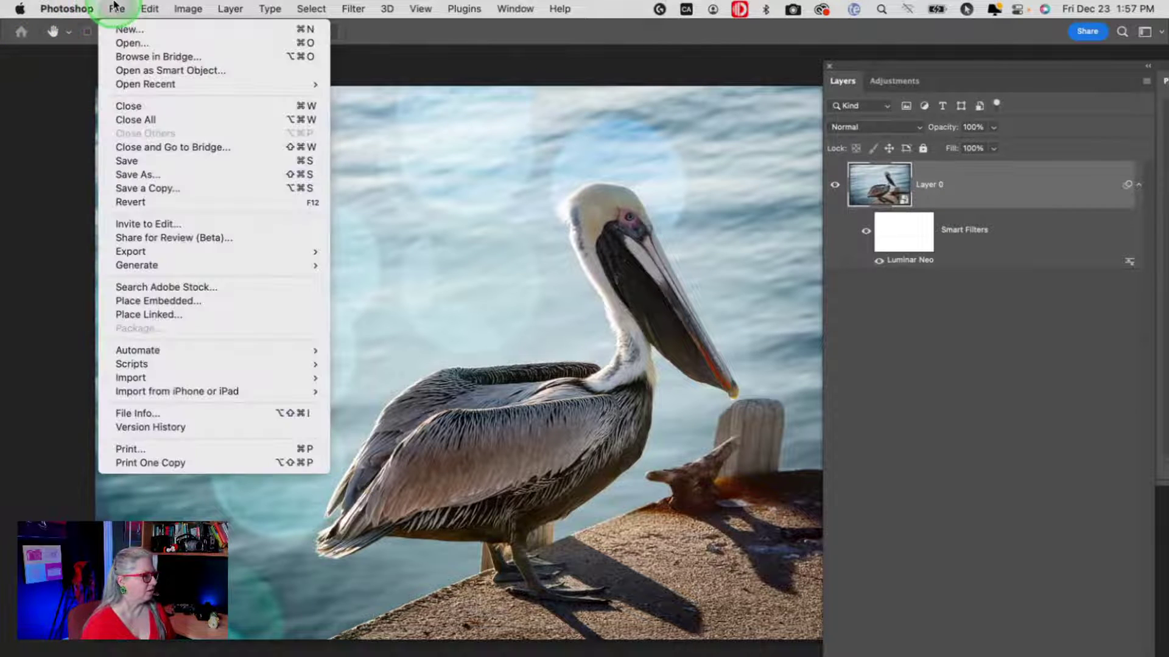
pyautogui.click(115, 8)
pyautogui.click(115, 7)
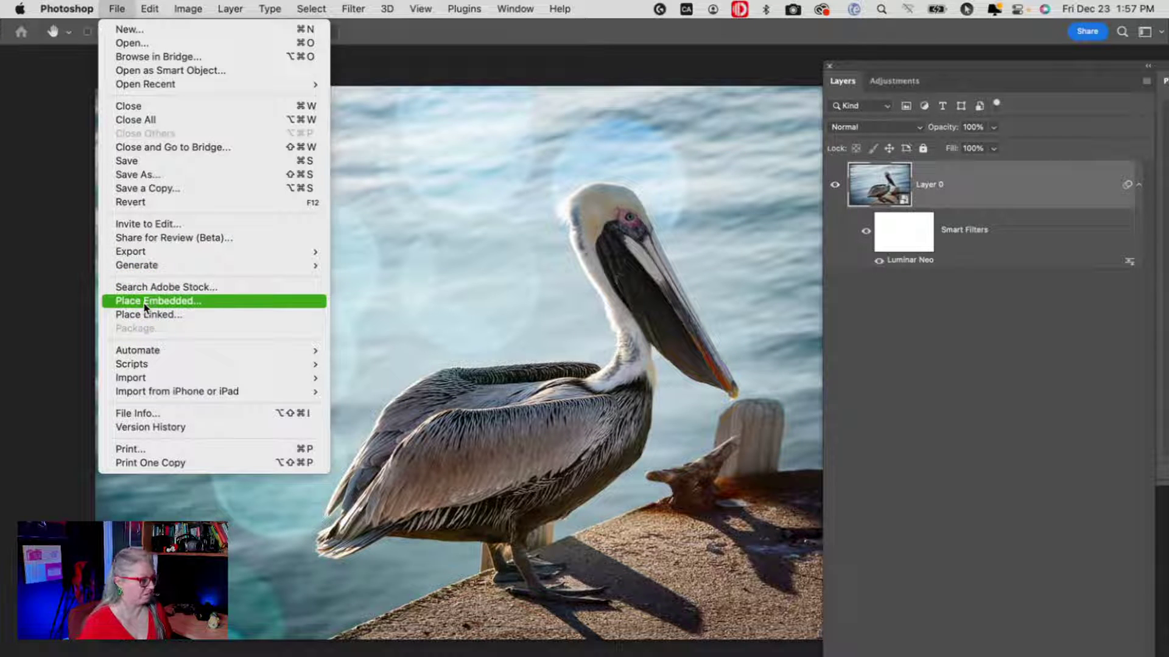
pyautogui.click(53, 259)
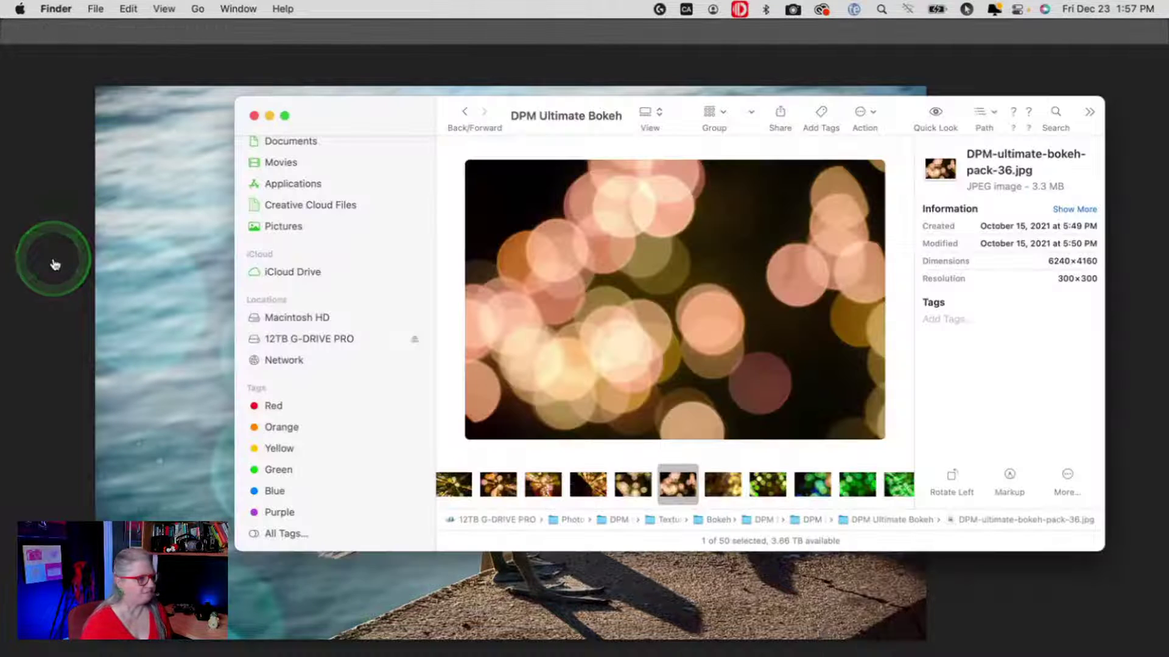
# Move the Finder window off the photo's center, place DPM-ultimate-bokeh-pack-36.jpg over the pelican in Photoshop, and commit the placement.
pyautogui.click(757, 373)
pyautogui.click(804, 325)
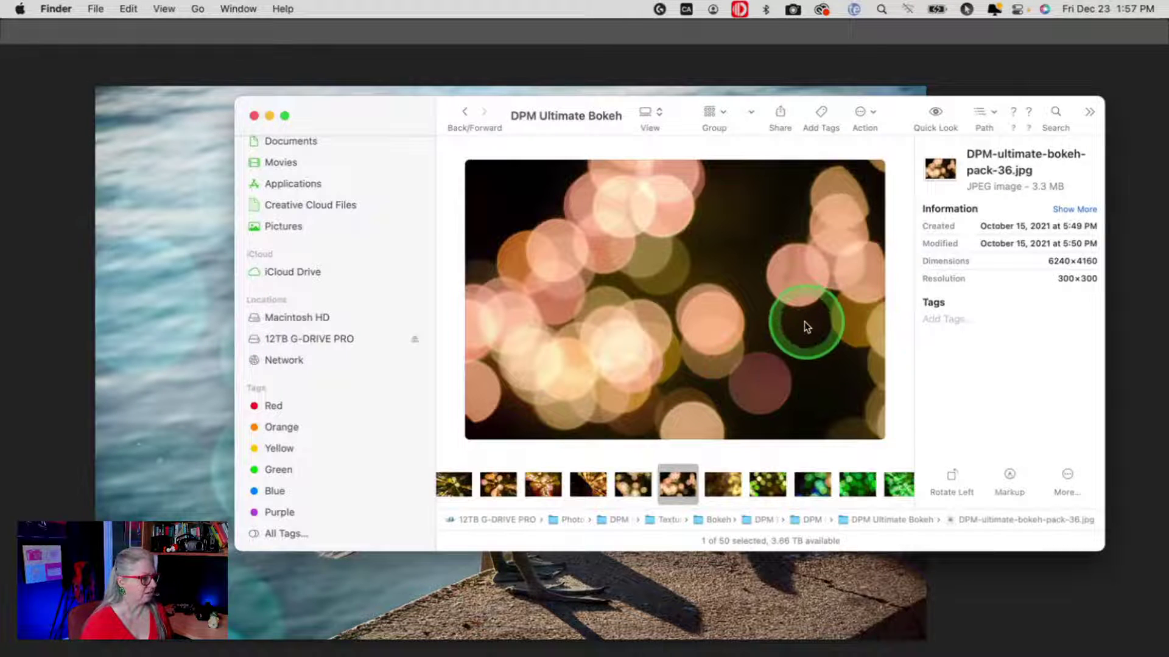
pyautogui.moveTo(386, 117); pyautogui.dragTo(157, 41)
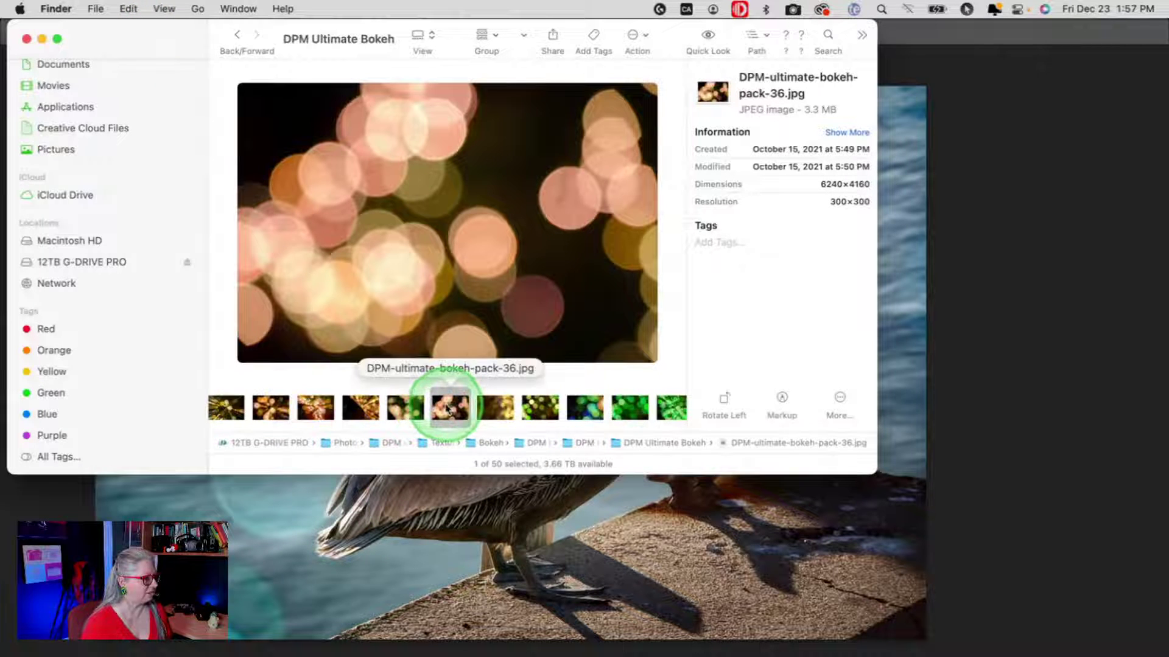
pyautogui.moveTo(449, 407); pyautogui.dragTo(447, 243)
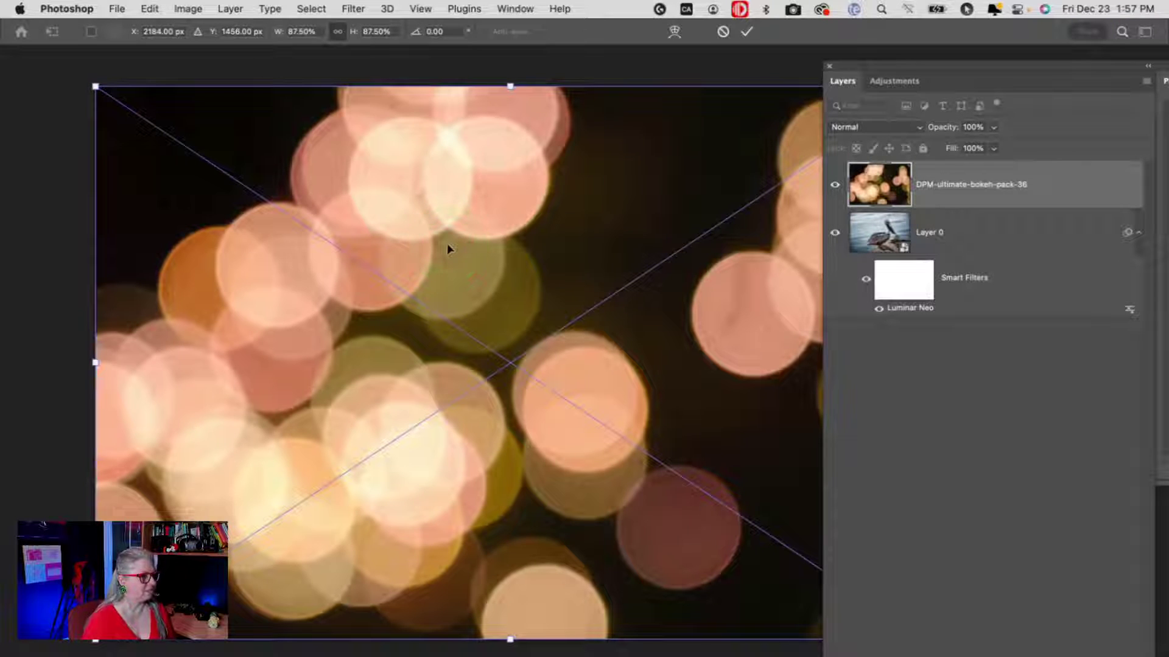
pyautogui.moveTo(848, 248); pyautogui.dragTo(246, 233)
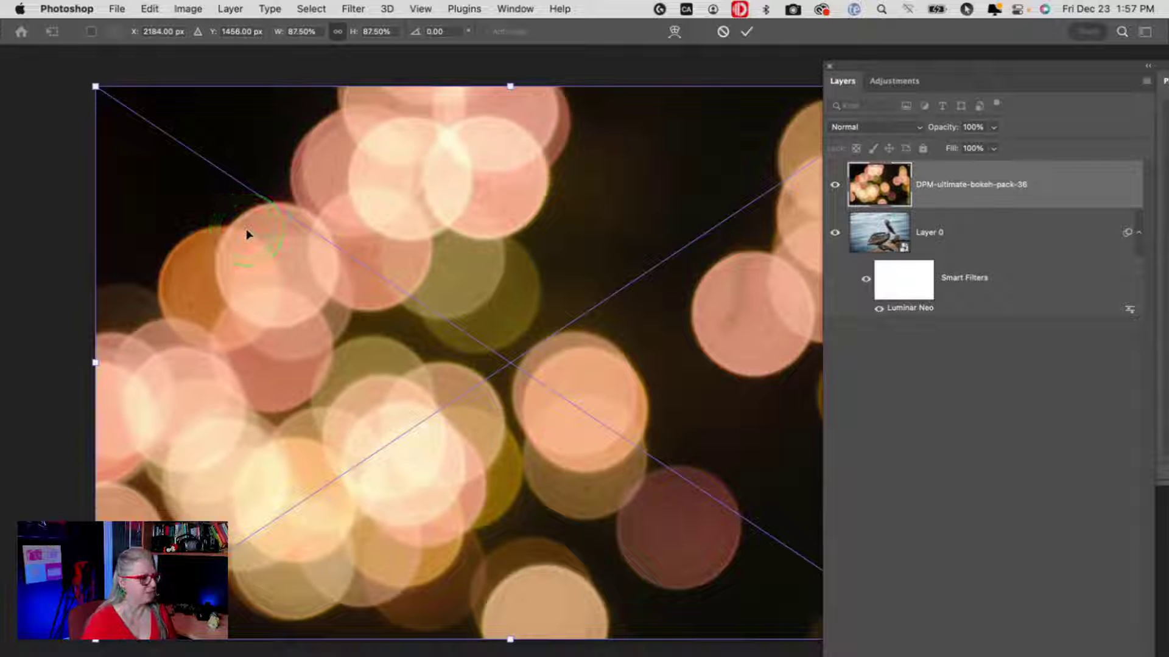
pyautogui.moveTo(246, 230); pyautogui.dragTo(904, 204)
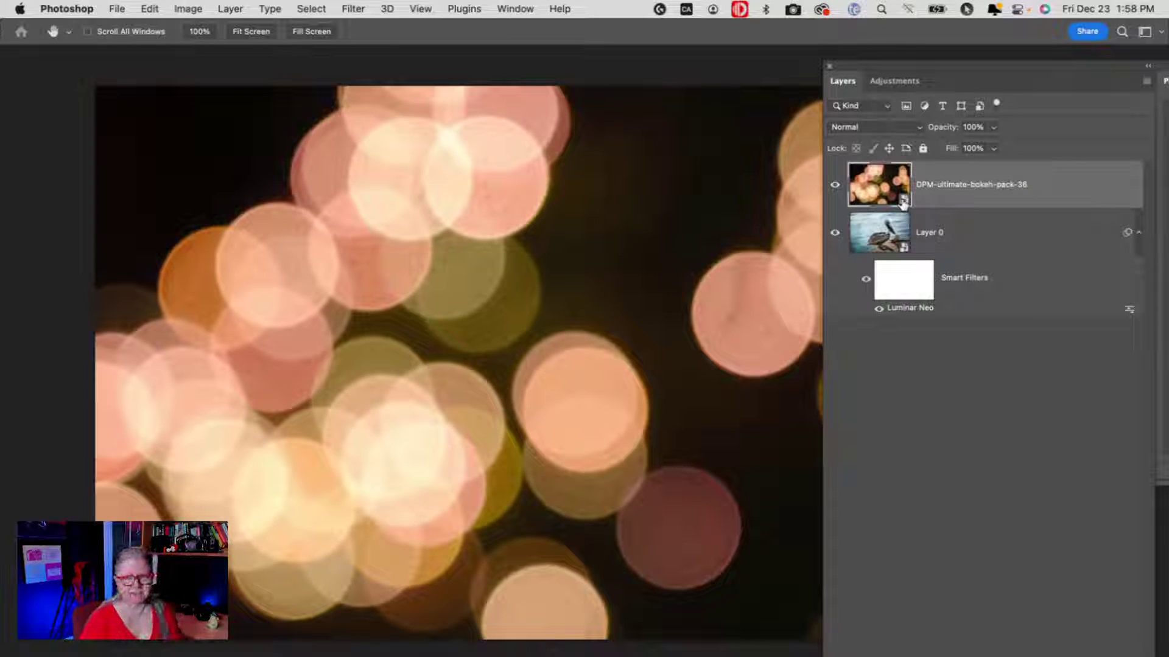
pyautogui.click(903, 203)
# Set the bokeh layer's blend mode to Soft Light.
pyautogui.click(994, 129)
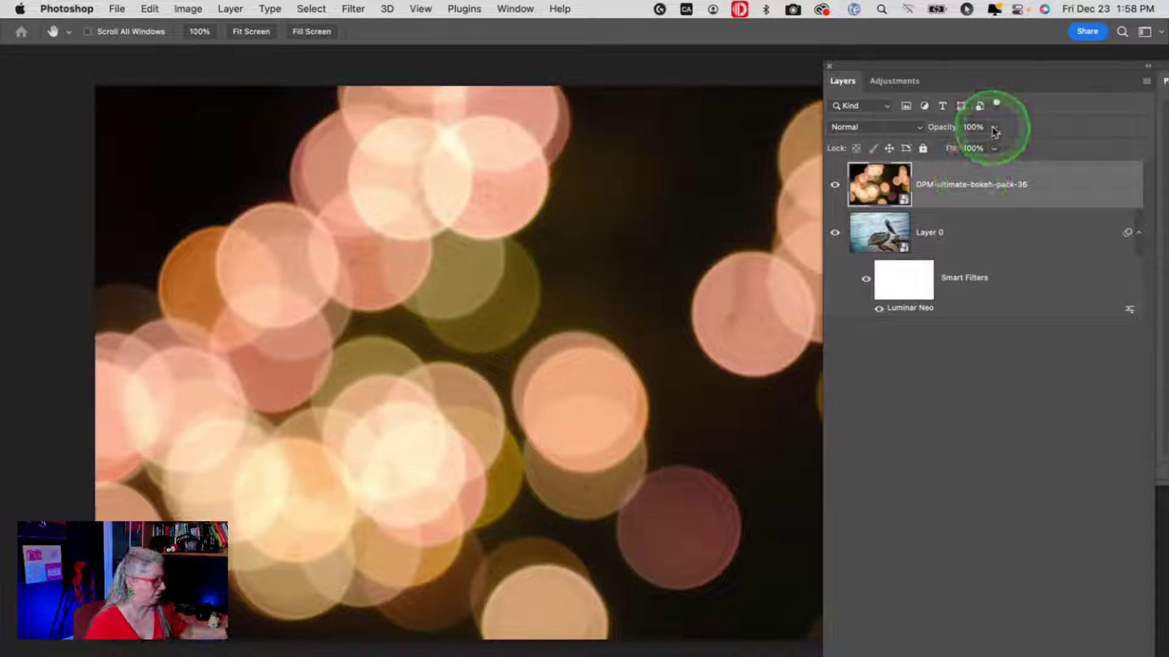
pyautogui.click(886, 129)
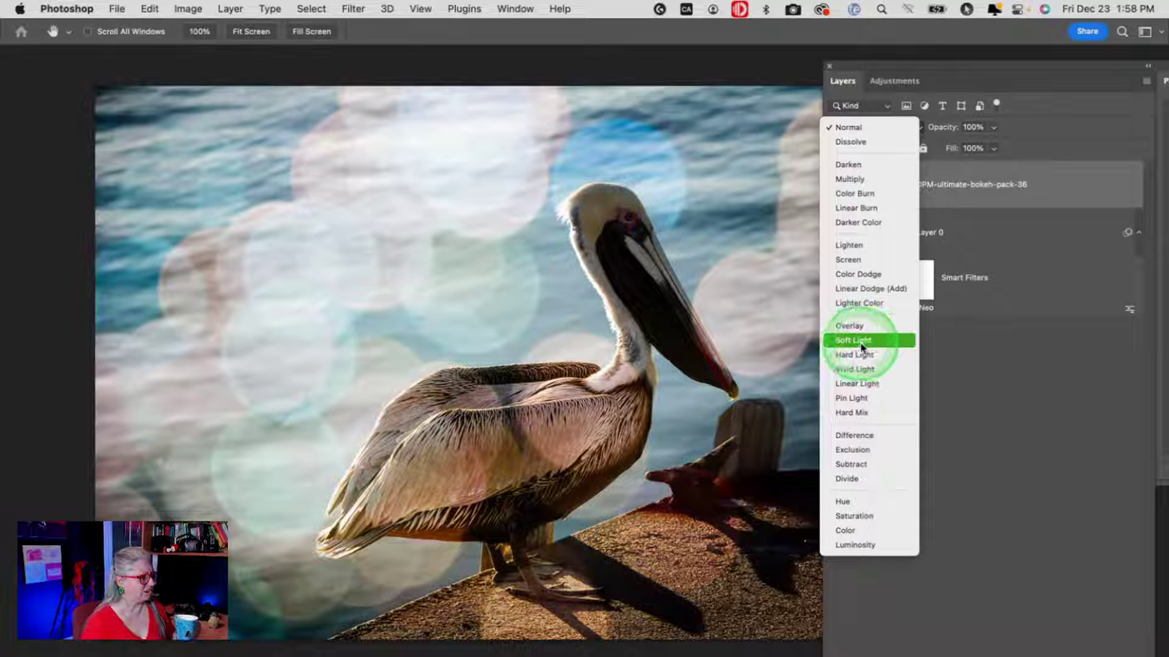
pyautogui.click(860, 345)
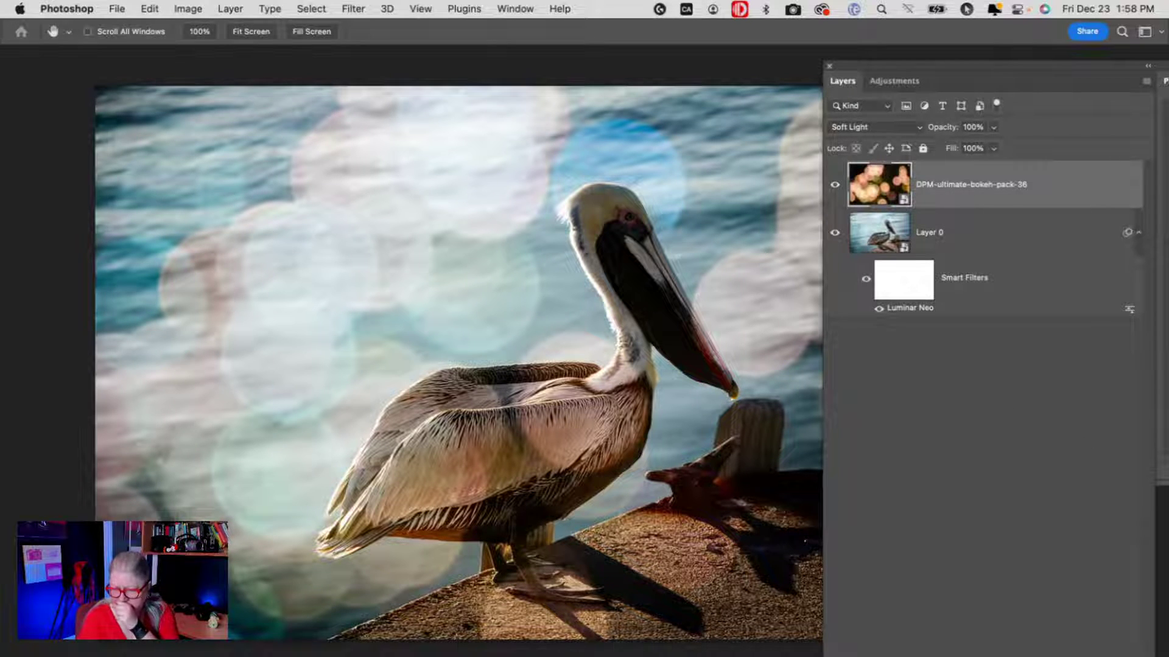
pyautogui.press('Tab')
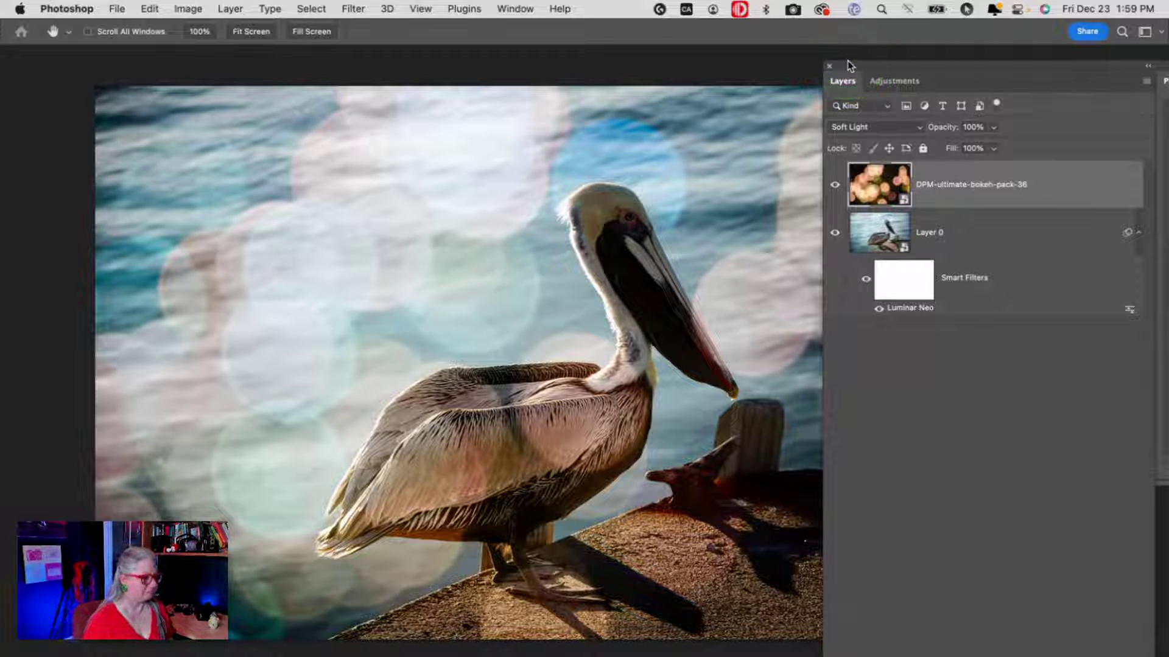
# Narrow the Layers panel and zoom out until the whole pelican photo is visible beside it.
pyautogui.moveTo(829, 78); pyautogui.dragTo(887, 86)
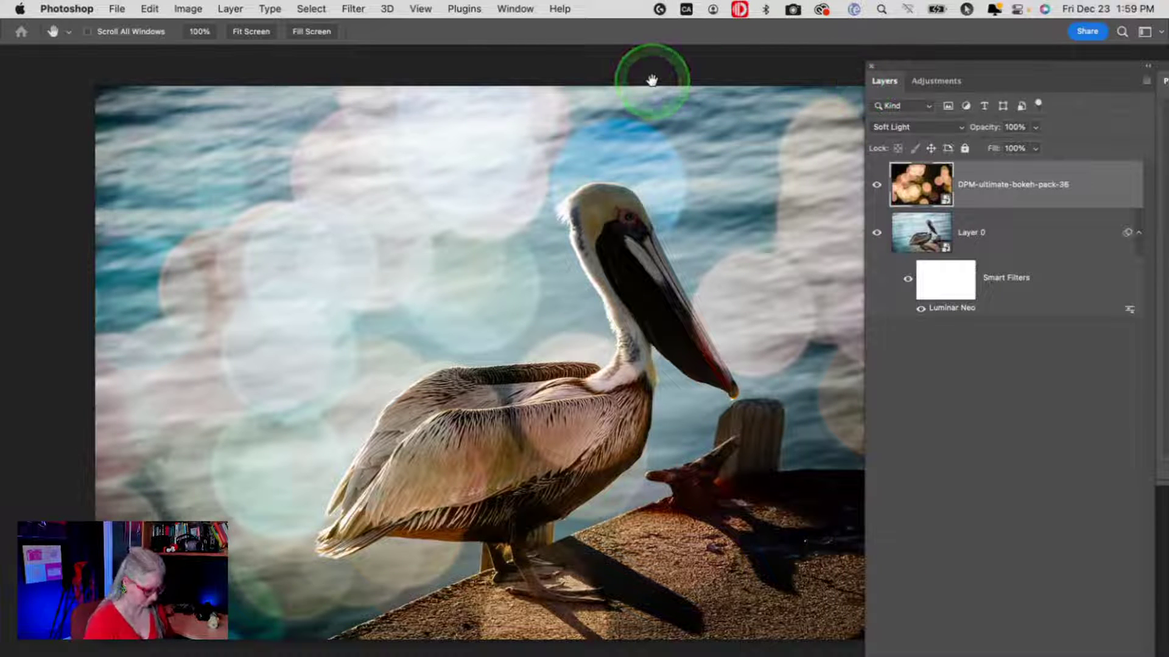
pyautogui.press('super+minus')
pyautogui.scroll(-3, 579, 195)
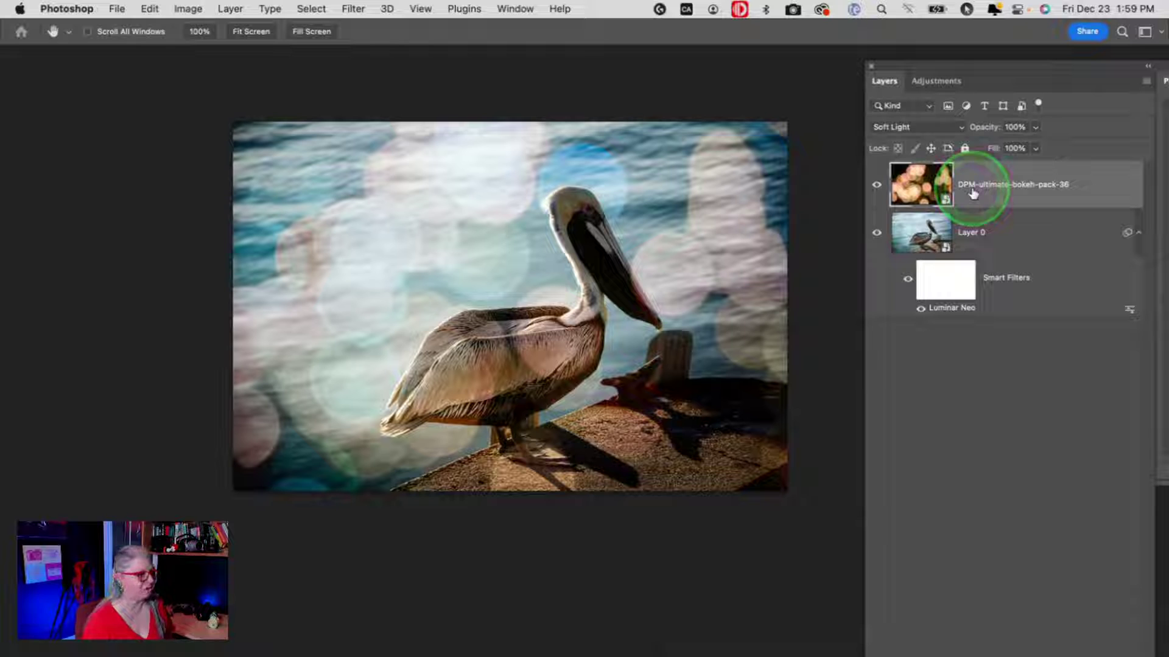
# Keep the bokeh layer's Soft Light blend mode and try its opacity, ending at 100%.
pyautogui.click(932, 125)
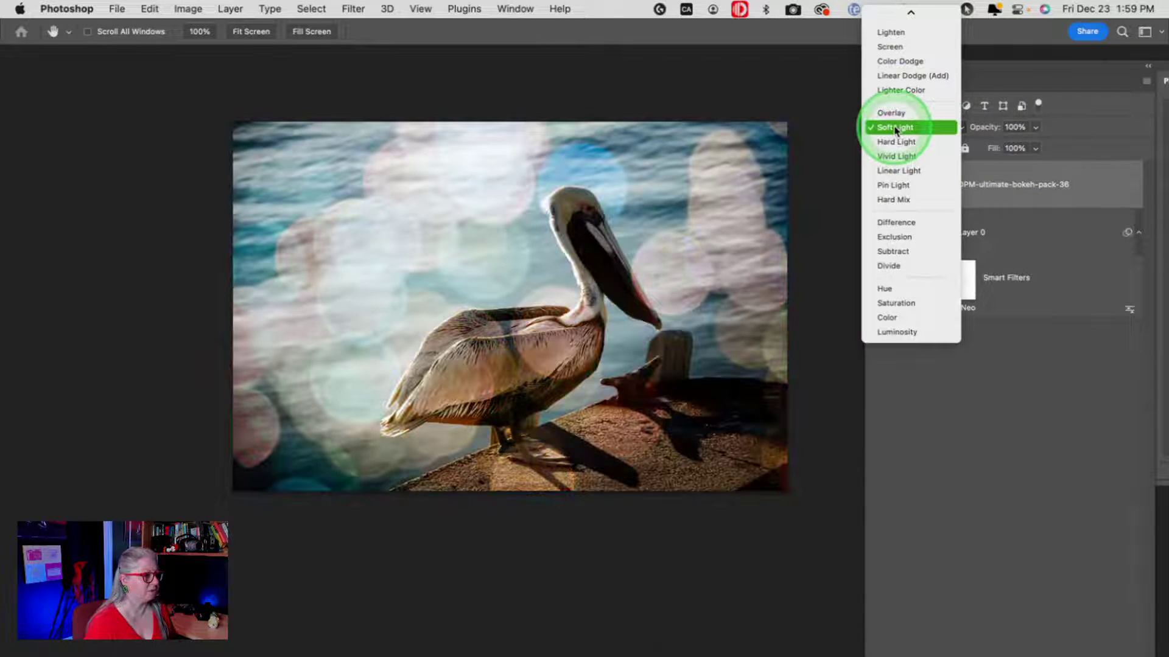
pyautogui.click(895, 127)
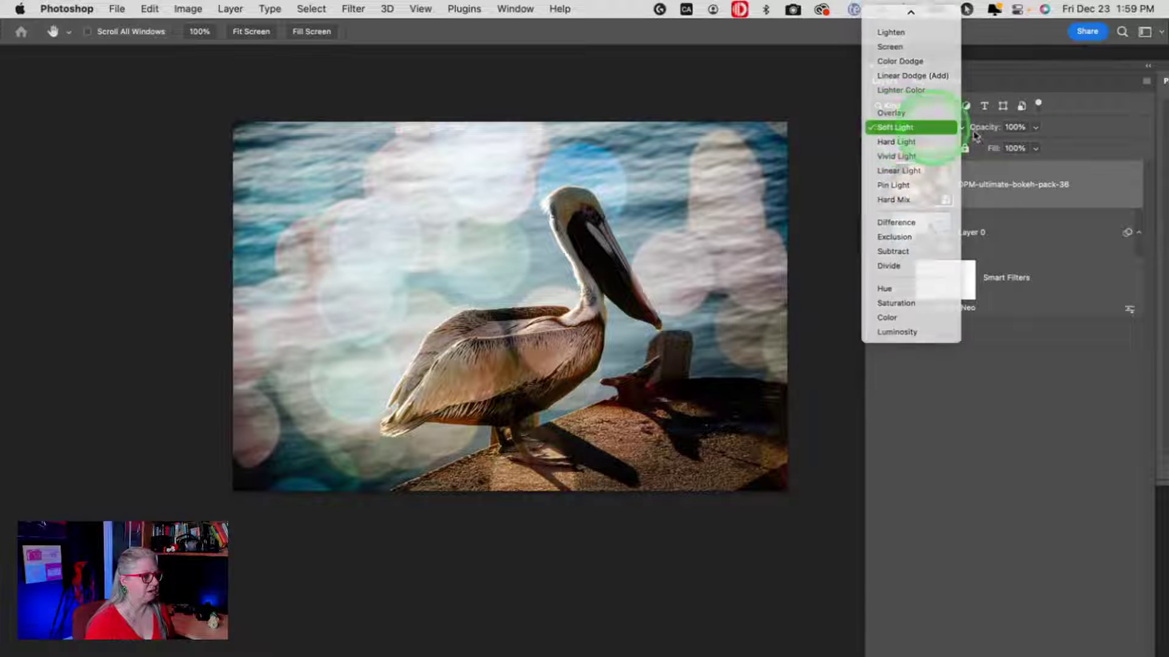
pyautogui.click(1035, 128)
pyautogui.moveTo(1036, 149)
pyautogui.mouseDown()
pyautogui.moveTo(983, 147)
pyautogui.moveTo(1057, 151)
pyautogui.mouseUp()
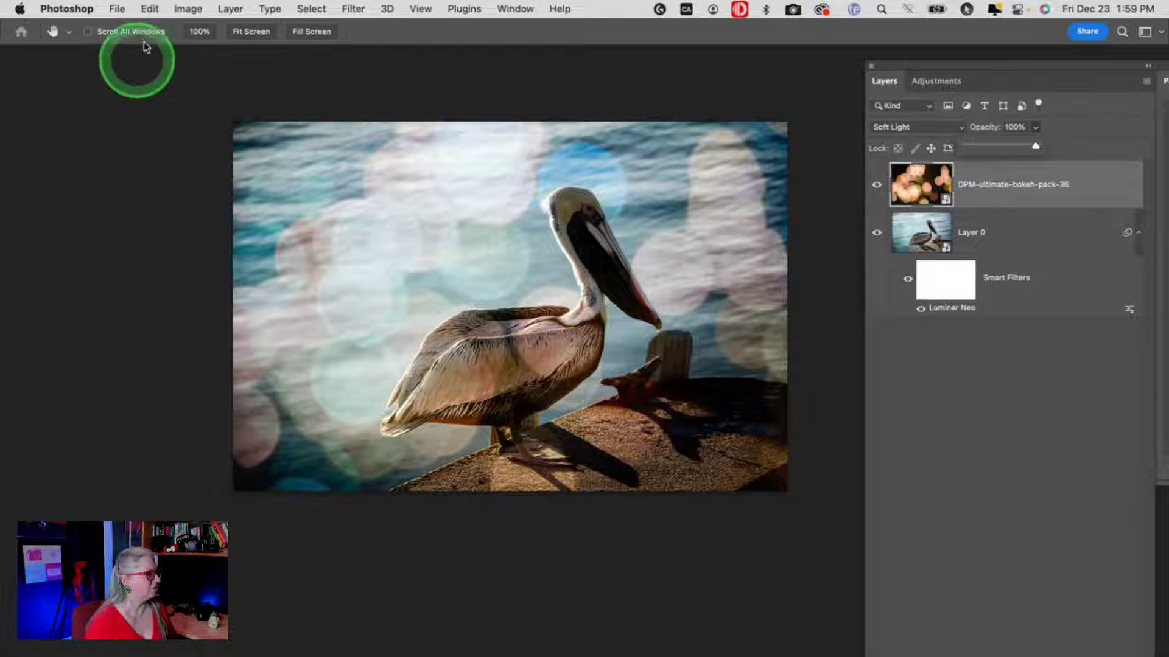
# Try flipping the bokeh layer horizontally over the pelican, and undo the flip.
pyautogui.click(149, 8)
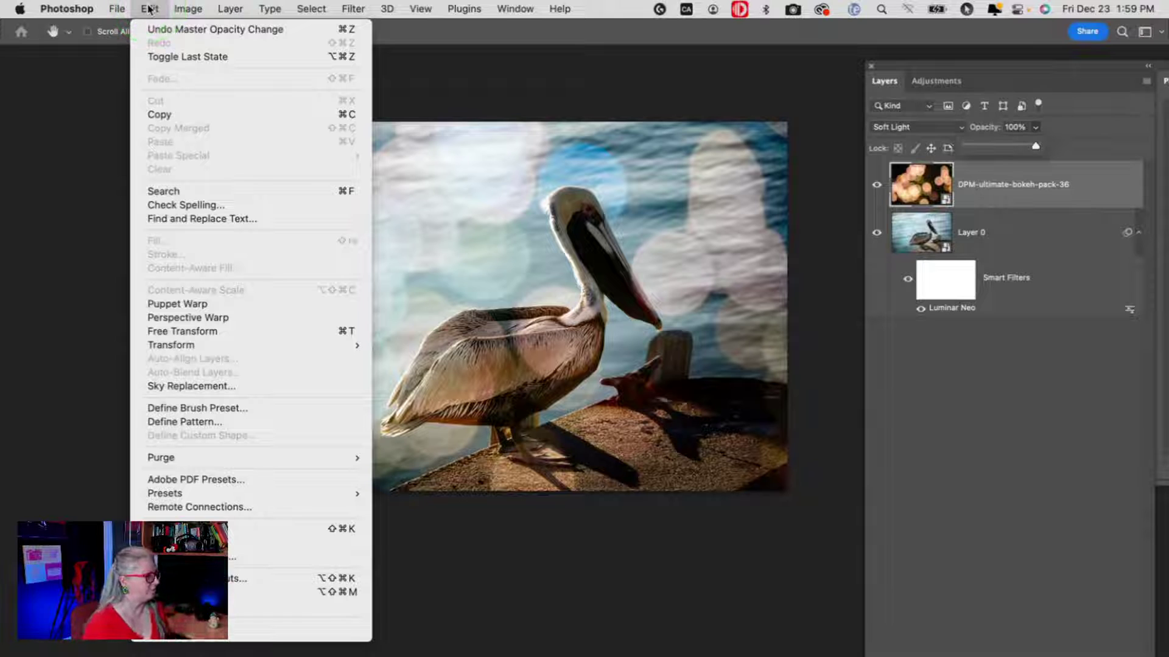
pyautogui.moveTo(184, 347)
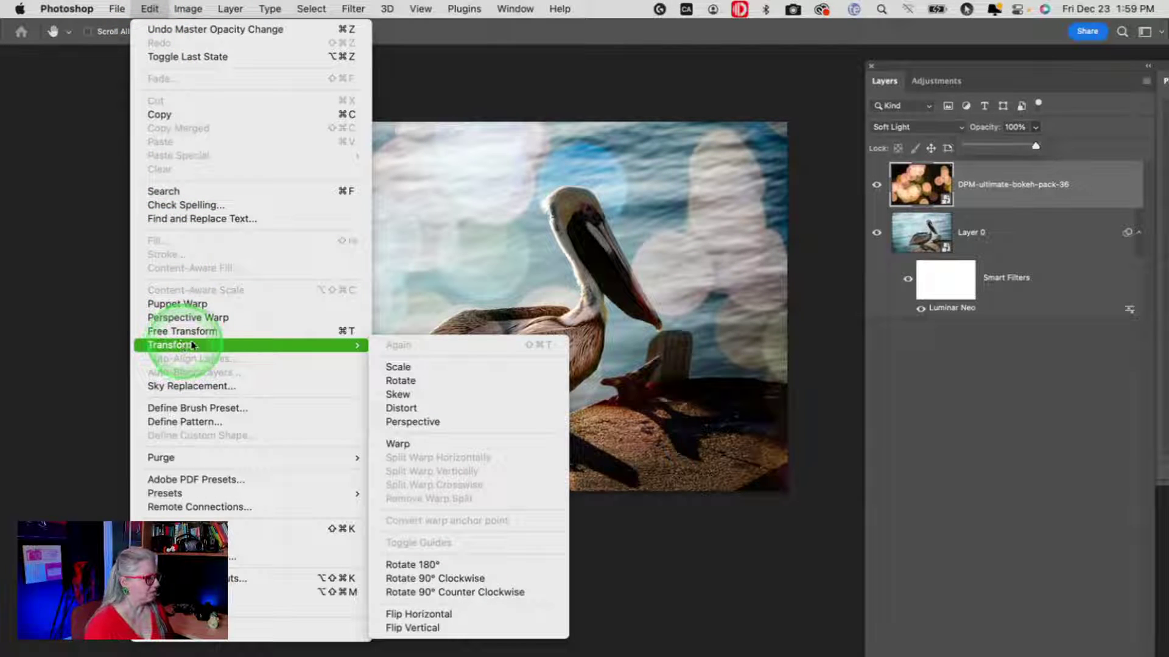
pyautogui.click(432, 618)
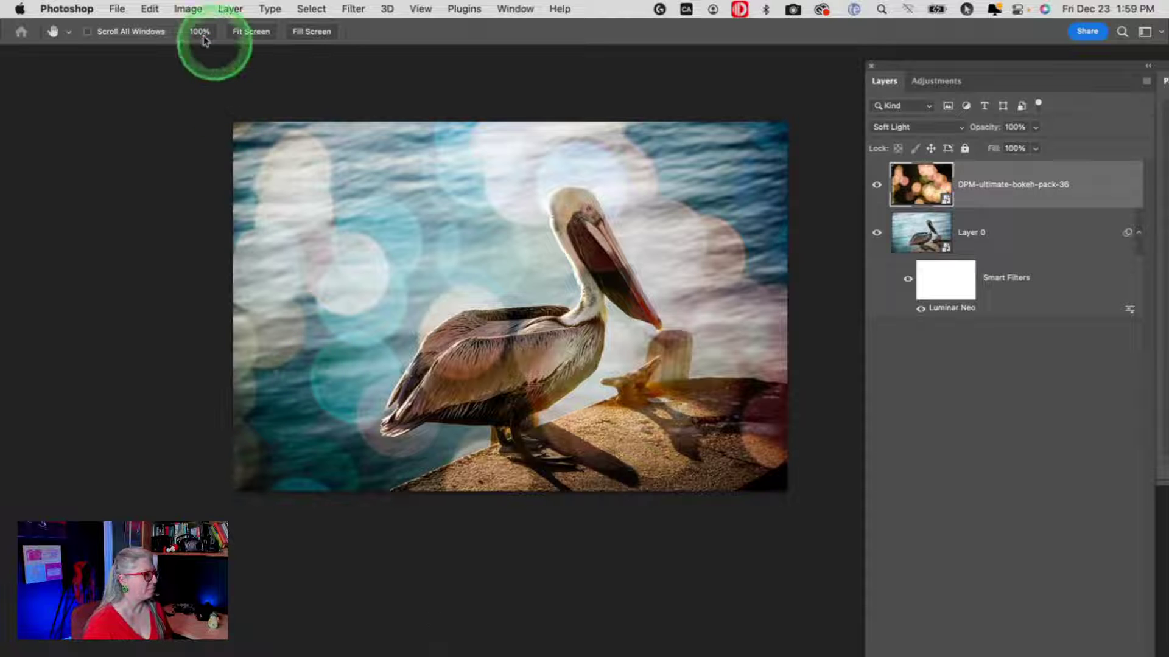
pyautogui.press('super+z')
# Try flipping the bokeh layer vertically over the pelican, and undo the flip.
pyautogui.click(150, 8)
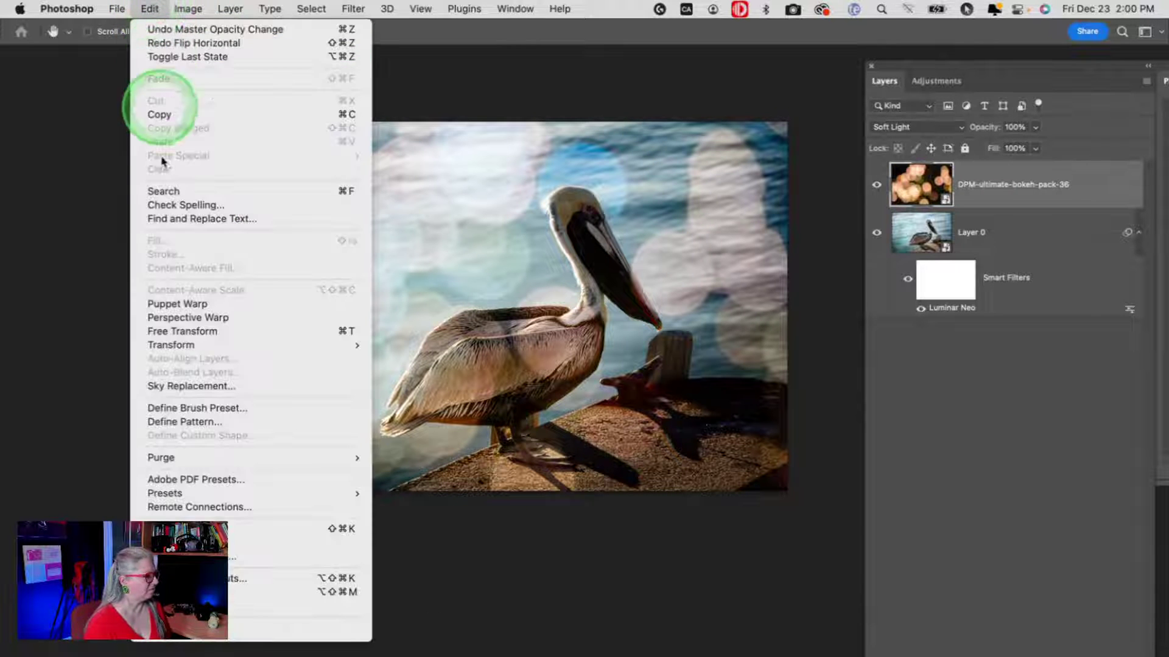
pyautogui.moveTo(193, 346)
pyautogui.click(416, 616)
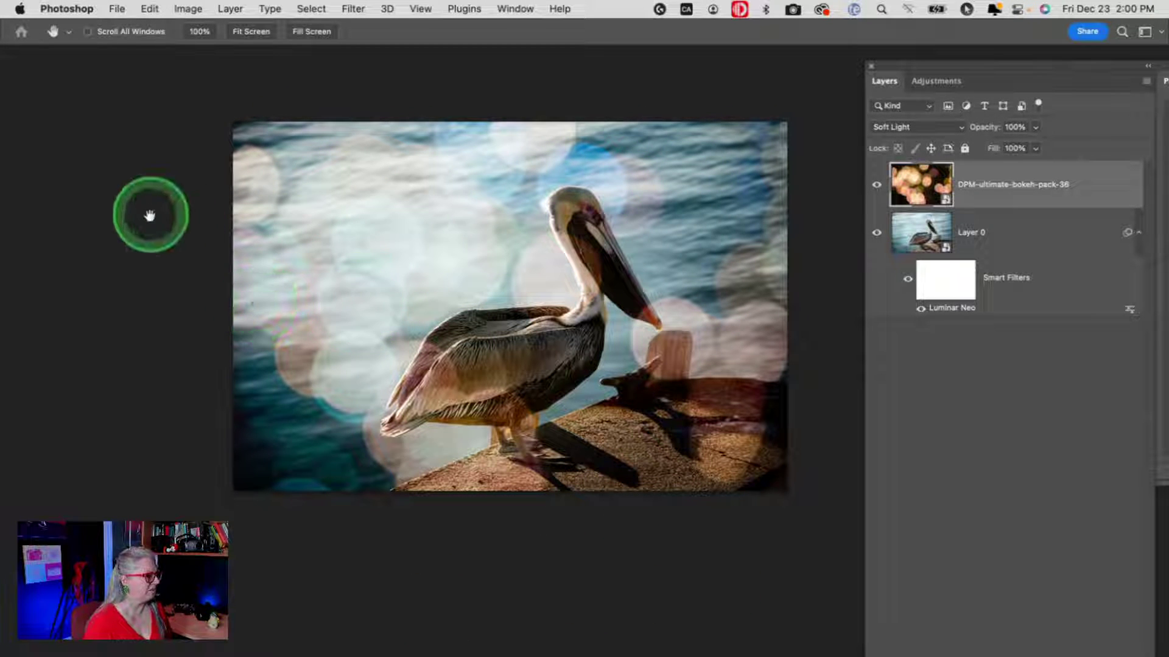
pyautogui.press('super+z')
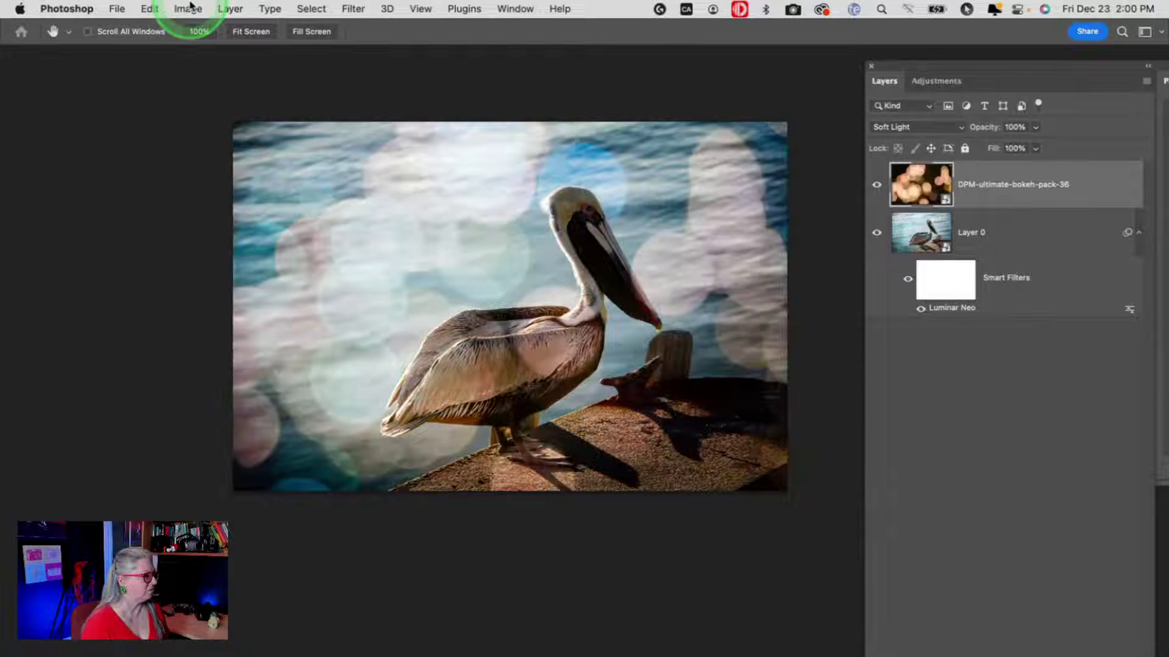
# Enlarge the bokeh layer proportionally to 105.70% with Free Transform, extending it beyond the photo's upper-left corner.
pyautogui.click(150, 9)
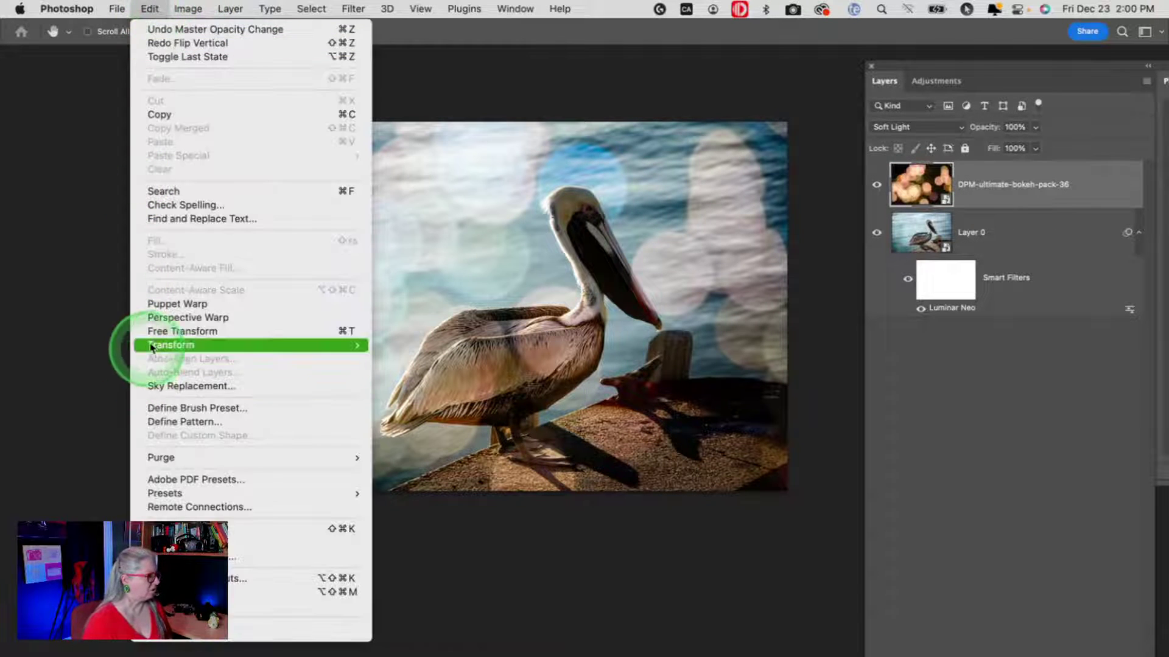
pyautogui.click(177, 336)
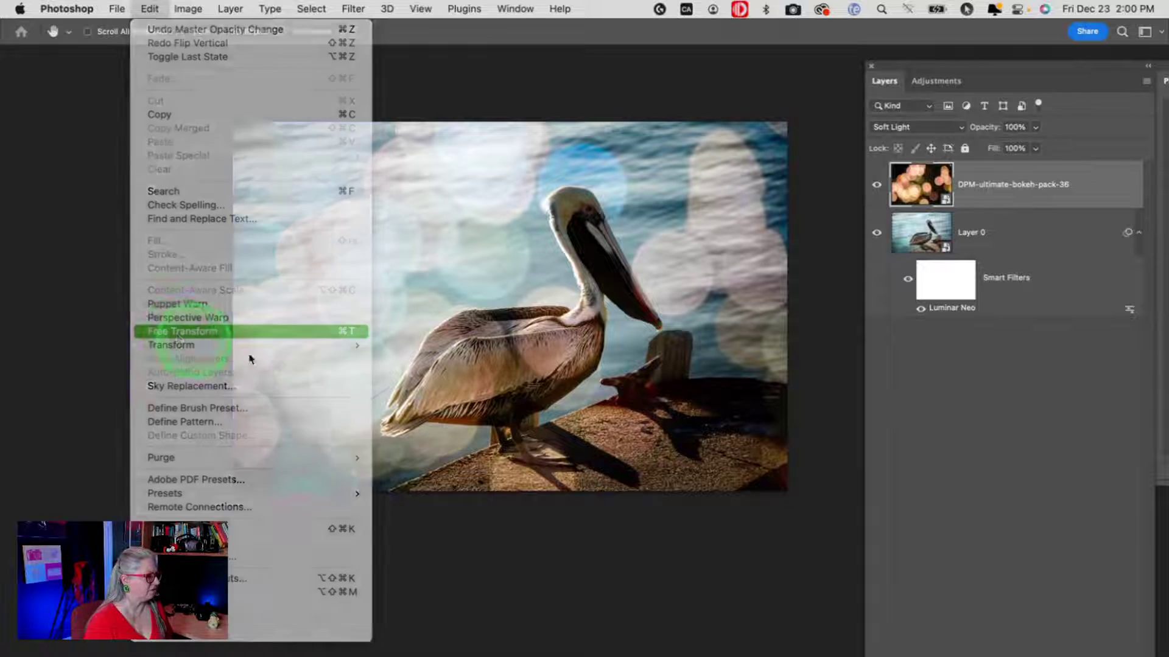
pyautogui.moveTo(232, 124); pyautogui.dragTo(100, 68)
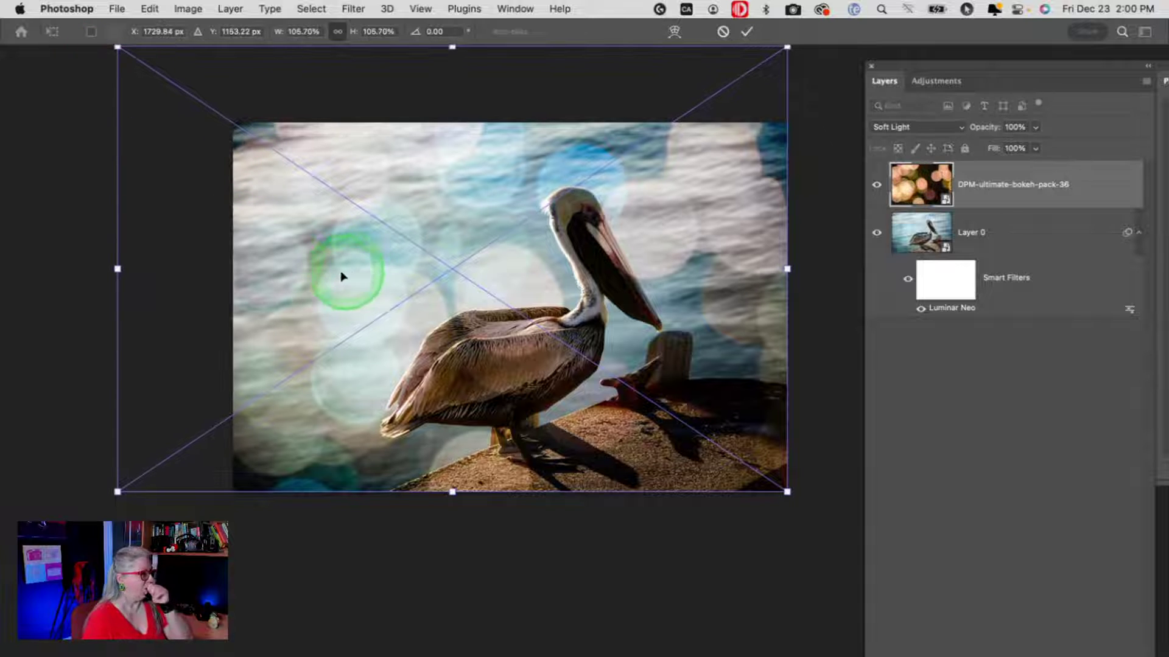
pyautogui.press('Tab')
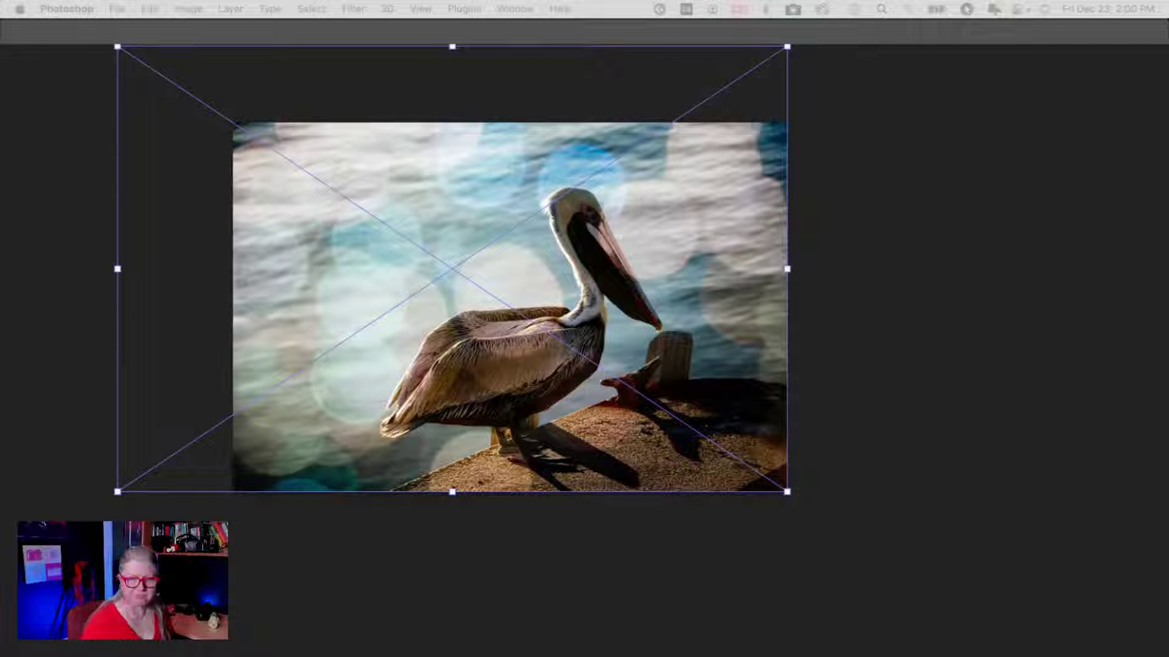
pyautogui.click(829, 448)
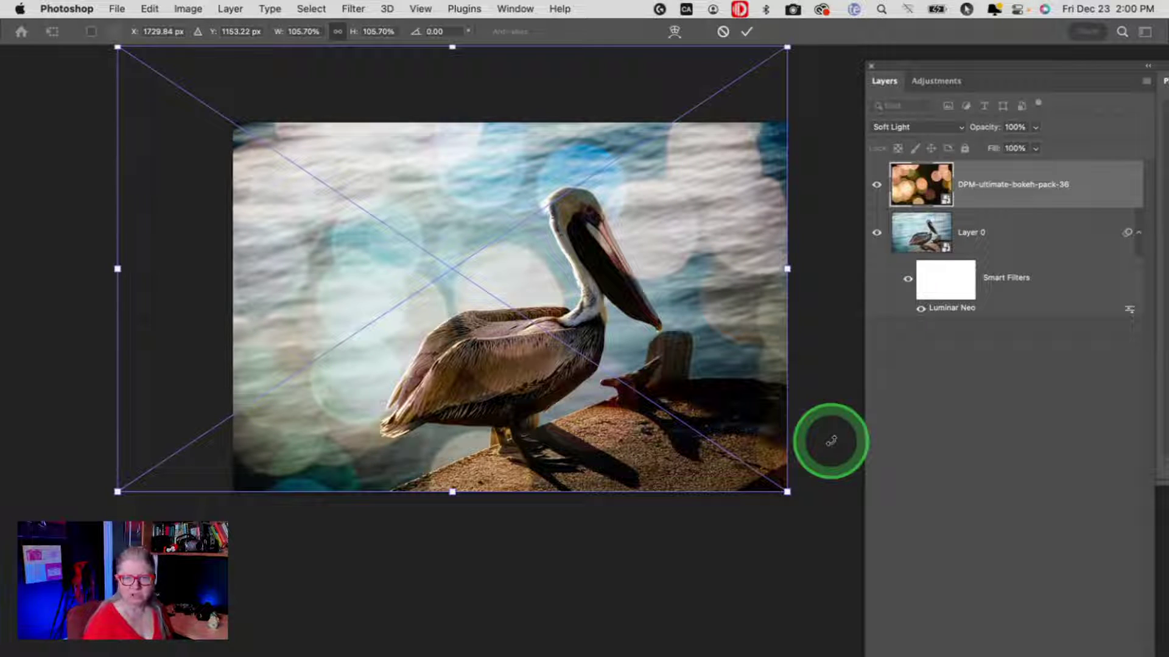
# Reposition the bokeh layer and rotate it to about 145.80° so its circles fall mainly on the water, and apply the transform.
pyautogui.scroll(2, 563, 287)
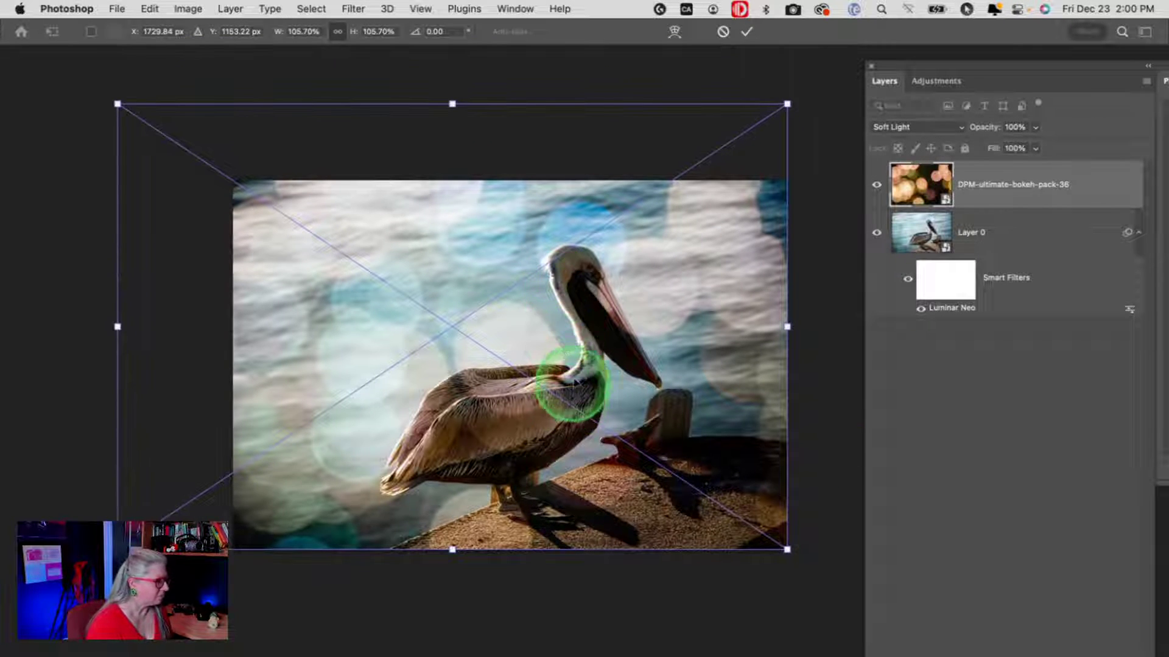
pyautogui.moveTo(560, 378); pyautogui.dragTo(619, 391)
pyautogui.moveTo(848, 109); pyautogui.dragTo(437, 484)
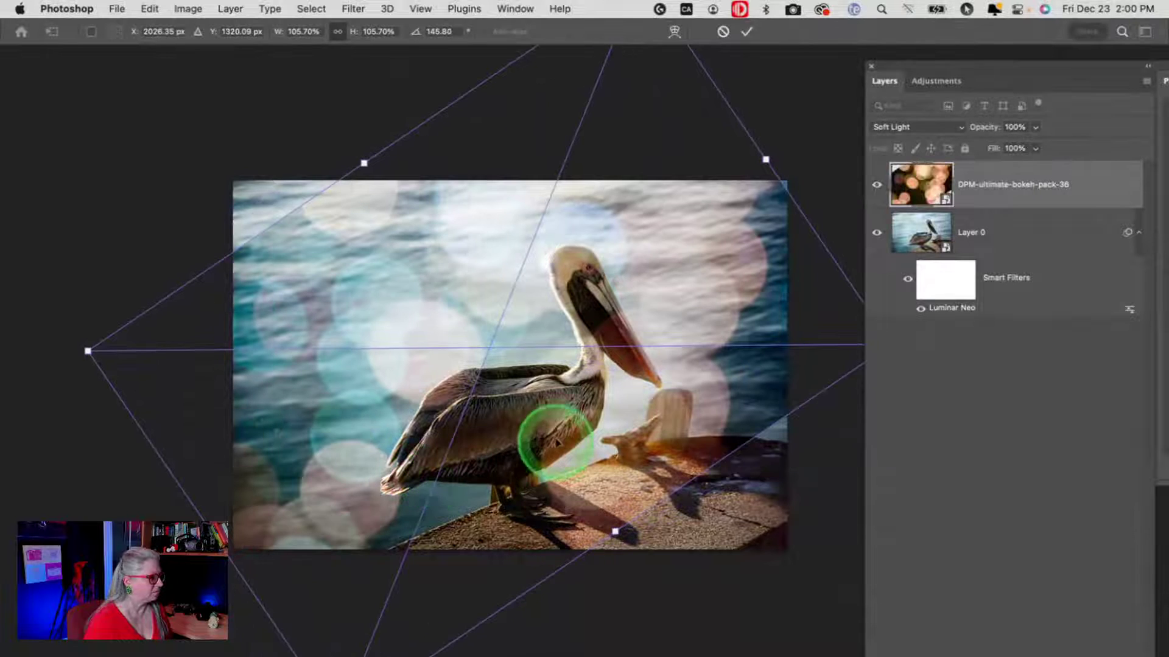
pyautogui.moveTo(547, 430); pyautogui.dragTo(556, 378)
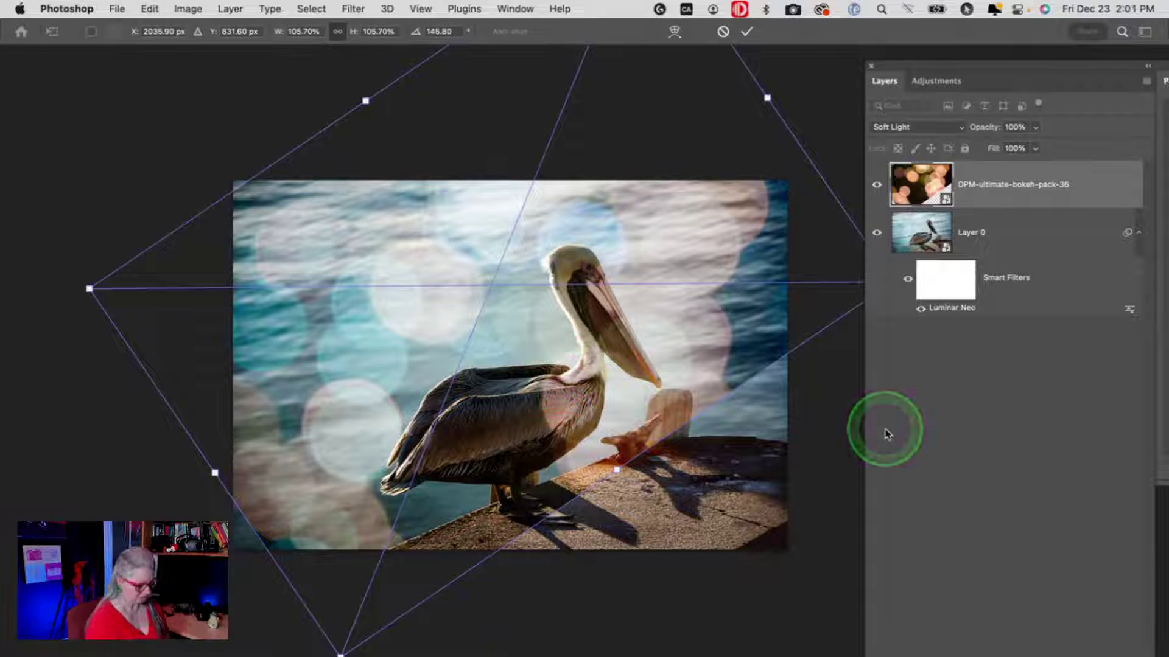
pyautogui.click(1025, 295)
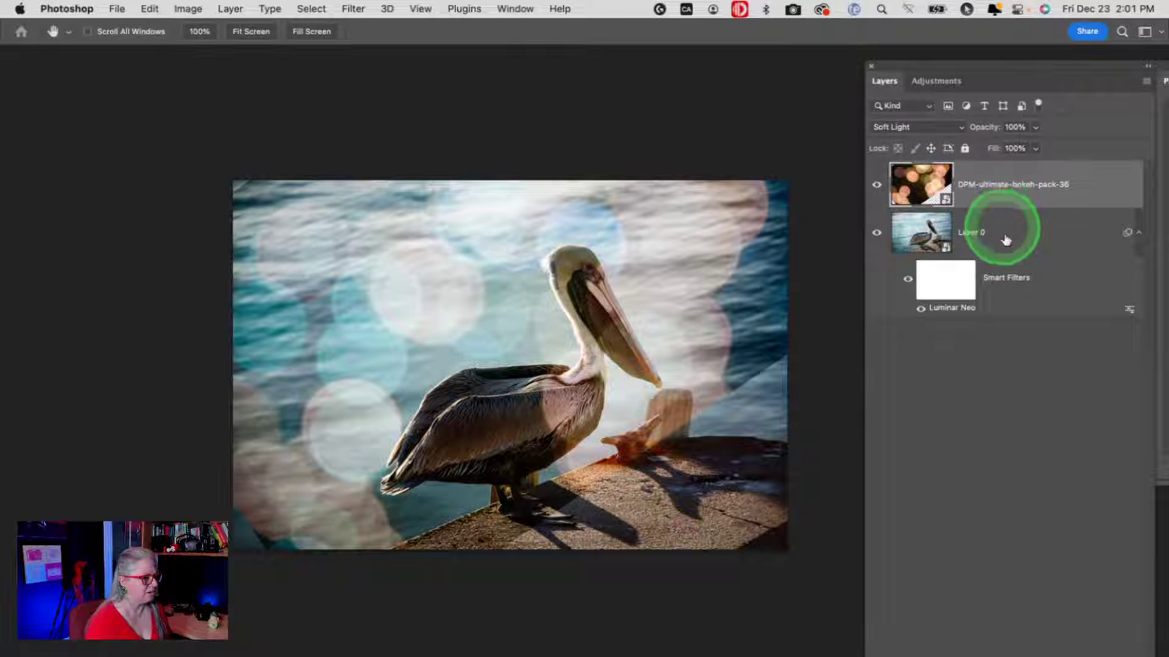
# Separate the Layers panel from the Plugins panel and arrange it clear of the photo with its bottom controls accessible.
pyautogui.moveTo(978, 65); pyautogui.dragTo(965, 45)
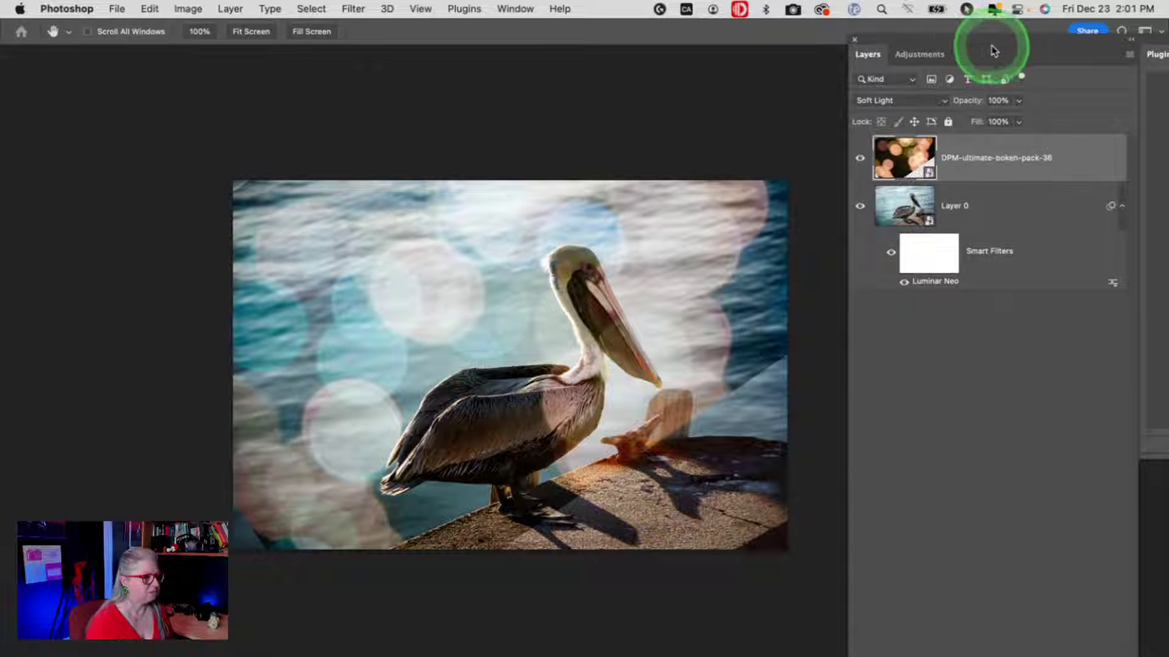
pyautogui.hotkey('shift', 'Tab')
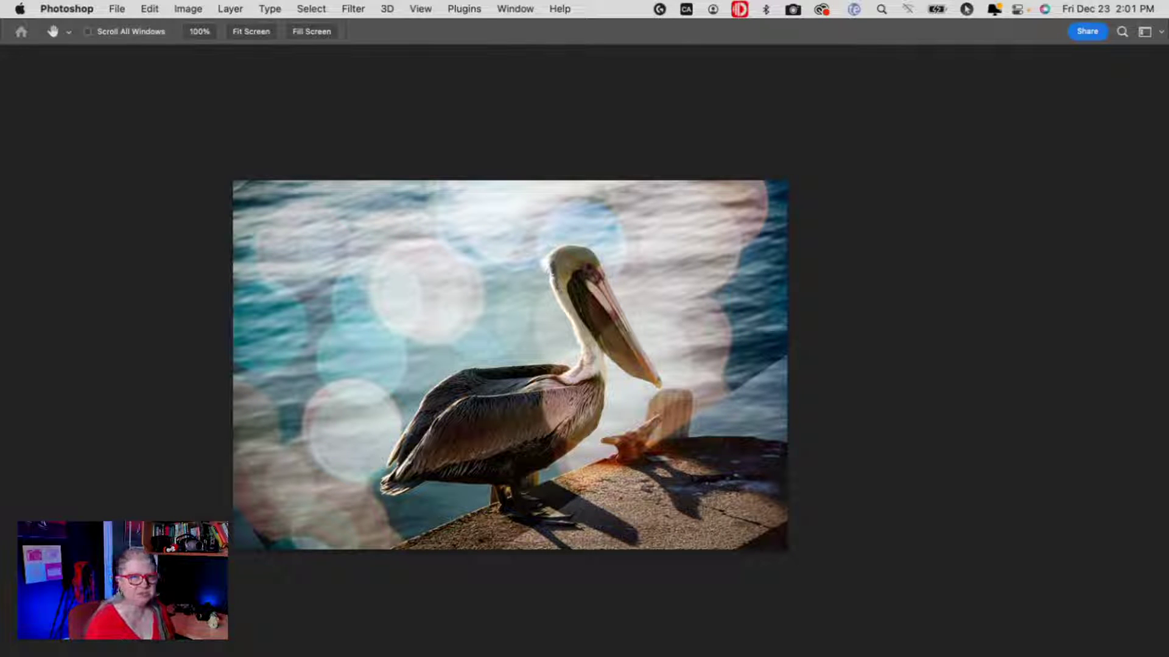
pyautogui.hotkey('shift', 'Tab')
pyautogui.moveTo(739, 97); pyautogui.dragTo(1010, 70)
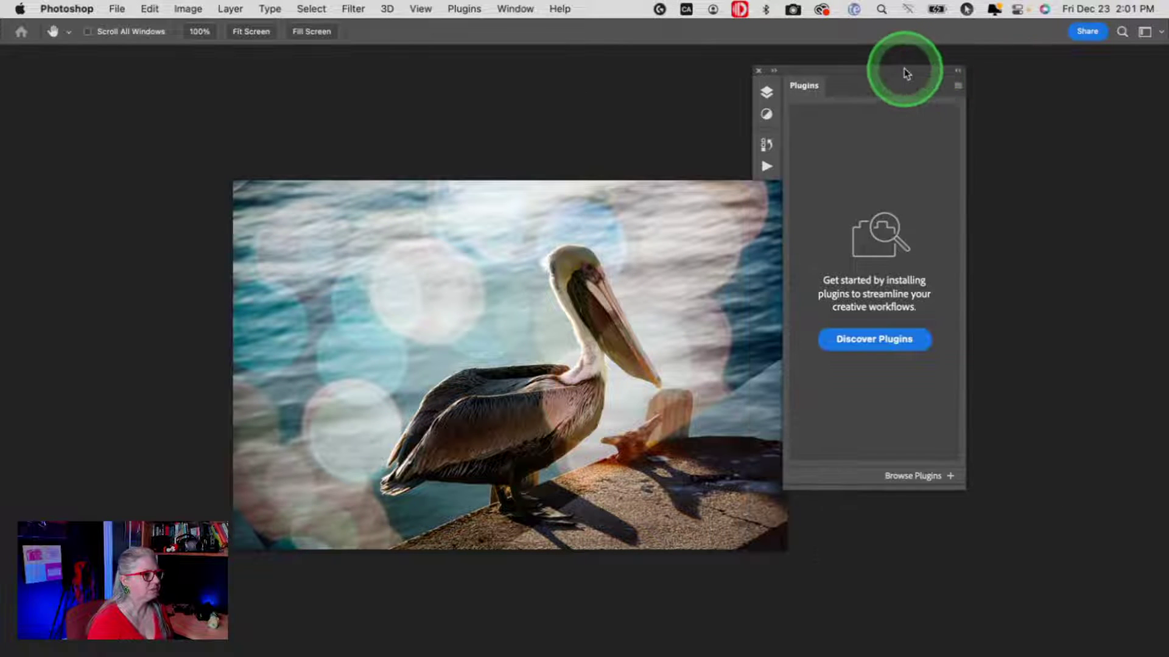
pyautogui.click(766, 92)
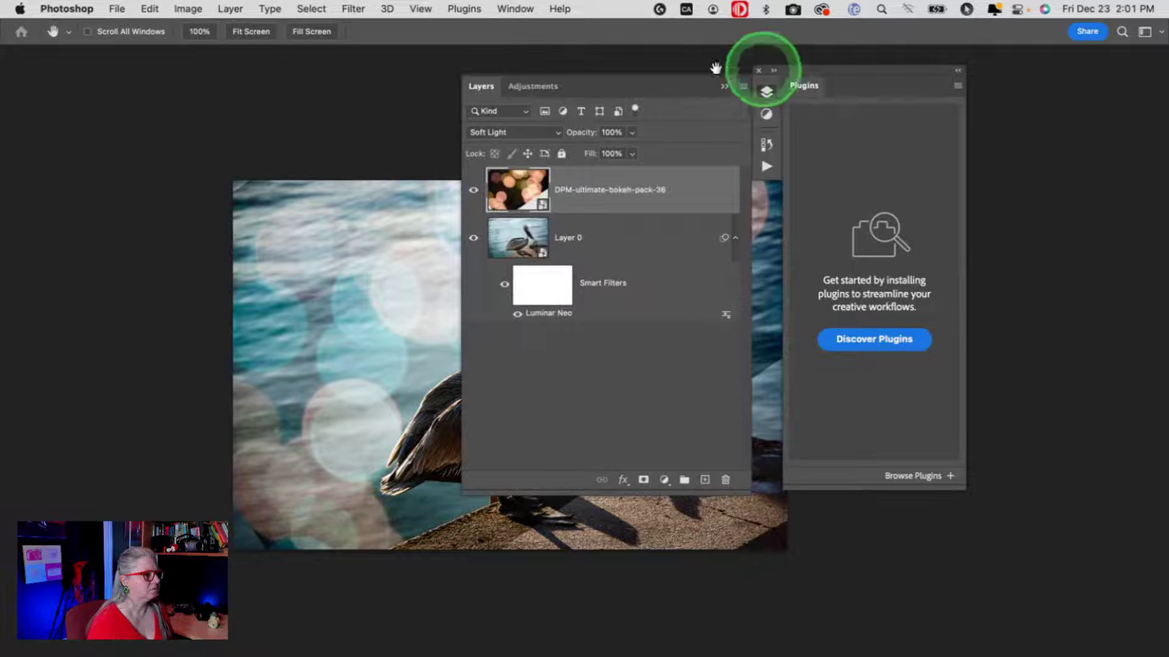
pyautogui.moveTo(661, 87); pyautogui.dragTo(982, 171)
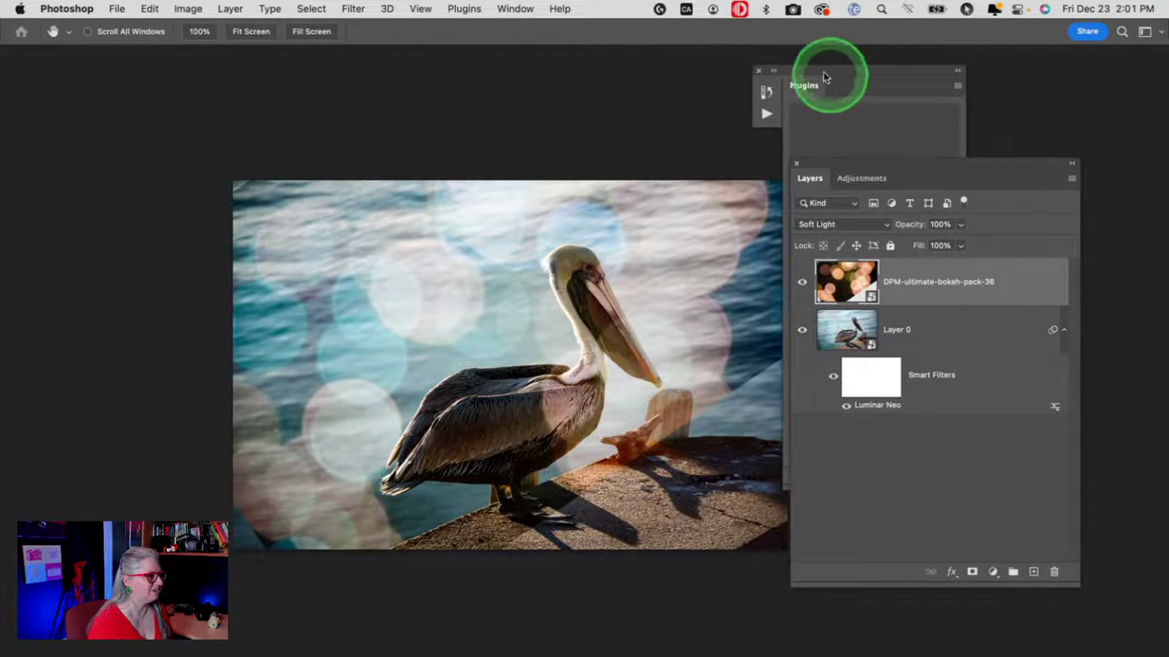
pyautogui.moveTo(756, 70); pyautogui.dragTo(1021, 60)
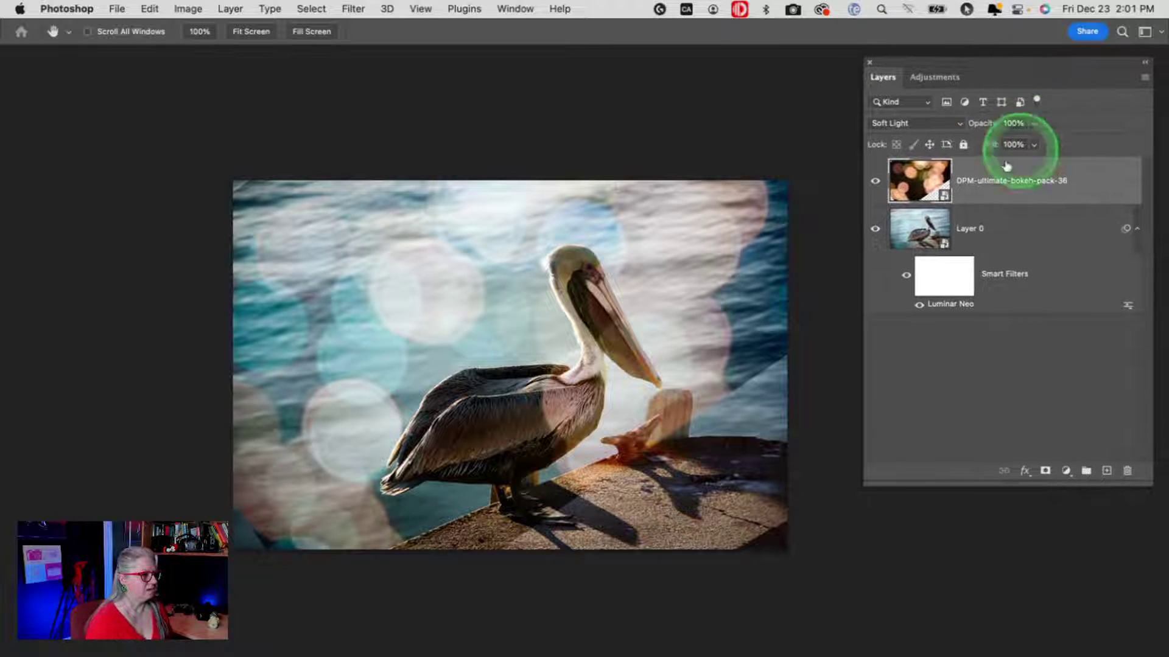
# Add a layer mask to the DPM-ultimate-bokeh-pack-36 layer and ready the Brush tool with black as foreground colour.
pyautogui.click(1045, 475)
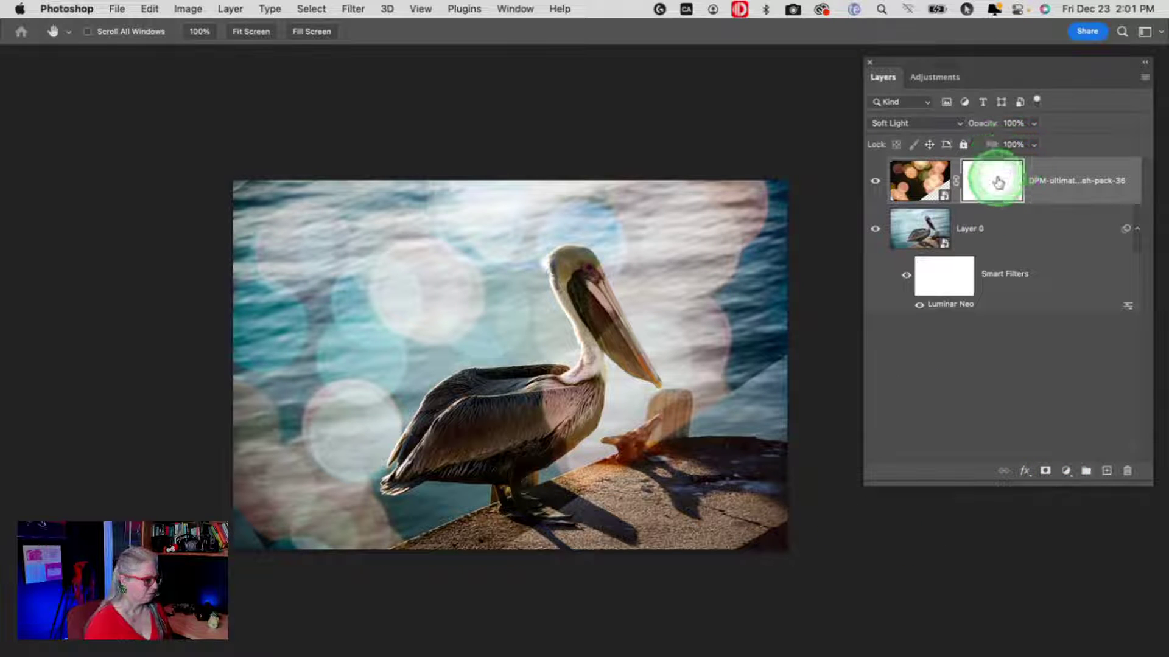
pyautogui.press('b')
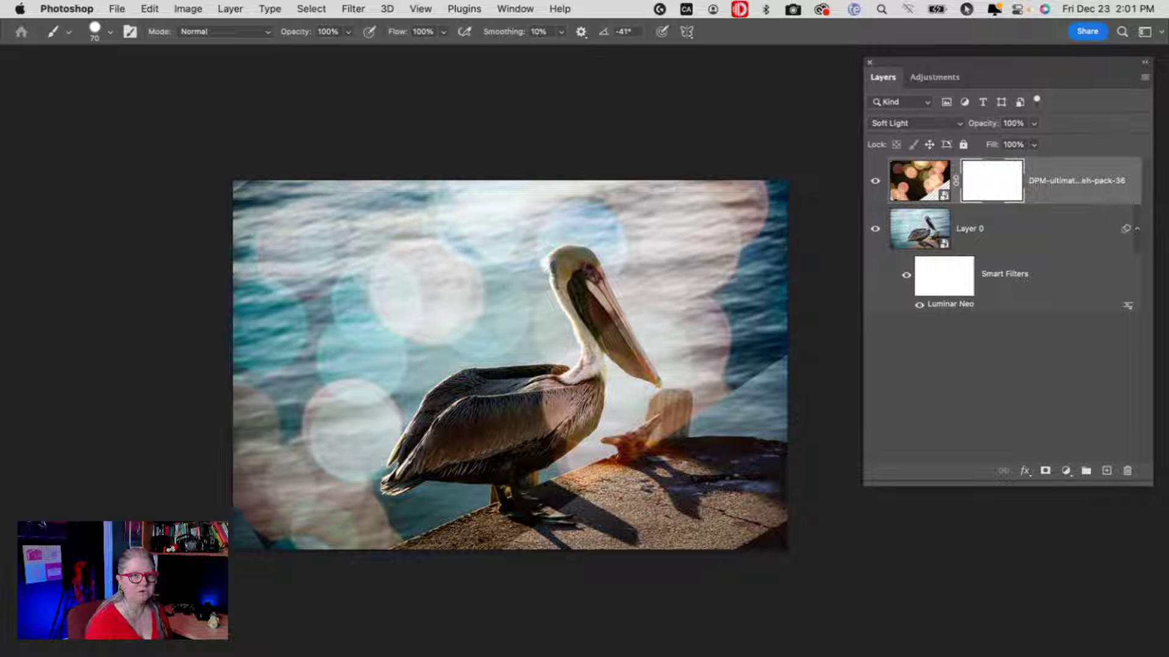
pyautogui.moveTo(188, 213); pyautogui.dragTo(46, 78)
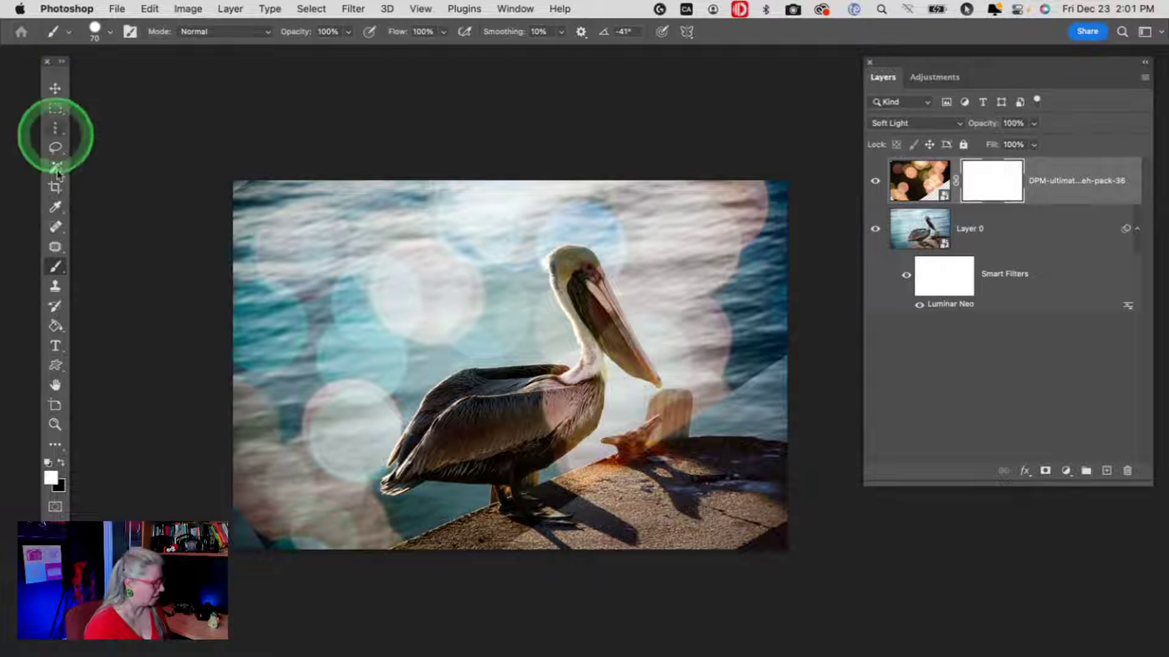
pyautogui.click(47, 463)
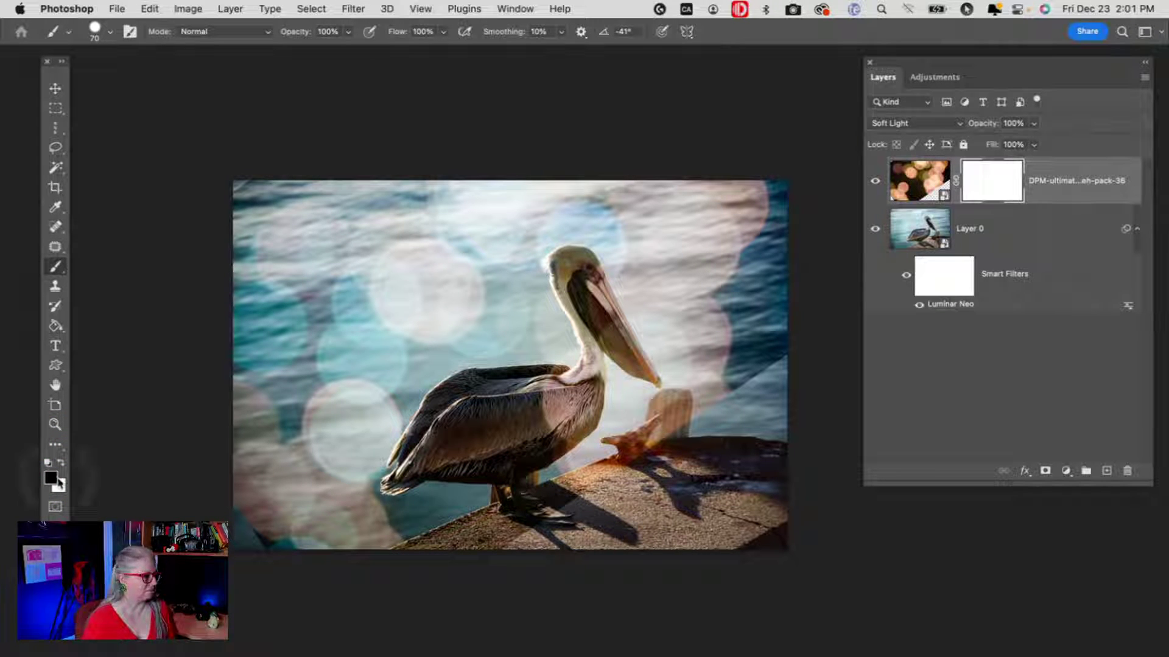
# Enlarge the brush to 800 and paint black on the bokeh mask over the pier and the photo's lower edge.
pyautogui.moveTo(529, 514); pyautogui.dragTo(527, 505)
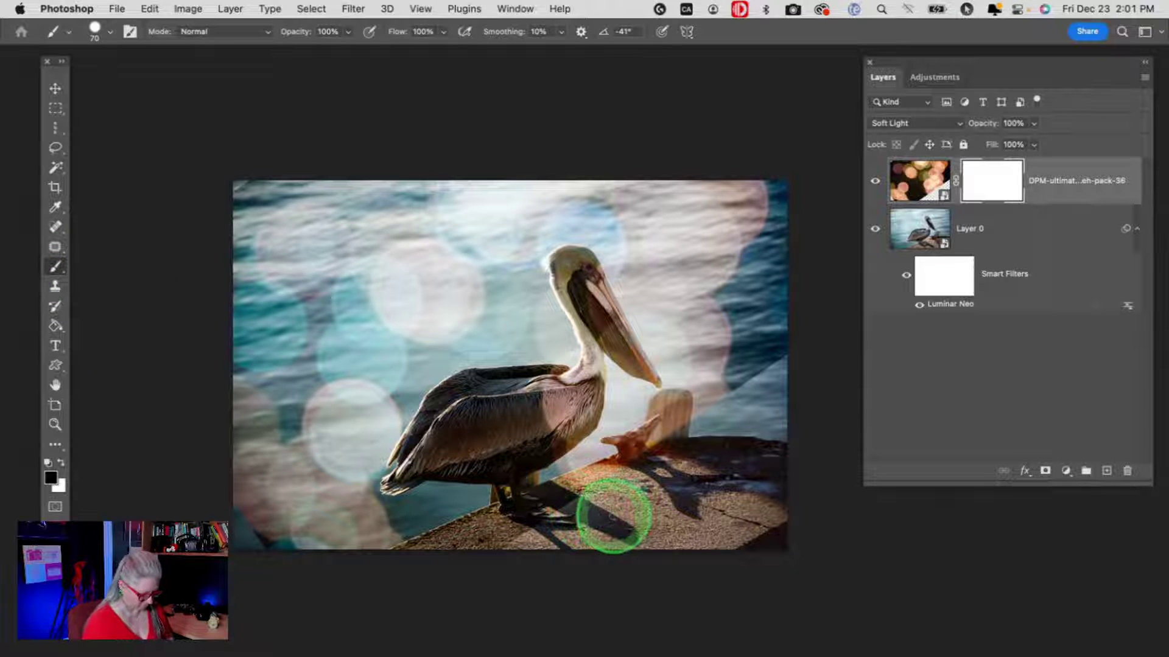
pyautogui.moveTo(614, 516)
pyautogui.mouseDown()
pyautogui.moveTo(590, 511)
pyautogui.moveTo(594, 496)
pyautogui.moveTo(566, 530)
pyautogui.moveTo(639, 517)
pyautogui.mouseUp()
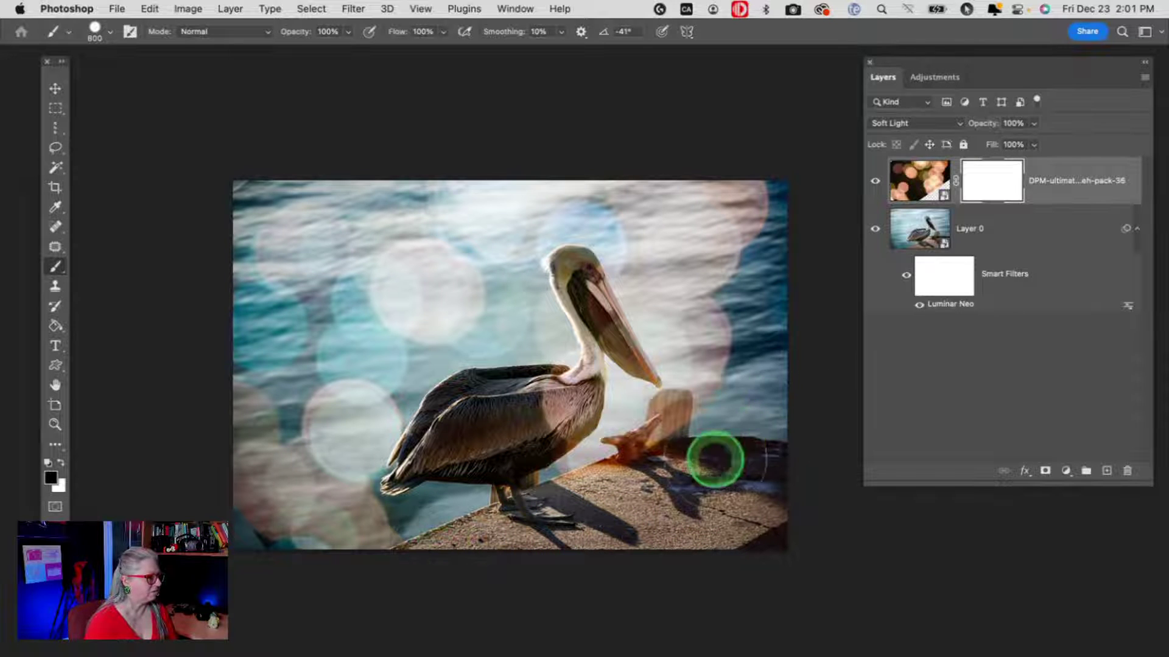
pyautogui.moveTo(535, 569)
pyautogui.mouseDown()
pyautogui.moveTo(659, 559)
pyautogui.moveTo(688, 545)
pyautogui.moveTo(762, 381)
pyautogui.moveTo(748, 394)
pyautogui.moveTo(747, 353)
pyautogui.moveTo(717, 395)
pyautogui.moveTo(753, 255)
pyautogui.moveTo(686, 174)
pyautogui.moveTo(767, 217)
pyautogui.moveTo(727, 409)
pyautogui.moveTo(715, 369)
pyautogui.moveTo(627, 407)
pyautogui.moveTo(474, 552)
pyautogui.moveTo(330, 554)
pyautogui.moveTo(417, 560)
pyautogui.moveTo(474, 491)
pyautogui.moveTo(252, 533)
pyautogui.moveTo(406, 521)
pyautogui.moveTo(258, 530)
pyautogui.moveTo(391, 539)
pyautogui.moveTo(447, 494)
pyautogui.moveTo(681, 387)
pyautogui.moveTo(721, 245)
pyautogui.moveTo(674, 196)
pyautogui.moveTo(562, 178)
pyautogui.moveTo(678, 210)
pyautogui.moveTo(685, 295)
pyautogui.moveTo(666, 294)
pyautogui.moveTo(665, 409)
pyautogui.moveTo(726, 238)
pyautogui.moveTo(428, 209)
pyautogui.moveTo(571, 207)
pyautogui.moveTo(675, 235)
pyautogui.moveTo(723, 357)
pyautogui.moveTo(644, 370)
pyautogui.moveTo(717, 355)
pyautogui.moveTo(706, 358)
pyautogui.moveTo(762, 295)
pyautogui.moveTo(694, 226)
pyautogui.moveTo(710, 220)
pyautogui.moveTo(679, 214)
pyautogui.moveTo(765, 207)
pyautogui.moveTo(219, 166)
pyautogui.moveTo(192, 229)
pyautogui.moveTo(124, 312)
pyautogui.moveTo(265, 628)
pyautogui.moveTo(296, 628)
pyautogui.moveTo(367, 548)
pyautogui.moveTo(440, 561)
pyautogui.moveTo(268, 533)
pyautogui.moveTo(240, 504)
pyautogui.mouseUp()
# Mask the bokeh off the water behind the pelican at 50% brush opacity, and touch up the photo's edges at 90%.
pyautogui.press('5')
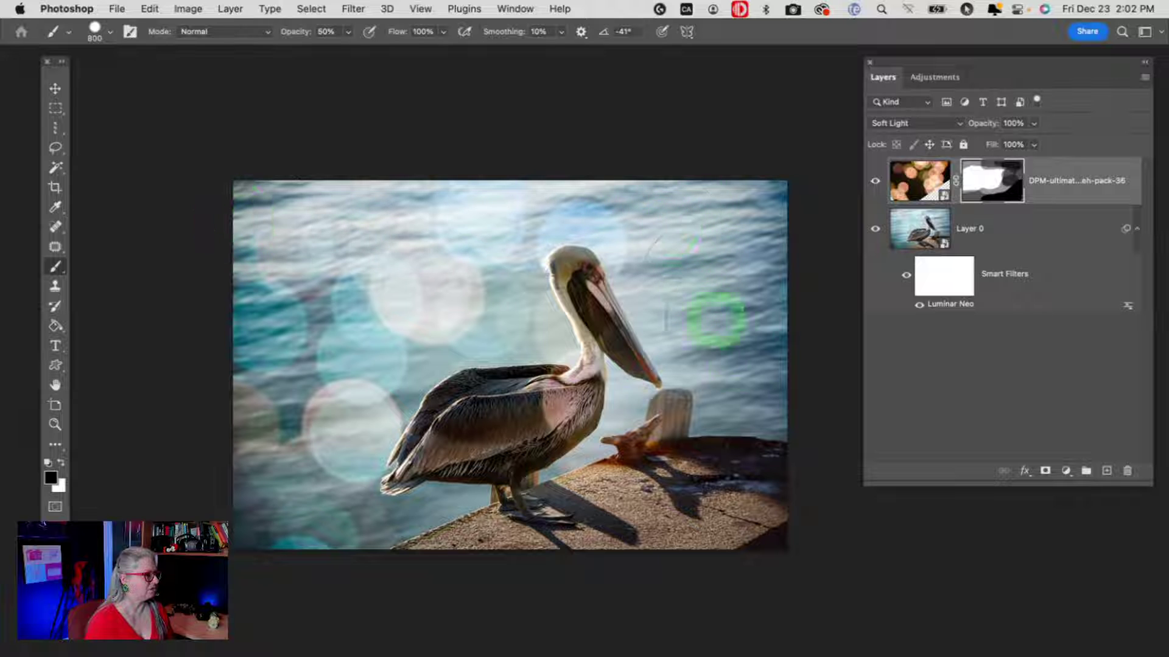
pyautogui.moveTo(717, 320); pyautogui.dragTo(650, 430)
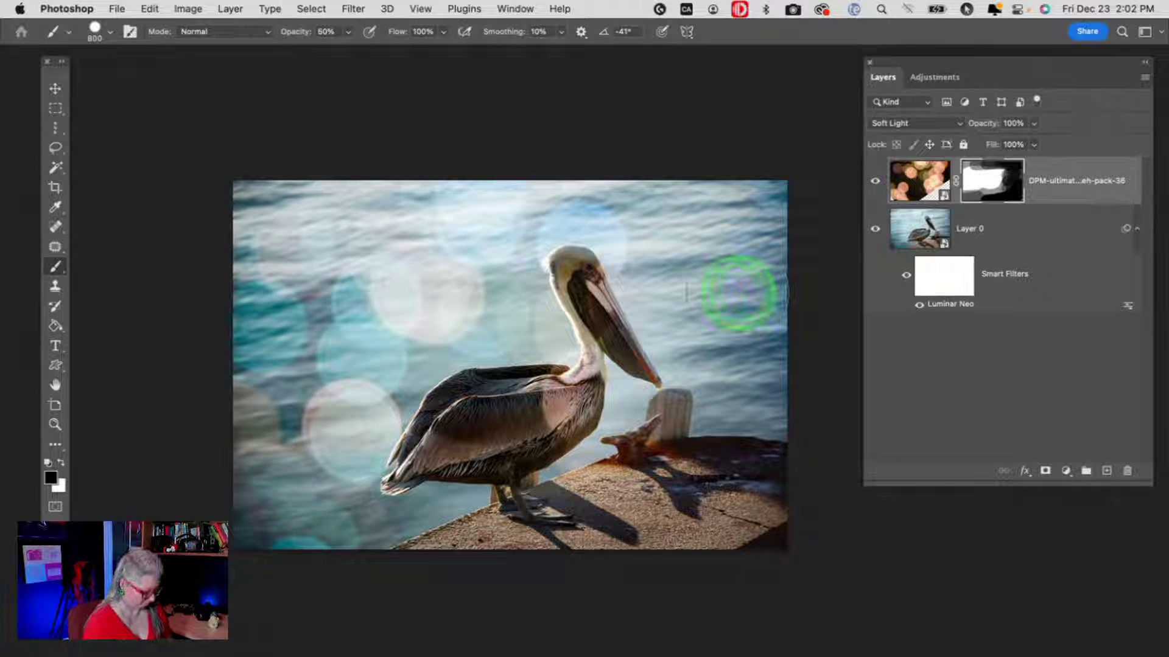
pyautogui.press('9')
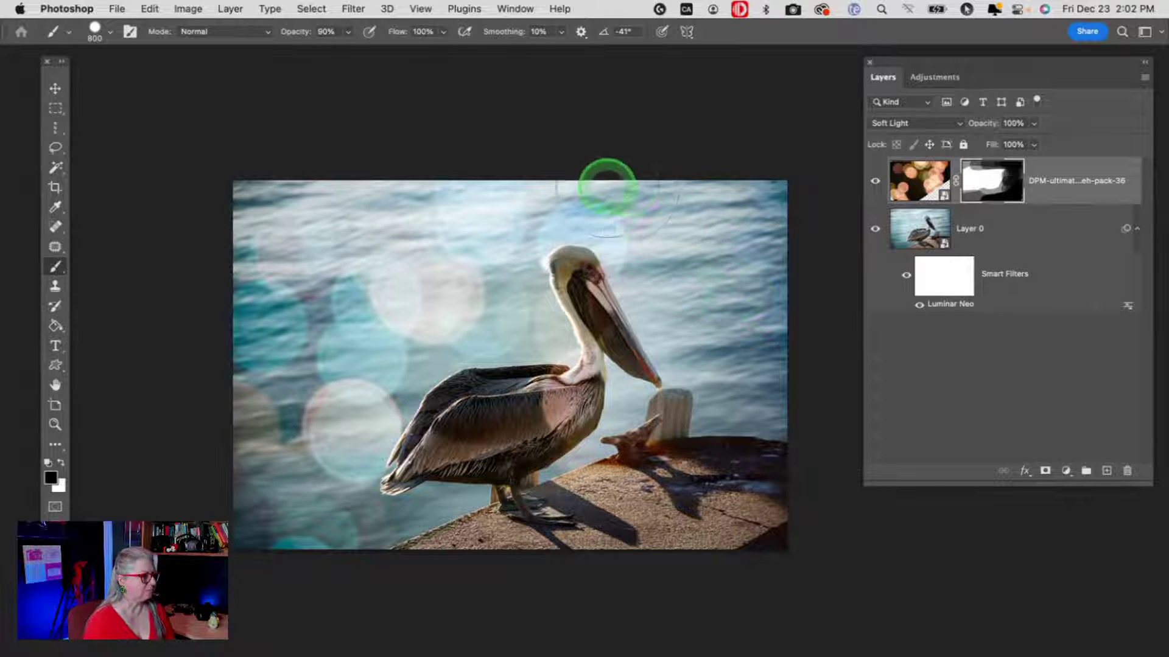
pyautogui.moveTo(339, 548); pyautogui.dragTo(327, 541)
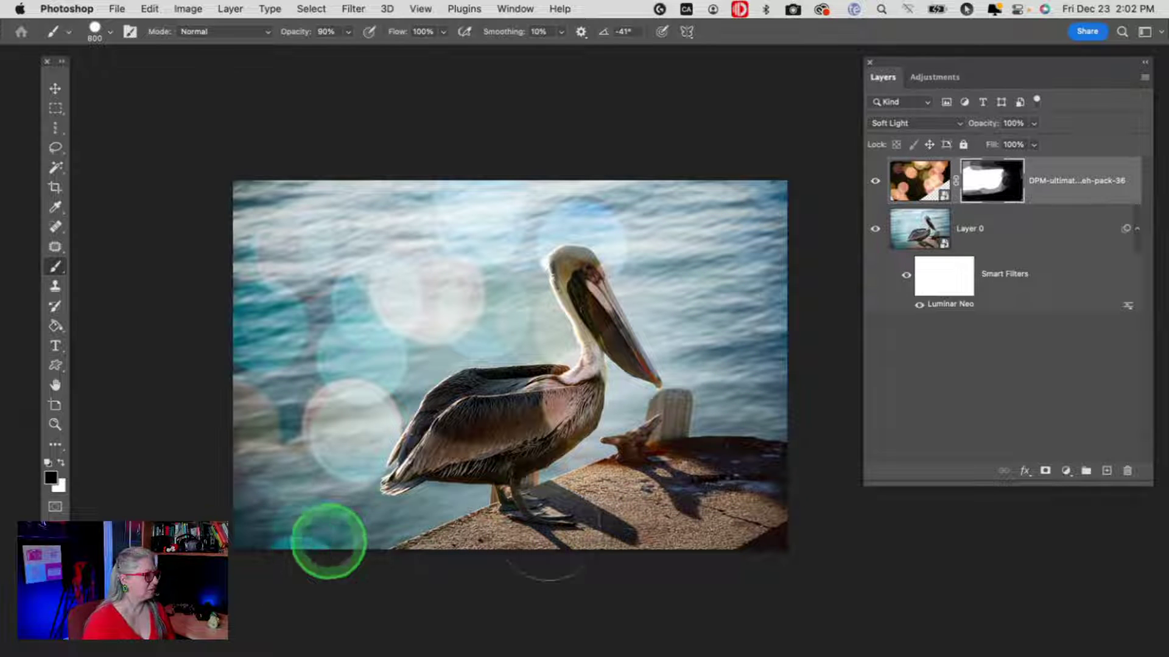
# Compare the photo with and without the bokeh layer, and paint black on its mask over the pelican's body, head and beak.
pyautogui.click(875, 181)
pyautogui.click(875, 181)
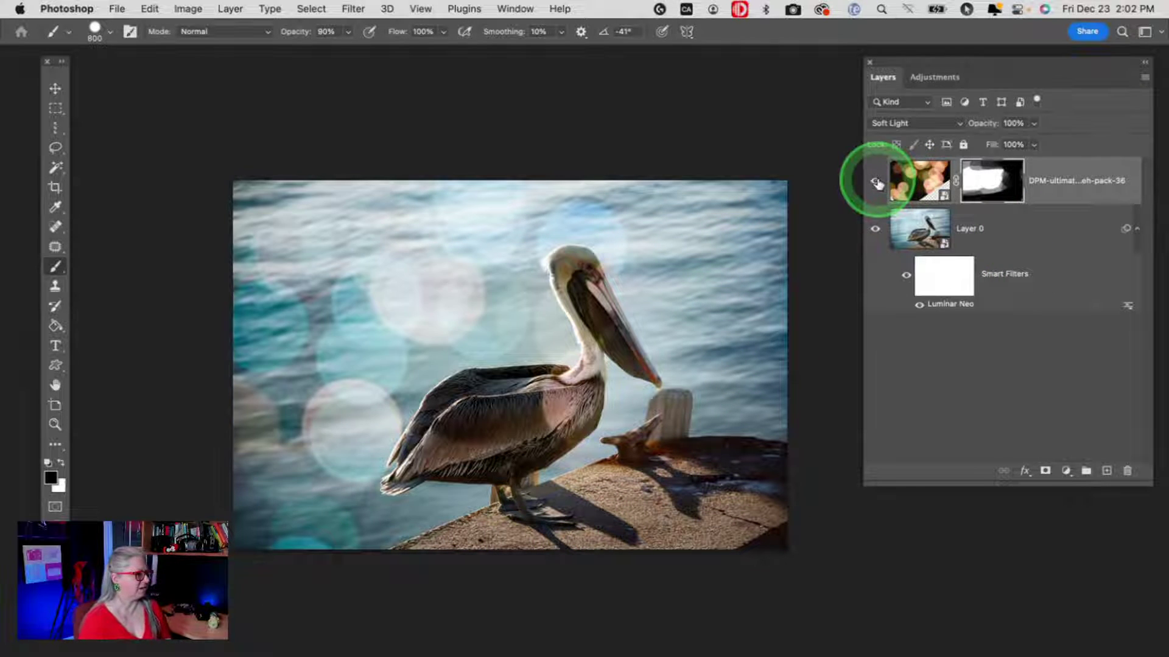
pyautogui.moveTo(613, 391)
pyautogui.mouseDown()
pyautogui.moveTo(475, 428)
pyautogui.moveTo(644, 391)
pyautogui.moveTo(555, 428)
pyautogui.moveTo(623, 340)
pyautogui.moveTo(594, 296)
pyautogui.moveTo(615, 325)
pyautogui.mouseUp()
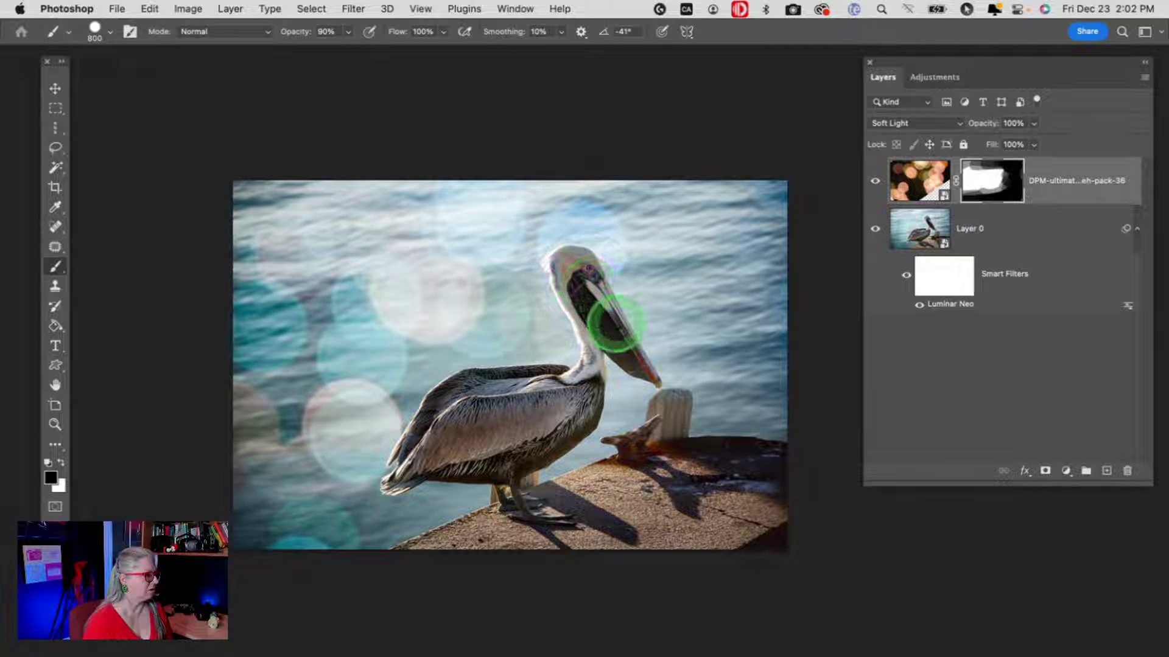
# Toggle the masked bokeh layer's visibility repeatedly to compare the pelican photo before and after, leaving the layer shown.
pyautogui.click(875, 182)
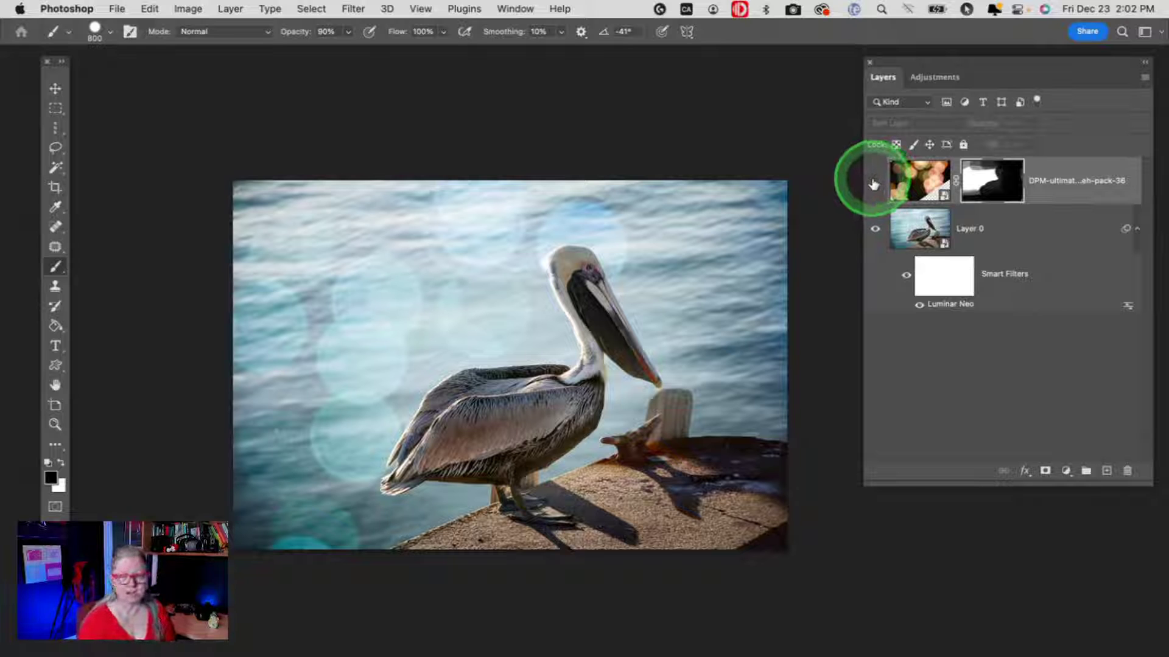
pyautogui.click(875, 183)
pyautogui.click(875, 183)
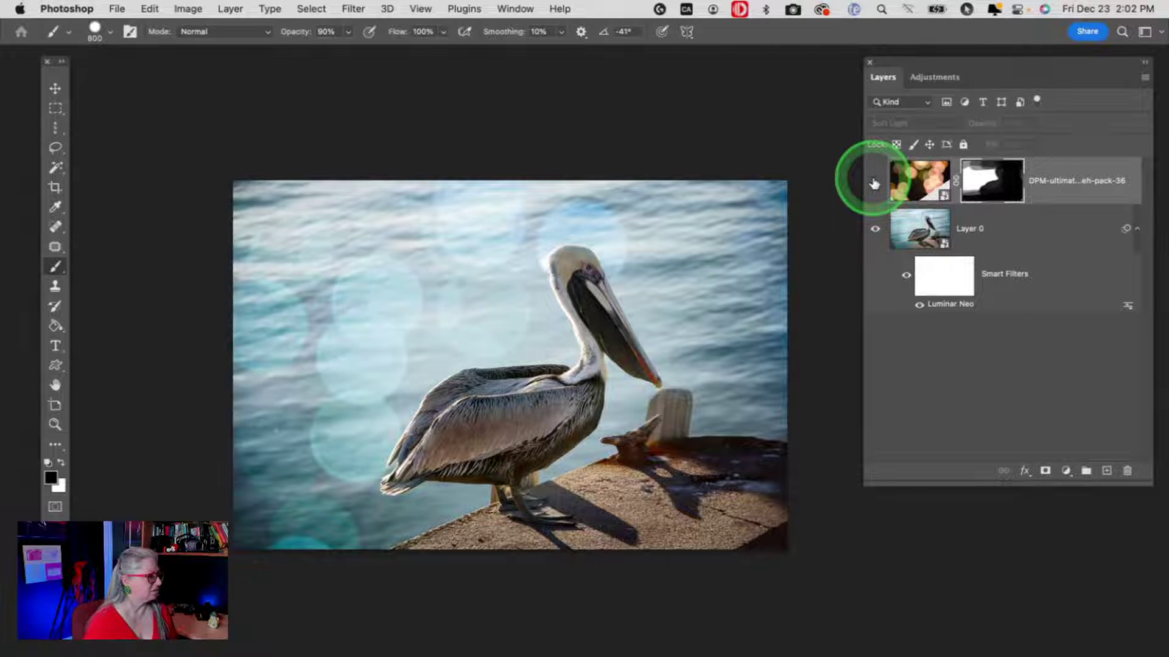
pyautogui.click(875, 182)
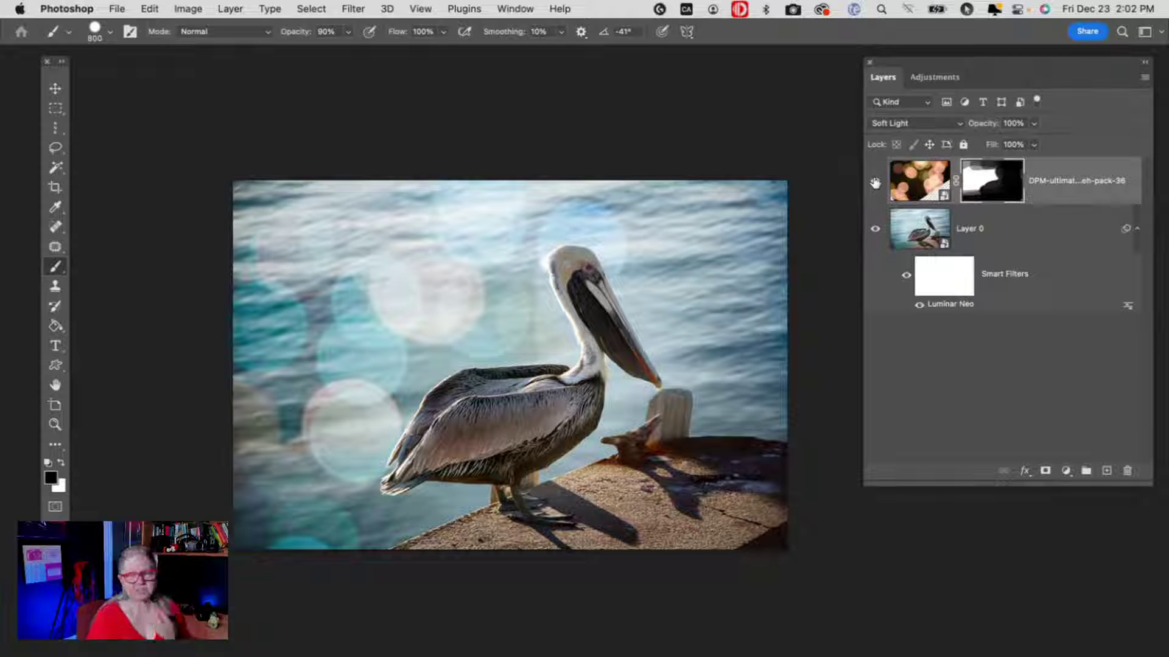
pyautogui.click(875, 183)
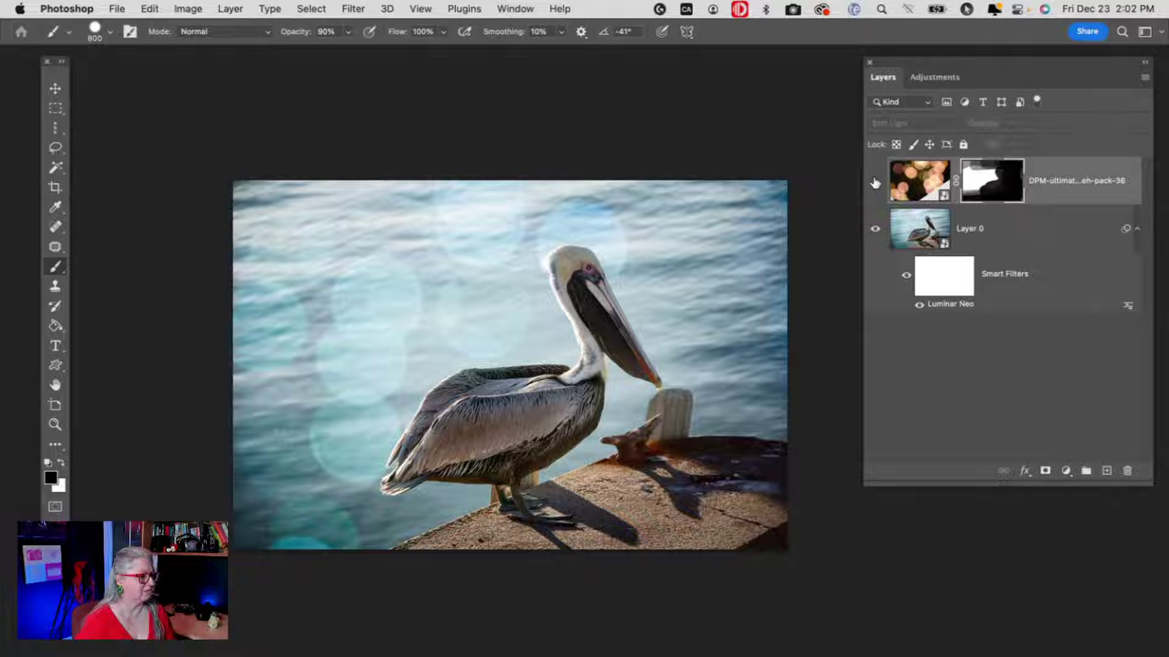
pyautogui.click(874, 183)
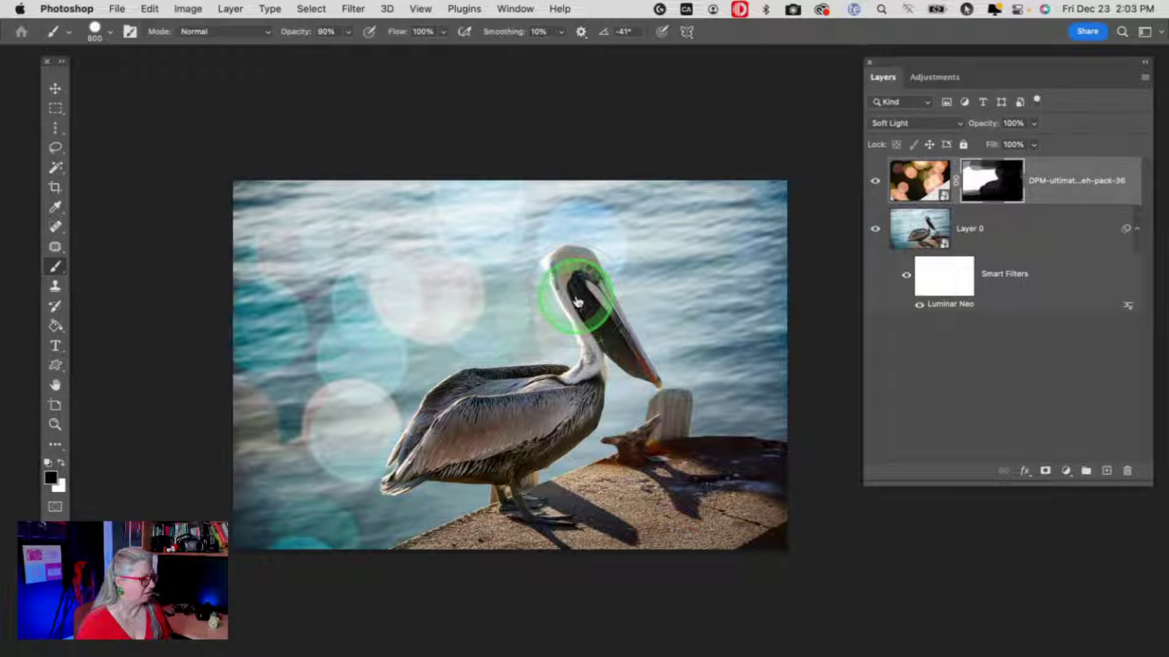
# Return to Lightroom Classic and show the edited pelican photo, RV-05000-Edit-2.psd, in the Library grid.
pyautogui.press('Tab')
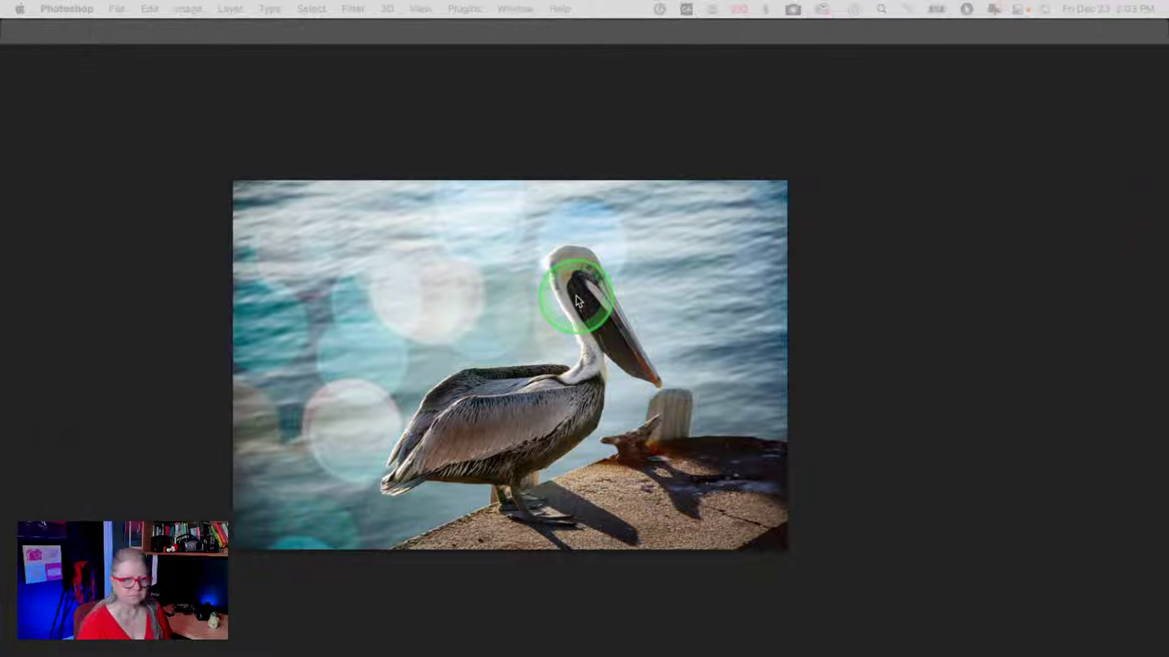
pyautogui.press('super+Tab')
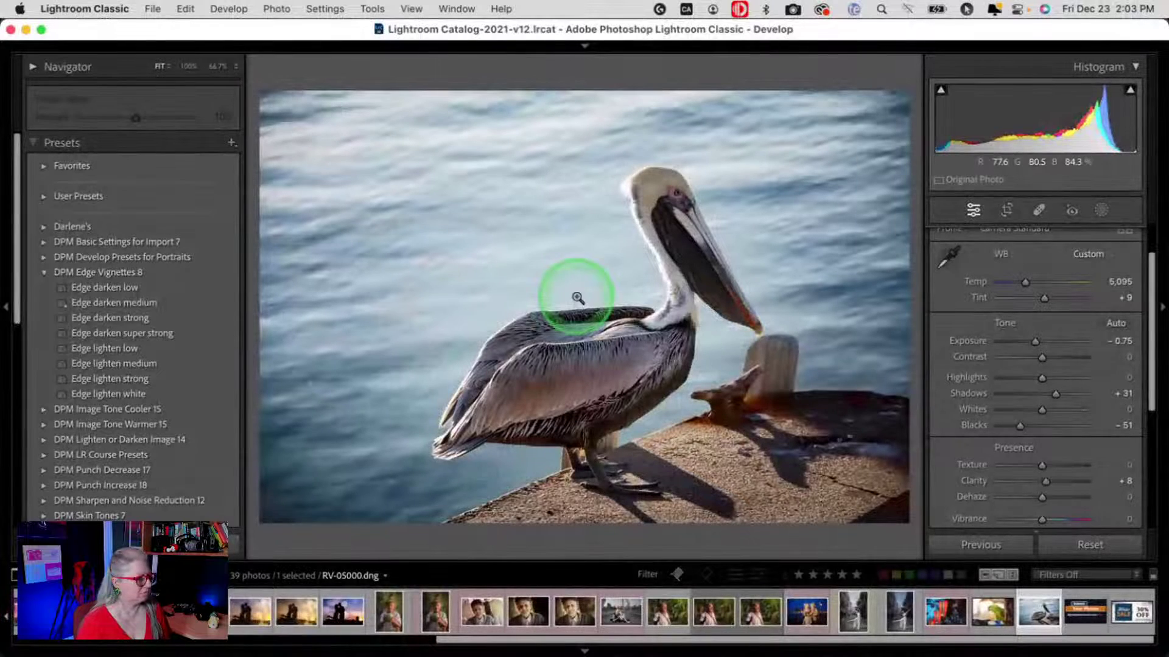
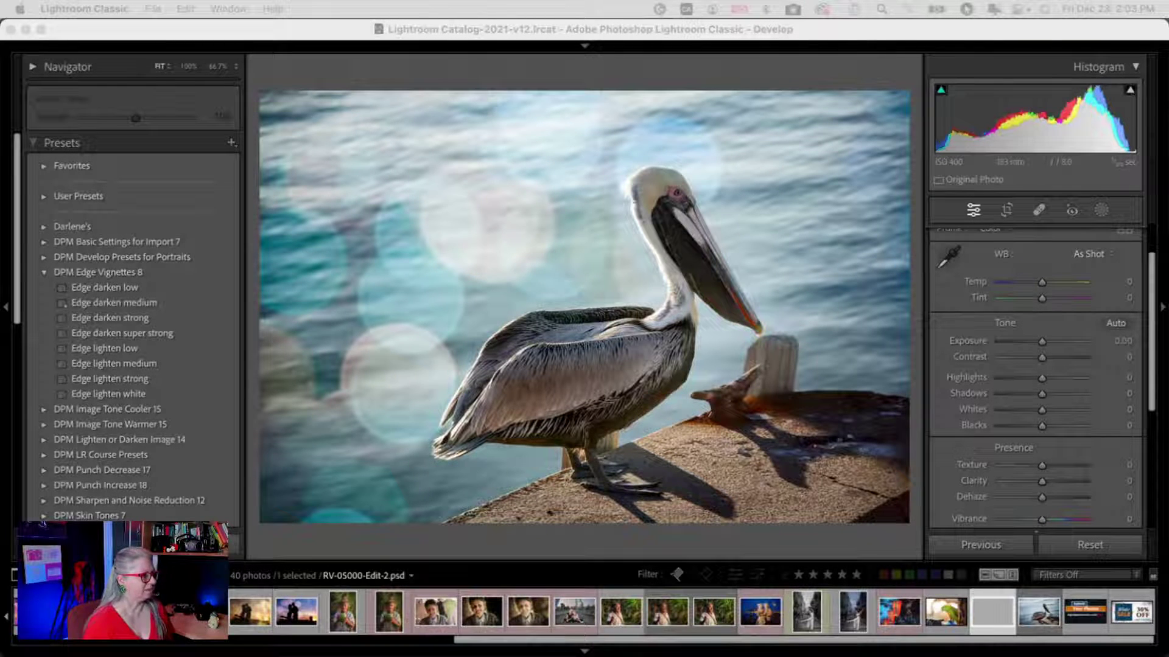
pyautogui.click(569, 71)
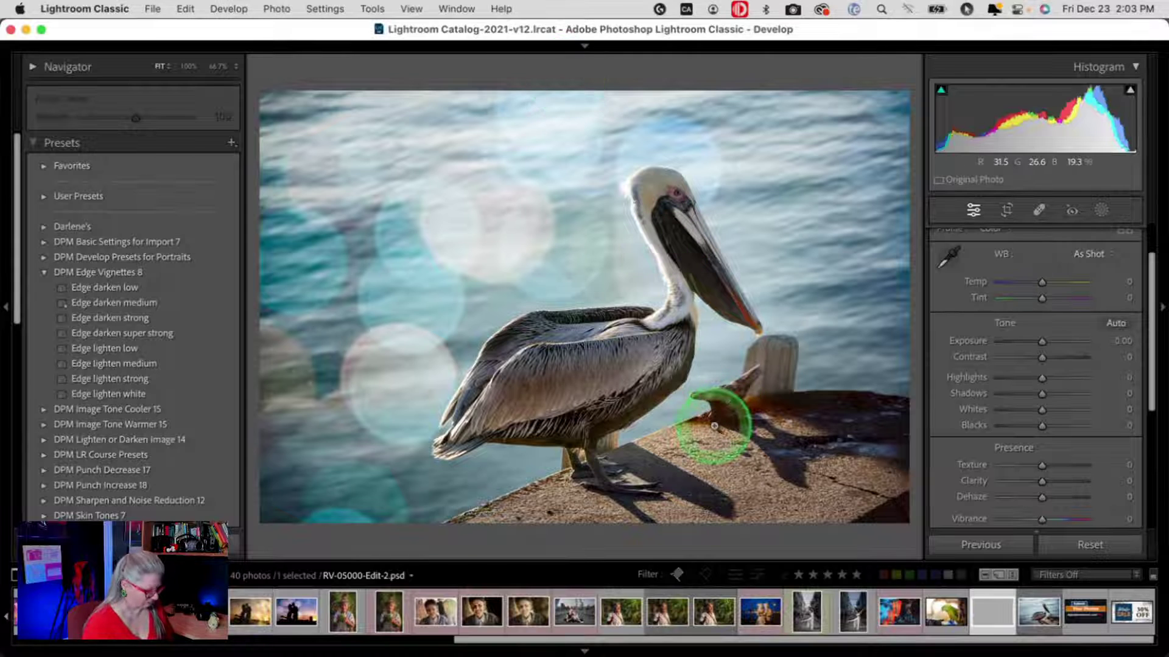
pyautogui.press('g')
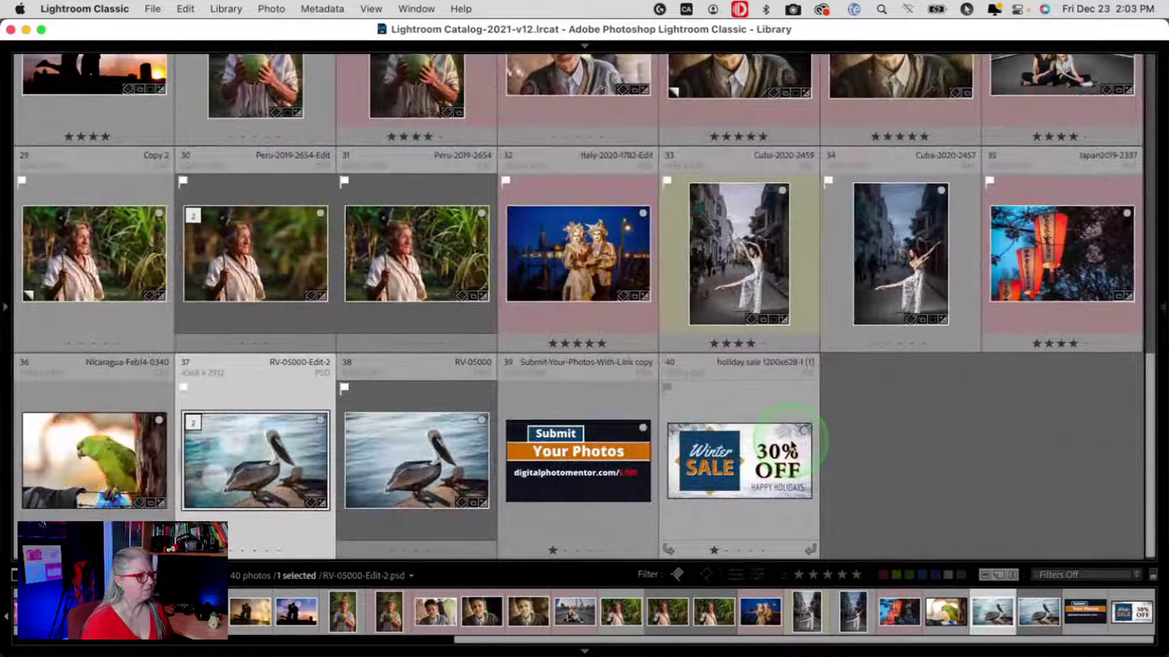
# Send the lantern photo Japan2019-2337 to Luminar Neo as a 16-bit Adobe RGB TIFF copy with Lightroom adjustments.
pyautogui.moveTo(792, 447)
pyautogui.mouseDown()
pyautogui.moveTo(918, 465)
pyautogui.moveTo(1046, 275)
pyautogui.mouseUp()
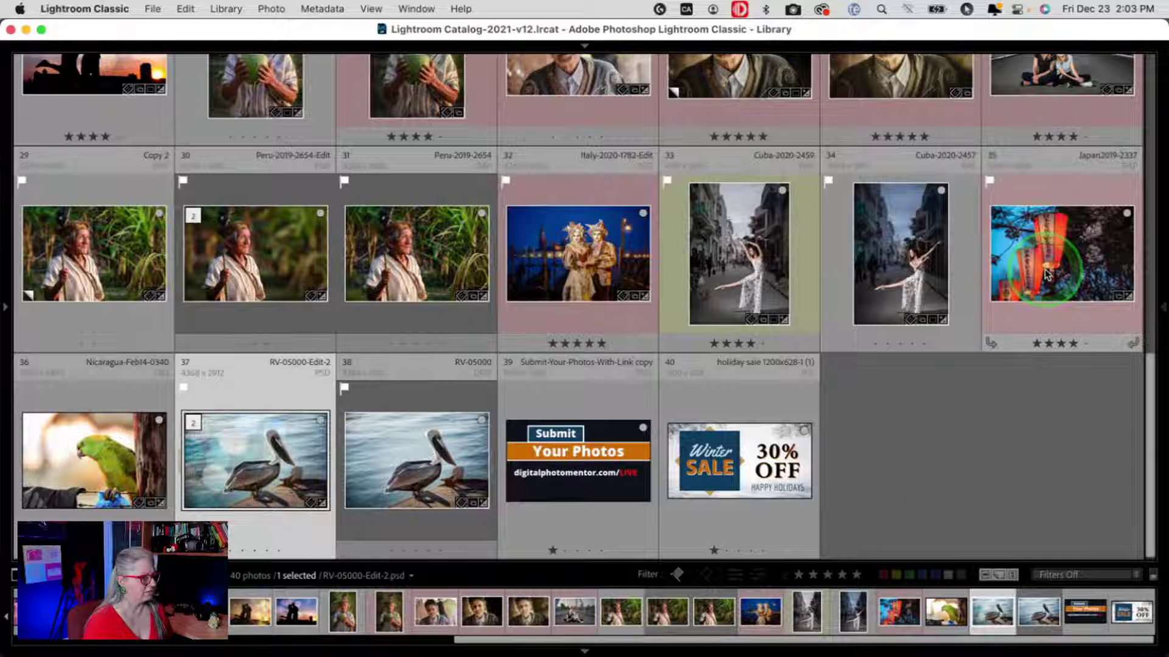
pyautogui.doubleClick(1012, 338)
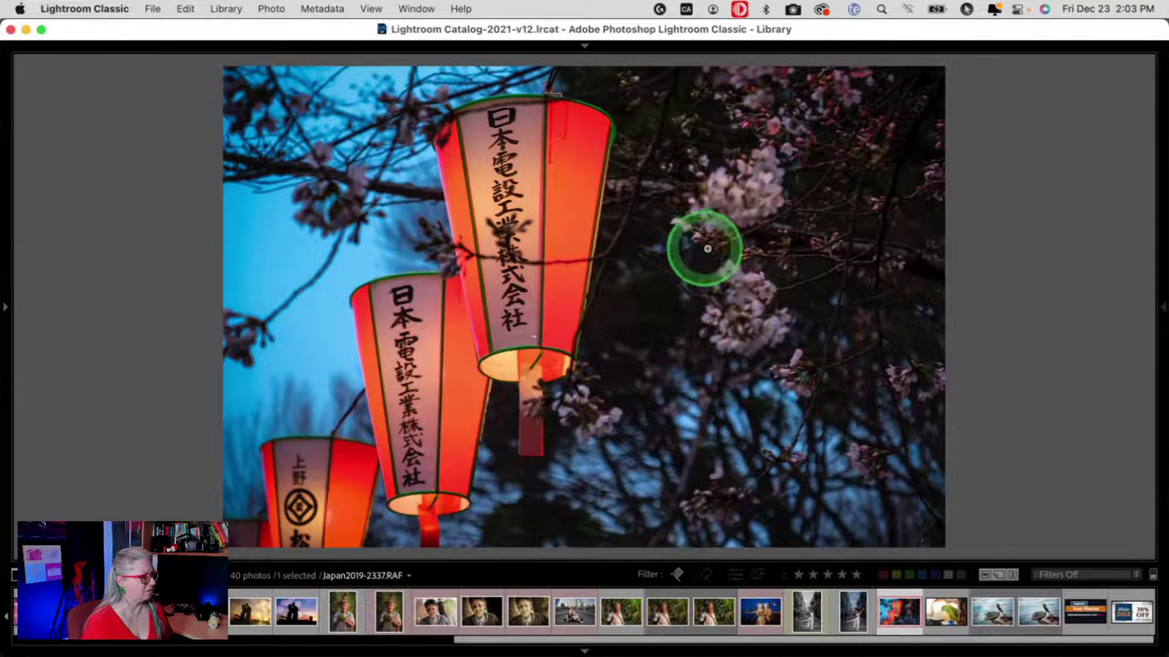
pyautogui.rightClick(708, 215)
pyautogui.moveTo(706, 221)
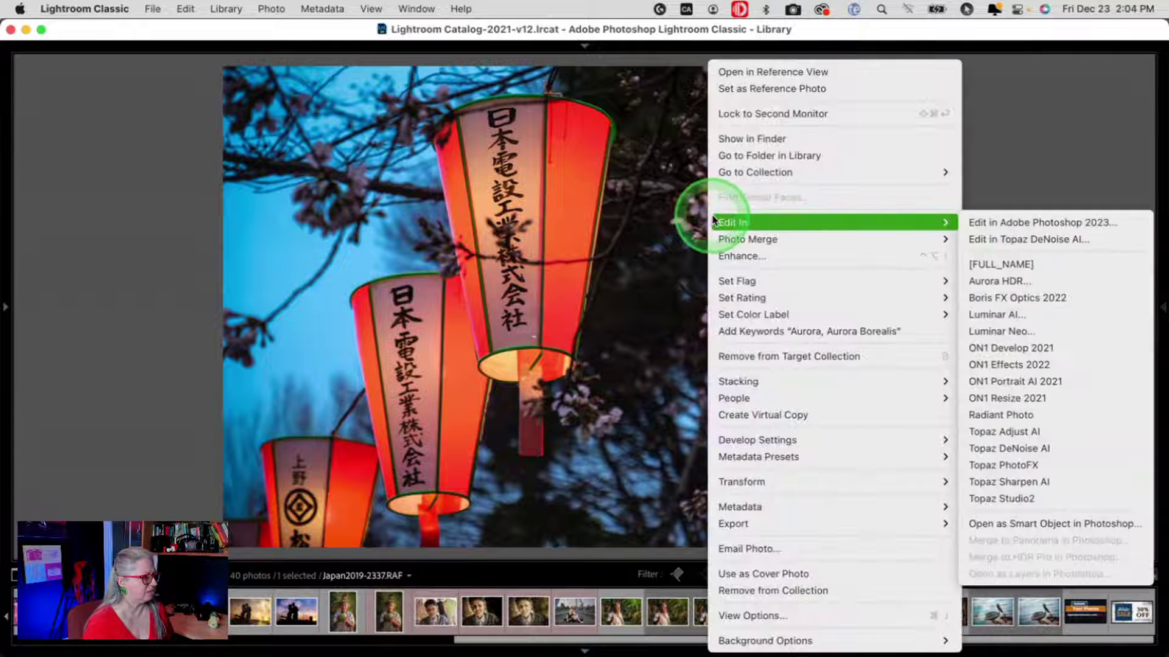
pyautogui.click(993, 331)
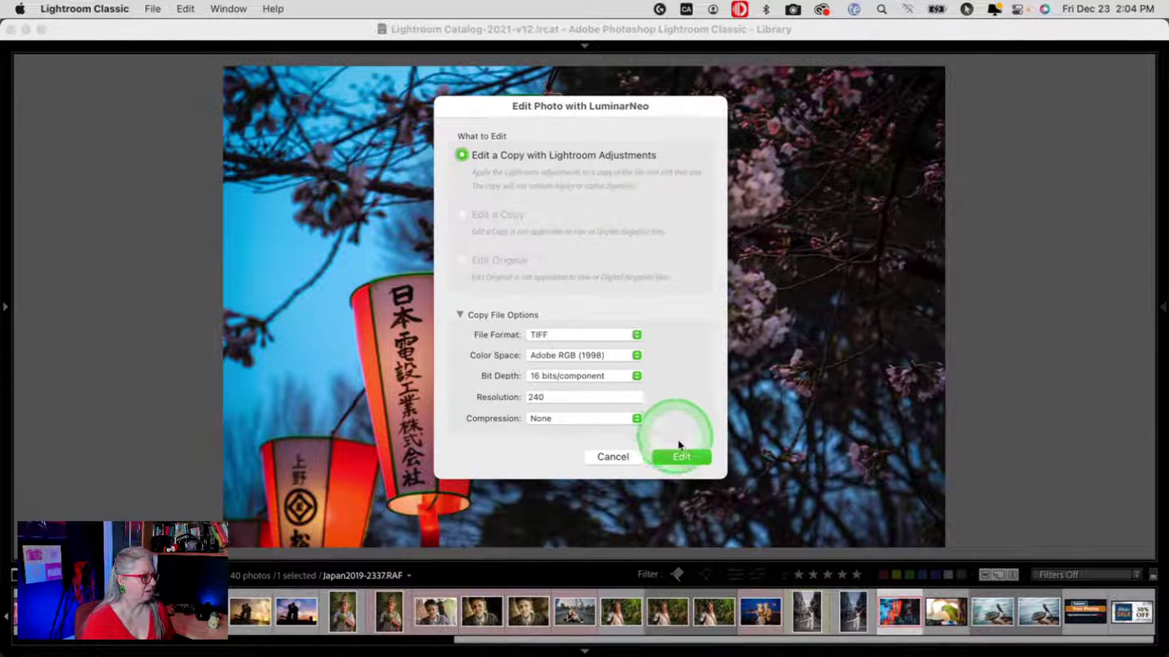
pyautogui.click(681, 457)
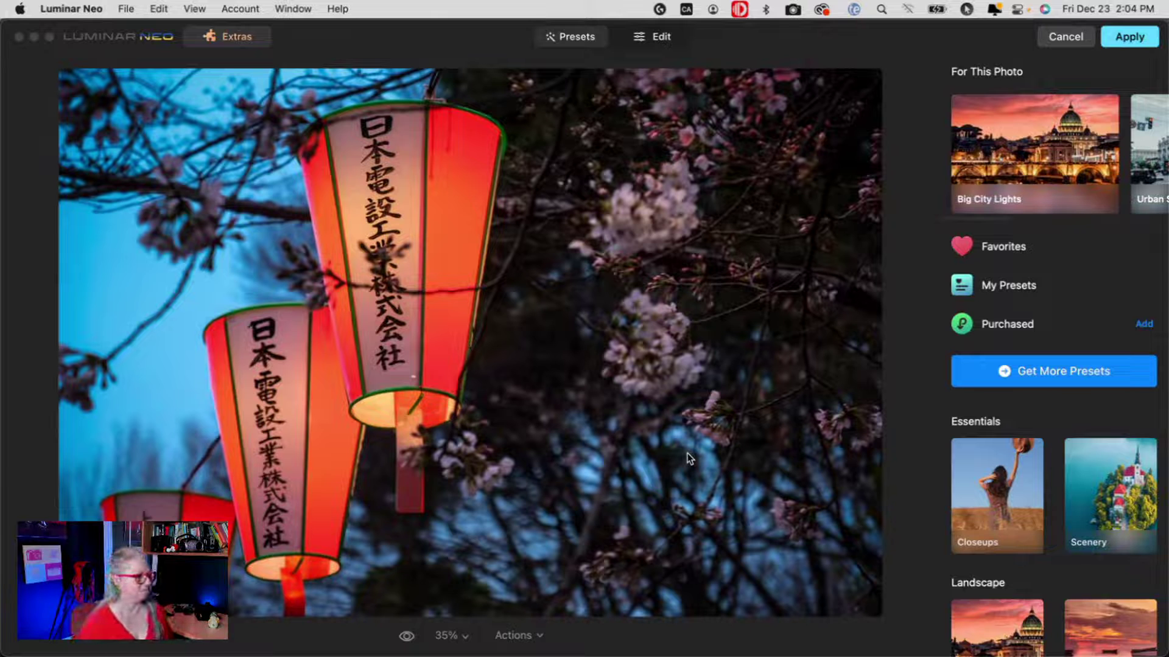
# Switch to the editing tools, start adding a layer, and look through the full My Images collection for overlays.
pyautogui.click(660, 34)
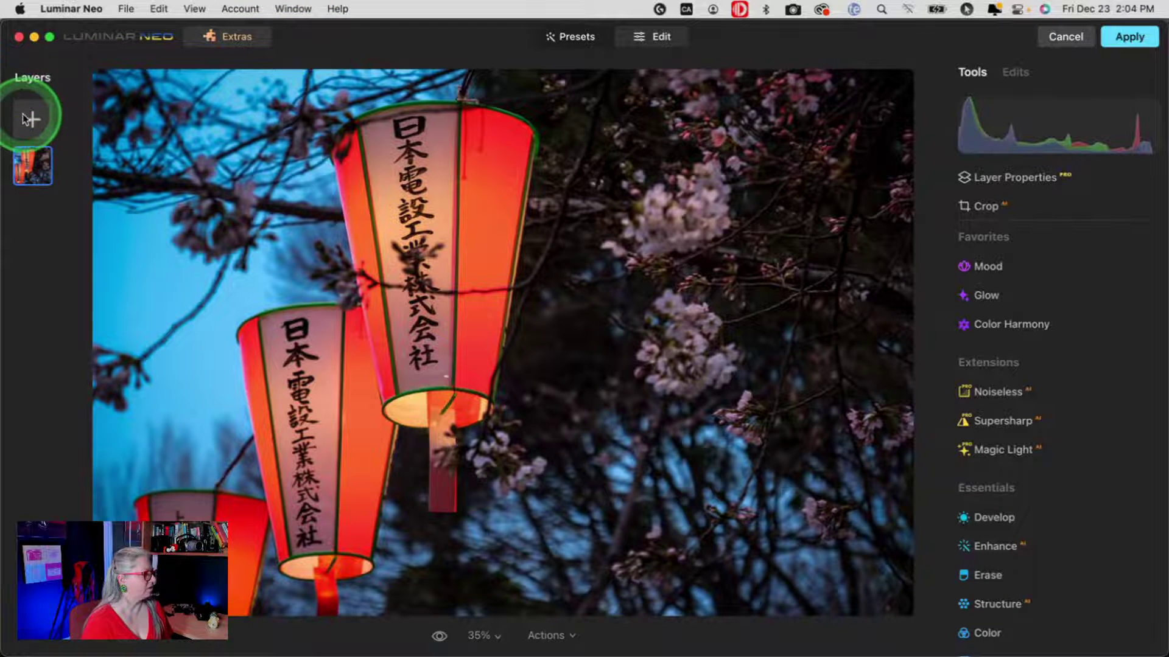
pyautogui.click(31, 117)
pyautogui.click(126, 134)
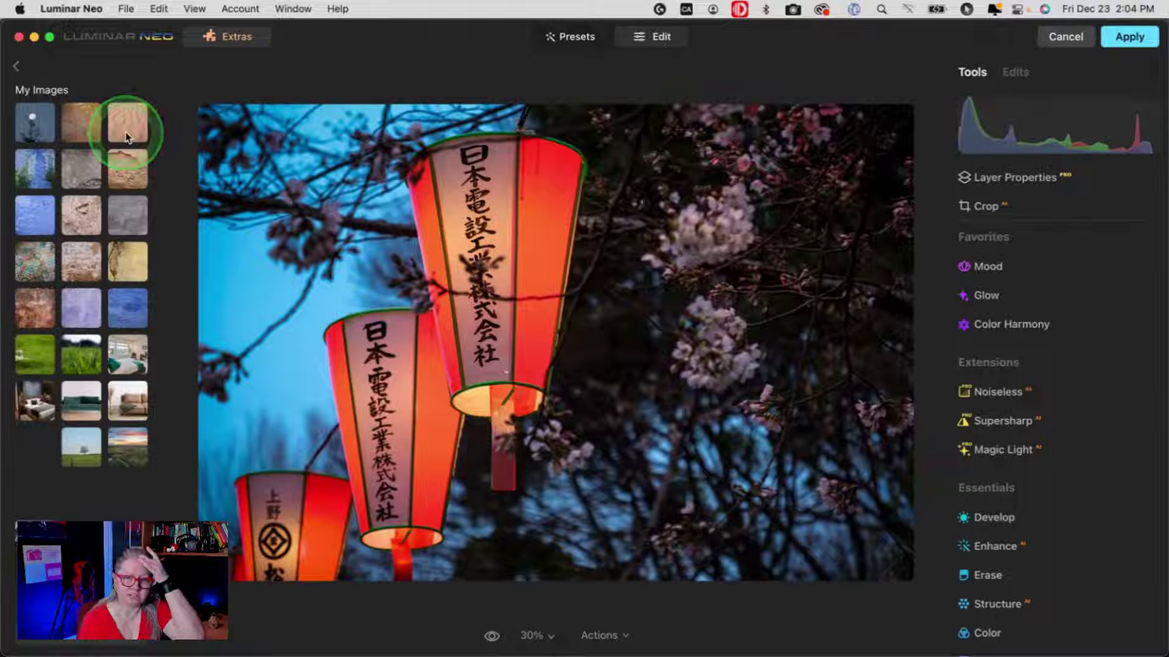
pyautogui.moveTo(125, 133); pyautogui.dragTo(81, 222)
pyautogui.scroll(-8, 81, 222)
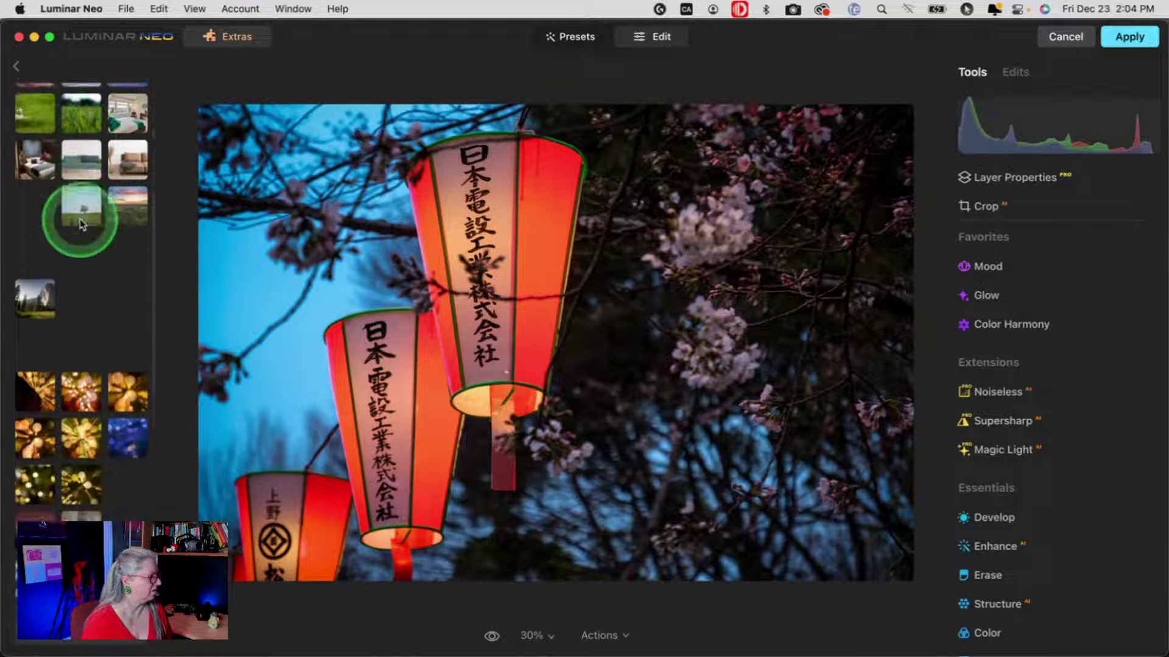
pyautogui.scroll(-10, 81, 223)
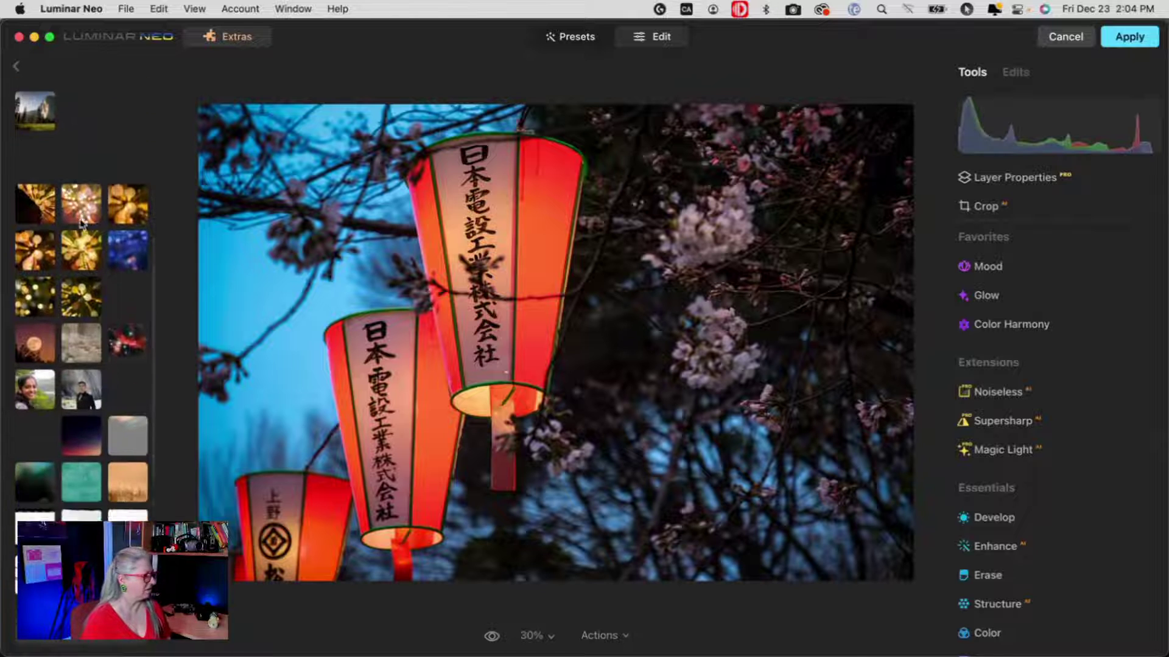
pyautogui.scroll(-1, 81, 224)
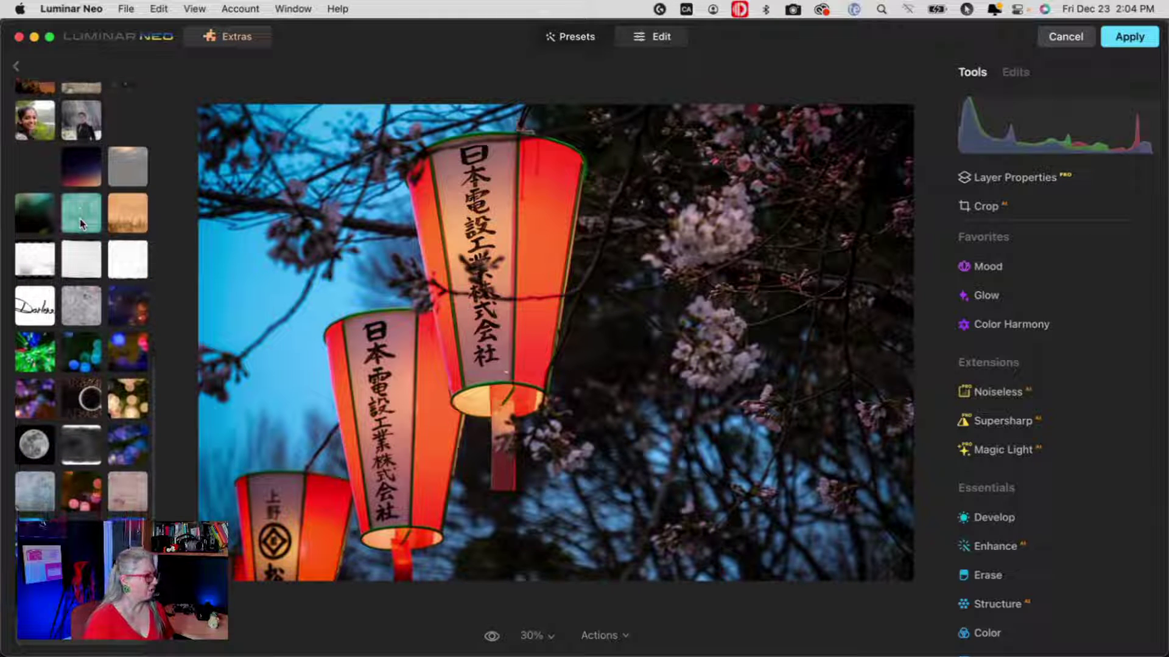
pyautogui.scroll(-3, 81, 224)
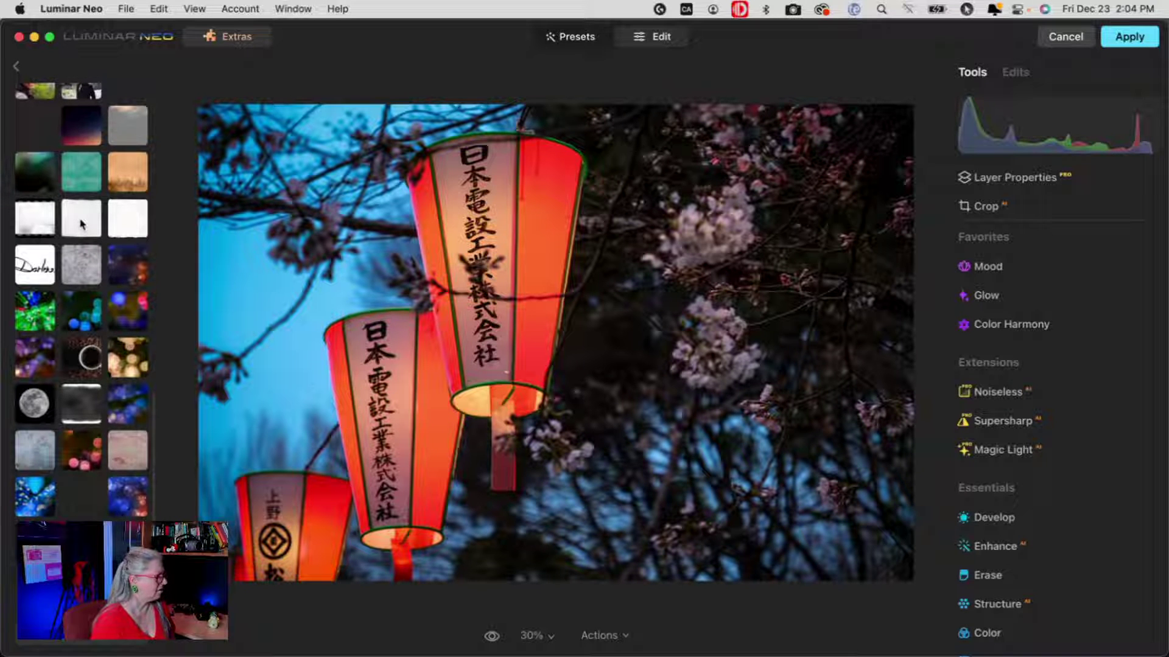
pyautogui.scroll(10, 81, 224)
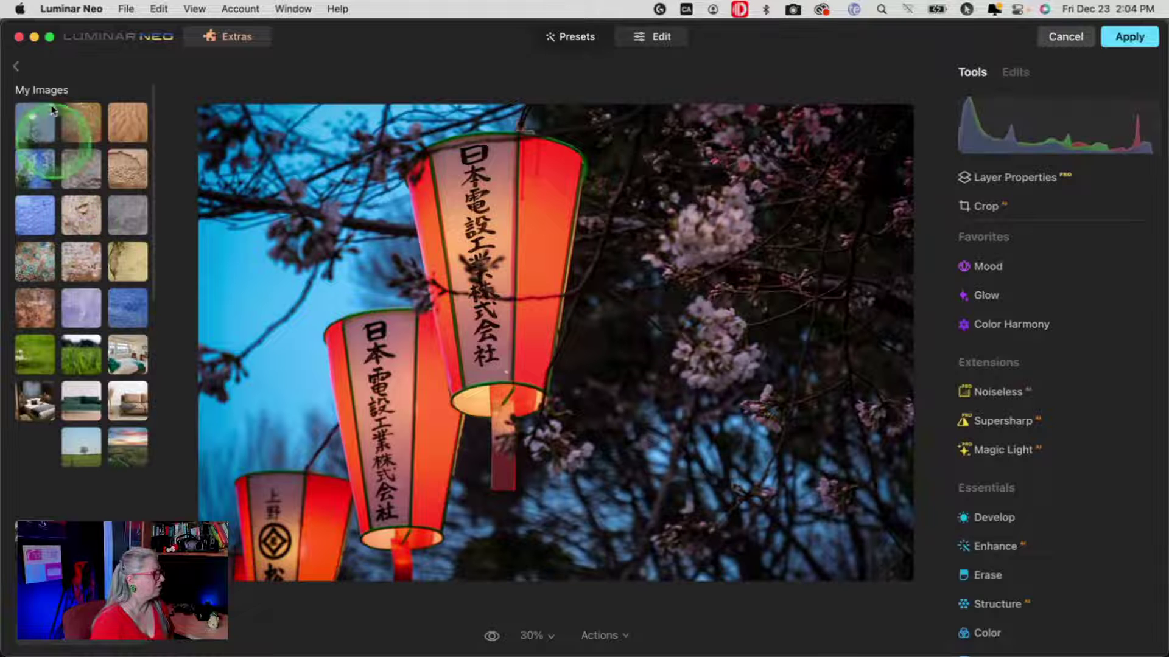
# Start loading an overlay image and browse the 12TB G-DRIVE PRO's Texture packs, Bokeh, DPM bokeh packs to the DPM Ultimate Bokeh folder.
pyautogui.click(15, 67)
pyautogui.click(78, 100)
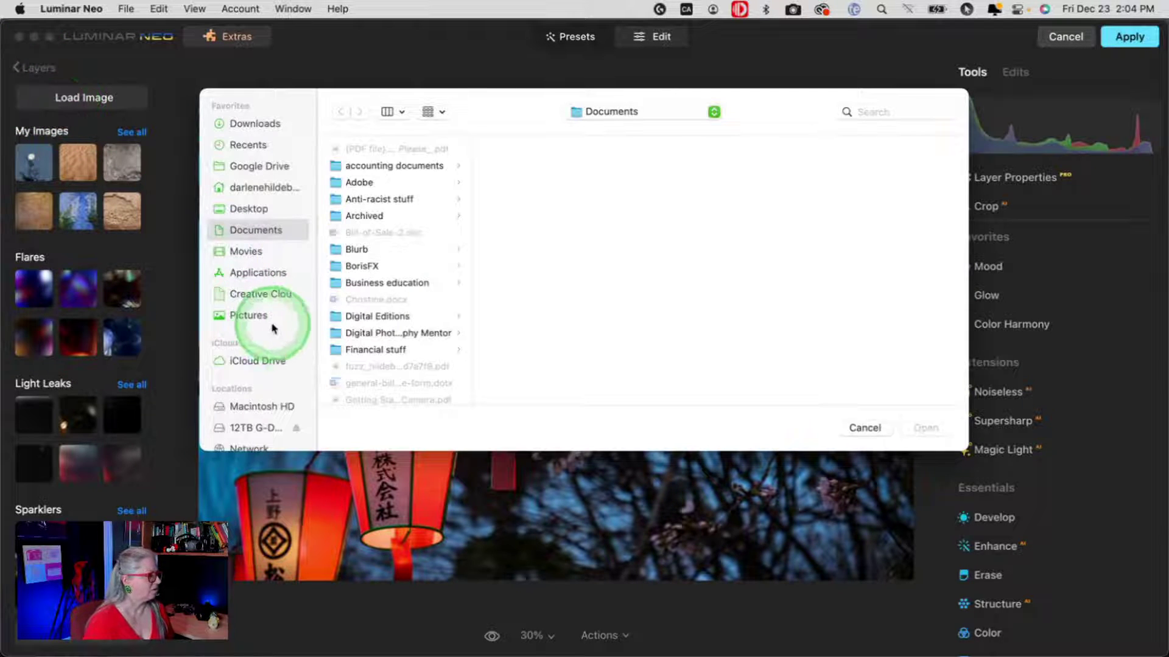
pyautogui.scroll(-2, 243, 384)
pyautogui.click(256, 389)
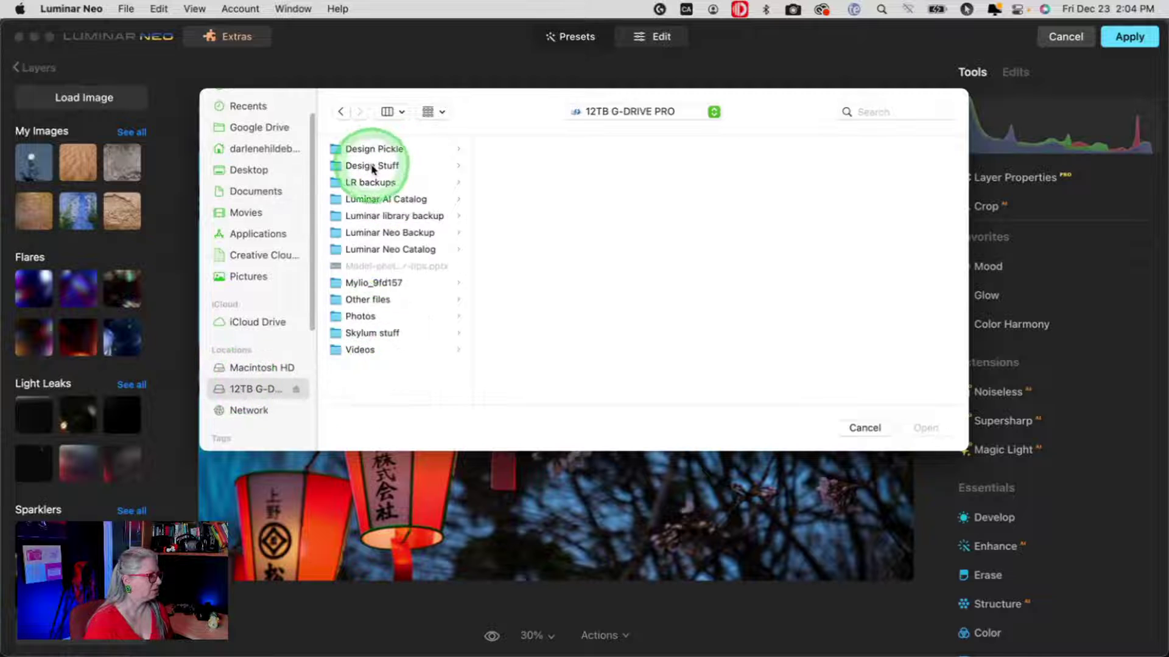
pyautogui.click(360, 316)
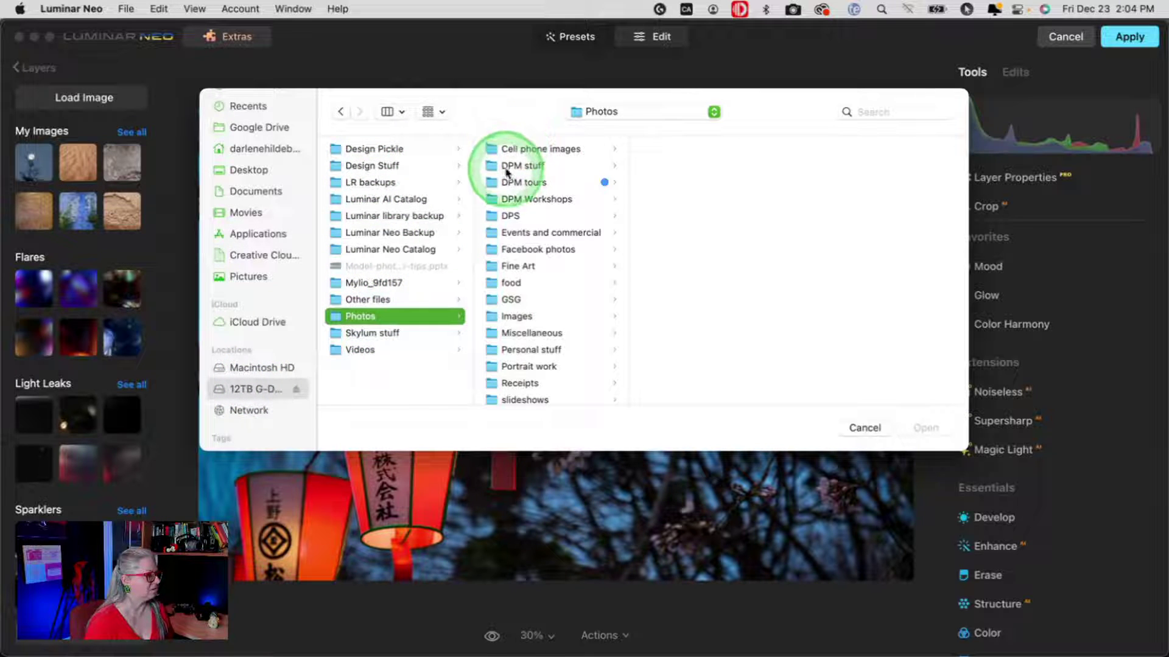
pyautogui.click(524, 165)
pyautogui.scroll(-8, 726, 274)
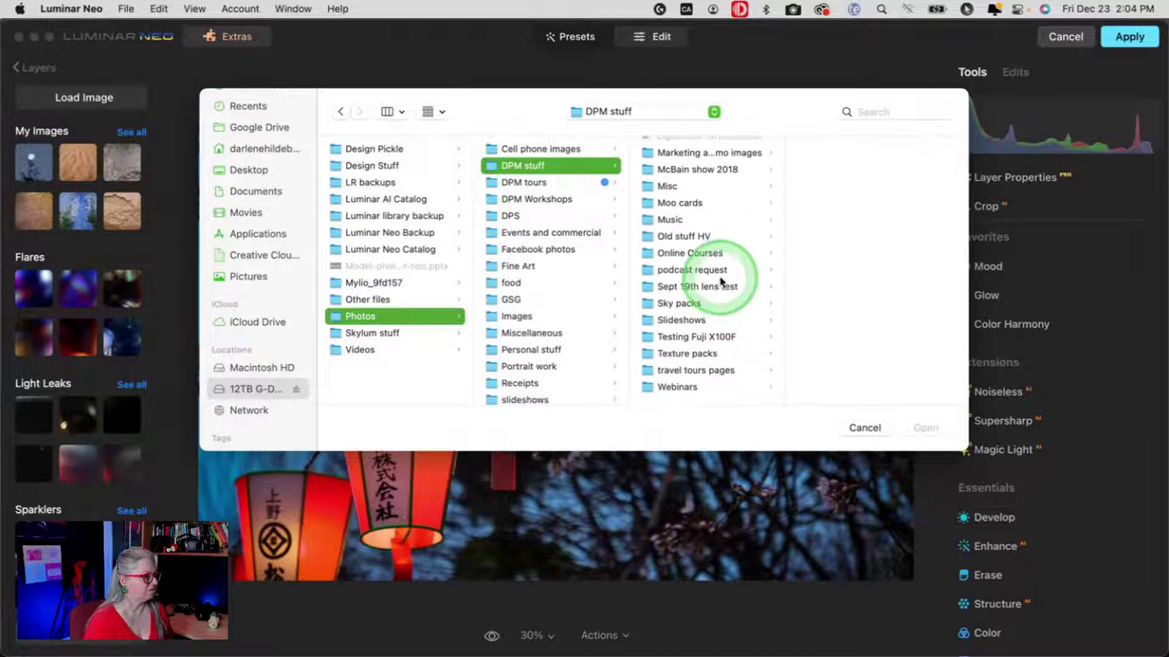
pyautogui.click(677, 355)
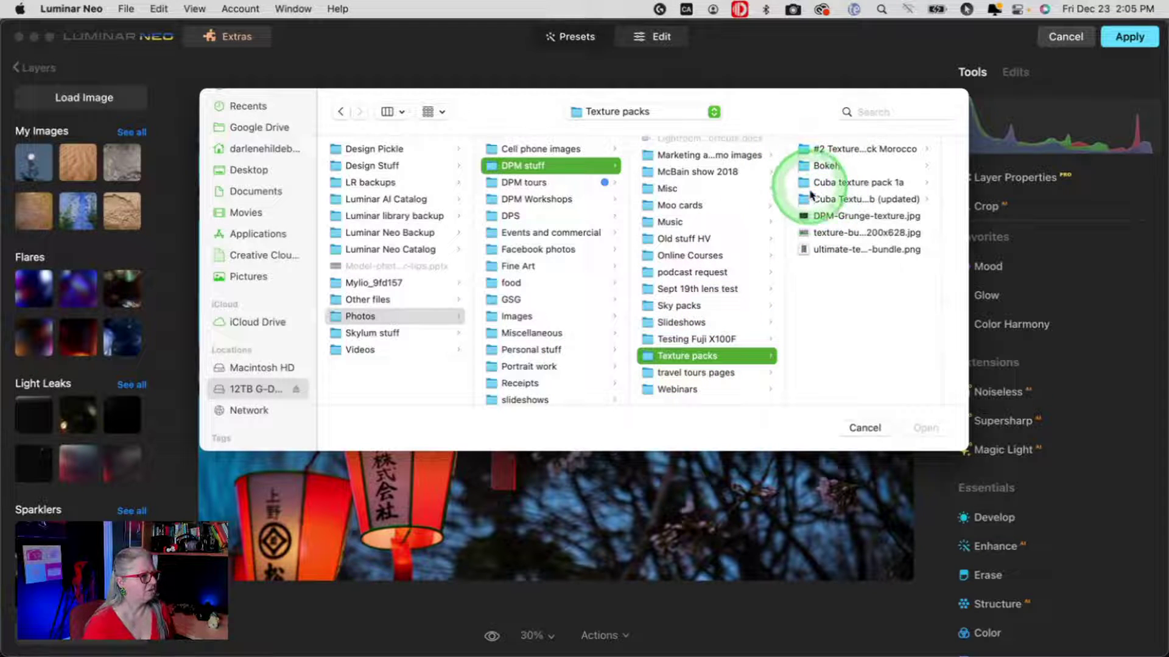
pyautogui.click(819, 166)
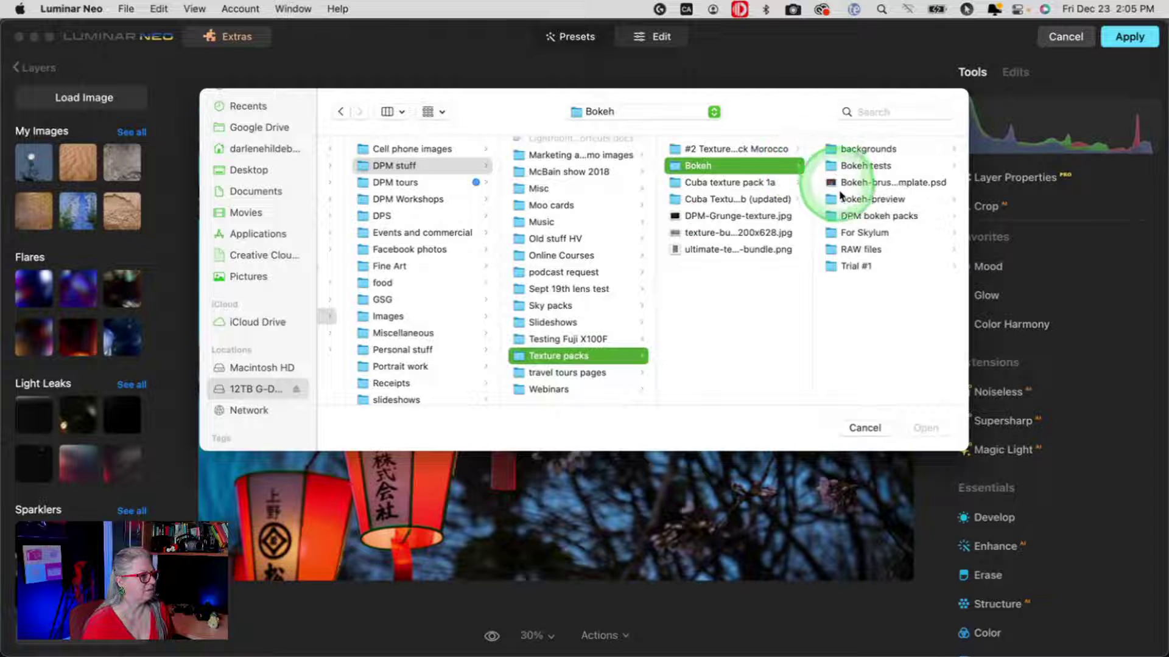
pyautogui.click(840, 216)
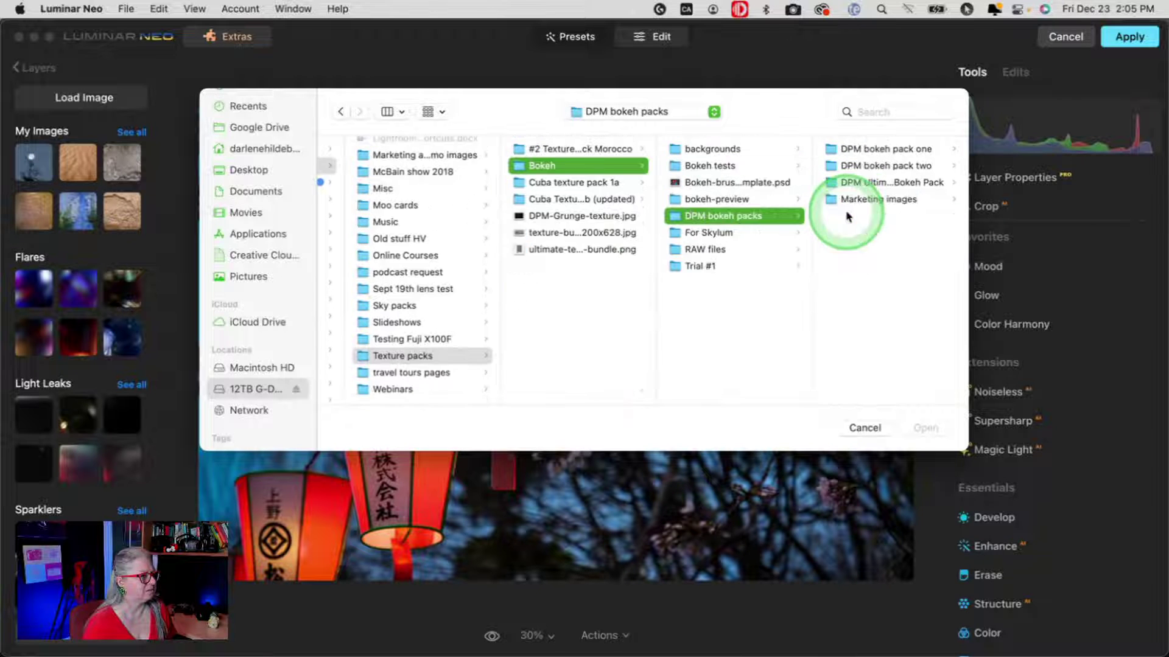
pyautogui.click(853, 182)
pyautogui.click(851, 148)
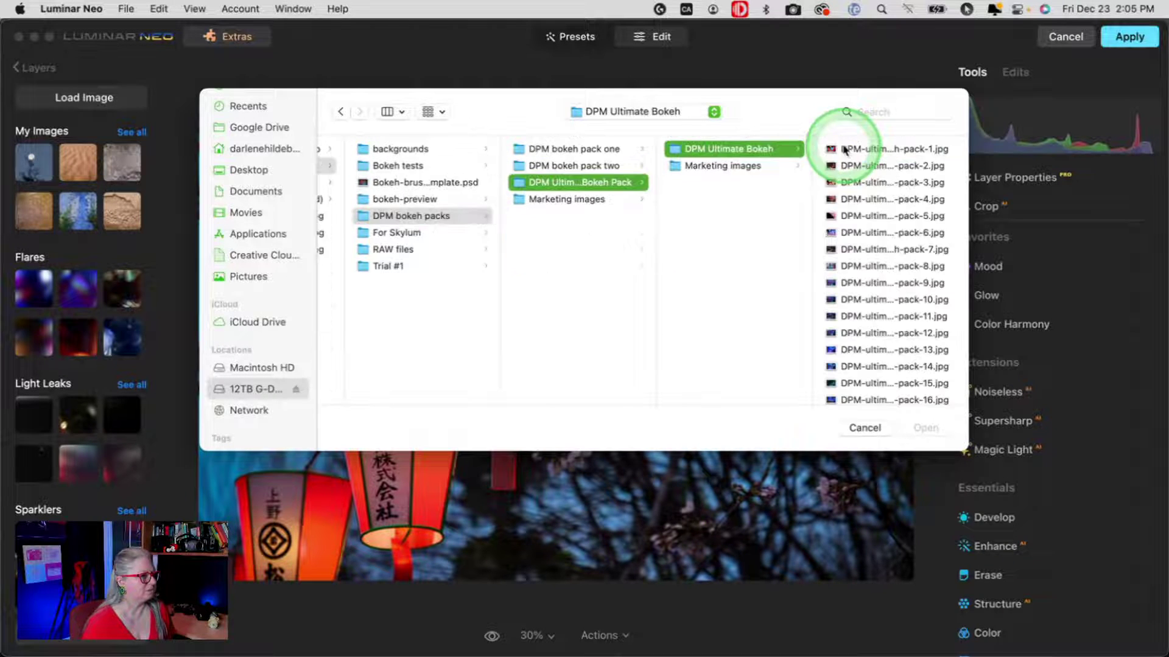
# Preview the DPM Ultimate Bokeh images one after another, from pack-1 through pack-26, to compare their colours.
pyautogui.click(851, 149)
pyautogui.press('Down')
pyautogui.press('Down')
pyautogui.press('Down')
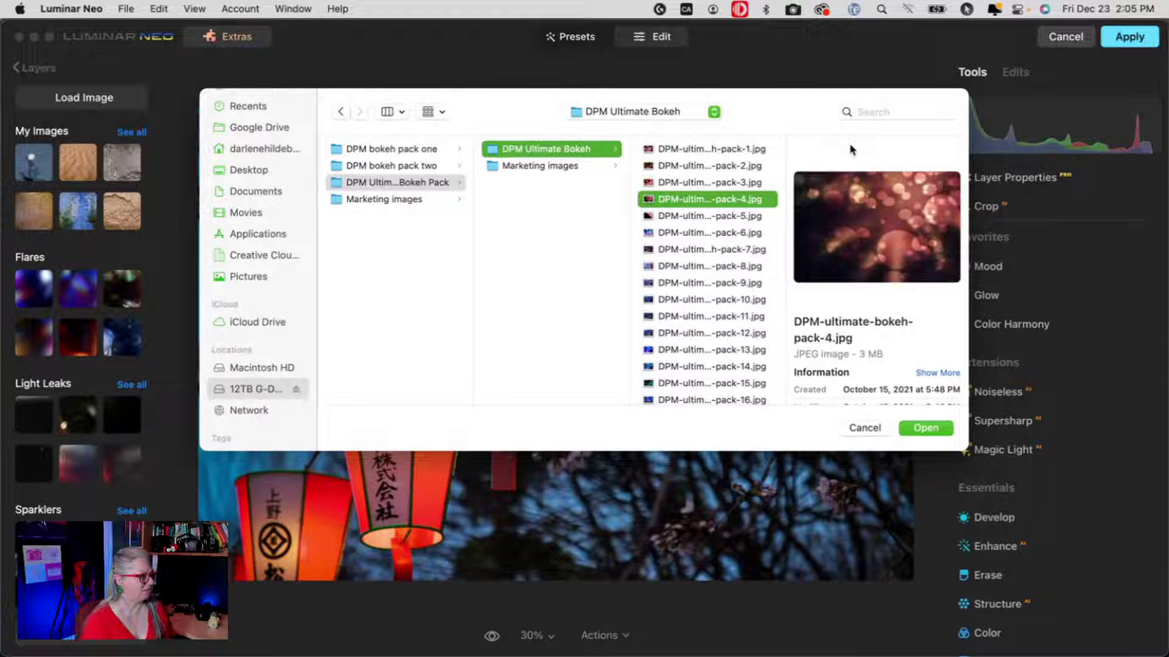
pyautogui.press('Down')
pyautogui.press('Down')
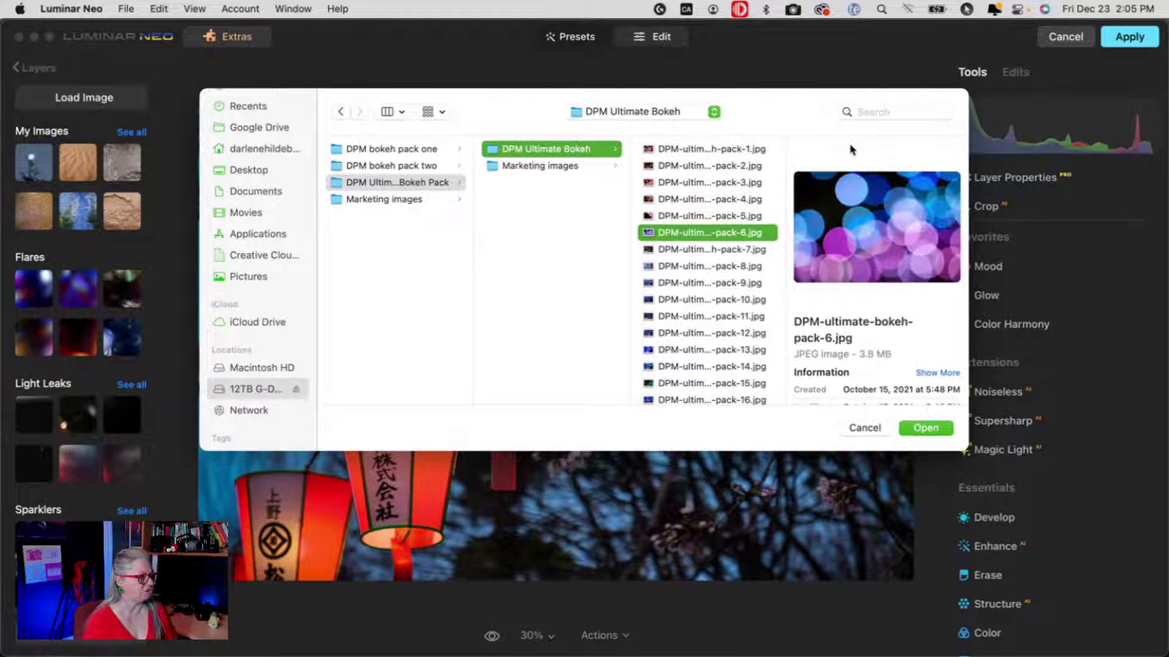
pyautogui.press('Down')
pyautogui.press('Down')
pyautogui.press('Down')
pyautogui.press('Down')
pyautogui.press('Down')
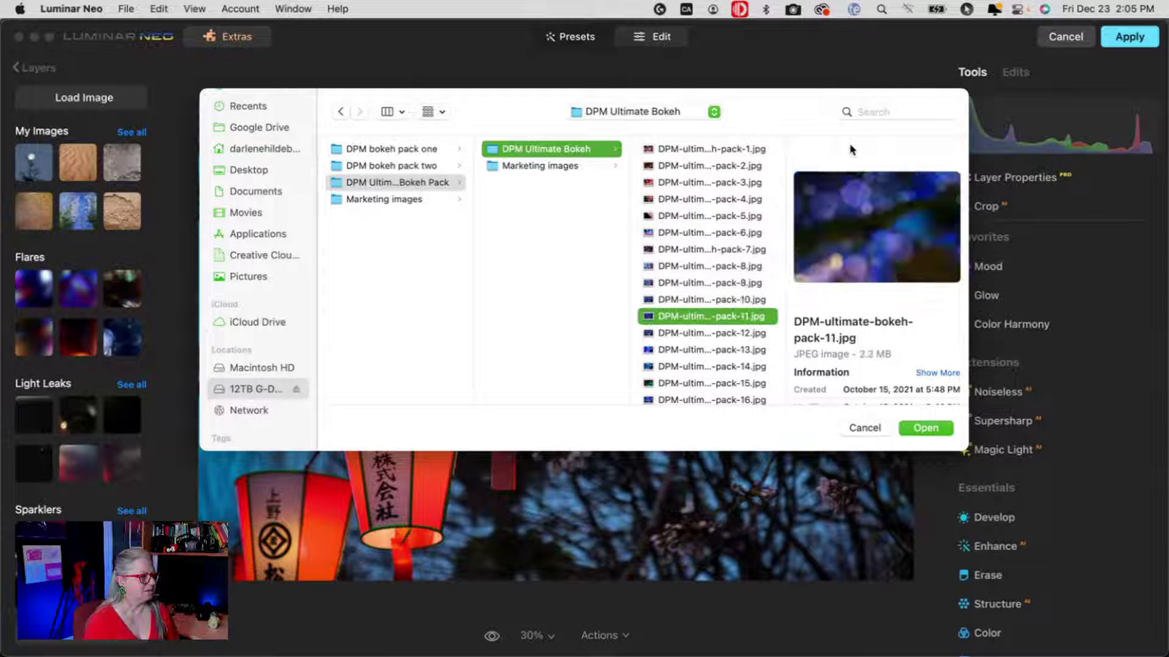
pyautogui.press('Down')
pyautogui.press('Down')
pyautogui.press('Down')
pyautogui.press('Down')
pyautogui.press('Down')
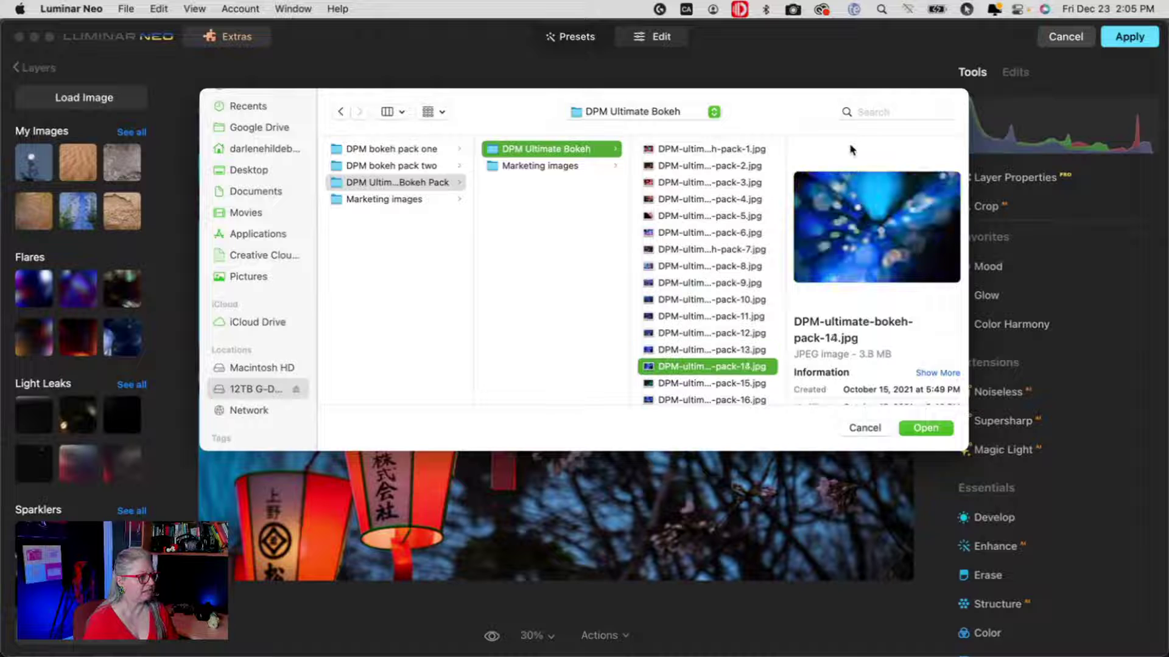
pyautogui.press('Down')
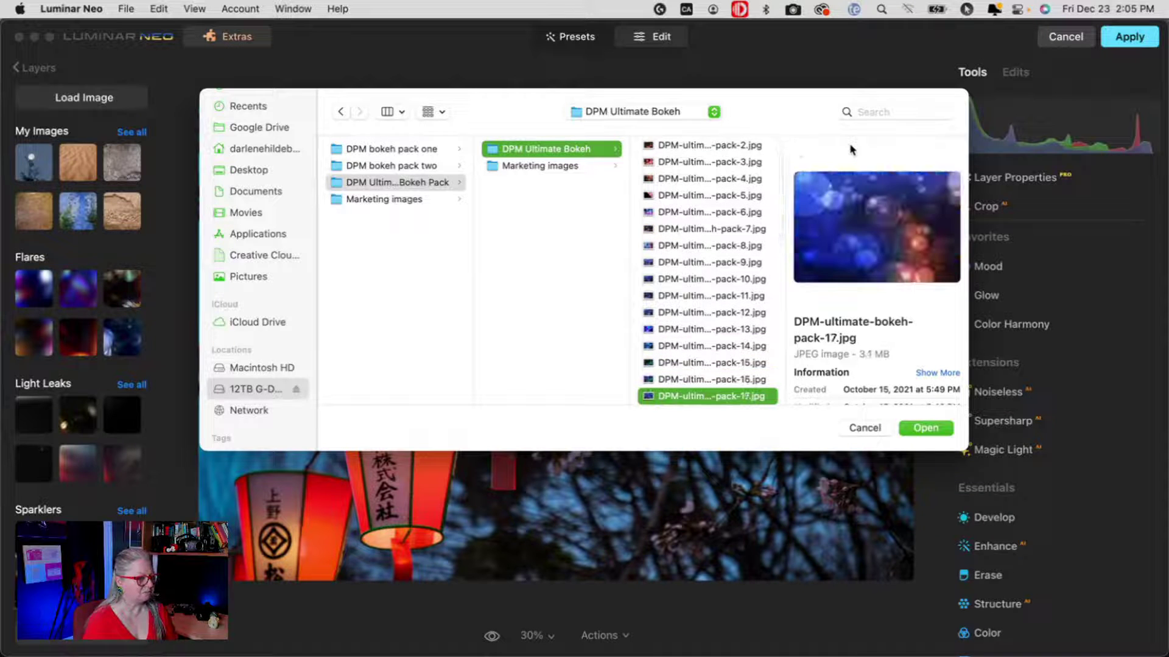
pyautogui.press('Down')
pyautogui.press('Up')
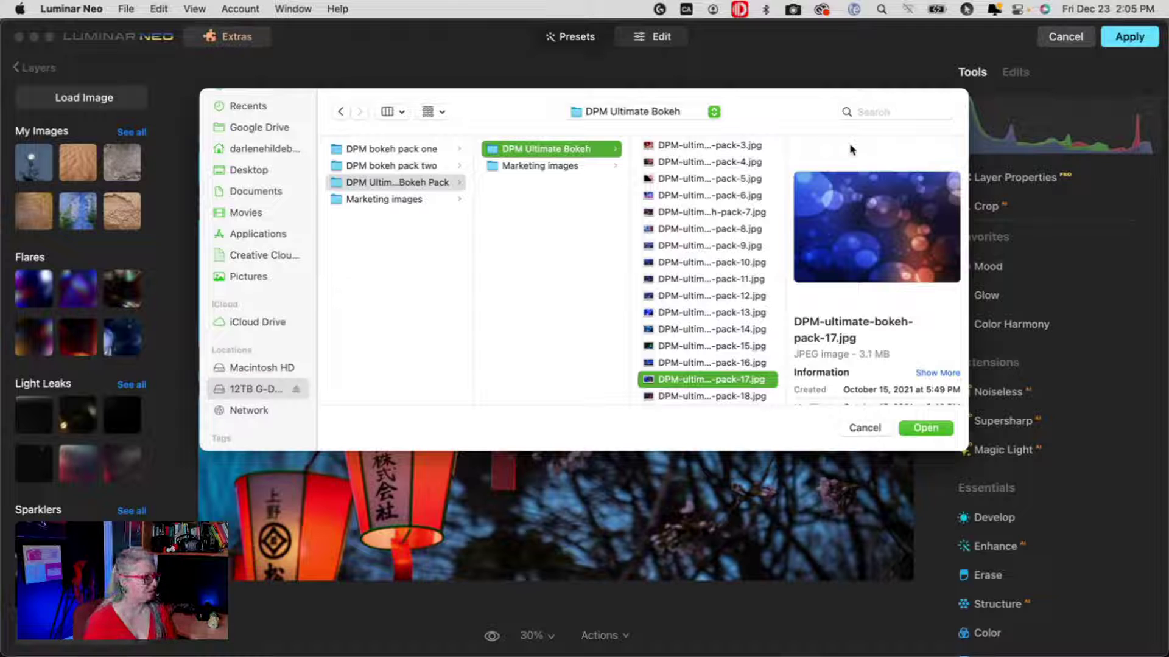
pyautogui.press('Down')
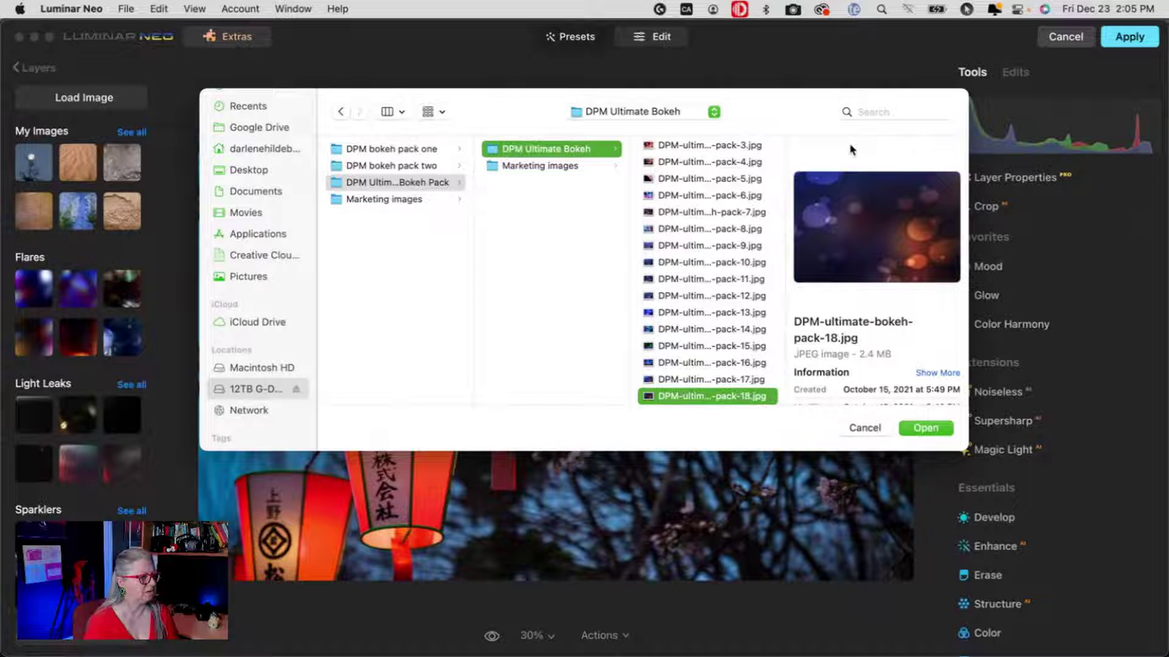
pyautogui.press('Down')
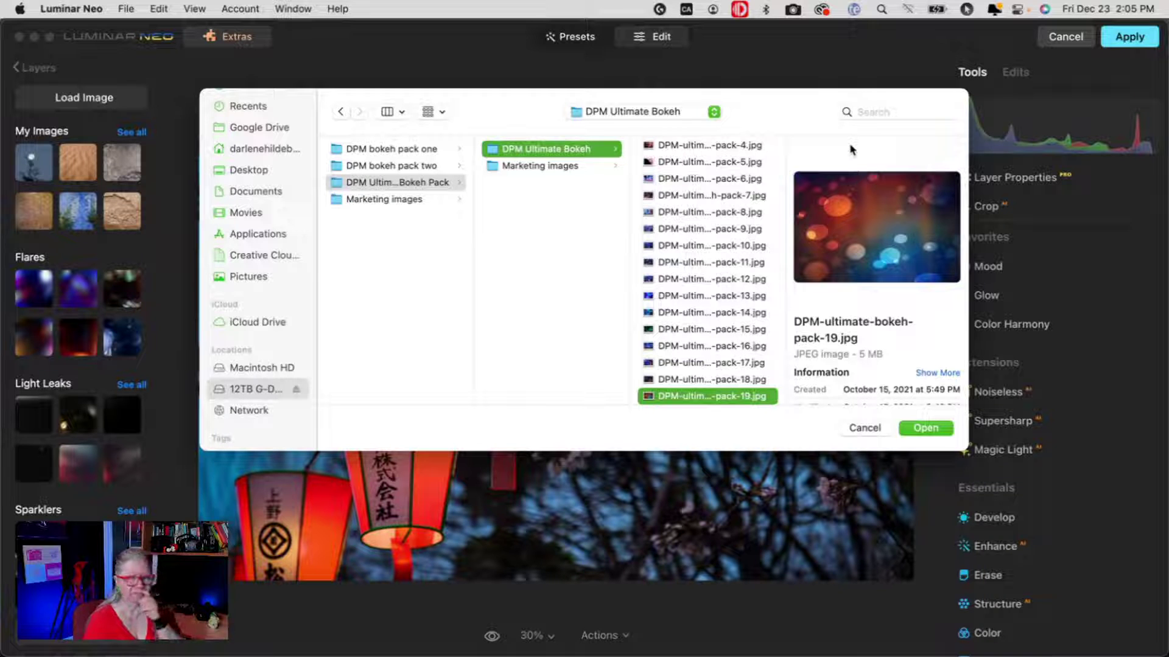
pyautogui.press('Down')
pyautogui.press('Down')
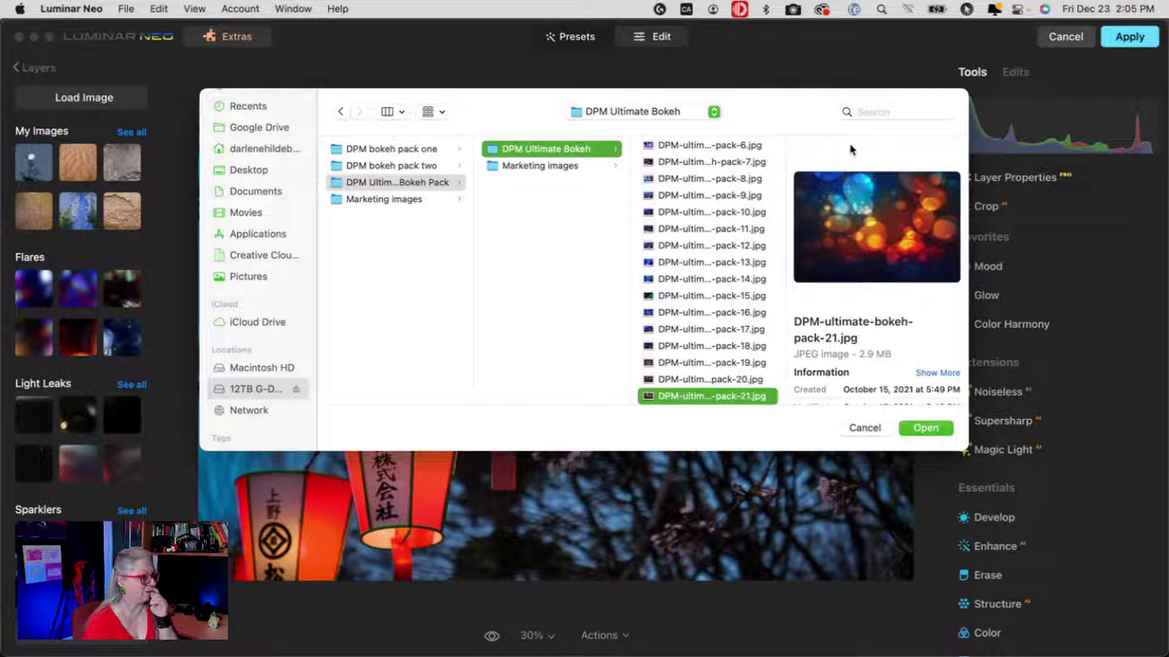
pyautogui.press('Down')
pyautogui.press('Down')
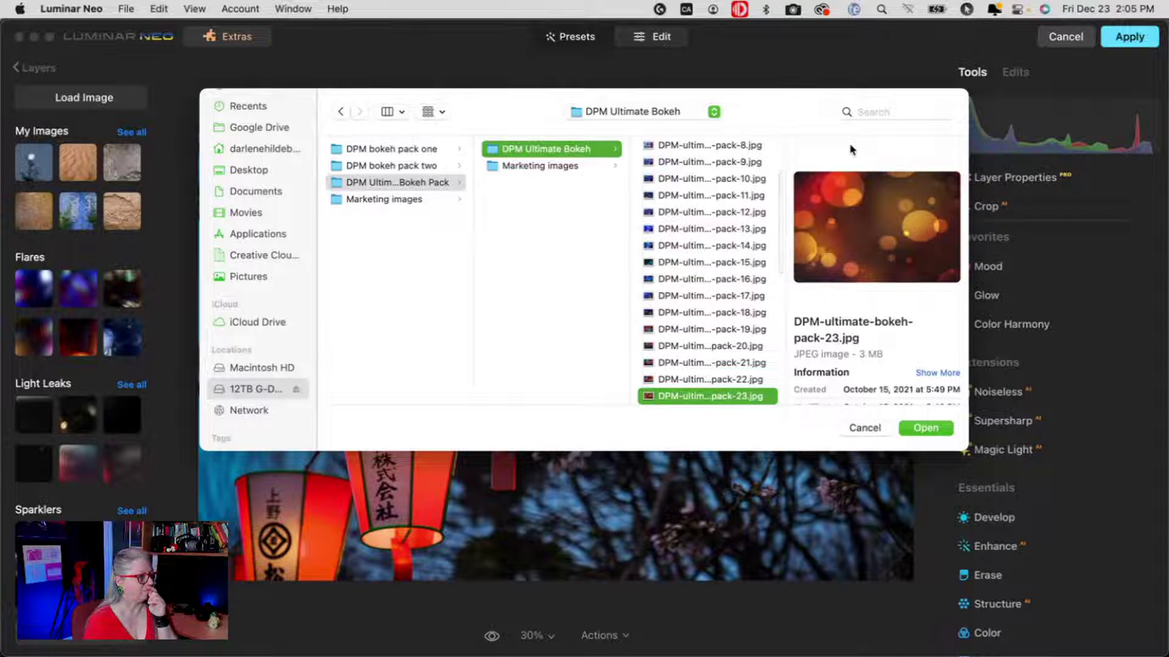
pyautogui.press('Down')
pyautogui.press('Down')
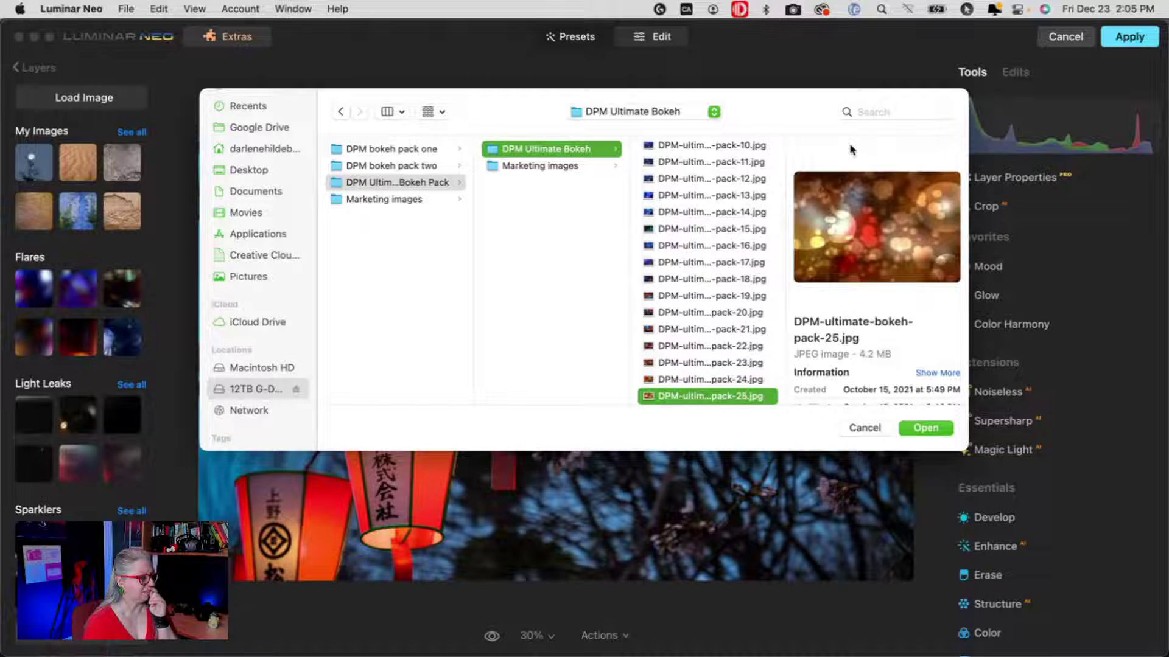
pyautogui.press('Down')
# Go back to DPM-ultimate-bokeh-pack-19.jpg and load it into the overlay image collection.
pyautogui.press('Up')
pyautogui.press('Up')
pyautogui.press('Up')
pyautogui.press('Up')
pyautogui.press('Up')
pyautogui.press('Up')
pyautogui.press('Up')
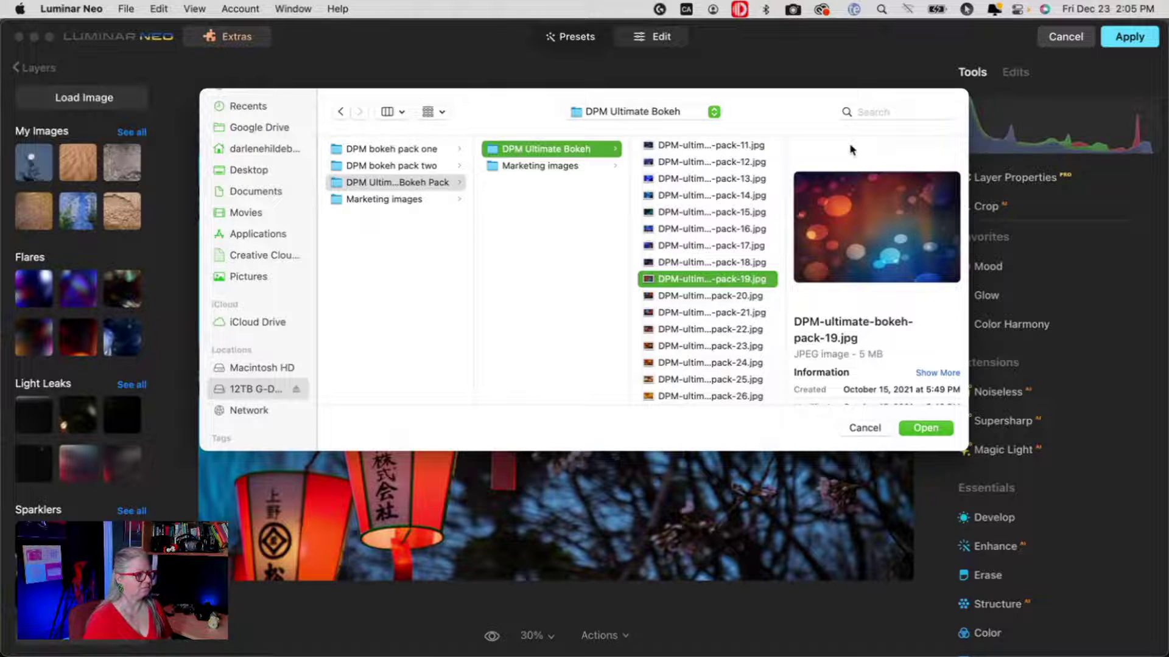
pyautogui.press('Return')
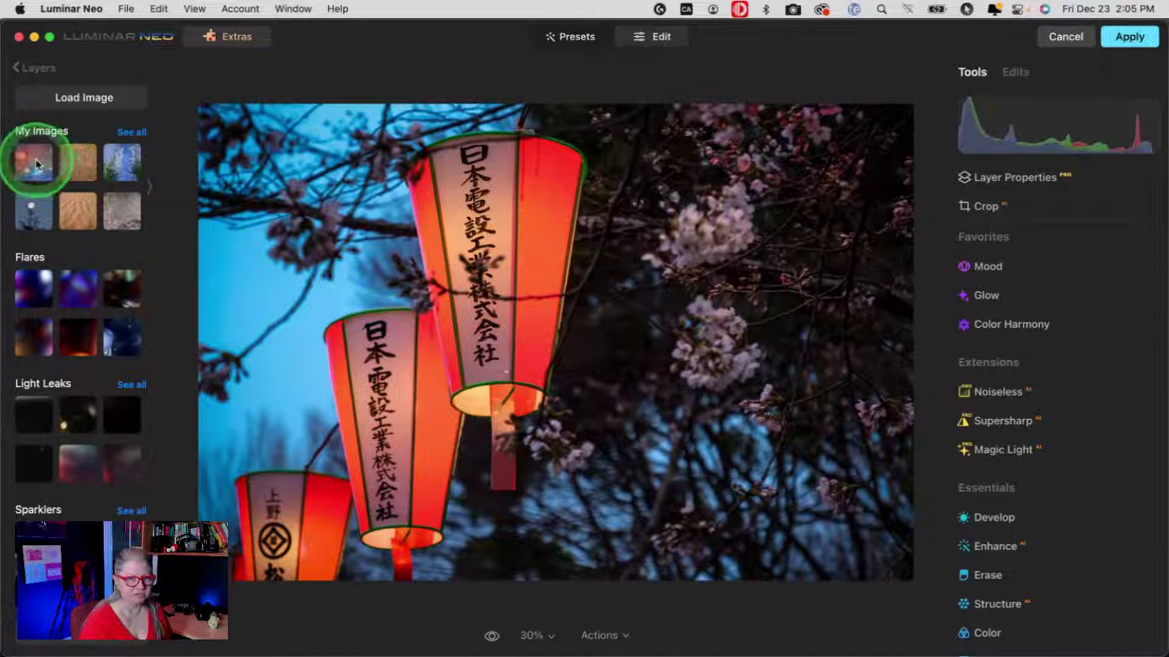
# Add the loaded bokeh image as a layer over the lantern photo, with Overlay blending and opacity 93.
pyautogui.moveTo(34, 166); pyautogui.dragTo(721, 348)
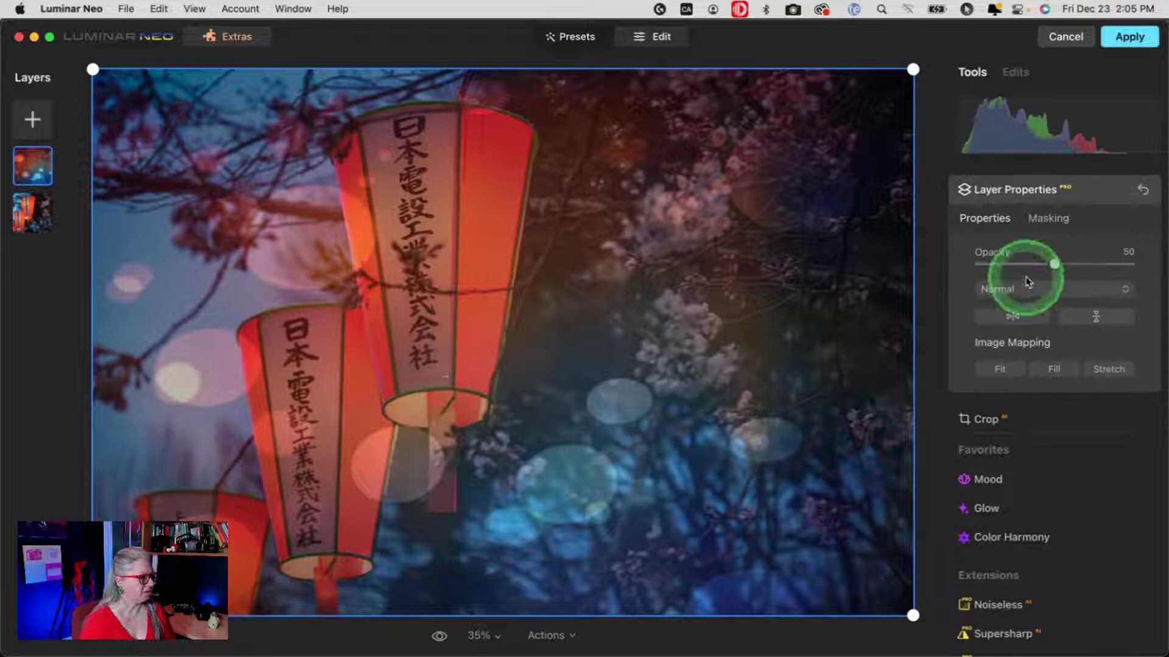
pyautogui.click(1041, 288)
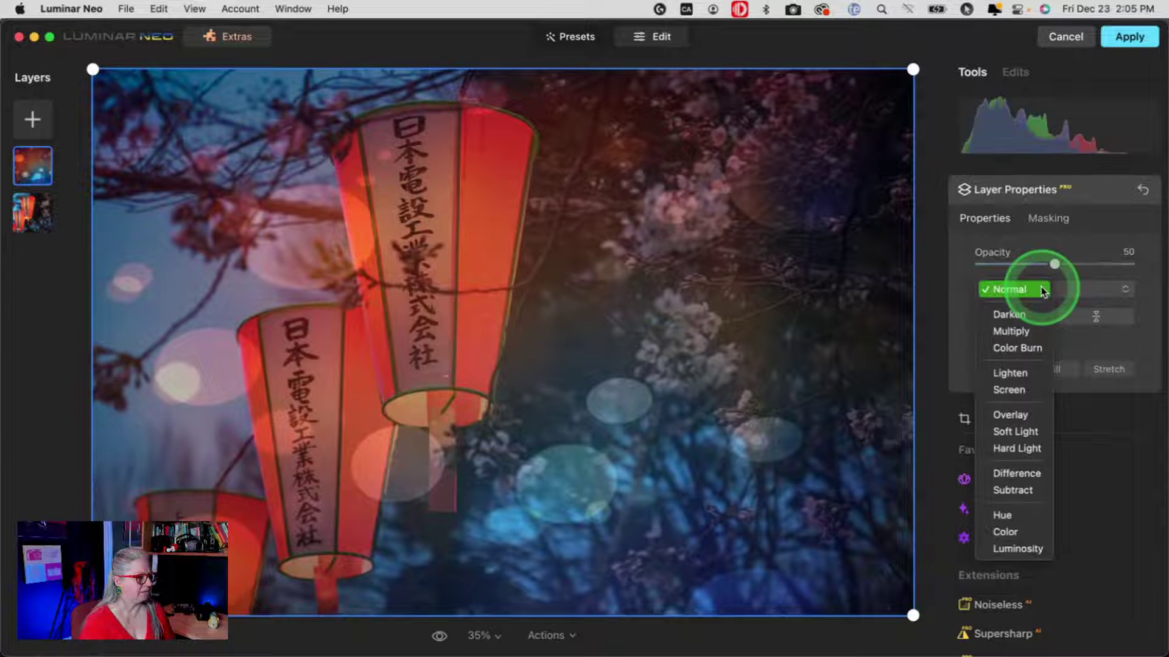
pyautogui.click(1020, 417)
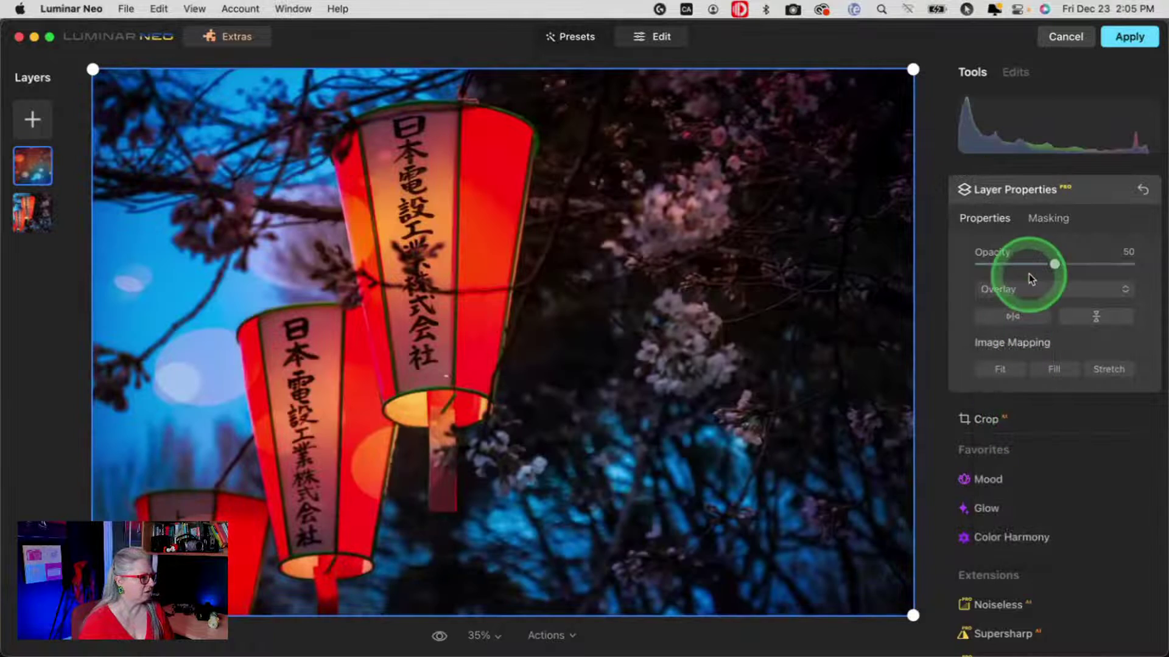
pyautogui.moveTo(1054, 264); pyautogui.dragTo(1120, 263)
# Try the Soft Light, Screen and Lighten blend modes on the bokeh layer.
pyautogui.click(1052, 291)
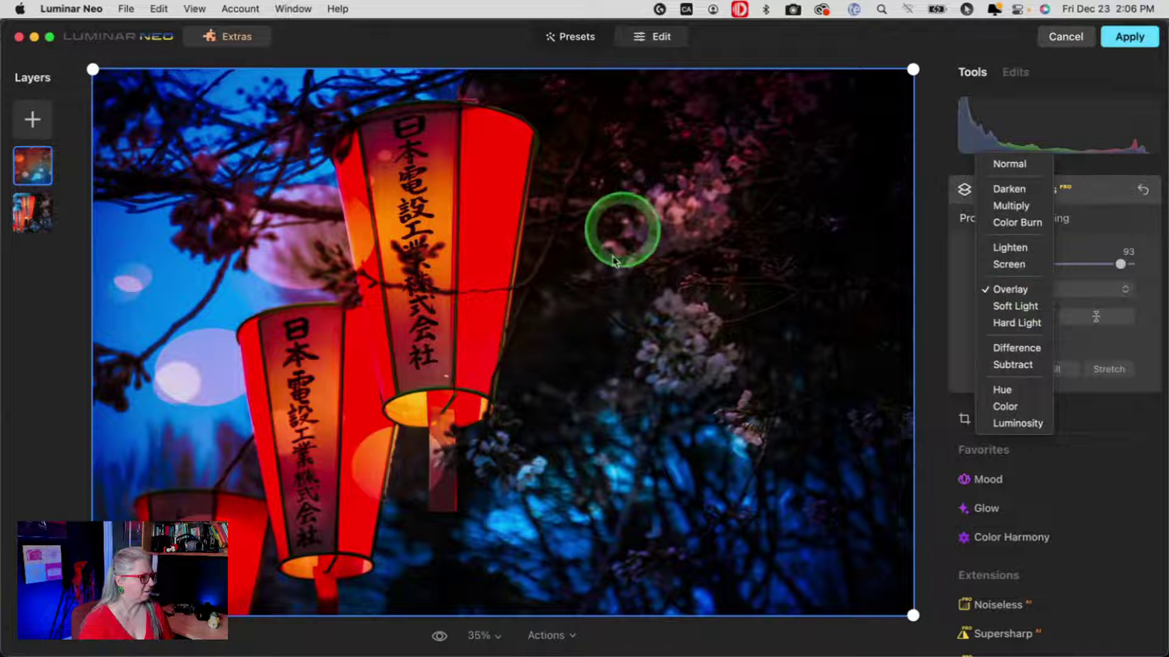
pyautogui.click(1016, 306)
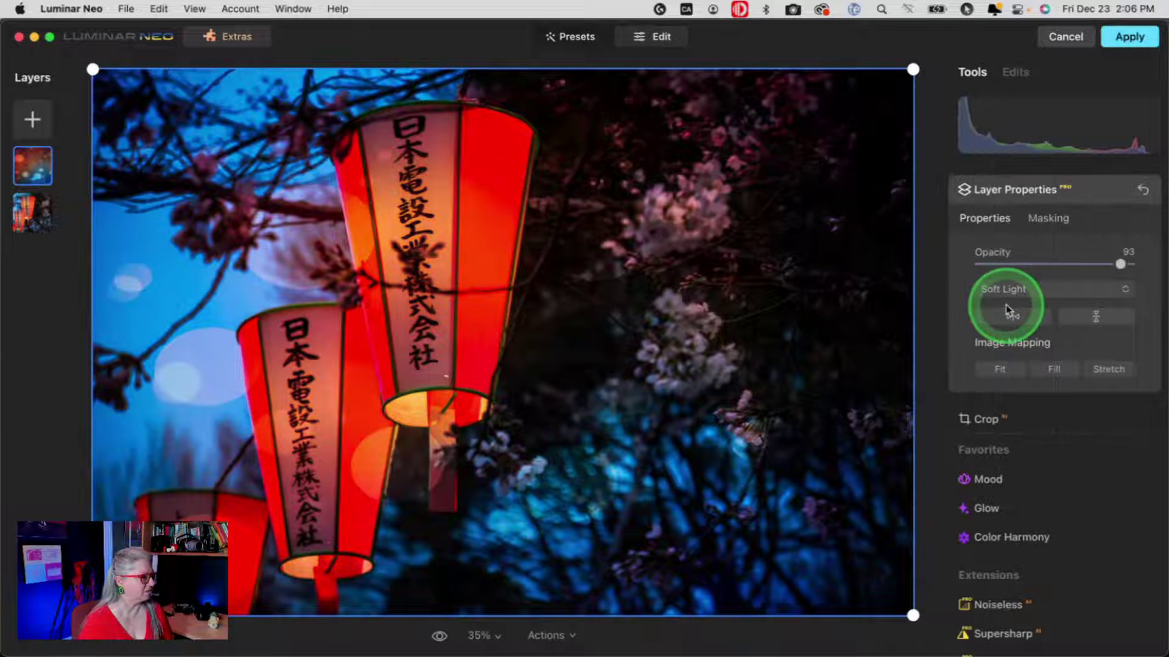
pyautogui.click(1005, 260)
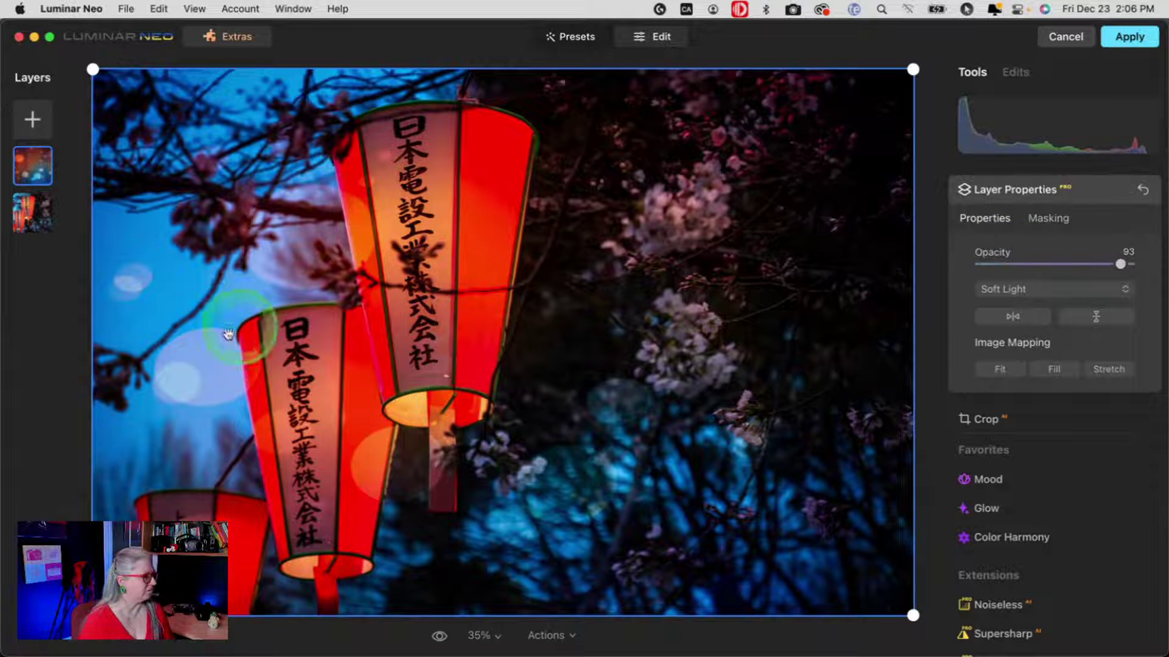
pyautogui.click(1016, 289)
pyautogui.click(1011, 247)
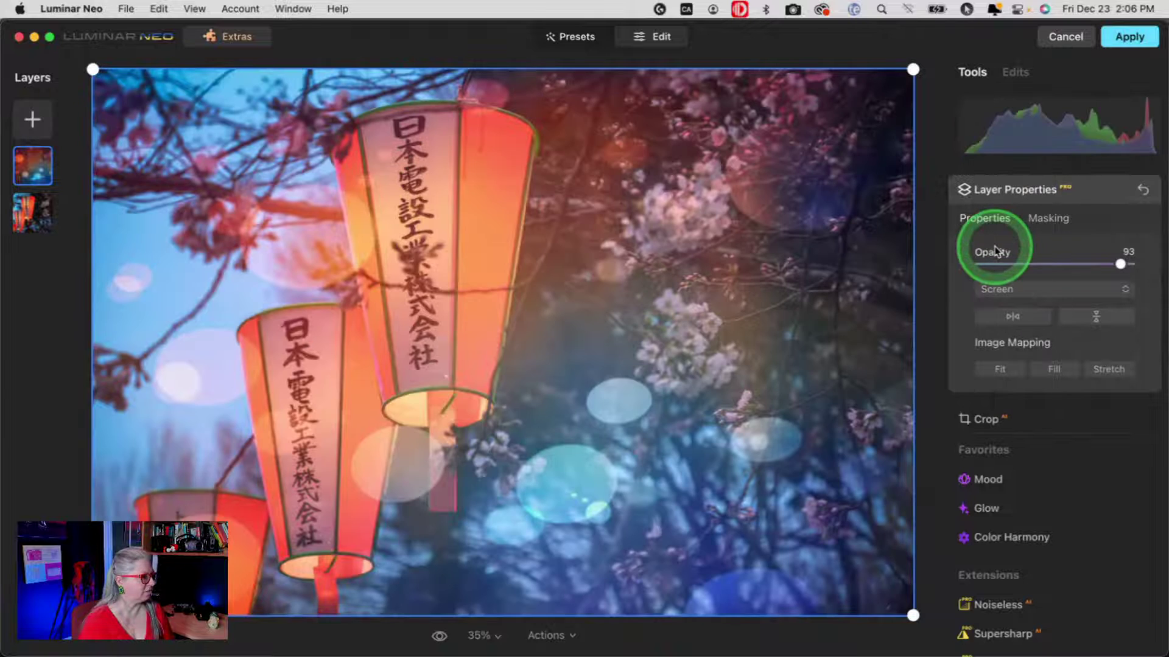
pyautogui.click(1022, 289)
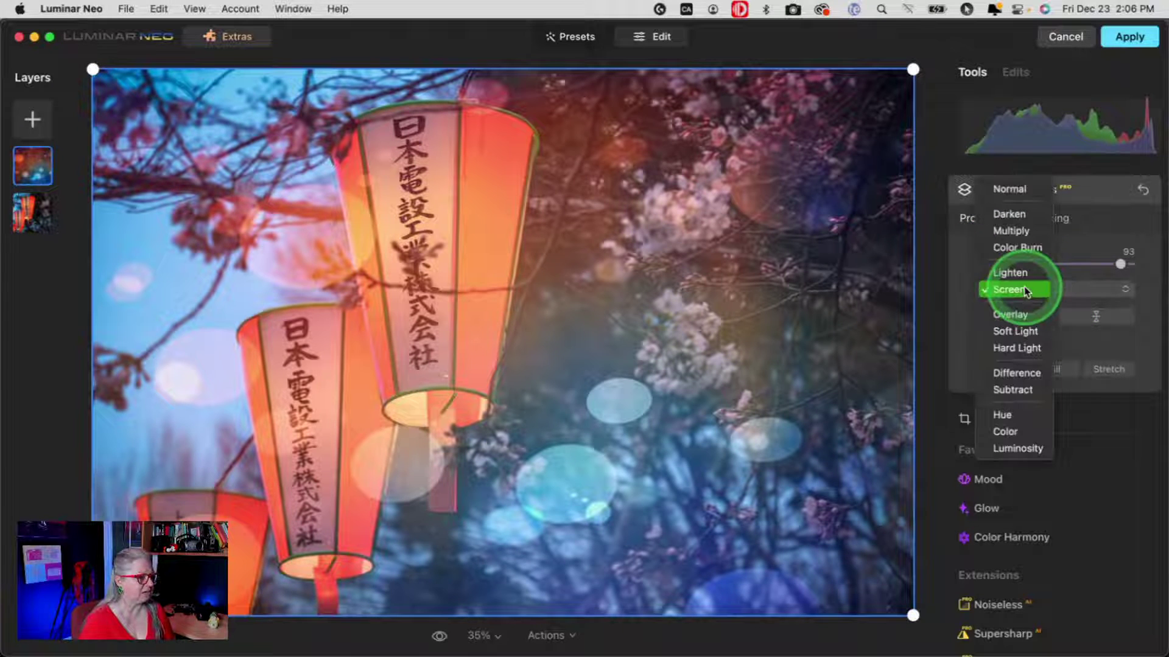
pyautogui.click(1020, 275)
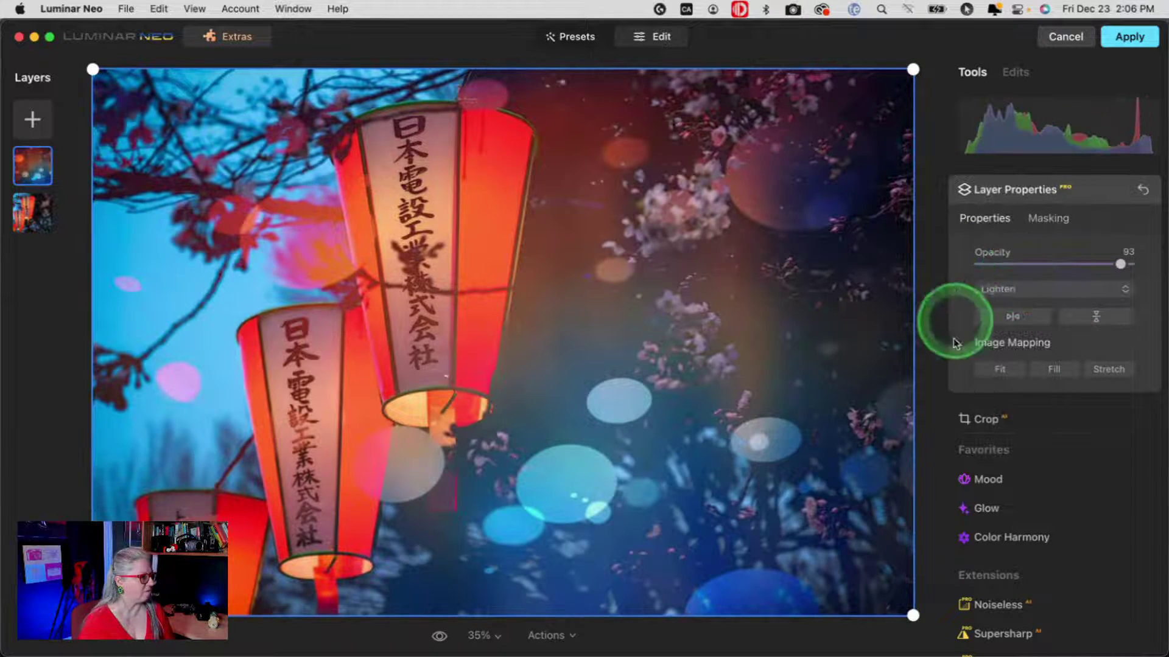
# Flip the bokeh layer horizontally and try Overlay blending with the opacity set to 55.
pyautogui.click(1014, 316)
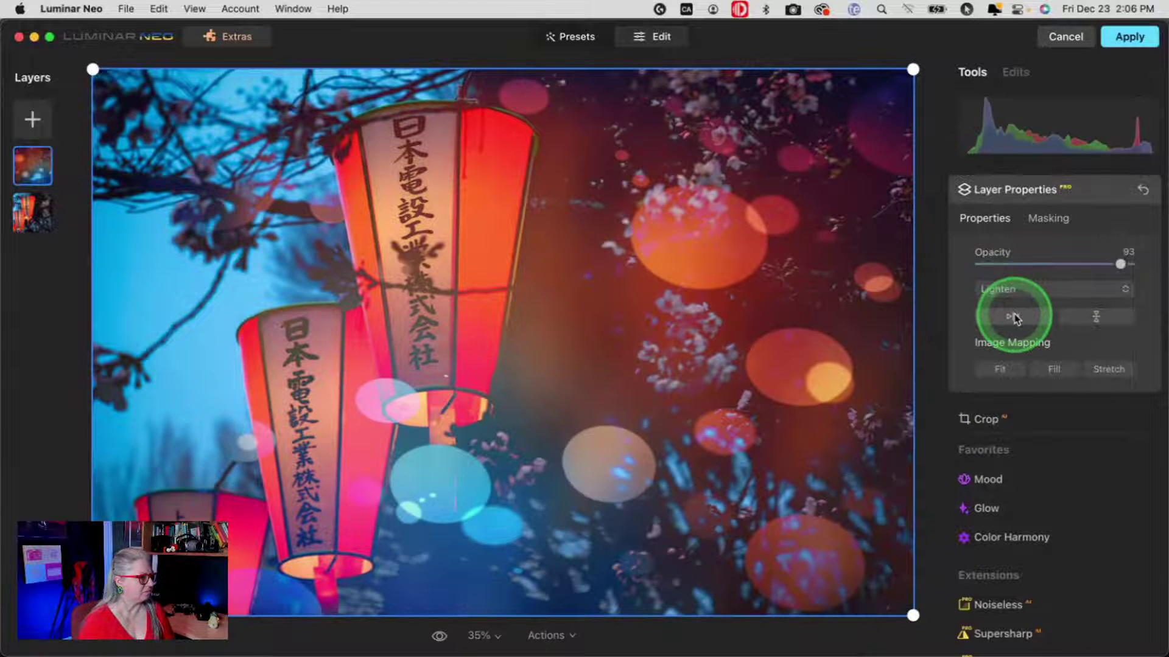
pyautogui.click(1013, 289)
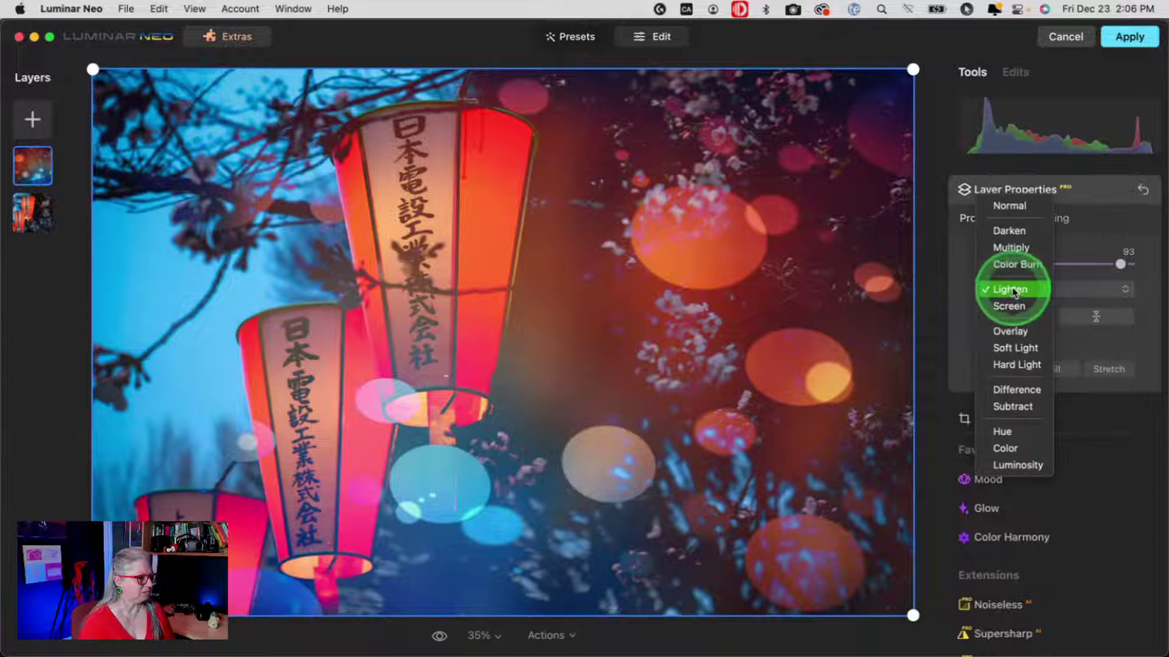
pyautogui.click(1010, 332)
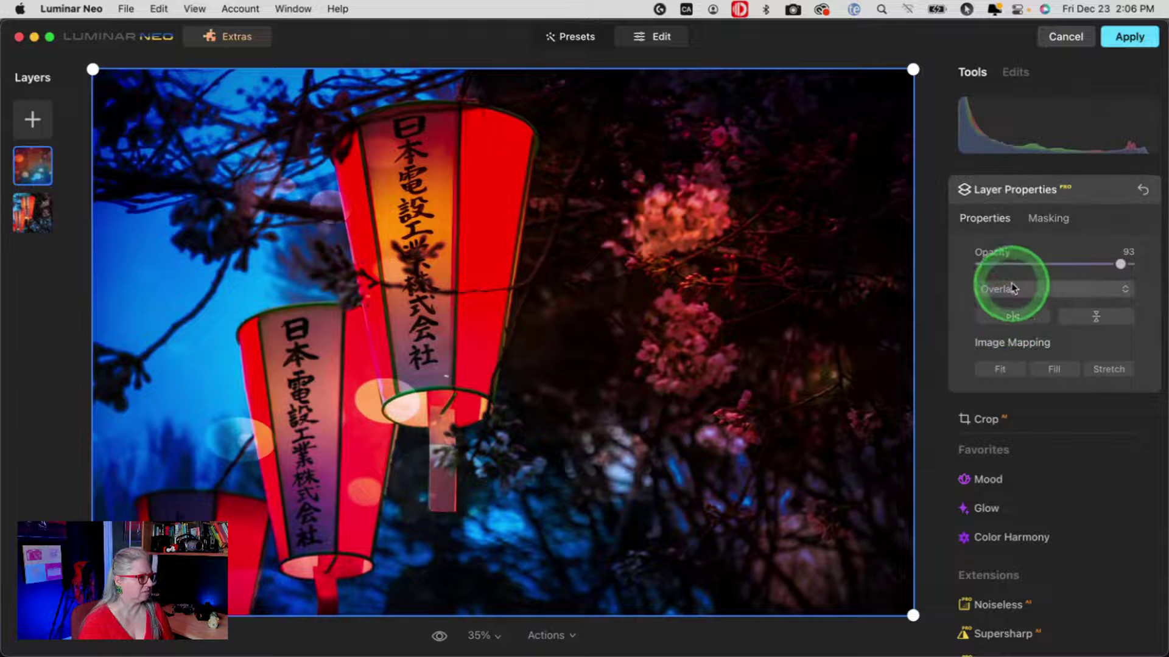
pyautogui.moveTo(1120, 264); pyautogui.dragTo(1062, 264)
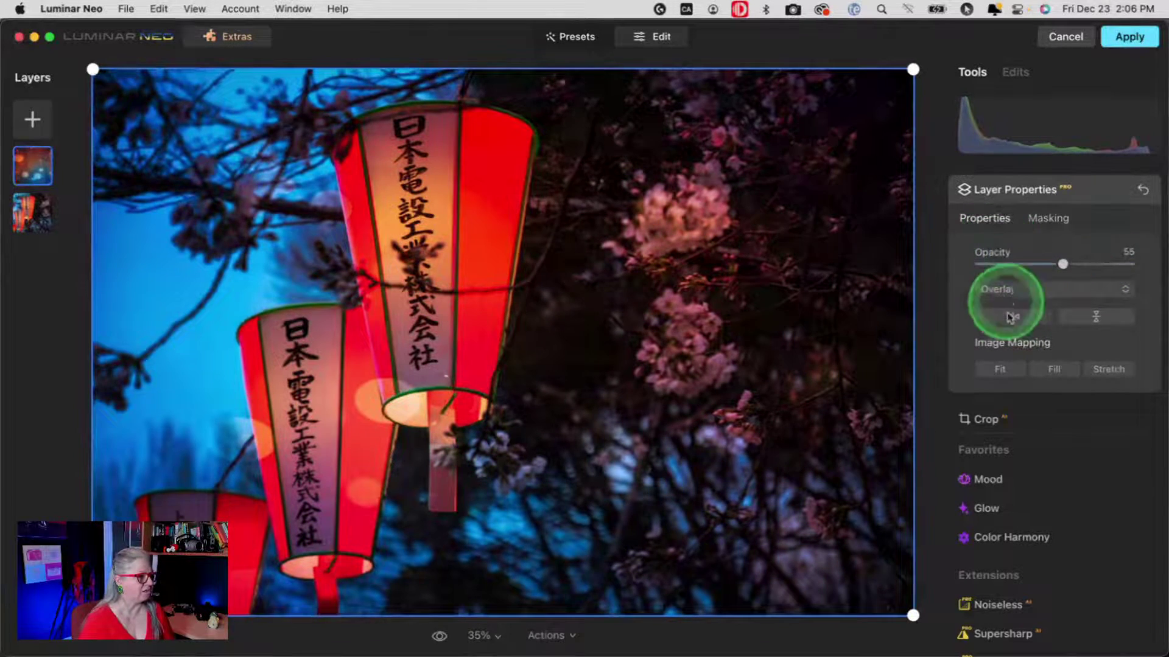
# Try Darken blending on the bokeh layer with opacity 100, and compare it with Multiply and Lighten.
pyautogui.click(1012, 289)
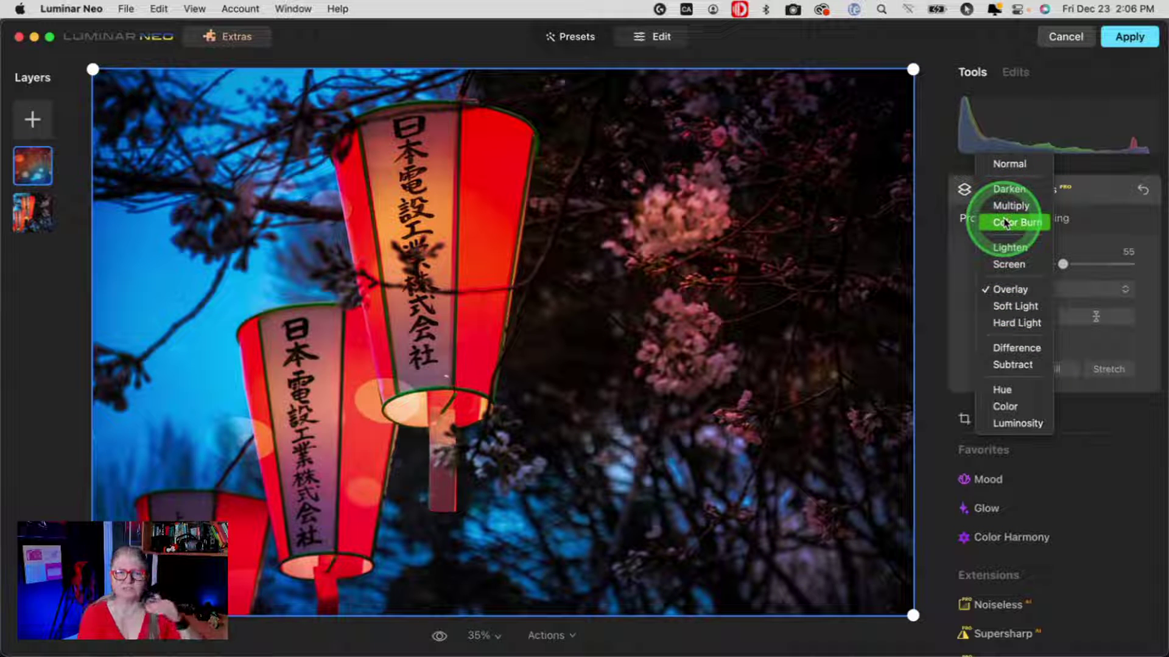
pyautogui.click(1004, 192)
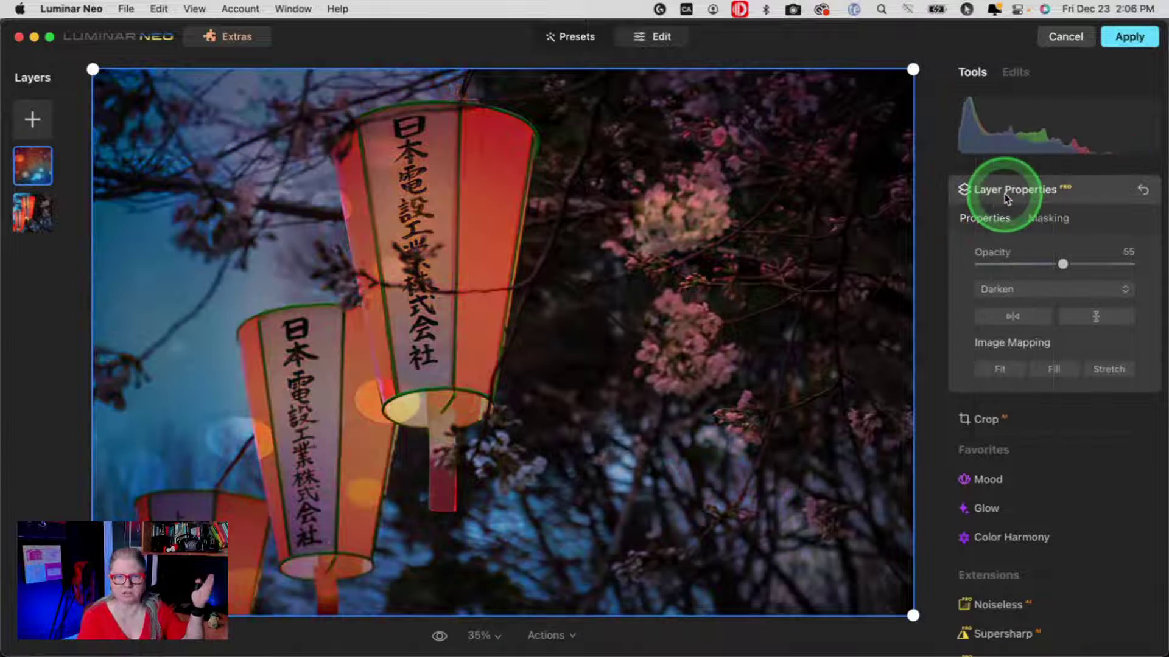
pyautogui.moveTo(1062, 264); pyautogui.dragTo(1157, 263)
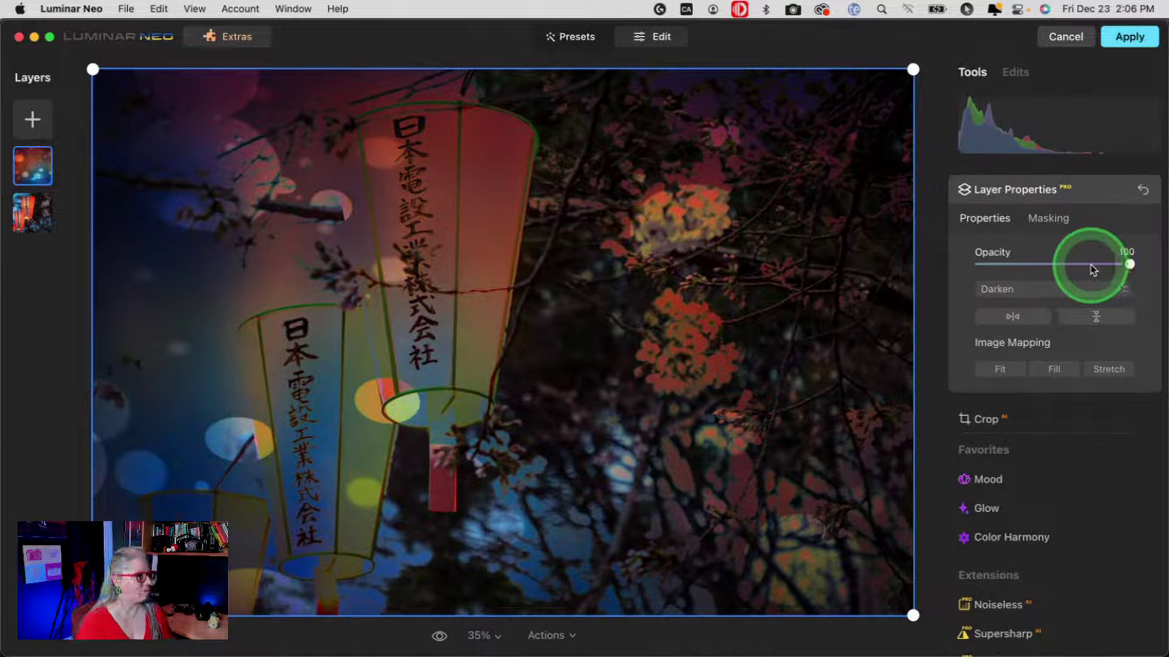
pyautogui.click(1010, 290)
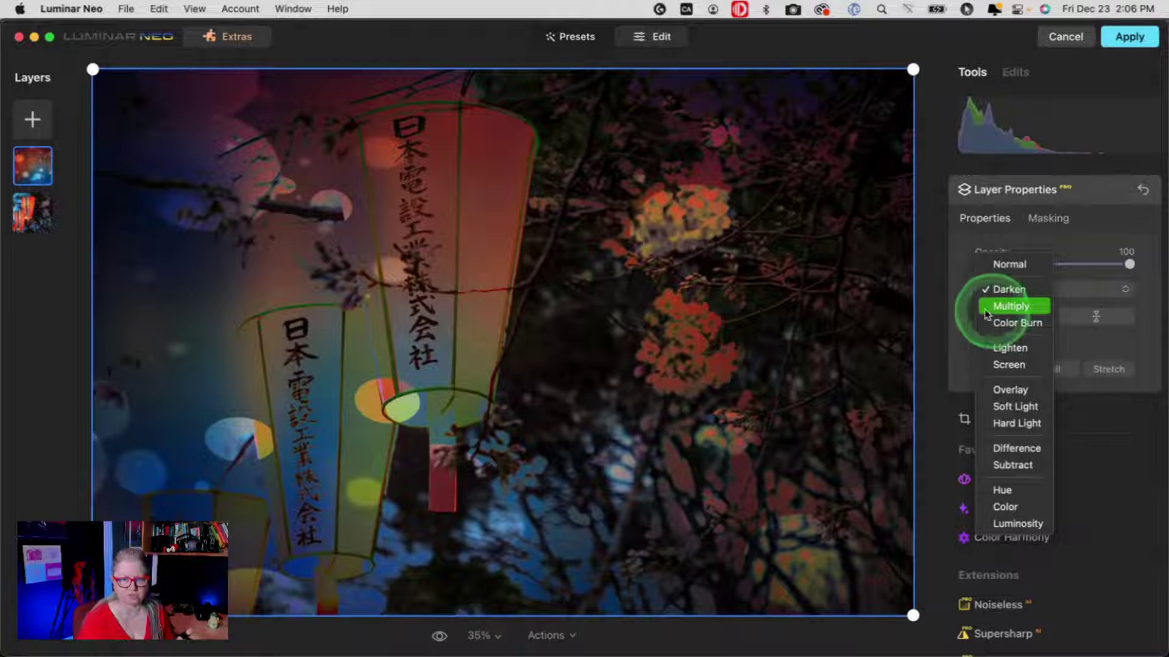
pyautogui.click(1012, 307)
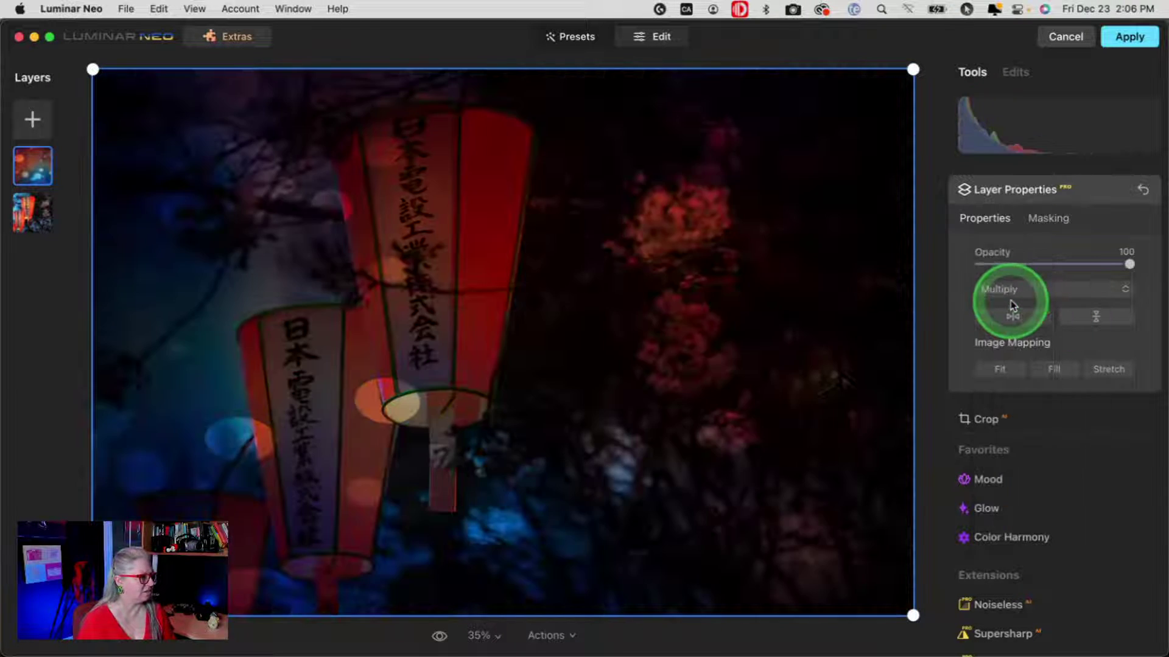
pyautogui.click(1022, 290)
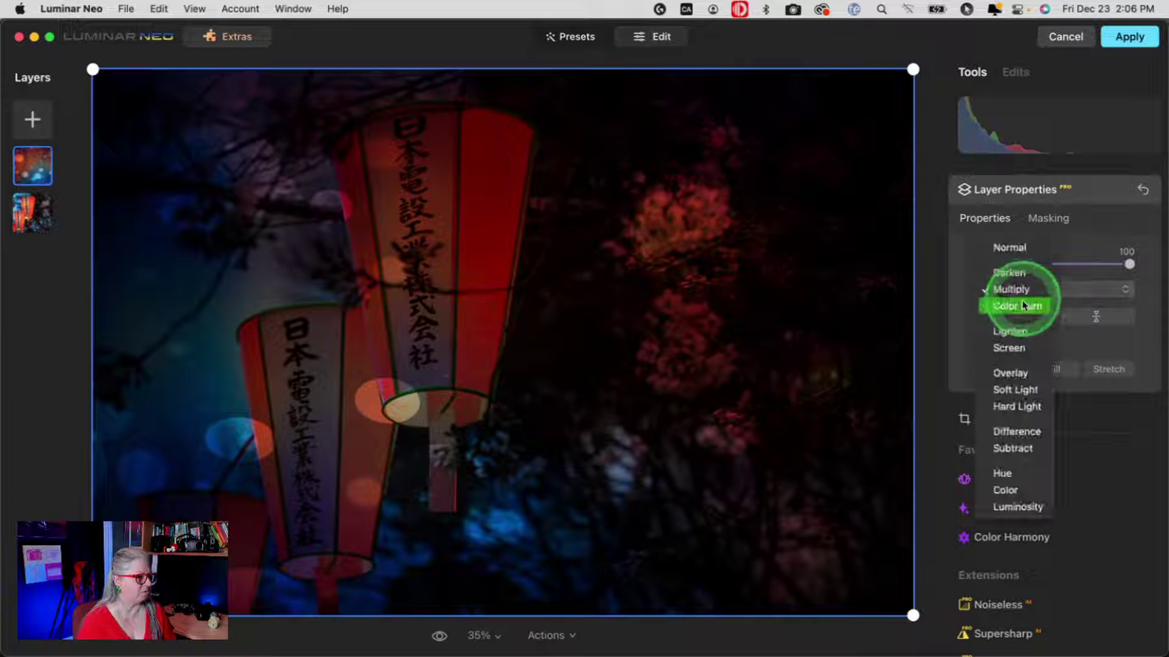
pyautogui.click(1012, 332)
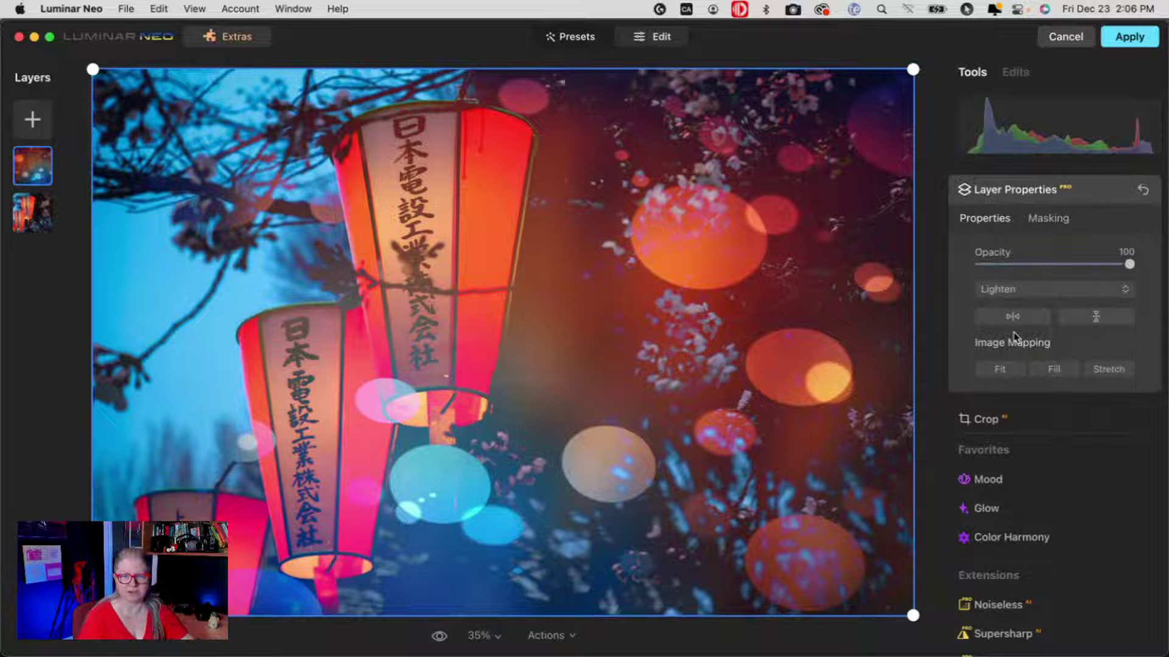
# Compare Screen and Overlay on the bokeh layer, settle on Soft Light blending, and lower the opacity slightly from full.
pyautogui.click(1030, 291)
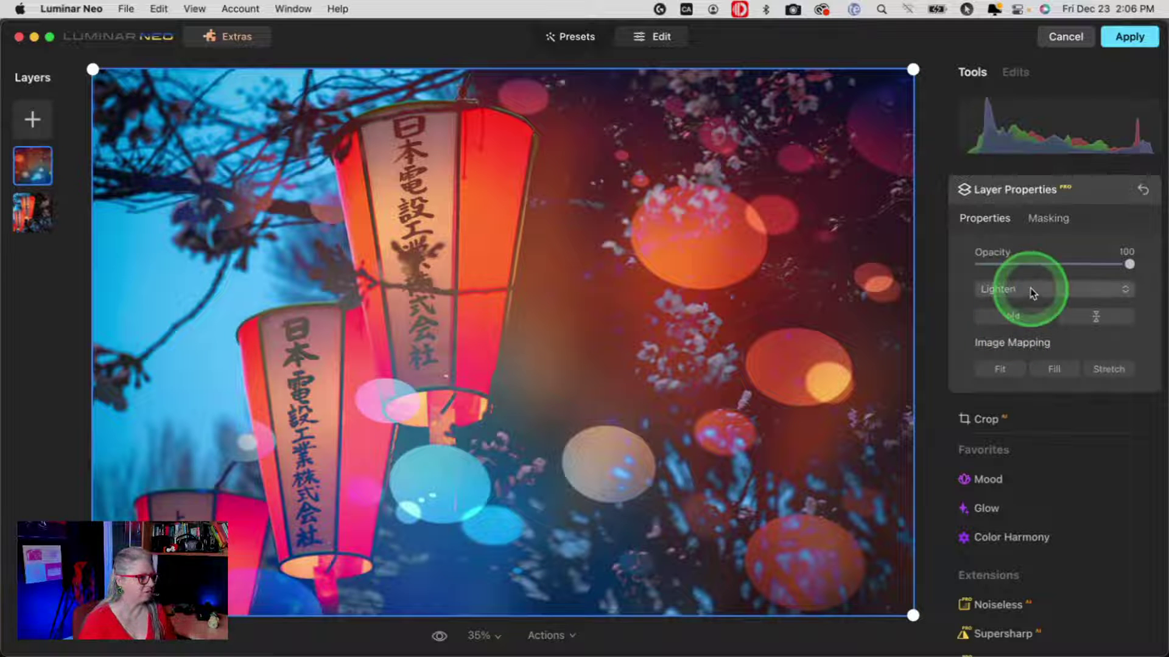
pyautogui.click(1033, 308)
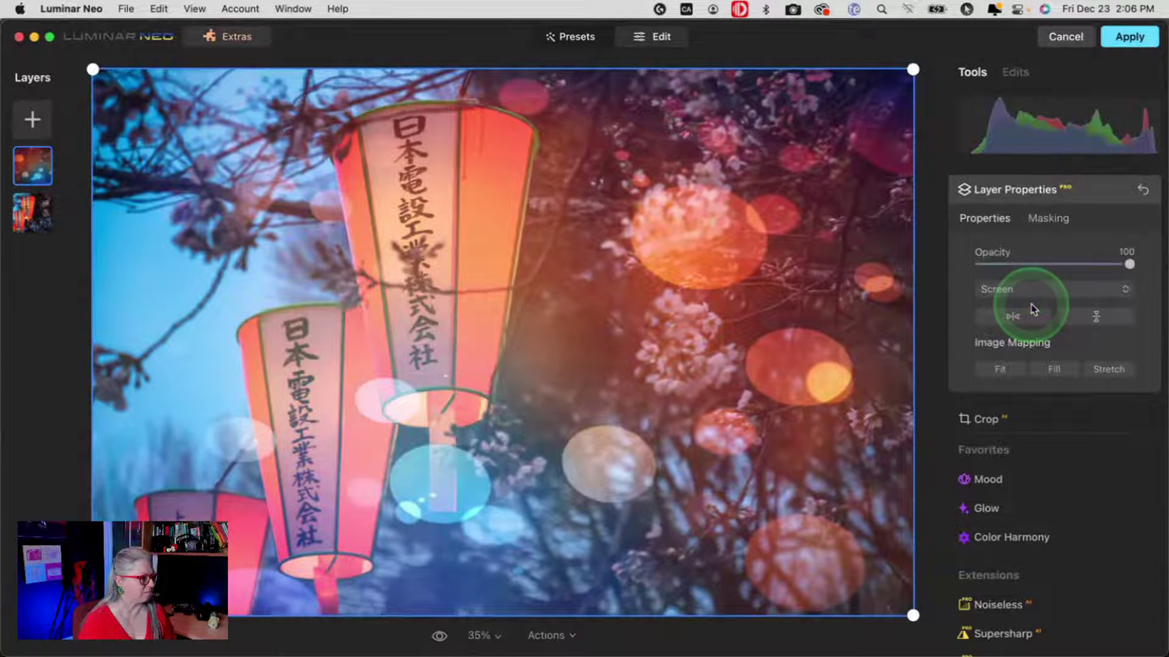
pyautogui.moveTo(1019, 287); pyautogui.dragTo(1009, 317)
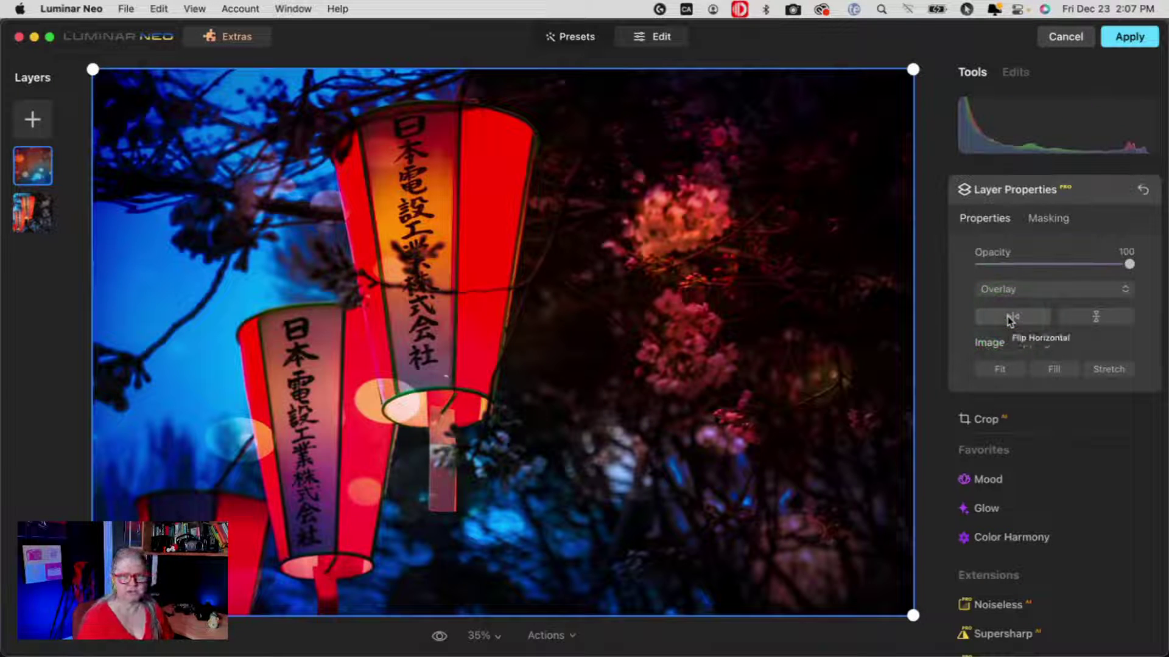
pyautogui.moveTo(1010, 320); pyautogui.dragTo(1053, 307)
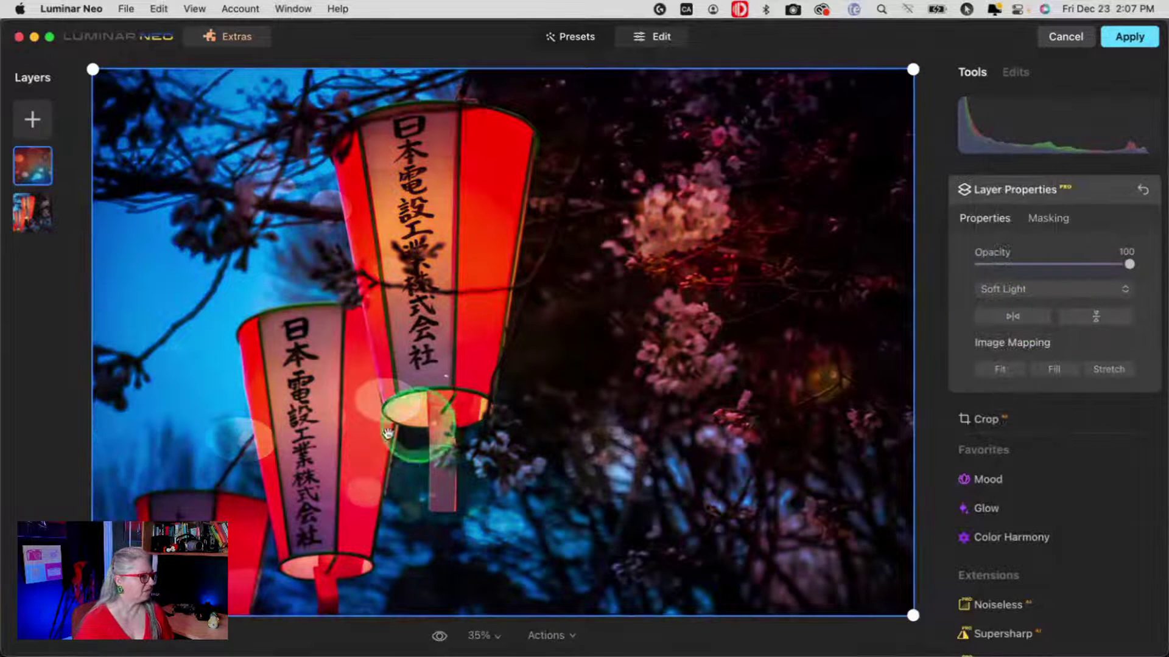
pyautogui.moveTo(1130, 266)
pyautogui.mouseDown()
pyautogui.moveTo(902, 264)
pyautogui.moveTo(1113, 269)
pyautogui.mouseUp()
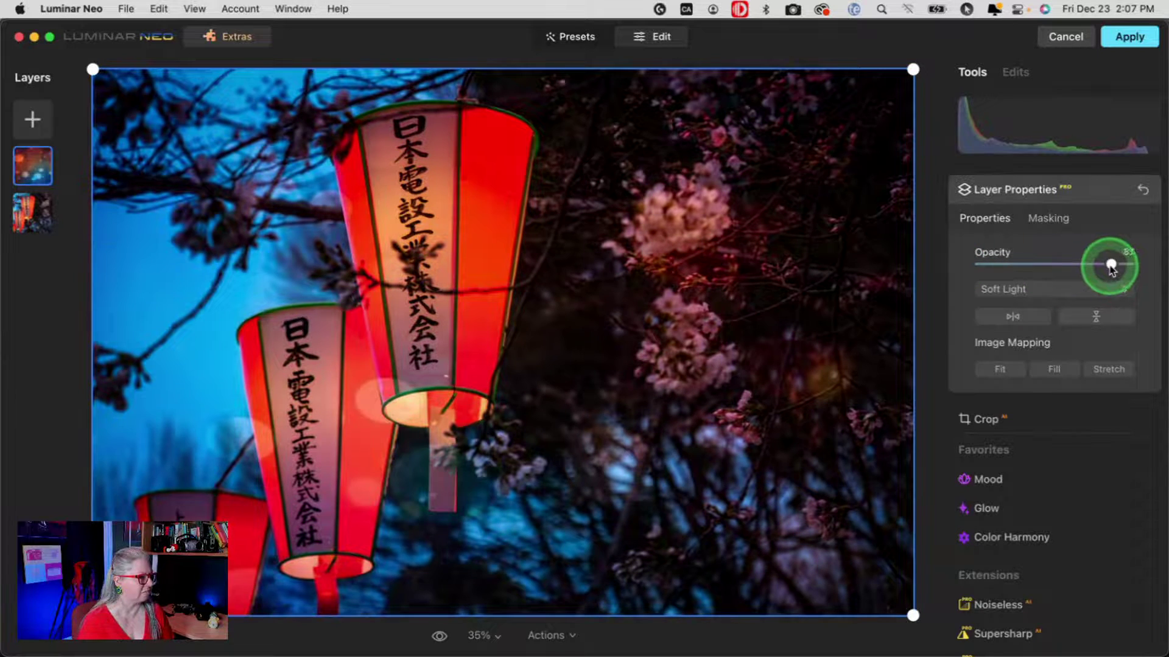
# Flip the blue and orange bokeh layer both vertically and horizontally.
pyautogui.click(1096, 317)
pyautogui.click(1013, 316)
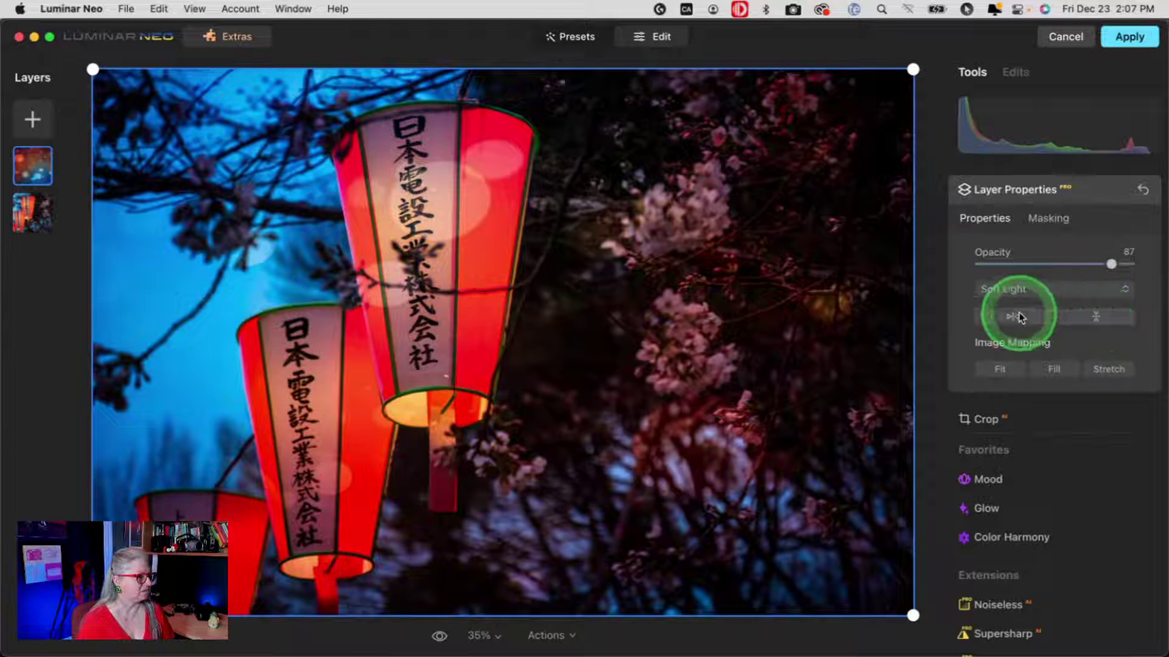
# Try Hard Light on the bokeh layer, lower its opacity to 78, and return the blend mode to Soft Light.
pyautogui.click(1023, 290)
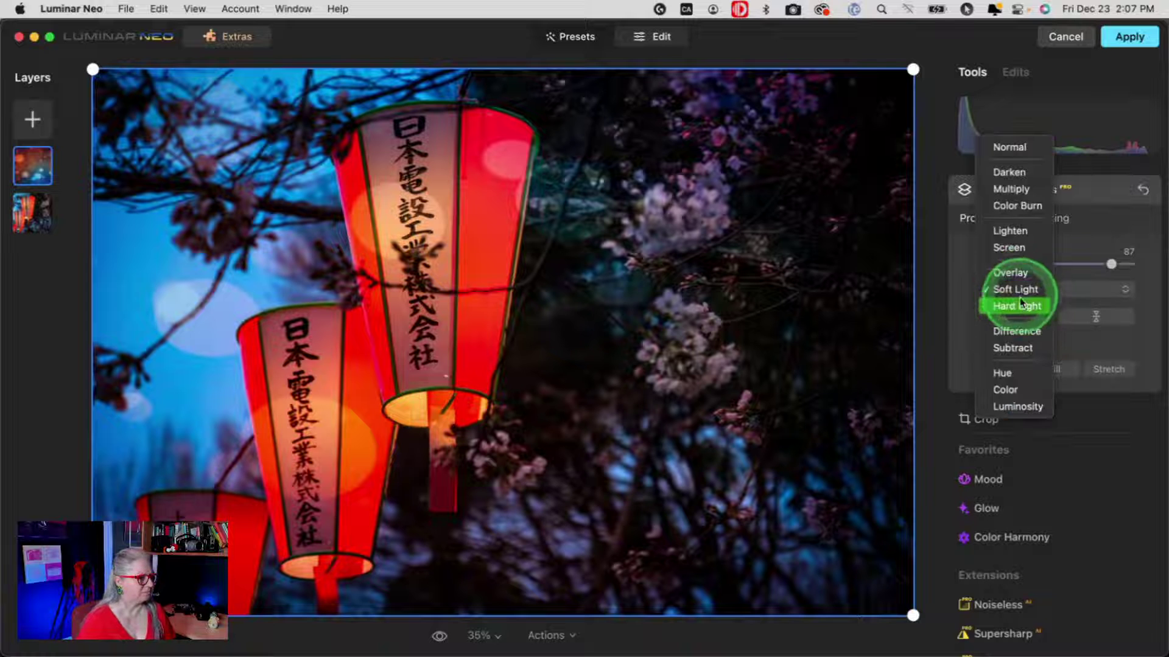
pyautogui.click(1007, 305)
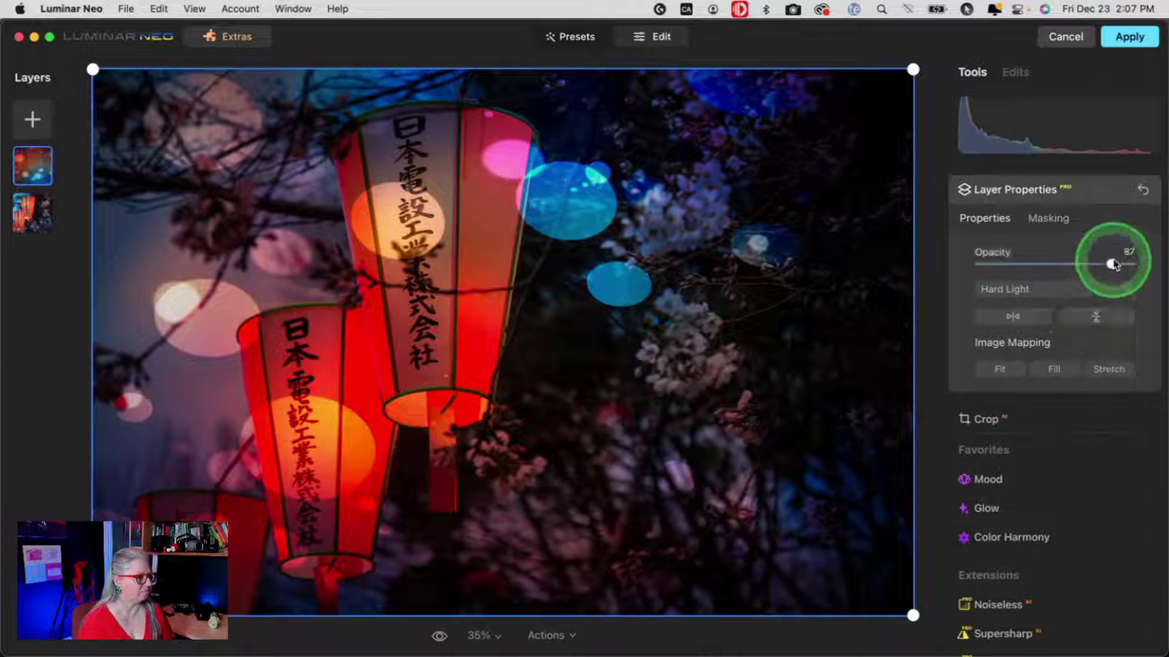
pyautogui.moveTo(1111, 264)
pyautogui.mouseDown()
pyautogui.moveTo(1022, 263)
pyautogui.moveTo(1098, 263)
pyautogui.mouseUp()
pyautogui.click(1012, 288)
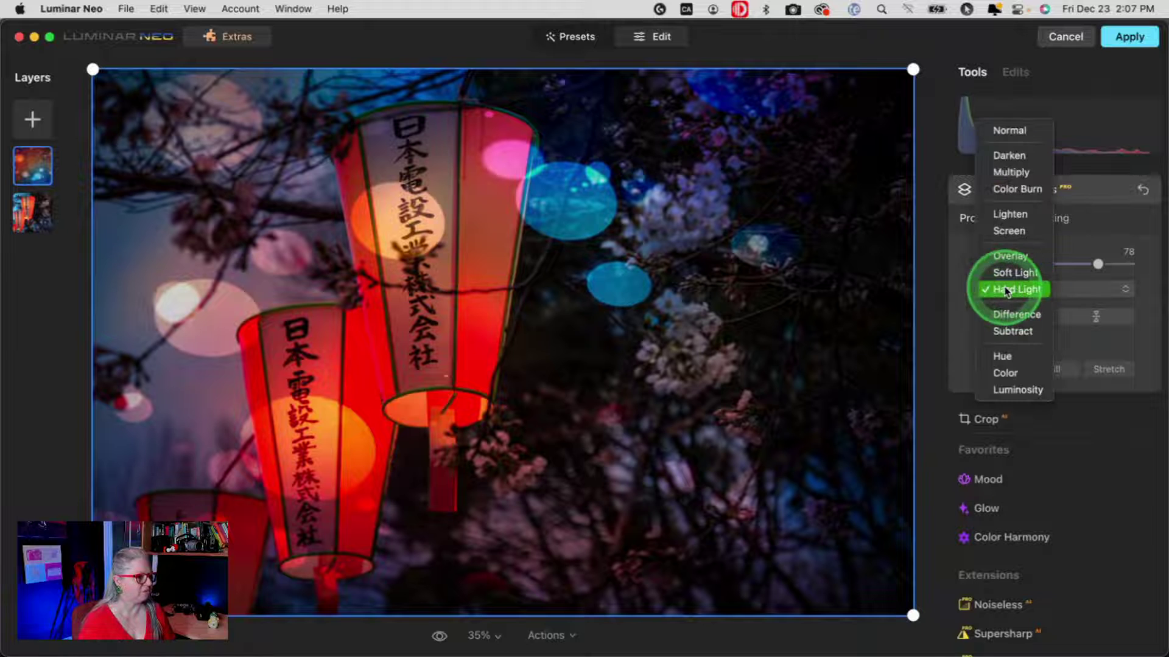
pyautogui.click(1007, 274)
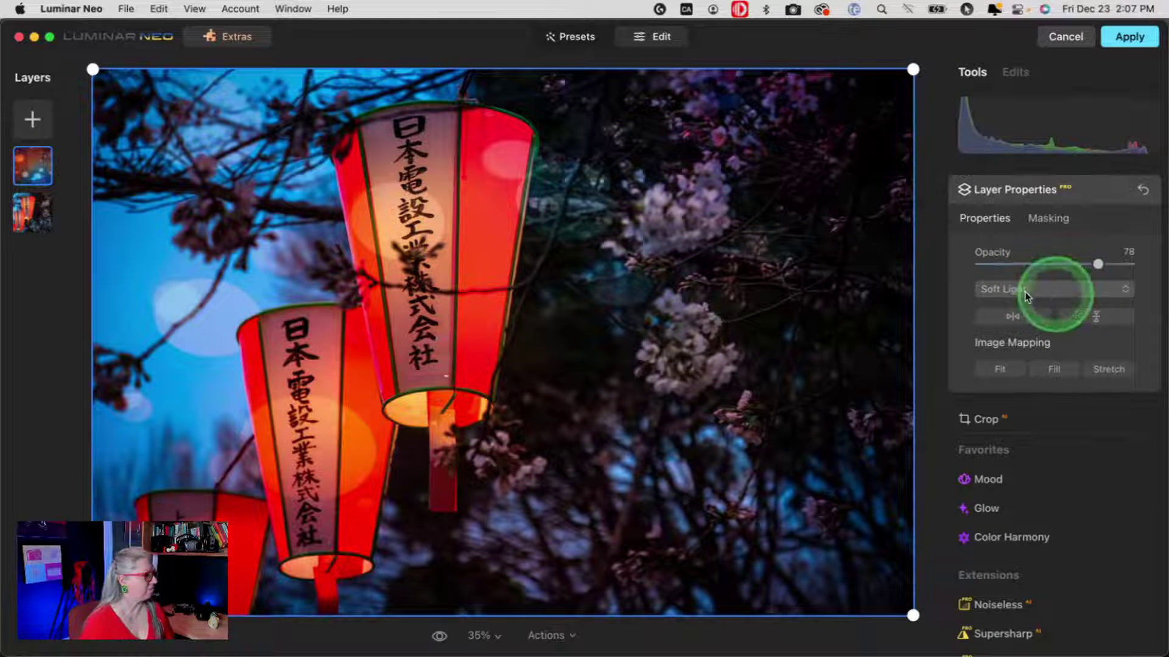
# Add the pink and orange bokeh picture from My Images as a new layer and hide the earlier bokeh layer.
pyautogui.click(27, 121)
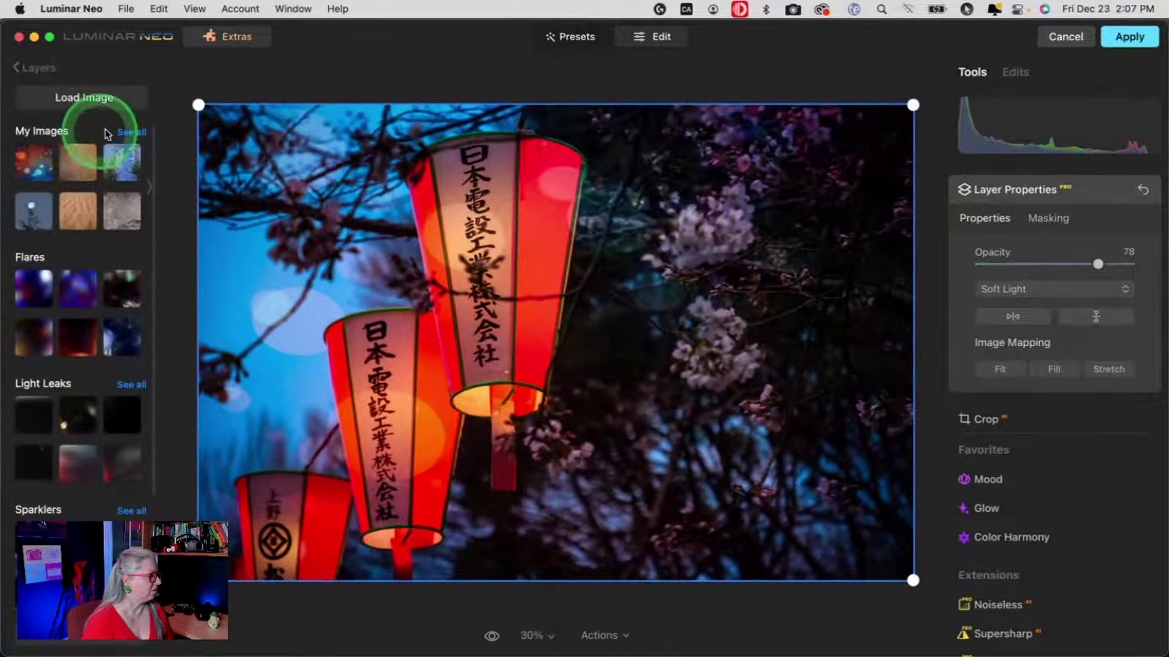
pyautogui.click(126, 130)
pyautogui.scroll(-10, 96, 246)
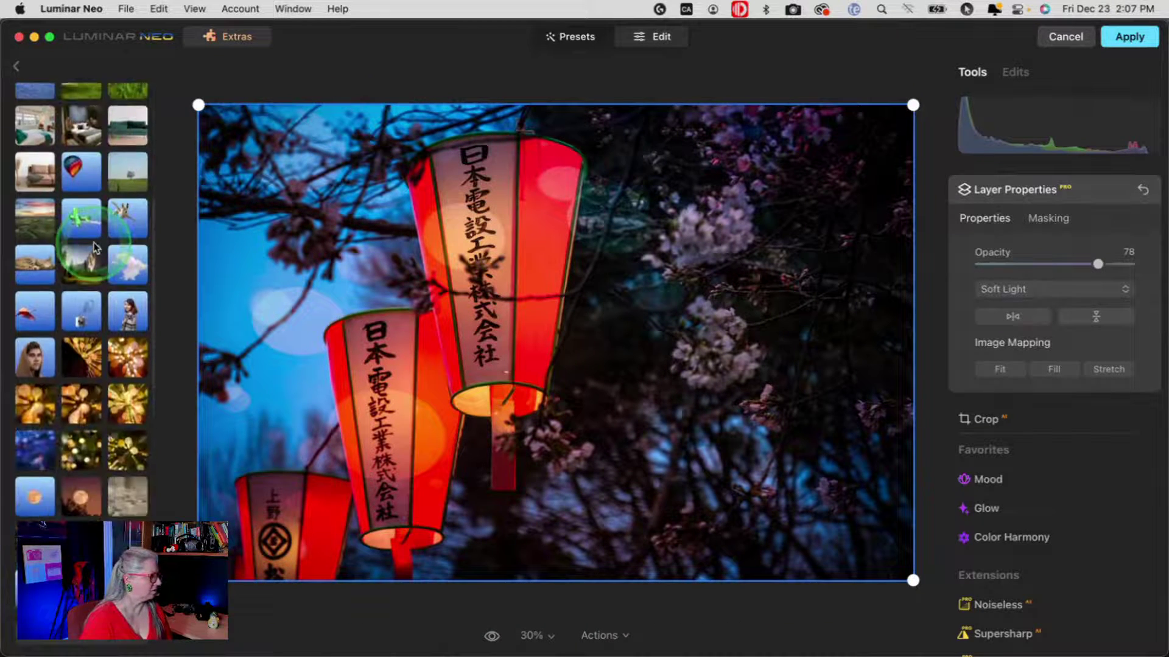
pyautogui.scroll(-5, 96, 247)
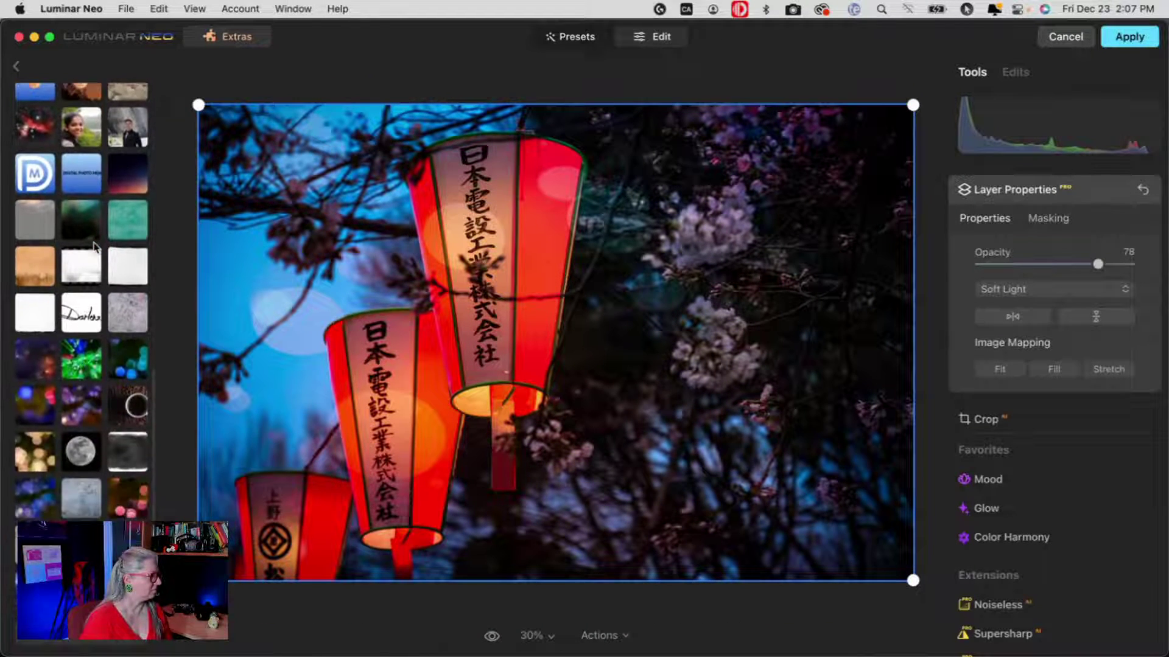
pyautogui.scroll(1, 95, 247)
pyautogui.click(73, 235)
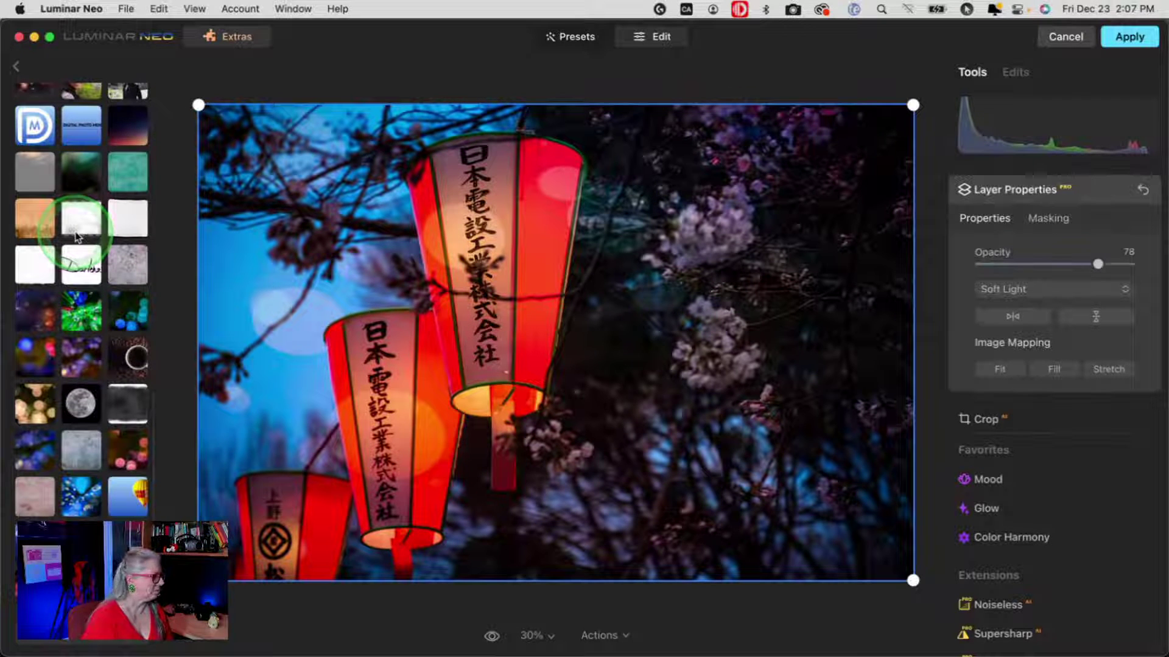
pyautogui.click(126, 463)
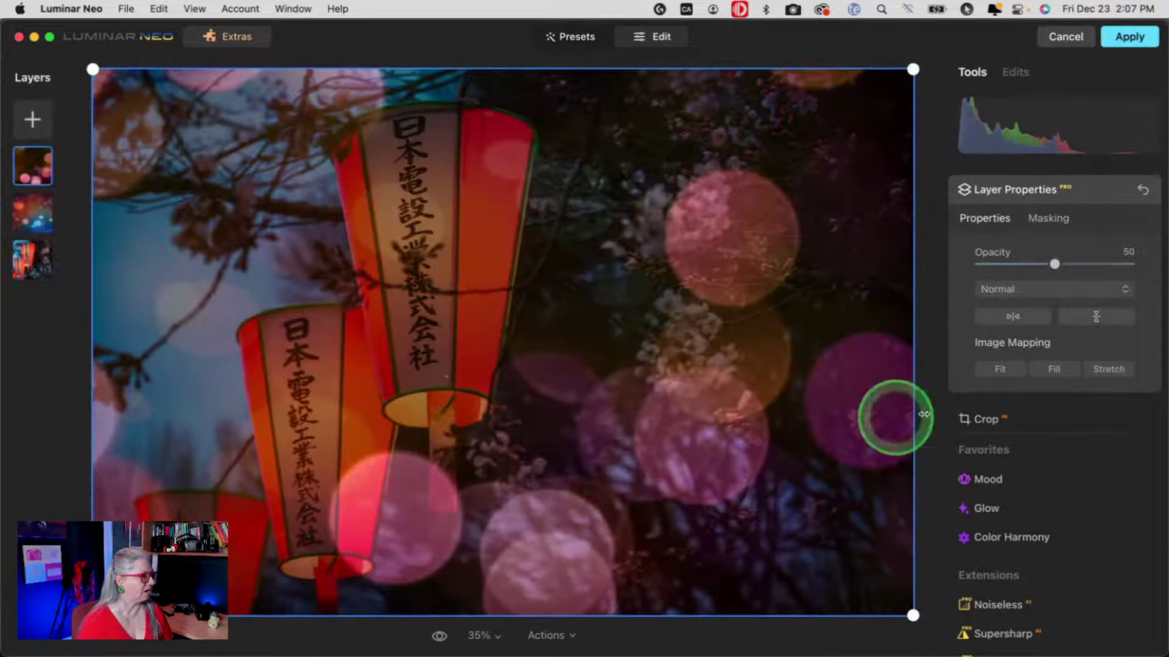
pyautogui.rightClick(38, 213)
pyautogui.click(67, 218)
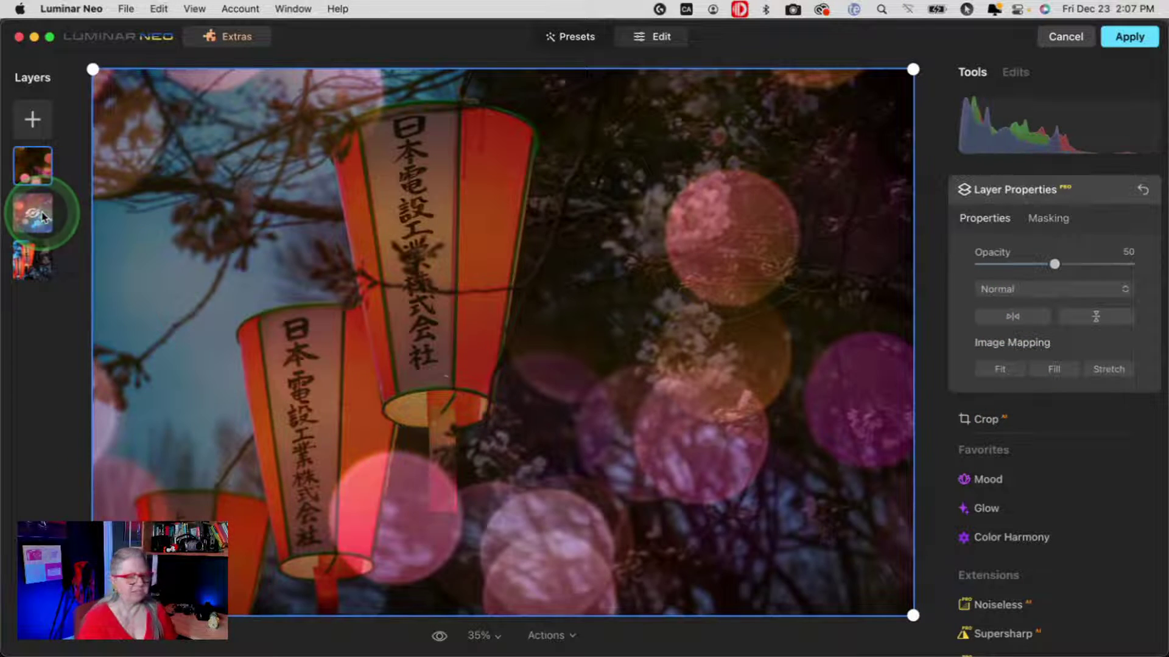
# Try Overlay and Screen on the pink bokeh layer, then set it to Lighten with 79 opacity.
pyautogui.click(1014, 291)
pyautogui.click(1013, 414)
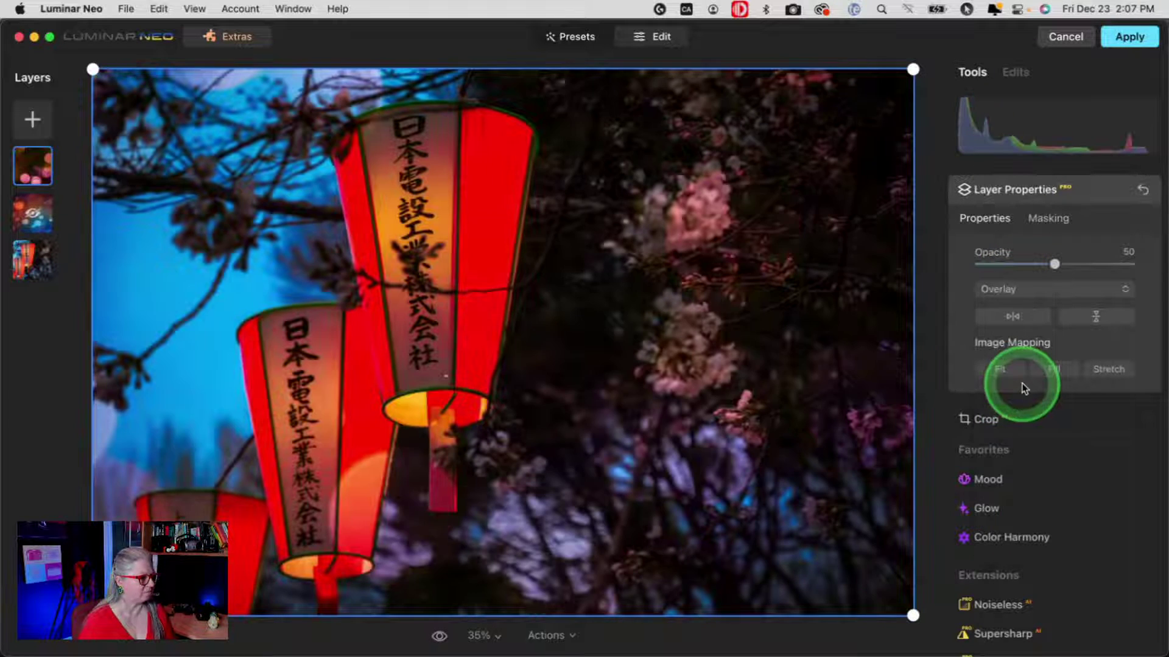
pyautogui.click(999, 288)
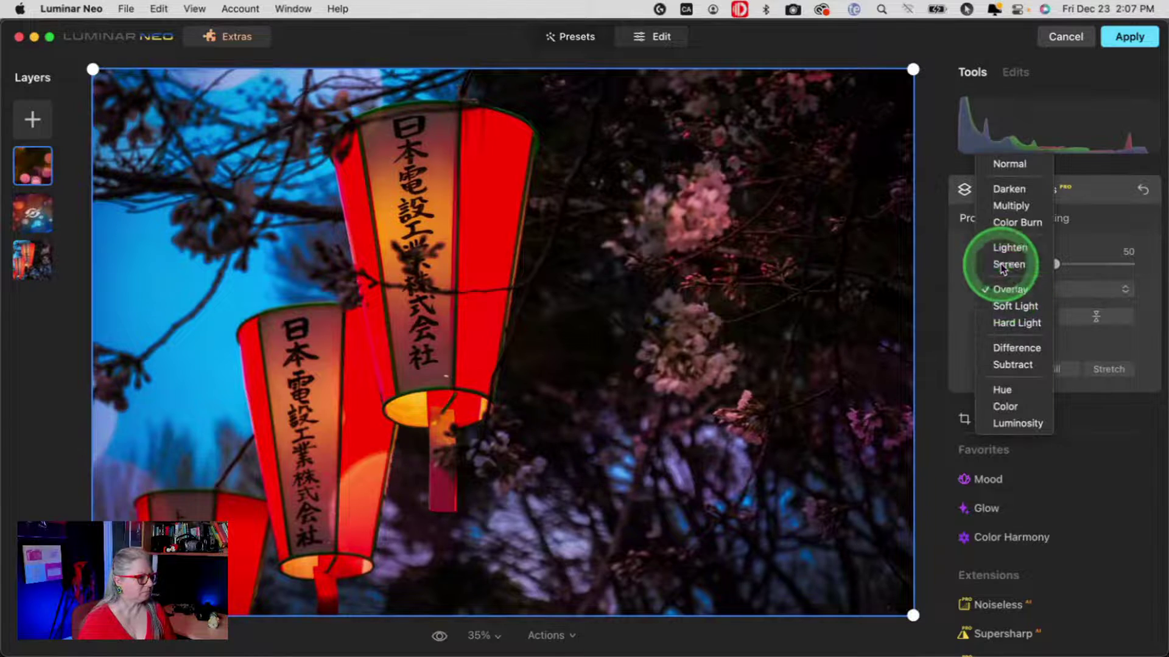
pyautogui.click(1003, 268)
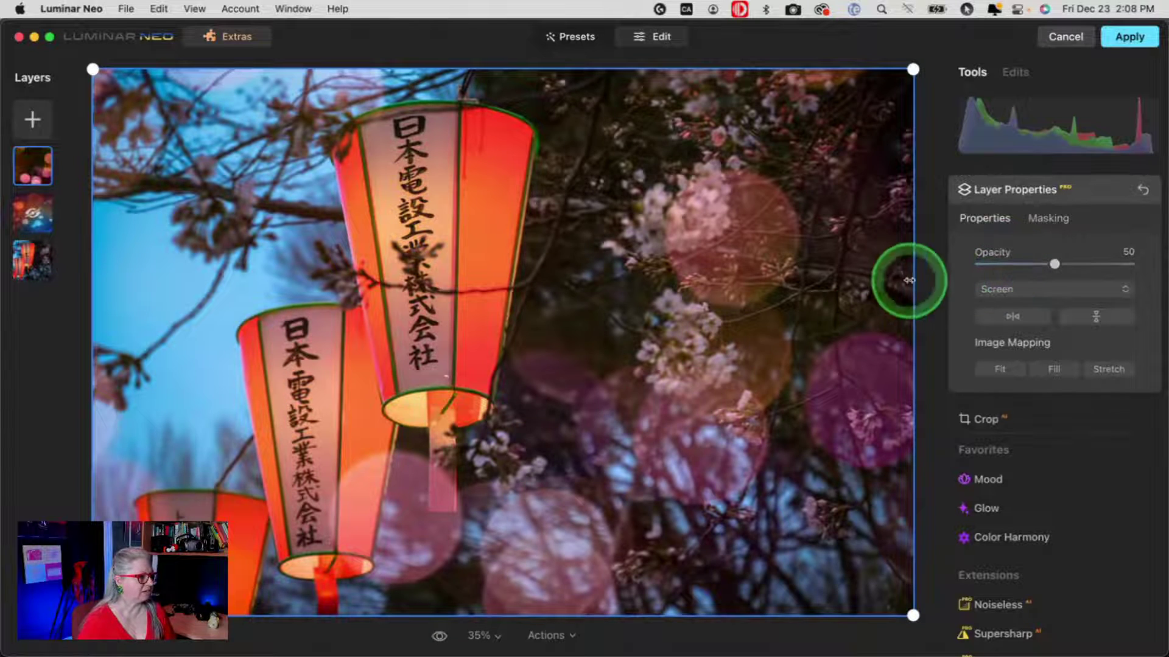
pyautogui.click(1012, 291)
pyautogui.click(1004, 268)
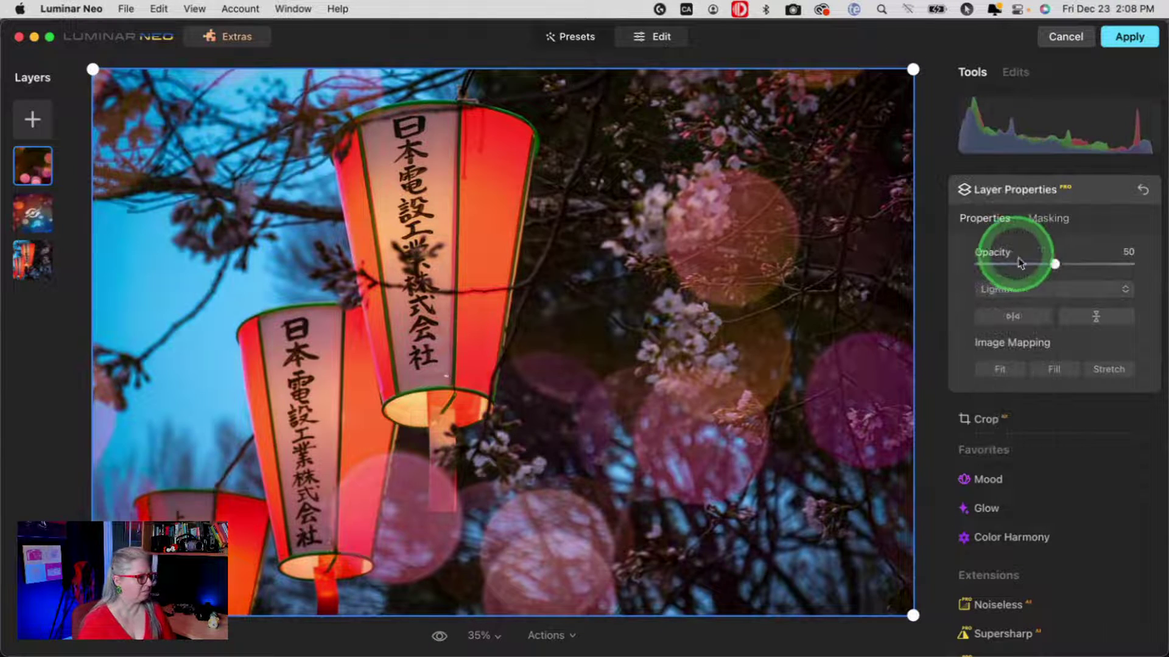
pyautogui.moveTo(1054, 263); pyautogui.dragTo(1106, 265)
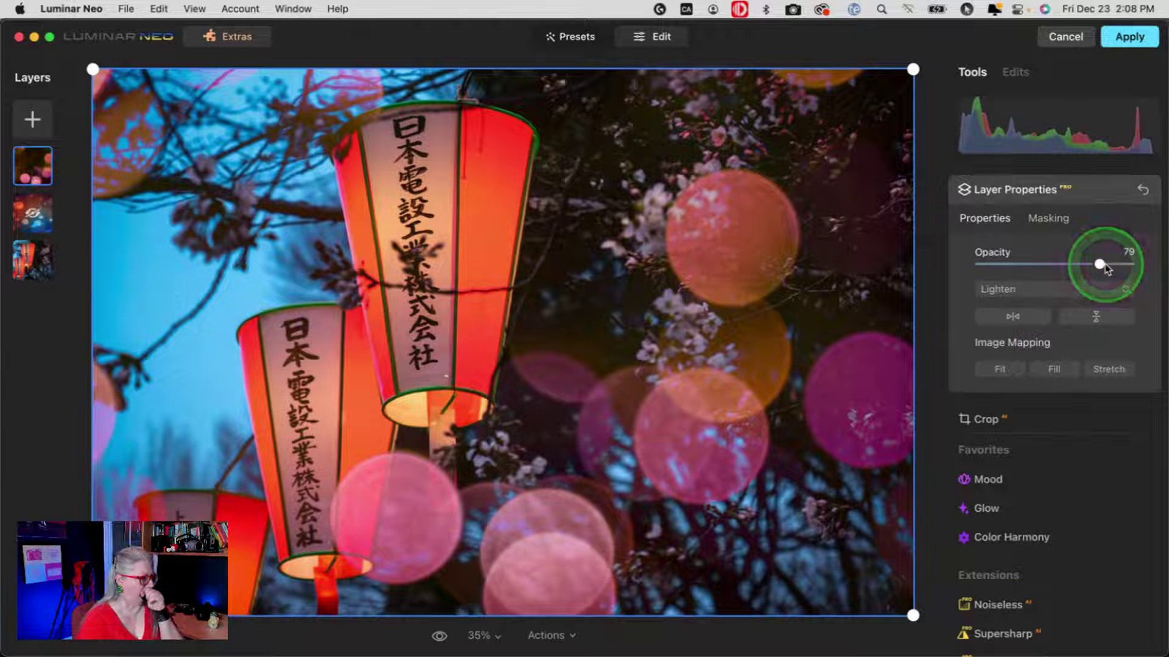
# Try vertical and horizontal flips of the pink bokeh layer in different combinations.
pyautogui.click(1094, 316)
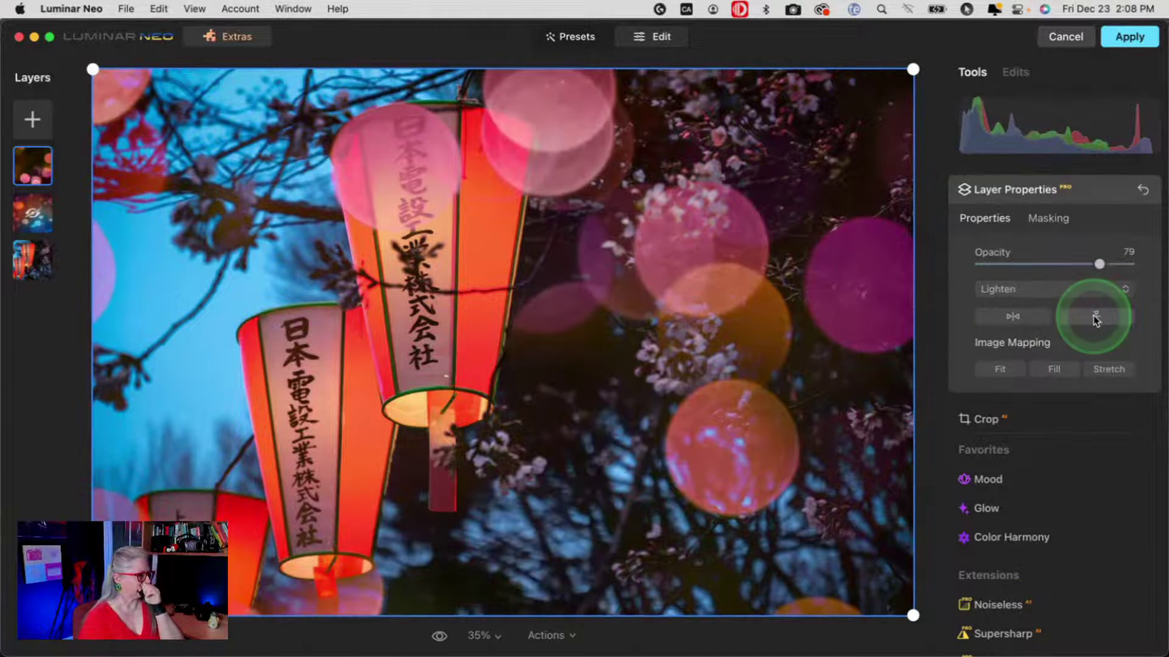
pyautogui.click(1023, 316)
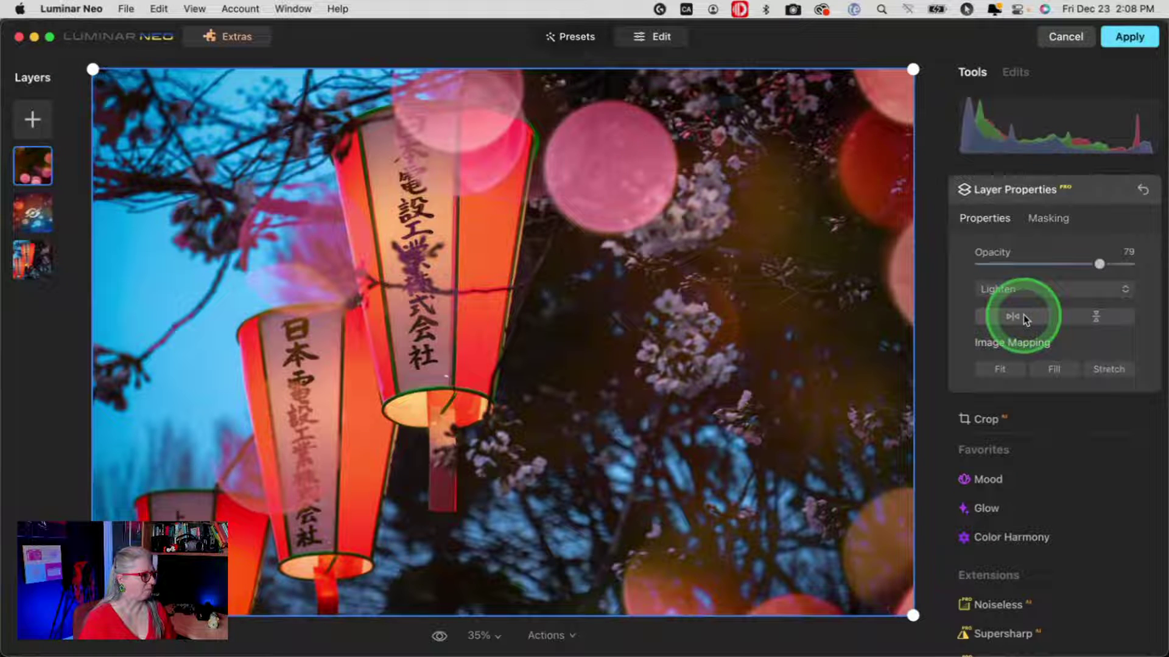
pyautogui.click(1067, 316)
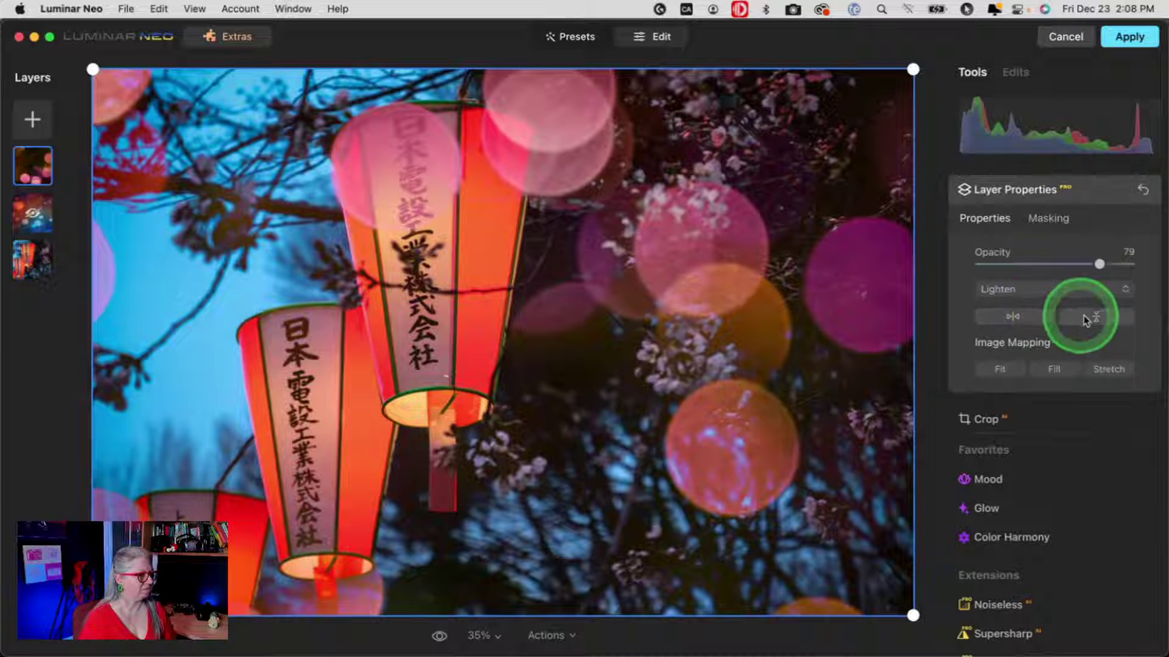
pyautogui.click(1028, 319)
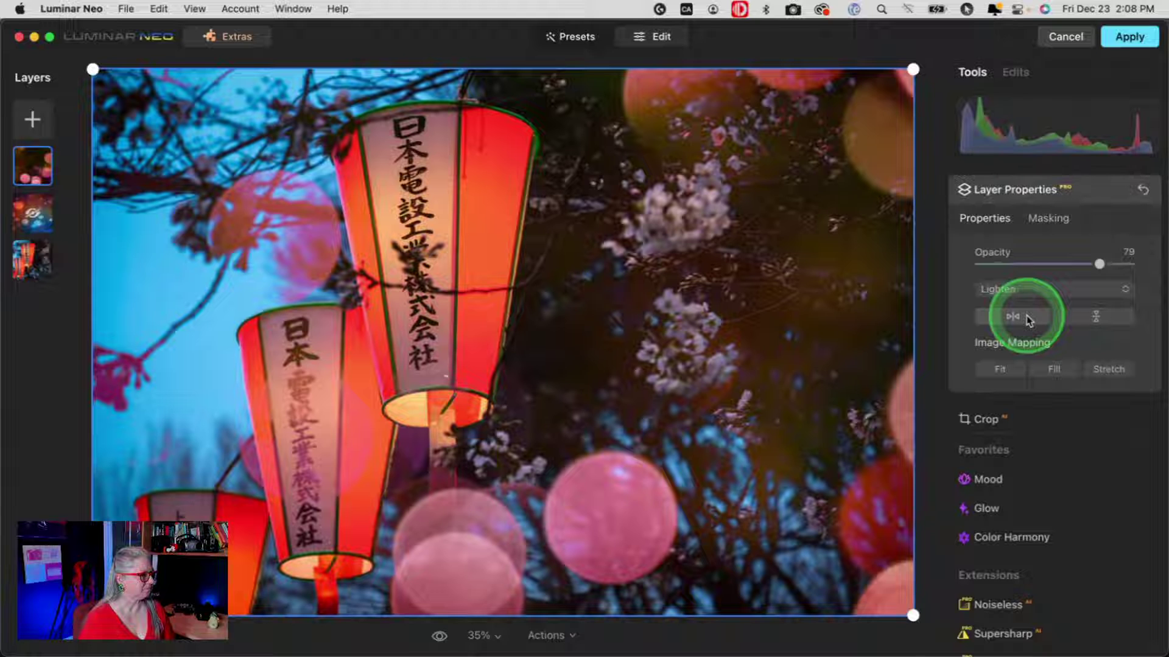
pyautogui.click(1077, 317)
pyautogui.click(1012, 316)
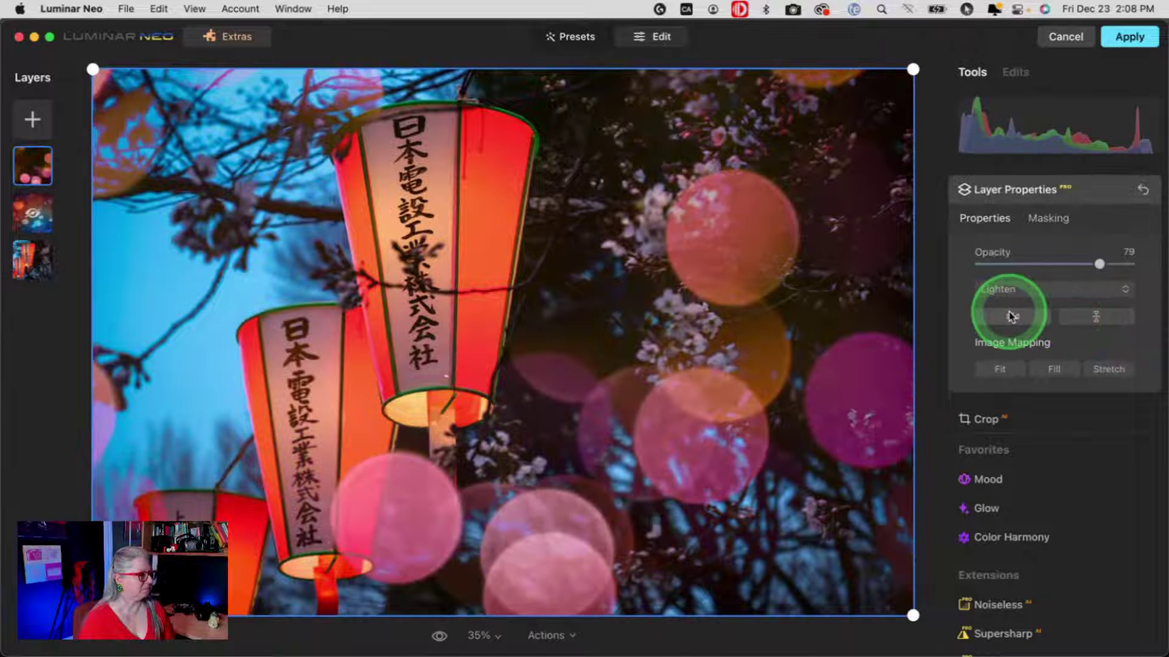
pyautogui.click(1077, 314)
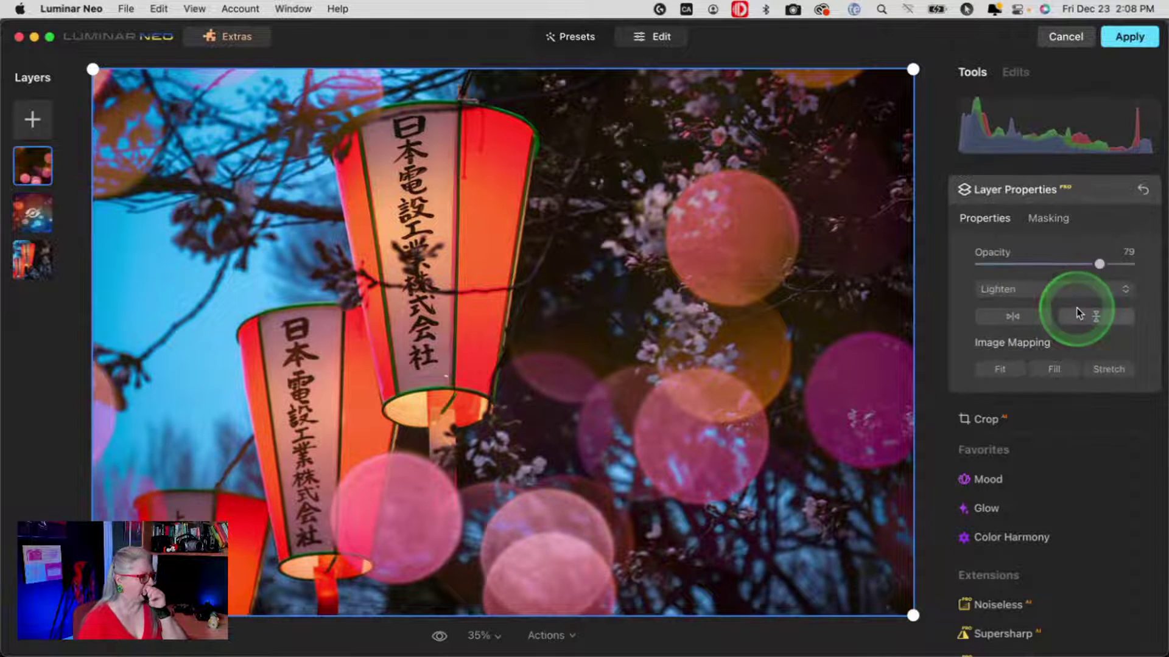
# Reduce the pink bokeh layer's opacity to 53.
pyautogui.click(1099, 264)
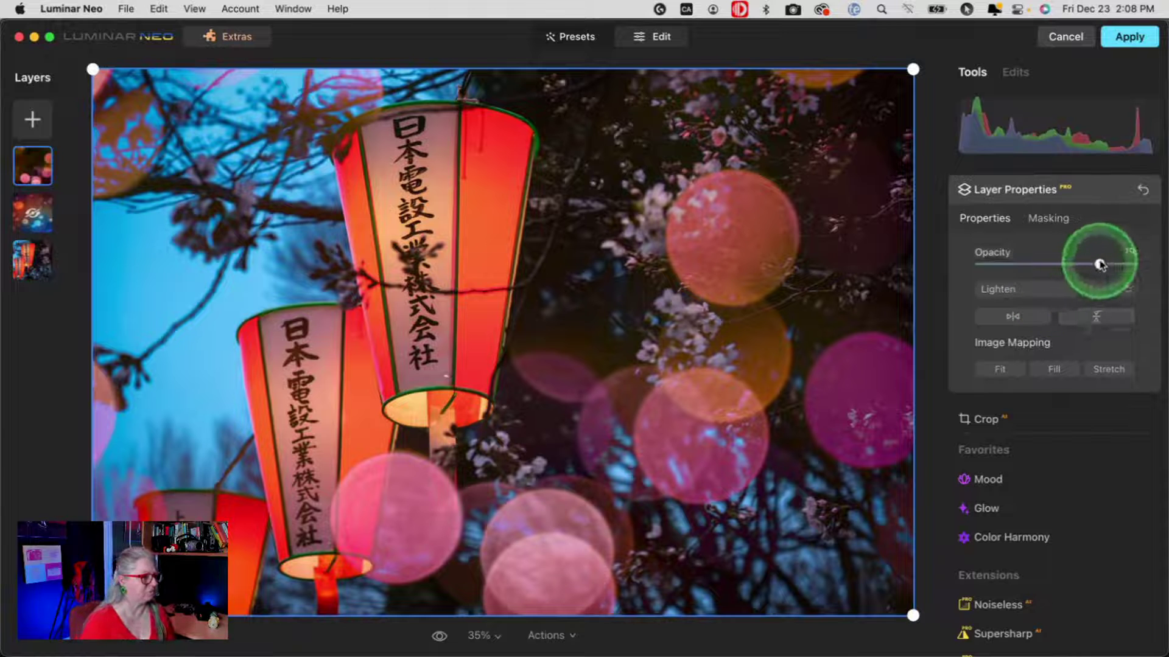
pyautogui.moveTo(1100, 265); pyautogui.dragTo(1059, 266)
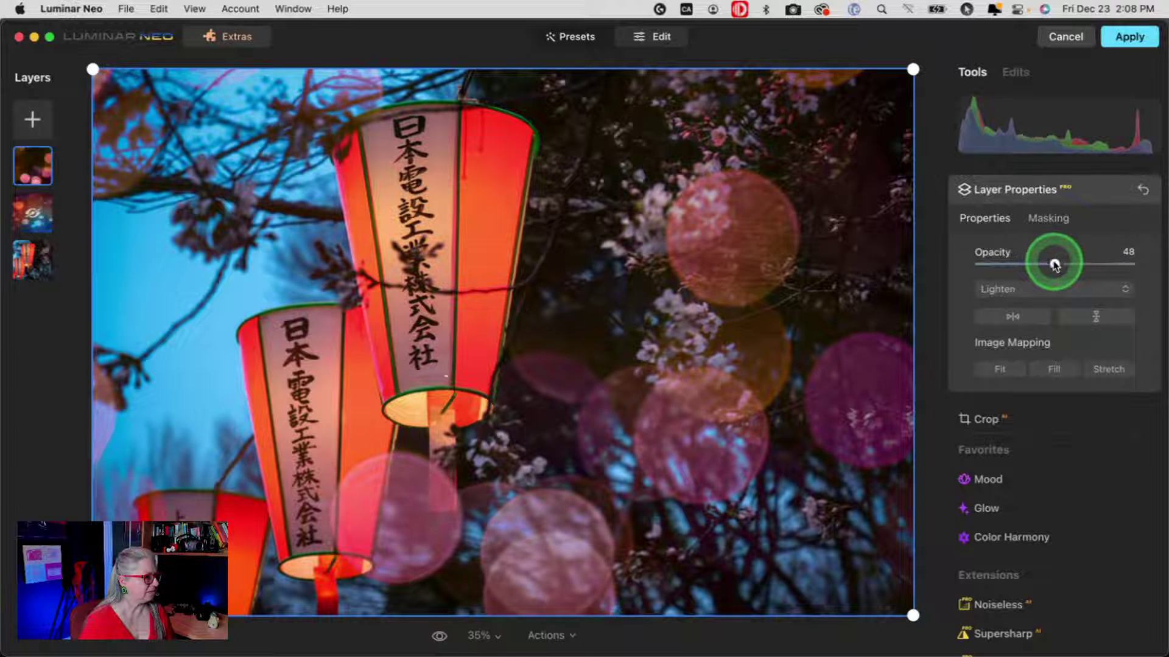
# Erase the pink bokeh layer over the two lower lanterns with a mask brush at 68 strength.
pyautogui.click(1047, 218)
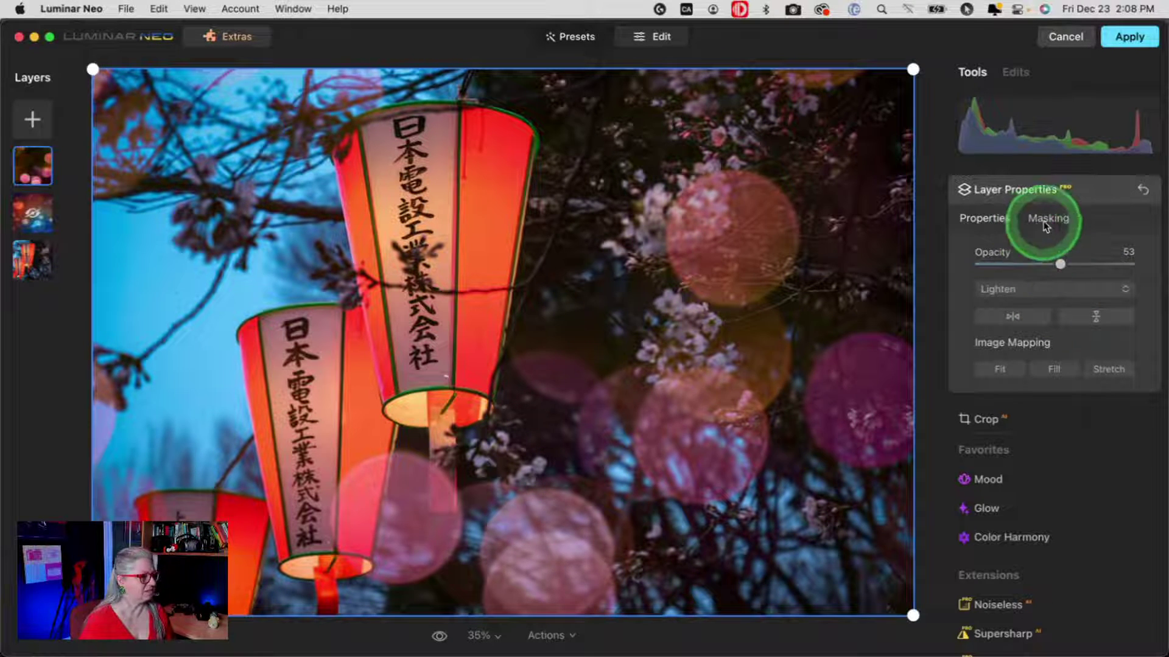
pyautogui.click(968, 255)
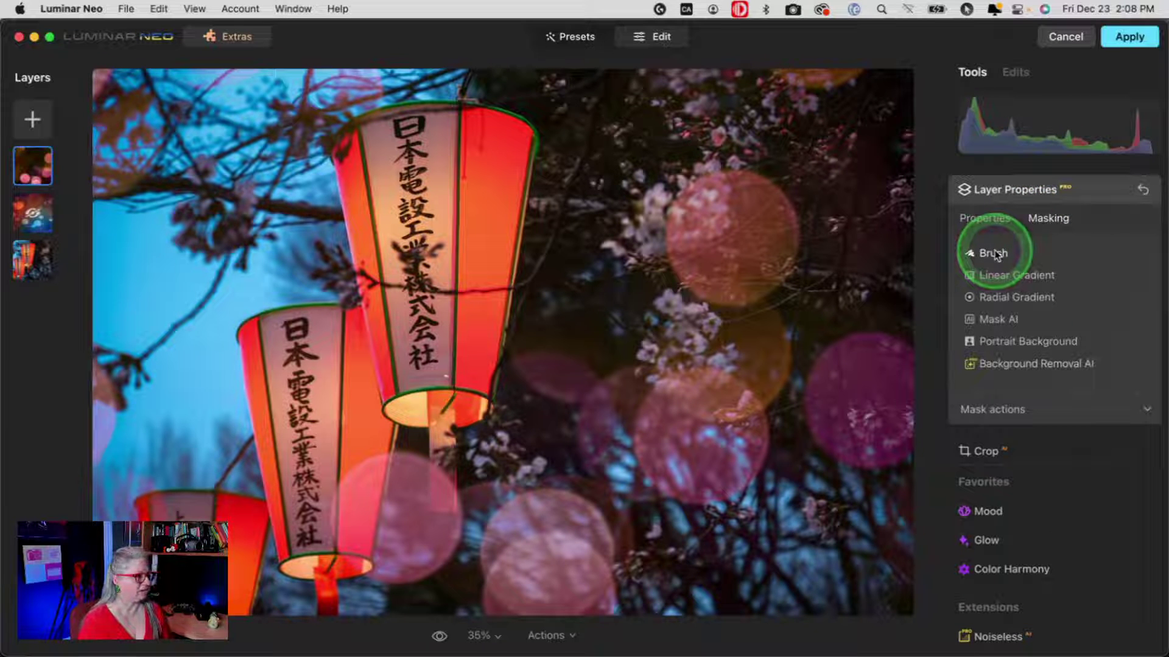
pyautogui.click(1093, 278)
pyautogui.click(1085, 375)
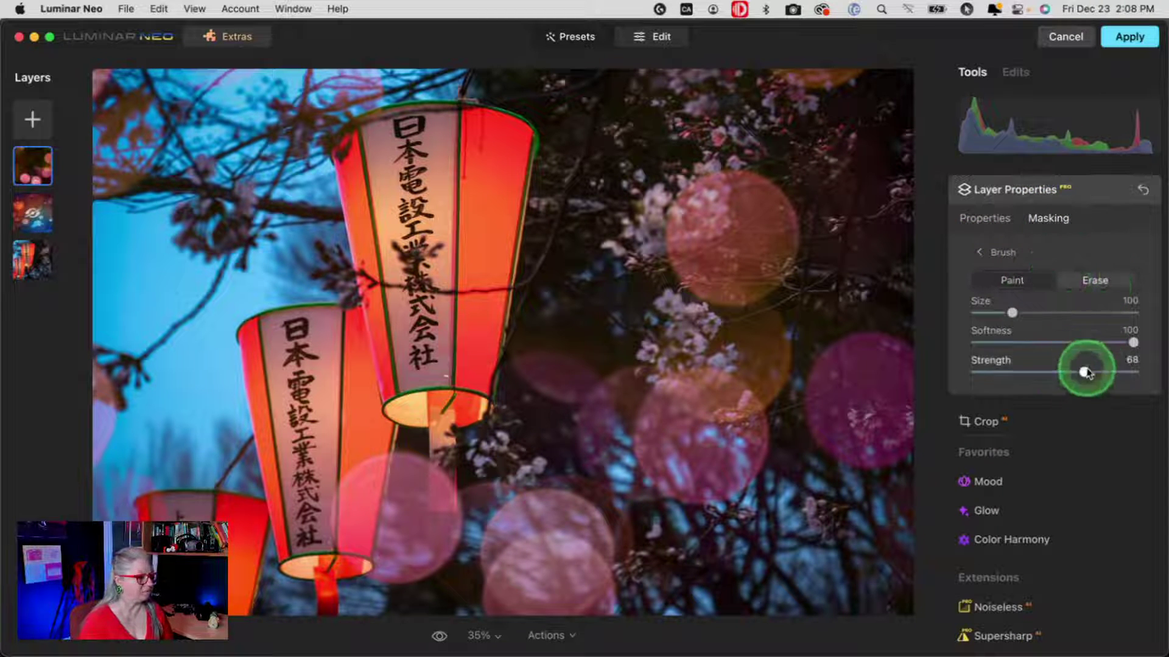
pyautogui.moveTo(346, 417)
pyautogui.mouseDown()
pyautogui.moveTo(343, 482)
pyautogui.moveTo(327, 444)
pyautogui.moveTo(324, 535)
pyautogui.moveTo(360, 445)
pyautogui.moveTo(330, 522)
pyautogui.moveTo(354, 414)
pyautogui.moveTo(336, 550)
pyautogui.moveTo(334, 361)
pyautogui.moveTo(280, 354)
pyautogui.moveTo(314, 560)
pyautogui.moveTo(389, 432)
pyautogui.moveTo(339, 444)
pyautogui.moveTo(300, 515)
pyautogui.moveTo(318, 560)
pyautogui.moveTo(335, 563)
pyautogui.moveTo(344, 542)
pyautogui.moveTo(359, 426)
pyautogui.mouseUp()
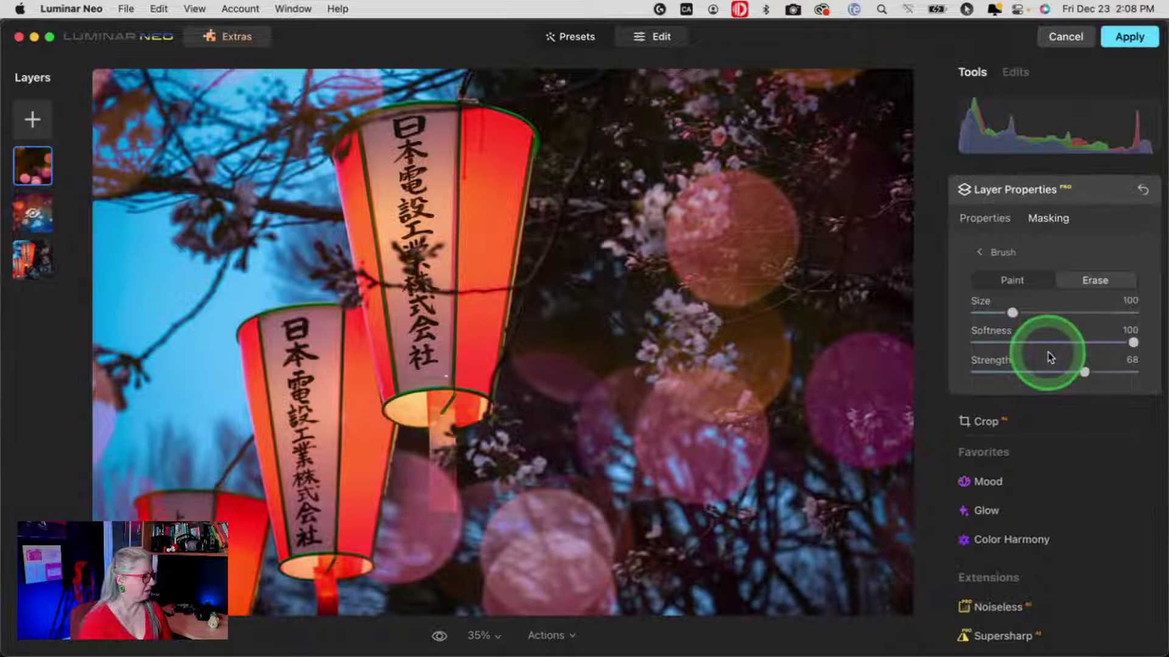
pyautogui.moveTo(182, 603); pyautogui.dragTo(177, 608)
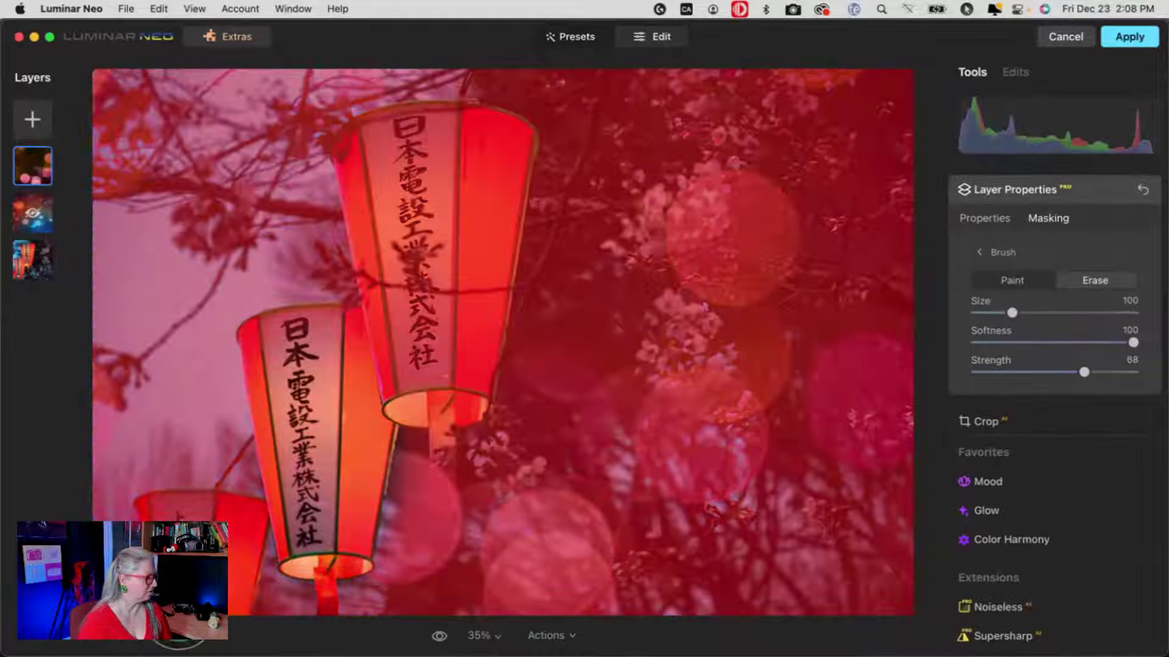
pyautogui.moveTo(162, 524); pyautogui.dragTo(227, 521)
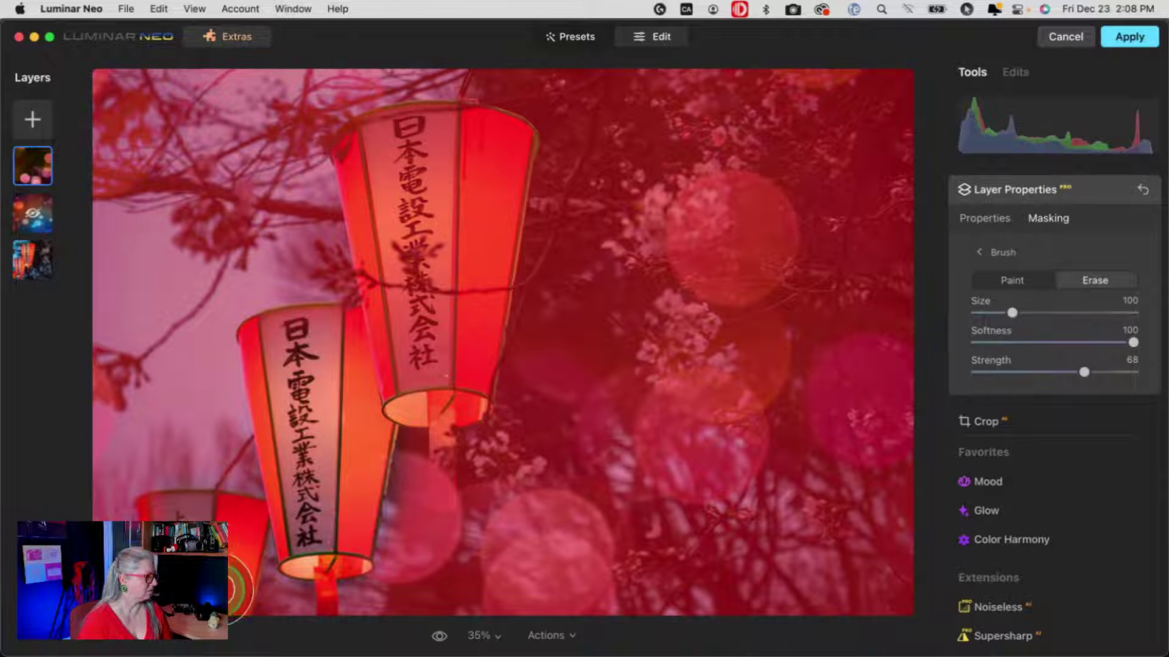
pyautogui.moveTo(228, 588); pyautogui.dragTo(231, 586)
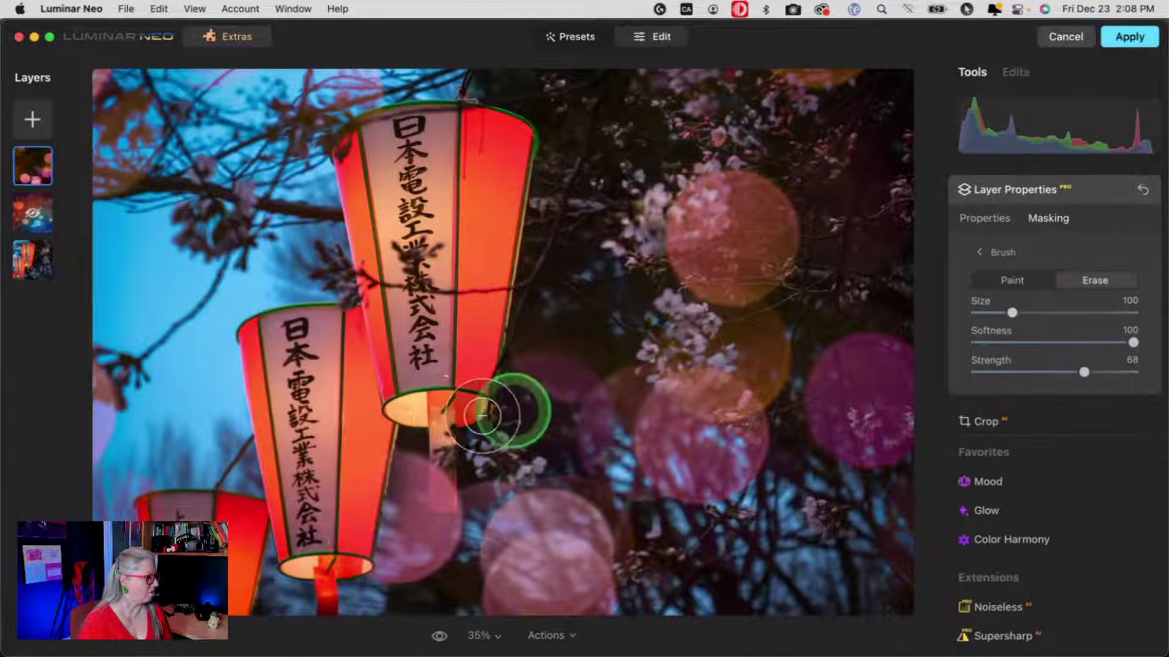
# Erase the bokeh around the top lantern's base with a size 76 brush and over its hanging strip at size 52.
pyautogui.press('[')
pyautogui.press('[')
pyautogui.press('[')
pyautogui.moveTo(442, 434)
pyautogui.mouseDown()
pyautogui.moveTo(439, 496)
pyautogui.moveTo(535, 389)
pyautogui.mouseUp()
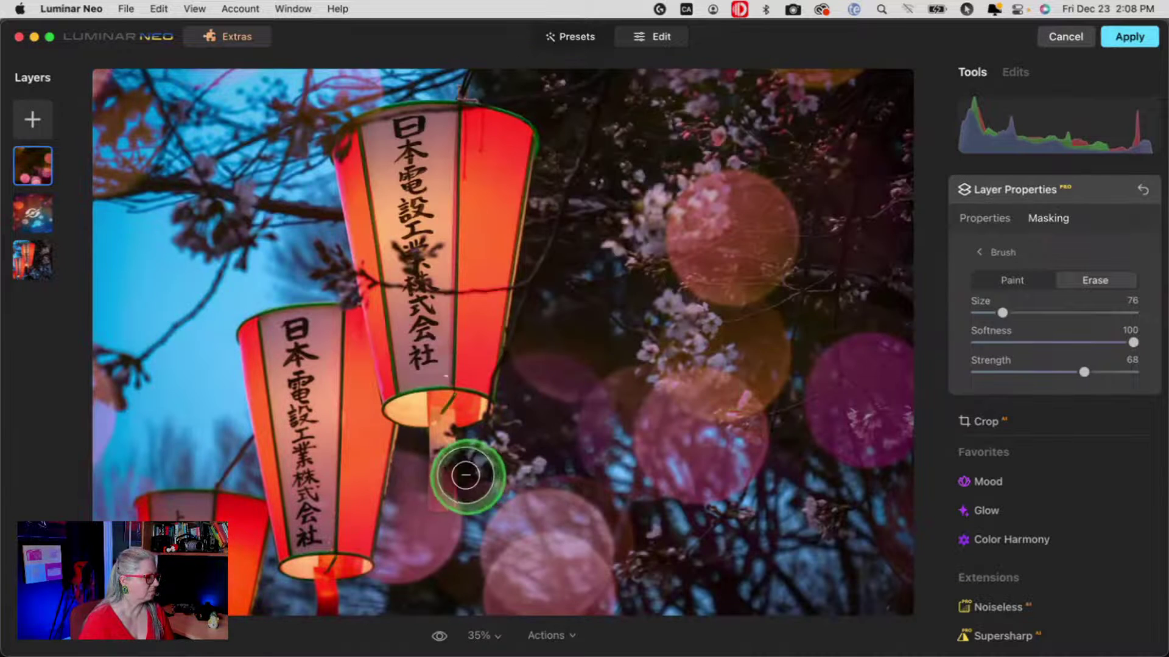
pyautogui.press('[')
pyautogui.press('[')
pyautogui.press('[')
pyautogui.moveTo(438, 462)
pyautogui.mouseDown()
pyautogui.moveTo(442, 498)
pyautogui.moveTo(441, 438)
pyautogui.moveTo(443, 487)
pyautogui.mouseUp()
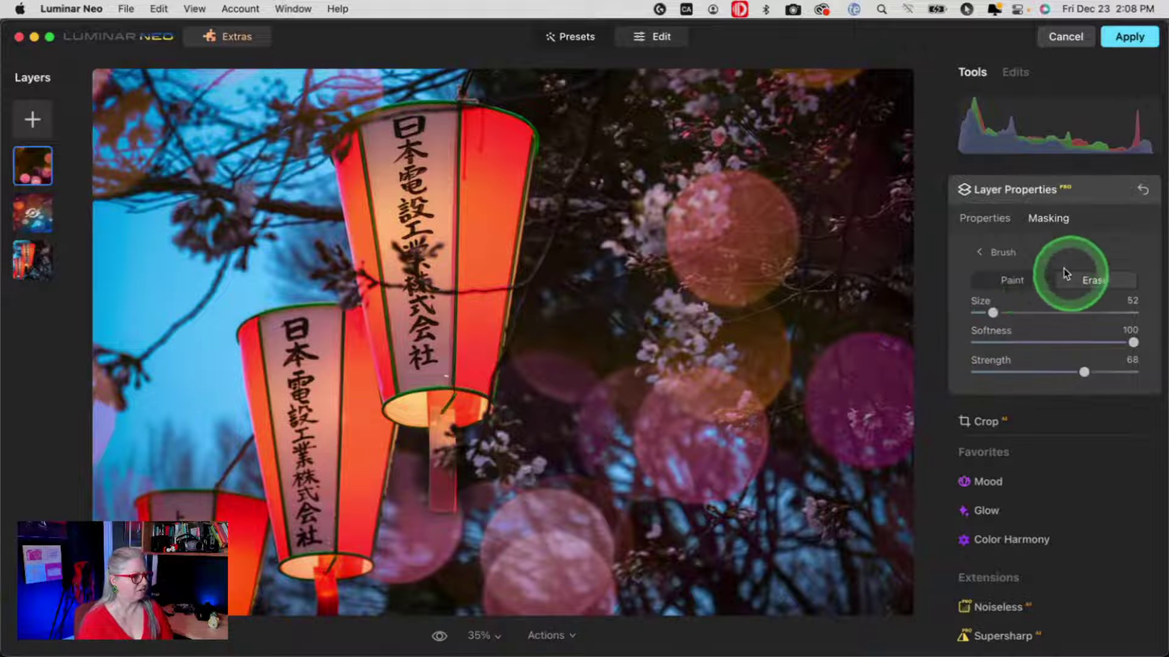
# Paint the pink bokeh back in around the top lantern's hanging strip, reducing the mask brush to size 28.
pyautogui.click(1029, 283)
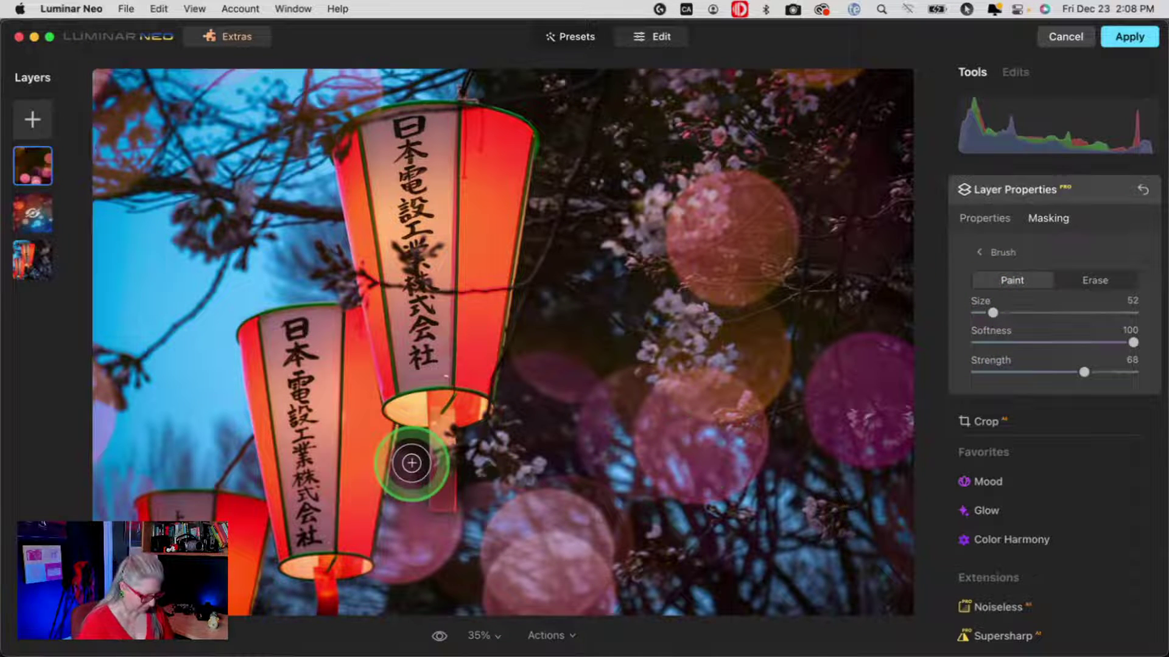
pyautogui.moveTo(404, 462)
pyautogui.mouseDown()
pyautogui.moveTo(418, 498)
pyautogui.moveTo(416, 457)
pyautogui.moveTo(462, 471)
pyautogui.mouseUp()
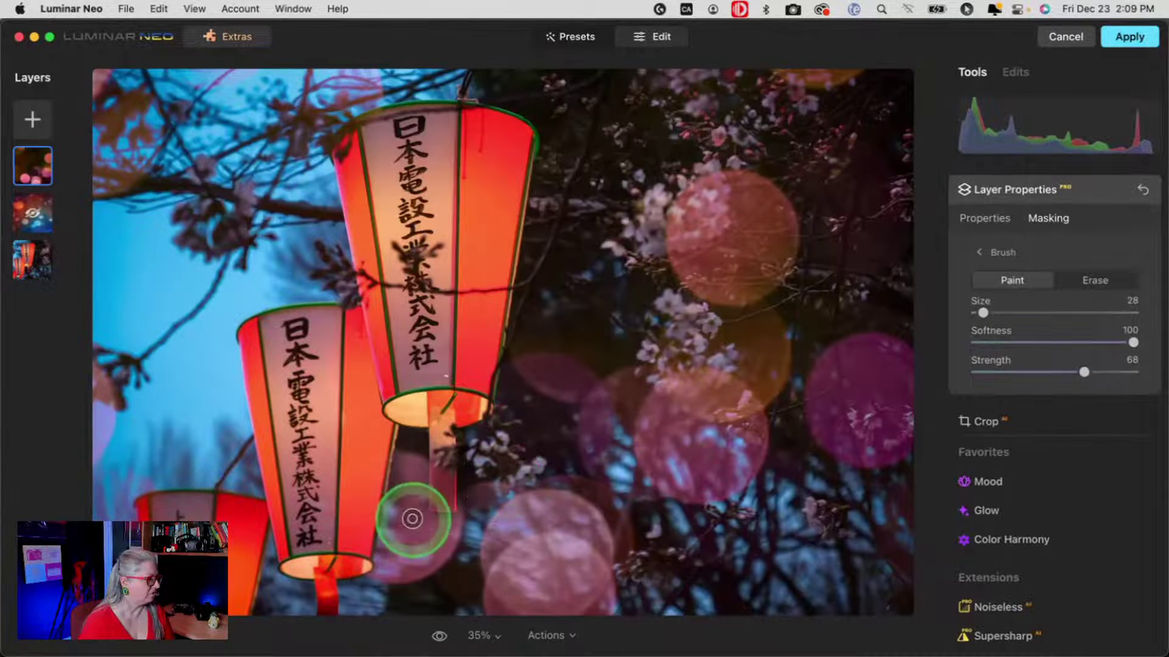
pyautogui.moveTo(426, 522)
pyautogui.mouseDown()
pyautogui.moveTo(418, 488)
pyautogui.moveTo(418, 499)
pyautogui.mouseUp()
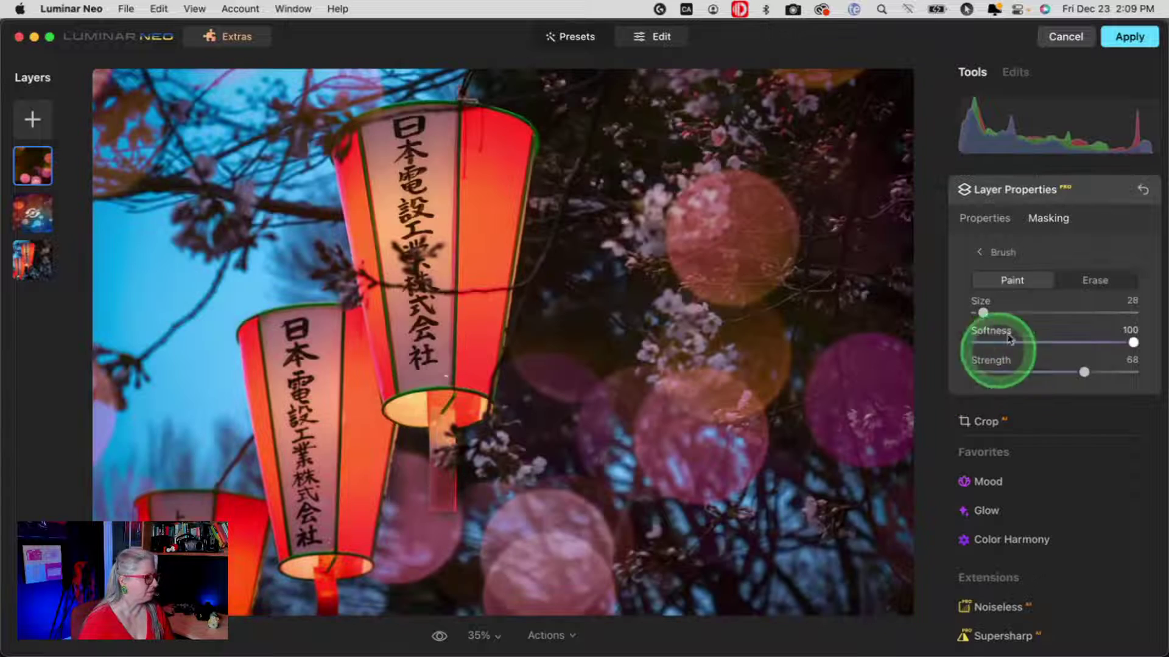
pyautogui.moveTo(391, 540)
pyautogui.mouseDown()
pyautogui.moveTo(397, 468)
pyautogui.moveTo(393, 542)
pyautogui.mouseUp()
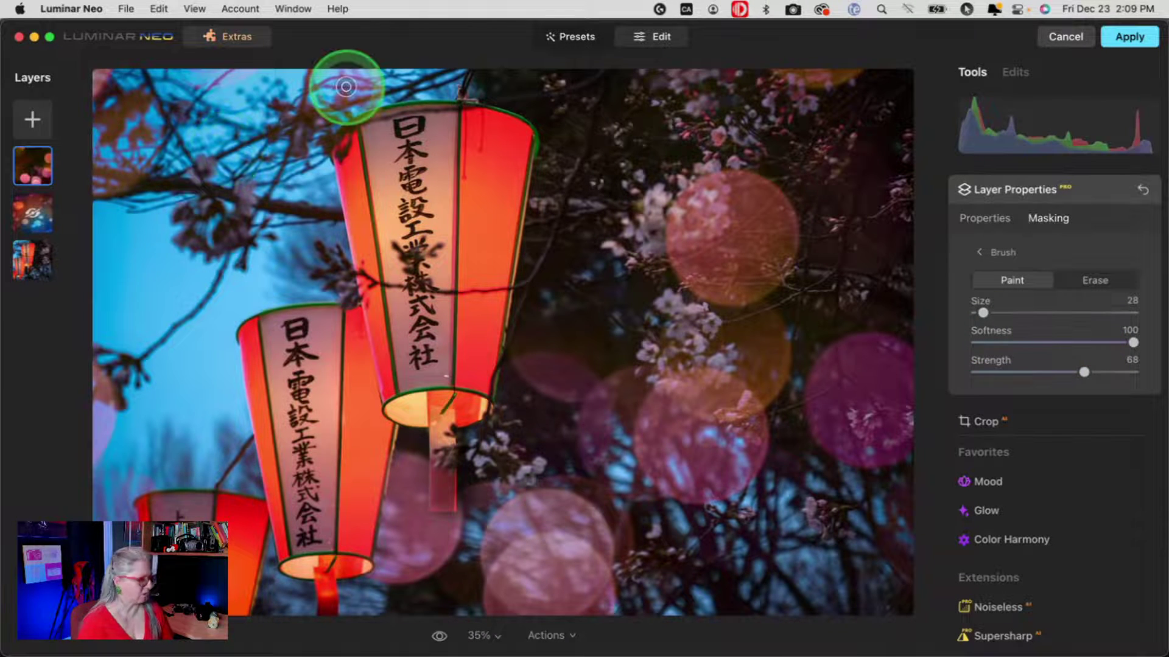
# Erase the pink bokeh from the sky and branches above and beside the lanterns and along the photo's left edge with a size 100 brush.
pyautogui.press(']')
pyautogui.press(']')
pyautogui.press(']')
pyautogui.press(']')
pyautogui.press(']')
pyautogui.press(']')
pyautogui.press(']')
pyautogui.moveTo(366, 83)
pyautogui.mouseDown()
pyautogui.moveTo(277, 131)
pyautogui.moveTo(167, 81)
pyautogui.mouseUp()
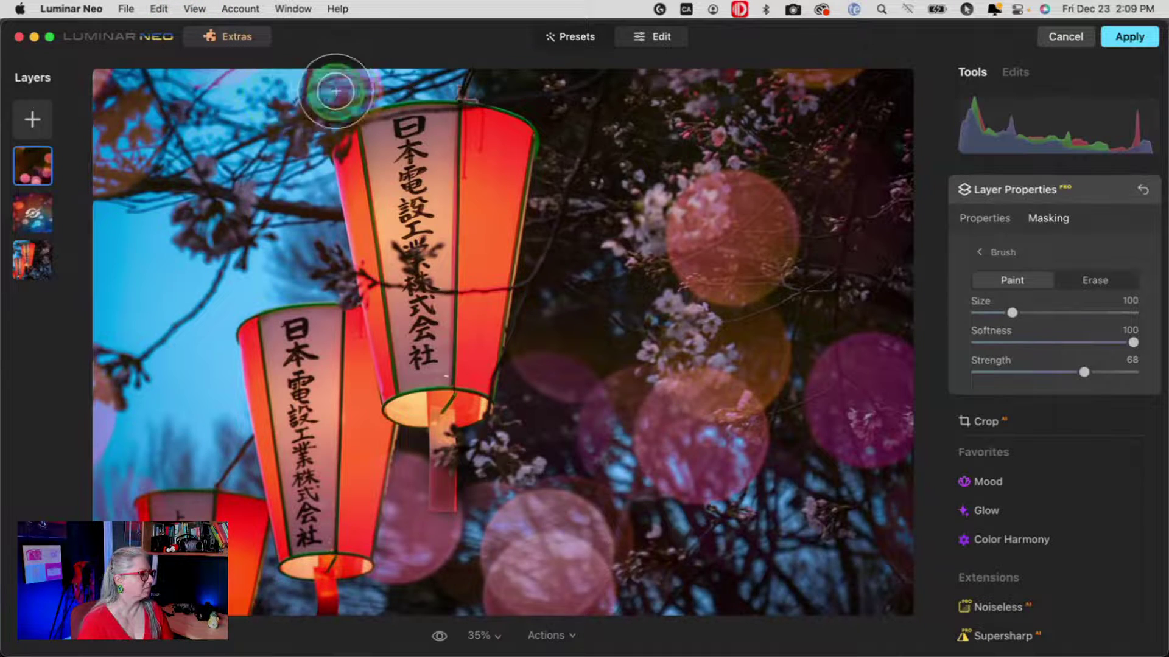
pyautogui.moveTo(334, 89)
pyautogui.mouseDown()
pyautogui.moveTo(104, 78)
pyautogui.moveTo(938, 274)
pyautogui.mouseUp()
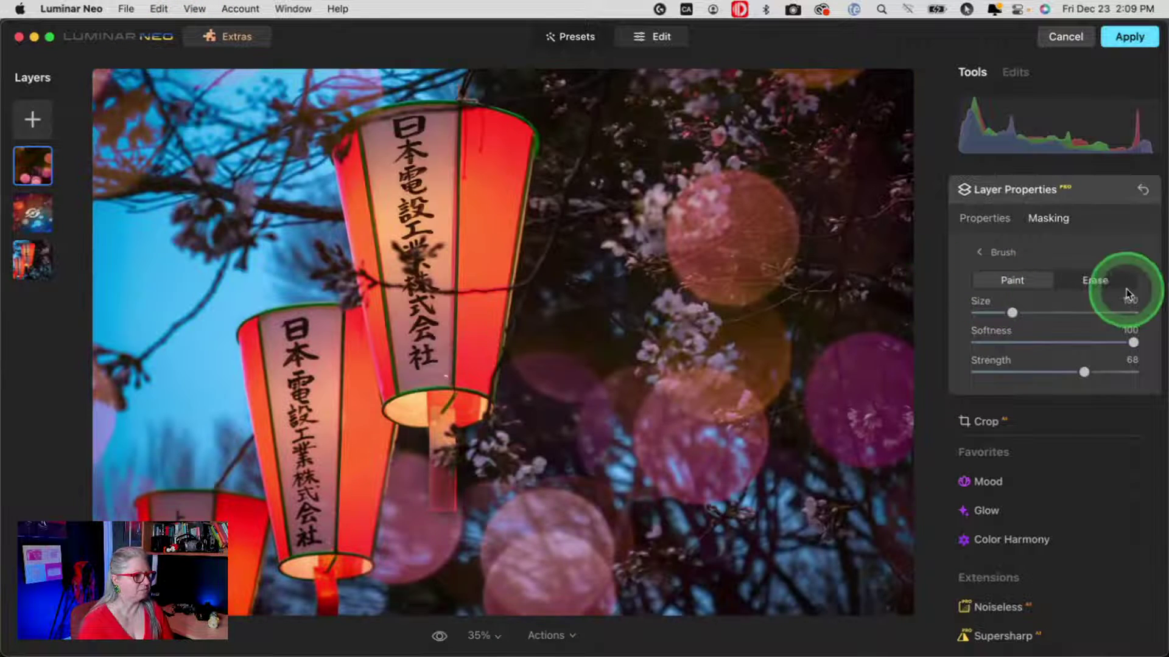
pyautogui.moveTo(332, 79)
pyautogui.mouseDown()
pyautogui.moveTo(313, 78)
pyautogui.moveTo(378, 86)
pyautogui.moveTo(125, 90)
pyautogui.moveTo(107, 109)
pyautogui.mouseUp()
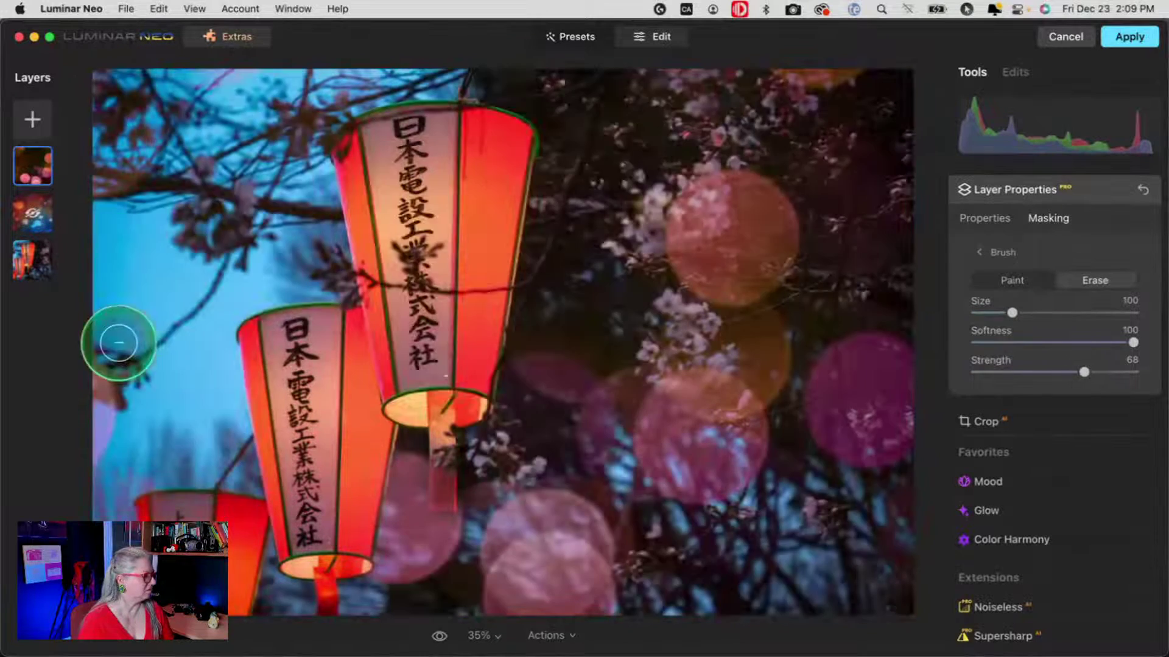
pyautogui.moveTo(112, 389)
pyautogui.mouseDown()
pyautogui.moveTo(107, 460)
pyautogui.moveTo(94, 381)
pyautogui.moveTo(105, 92)
pyautogui.moveTo(328, 79)
pyautogui.mouseUp()
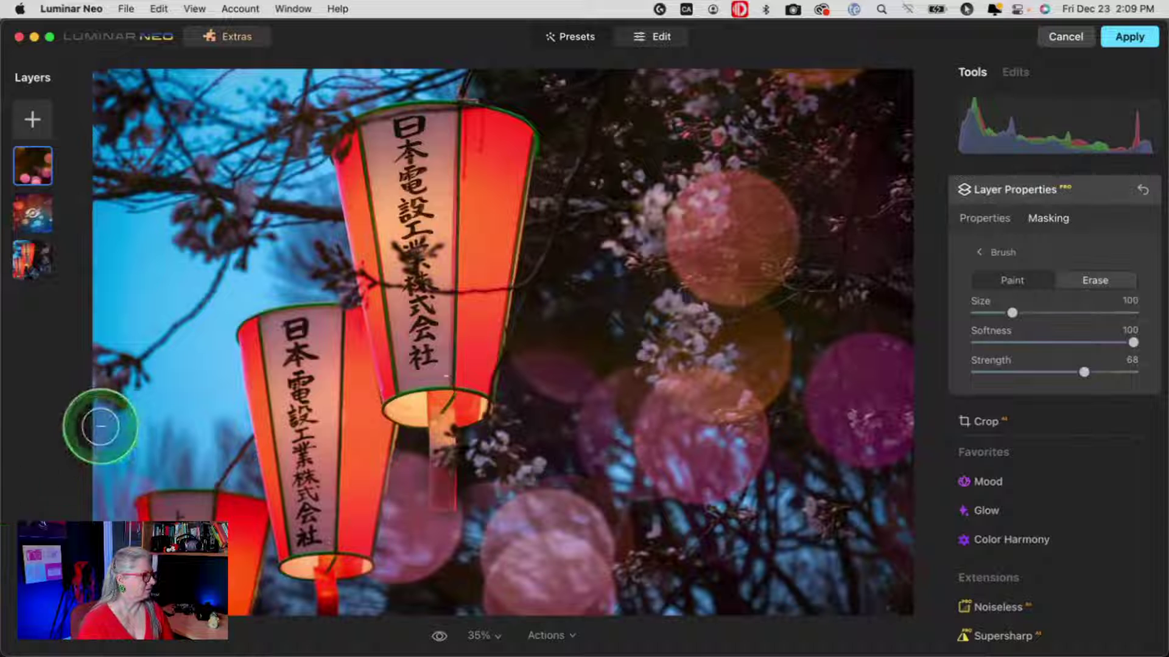
pyautogui.moveTo(100, 426); pyautogui.dragTo(8, 478)
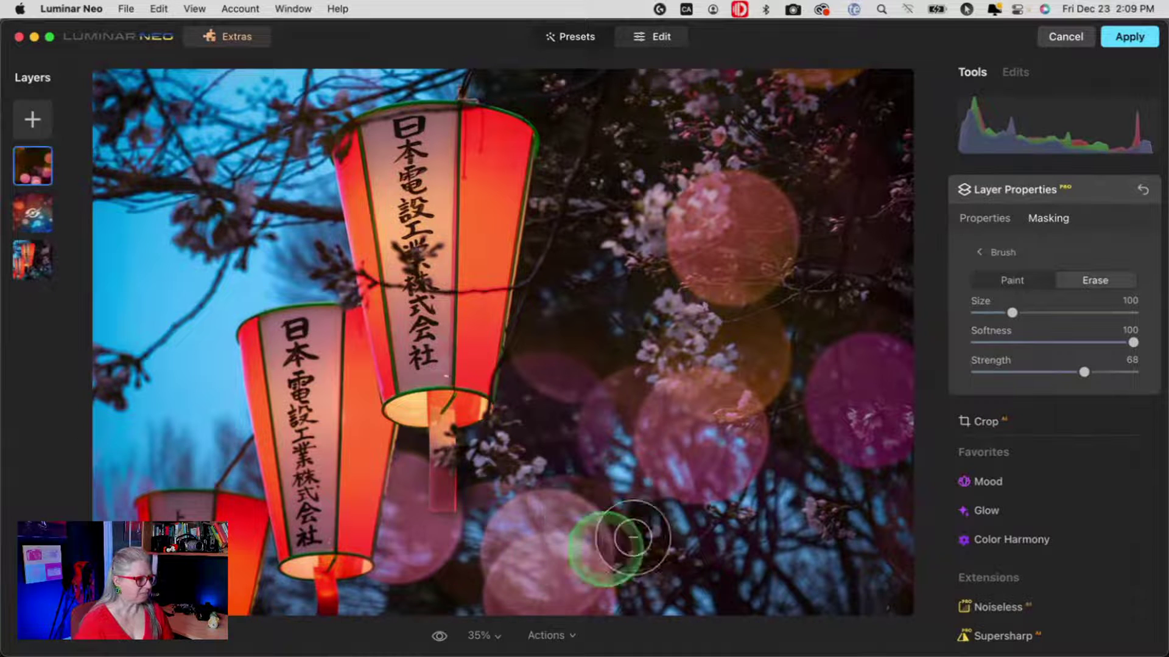
pyautogui.click(1093, 190)
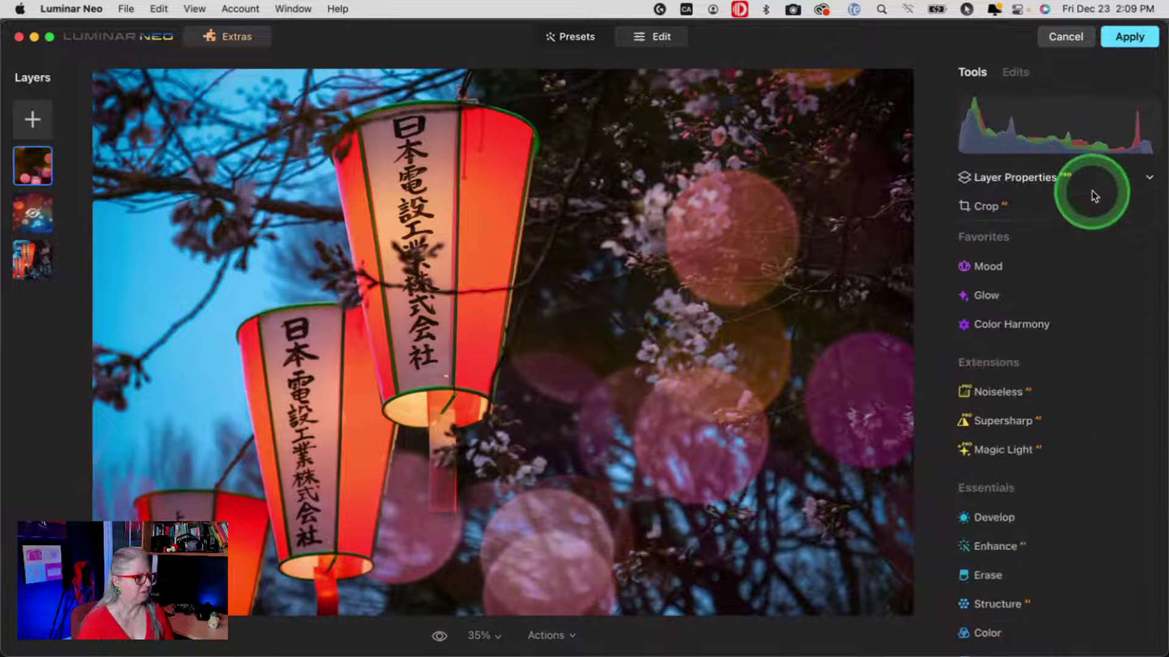
# Try recolouring the bokeh layer with HSL hues of Red 42, Orange 57 and Magenta 45 and a Hue Shift of -98.
pyautogui.scroll(-8, 1039, 304)
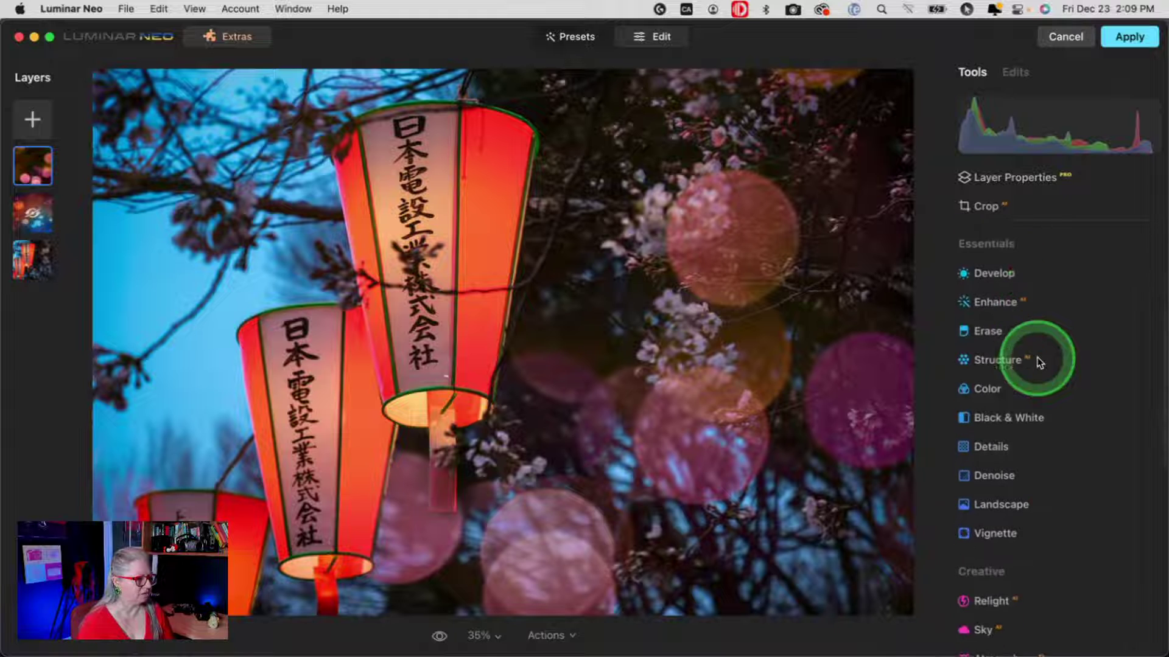
pyautogui.click(1014, 340)
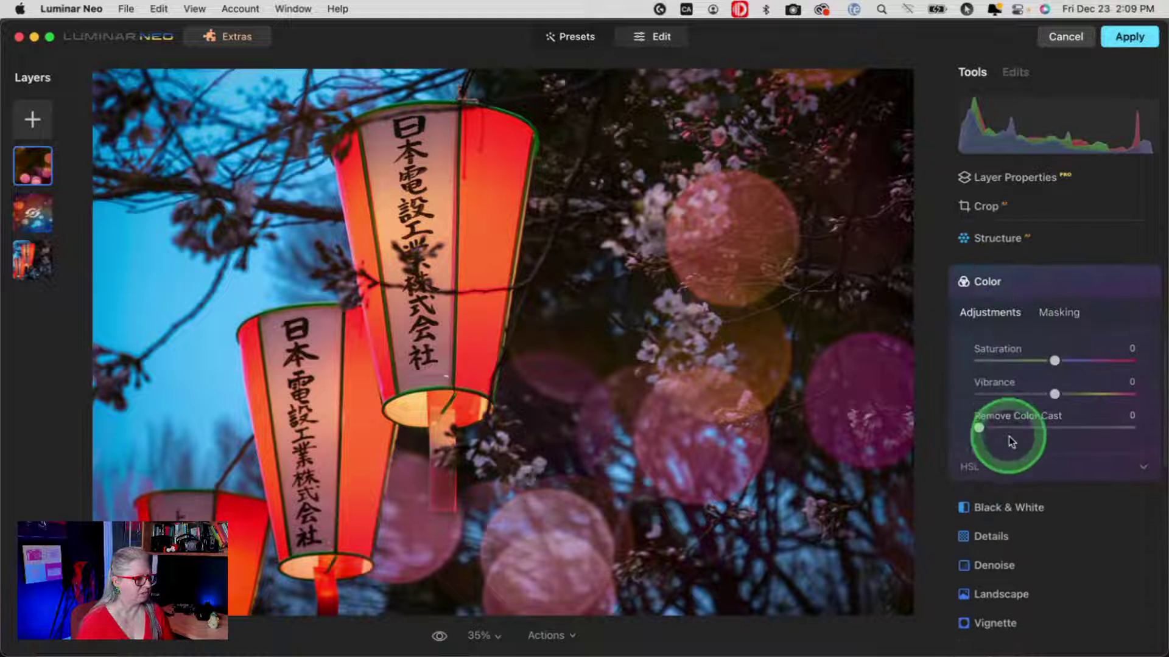
pyautogui.click(1012, 464)
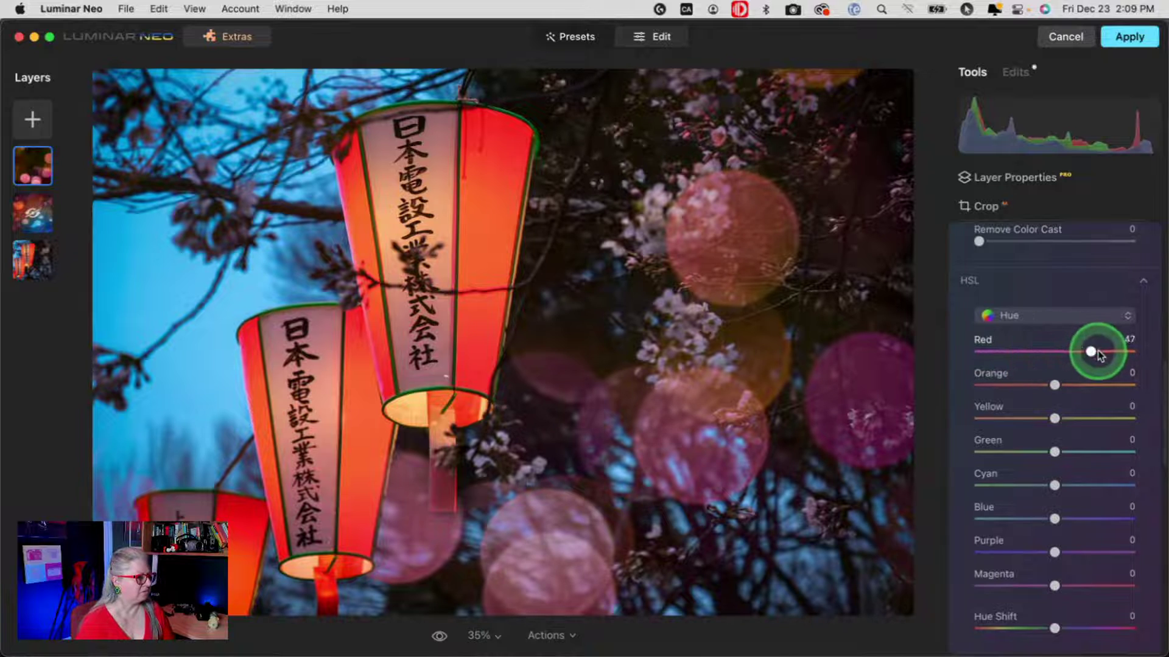
pyautogui.moveTo(1099, 356); pyautogui.dragTo(1102, 387)
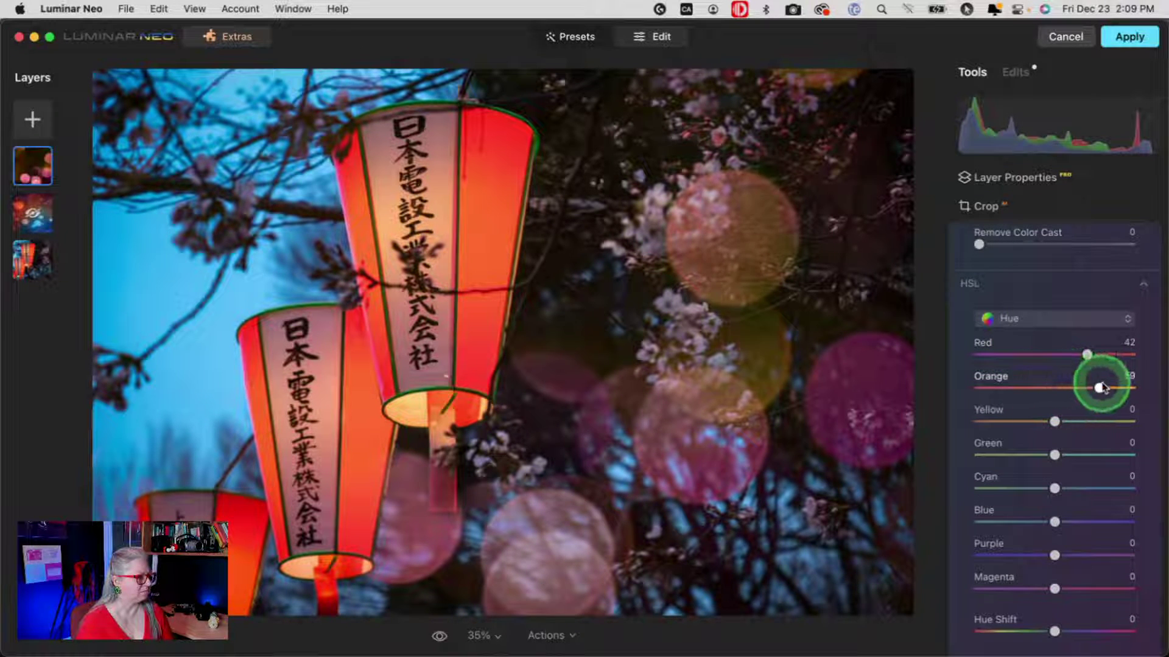
pyautogui.scroll(-2, 1071, 462)
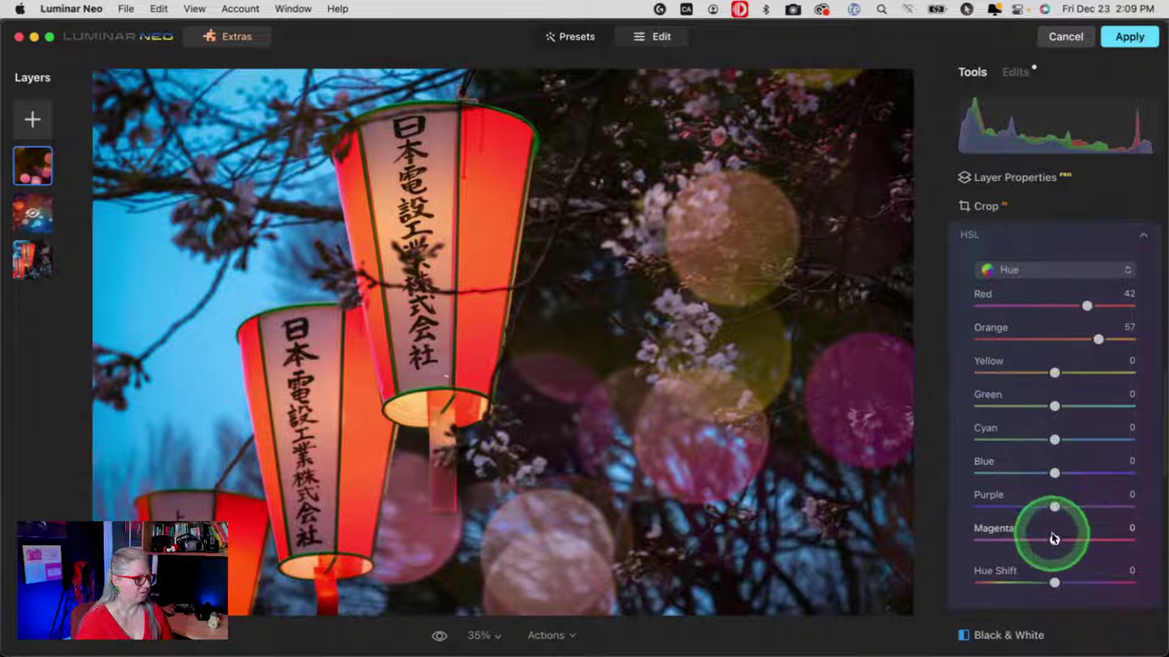
pyautogui.moveTo(1055, 540); pyautogui.dragTo(1087, 539)
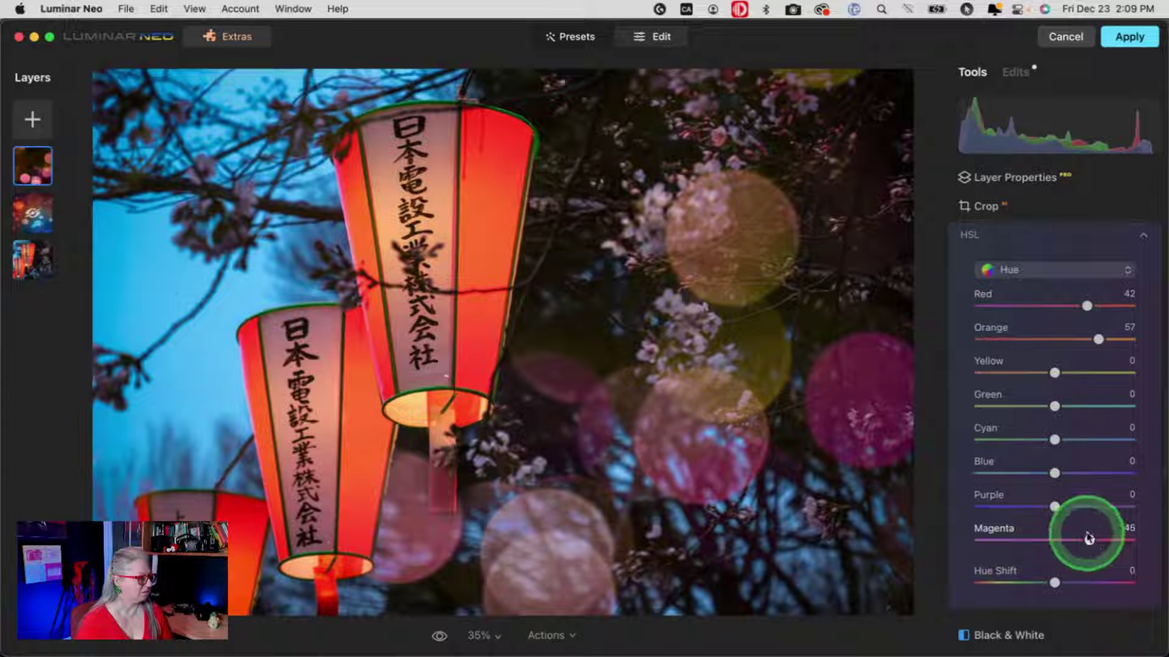
pyautogui.scroll(-4, 1086, 537)
pyautogui.moveTo(1068, 477); pyautogui.dragTo(1041, 474)
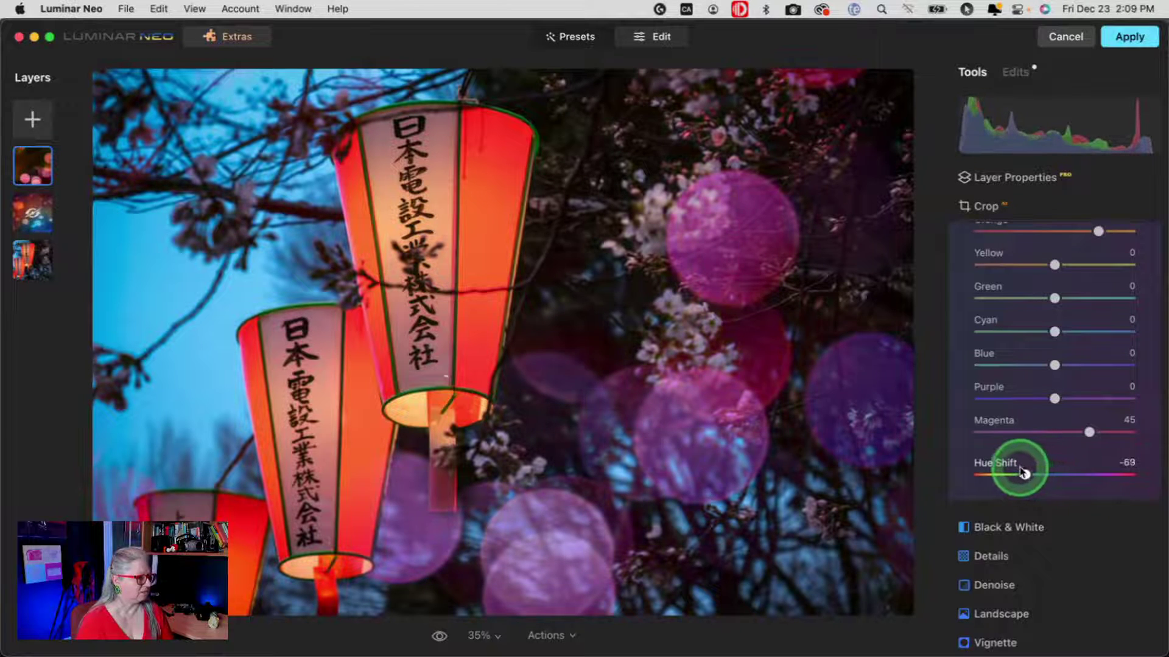
# Reset the bokeh layer's Red, Orange and Magenta hues to 0.
pyautogui.scroll(3, 1036, 334)
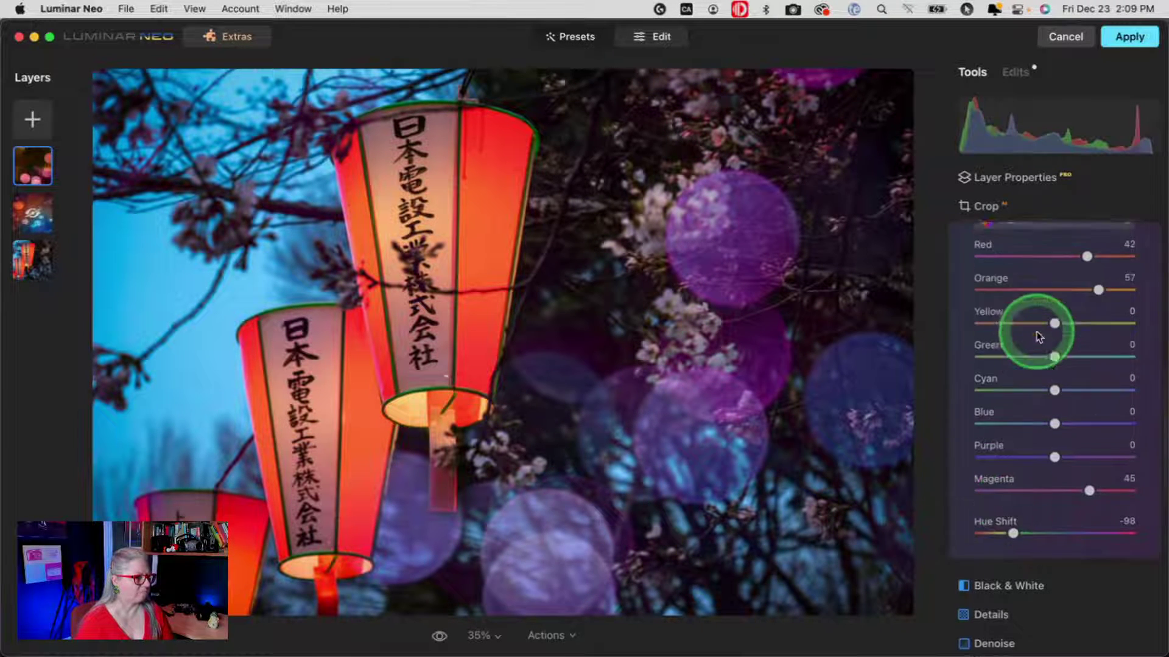
pyautogui.moveTo(1077, 271); pyautogui.dragTo(1087, 270)
pyautogui.doubleClick(1088, 269)
pyautogui.doubleClick(1098, 301)
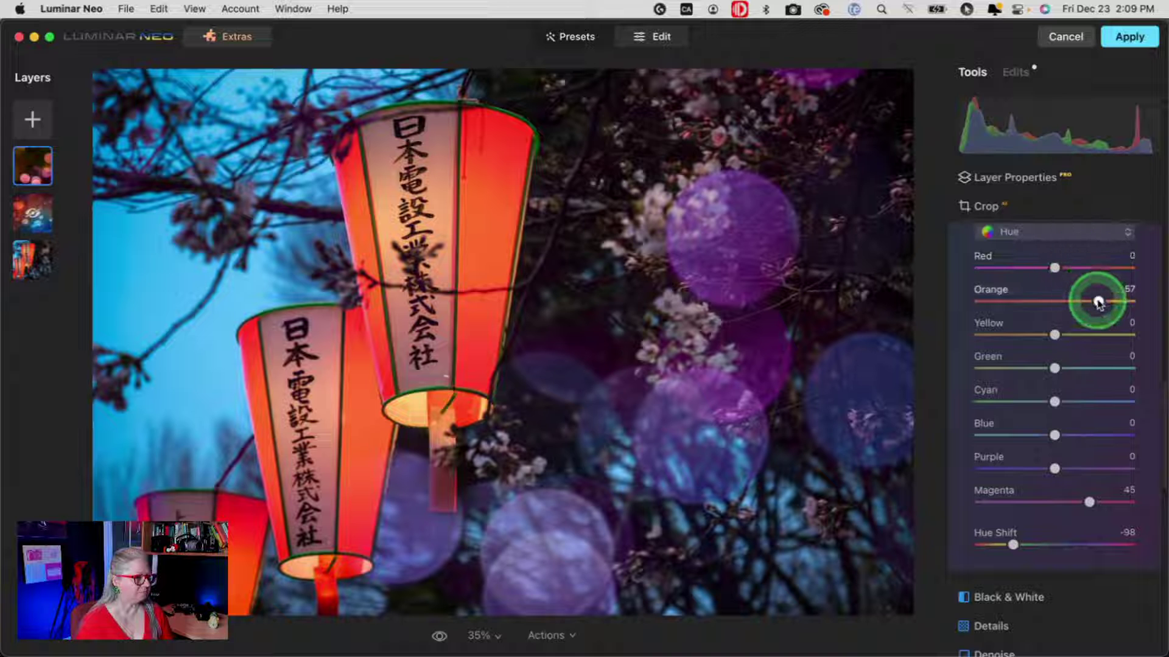
pyautogui.click(1089, 502)
pyautogui.doubleClick(1089, 502)
# Set the bokeh layer's Hue Shift to 4, Red hue to 48 and Orange hue to 24.
pyautogui.moveTo(1013, 544)
pyautogui.mouseDown()
pyautogui.moveTo(1125, 545)
pyautogui.moveTo(949, 542)
pyautogui.moveTo(997, 544)
pyautogui.mouseUp()
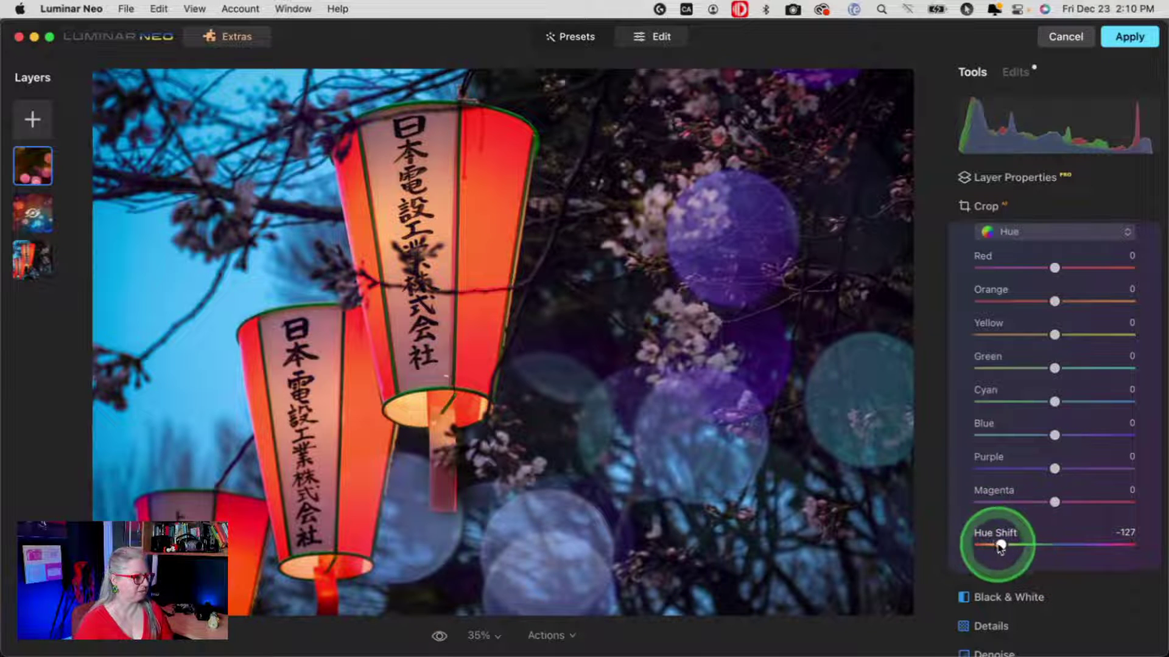
pyautogui.moveTo(1002, 545); pyautogui.dragTo(1064, 540)
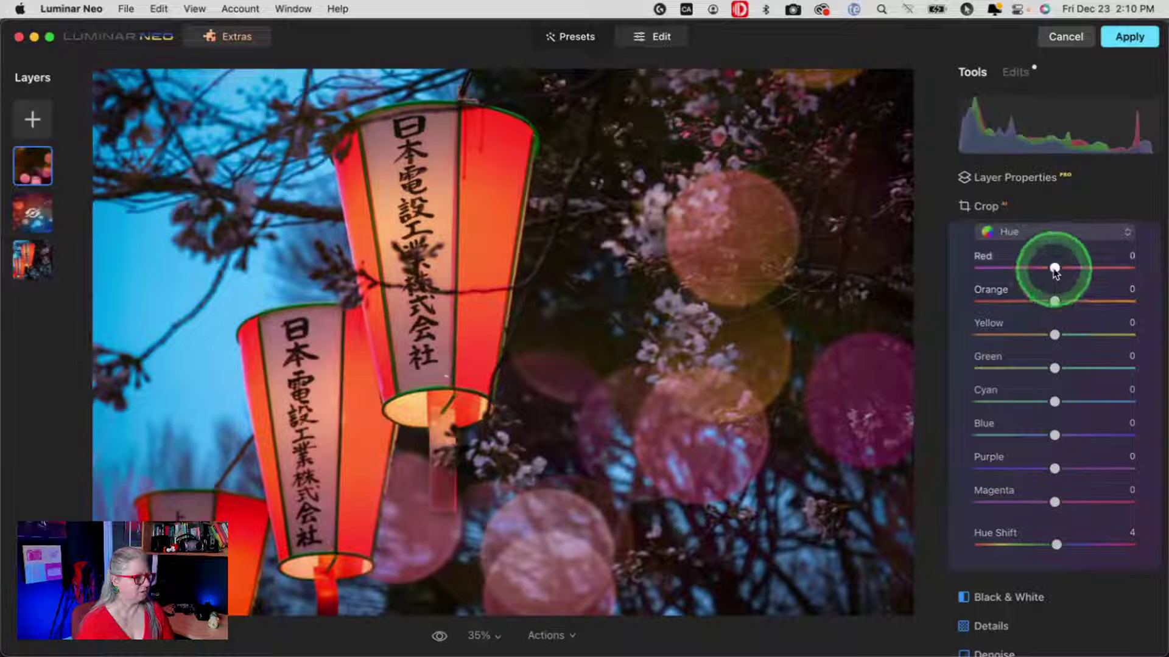
pyautogui.moveTo(1054, 269); pyautogui.dragTo(1096, 268)
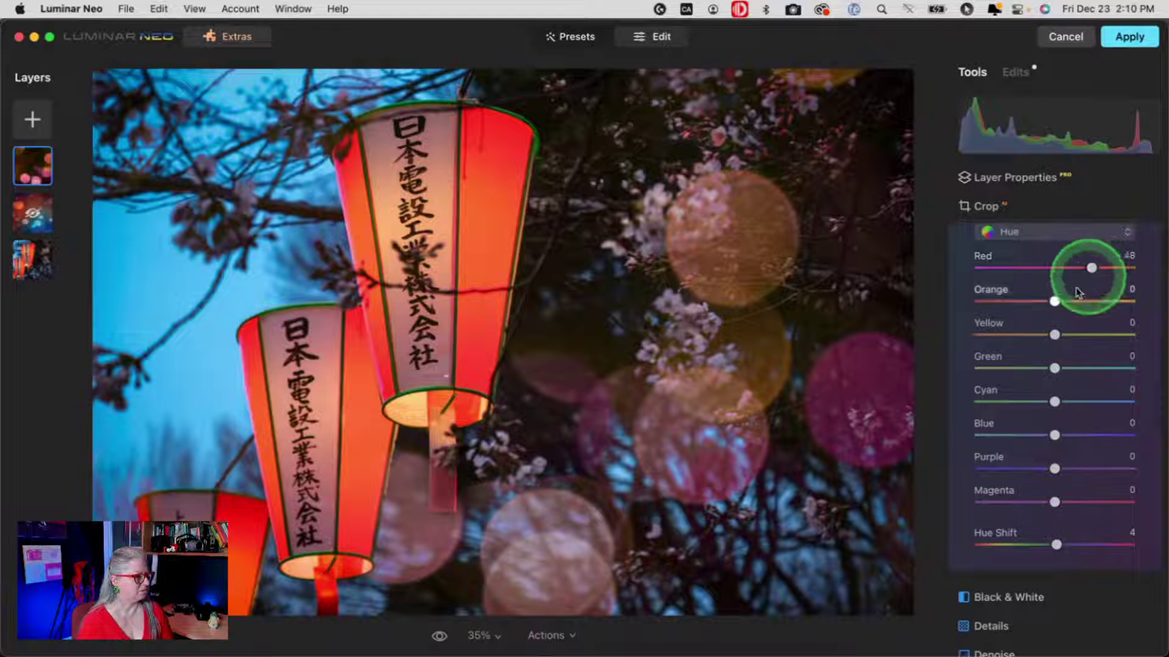
pyautogui.moveTo(1055, 302); pyautogui.dragTo(1080, 302)
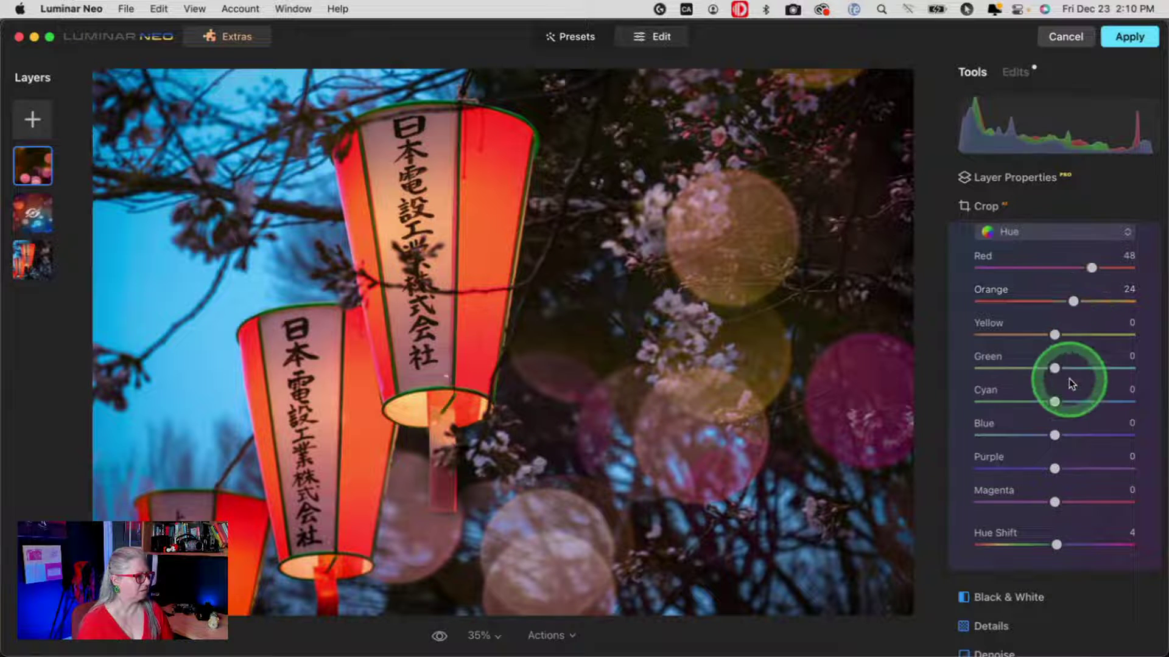
pyautogui.scroll(5, 1069, 386)
pyautogui.moveTo(1072, 385)
pyautogui.mouseDown()
pyautogui.moveTo(1043, 365)
pyautogui.moveTo(1040, 263)
pyautogui.mouseUp()
pyautogui.click(1040, 261)
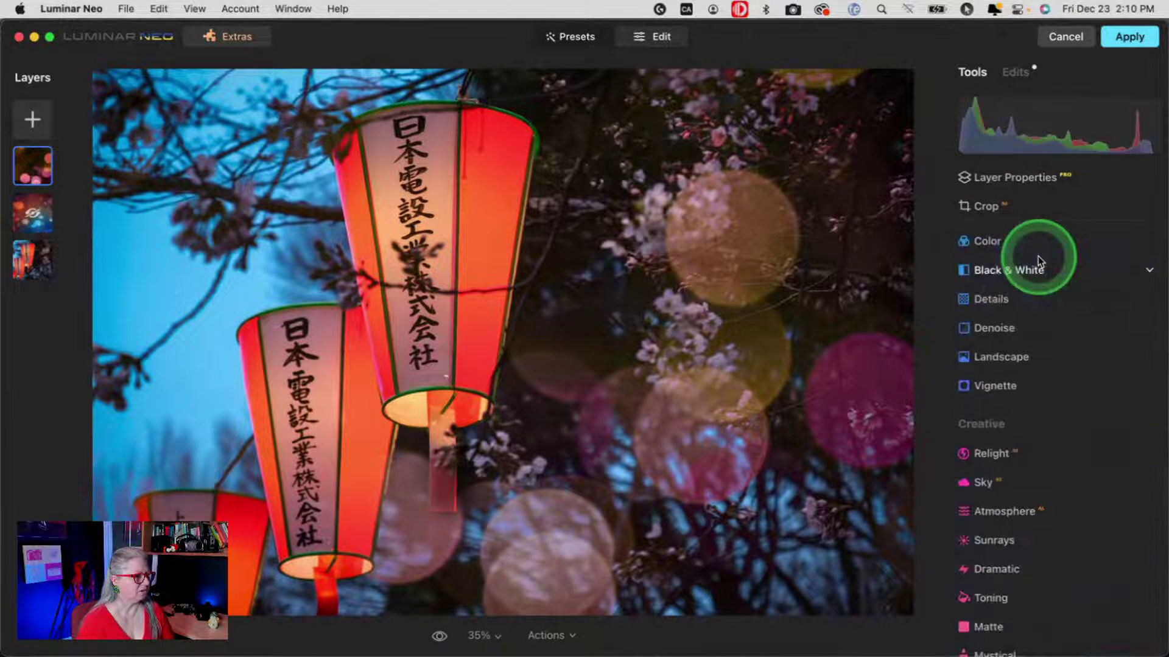
# Warm the bokeh layer's white balance in Develop with Temperature 33 and Tint -8.
pyautogui.scroll(5, 1039, 258)
pyautogui.click(1033, 345)
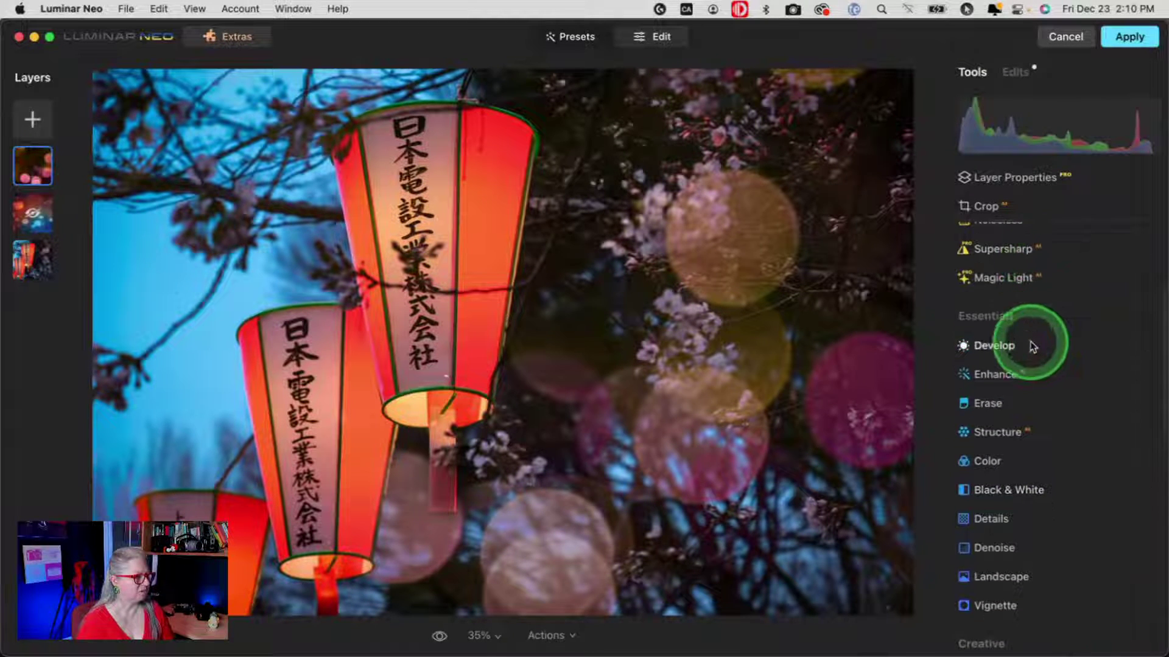
pyautogui.click(994, 485)
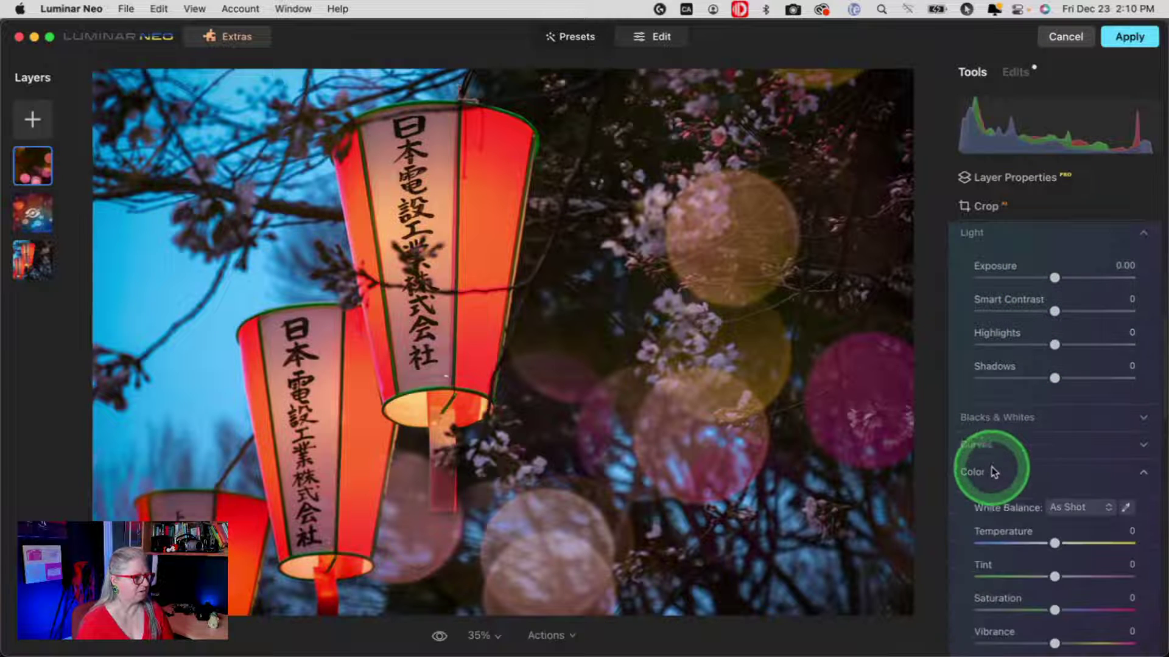
pyautogui.moveTo(1054, 428); pyautogui.dragTo(1074, 429)
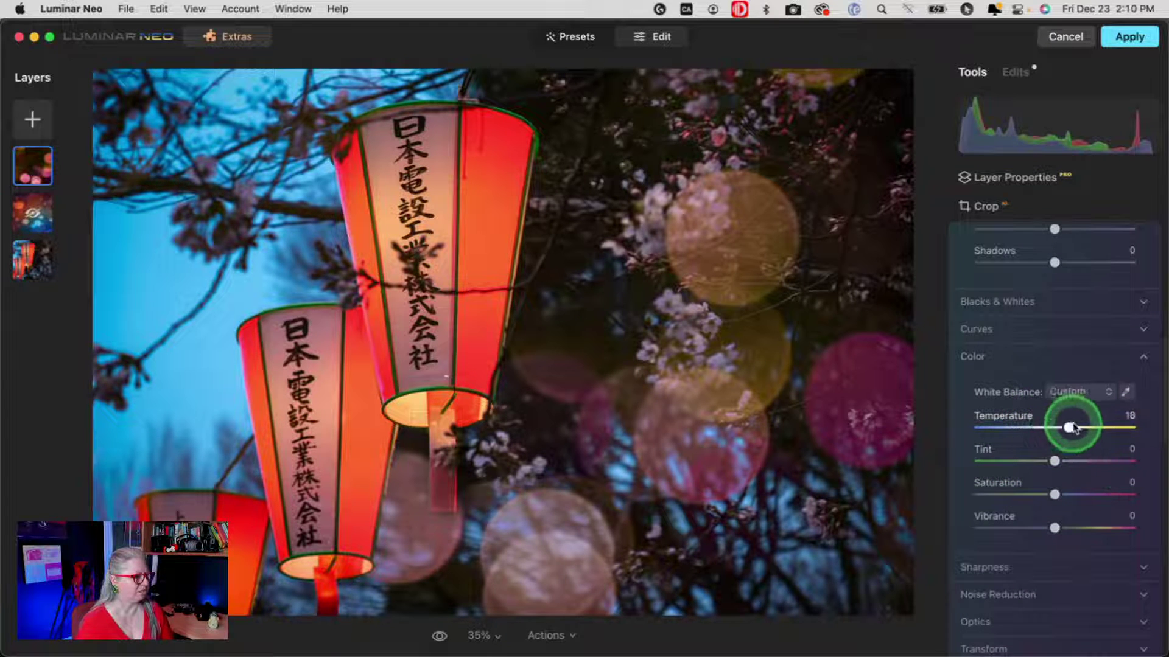
pyautogui.moveTo(1055, 461)
pyautogui.mouseDown()
pyautogui.moveTo(1035, 460)
pyautogui.moveTo(1048, 461)
pyautogui.mouseUp()
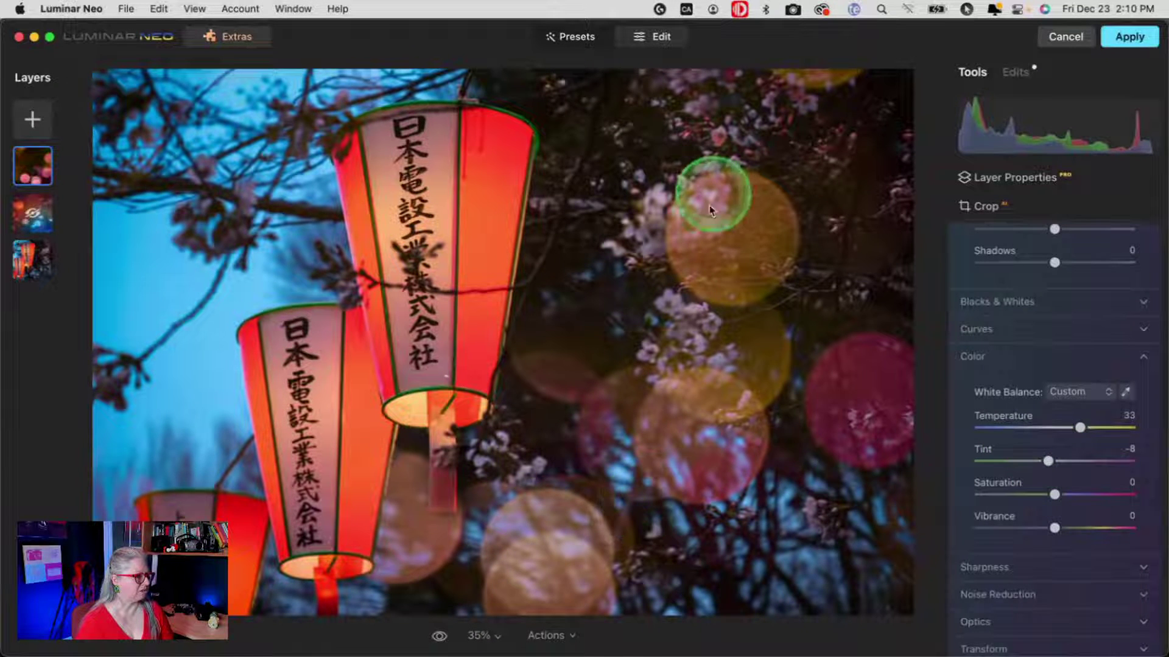
pyautogui.scroll(5, 984, 464)
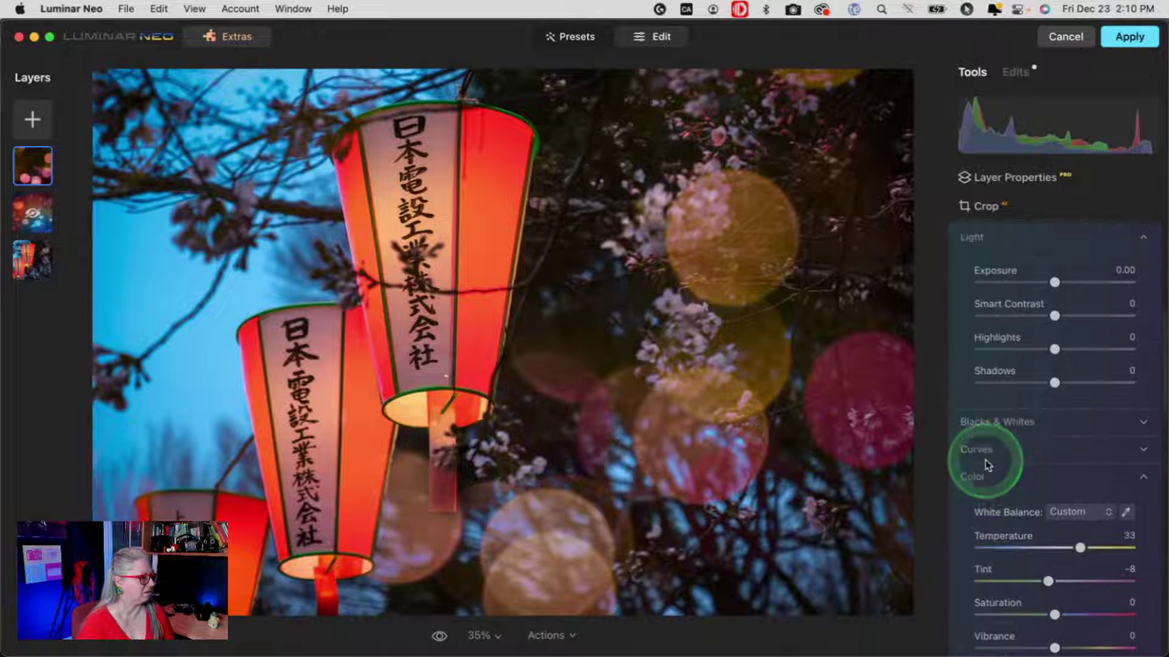
pyautogui.scroll(2, 1006, 319)
pyautogui.click(1035, 296)
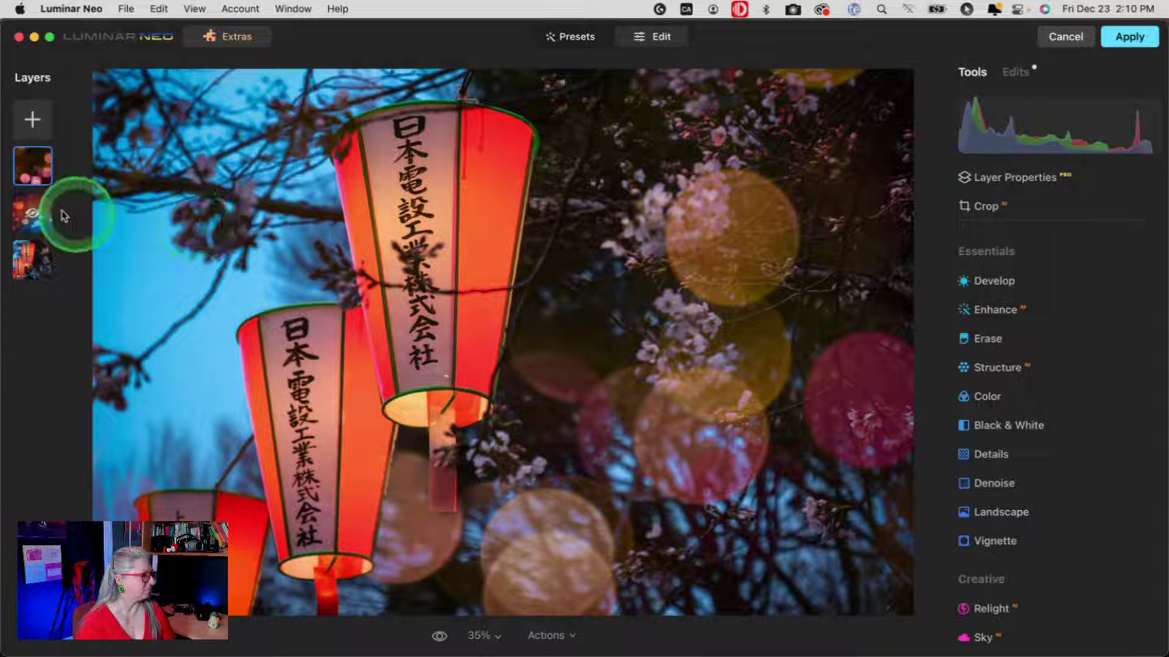
# Remove the hidden bokeh layer and add the light purple texture from My Images as a new layer.
pyautogui.rightClick(38, 210)
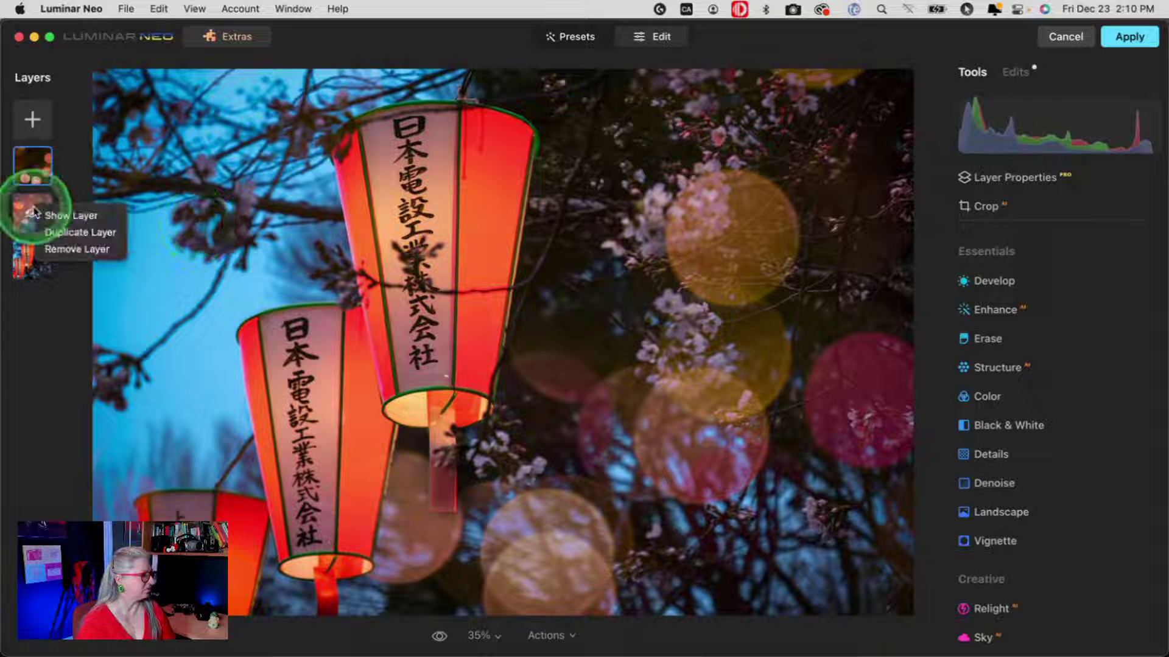
pyautogui.click(35, 118)
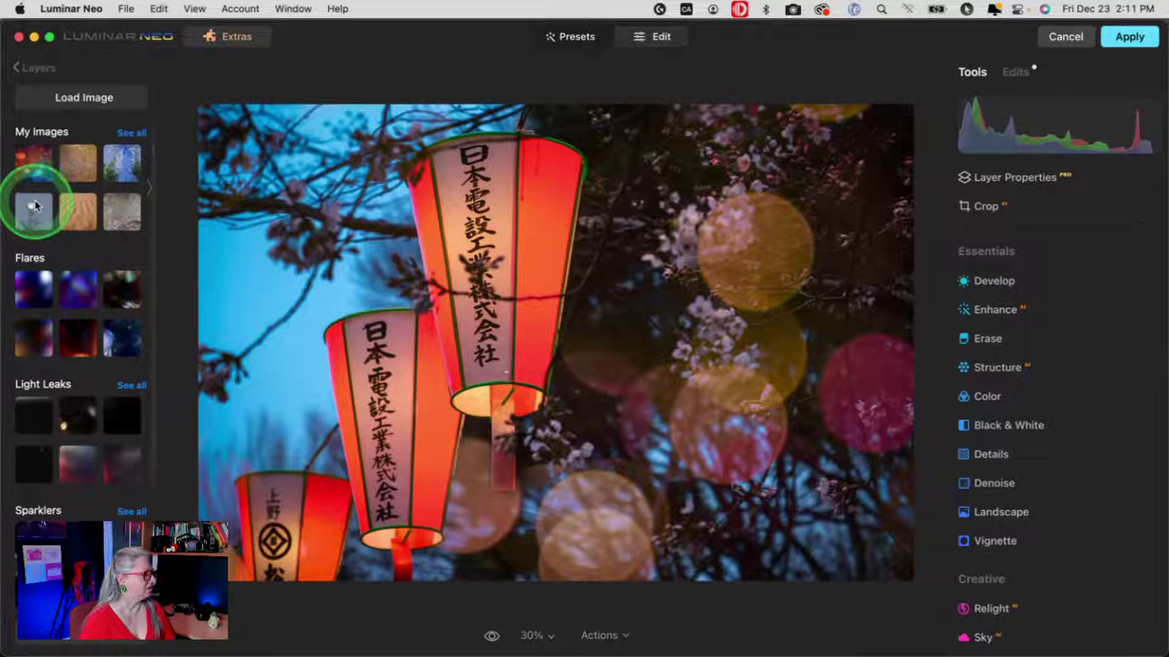
pyautogui.click(126, 133)
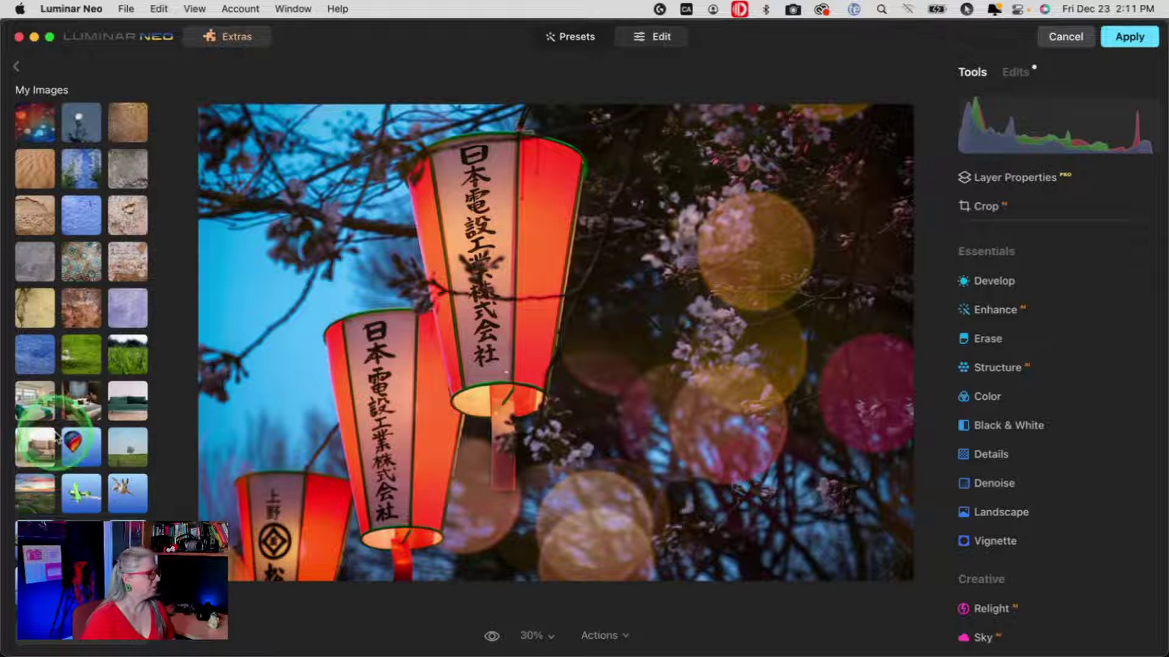
pyautogui.click(124, 312)
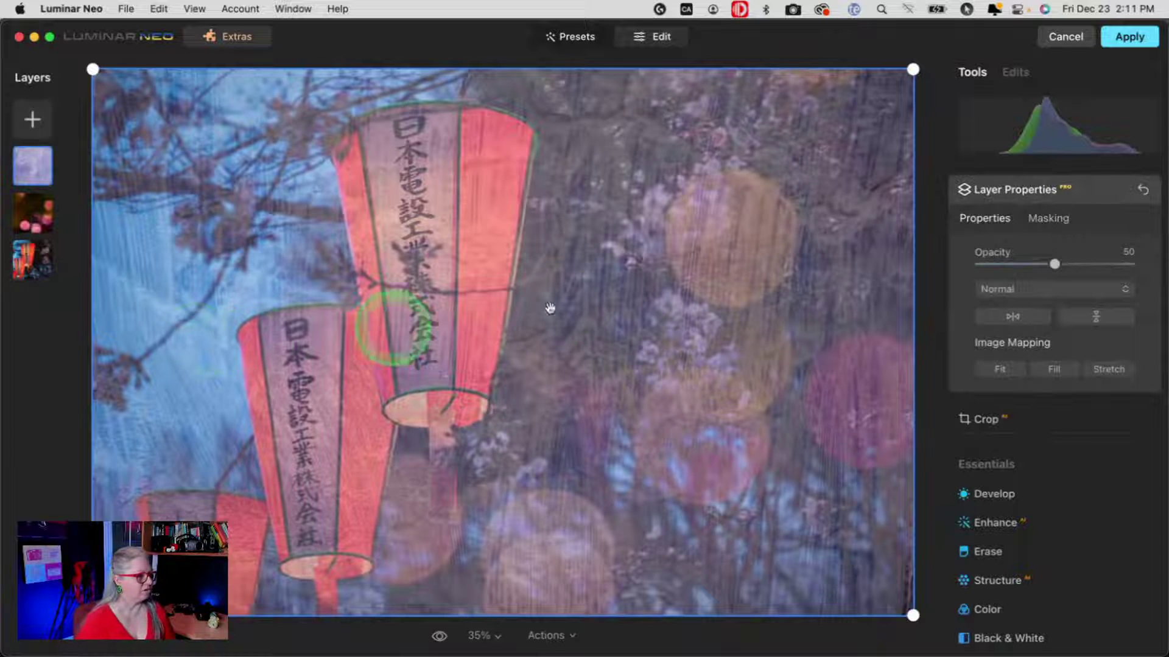
# Blend the light purple texture layer in Soft Light mode at 100 opacity.
pyautogui.click(1001, 289)
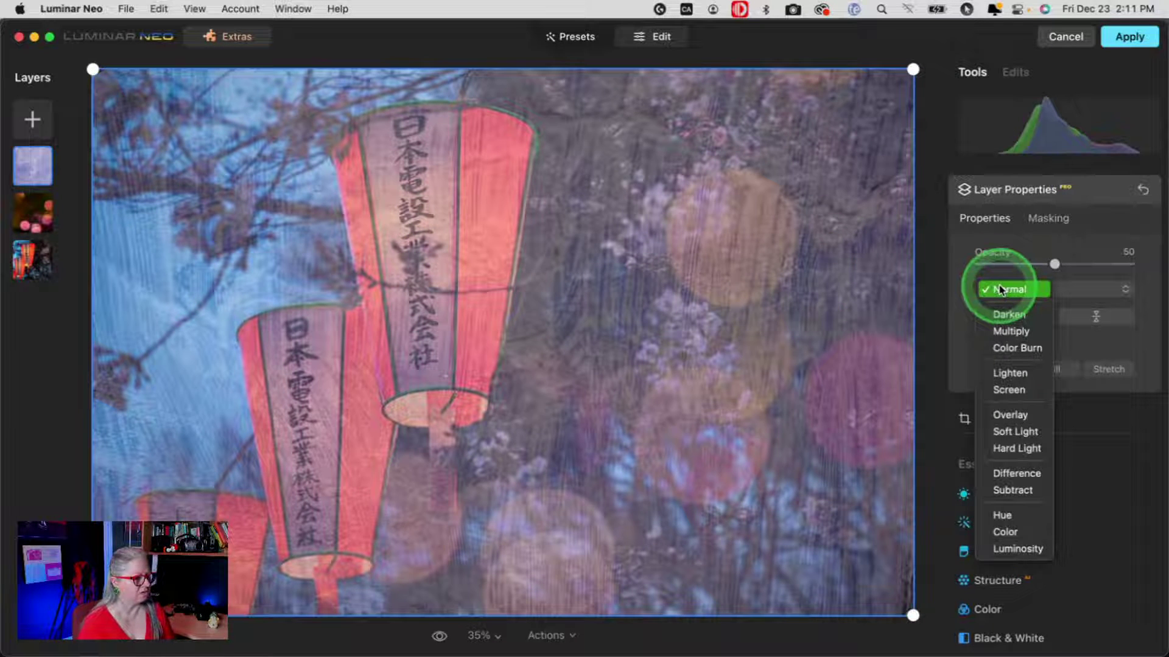
pyautogui.click(1015, 432)
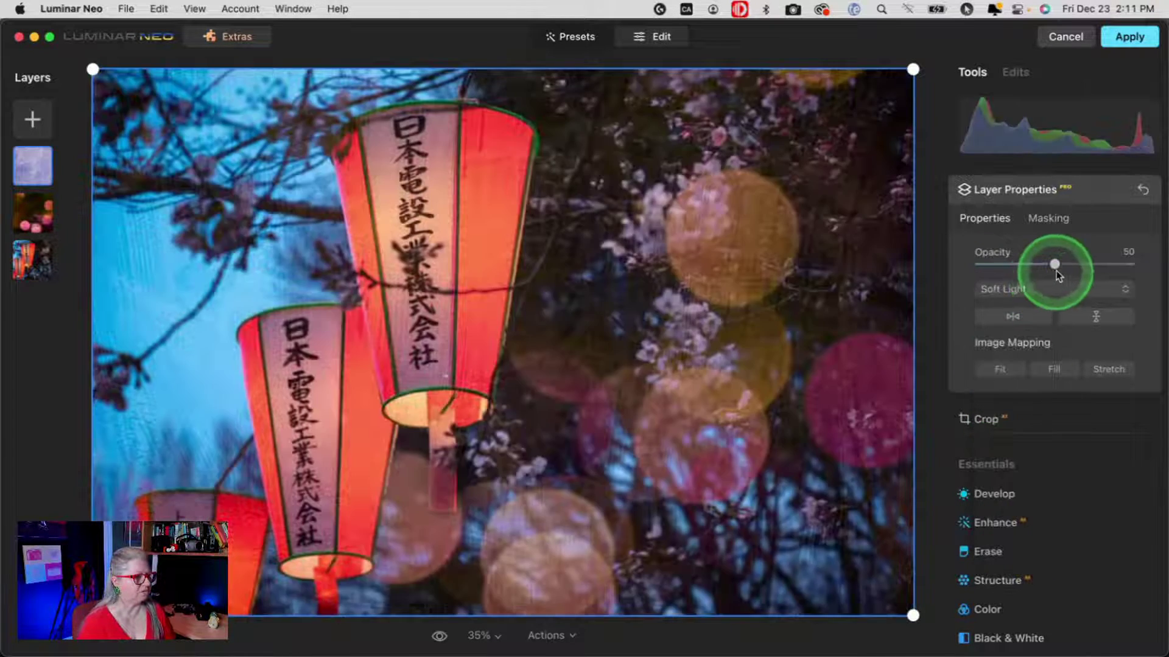
pyautogui.moveTo(1056, 275); pyautogui.dragTo(1141, 268)
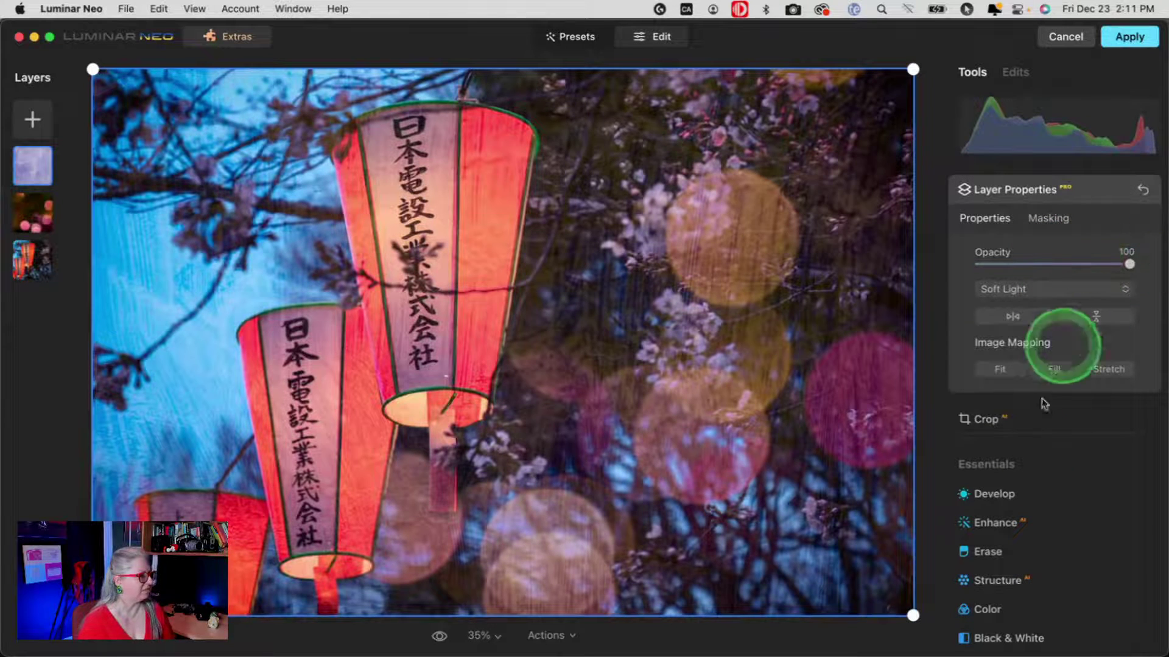
# Change the light purple texture layer's blend mode to Overlay and set its opacity to 67.
pyautogui.click(1042, 289)
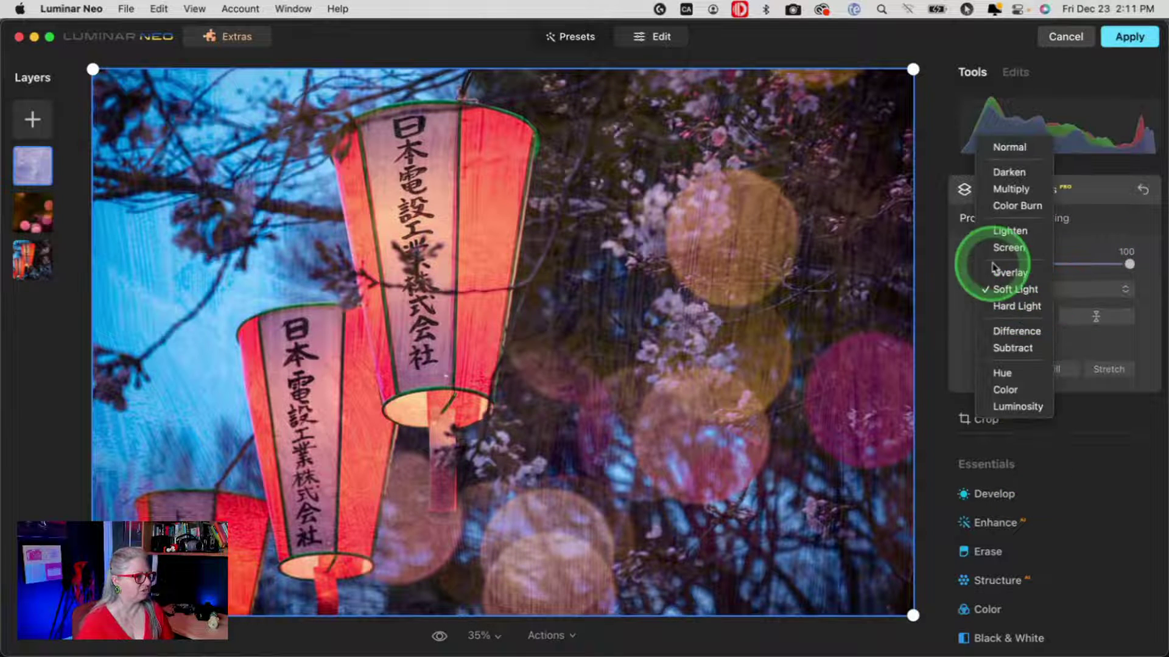
pyautogui.click(1011, 272)
pyautogui.moveTo(1128, 263); pyautogui.dragTo(1081, 263)
pyautogui.click(1046, 584)
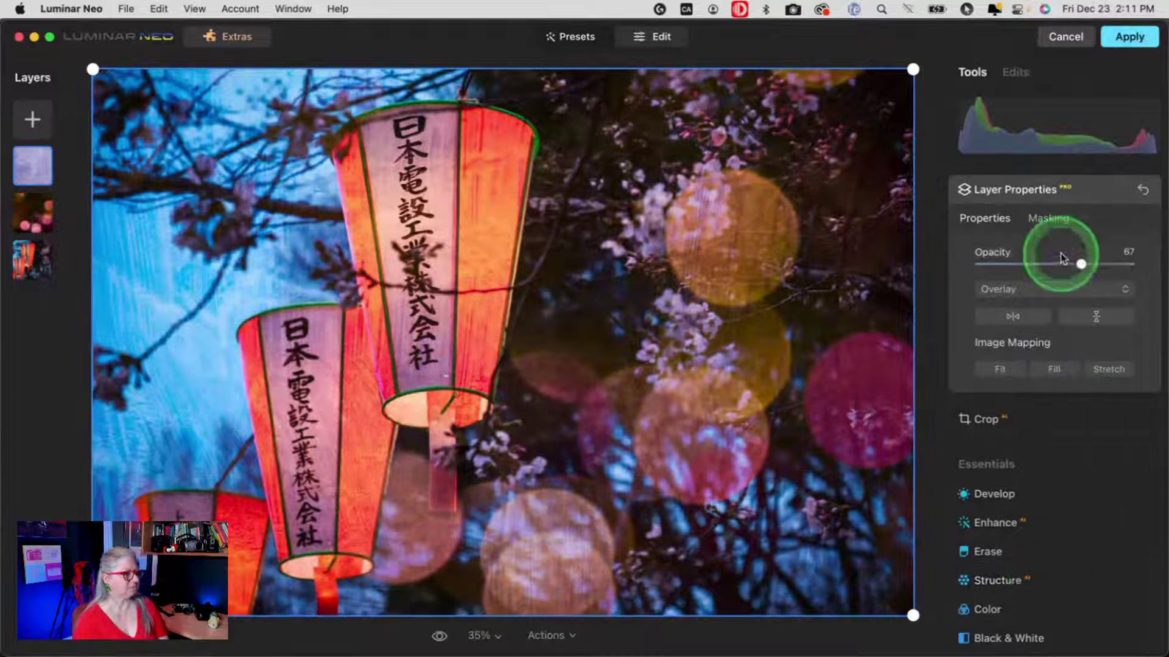
pyautogui.click(1098, 190)
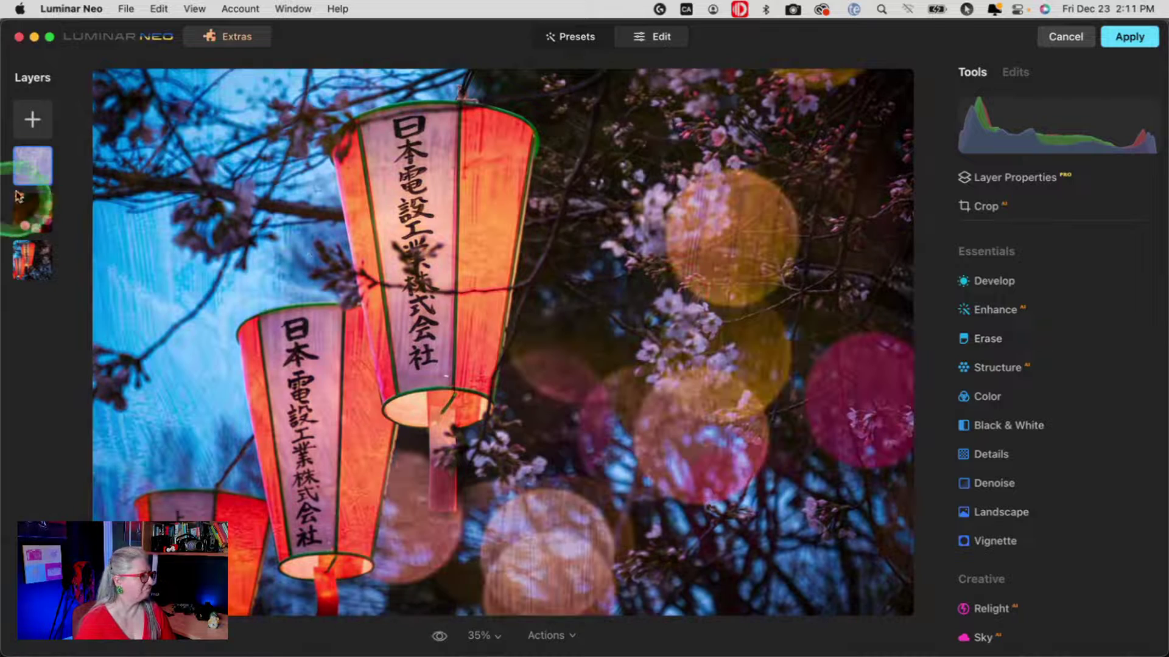
# Remove the light purple texture layer and add the pale, weathered texture with reddish stains from My Images.
pyautogui.rightClick(26, 160)
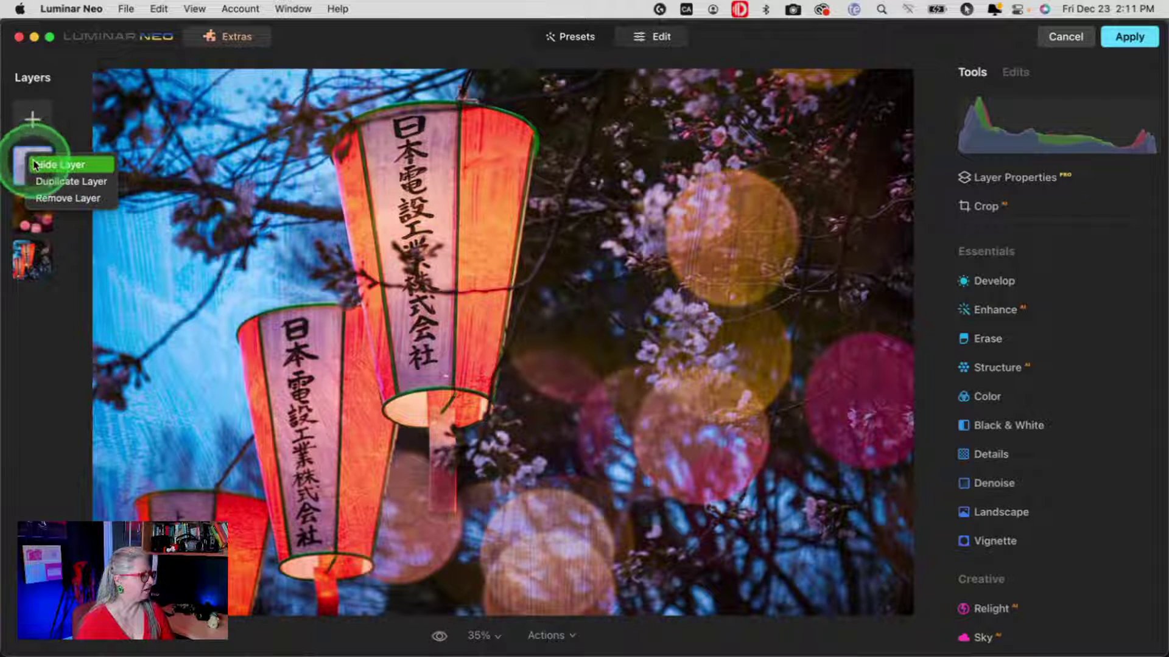
pyautogui.click(33, 120)
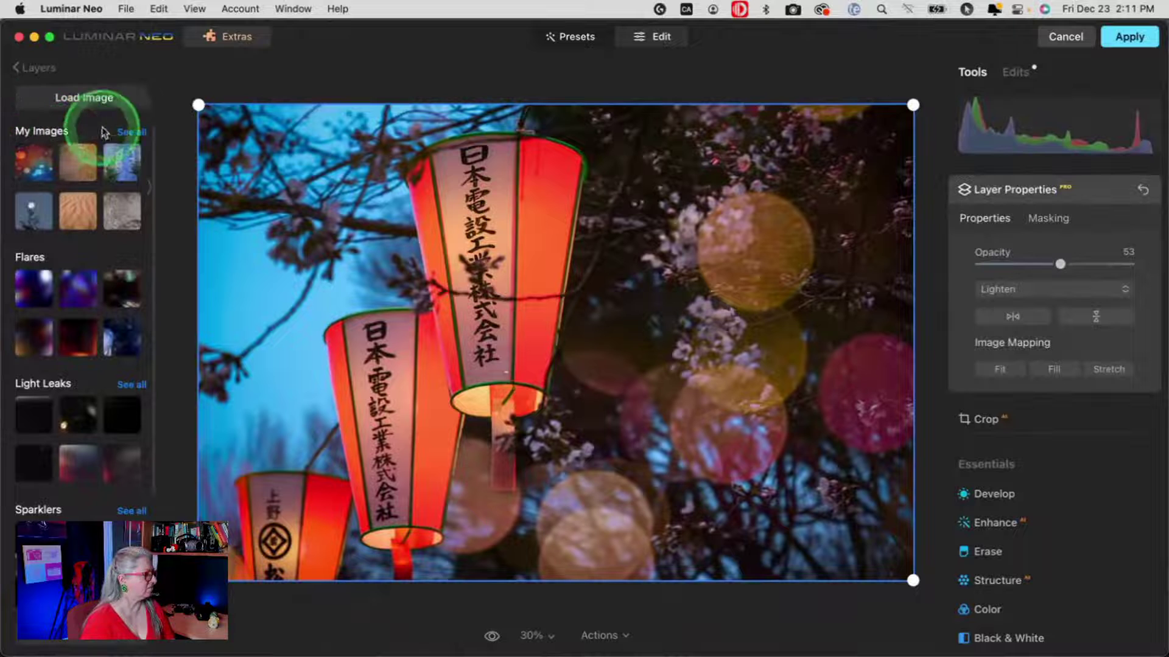
pyautogui.click(129, 132)
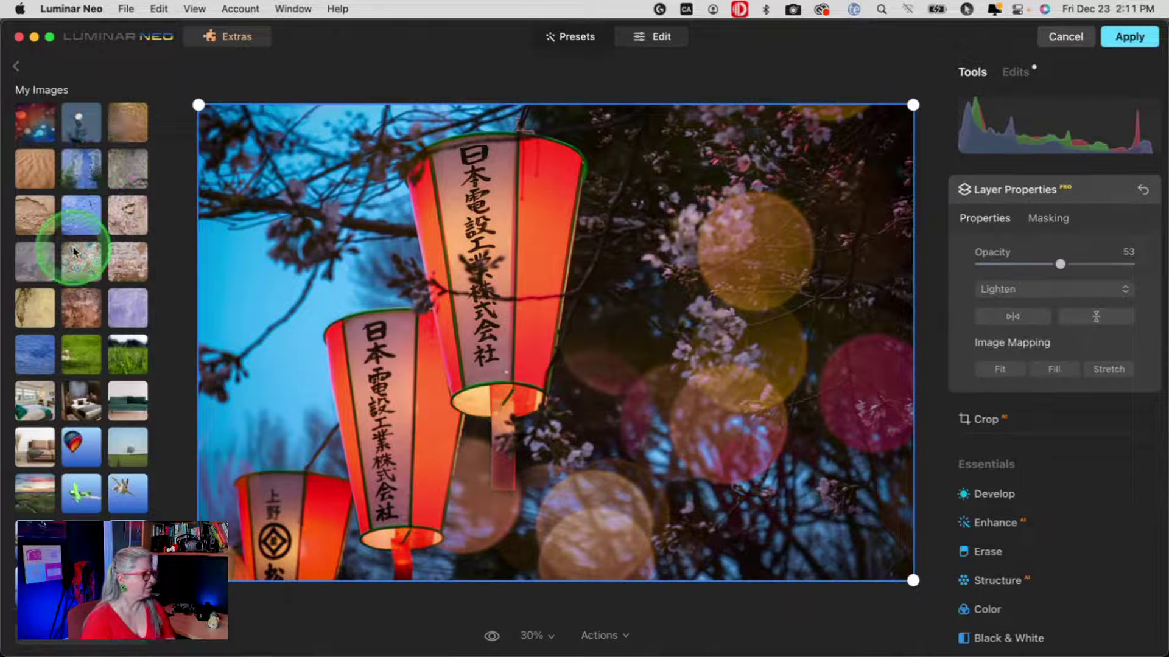
pyautogui.scroll(-10, 73, 251)
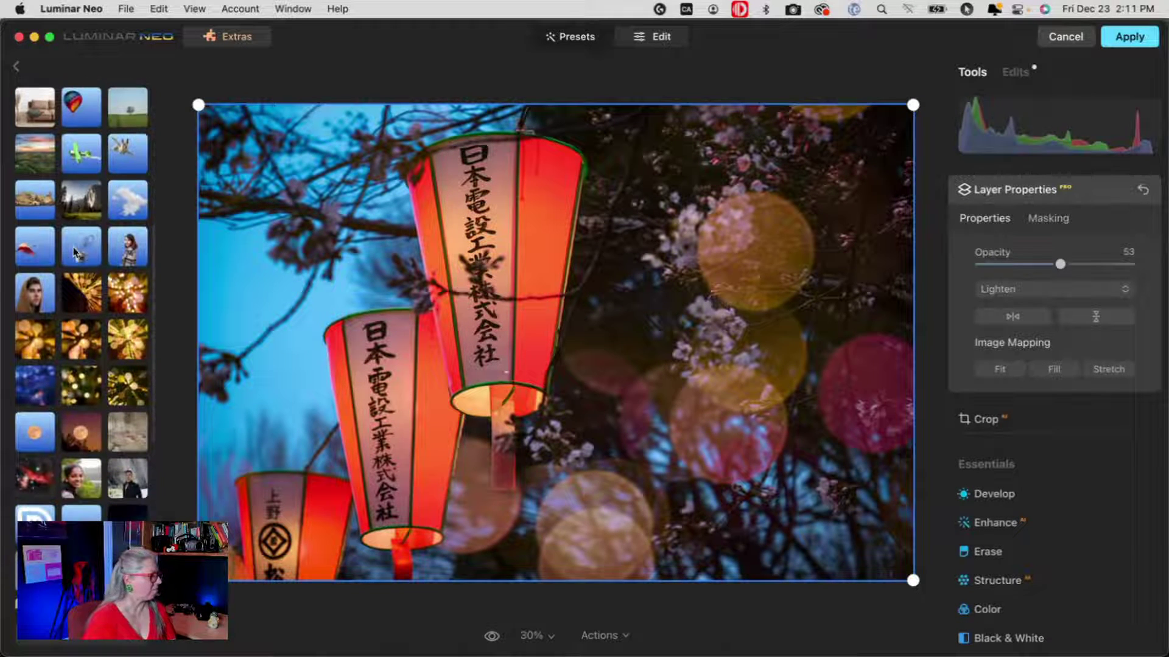
pyautogui.scroll(-6, 73, 251)
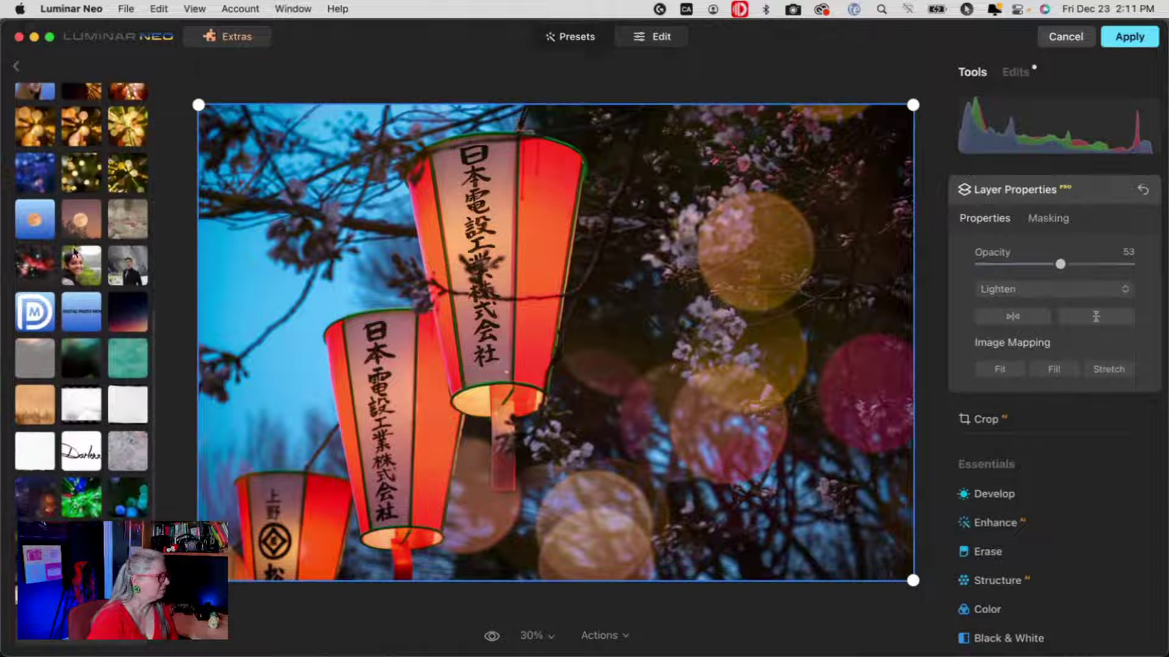
pyautogui.scroll(-3, 73, 251)
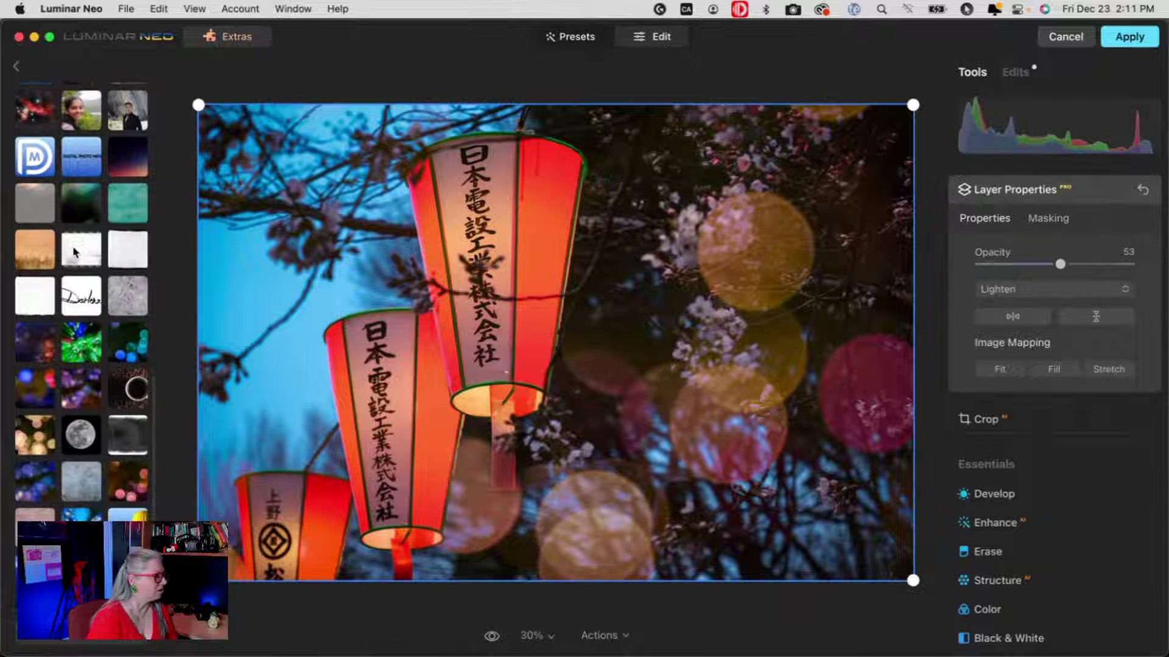
pyautogui.scroll(-1, 73, 251)
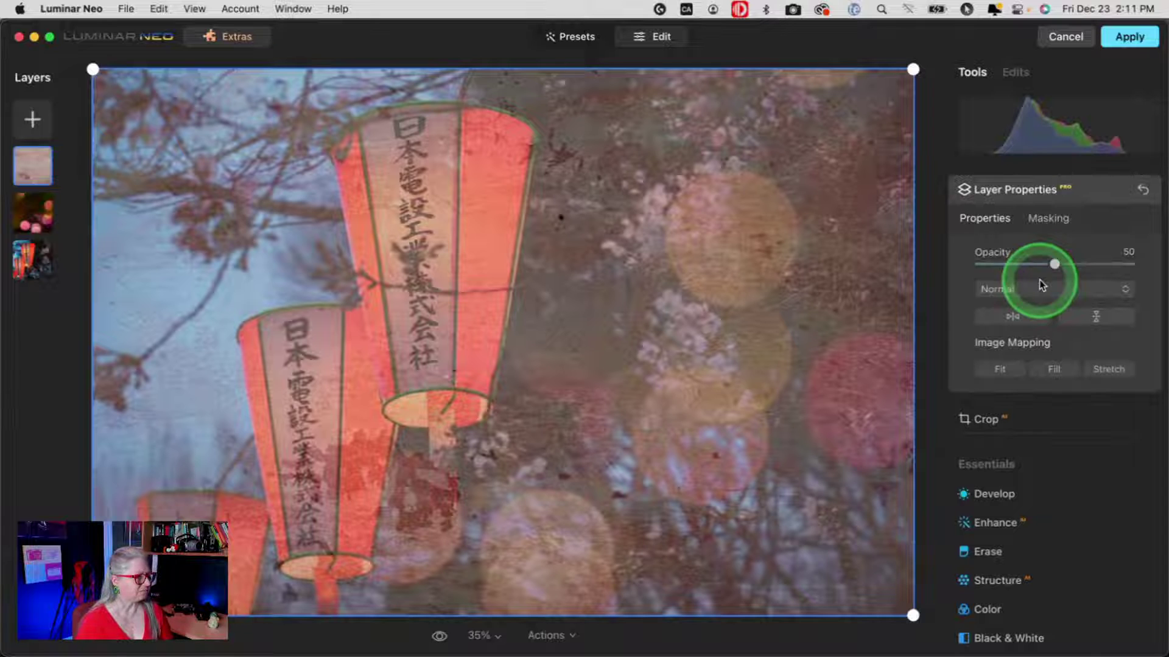
# Blend the weathered texture in Overlay mode at 95 opacity and flip it horizontally and vertically.
pyautogui.click(1033, 290)
pyautogui.click(1004, 417)
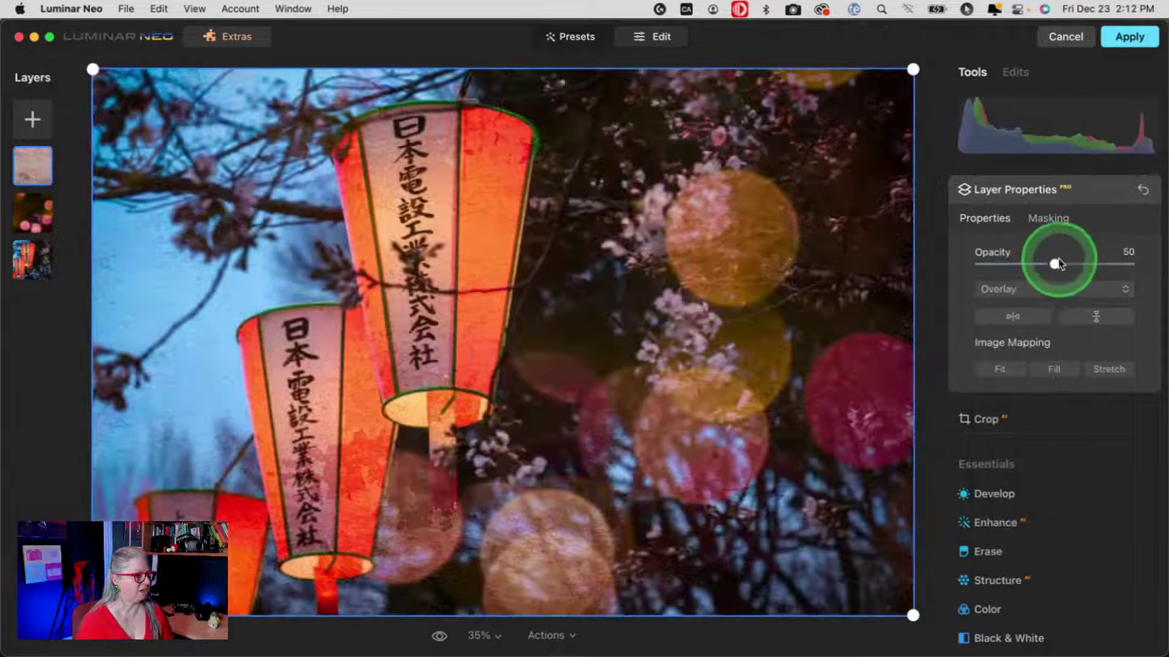
pyautogui.moveTo(1054, 264); pyautogui.dragTo(1123, 265)
pyautogui.click(1014, 317)
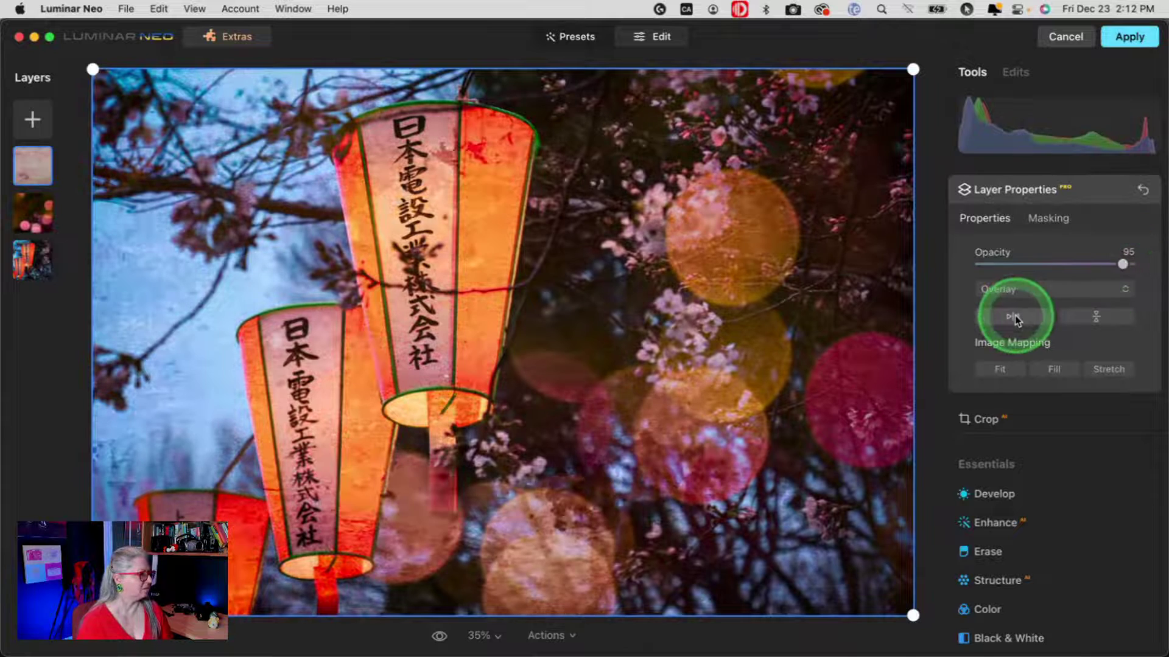
pyautogui.click(1086, 316)
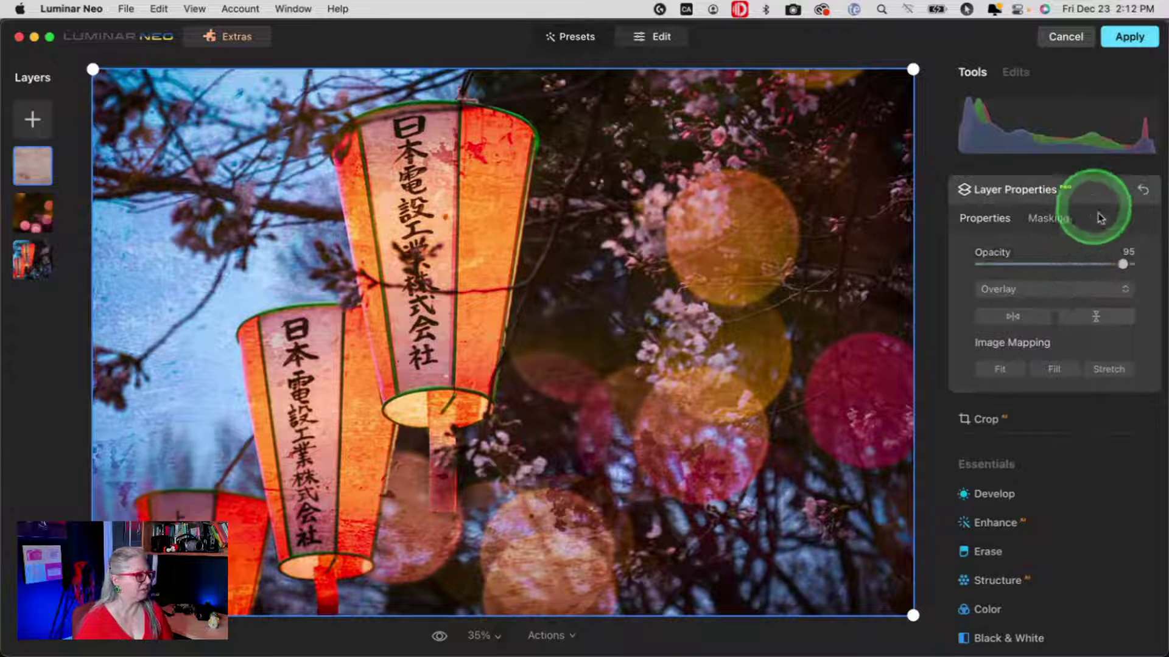
pyautogui.click(1096, 190)
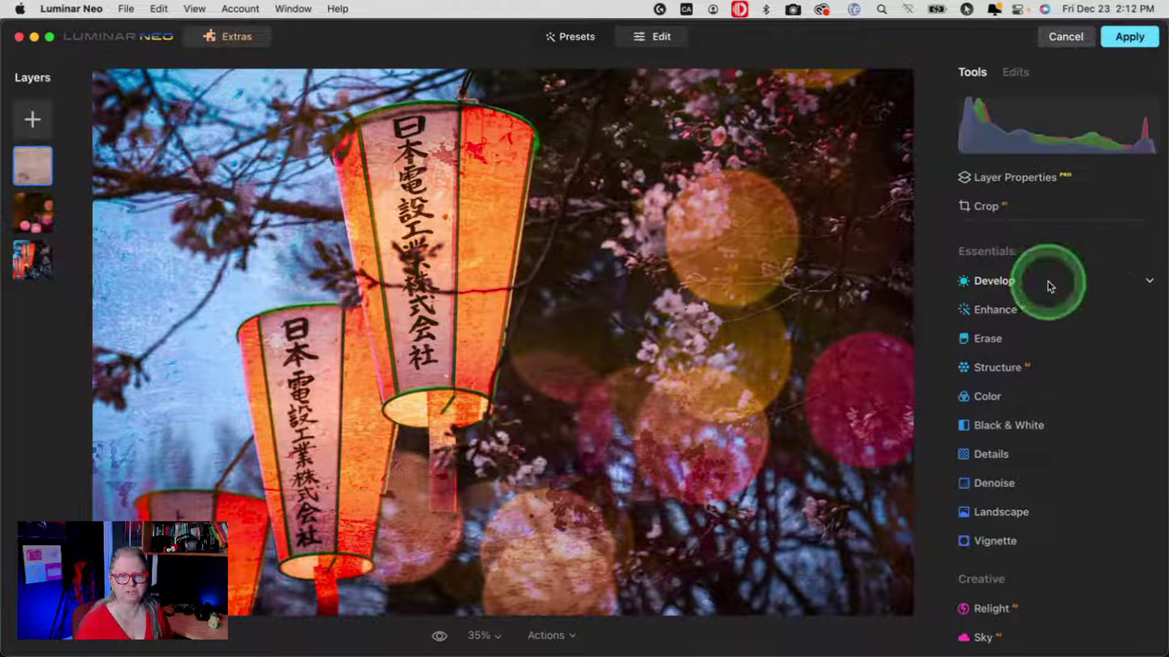
# Apply the Creative LUT Sepia to the base lantern photo layer with the Mood tool.
pyautogui.click(29, 263)
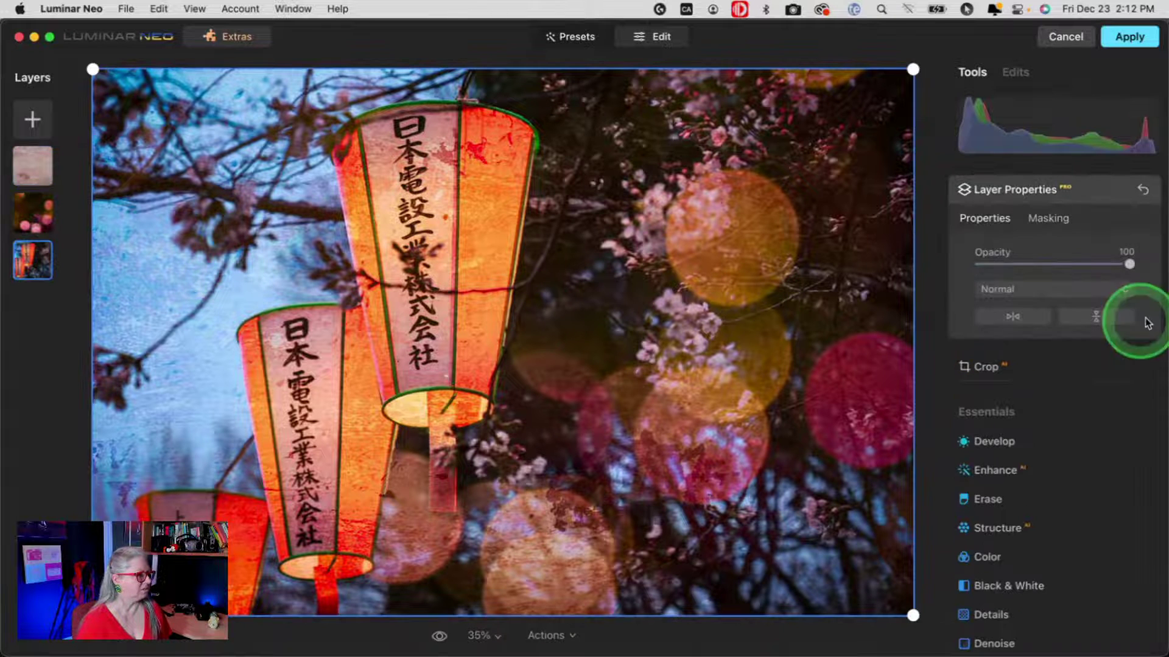
pyautogui.click(1090, 193)
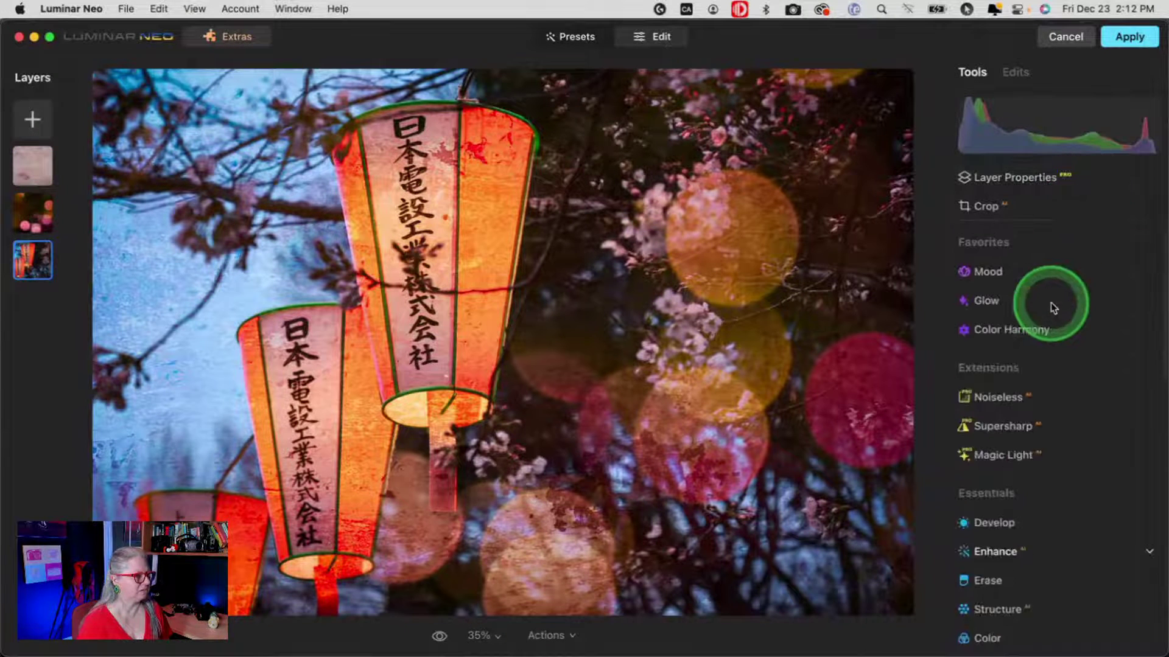
pyautogui.click(997, 266)
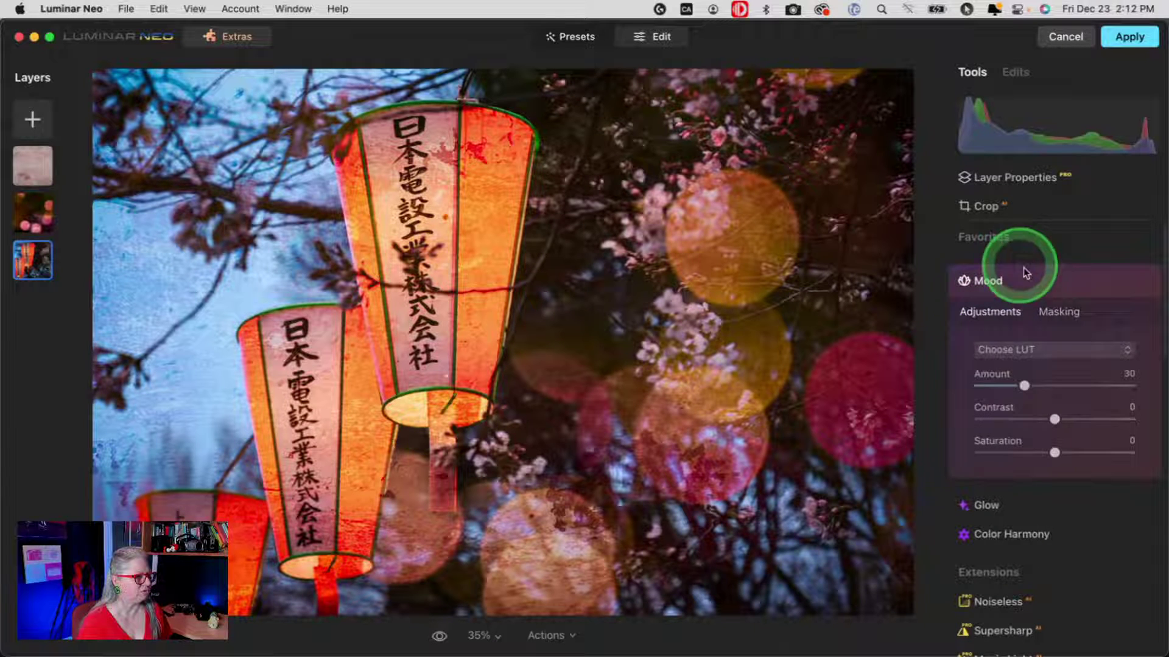
pyautogui.click(1027, 349)
pyautogui.moveTo(1028, 441)
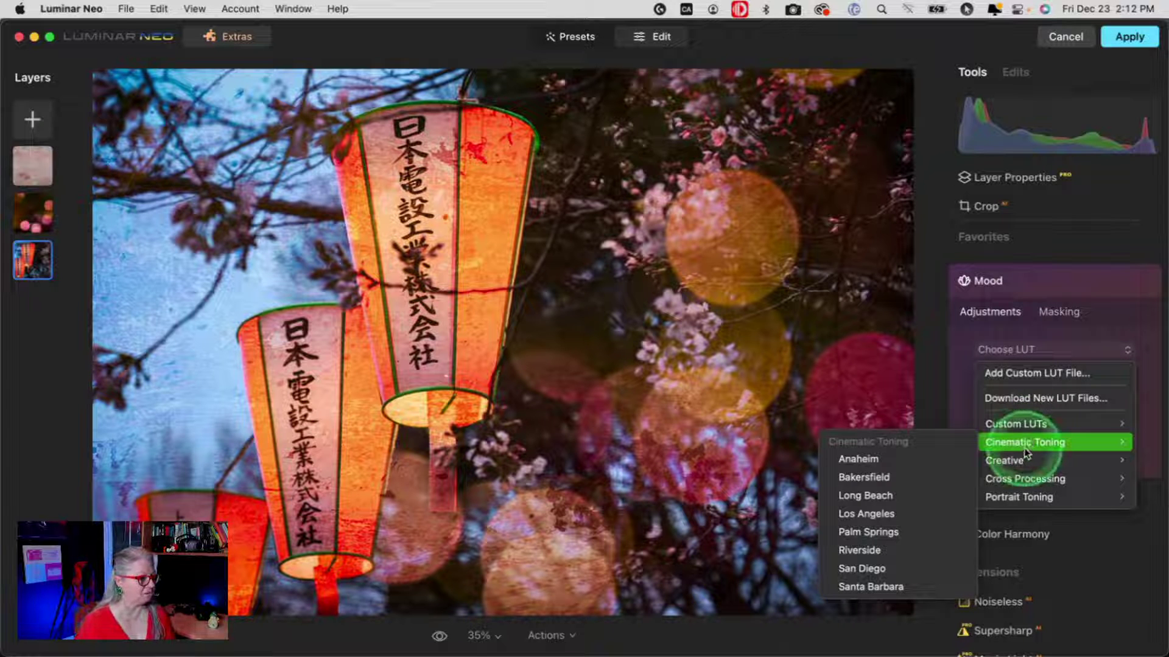
pyautogui.click(1019, 459)
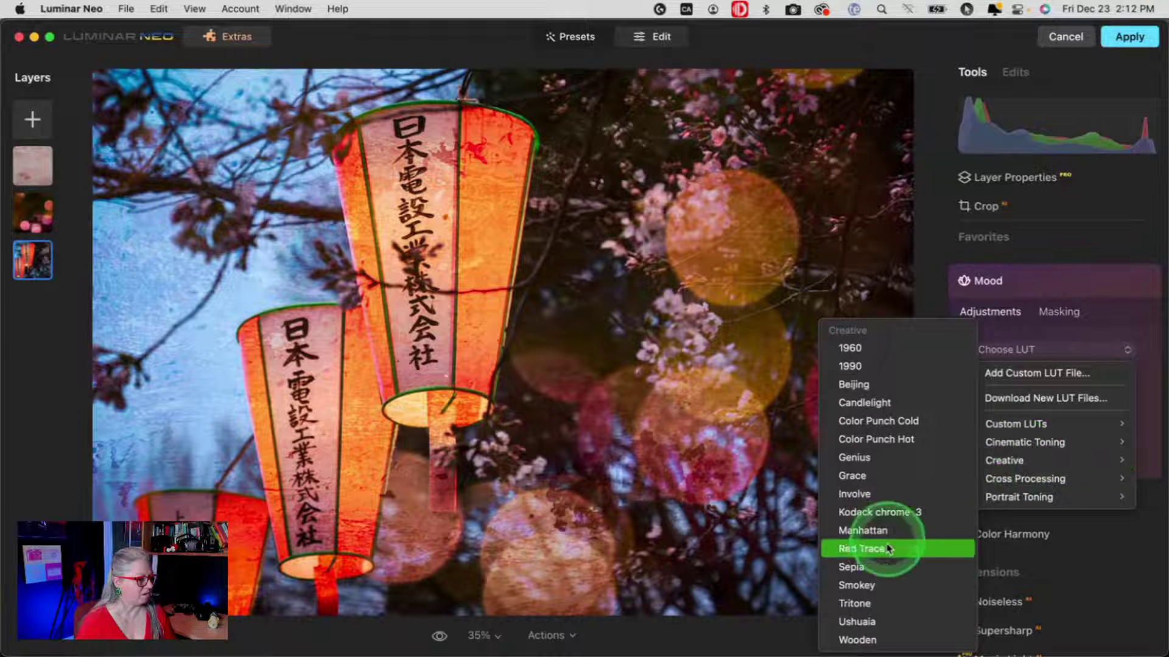
pyautogui.click(879, 567)
# Set the base layer's Mood Amount to 12 and fine-tune its saturation and contrast.
pyautogui.moveTo(1040, 396); pyautogui.dragTo(1009, 374)
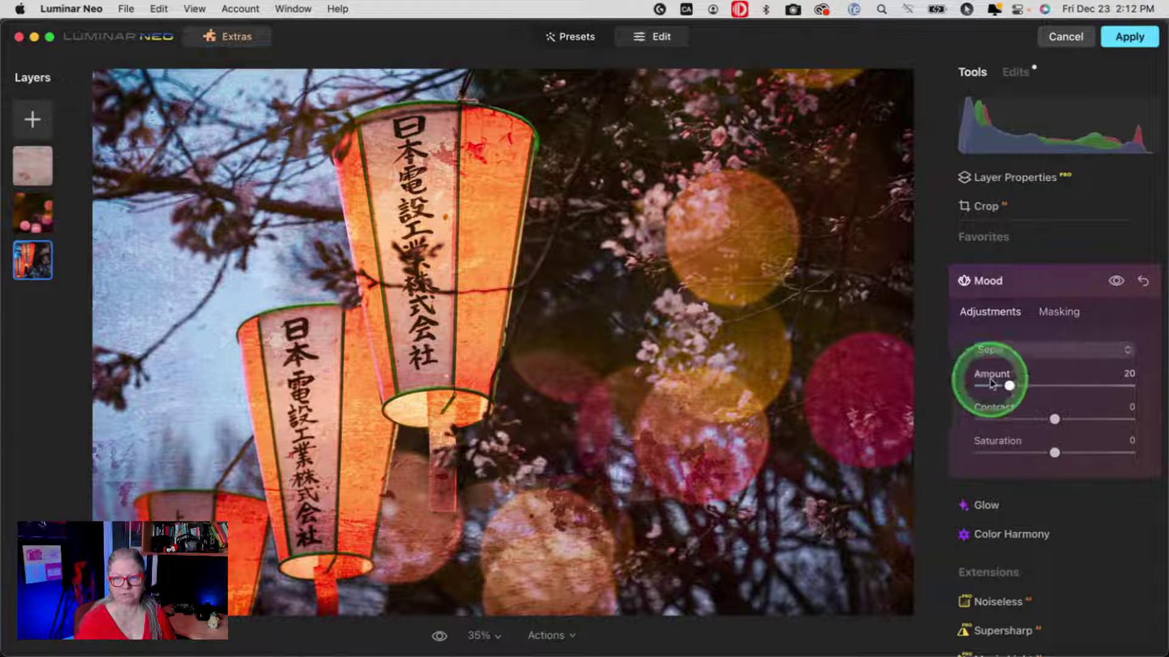
pyautogui.moveTo(1009, 386); pyautogui.dragTo(999, 387)
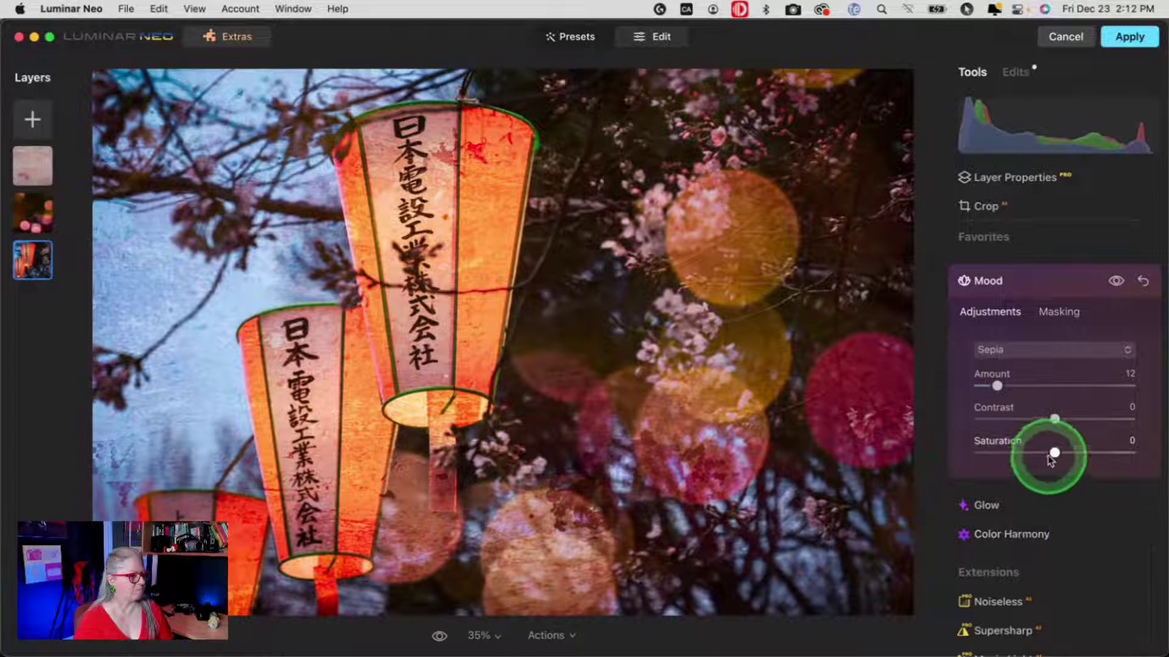
pyautogui.moveTo(1052, 459); pyautogui.dragTo(1080, 418)
pyautogui.click(1047, 280)
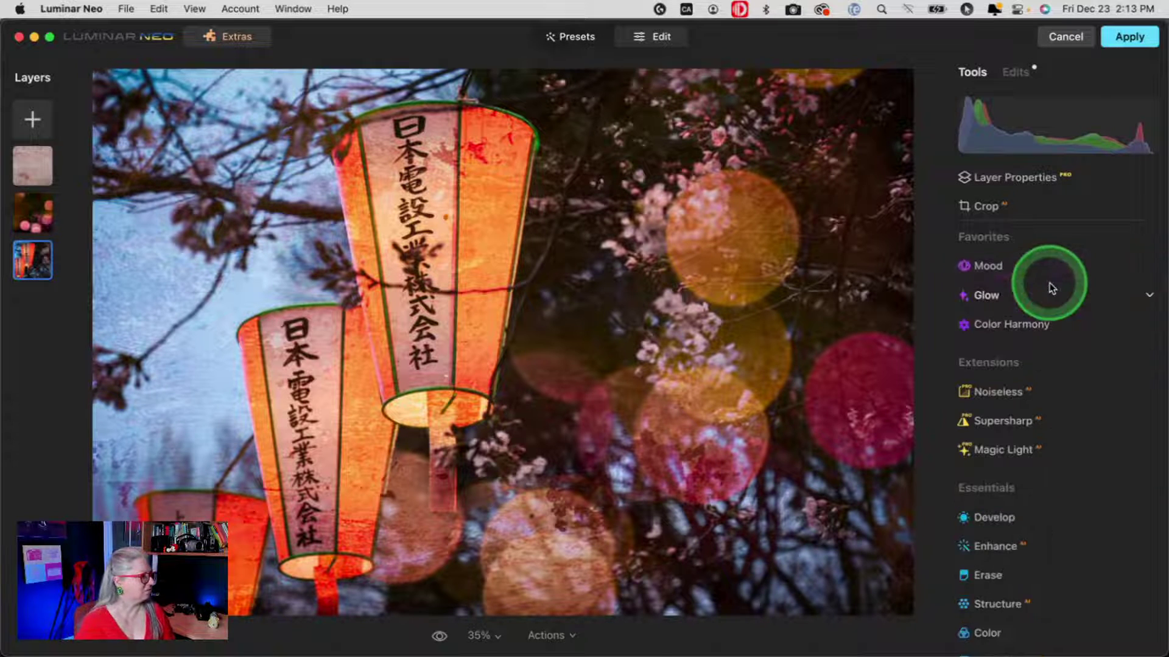
# Darken the base lantern photo slightly in Develop and apply the finished layered edit.
pyautogui.click(1025, 399)
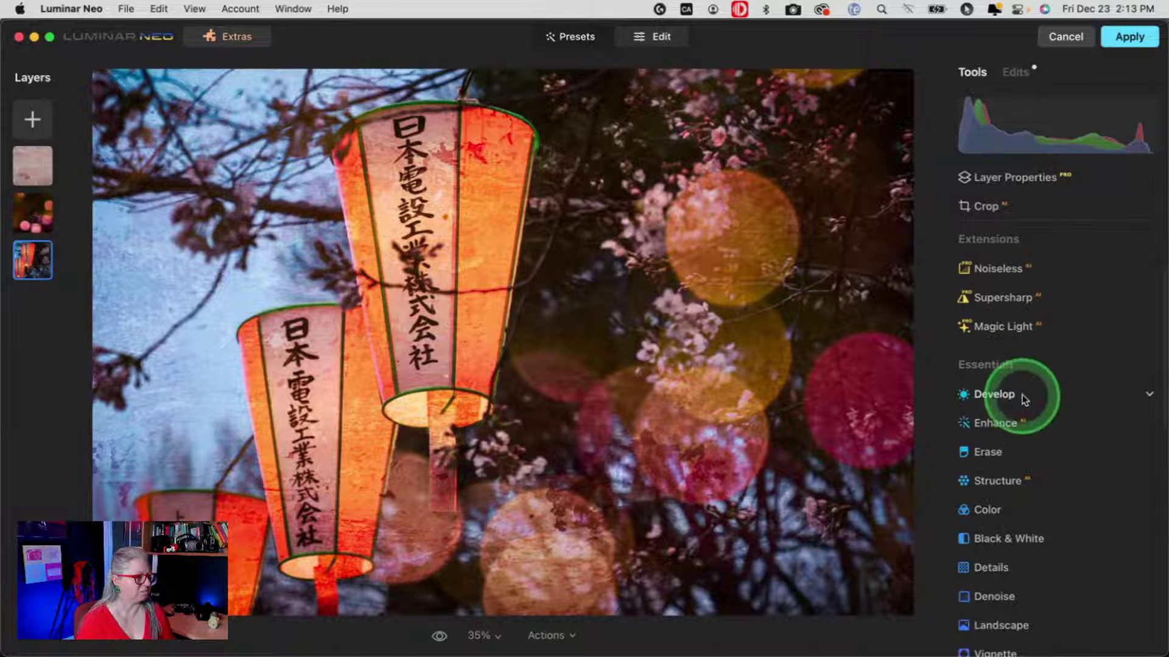
pyautogui.moveTo(1055, 339); pyautogui.dragTo(1049, 332)
pyautogui.click(1047, 233)
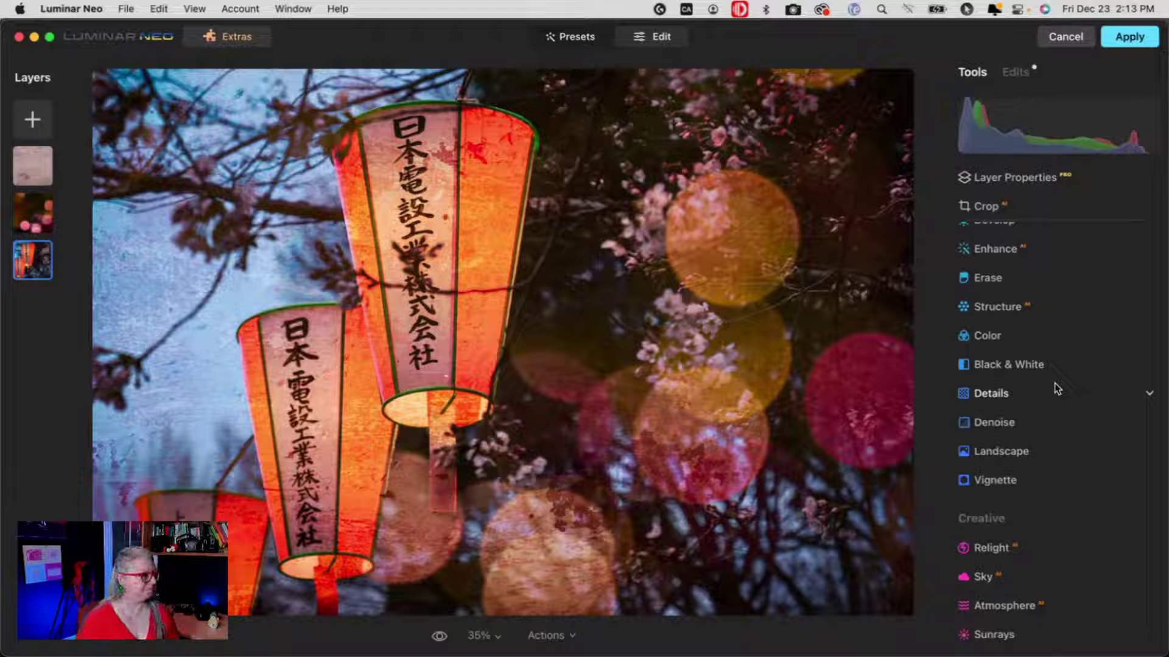
pyautogui.click(1130, 37)
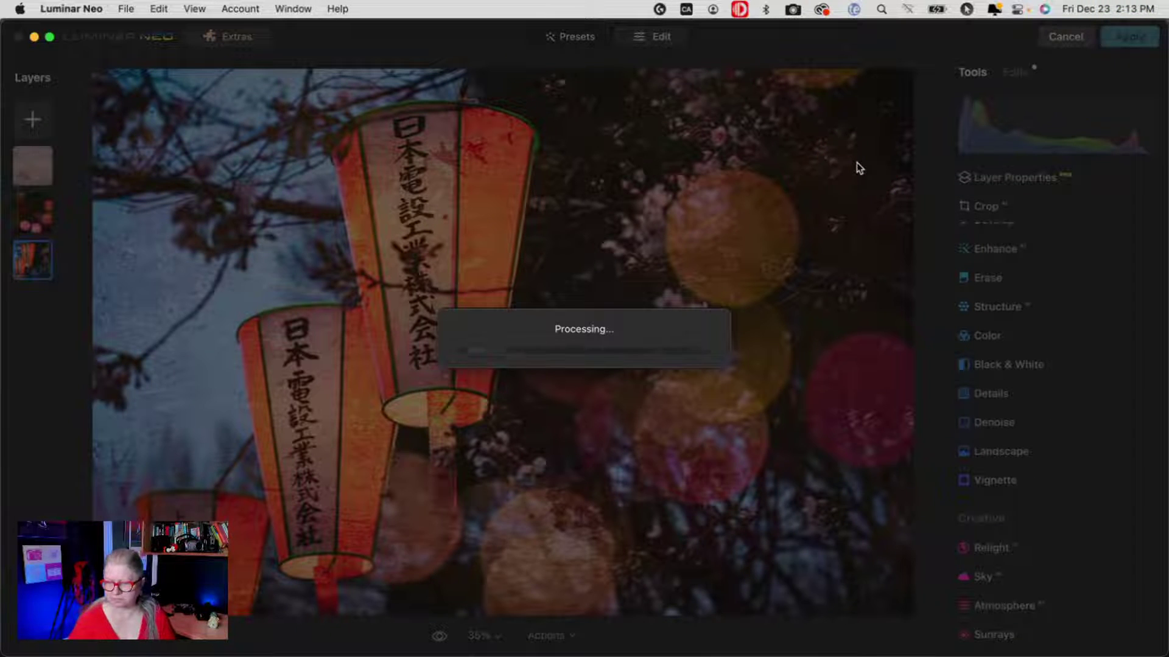
pyautogui.click(858, 168)
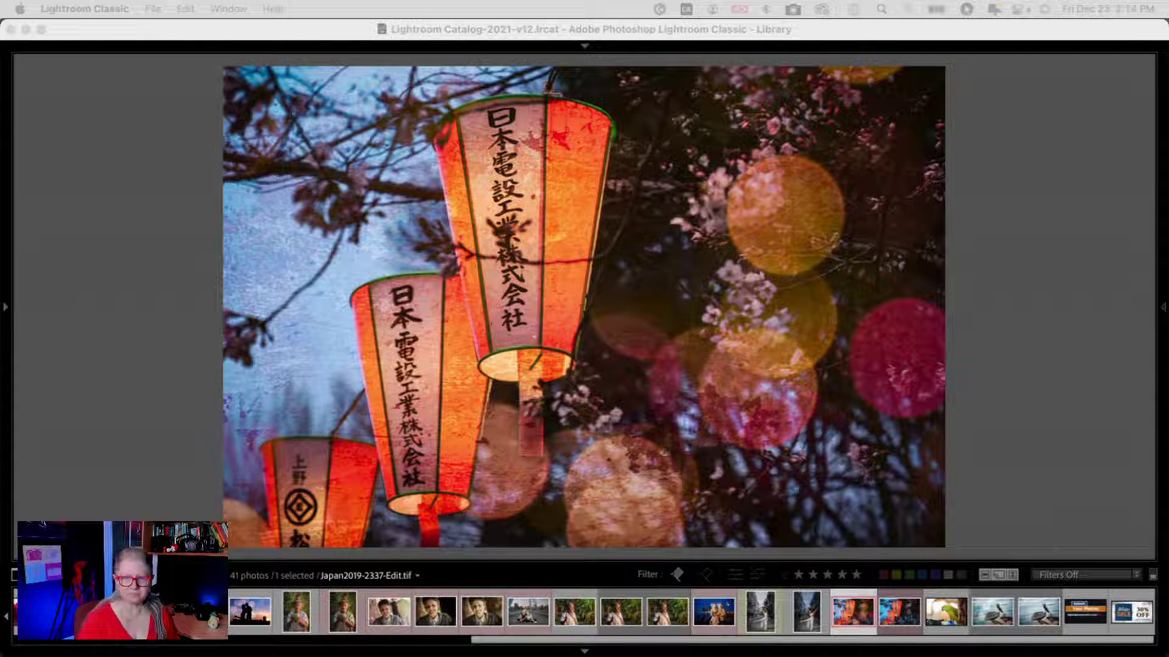
# Return to the library grid and open the "Before and after bokeh" collection from the original lantern photo.
pyautogui.click(1042, 207)
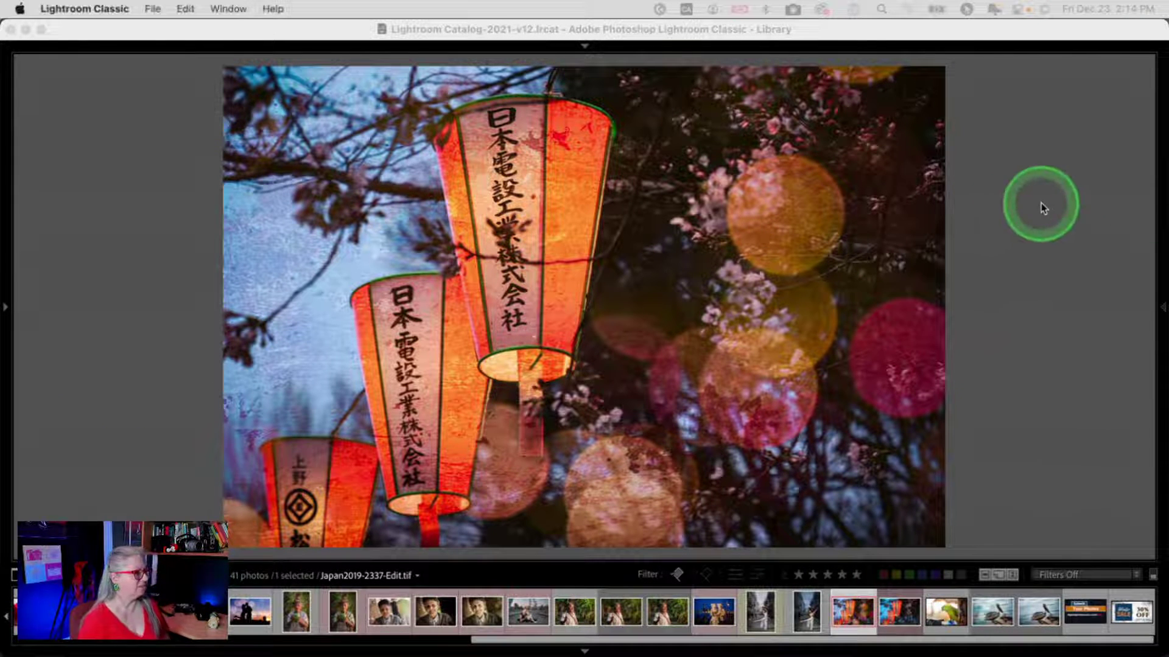
pyautogui.press('g')
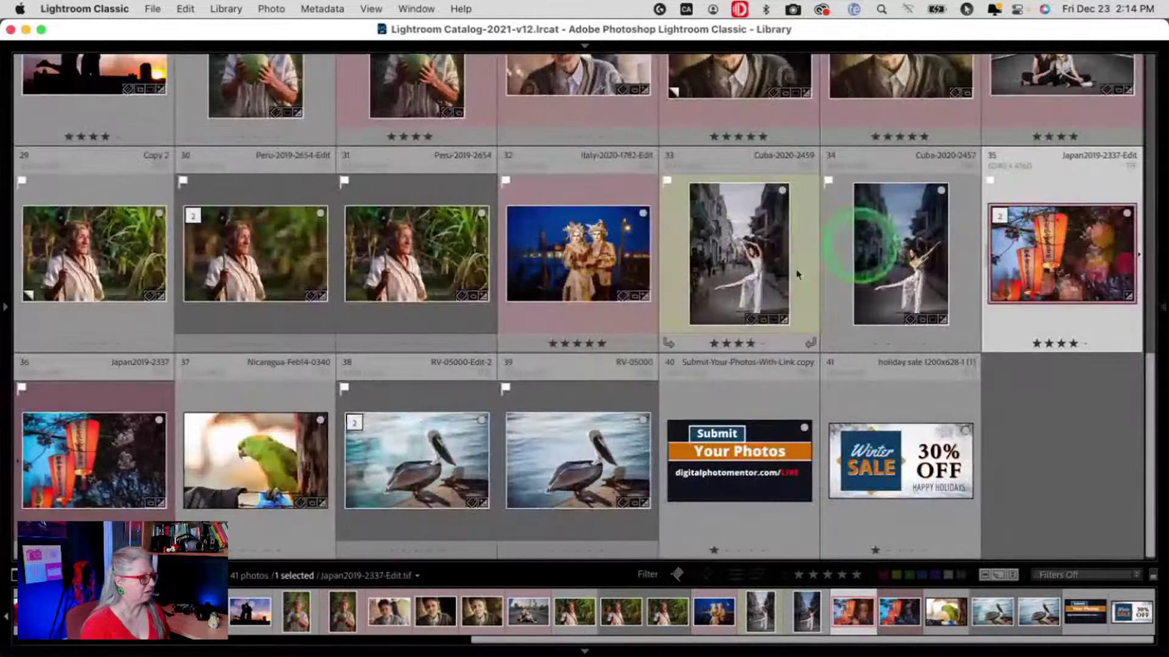
pyautogui.rightClick(105, 452)
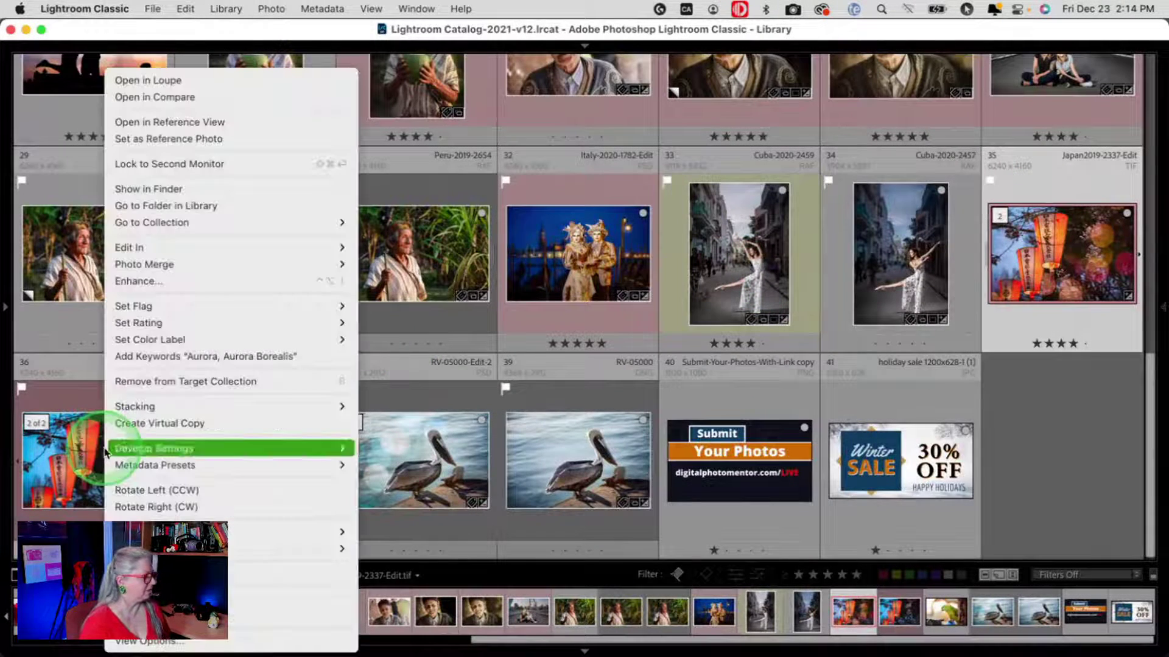
pyautogui.moveTo(152, 222)
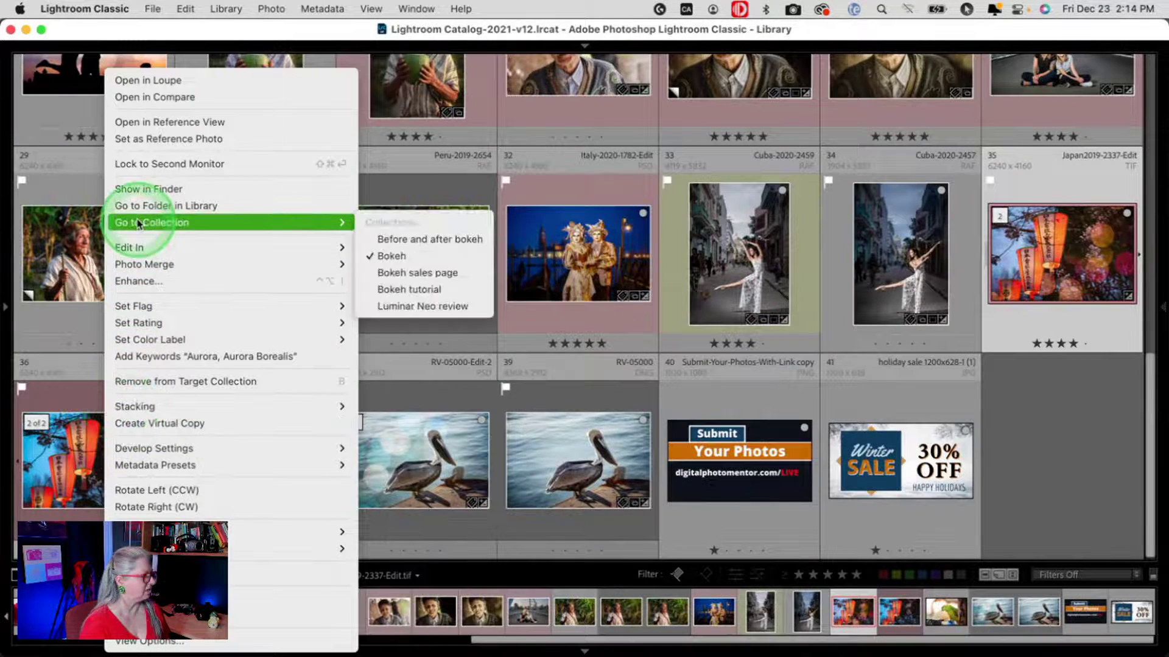
pyautogui.click(390, 239)
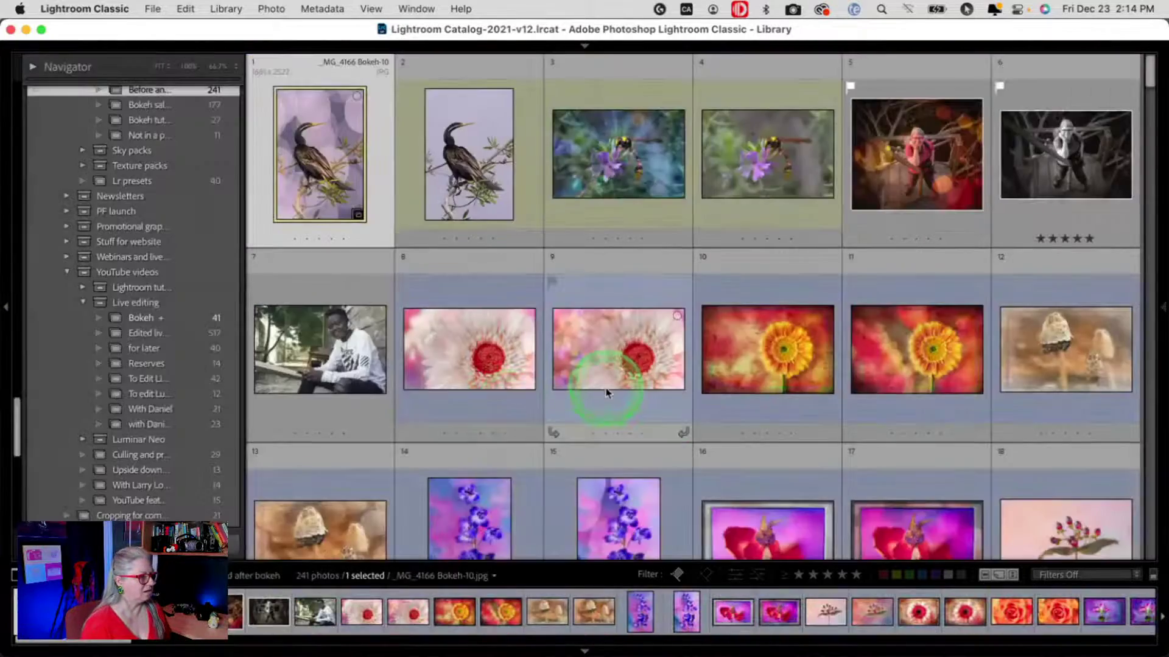
# Find the earlier red-and-blue lantern edit, Japan2019-2337-Edit.jpg, and add it to the target collection Bokeh.
pyautogui.scroll(-15, 606, 392)
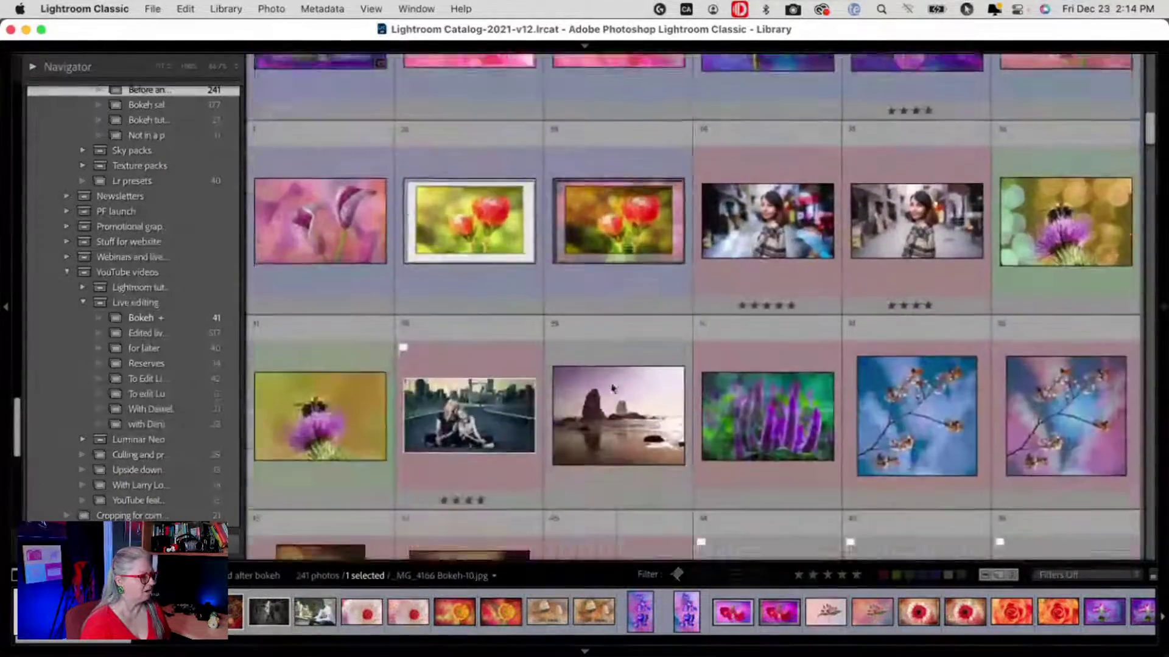
pyautogui.scroll(-15, 613, 389)
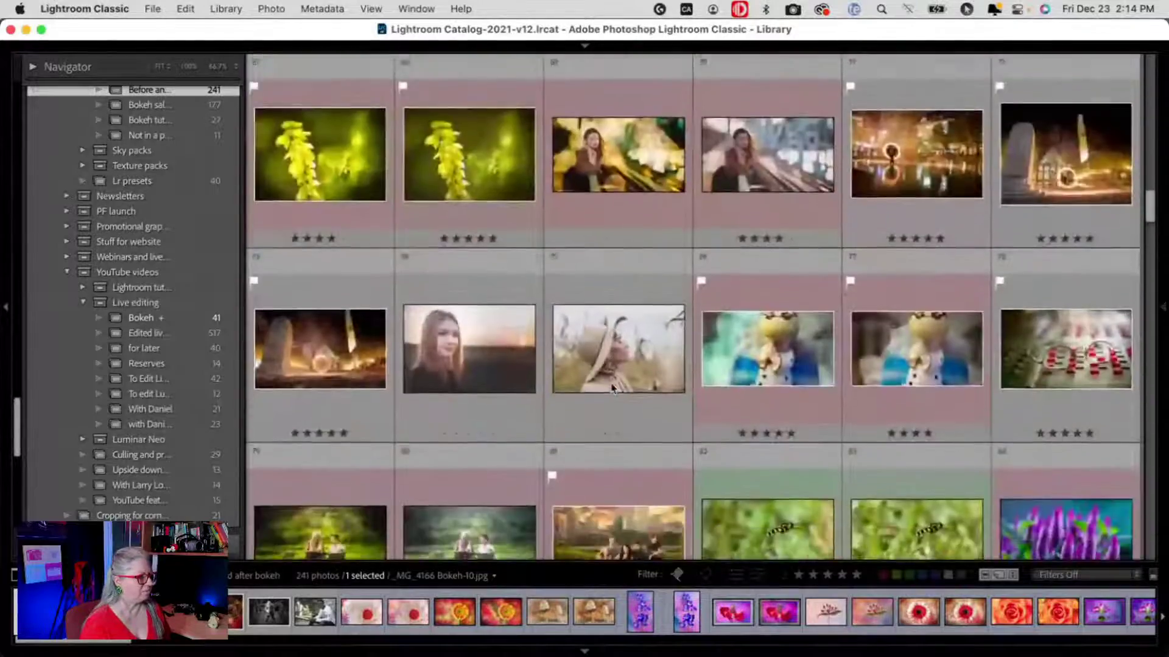
pyautogui.scroll(-15, 613, 388)
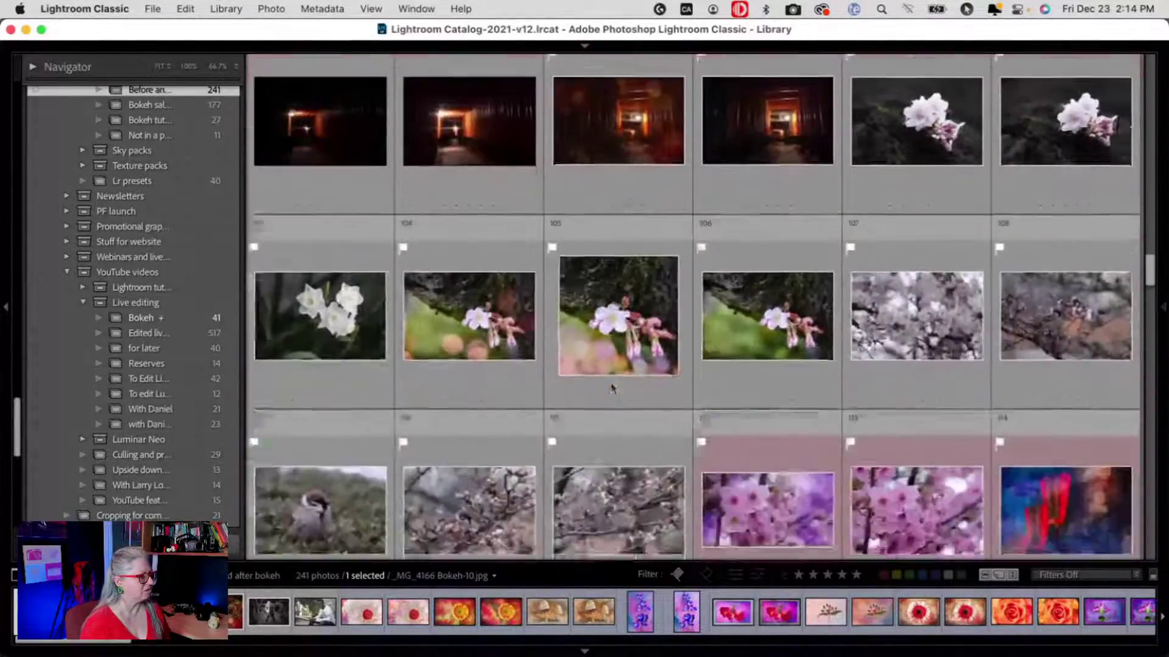
pyautogui.scroll(-8, 613, 388)
pyautogui.click(1024, 259)
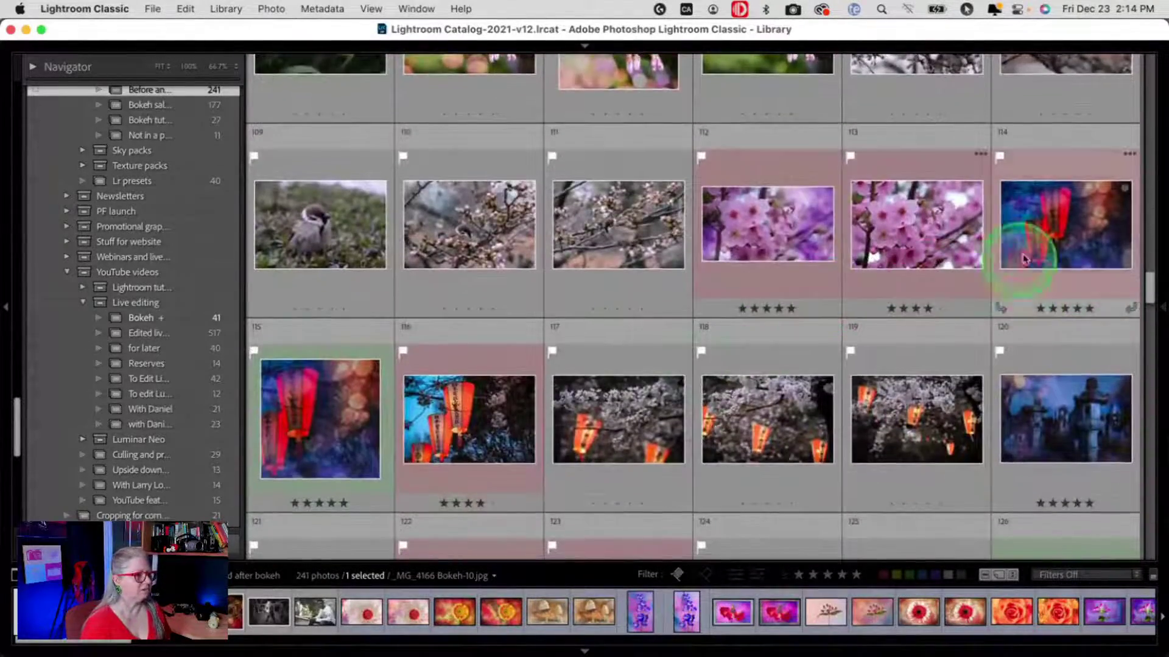
pyautogui.click(1036, 228)
pyautogui.press('b')
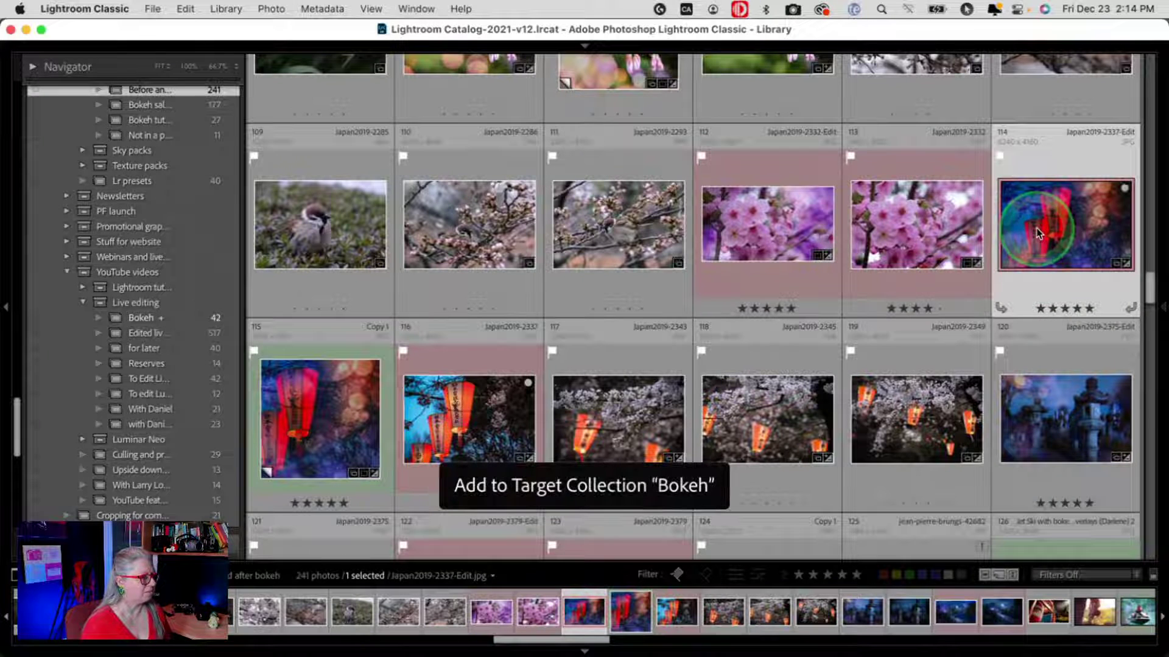
# Go to the Bokeh collection and reorder the lantern photos with the original first, followed by the new edit and the earlier edit.
pyautogui.rightClick(1036, 227)
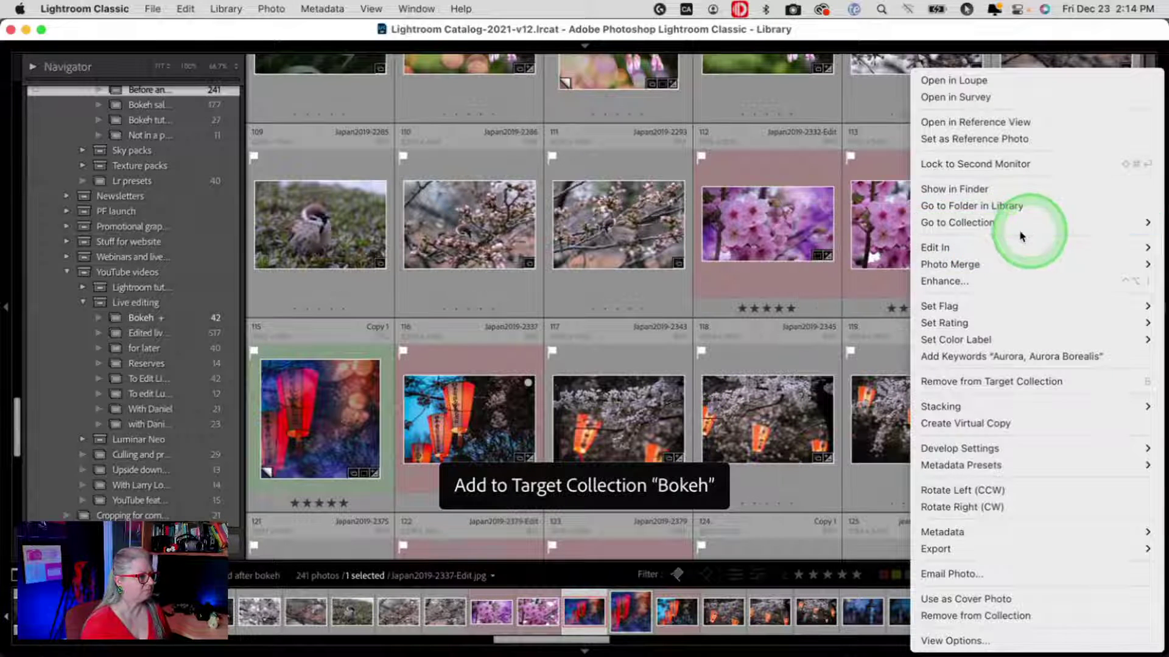
pyautogui.click(757, 272)
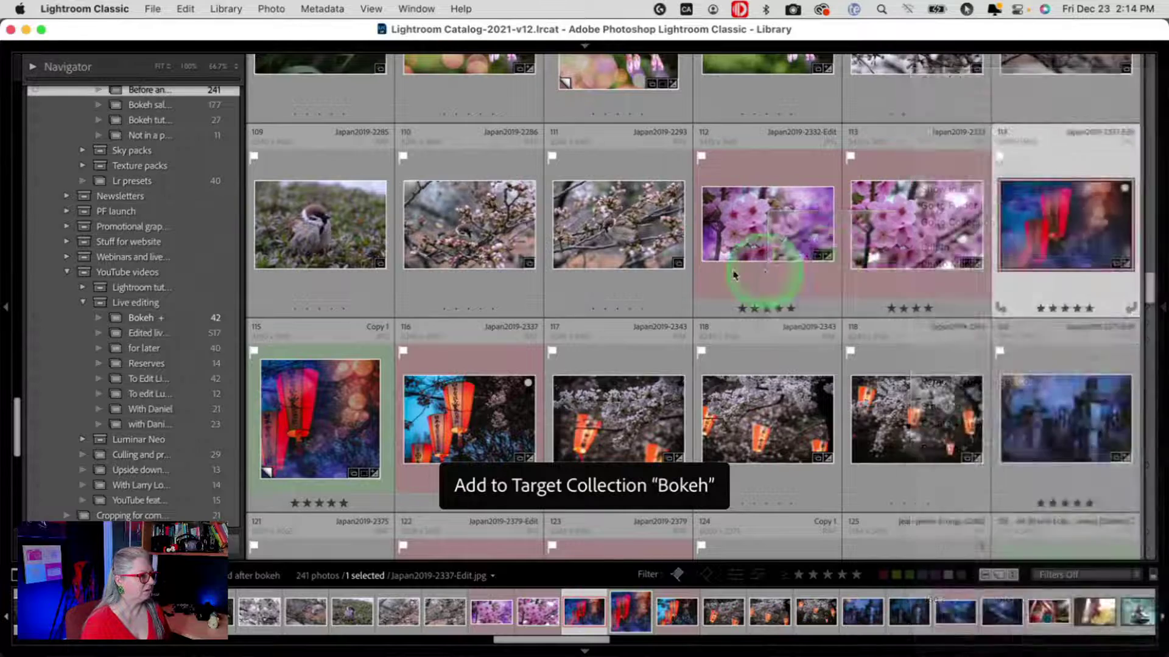
pyautogui.moveTo(1065, 466); pyautogui.dragTo(989, 295)
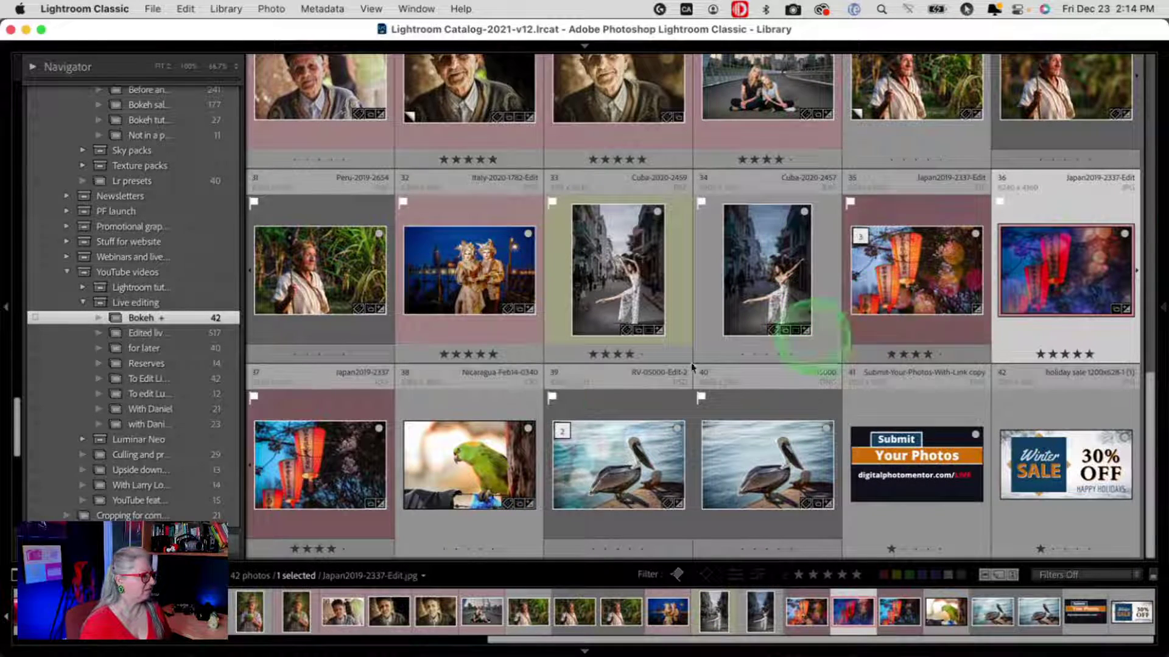
pyautogui.moveTo(359, 463); pyautogui.dragTo(865, 298)
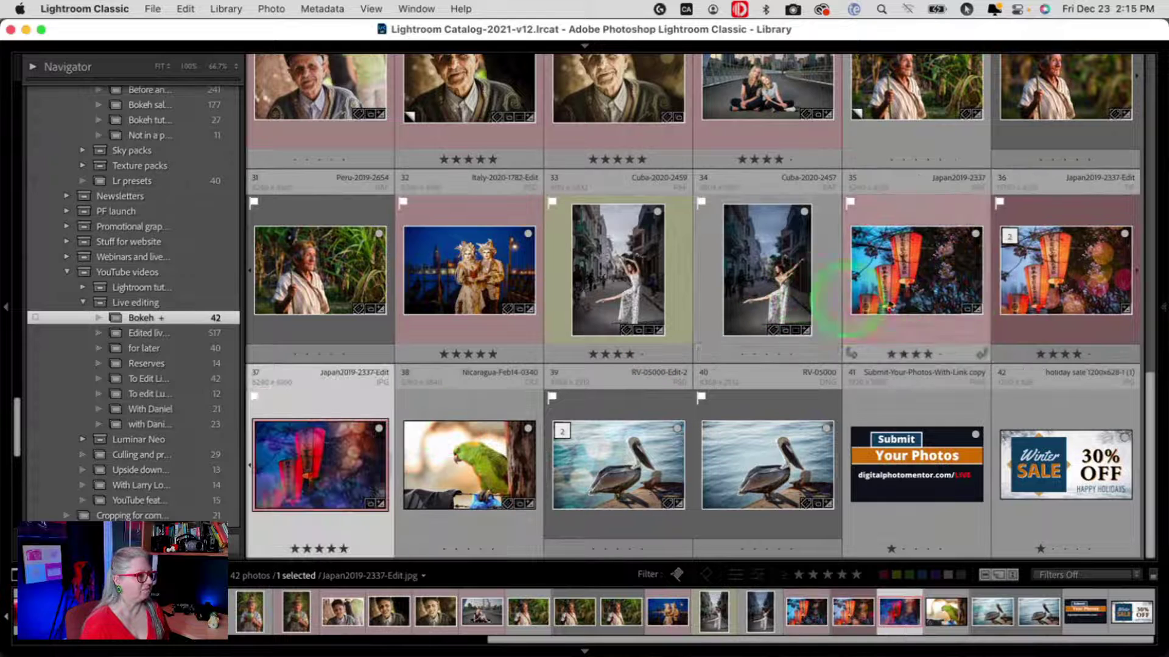
# Select all three lantern versions and compare them side by side in Survey view with the side panels hidden.
pyautogui.keyDown('shift'); pyautogui.click(302, 465); pyautogui.keyUp('shift')
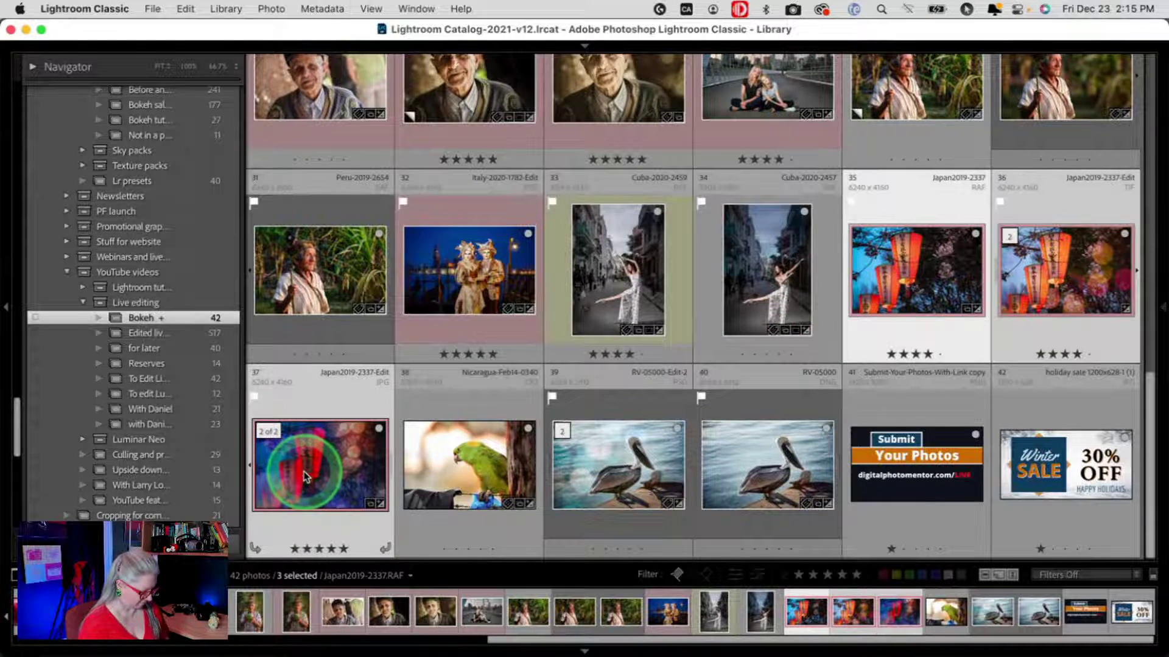
pyautogui.press('n')
pyautogui.press('Tab')
pyautogui.press('Tab')
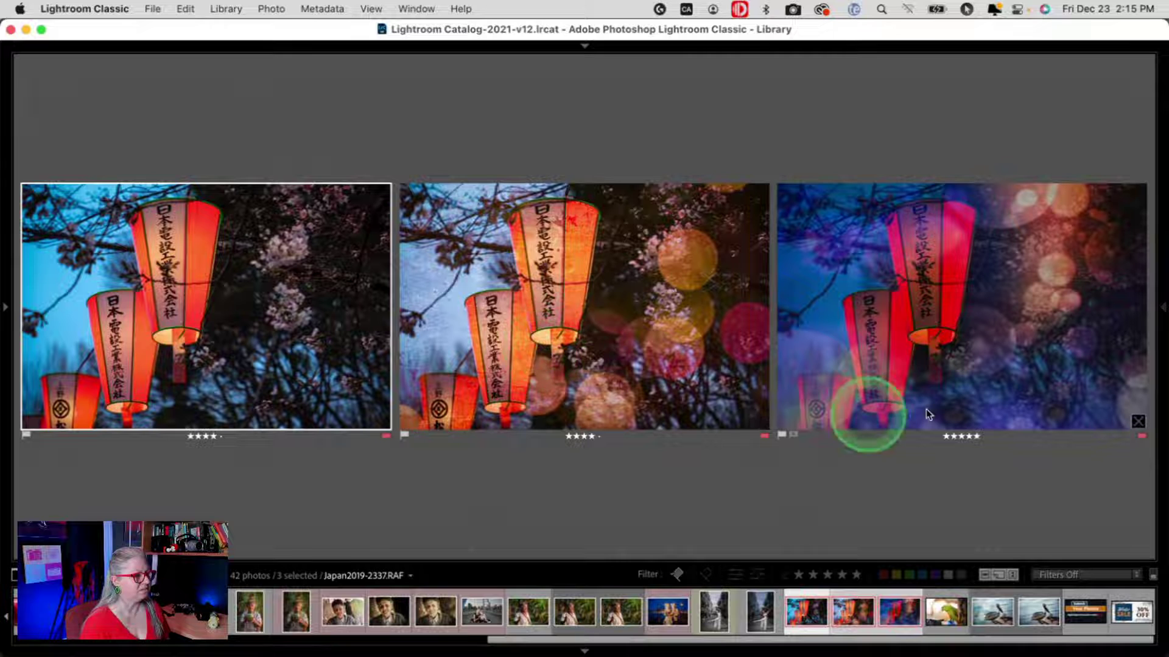
# View the original lantern photo, the textured edit and the earlier bokeh edit one at a time at full view.
pyautogui.doubleClick(141, 316)
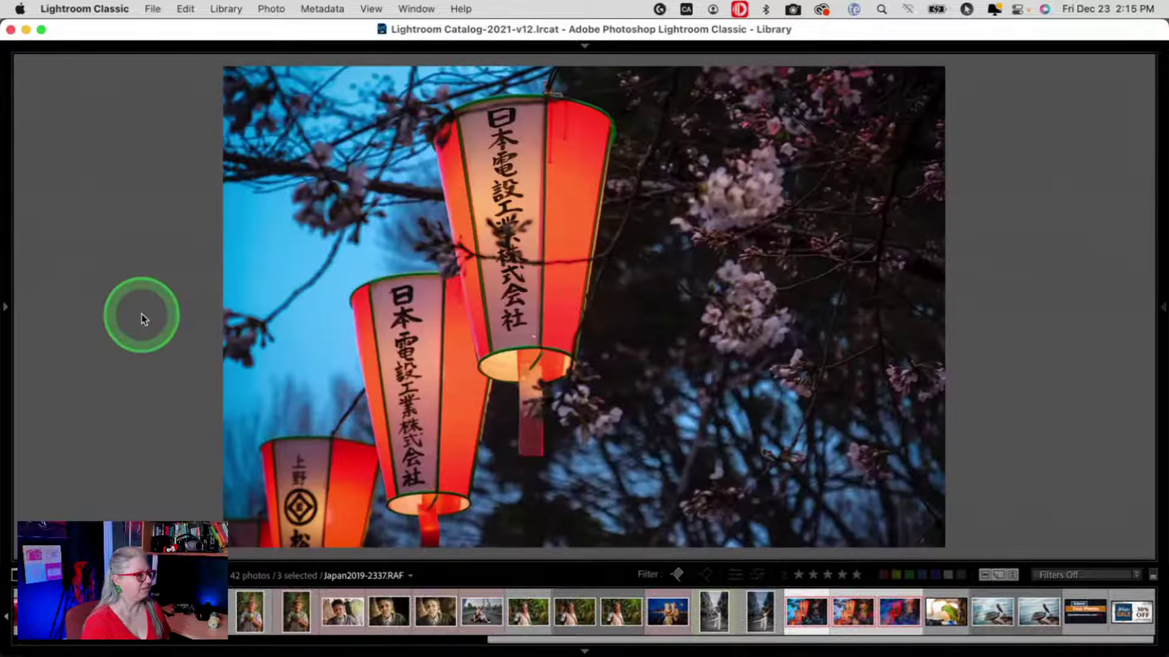
pyautogui.press('Right')
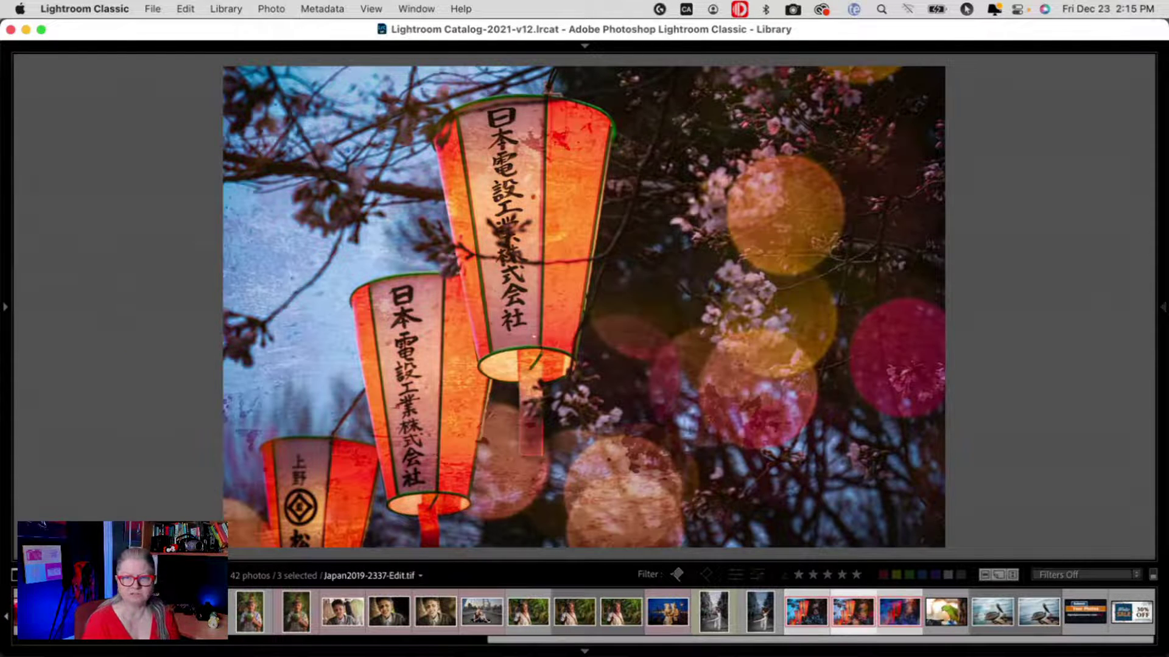
pyautogui.press('Right')
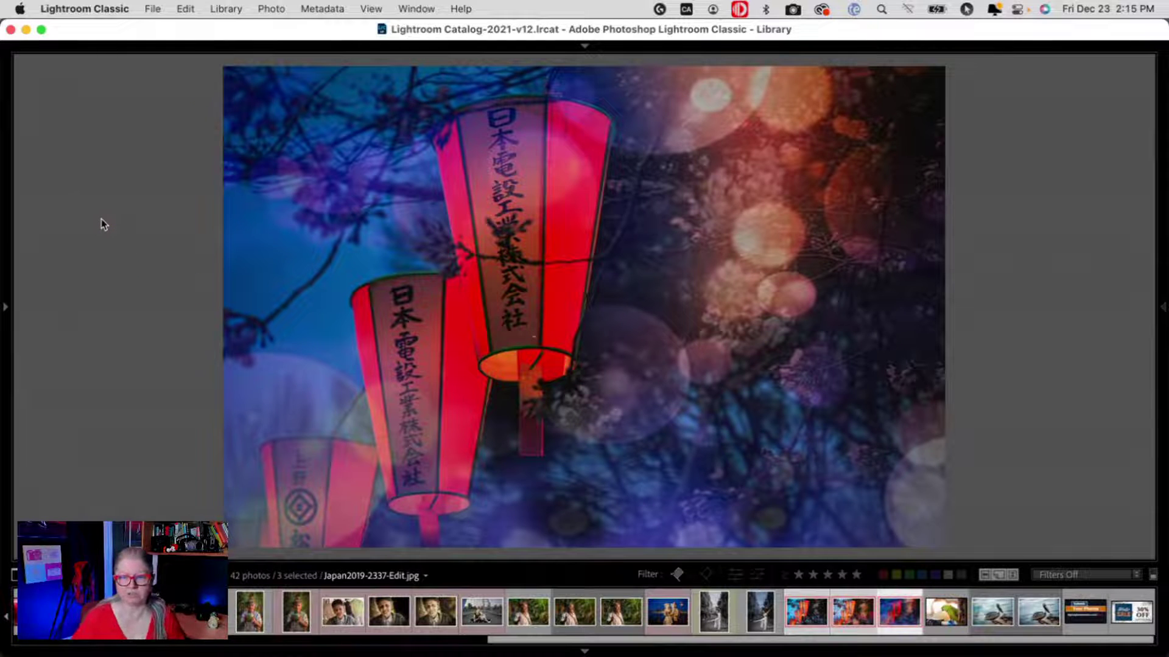
pyautogui.press('Left')
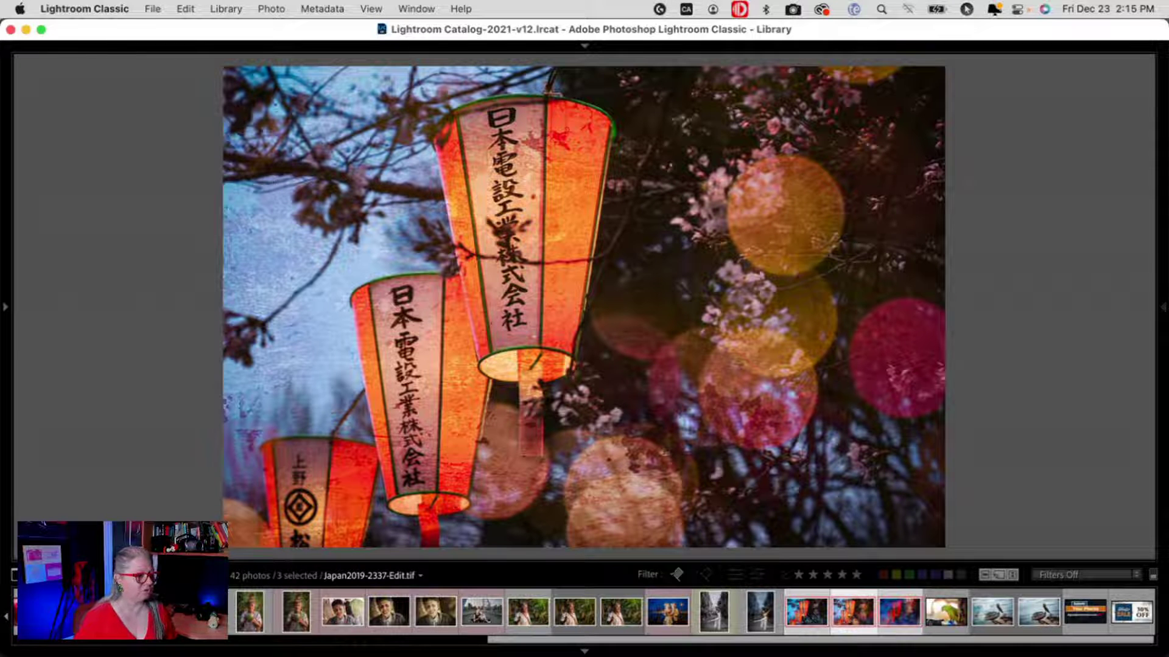
# Return to the grid and go back to the "Before and after bokeh" collection from the earlier lantern edit.
pyautogui.press('g')
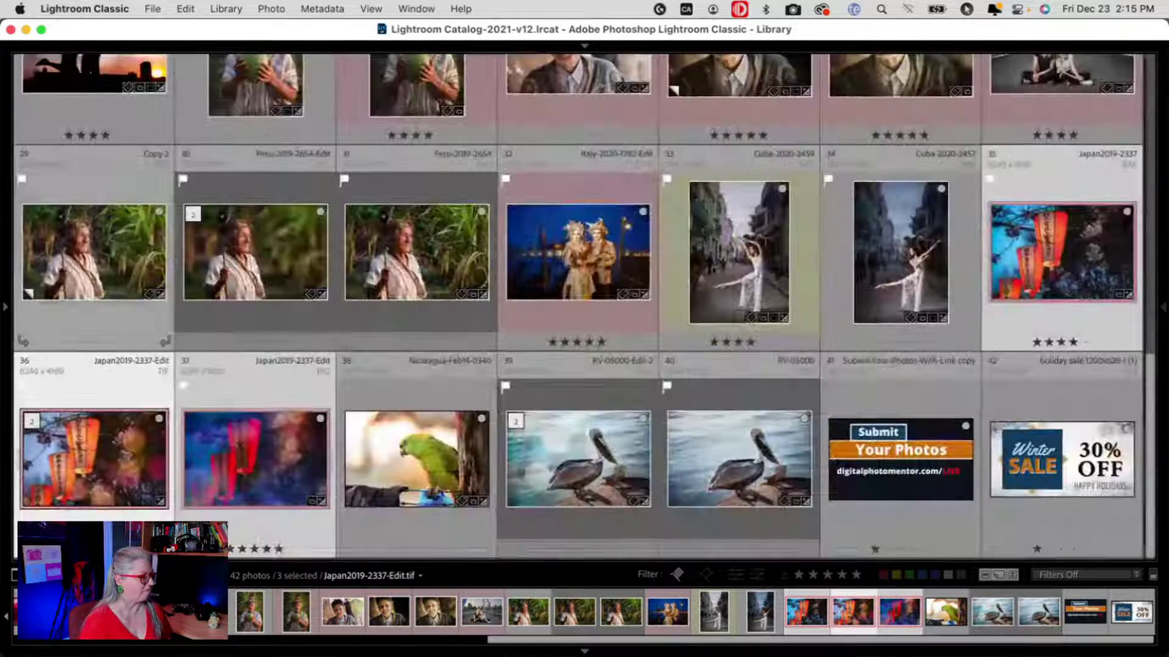
pyautogui.rightClick(261, 455)
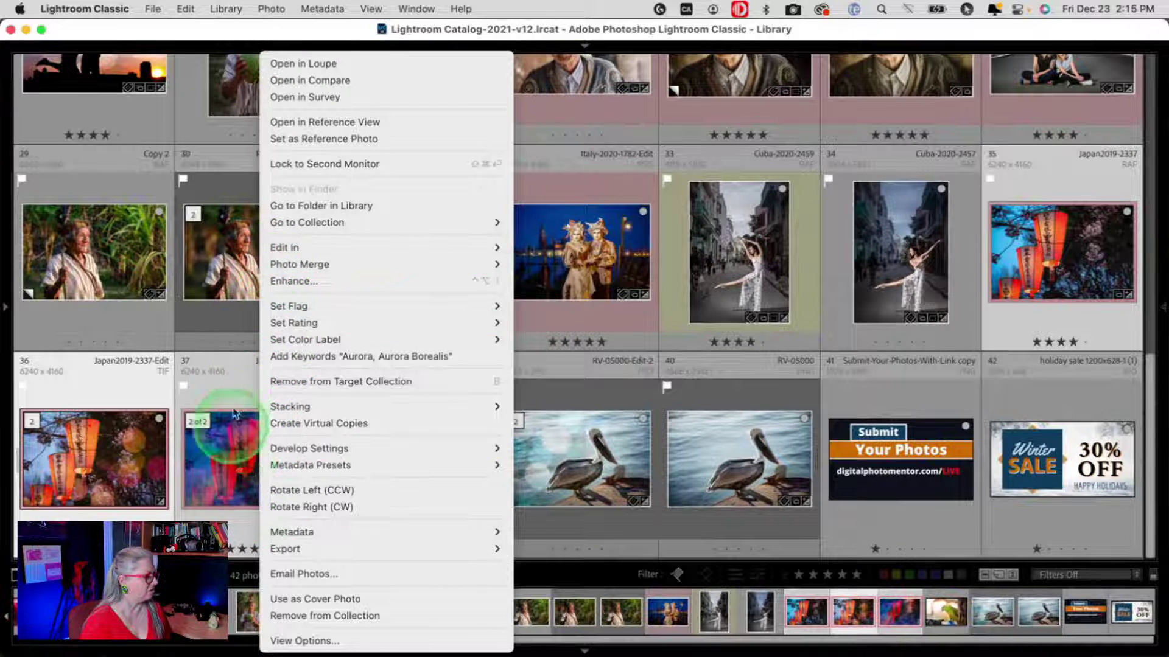
pyautogui.click(394, 224)
pyautogui.click(578, 239)
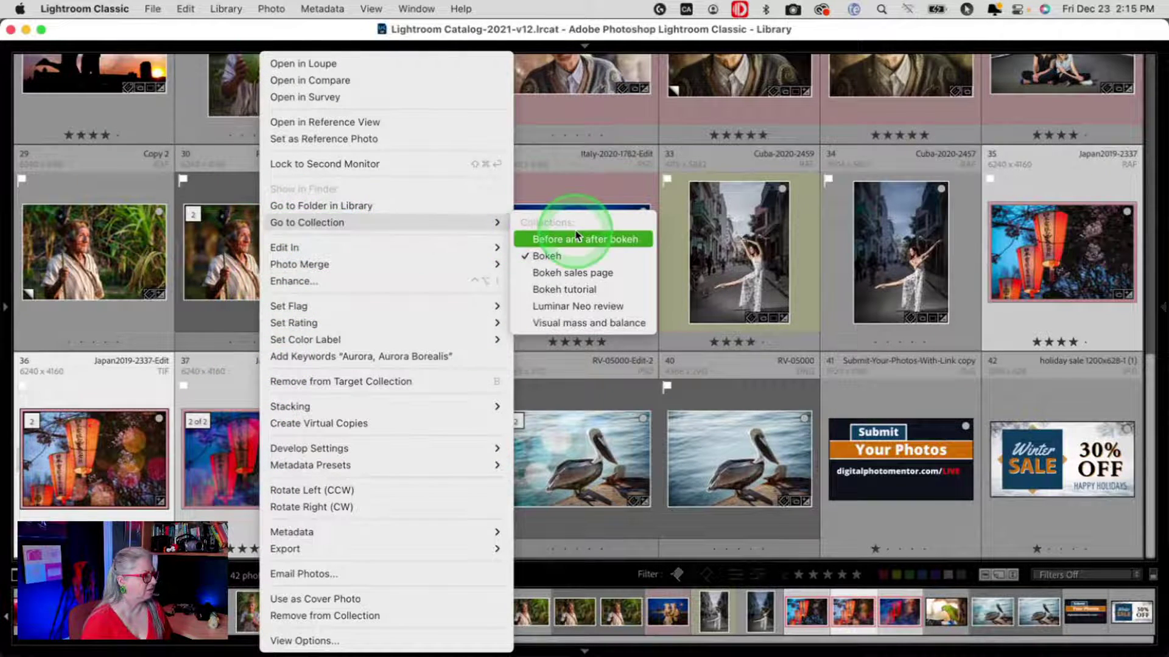
pyautogui.click(372, 265)
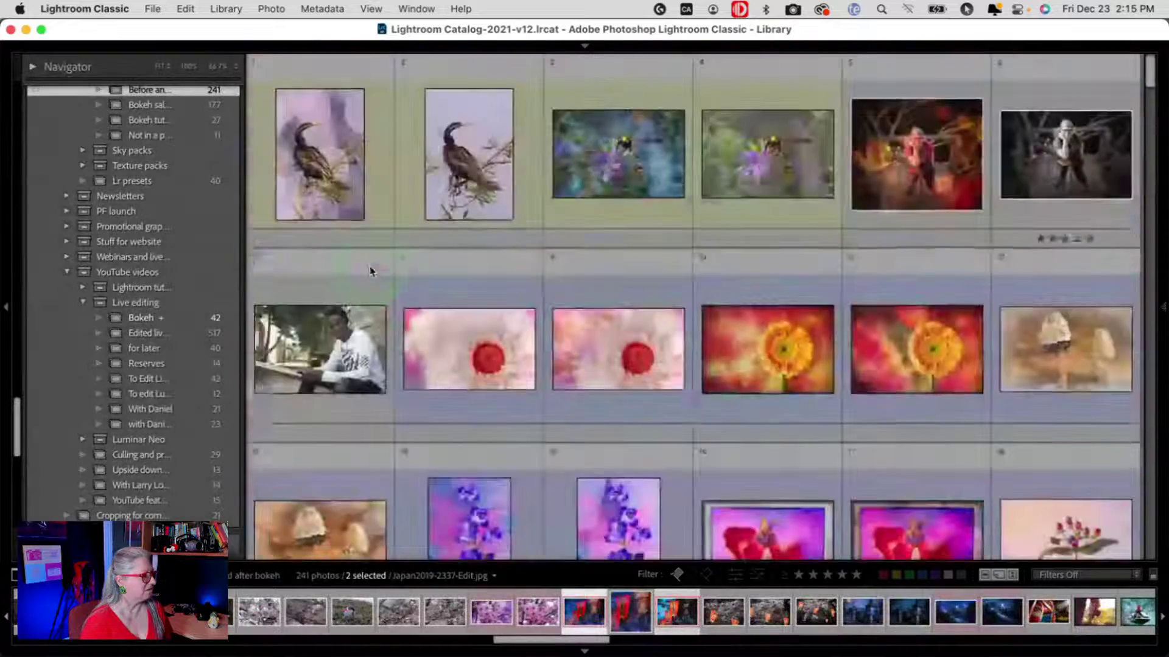
pyautogui.click(353, 266)
pyautogui.click(271, 186)
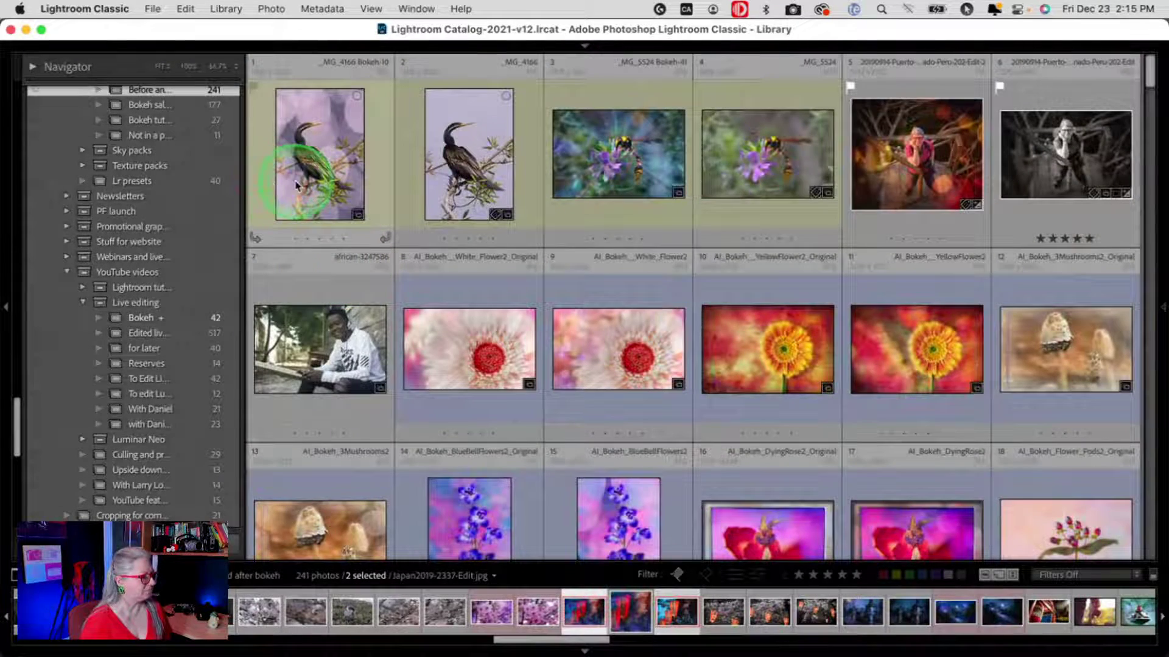
# Open the first bird photo enlarged and compare the bird and wasp images with and without bokeh.
pyautogui.doubleClick(296, 185)
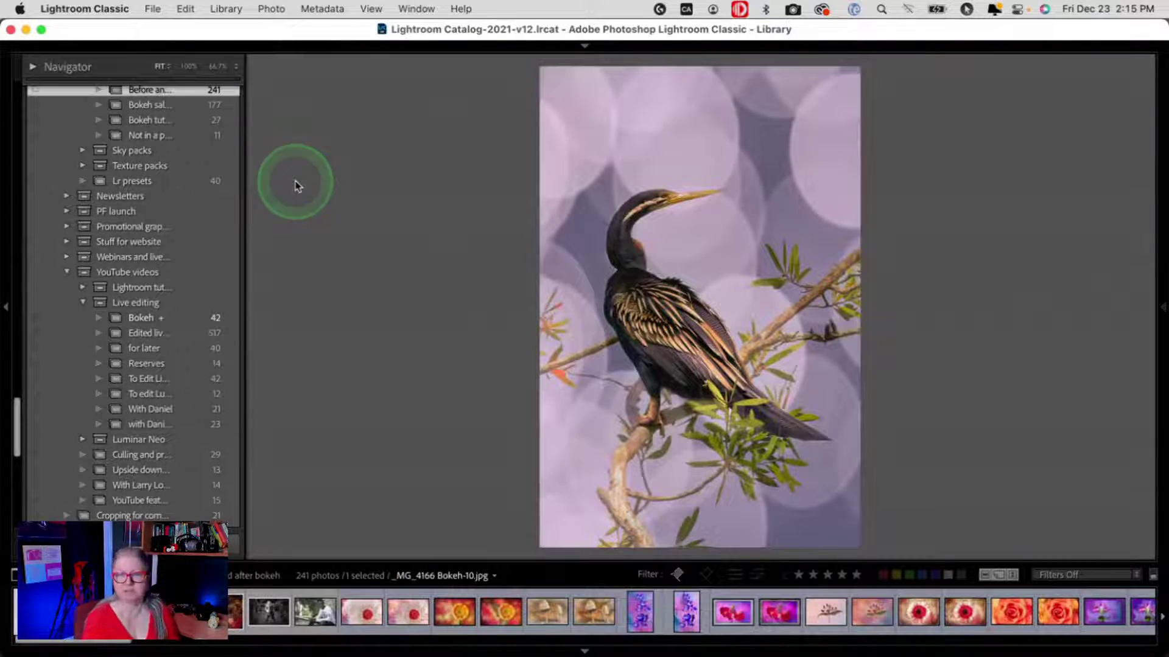
pyautogui.press('Right')
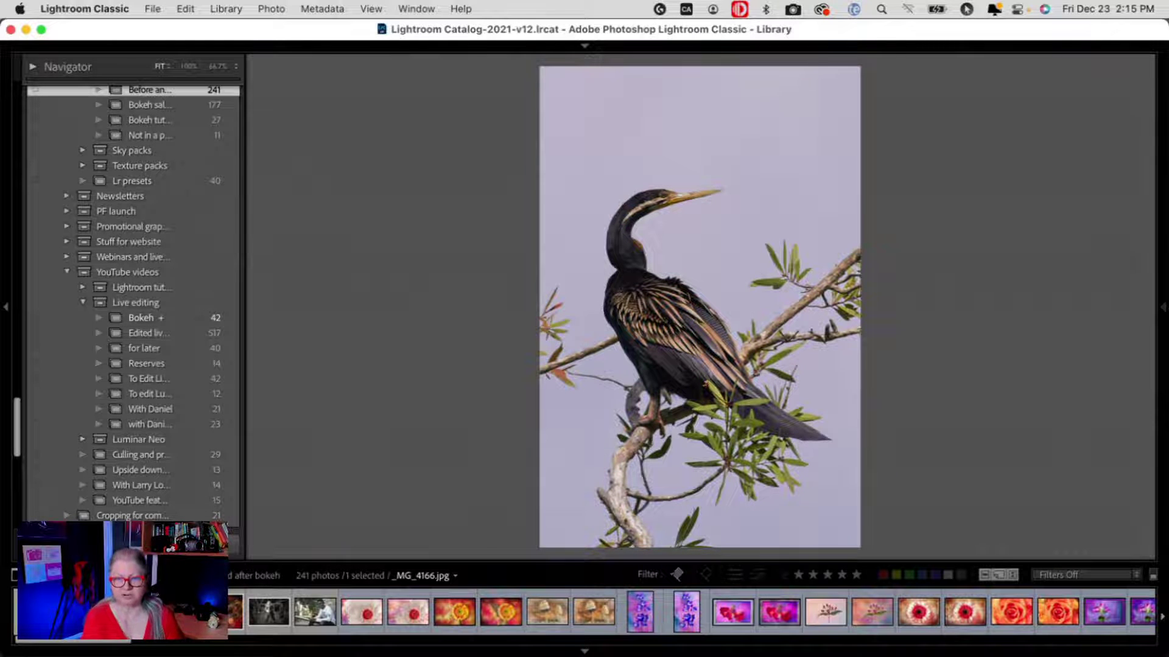
pyautogui.press('Right')
pyautogui.press('Right')
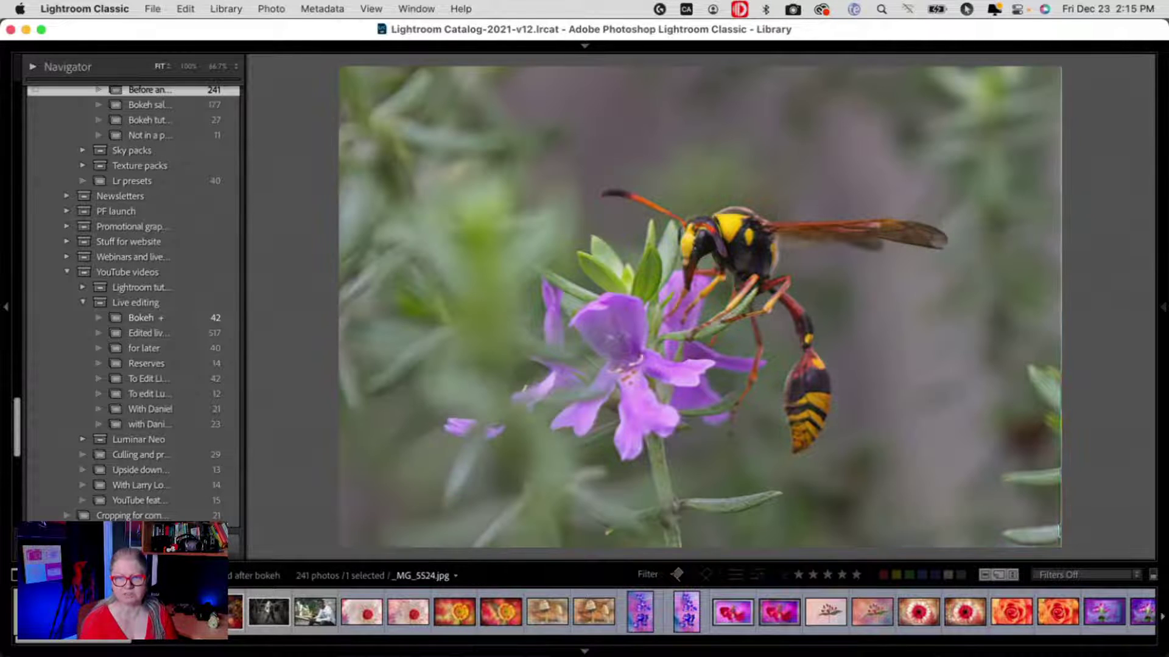
pyautogui.press('Right')
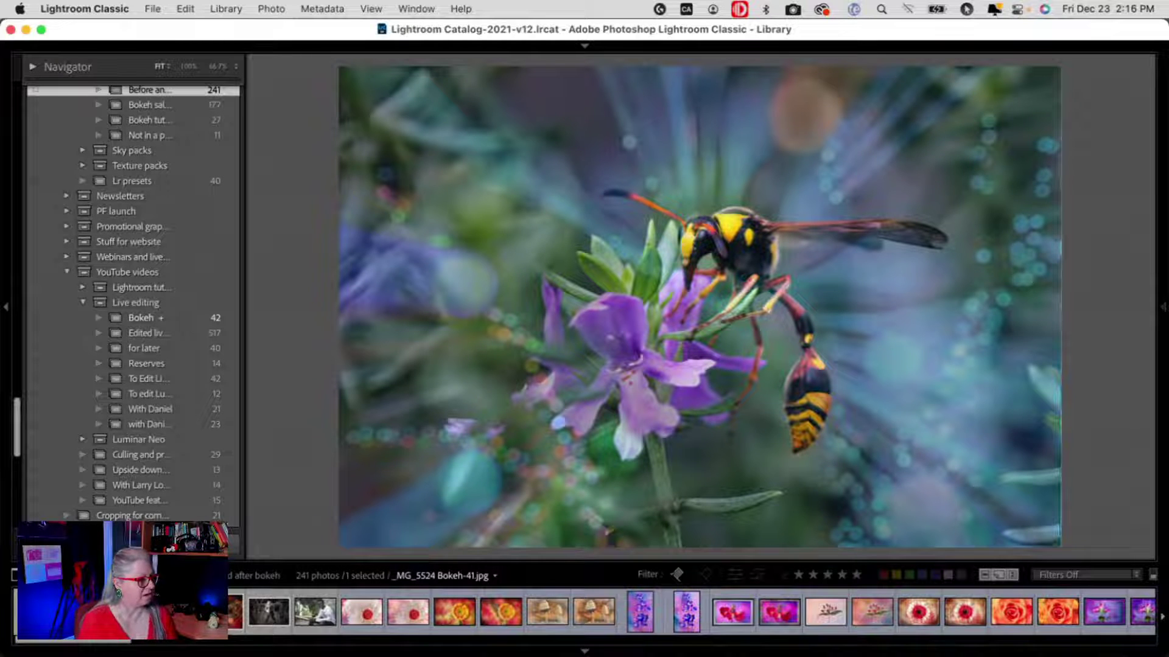
pyautogui.press('Right')
# Compare the bokeh and black-and-white versions of the boardwalk portrait, and view the portrait of the man with headphones.
pyautogui.press('Right')
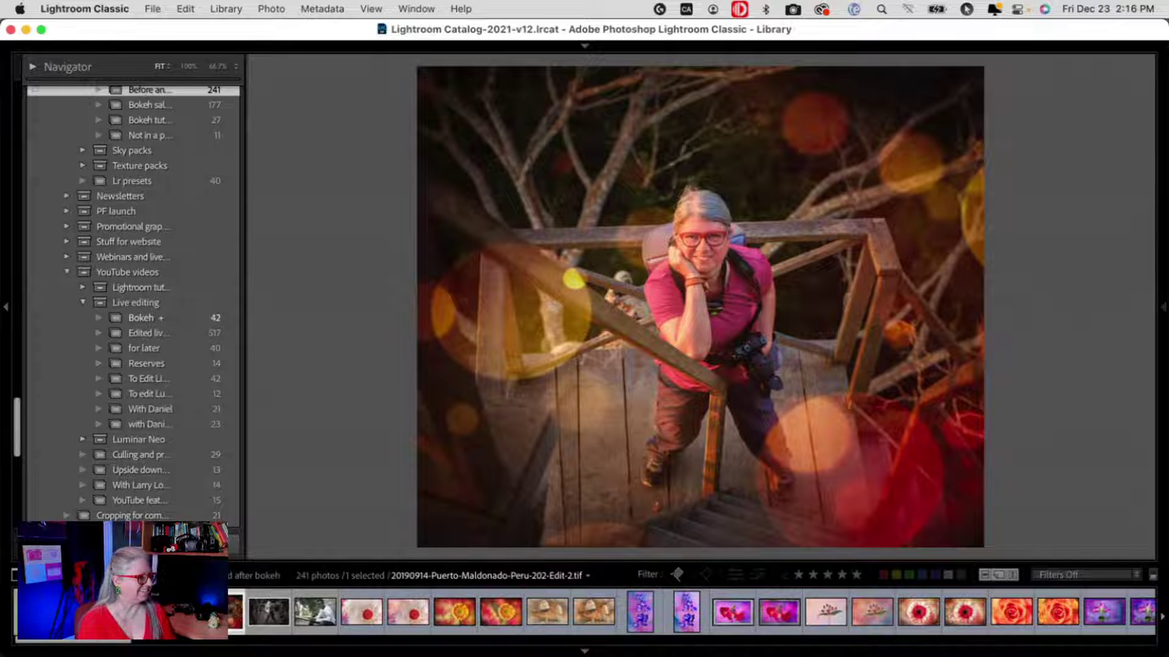
pyautogui.press('Right')
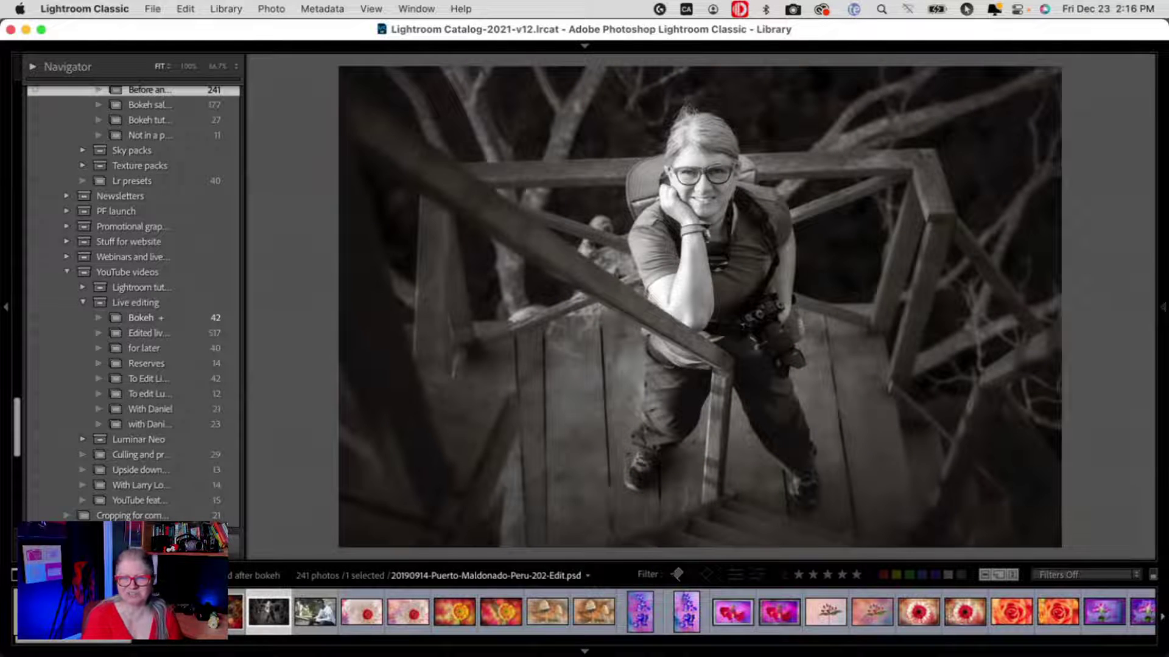
pyautogui.press('Left')
pyautogui.press('Right')
pyautogui.press('Right')
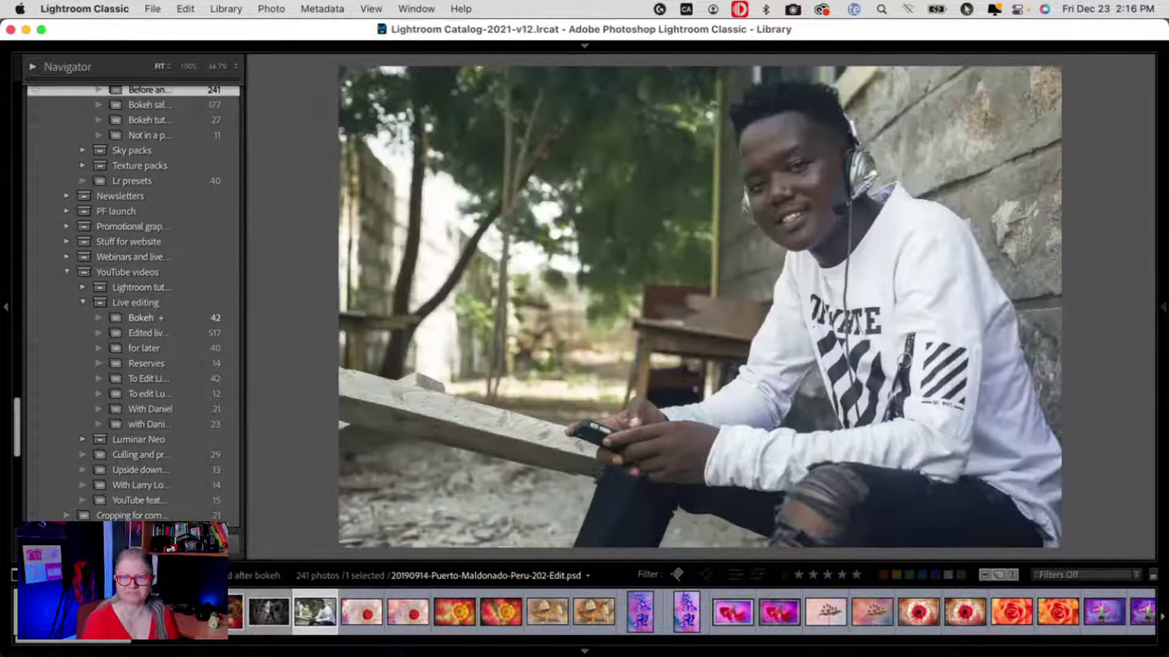
# Compare the white flower, yellow flower and mushroom images with and without bokeh.
pyautogui.press('Right')
pyautogui.press('Right')
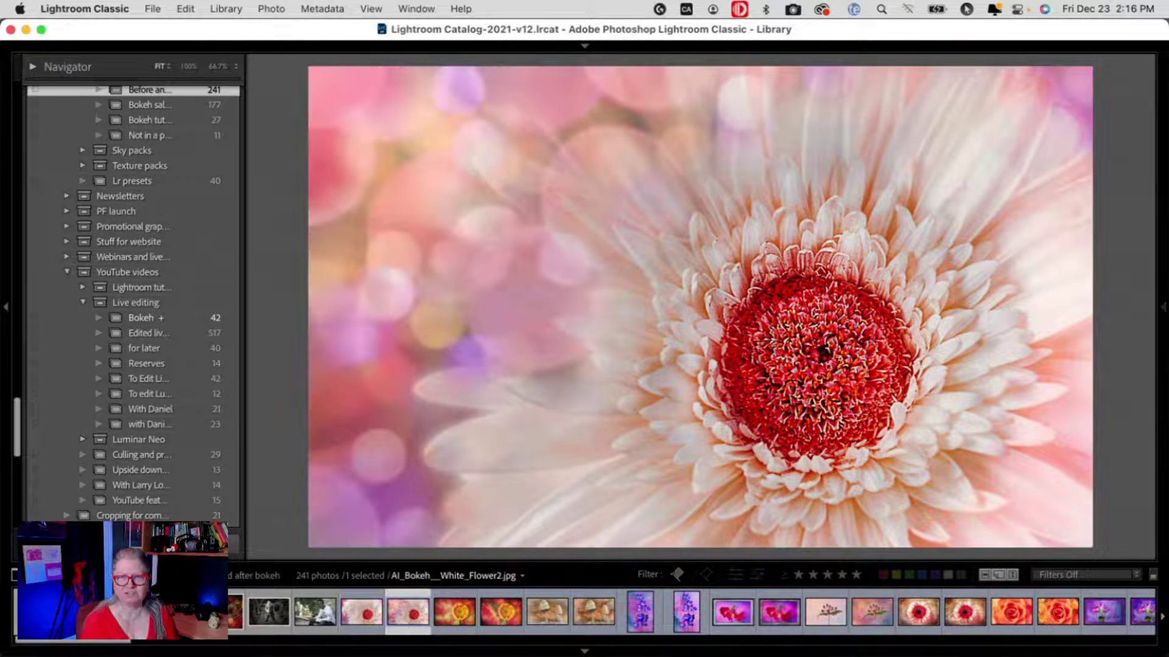
pyautogui.press('Right')
pyautogui.press('Right')
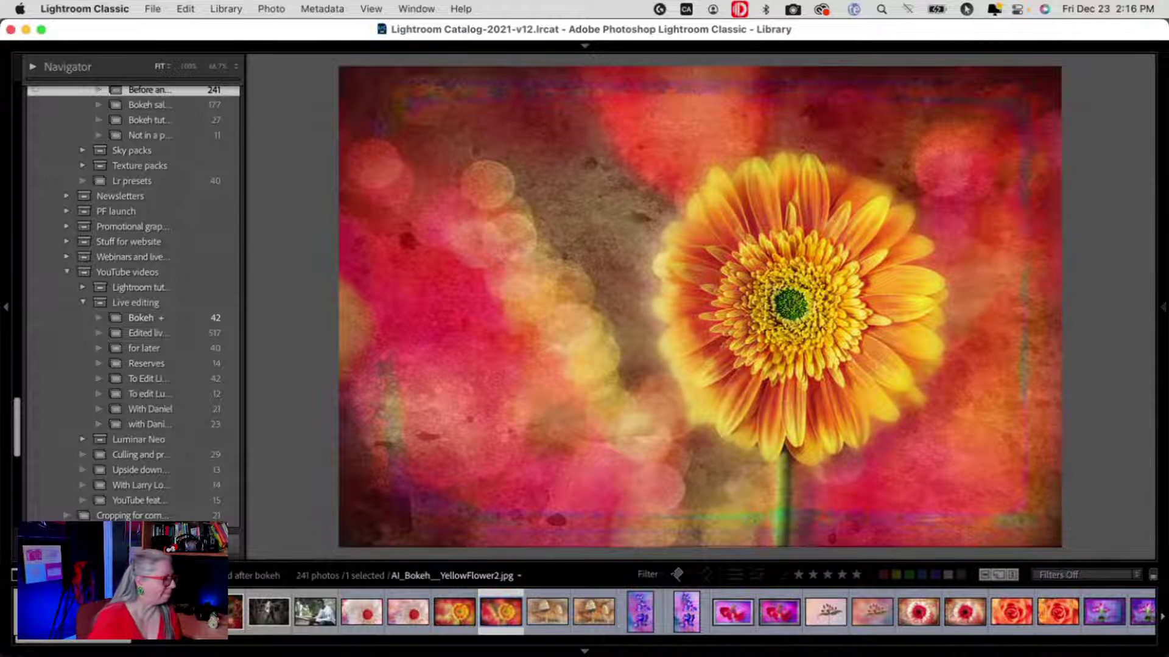
pyautogui.press('Right')
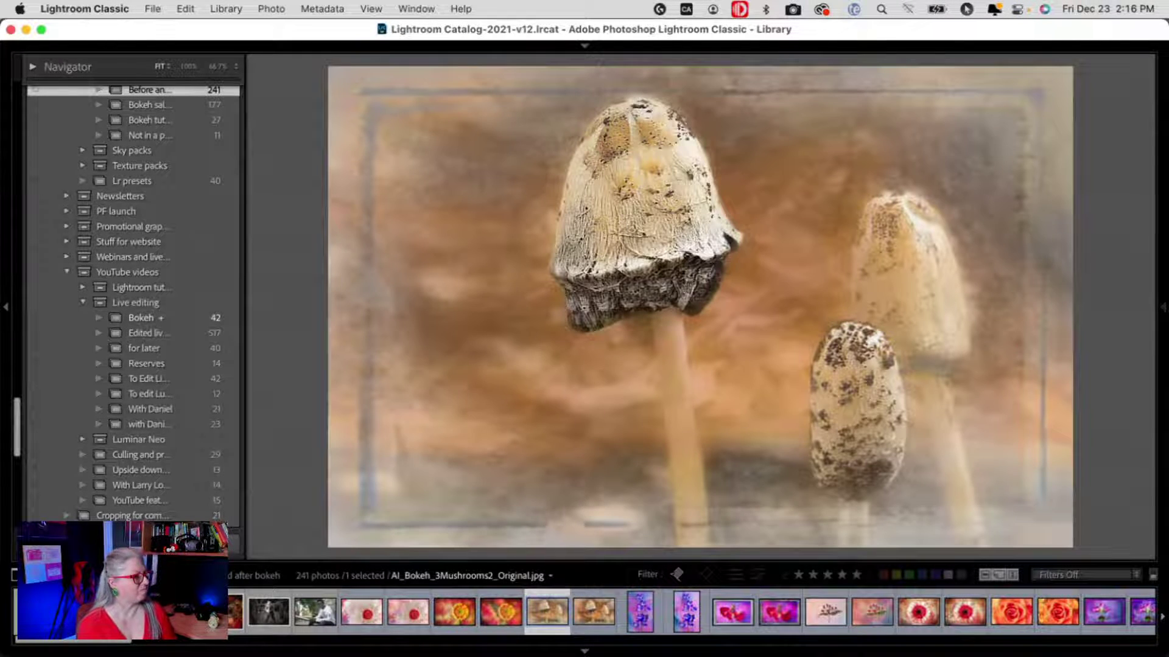
pyautogui.press('Right')
# View the original and bokeh versions of the bluebell flowers, the dying rose and the flower pods.
pyautogui.press('Right')
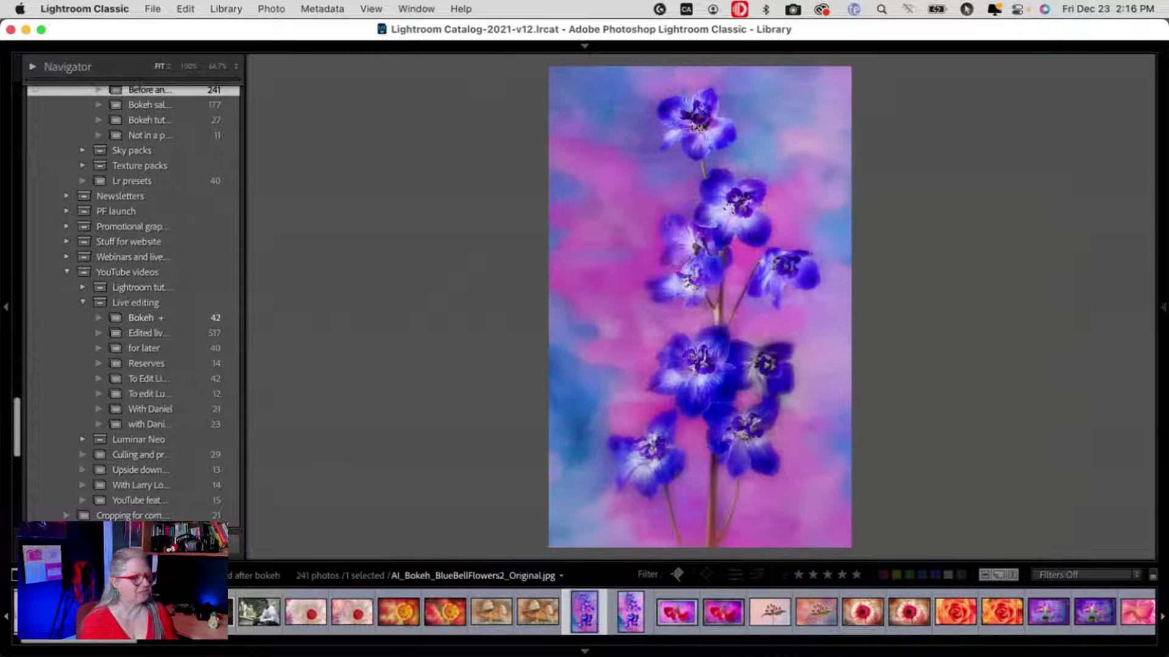
pyautogui.press('Right')
pyautogui.press('Right')
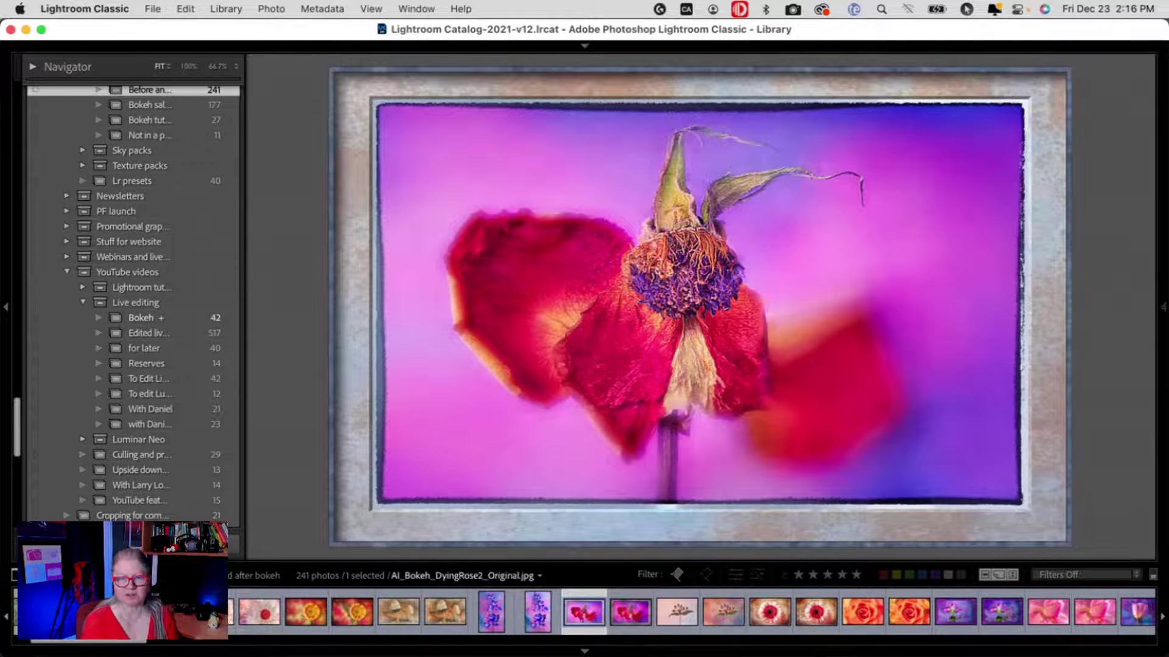
pyautogui.press('Right')
pyautogui.press('Right')
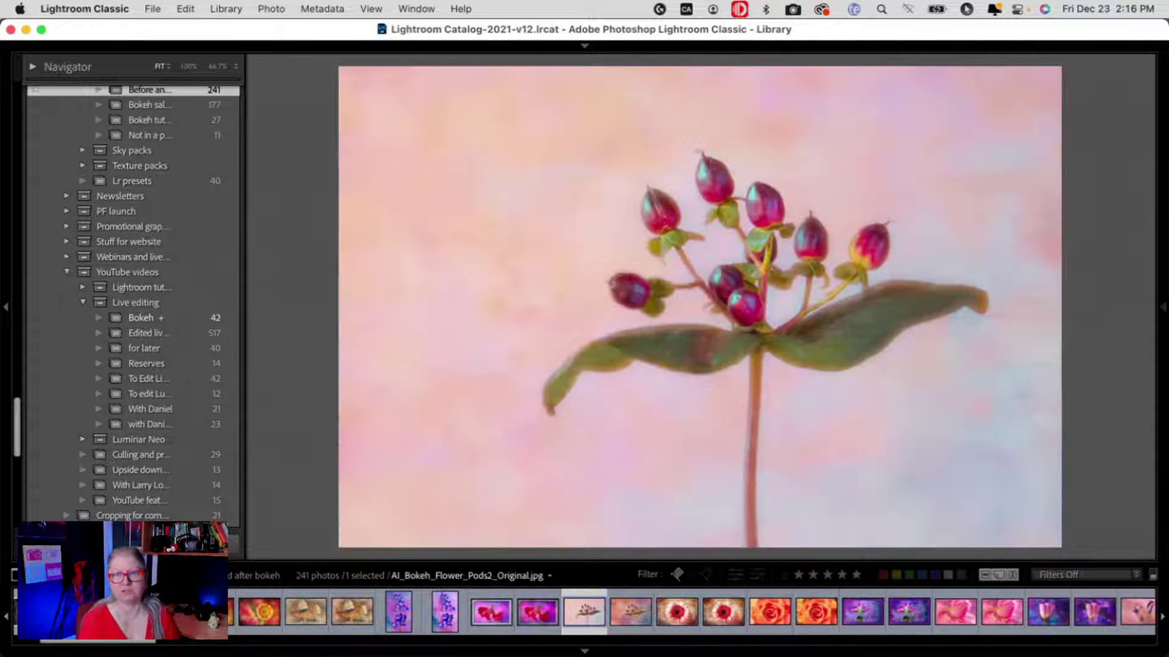
pyautogui.press('Right')
# Compare the red-petal flower, the orange rose and the pink rose cone with and without bokeh.
pyautogui.press('Right')
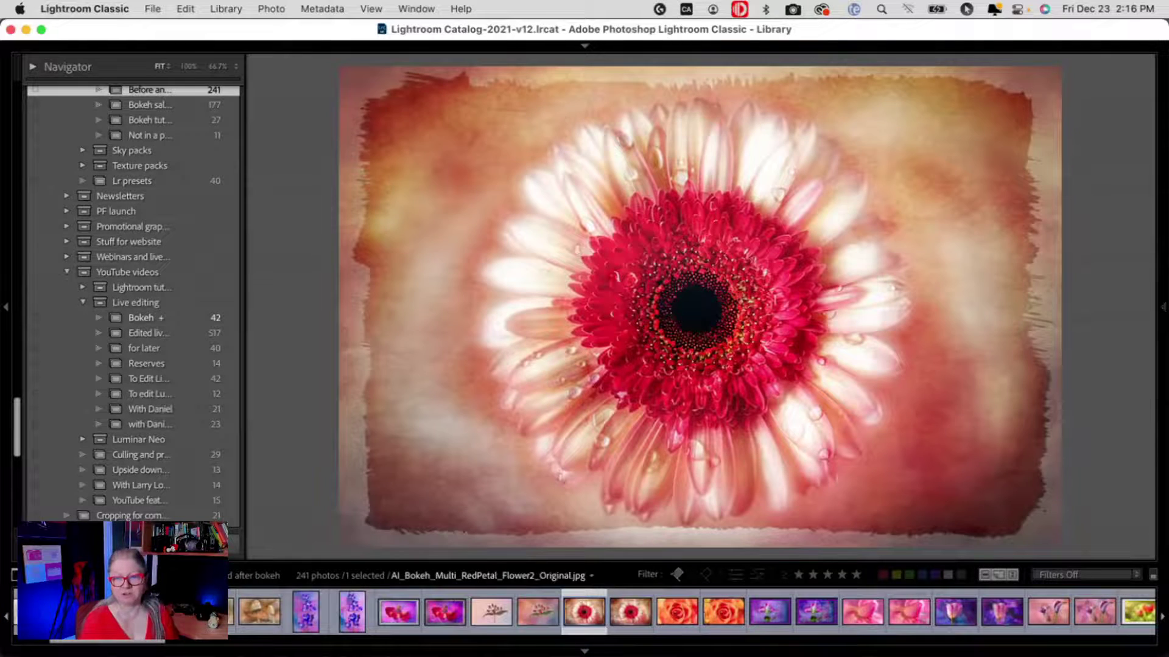
pyautogui.press('Right')
pyautogui.press('Right')
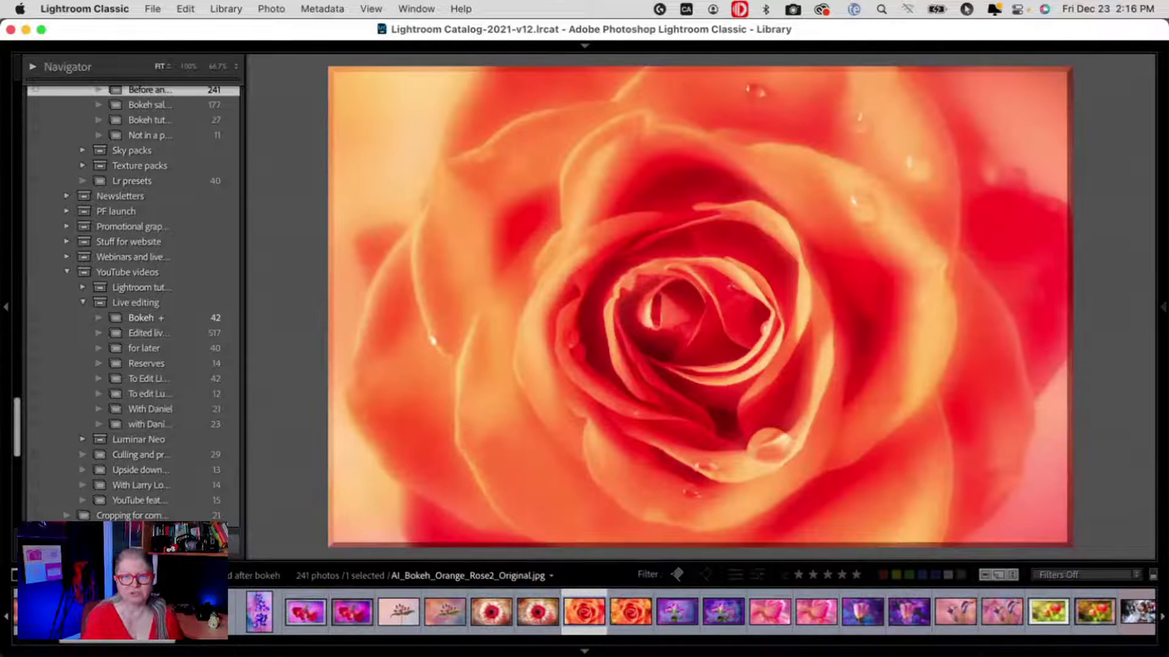
pyautogui.press('Right')
pyautogui.press('Right')
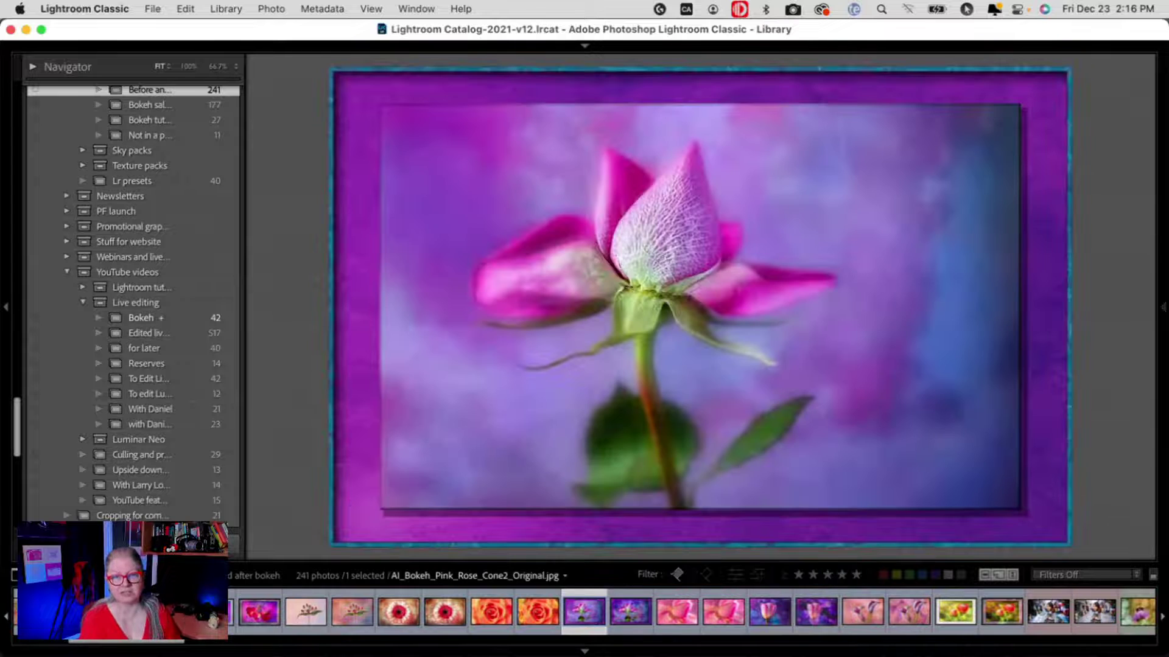
pyautogui.press('Right')
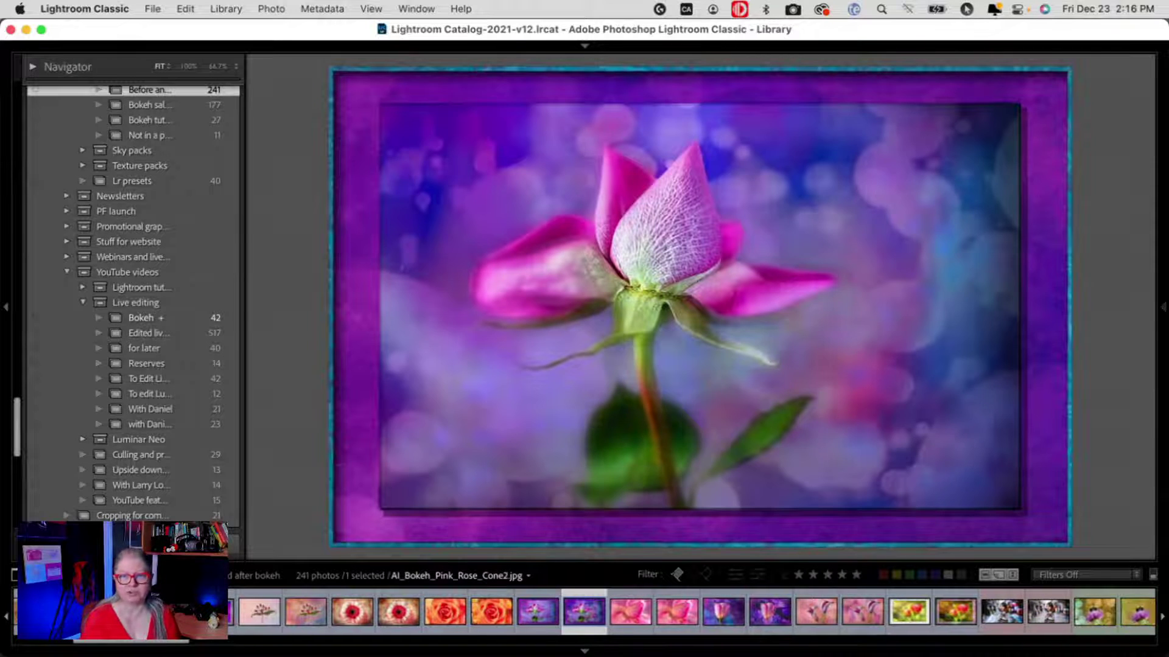
# Look through the bokeh pairs of the pink rose side view, the water-drop tulip, the two lilies and the red thistles.
pyautogui.press('Right')
pyautogui.press('Right')
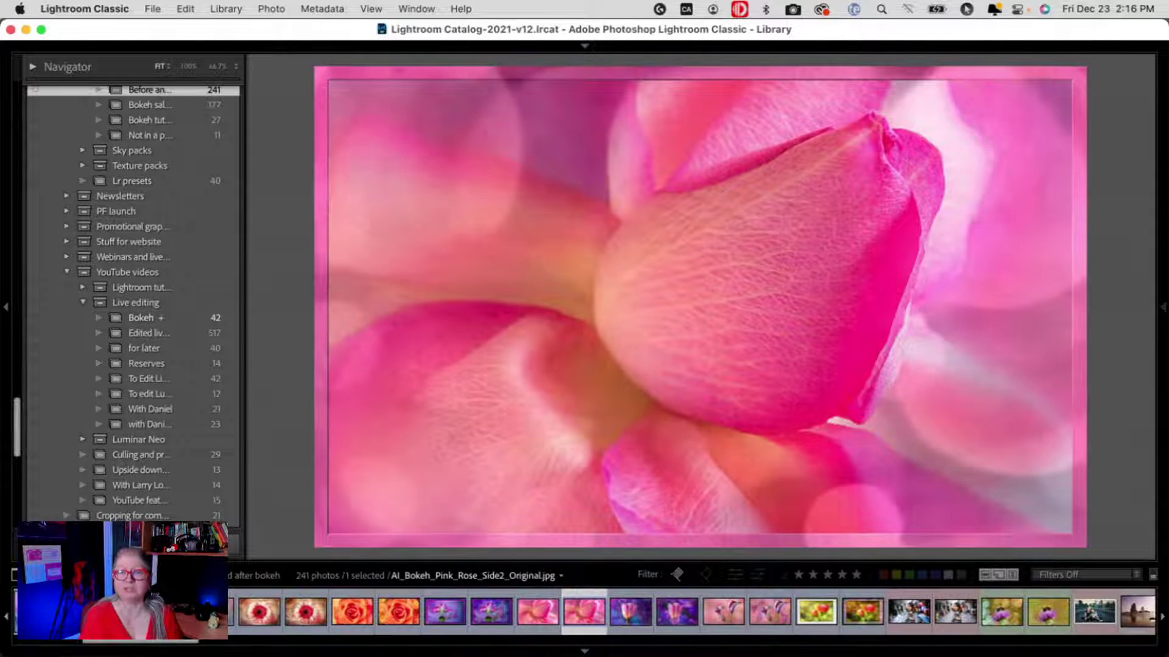
pyautogui.press('Right')
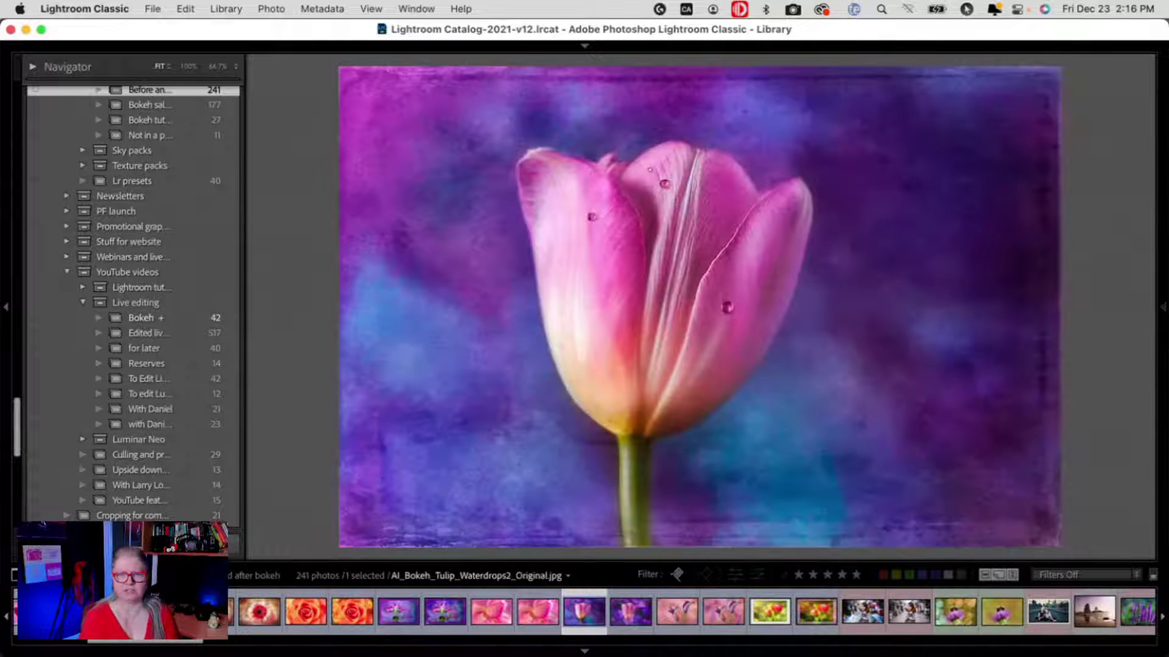
pyautogui.press('Right')
pyautogui.press('Right')
pyautogui.press('Right')
pyautogui.press('Right')
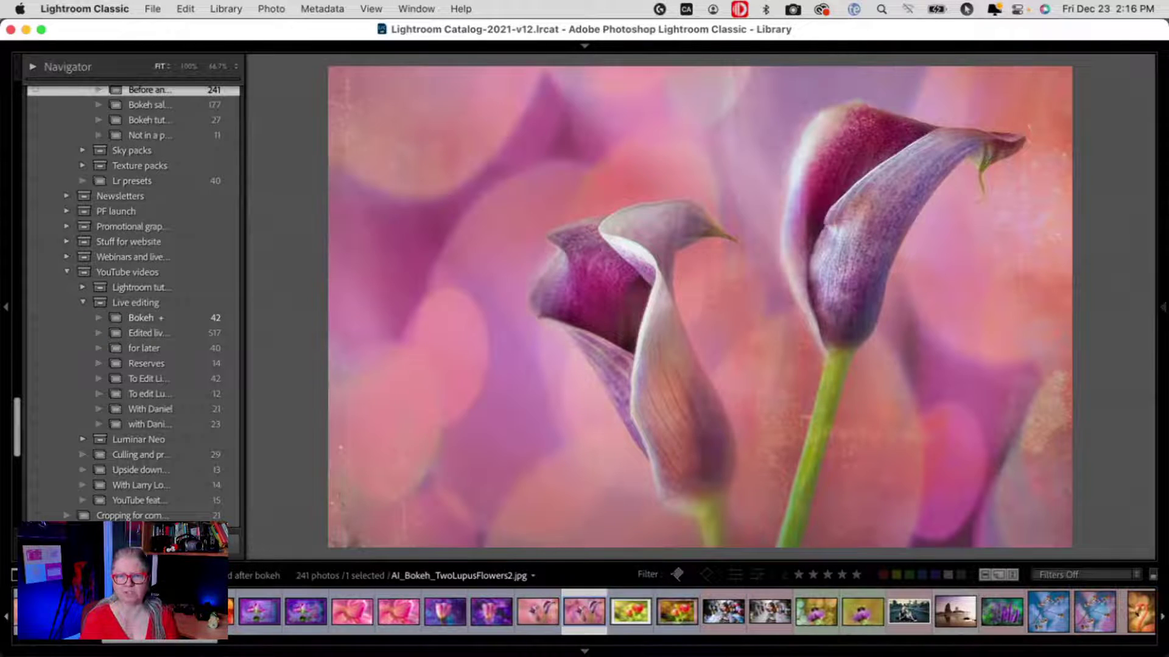
pyautogui.press('Right')
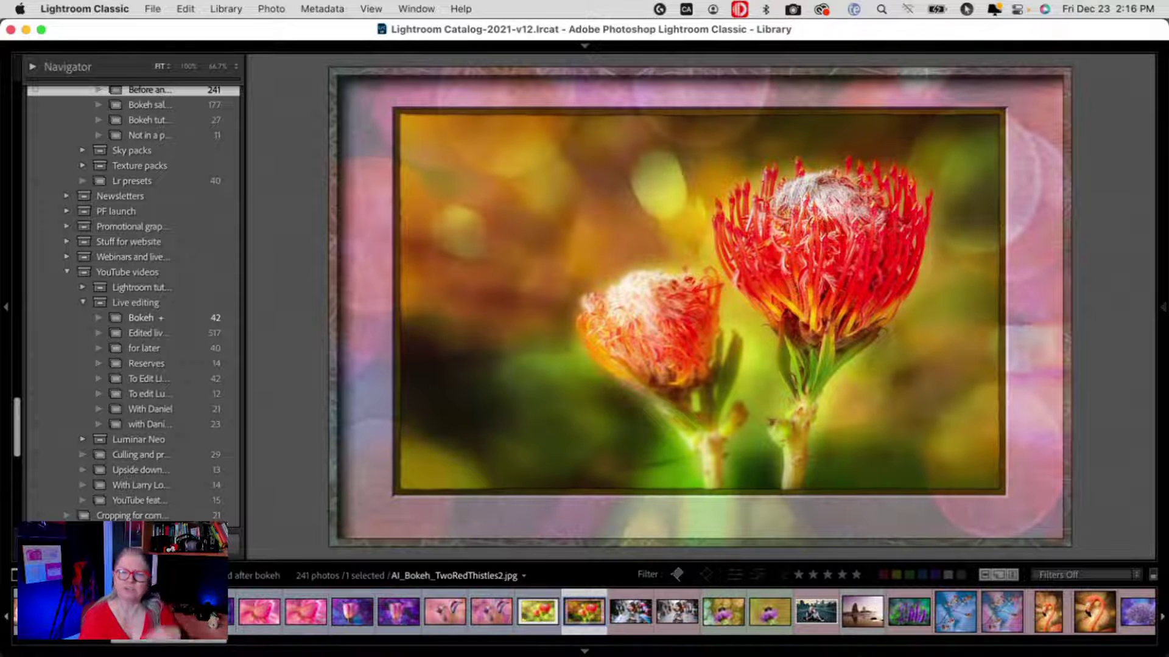
# Compare the street portrait and the bumblebee with and without bokeh, and view the bridge portrait and the beach photo.
pyautogui.press('Right')
pyautogui.press('Right')
pyautogui.press('Left')
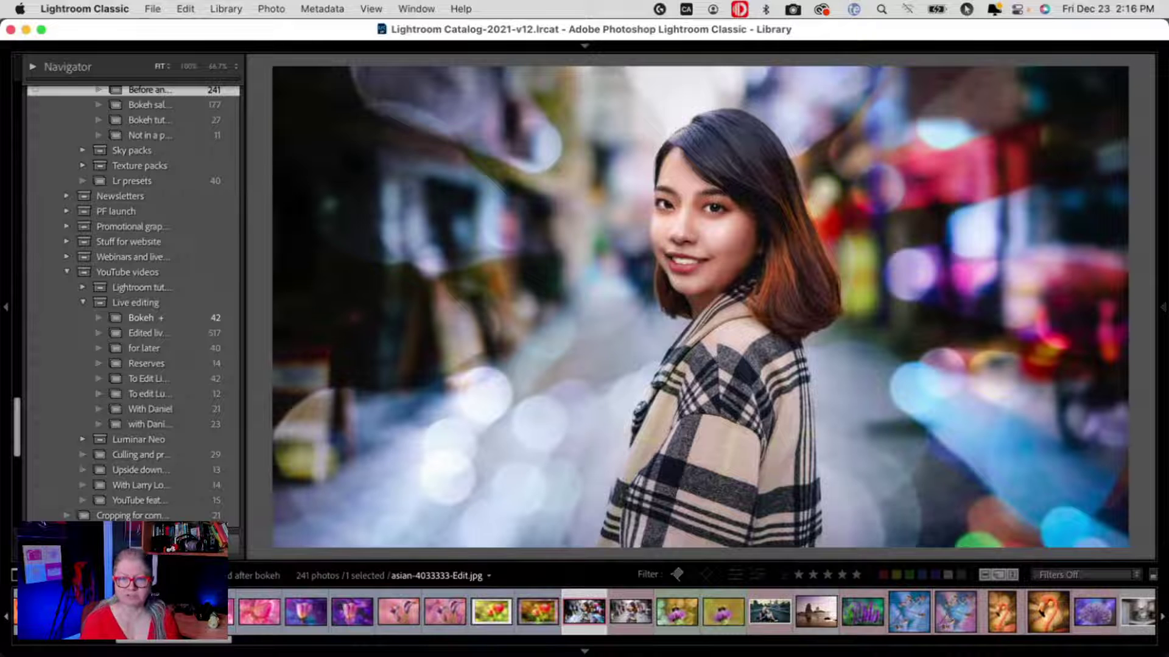
pyautogui.press('Right')
pyautogui.press('Right')
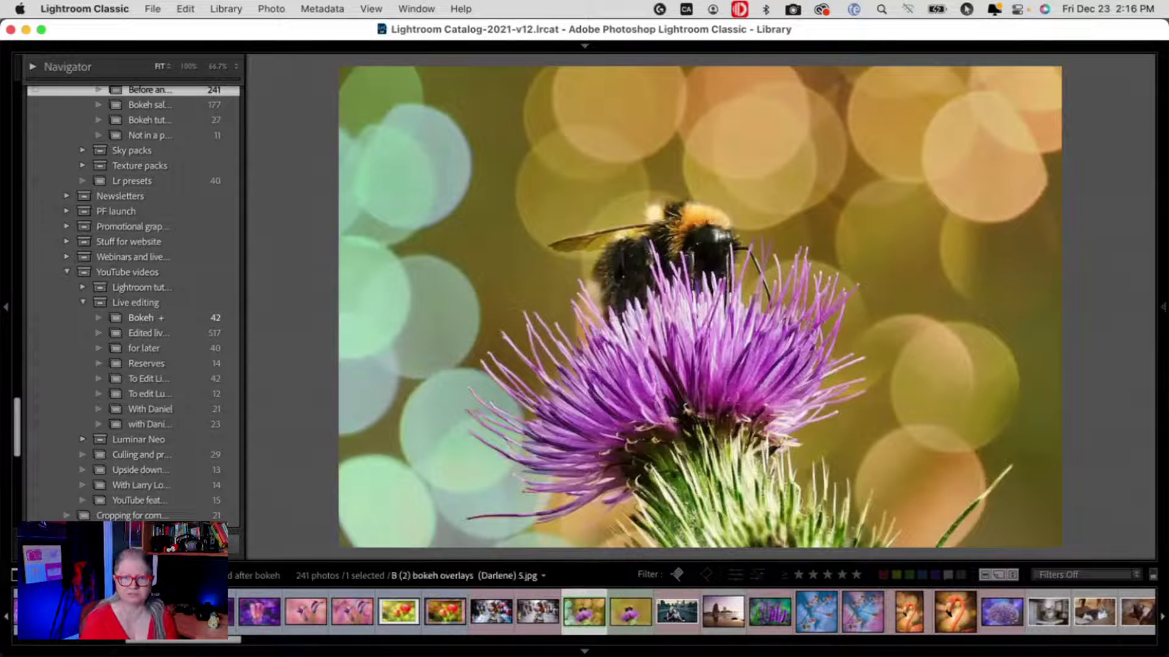
pyautogui.press('Right')
pyautogui.press('Right')
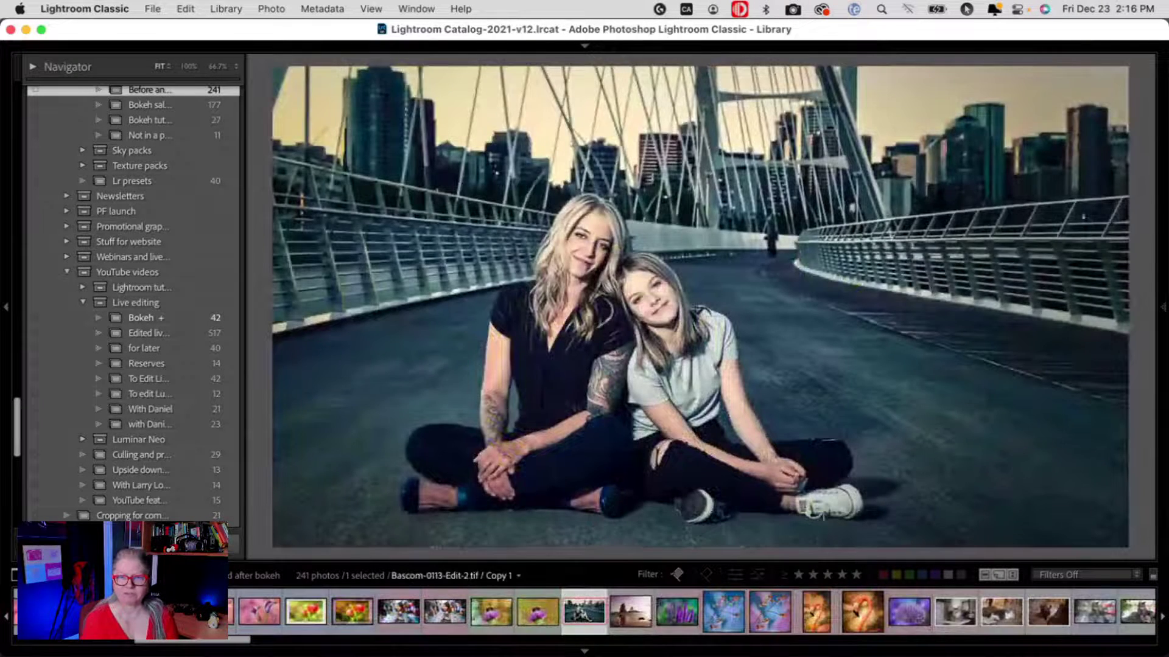
pyautogui.press('Right')
pyautogui.press('Left')
pyautogui.press('Right')
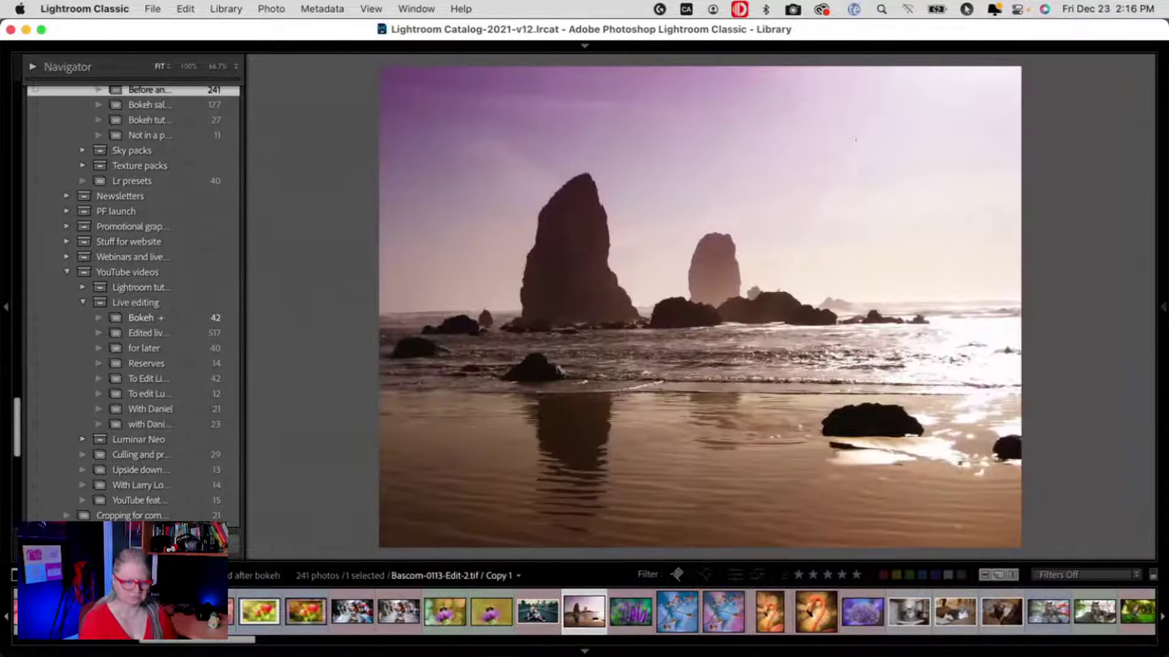
# Return to the grid, open the Cats-0305 photo enlarged and compare it with its bokeh edit.
pyautogui.press('g')
pyautogui.scroll(-2, 453, 126)
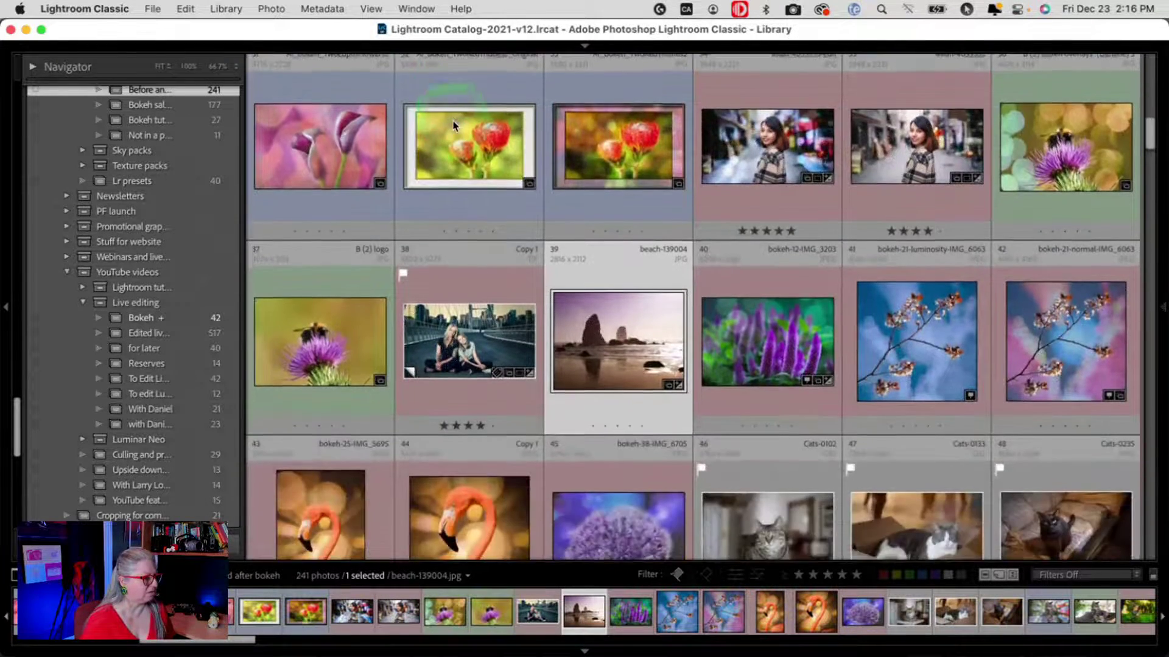
pyautogui.scroll(-3, 454, 126)
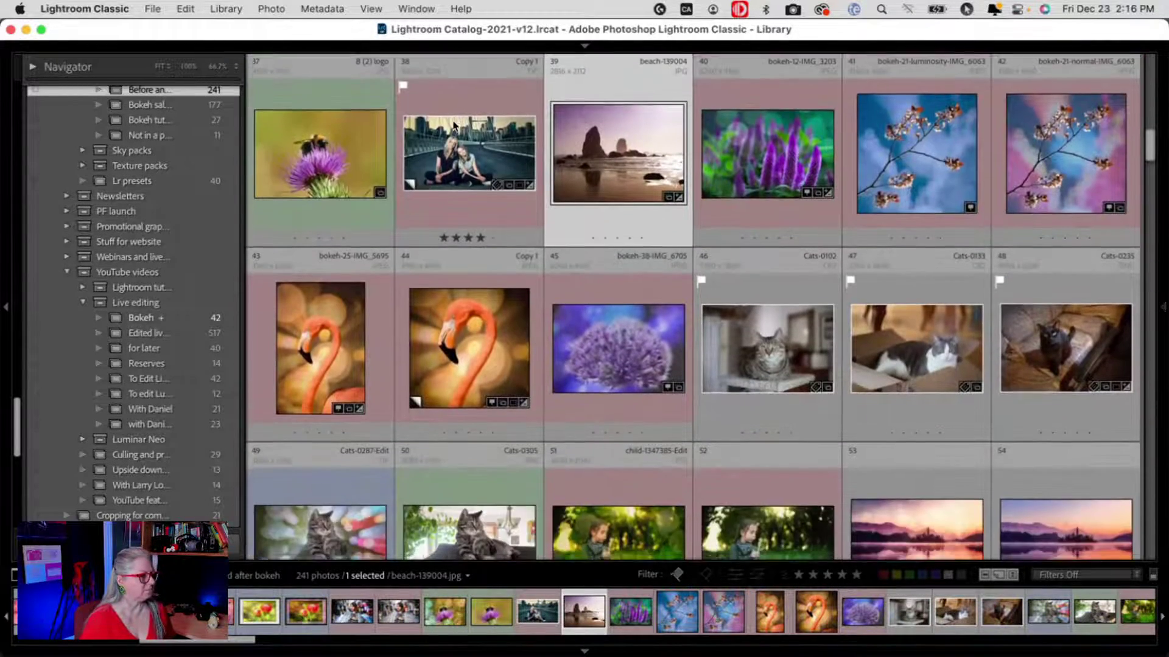
pyautogui.scroll(-3, 453, 126)
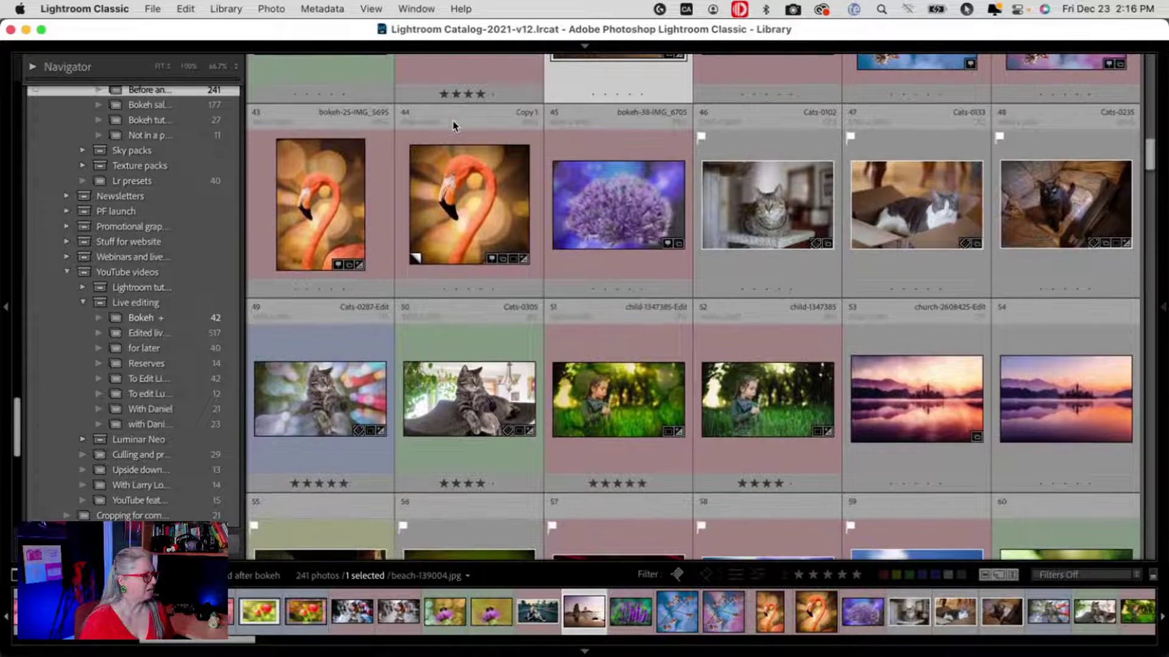
pyautogui.doubleClick(468, 414)
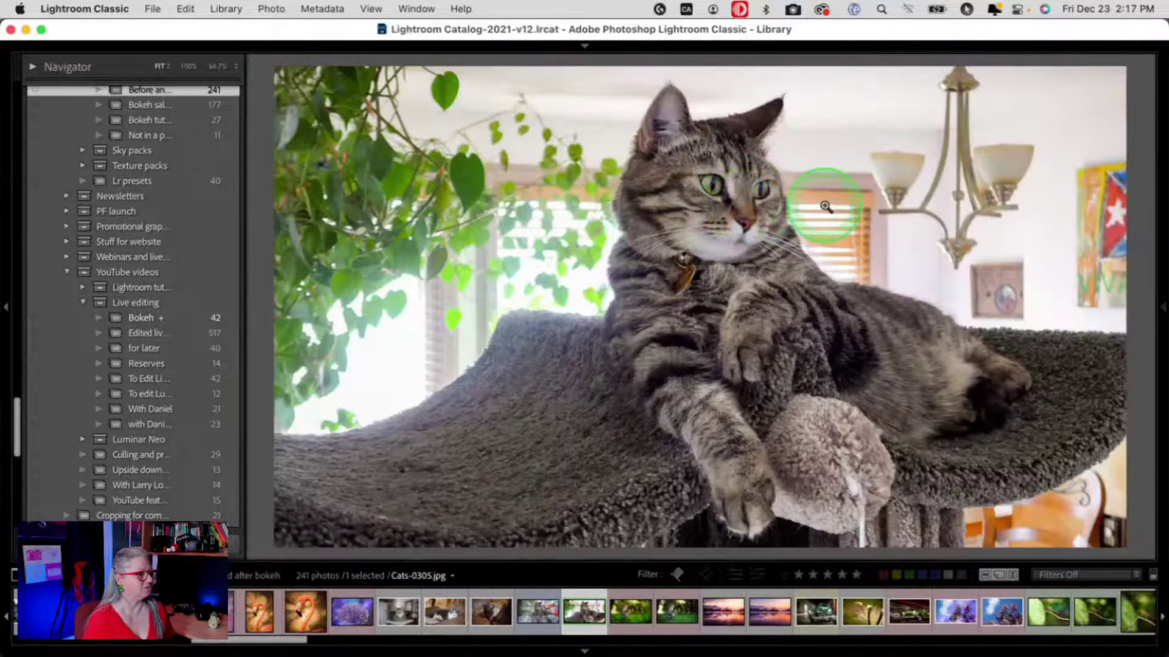
pyautogui.press('Left')
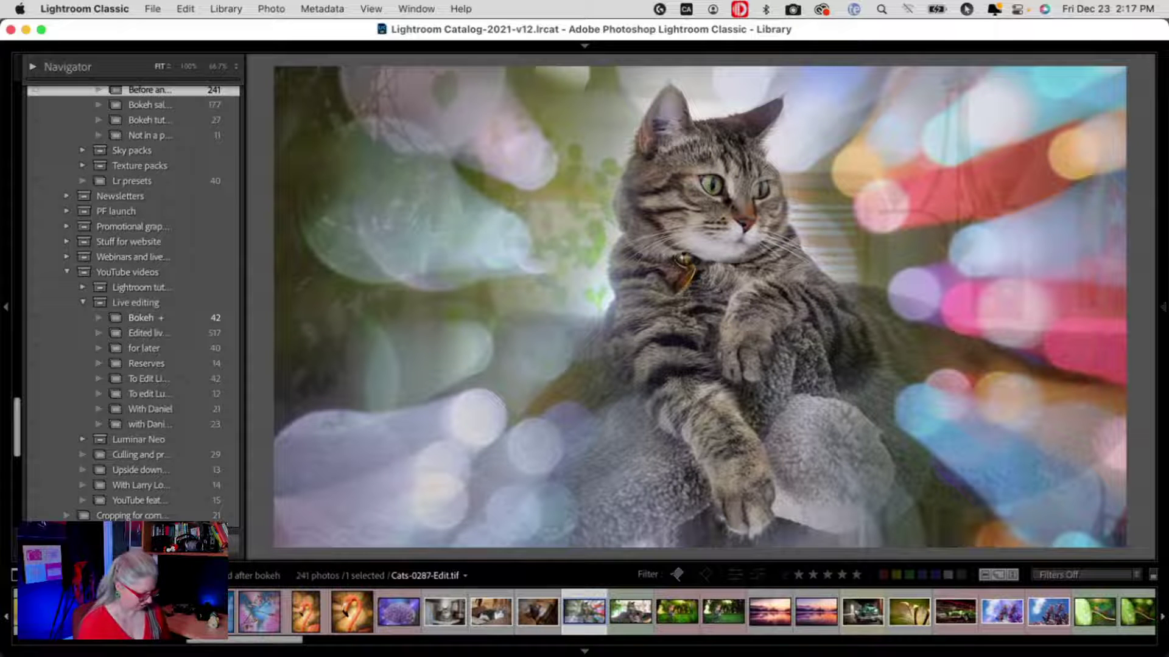
# Go back to the grid, open the photo of the child with a dandelion and compare it with its bokeh edit.
pyautogui.doubleClick(744, 189)
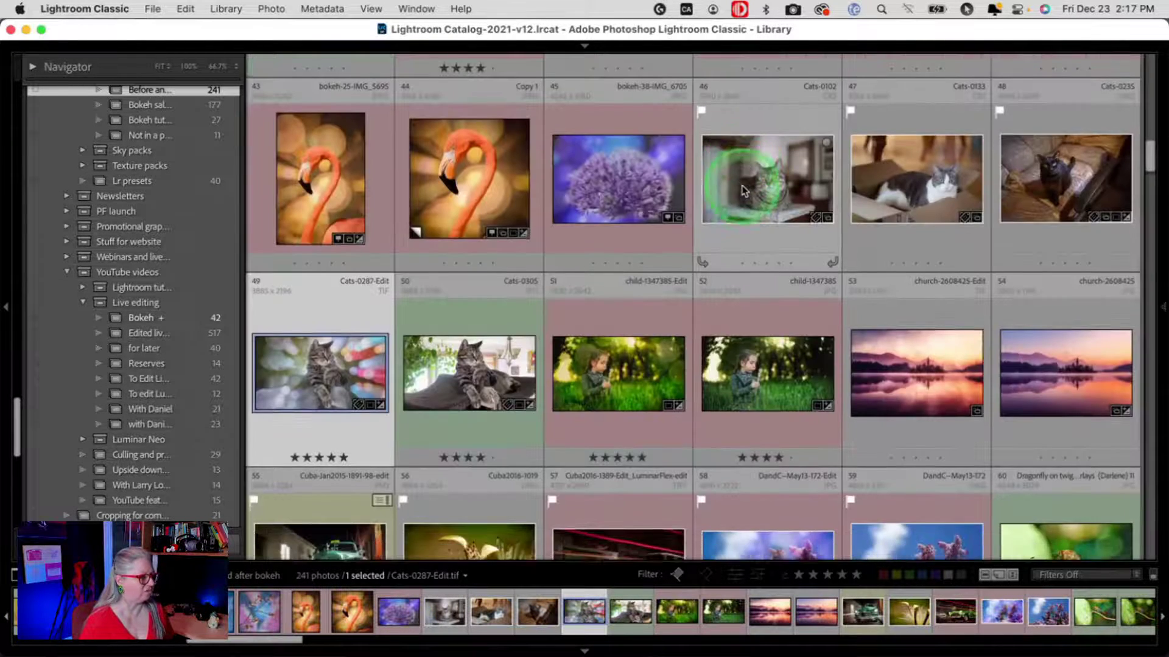
pyautogui.scroll(-3, 743, 189)
pyautogui.doubleClick(757, 196)
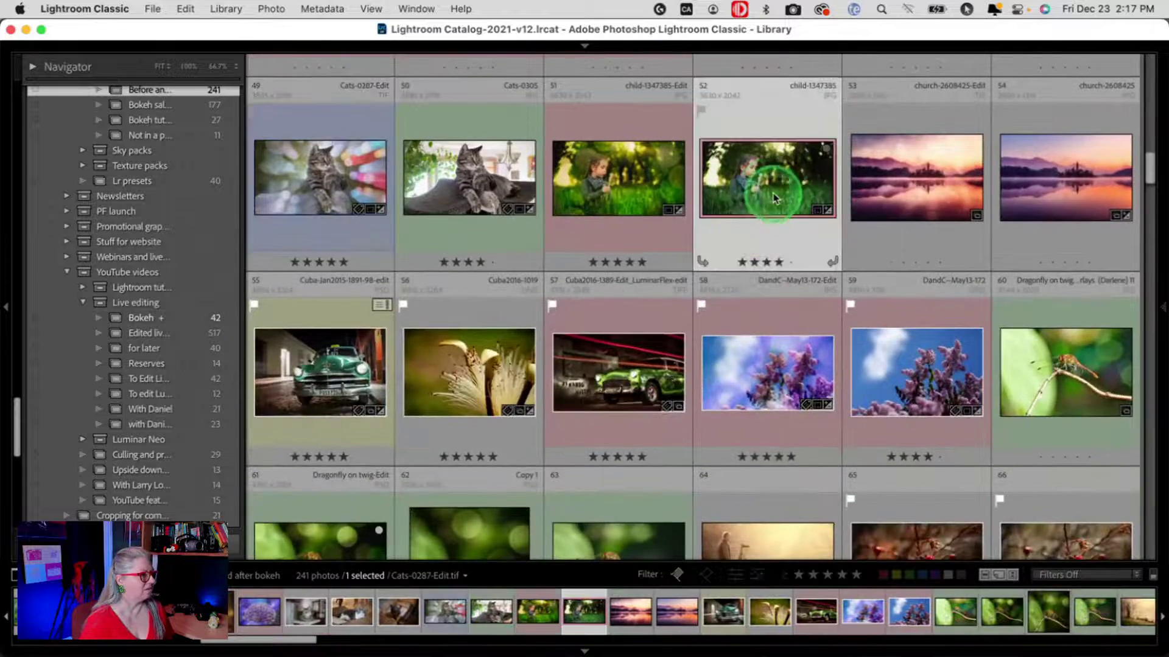
pyautogui.press('Right')
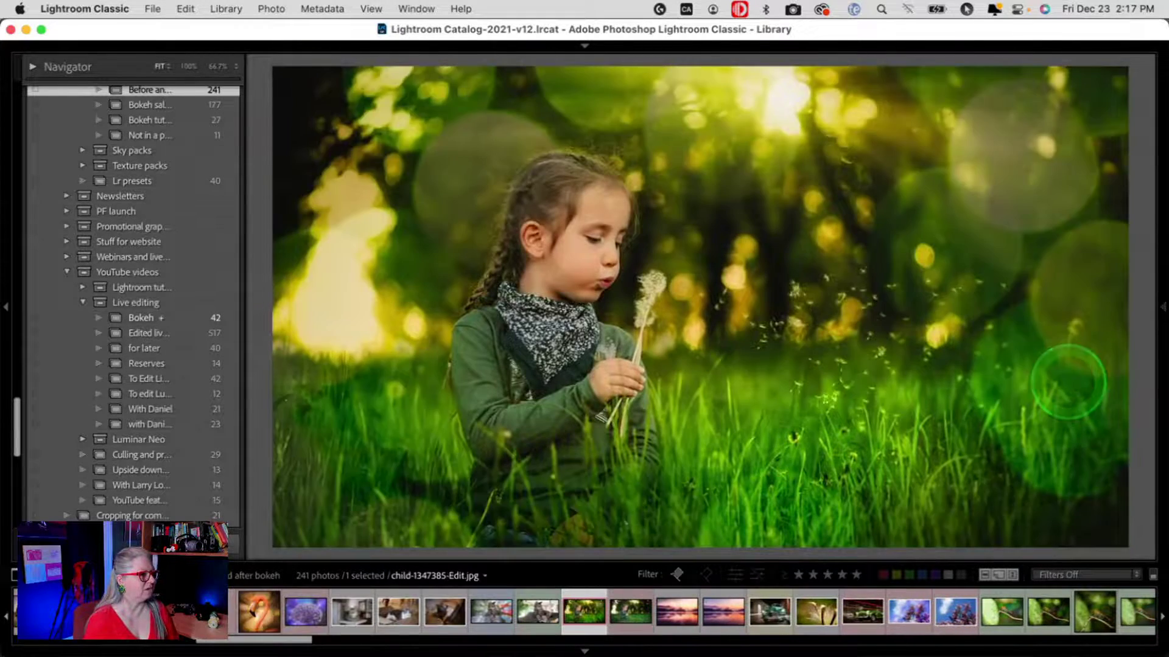
pyautogui.press('Left')
pyautogui.press('Right')
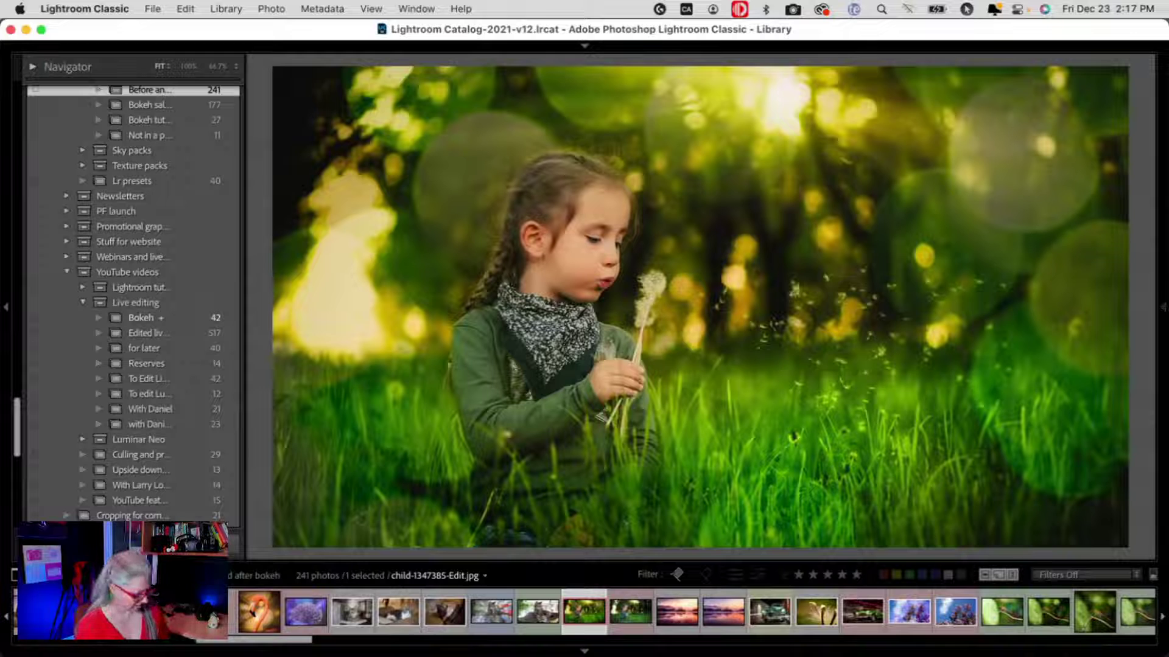
# From the grid, open the DandC--May13-172 lilac photo enlarged and compare it with its bokeh edit.
pyautogui.press('g')
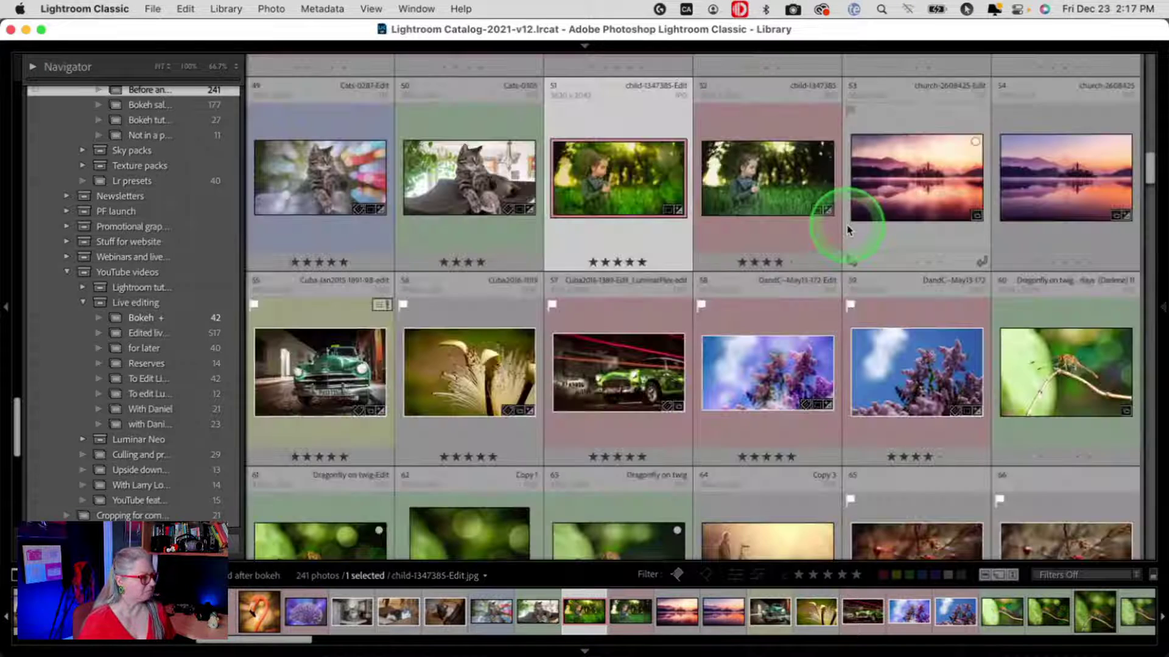
pyautogui.scroll(-1, 849, 230)
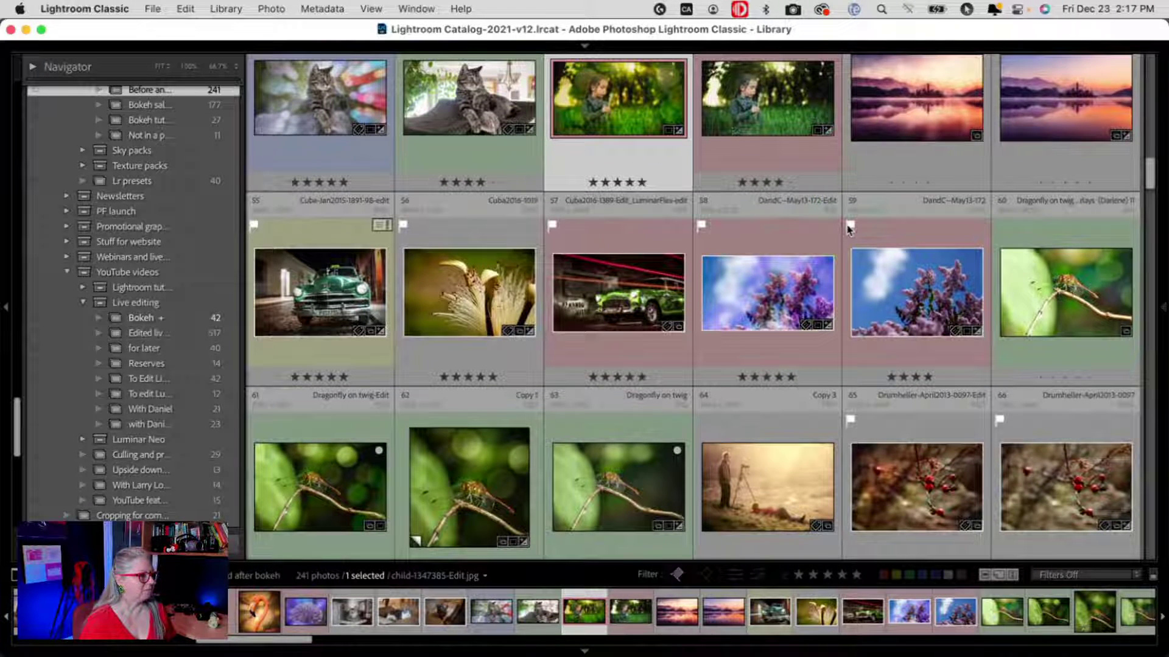
pyautogui.scroll(-1, 865, 246)
pyautogui.doubleClick(877, 261)
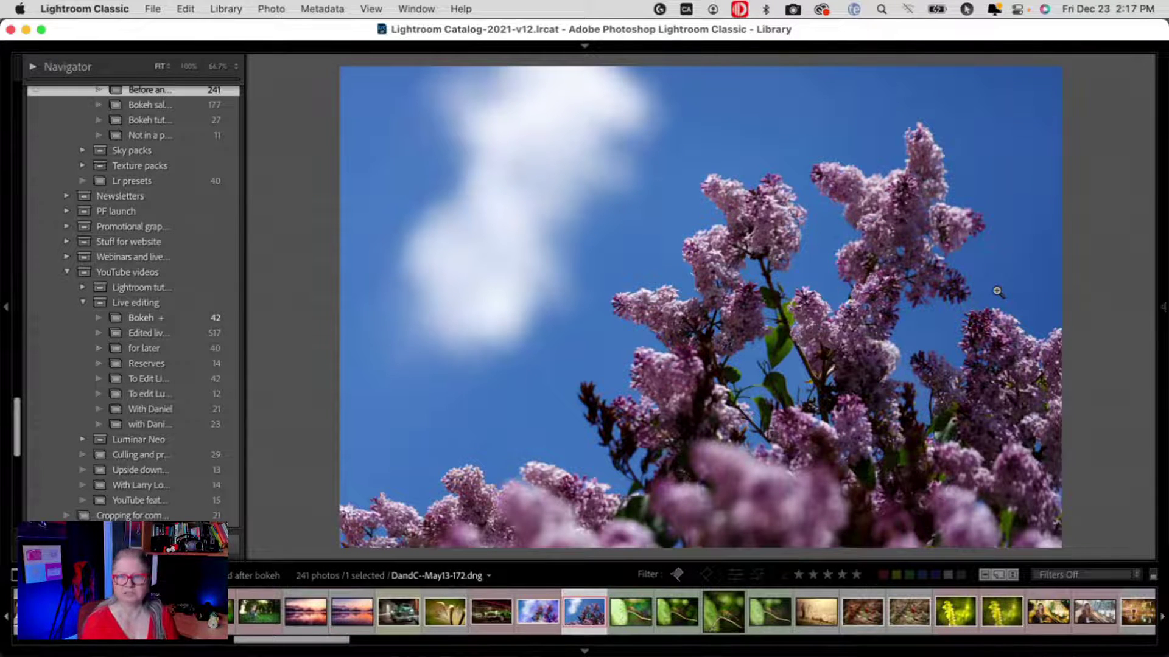
pyautogui.press('Left')
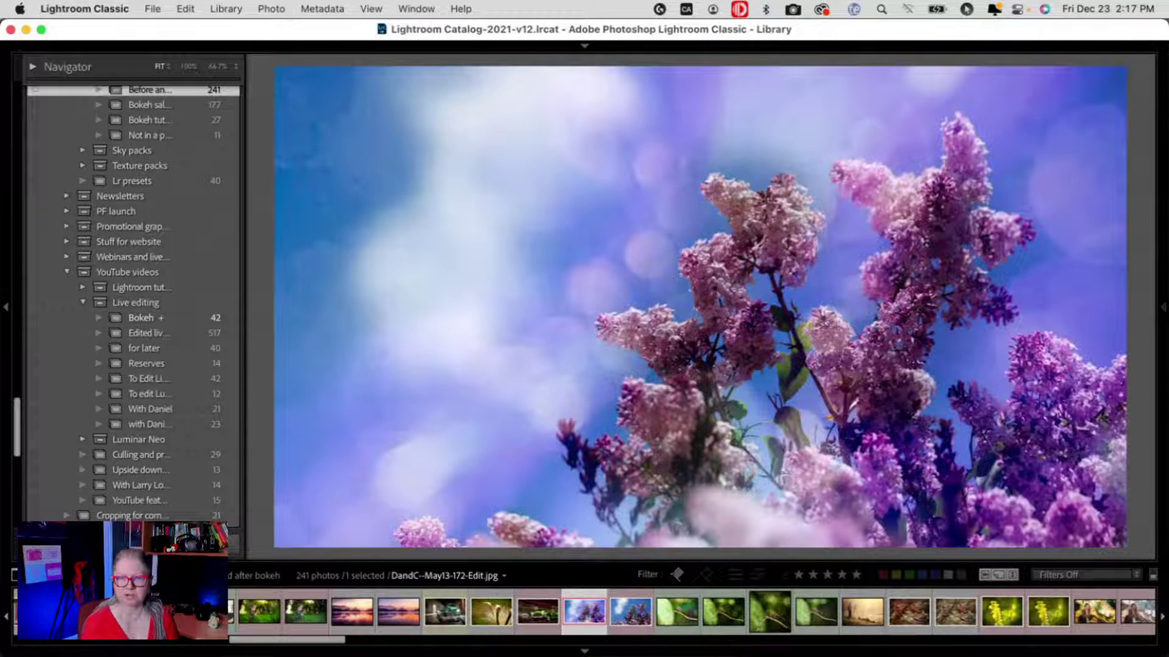
pyautogui.press('Right')
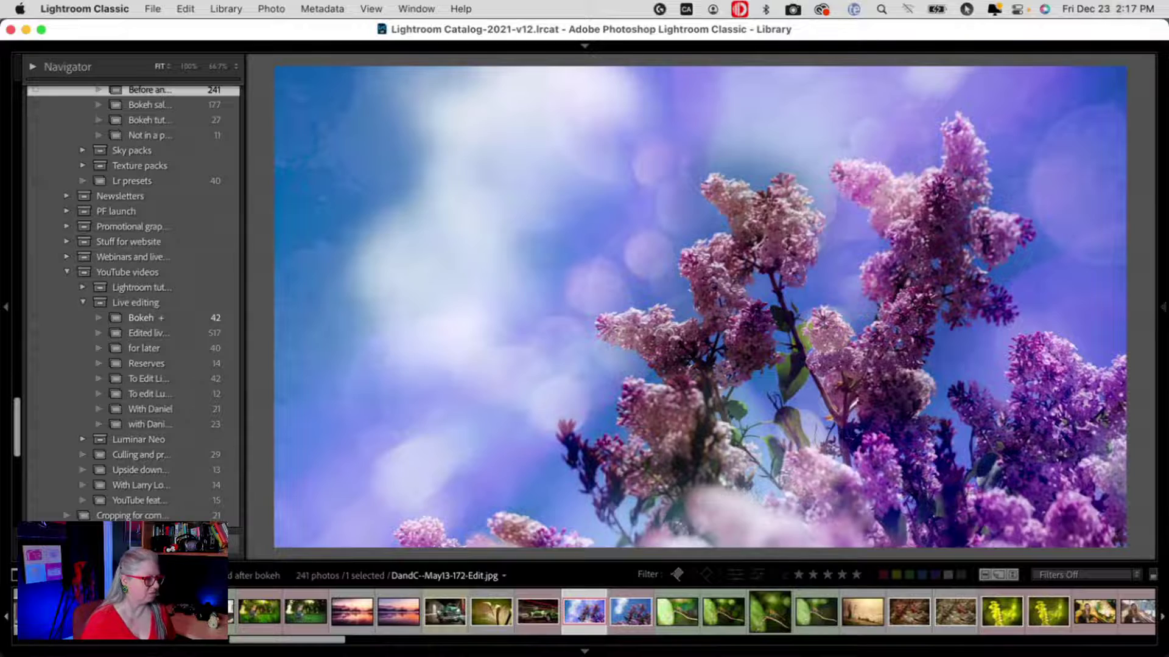
# Return to the grid, open the yellow flower photo Drumheller-Sep-13-133 enlarged and compare it with its bokeh edit.
pyautogui.press('g')
pyautogui.scroll(-3, 783, 196)
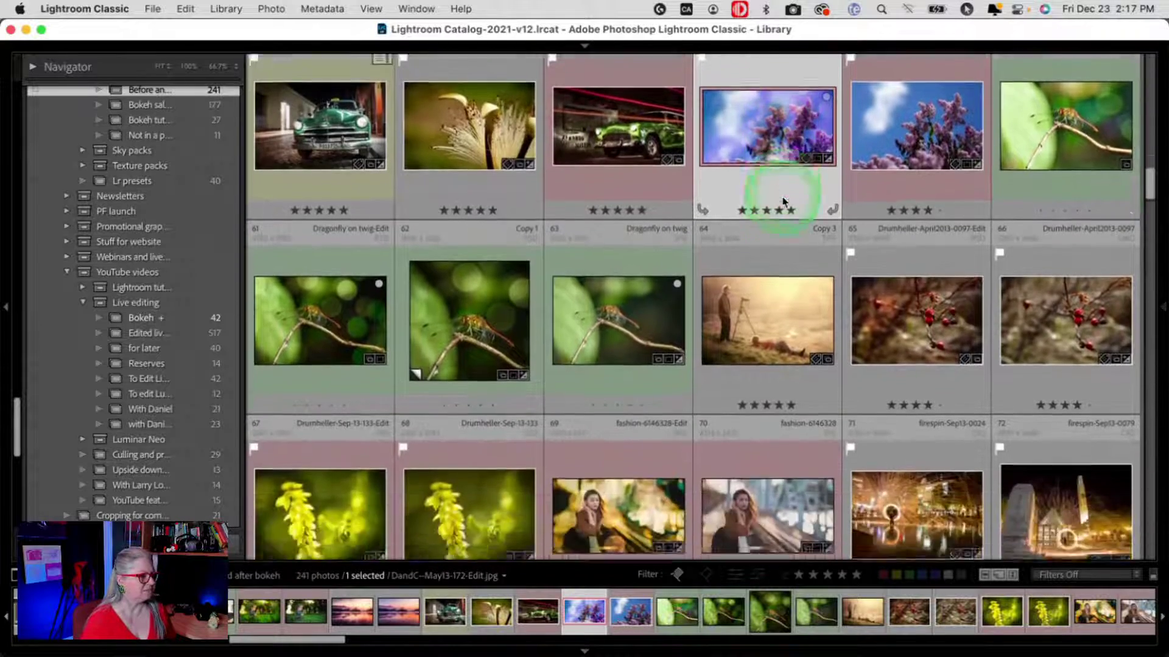
pyautogui.scroll(-4, 783, 201)
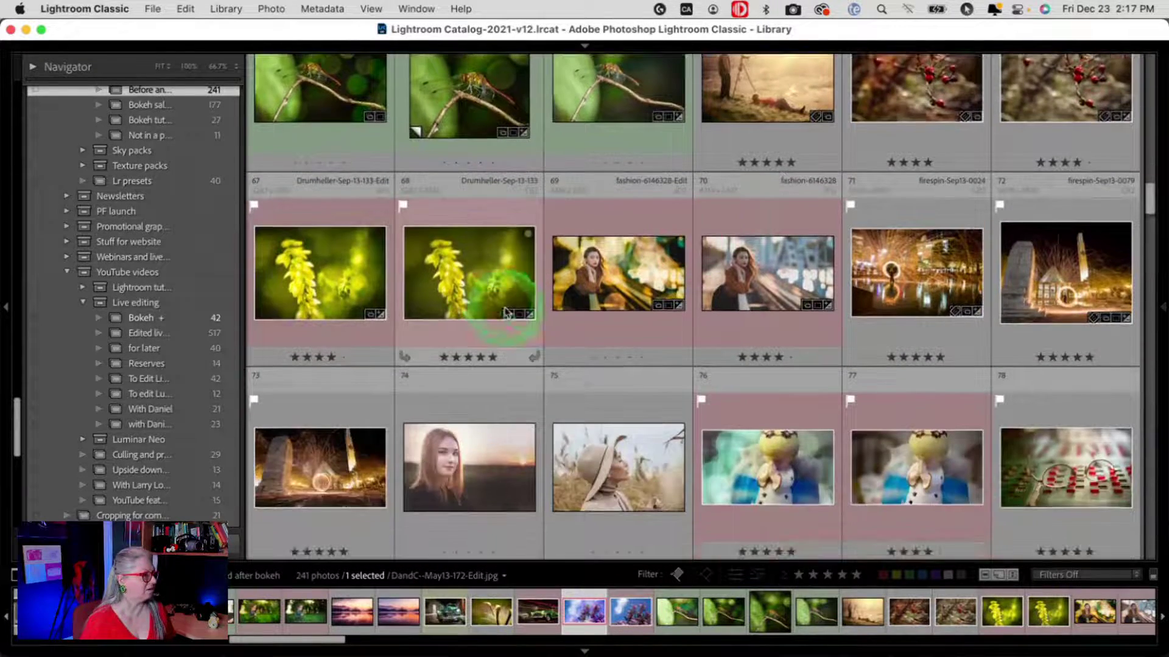
pyautogui.doubleClick(481, 274)
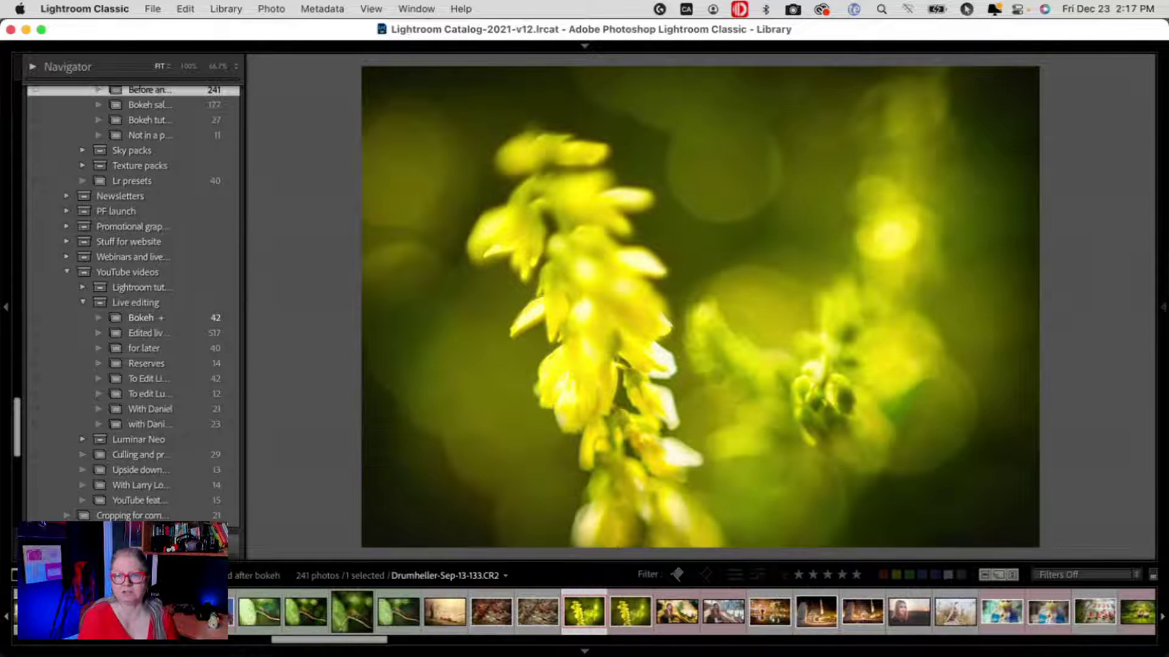
pyautogui.press('Left')
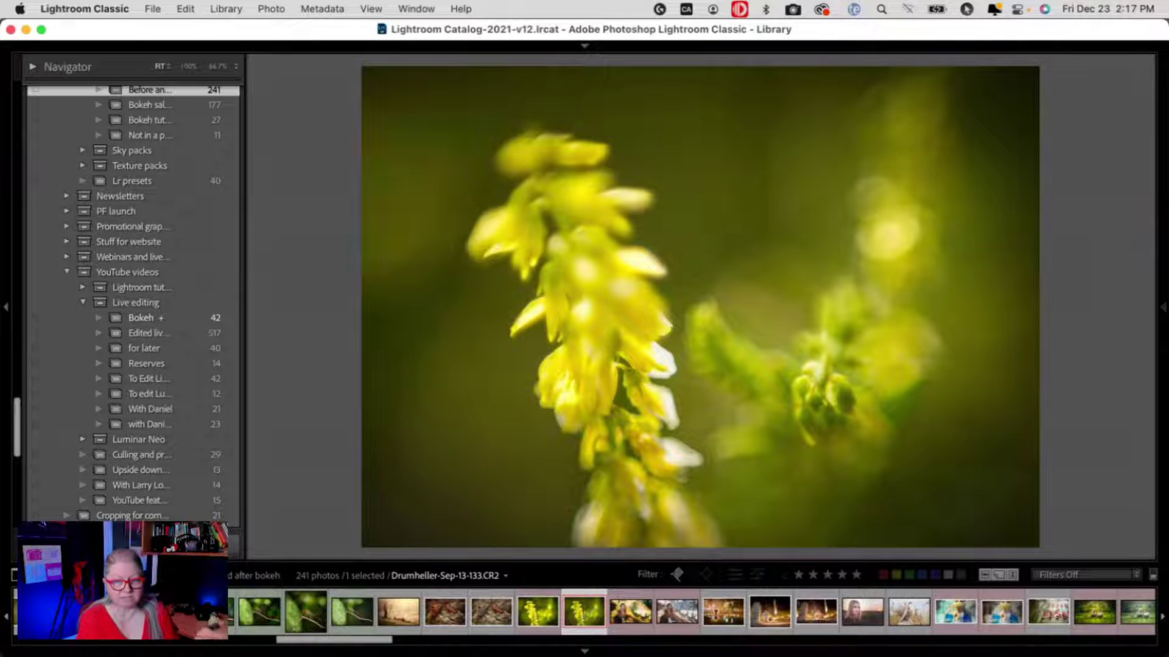
pyautogui.press('Right')
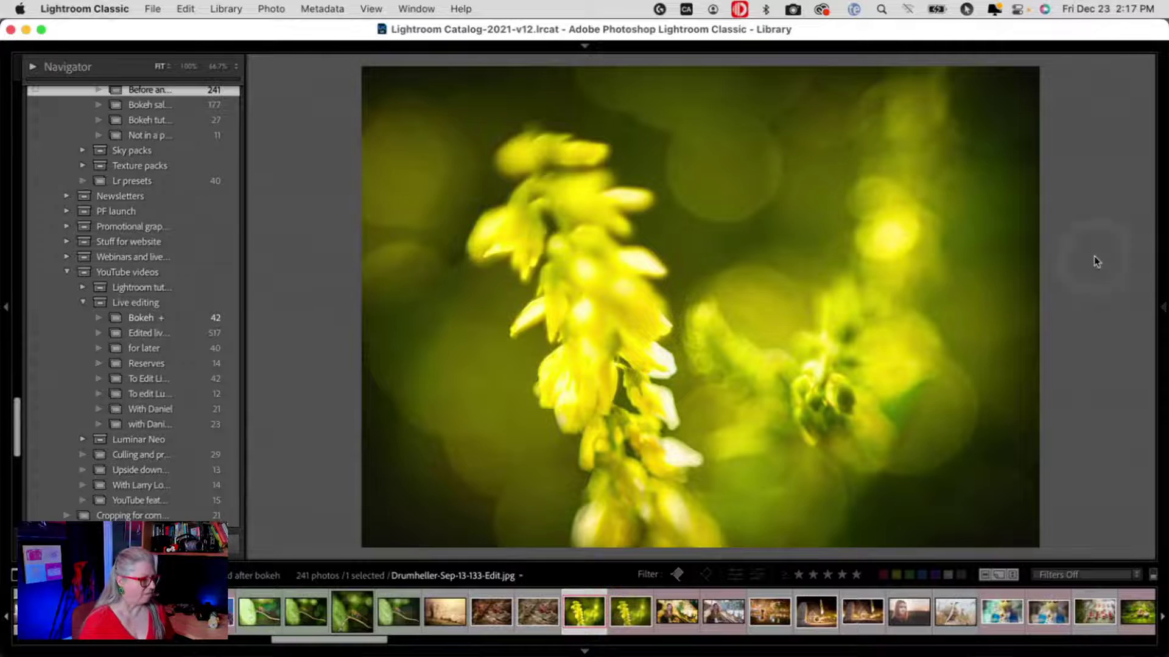
# Go back to the grid, open the gondola photo Italy-2020-0060-Edit enlarged and compare it with its two bokeh versions.
pyautogui.press('g')
pyautogui.scroll(-1, 684, 195)
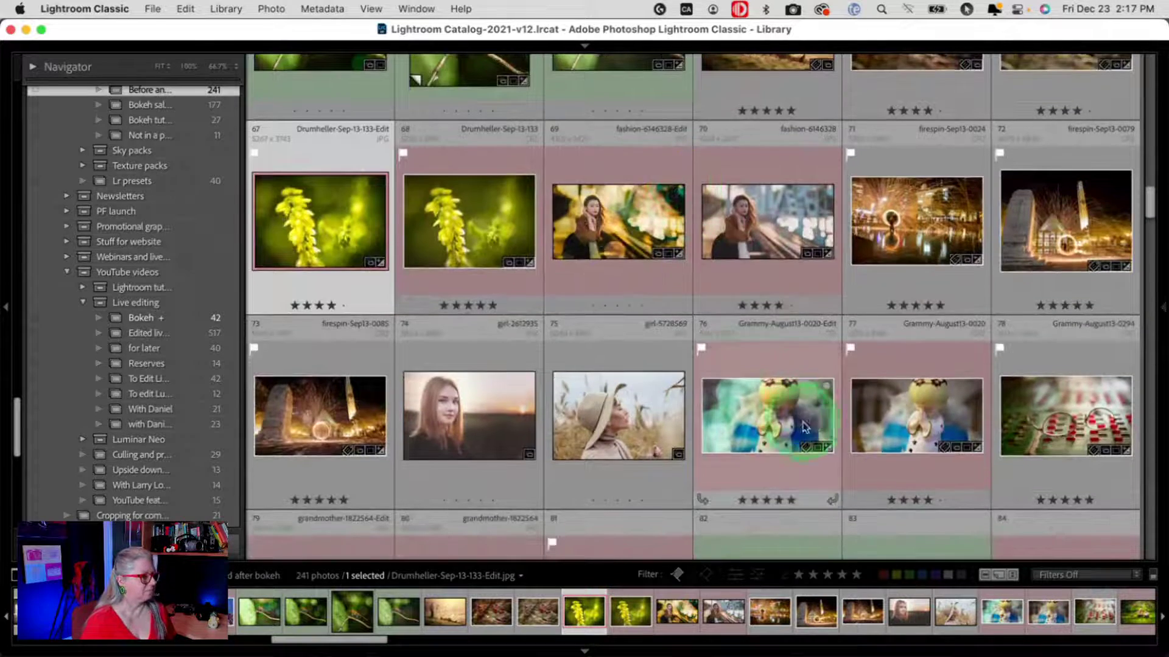
pyautogui.scroll(-3, 809, 420)
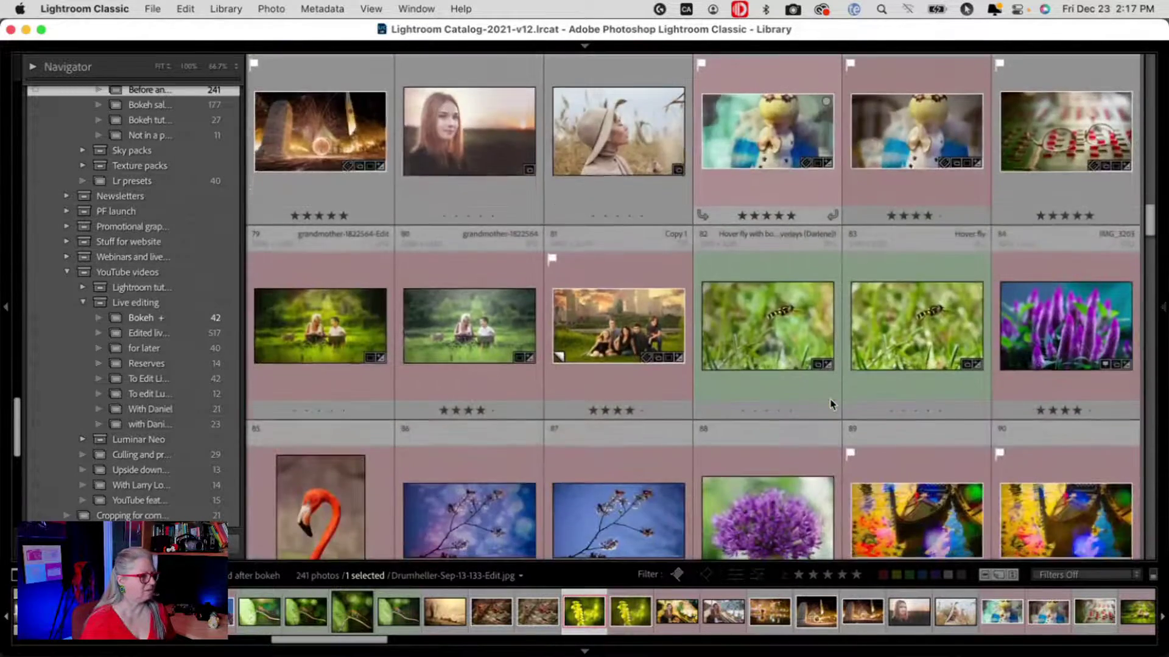
pyautogui.scroll(-3, 830, 404)
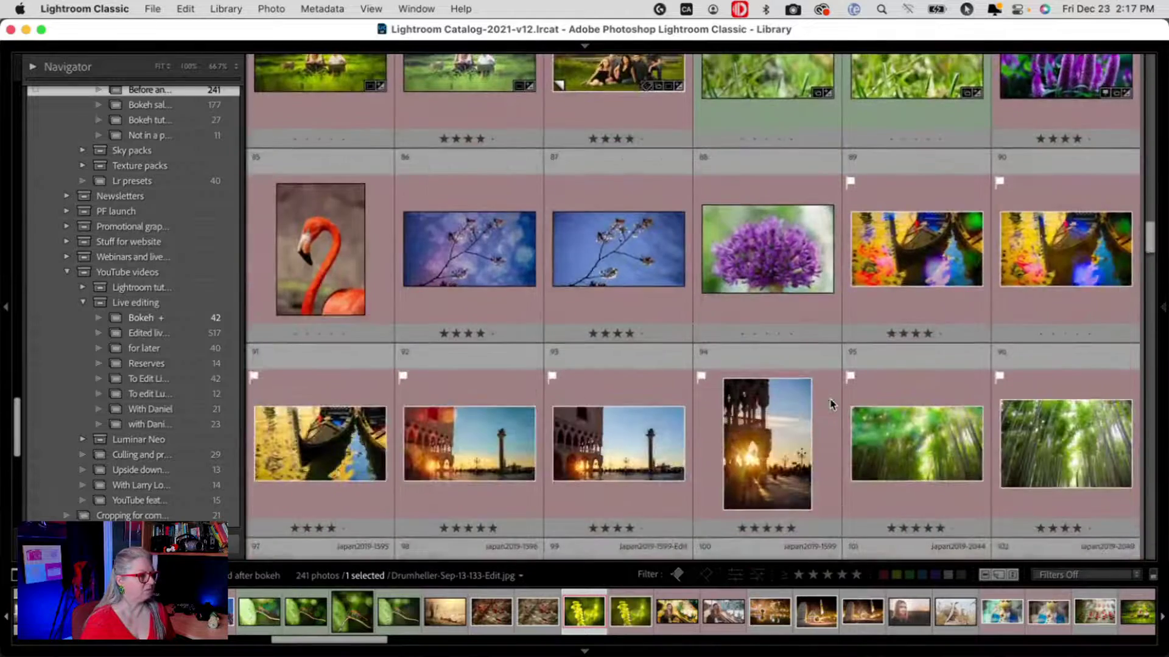
pyautogui.click(808, 400)
pyautogui.doubleClick(277, 434)
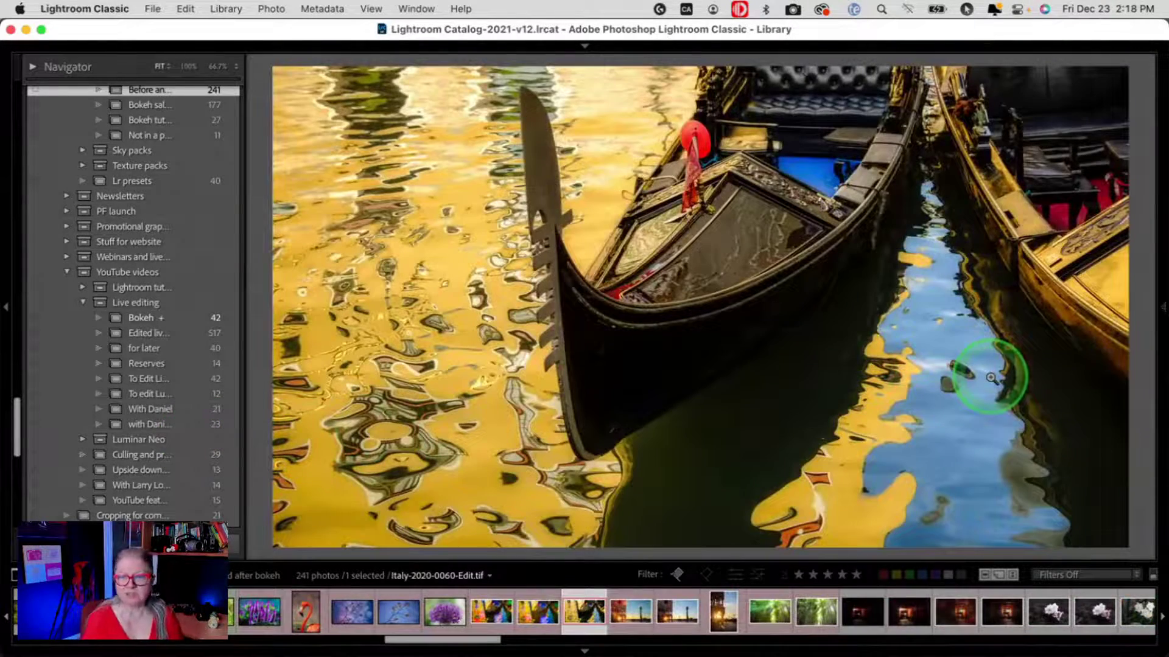
pyautogui.press('Left')
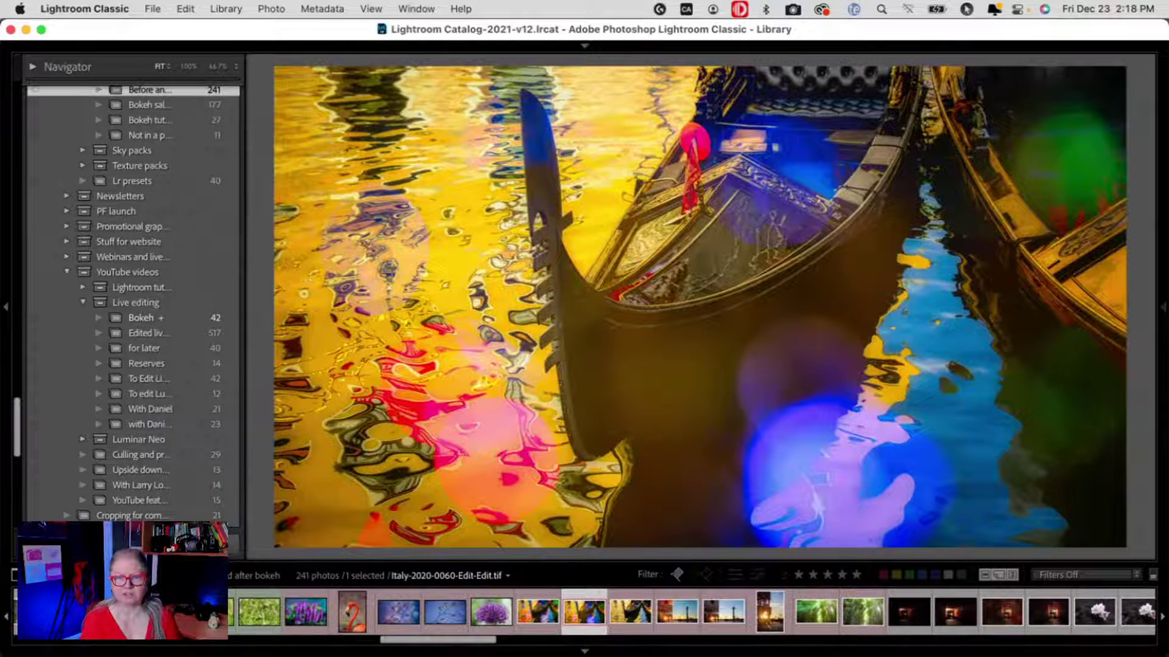
pyautogui.press('Left')
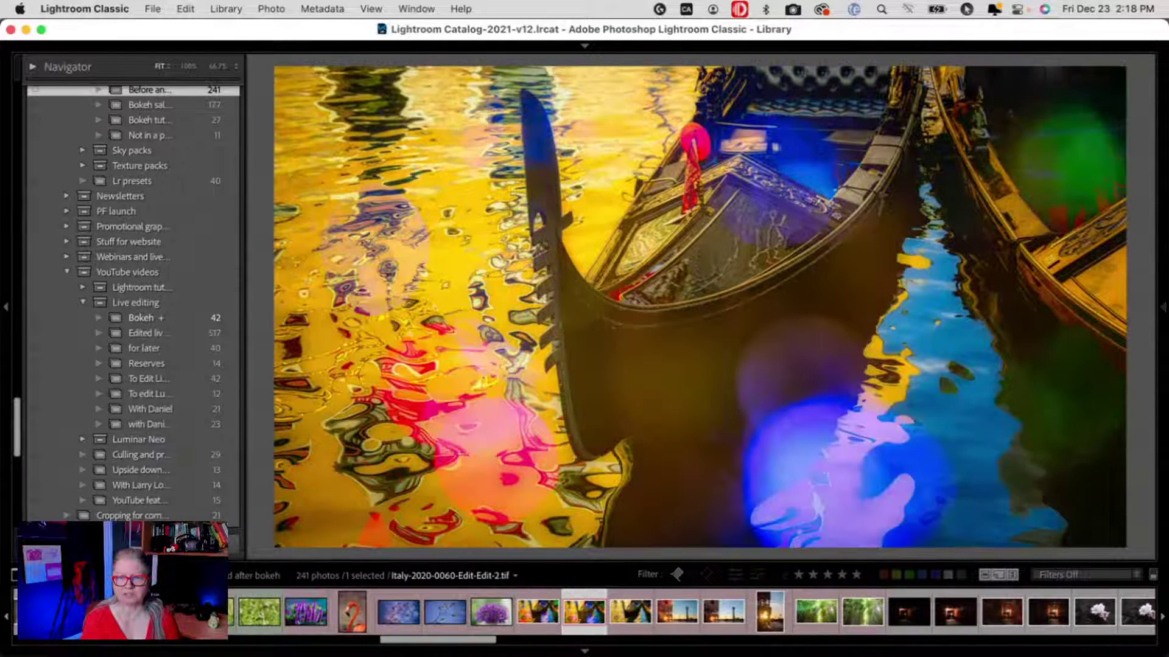
pyautogui.press('Left')
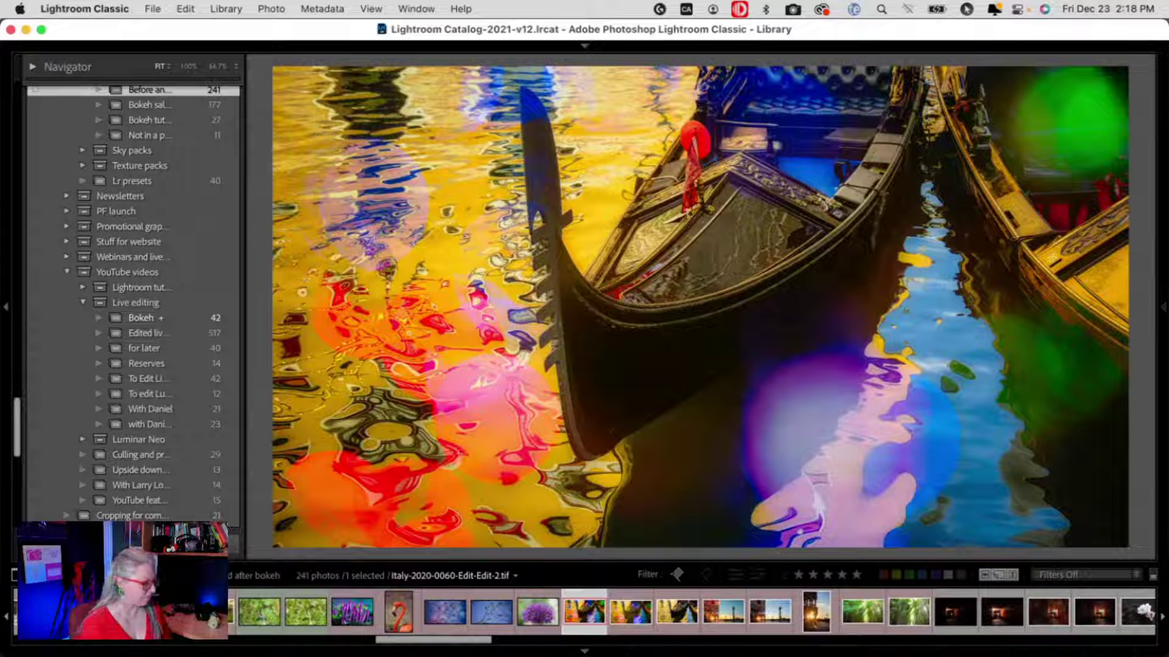
# From the grid, open the cherry blossom photo Japan2019-2205 enlarged and compare it with its bokeh edit.
pyautogui.doubleClick(929, 330)
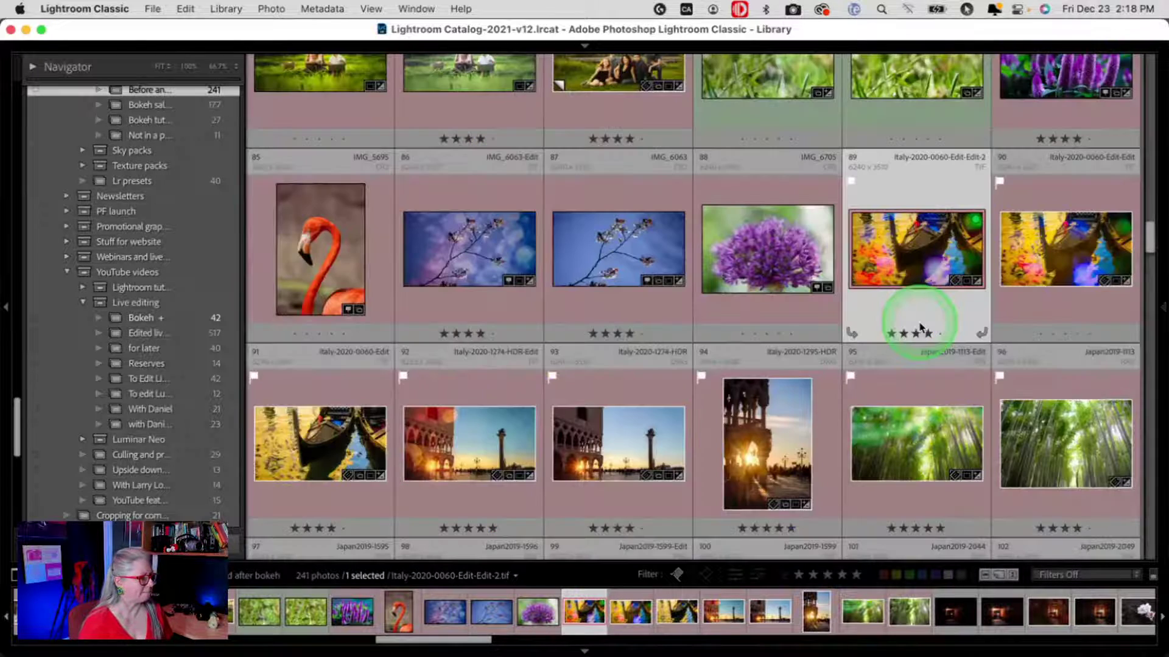
pyautogui.scroll(-5, 921, 328)
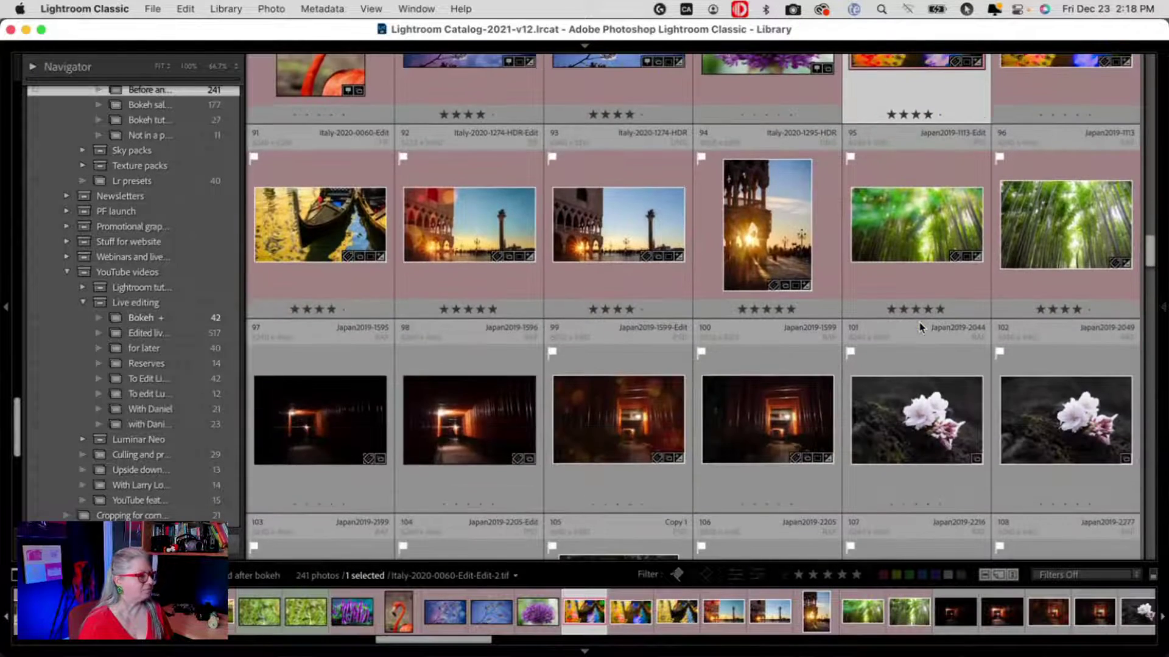
pyautogui.scroll(-4, 920, 328)
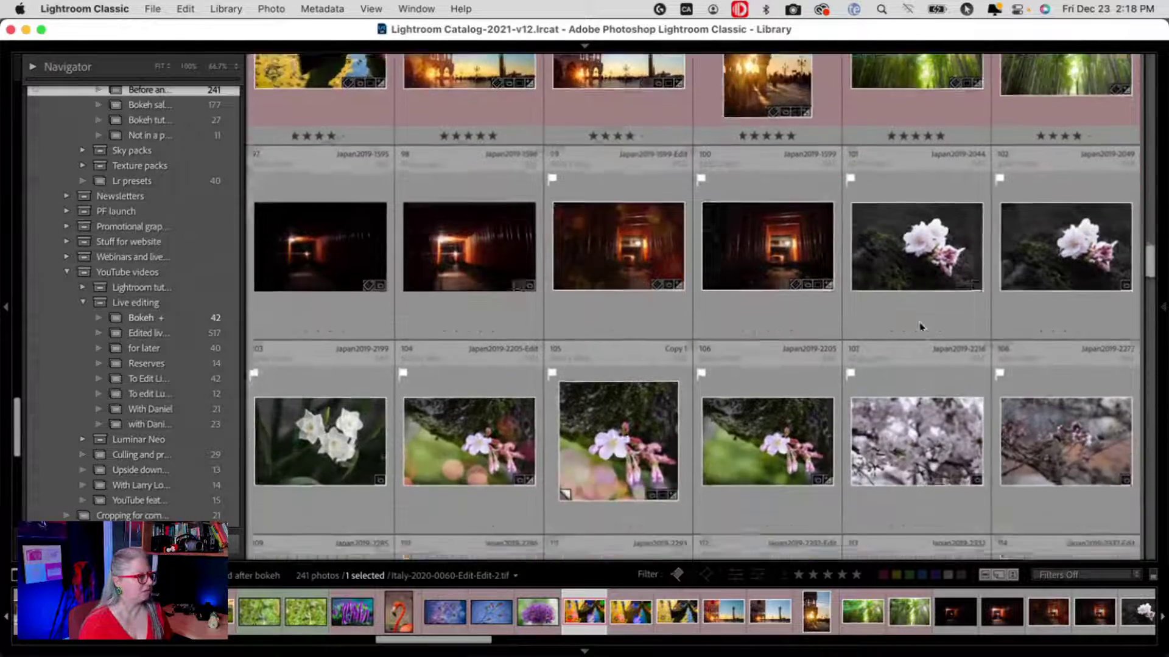
pyautogui.doubleClick(773, 378)
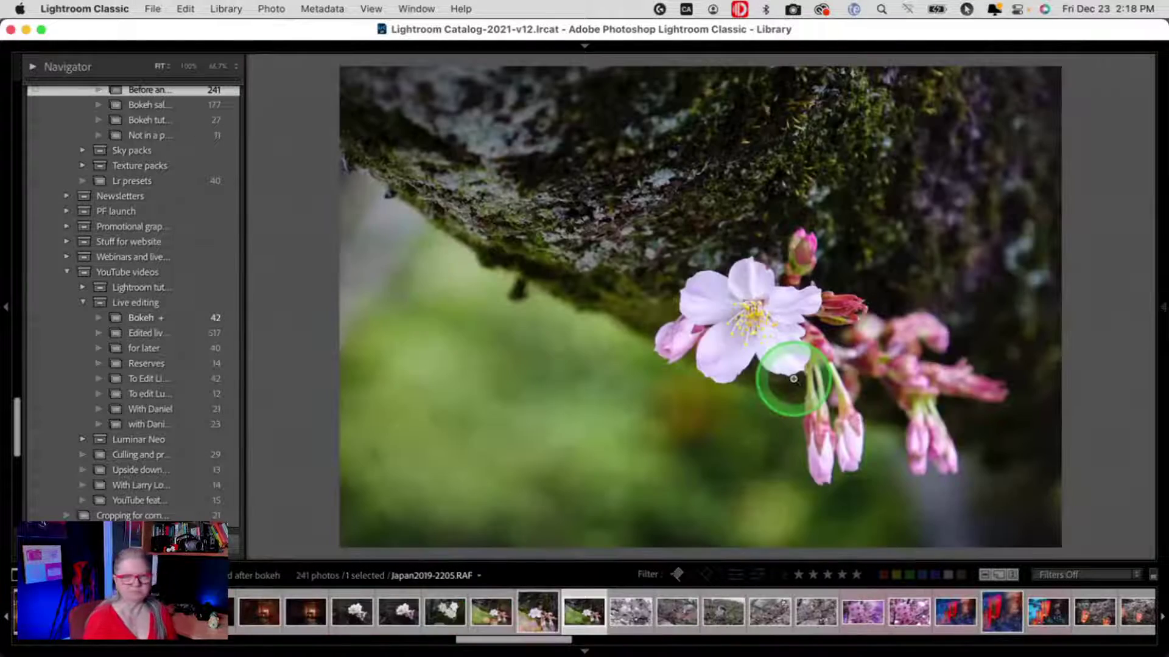
pyautogui.click(1082, 348)
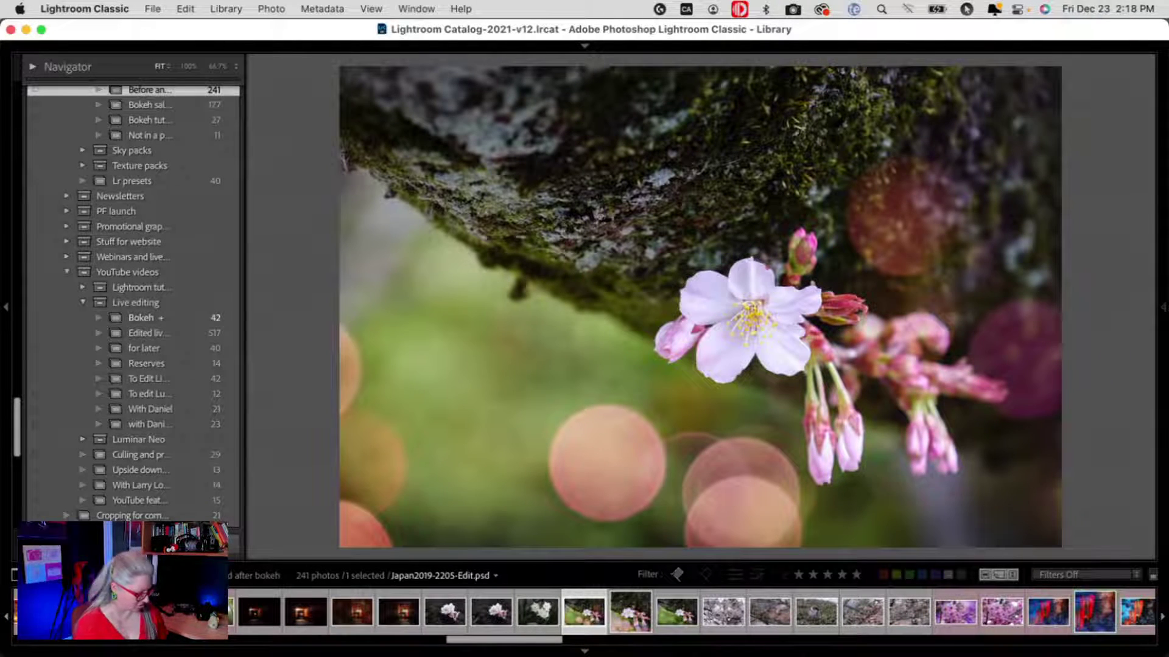
# Back in the grid, open the night path photo Japan2019-2379 enlarged and compare it with its bokeh edit.
pyautogui.doubleClick(939, 339)
pyautogui.scroll(-5, 944, 341)
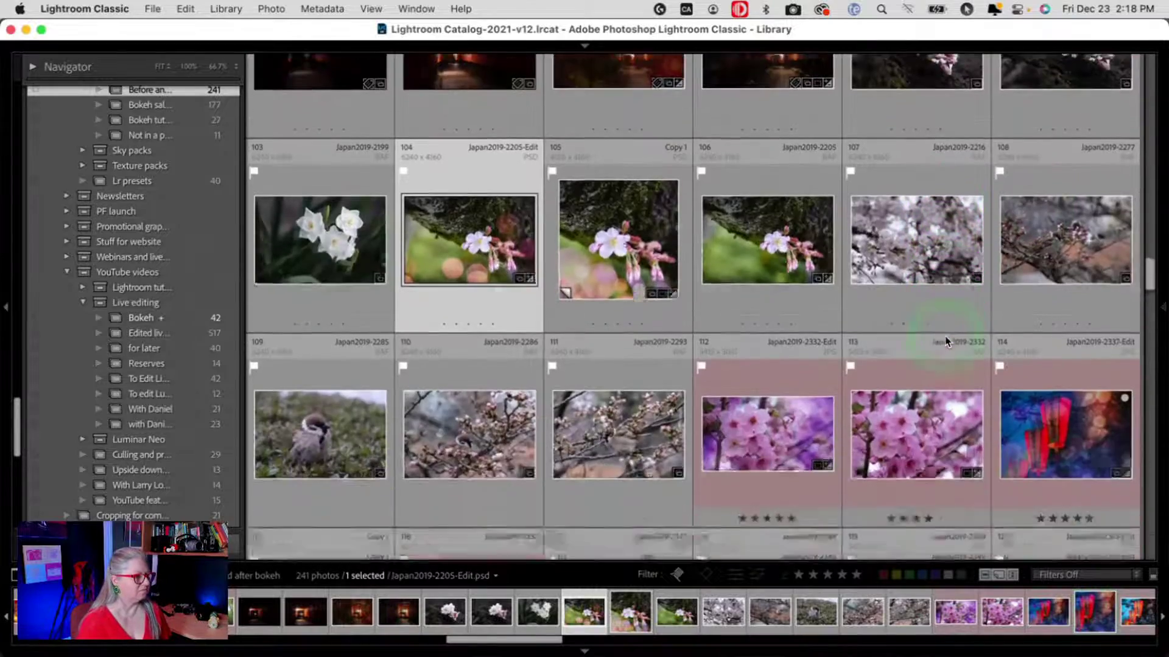
pyautogui.scroll(-3, 947, 341)
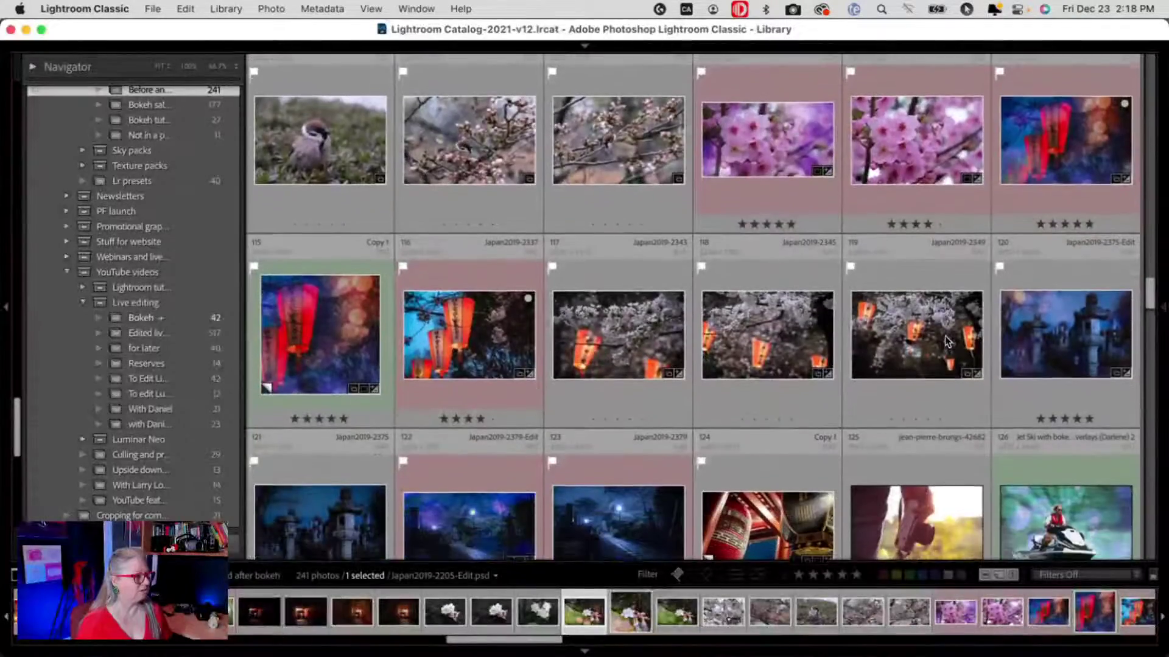
pyautogui.scroll(-2, 945, 338)
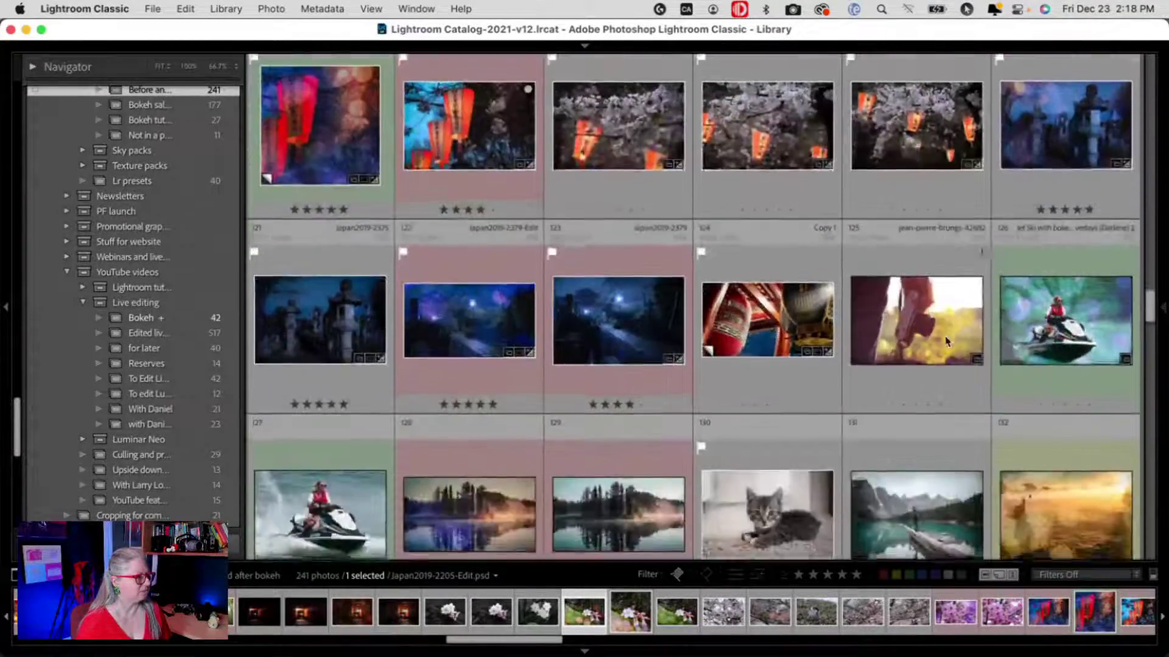
pyautogui.click(616, 330)
pyautogui.doubleClick(616, 330)
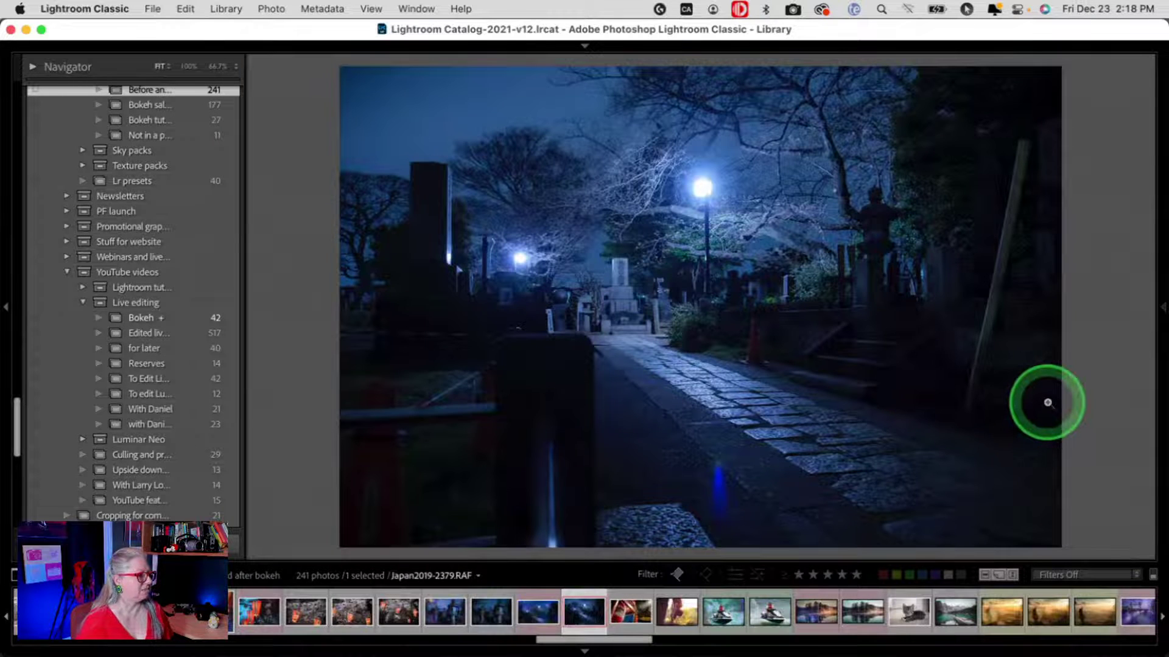
pyautogui.press('Left')
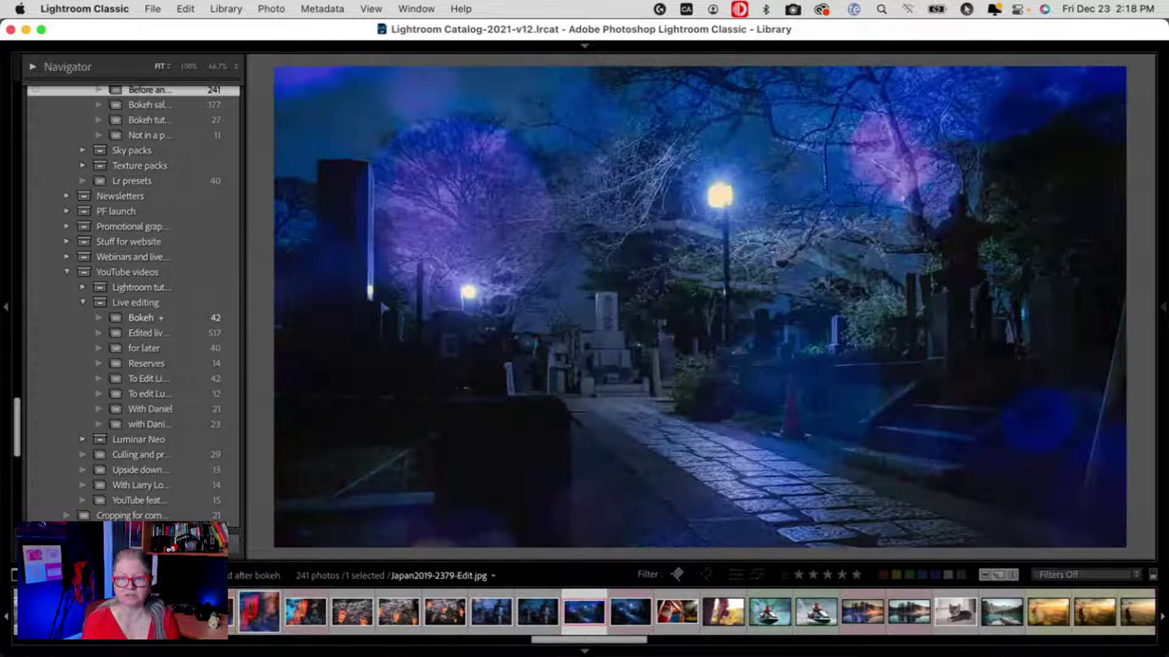
# Compare the stone lantern photo Japan2019-2375 with its bokeh edit.
pyautogui.press('Left')
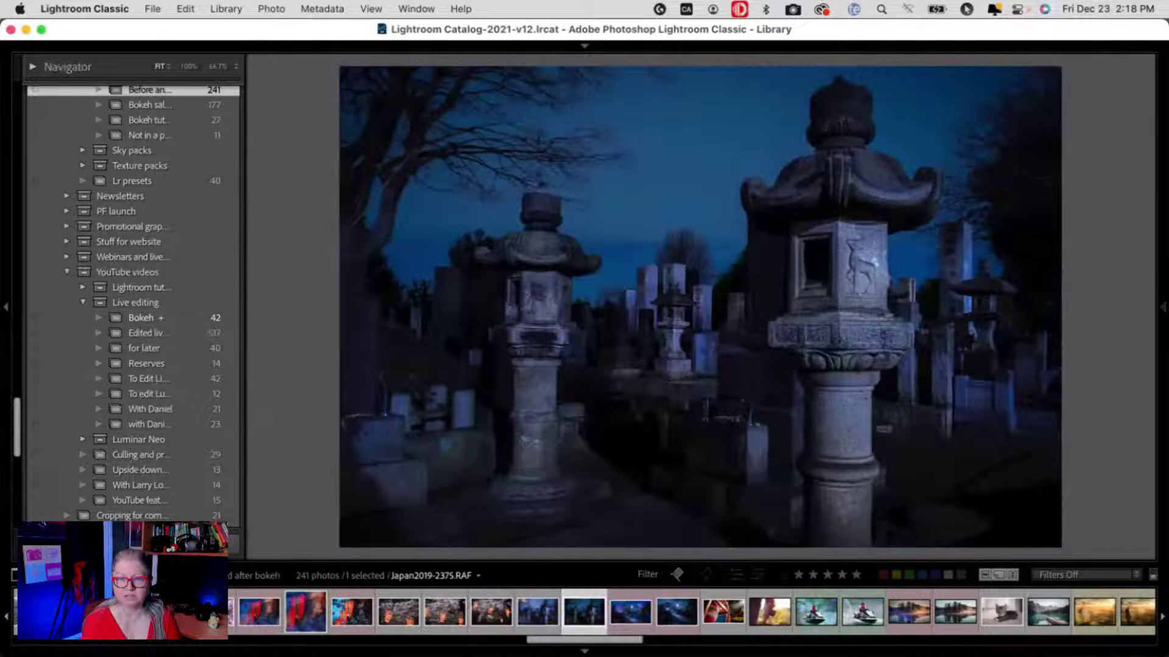
pyautogui.press('Left')
pyautogui.press('Right')
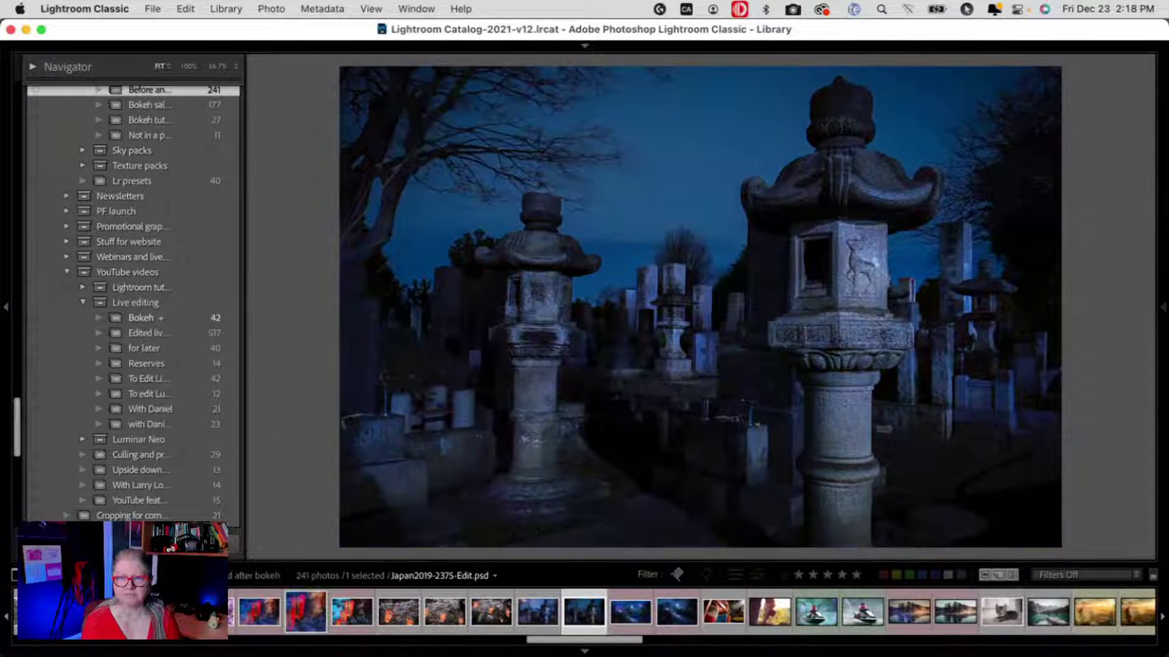
pyautogui.press('Left')
# Return to the grid, open the red rose photo Macro-Mar15-0146 enlarged and compare it with its bokeh edit.
pyautogui.press('g')
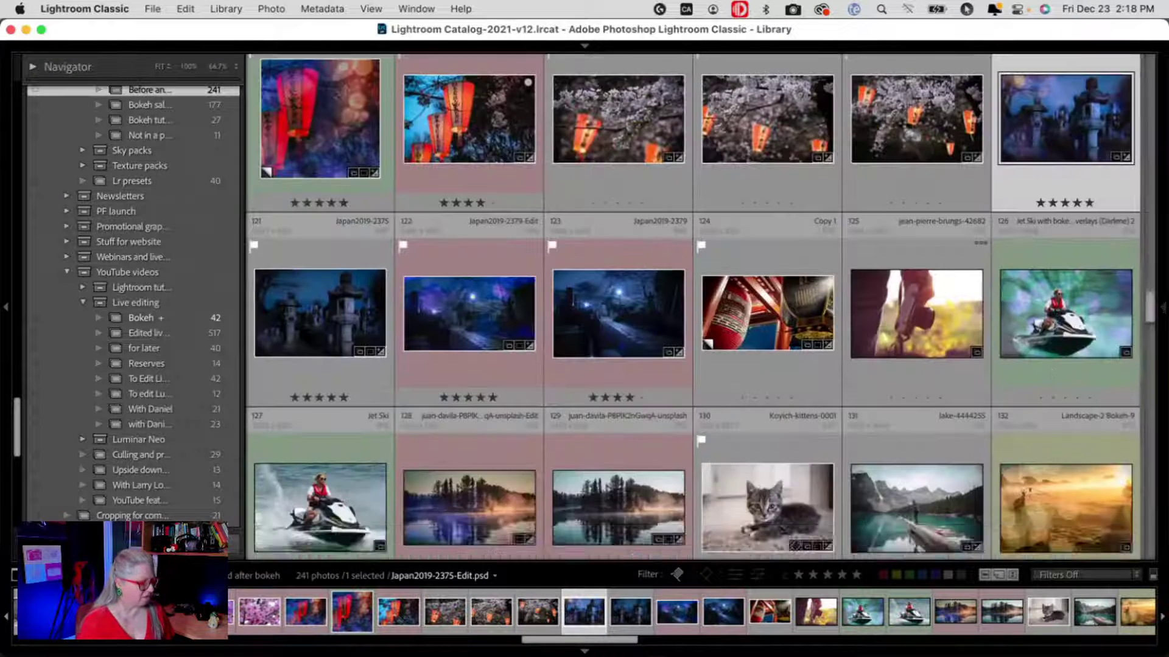
pyautogui.scroll(-2, 877, 345)
pyautogui.scroll(-2, 876, 345)
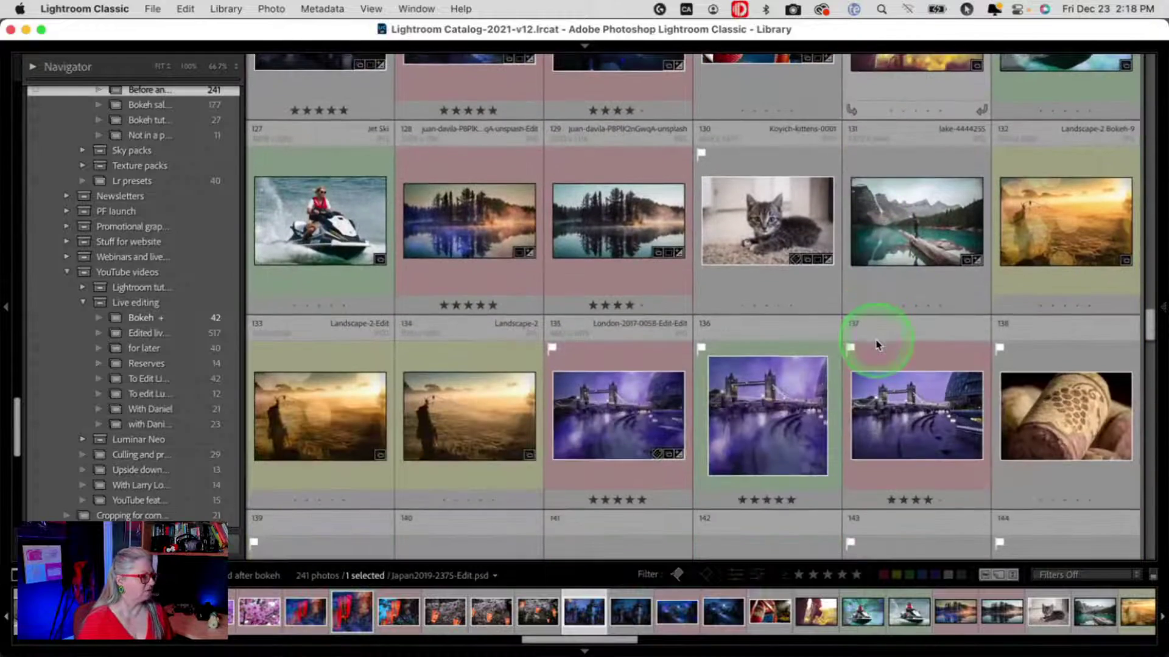
pyautogui.scroll(-5, 877, 345)
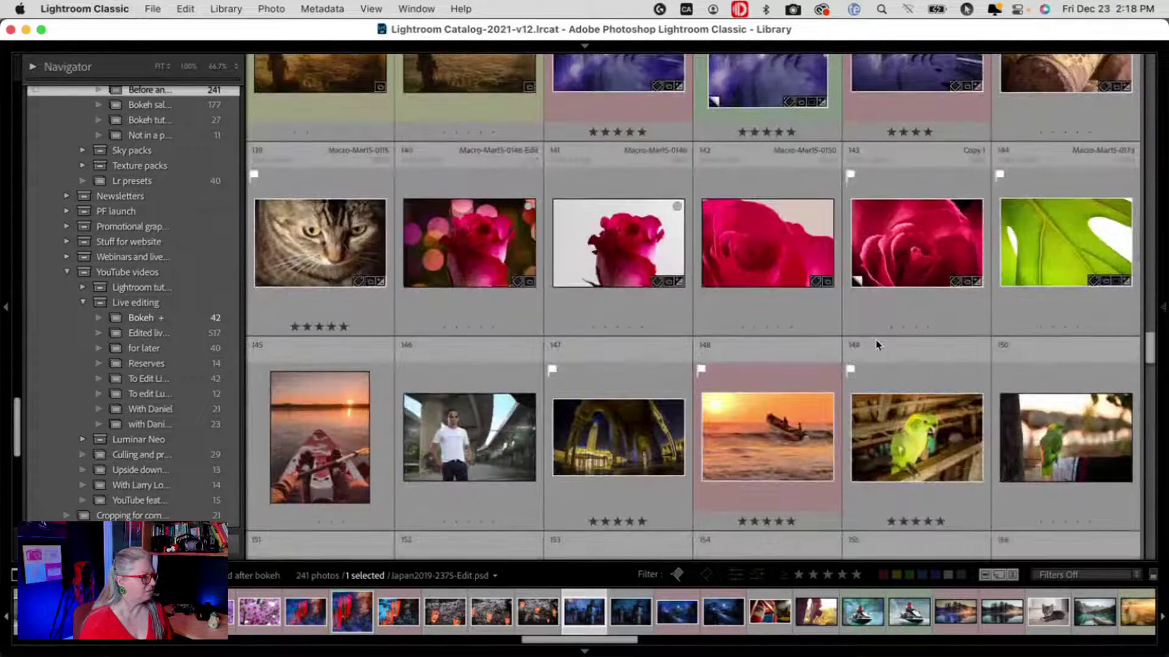
pyautogui.doubleClick(617, 259)
pyautogui.press('Left')
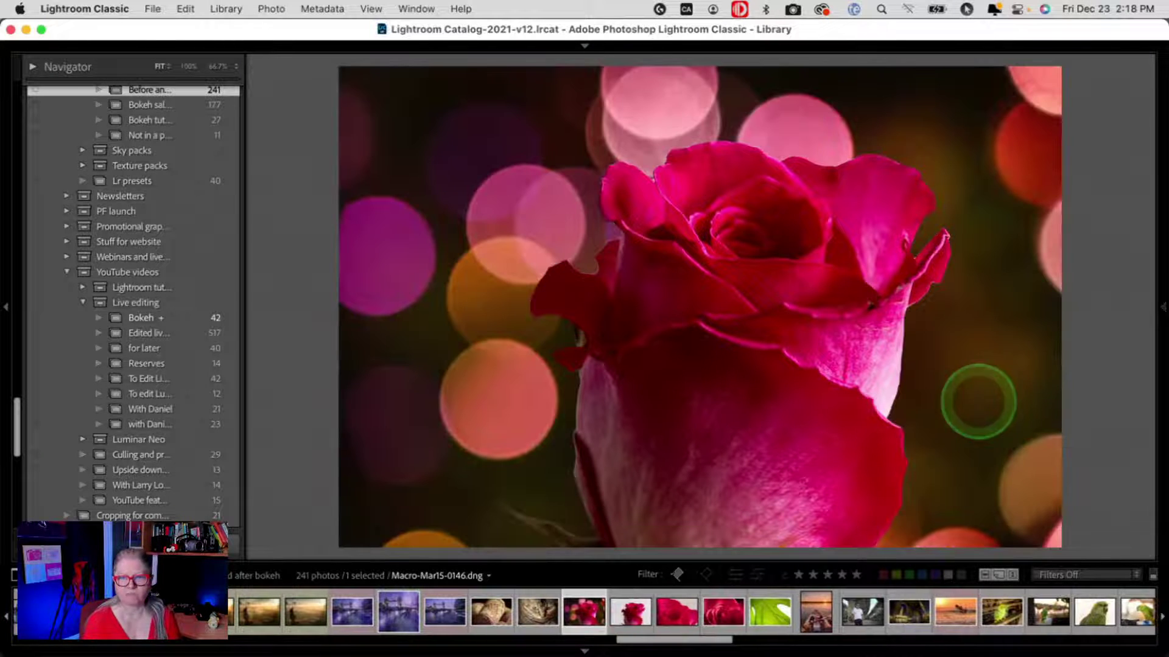
pyautogui.press('Right')
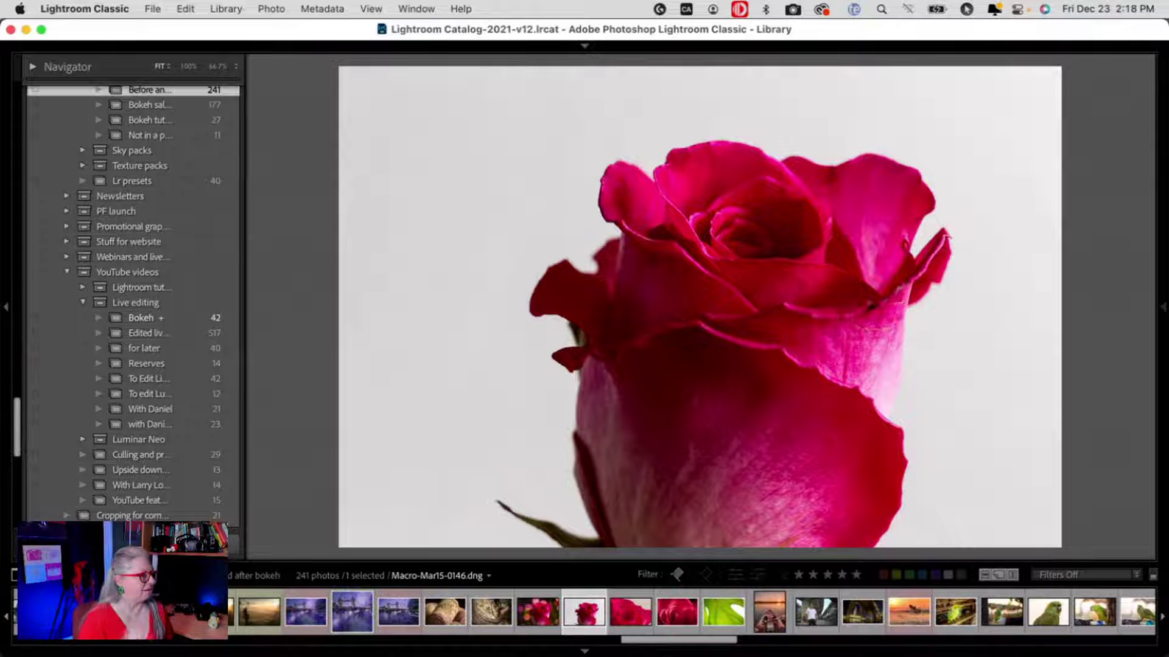
# Open a copy of the rose photo with Lightroom adjustments in Luminar Neo as an uncompressed 16-bit TIFF, Adobe RGB (1998), resolution 240.
pyautogui.rightClick(710, 234)
pyautogui.moveTo(720, 220)
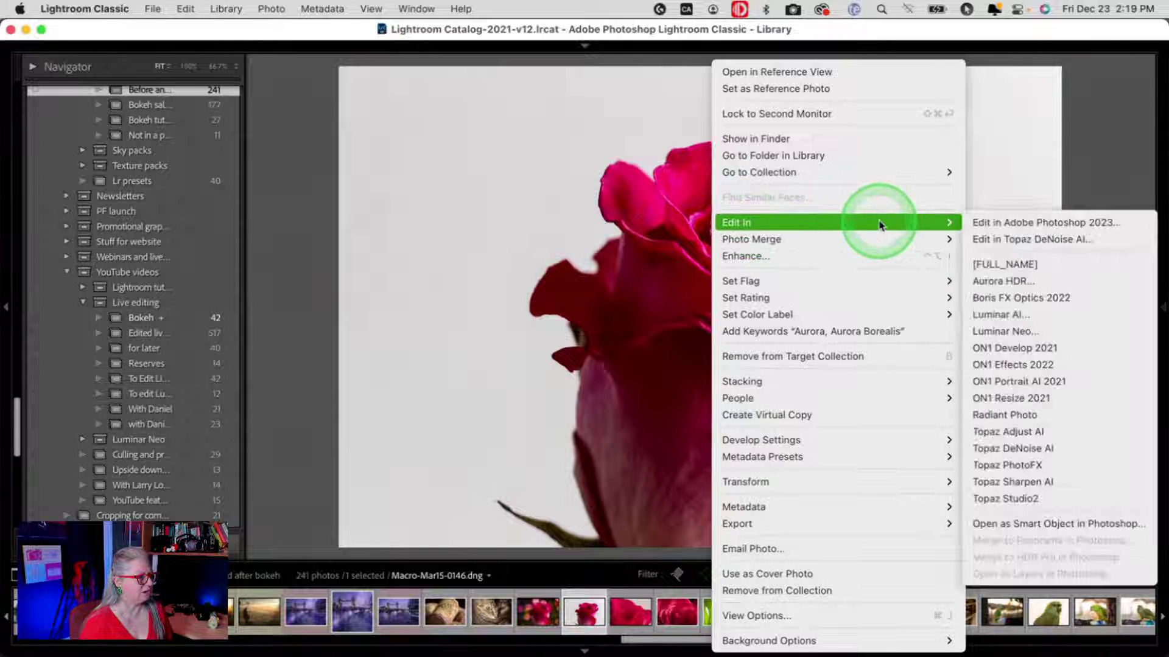
pyautogui.click(996, 332)
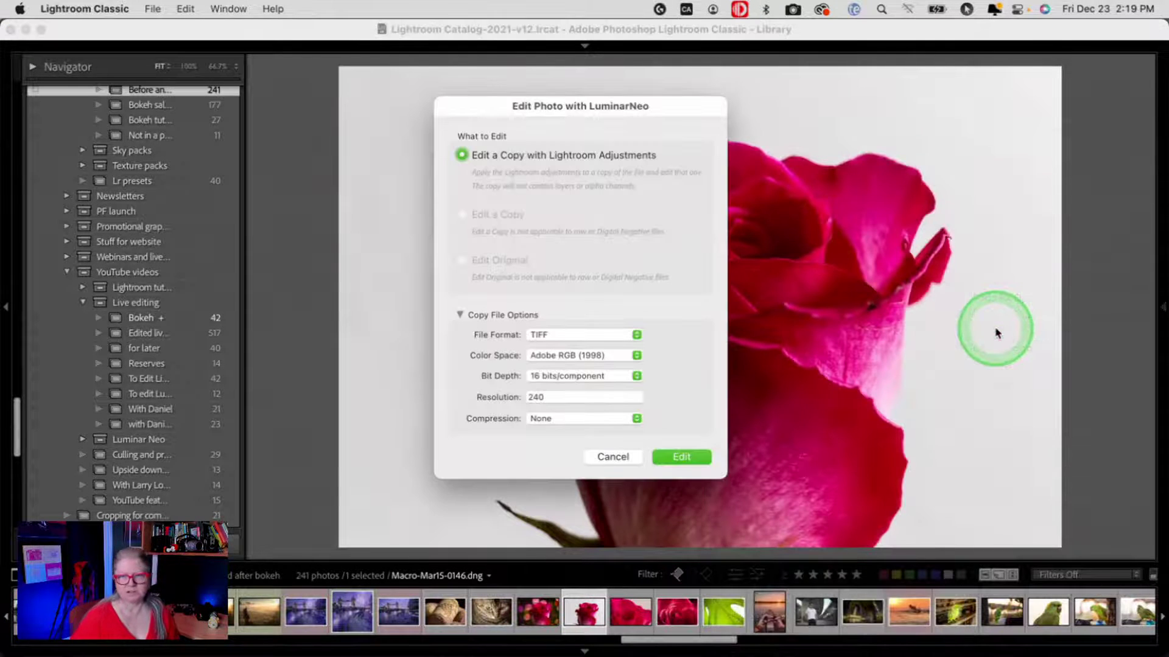
pyautogui.click(678, 459)
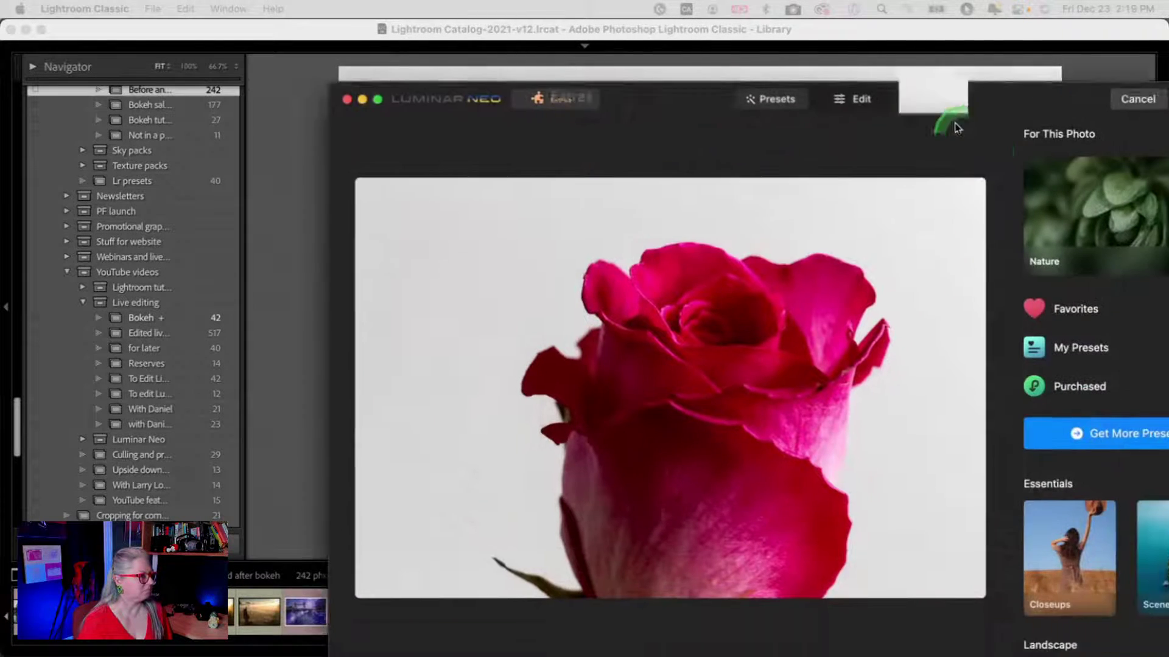
# Reposition the Luminar Neo window and enlarge it to fill the screen, making it the active window.
pyautogui.moveTo(947, 96); pyautogui.dragTo(609, 16)
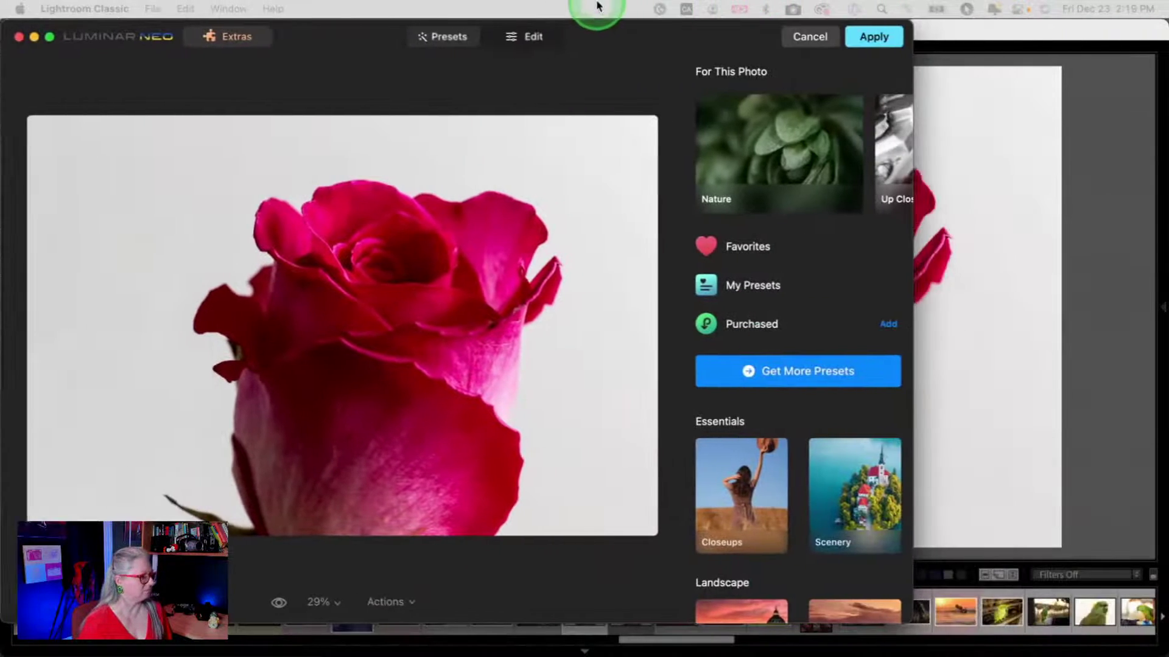
pyautogui.moveTo(911, 622); pyautogui.dragTo(1166, 655)
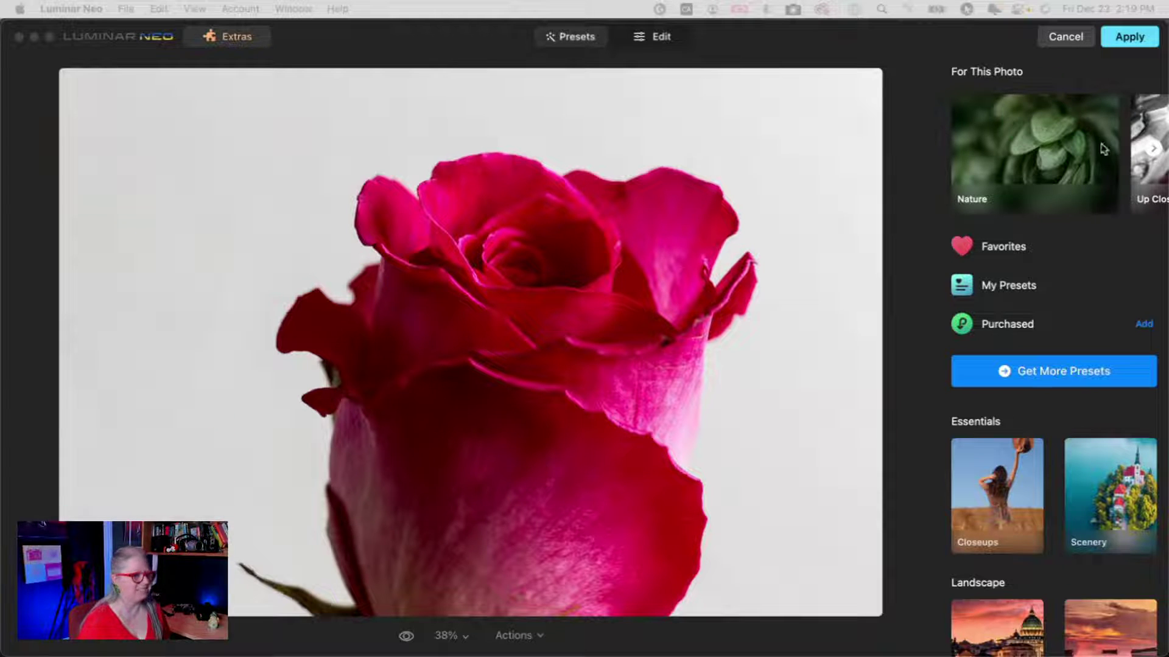
pyautogui.click(889, 54)
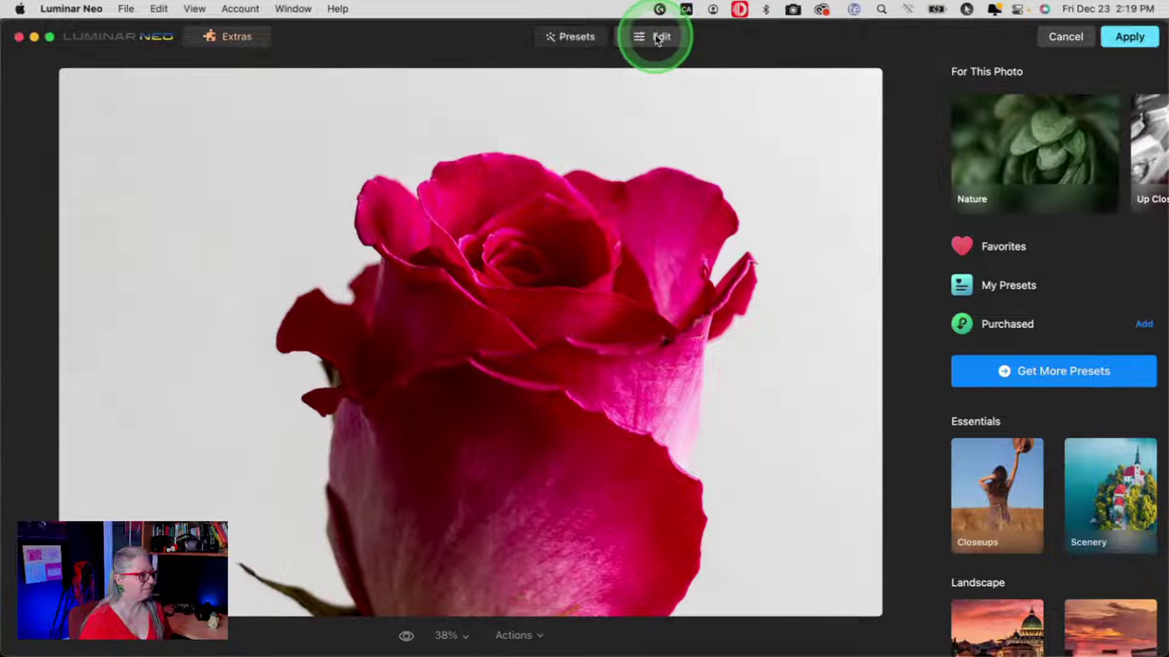
# Remove the white background behind the rose with Background Removal AI, keeping the Main Object selected.
pyautogui.click(656, 38)
pyautogui.click(1066, 217)
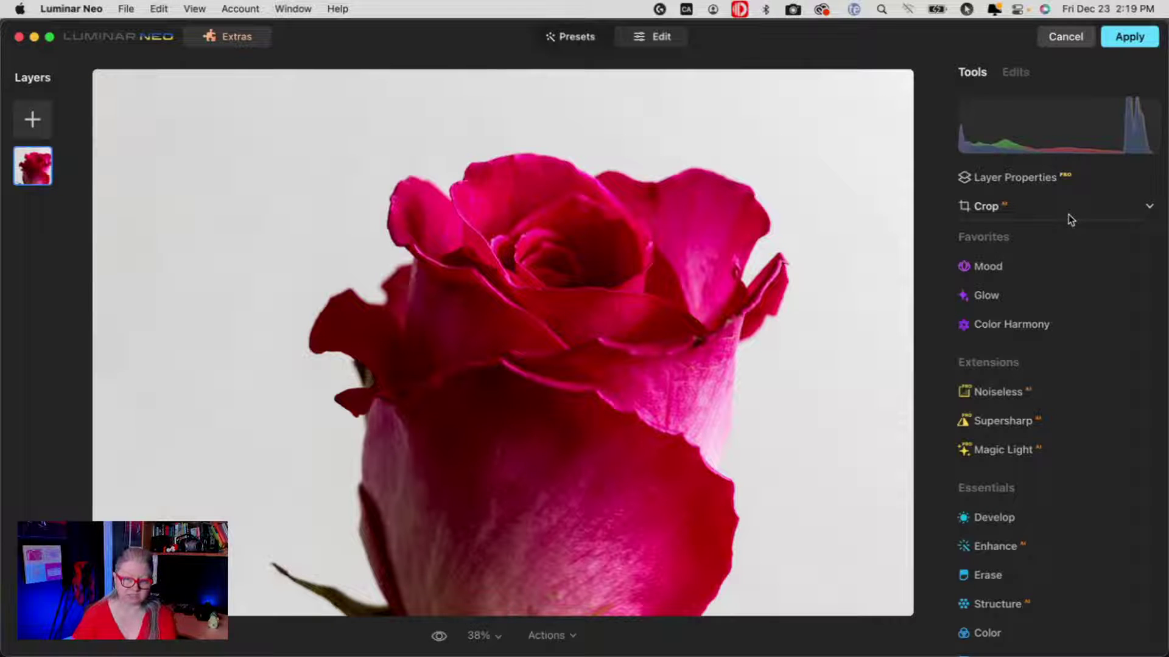
pyautogui.click(1083, 182)
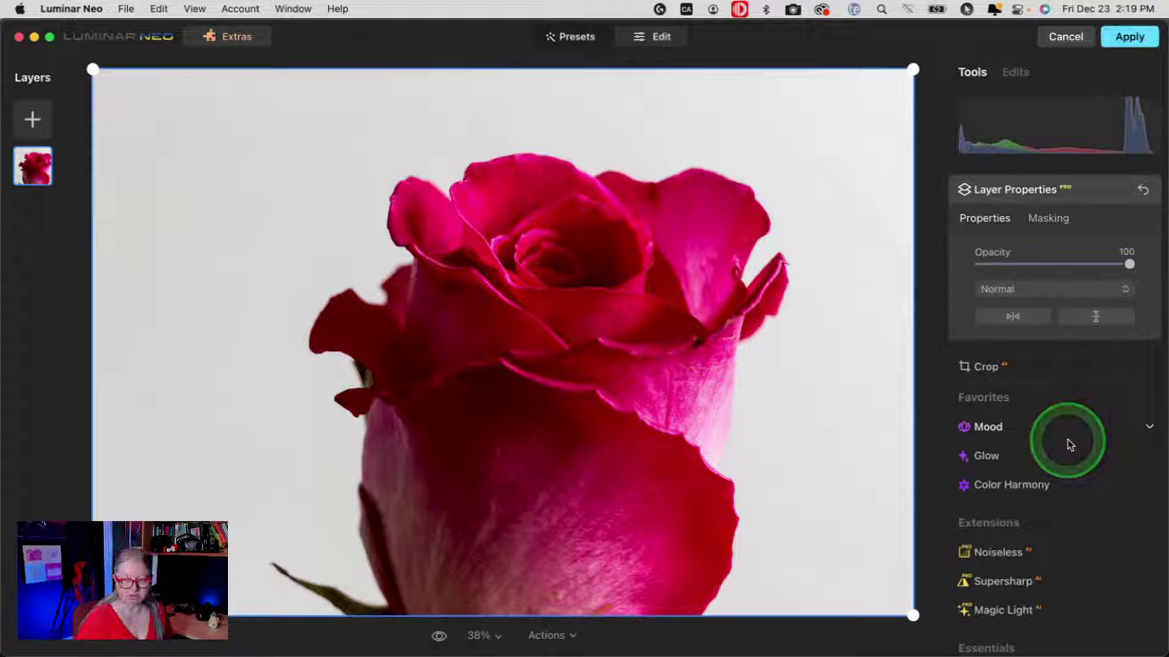
pyautogui.click(1050, 219)
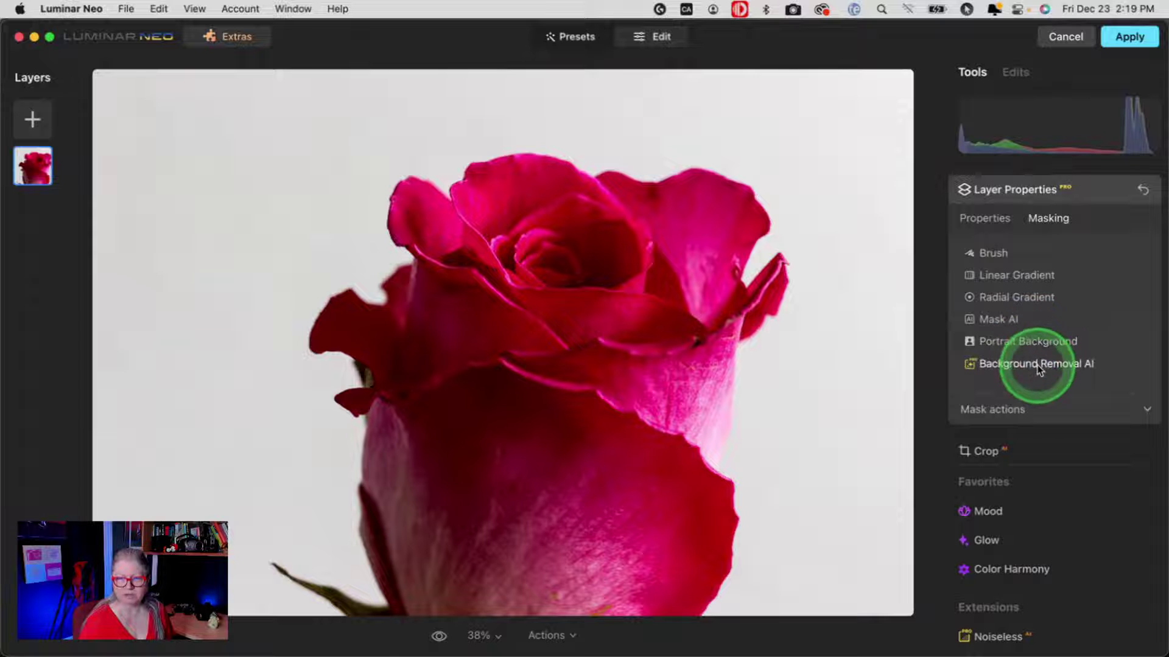
pyautogui.click(1018, 365)
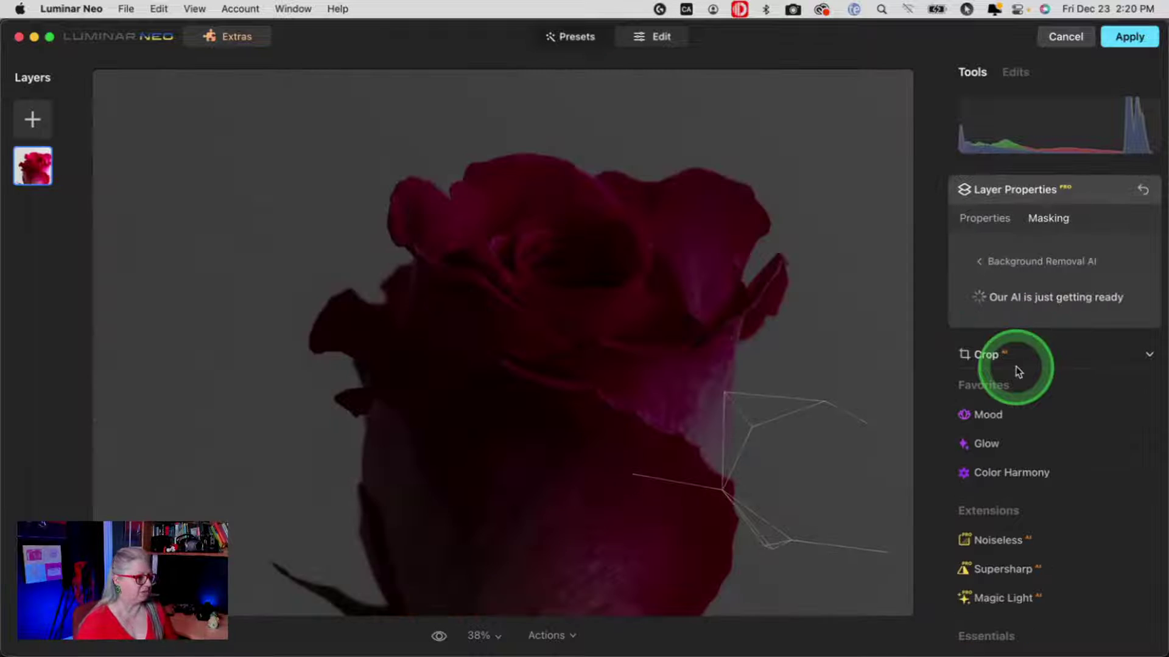
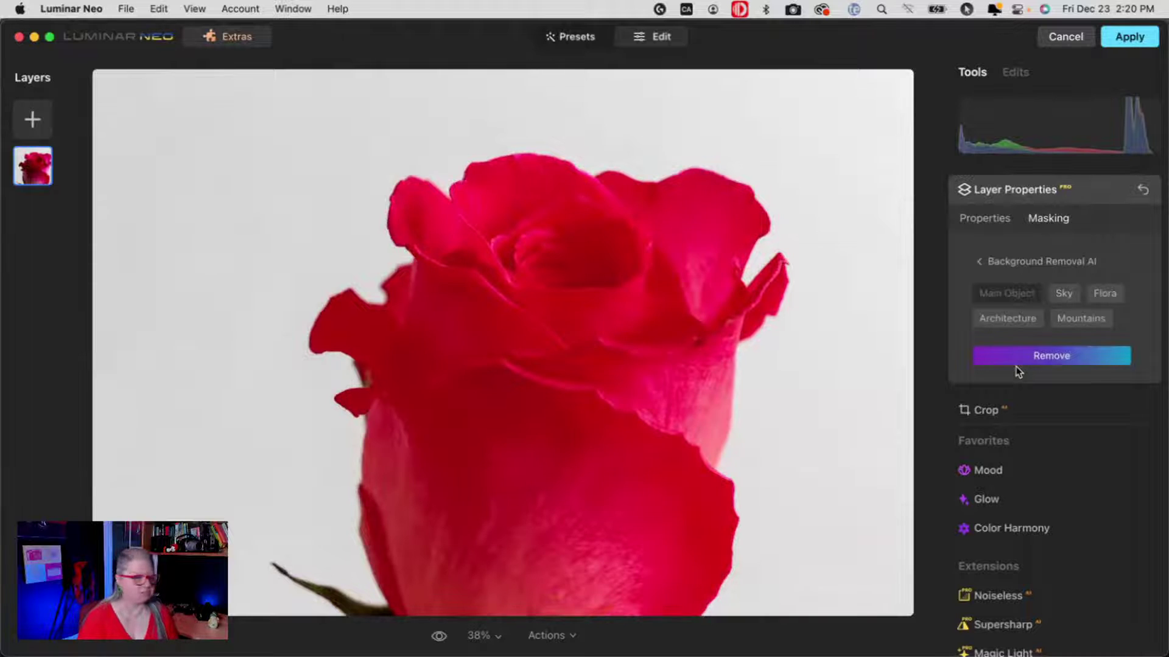
pyautogui.click(1014, 361)
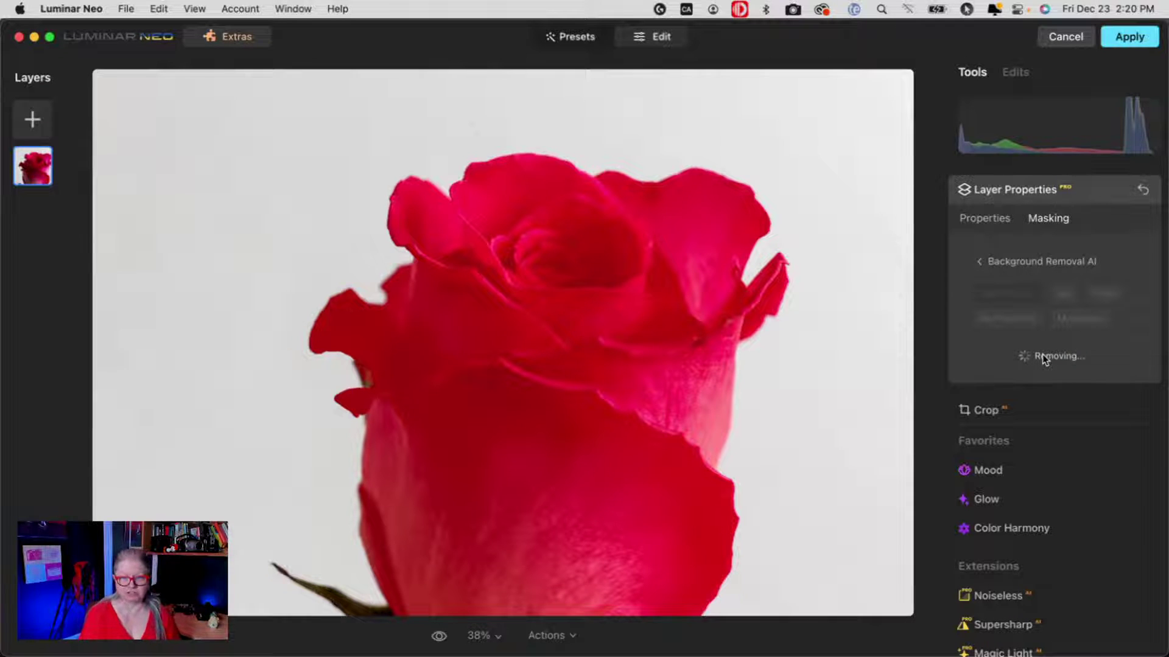
pyautogui.click(255, 551)
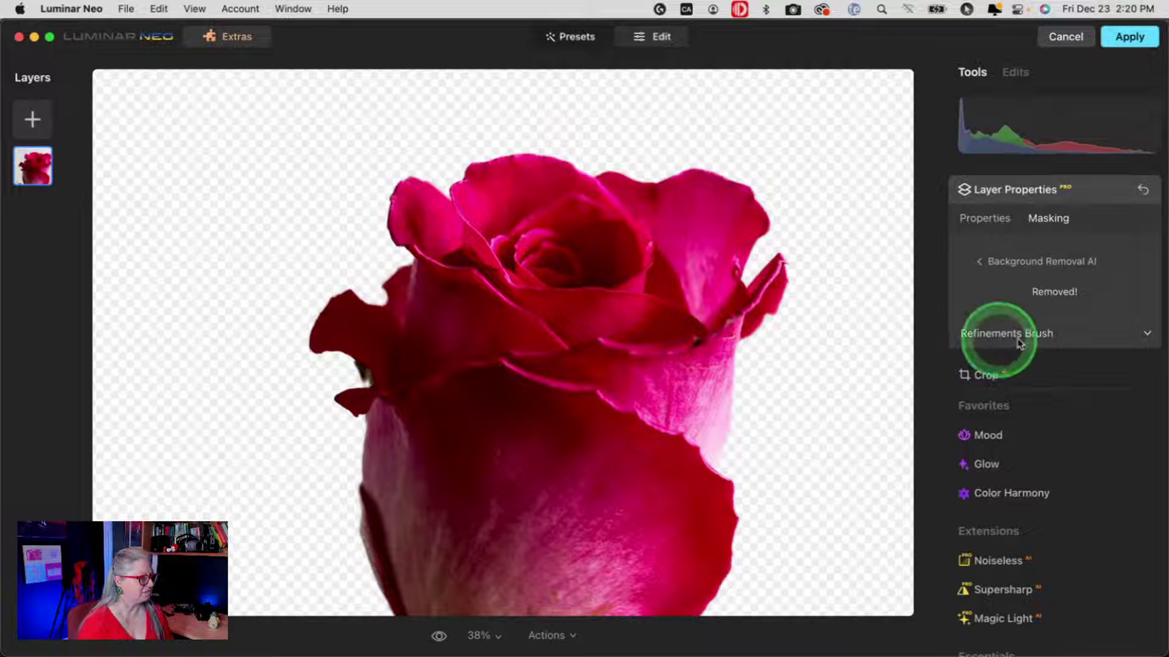
# Refine the background removal by painting the rose's lower side edges as Object with the refinement brush at size 34.
pyautogui.click(1037, 337)
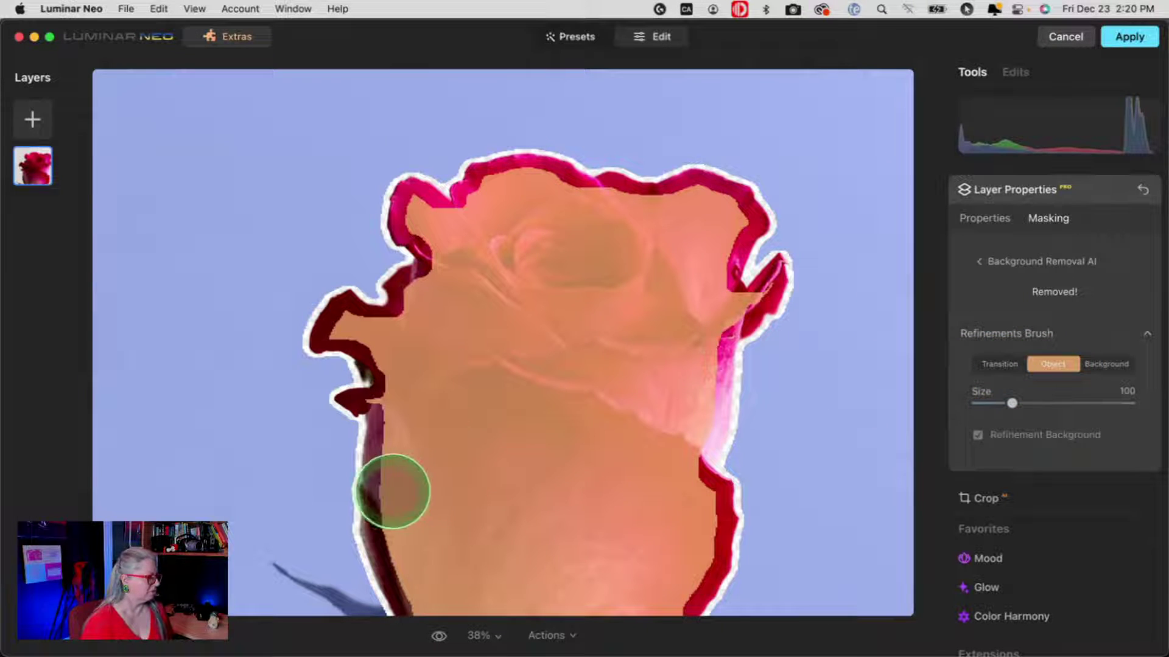
pyautogui.press('[')
pyautogui.press('[')
pyautogui.press('[')
pyautogui.press('[')
pyautogui.press('[')
pyautogui.press('[')
pyautogui.press('[')
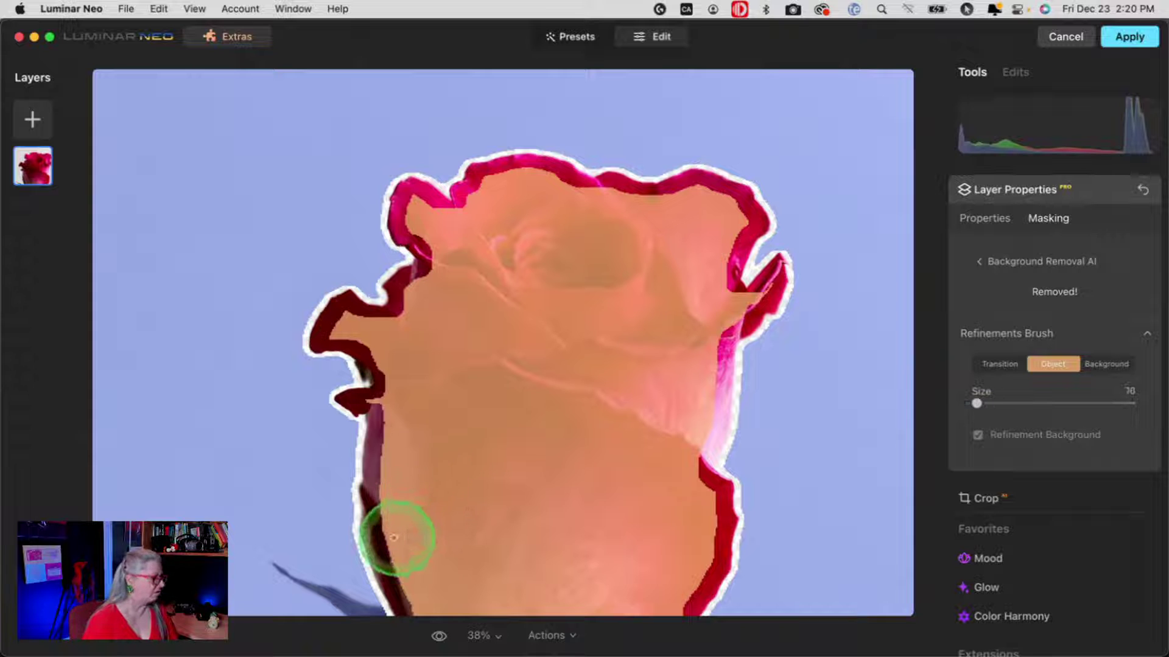
pyautogui.moveTo(382, 536)
pyautogui.mouseDown()
pyautogui.moveTo(386, 444)
pyautogui.moveTo(389, 545)
pyautogui.moveTo(404, 595)
pyautogui.moveTo(425, 615)
pyautogui.mouseUp()
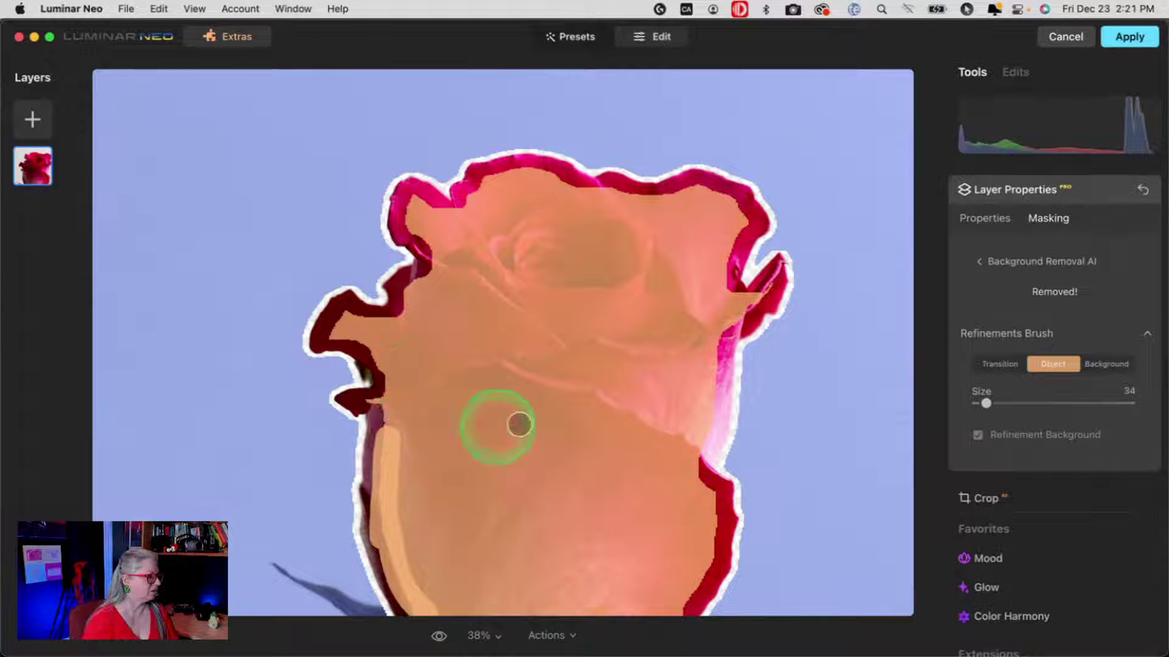
pyautogui.moveTo(700, 446); pyautogui.dragTo(710, 400)
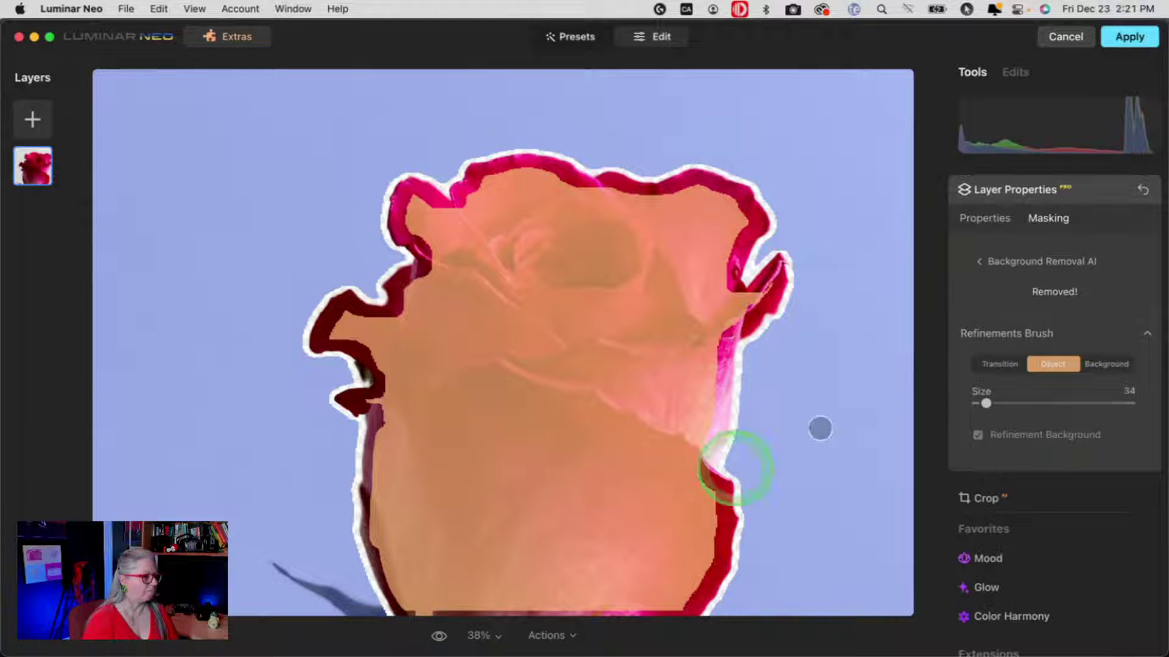
pyautogui.click(990, 334)
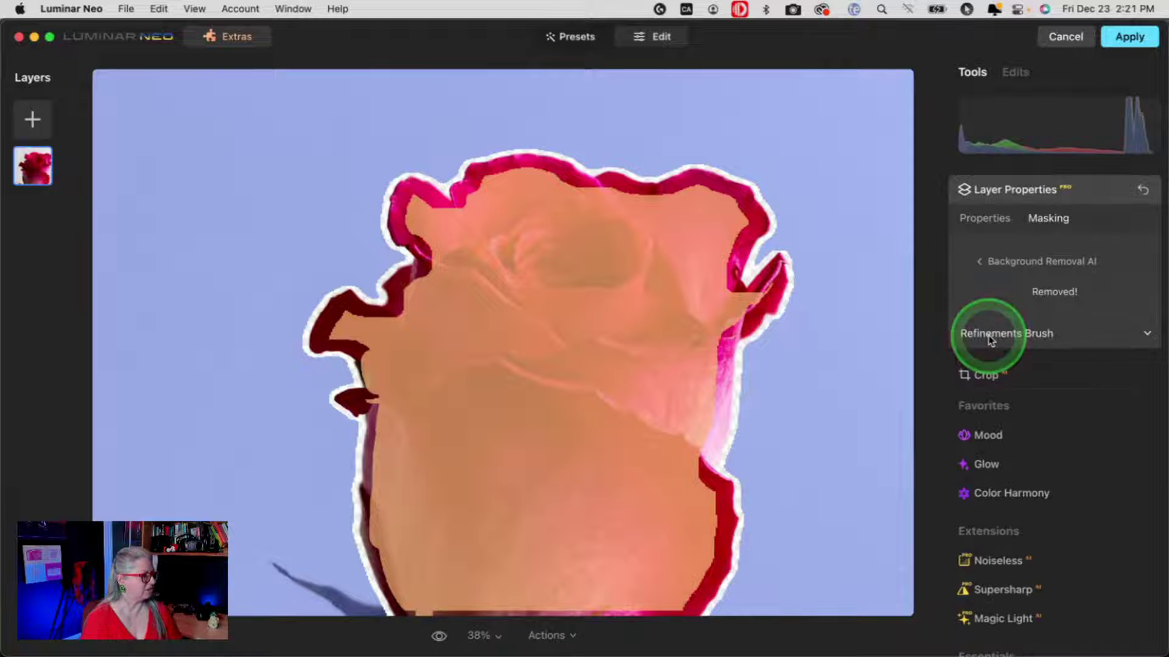
pyautogui.click(998, 336)
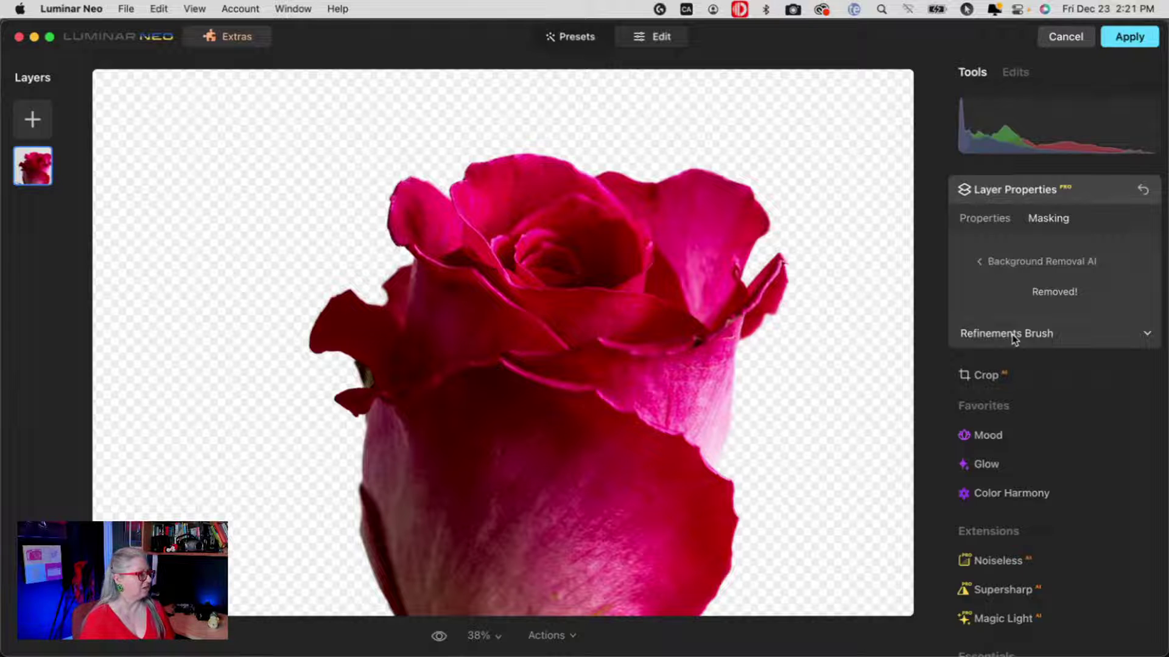
# Paint the gap between the two outer petals on the rose's left side as Background with the refinement brush.
pyautogui.click(1014, 339)
pyautogui.click(1106, 365)
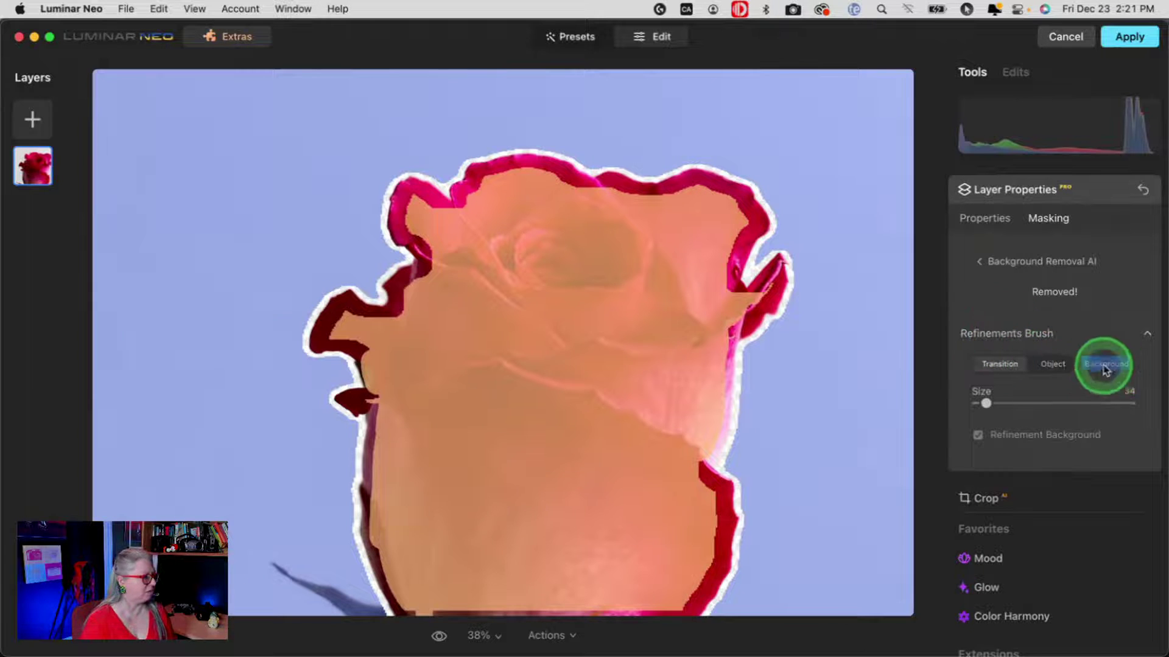
pyautogui.click(149, 449)
pyautogui.scroll(5, 201, 431)
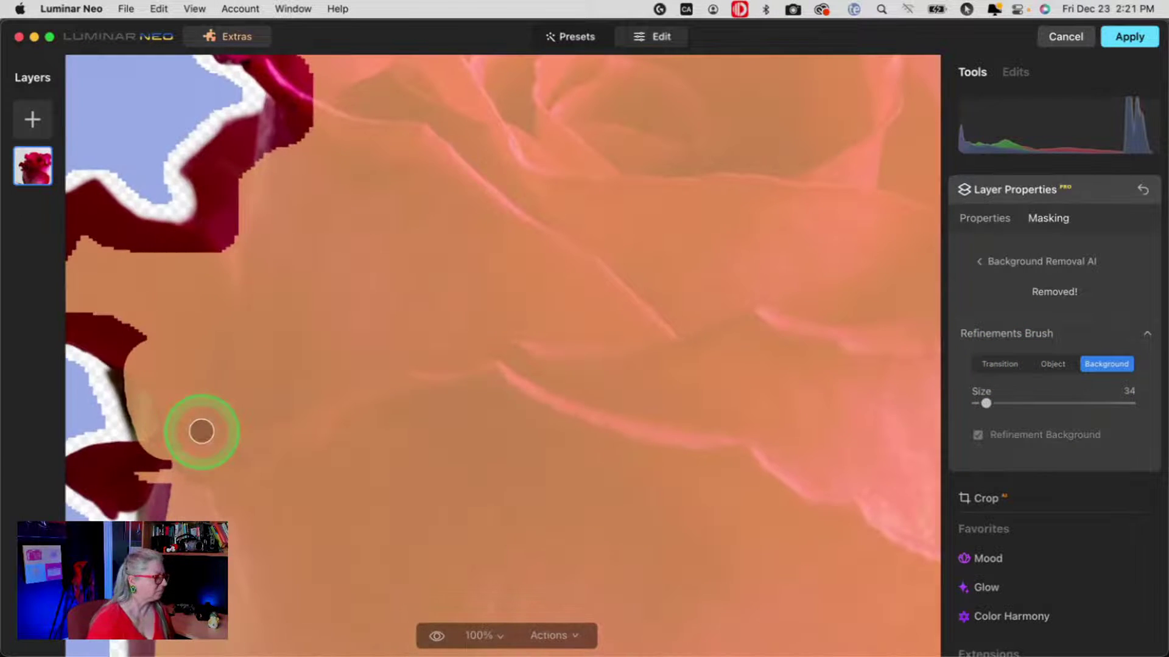
pyautogui.moveTo(321, 404)
pyautogui.mouseDown()
pyautogui.moveTo(352, 409)
pyautogui.moveTo(366, 429)
pyautogui.moveTo(322, 433)
pyautogui.moveTo(336, 424)
pyautogui.moveTo(293, 387)
pyautogui.moveTo(342, 405)
pyautogui.moveTo(305, 396)
pyautogui.mouseUp()
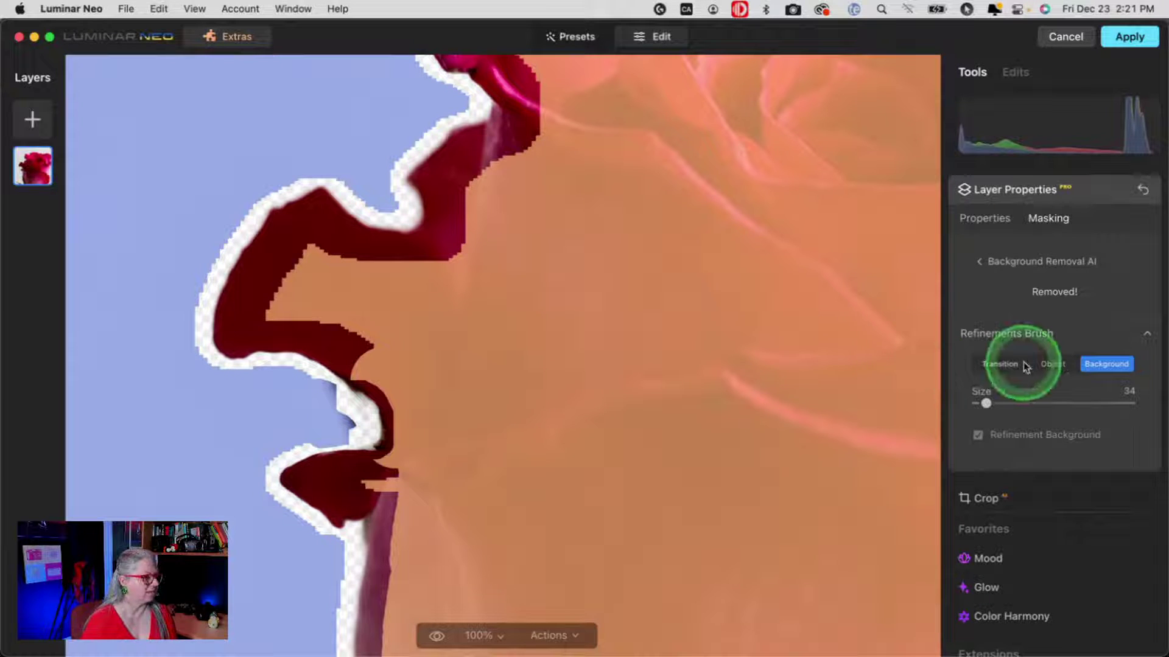
# Paint the petal edge beside that gap as Transition with the refinement brush at size 21, and close the refinement and layer settings.
pyautogui.click(1000, 365)
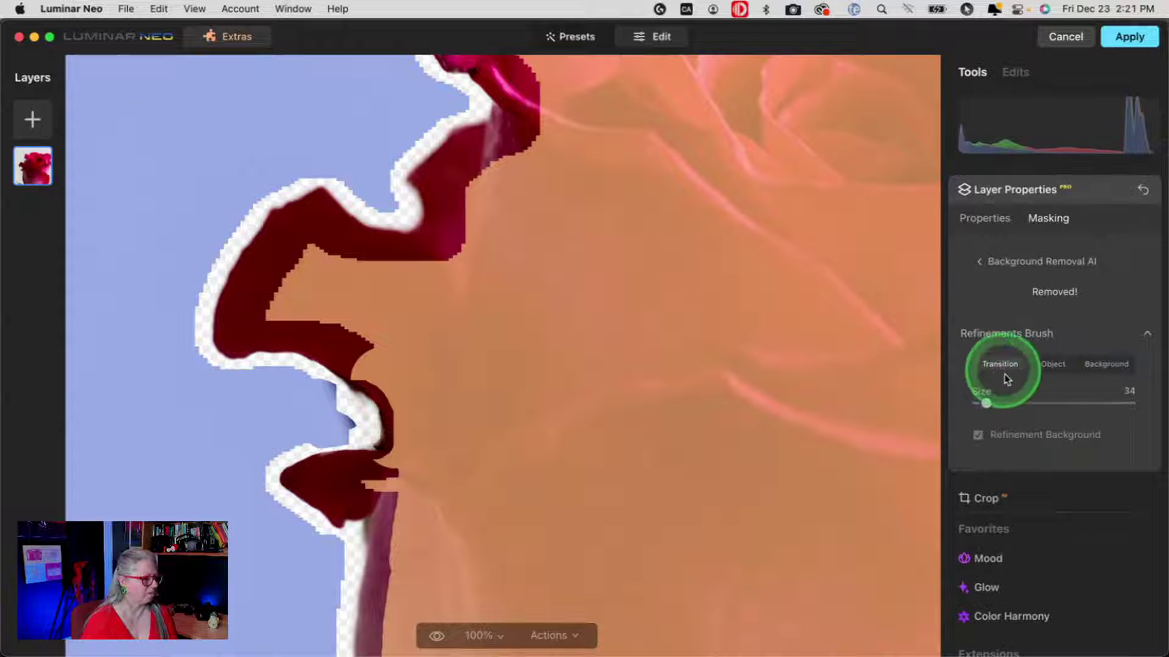
pyautogui.click(985, 403)
pyautogui.moveTo(980, 403); pyautogui.dragTo(979, 403)
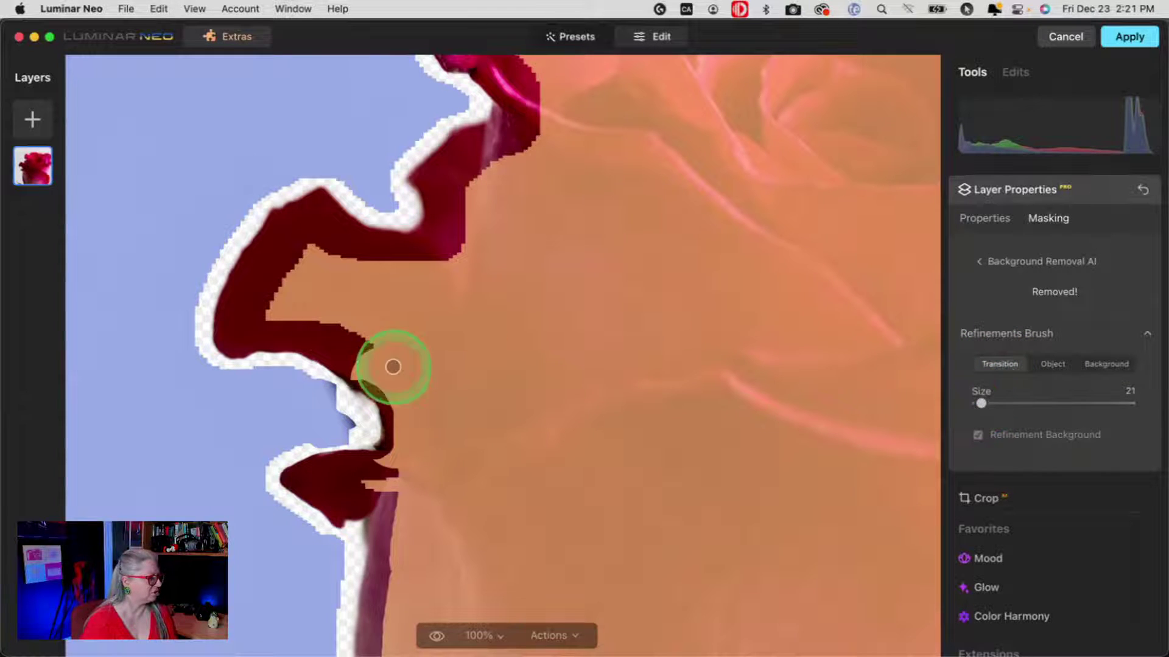
pyautogui.moveTo(392, 365)
pyautogui.mouseDown()
pyautogui.moveTo(326, 383)
pyautogui.moveTo(375, 400)
pyautogui.moveTo(386, 443)
pyautogui.moveTo(351, 453)
pyautogui.moveTo(387, 447)
pyautogui.mouseUp()
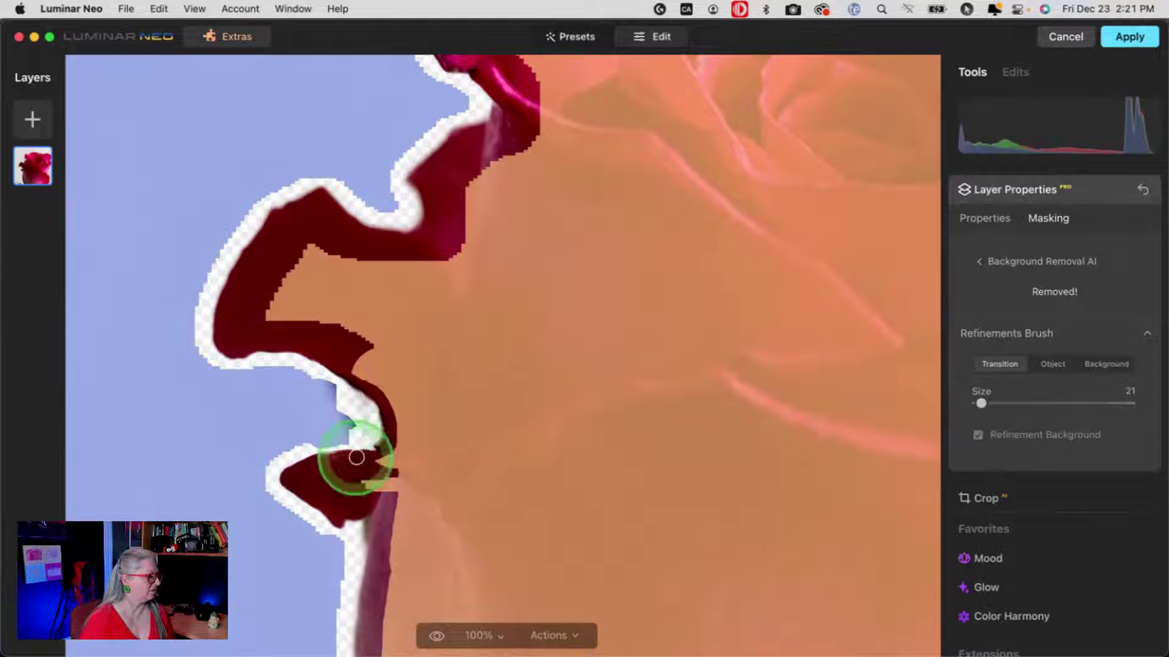
pyautogui.click(1033, 336)
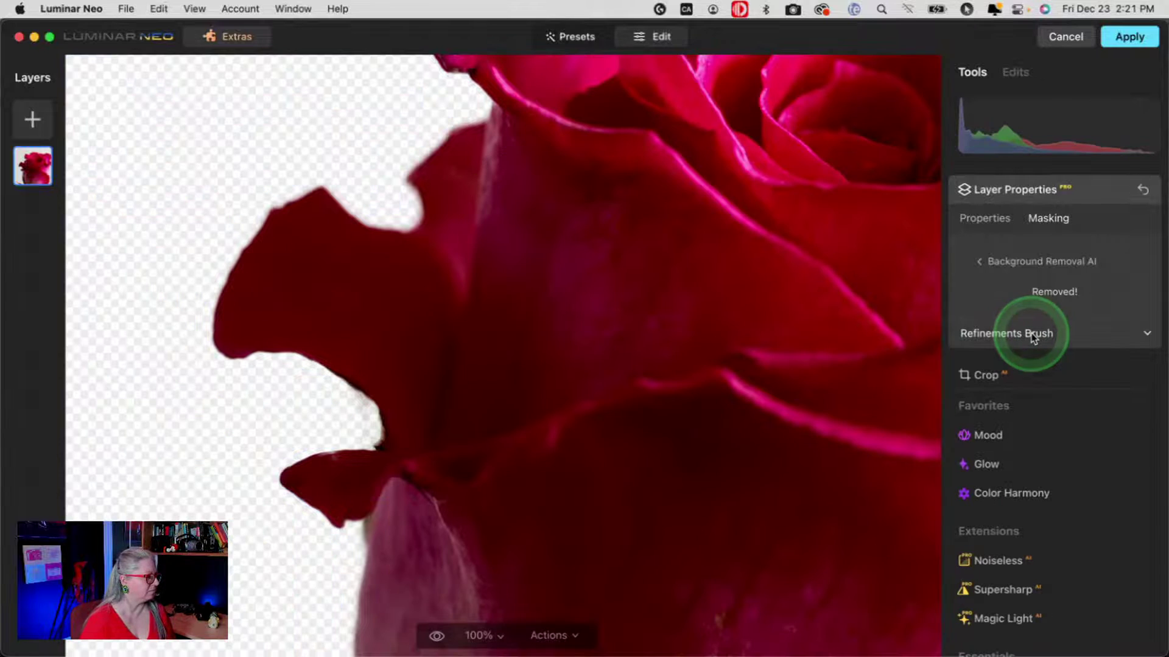
pyautogui.press('super+0')
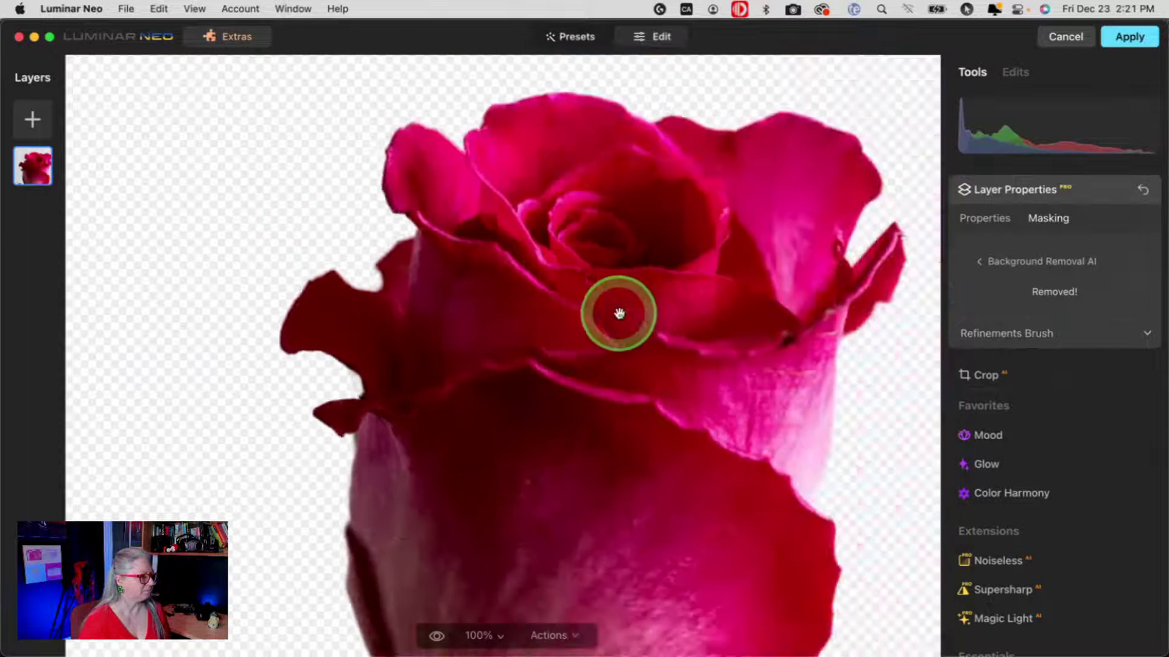
pyautogui.press('super+1')
pyautogui.press('super+0')
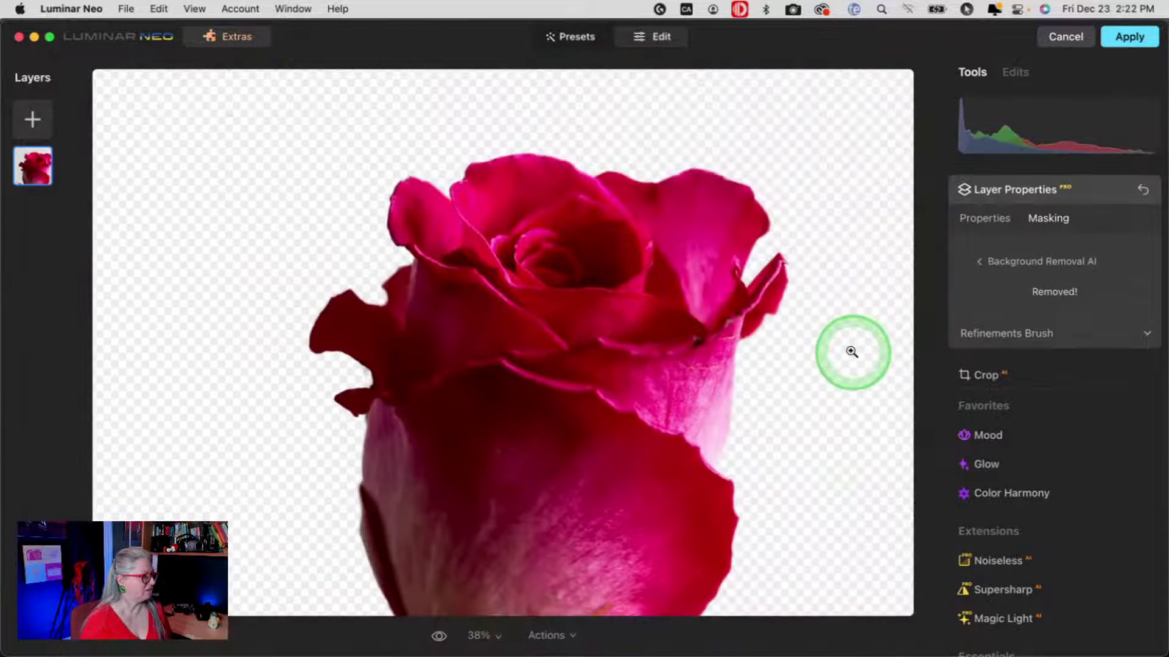
pyautogui.click(1097, 198)
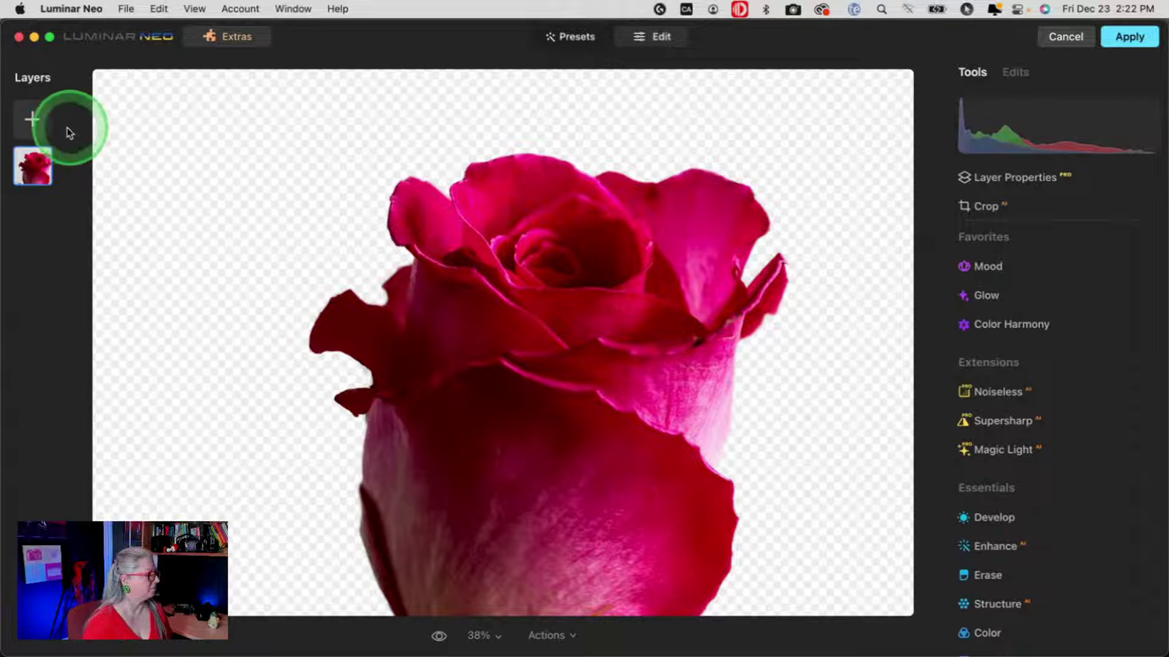
# Add the blue and purple bokeh picture from My Images as a new layer.
pyautogui.click(33, 119)
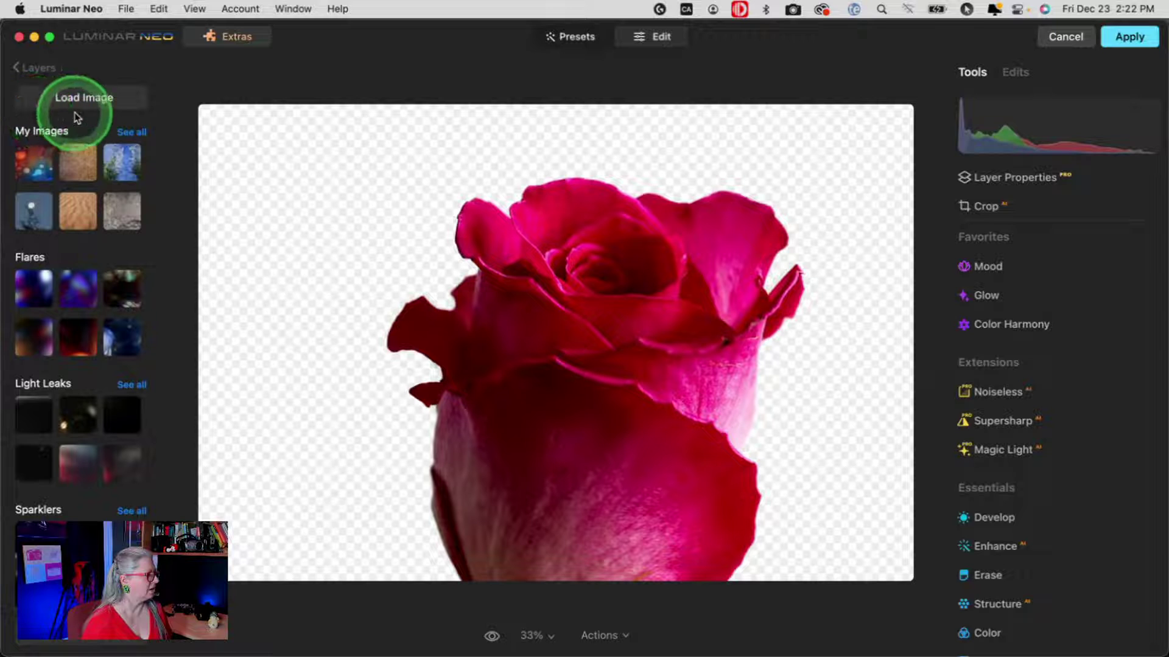
pyautogui.click(128, 132)
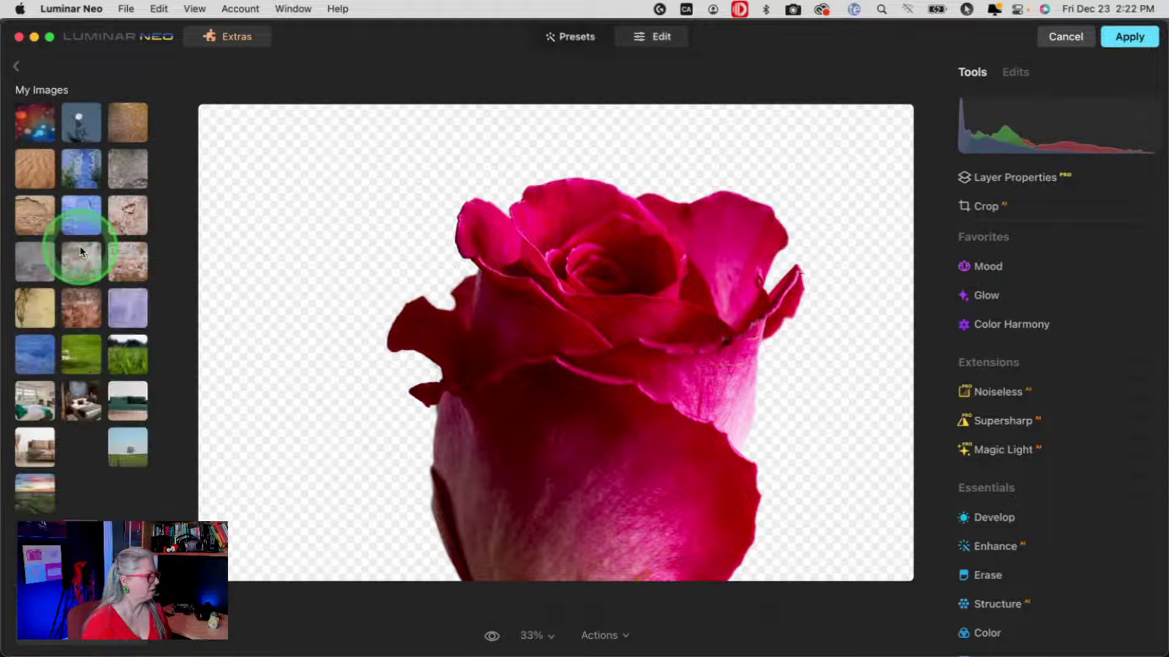
pyautogui.scroll(-10, 81, 246)
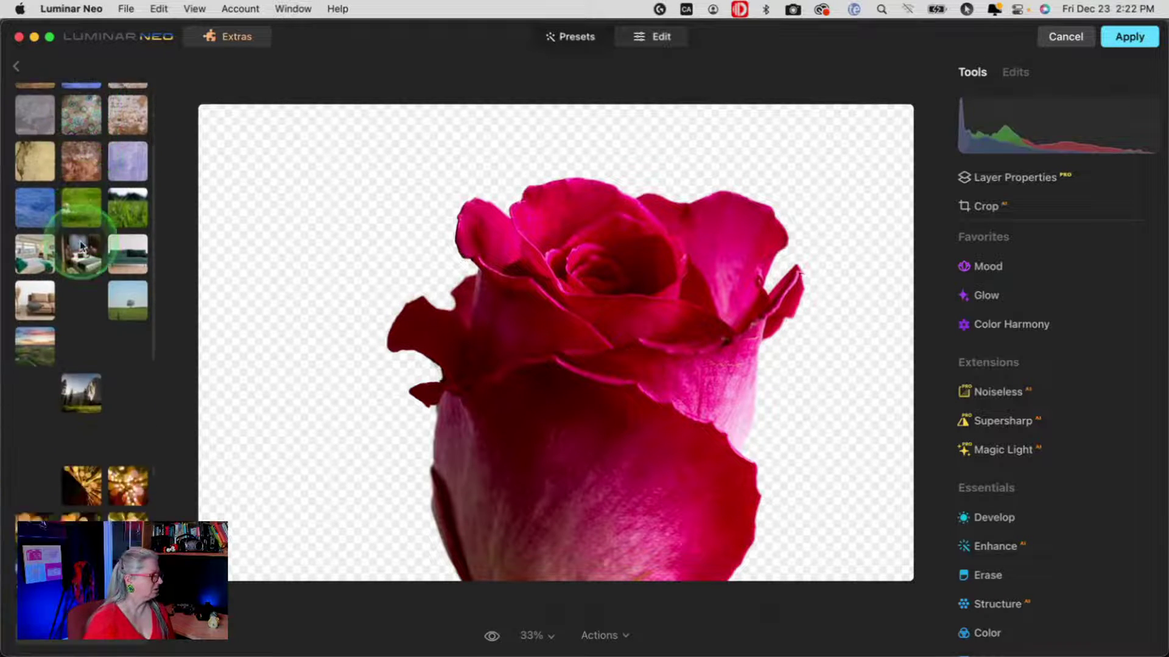
pyautogui.scroll(-5, 82, 246)
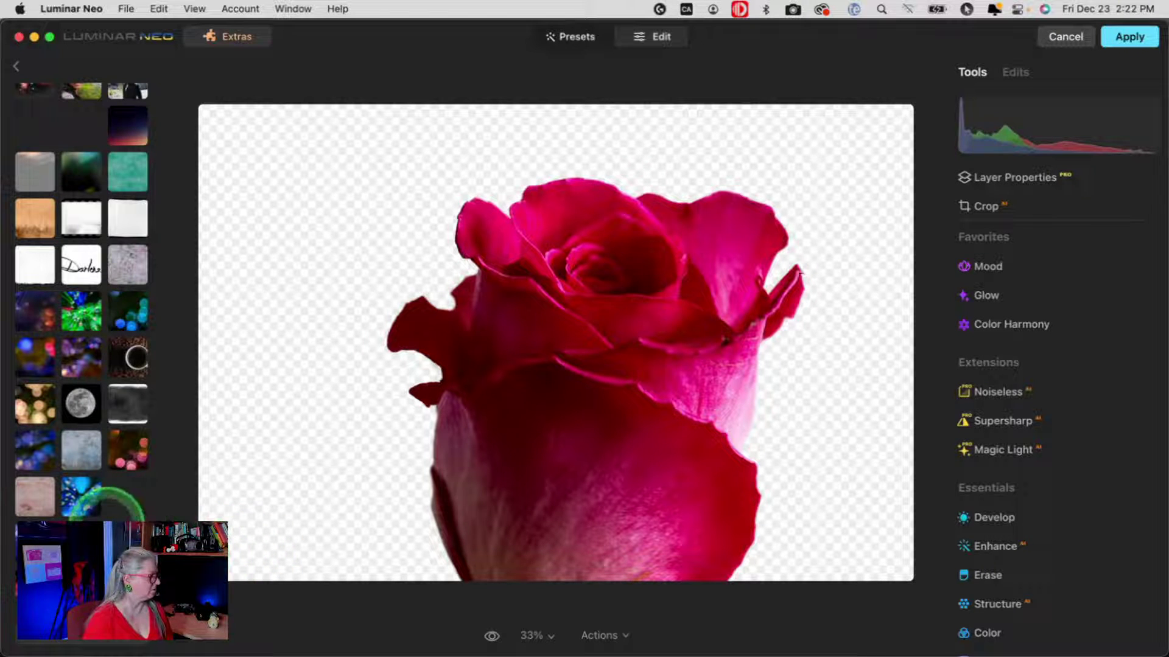
pyautogui.click(24, 448)
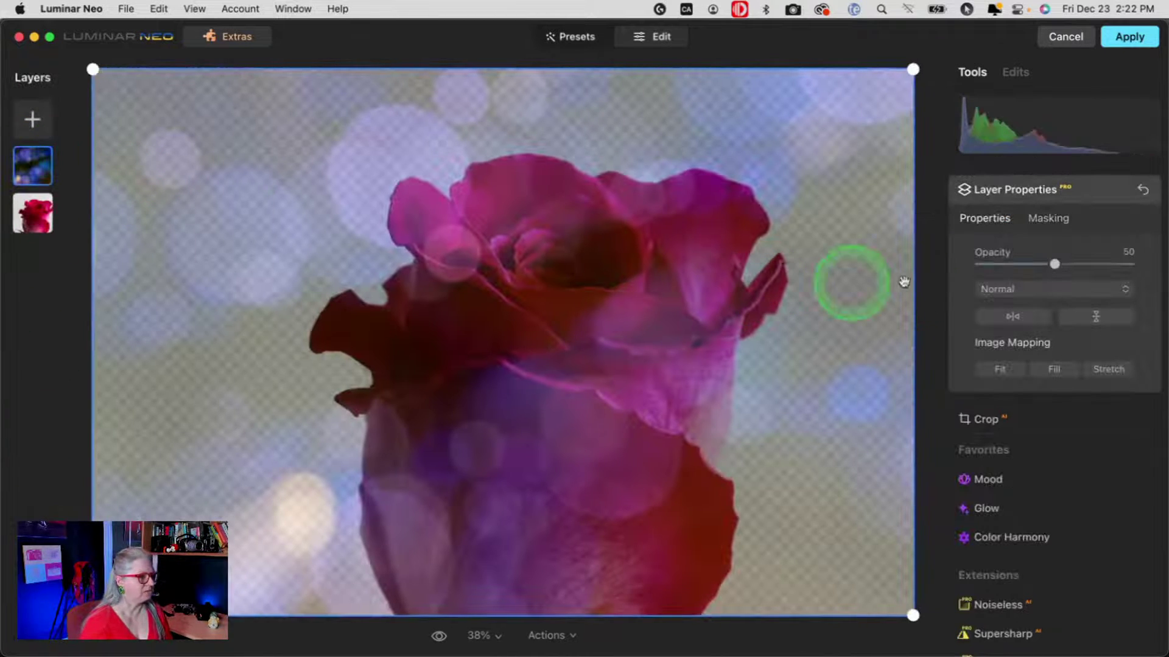
# Set the bokeh layer's opacity to 100 and move it below the rose layer.
pyautogui.moveTo(1054, 264); pyautogui.dragTo(1129, 264)
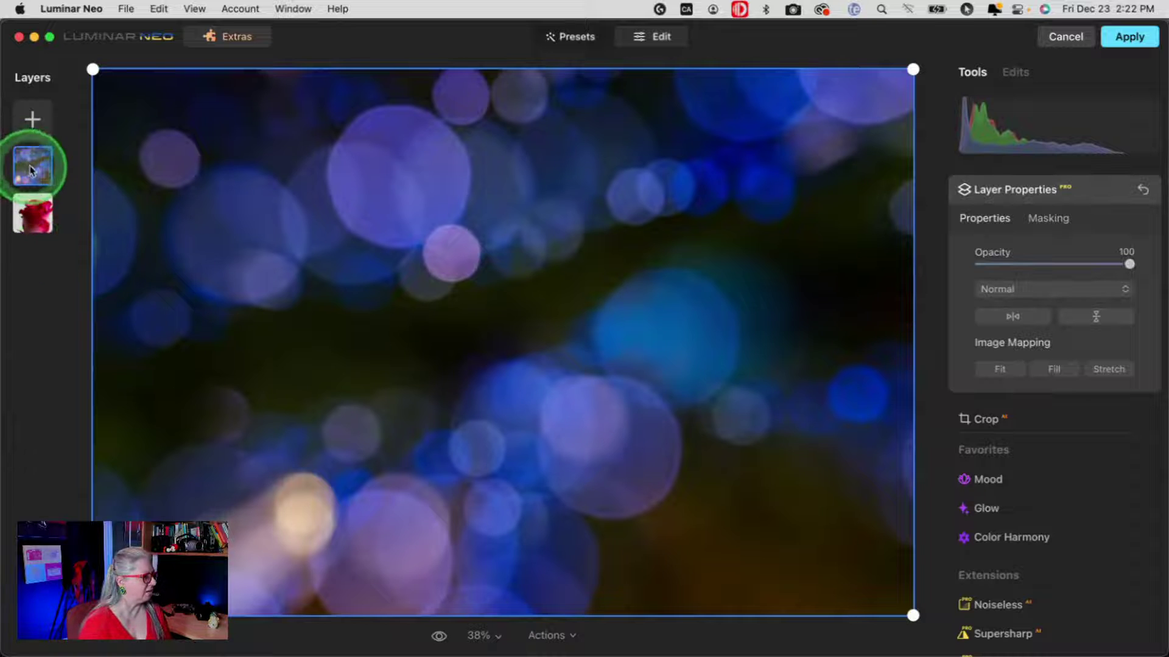
pyautogui.moveTo(26, 167); pyautogui.dragTo(39, 244)
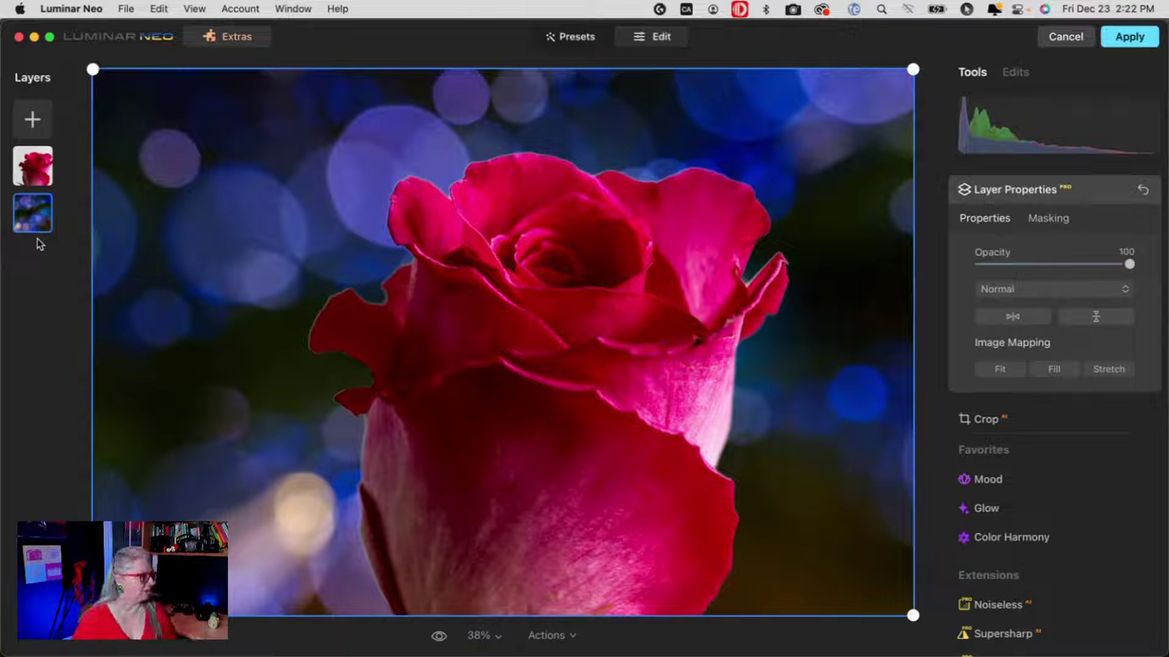
pyautogui.moveTo(326, 452)
pyautogui.mouseDown()
pyautogui.moveTo(378, 469)
pyautogui.moveTo(378, 618)
pyautogui.moveTo(371, 445)
pyautogui.moveTo(341, 287)
pyautogui.moveTo(355, 225)
pyautogui.moveTo(180, 495)
pyautogui.moveTo(344, 519)
pyautogui.mouseUp()
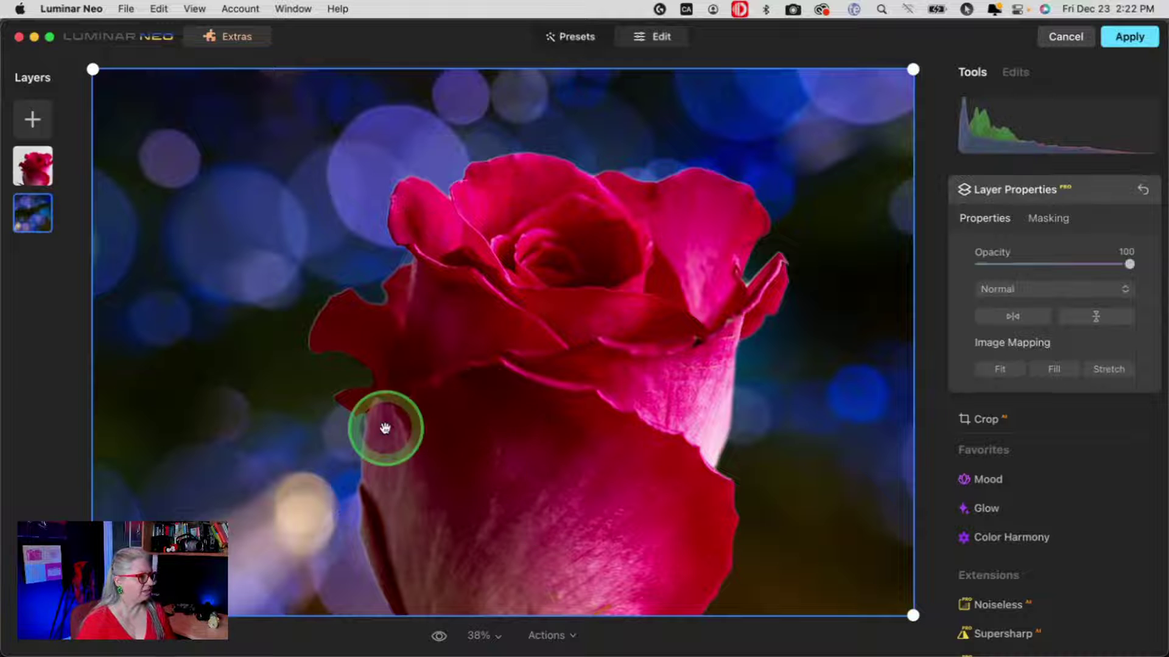
# Try the Darken blend mode on the rose layer, and change it to Lighten.
pyautogui.click(33, 168)
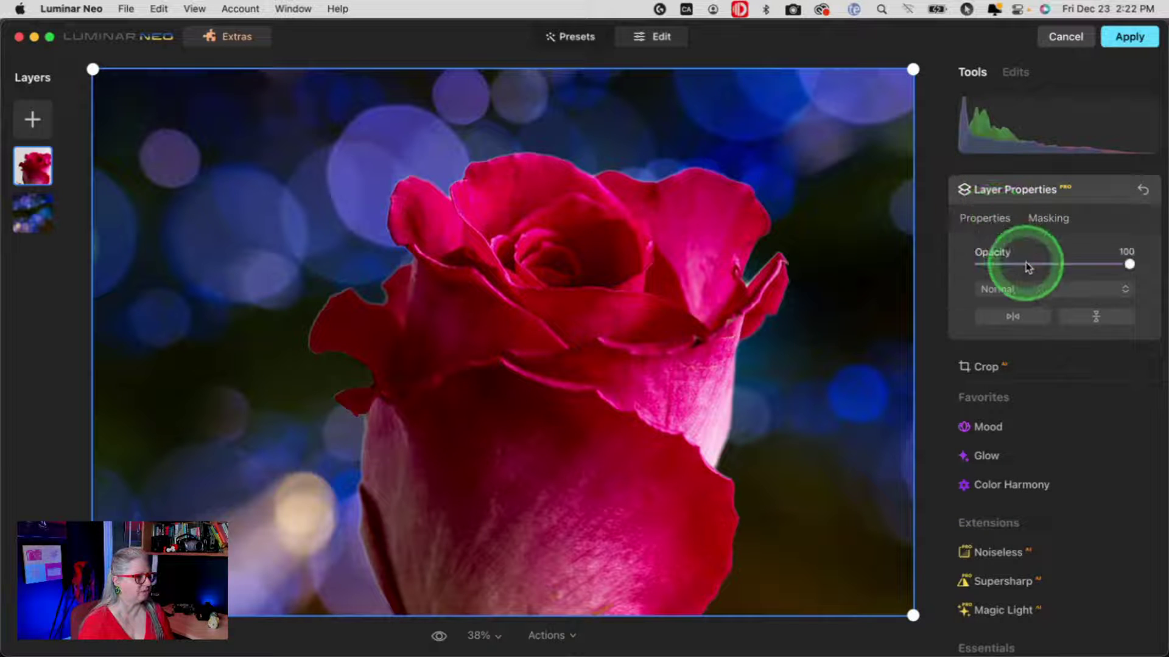
pyautogui.click(998, 288)
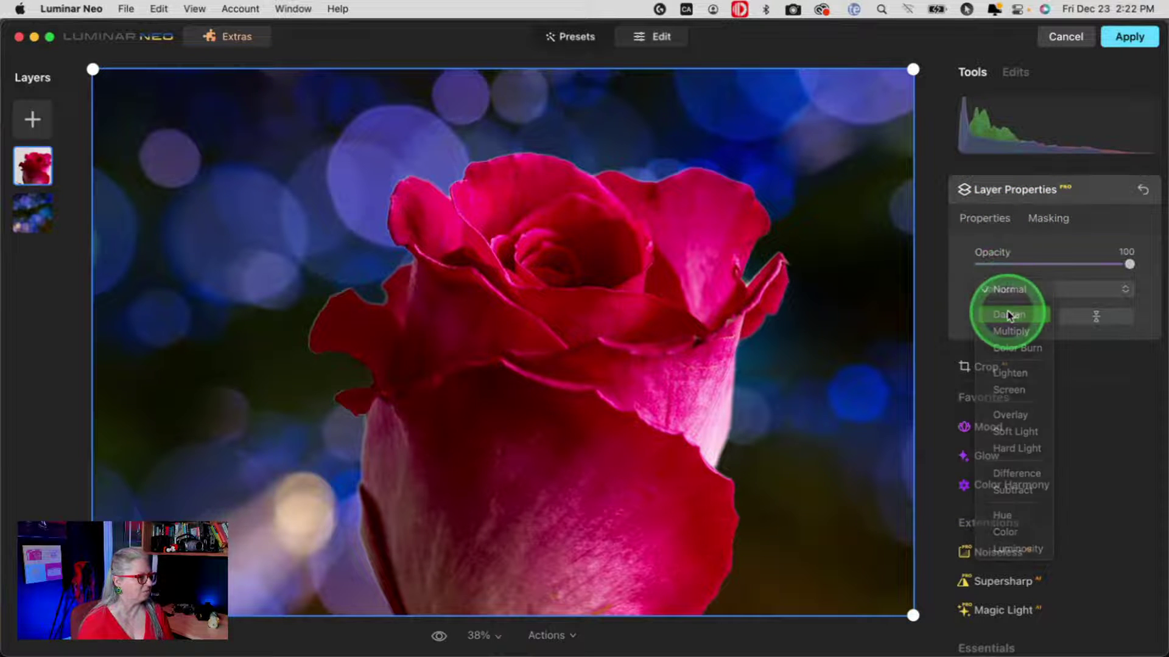
pyautogui.click(1008, 315)
pyautogui.click(1020, 289)
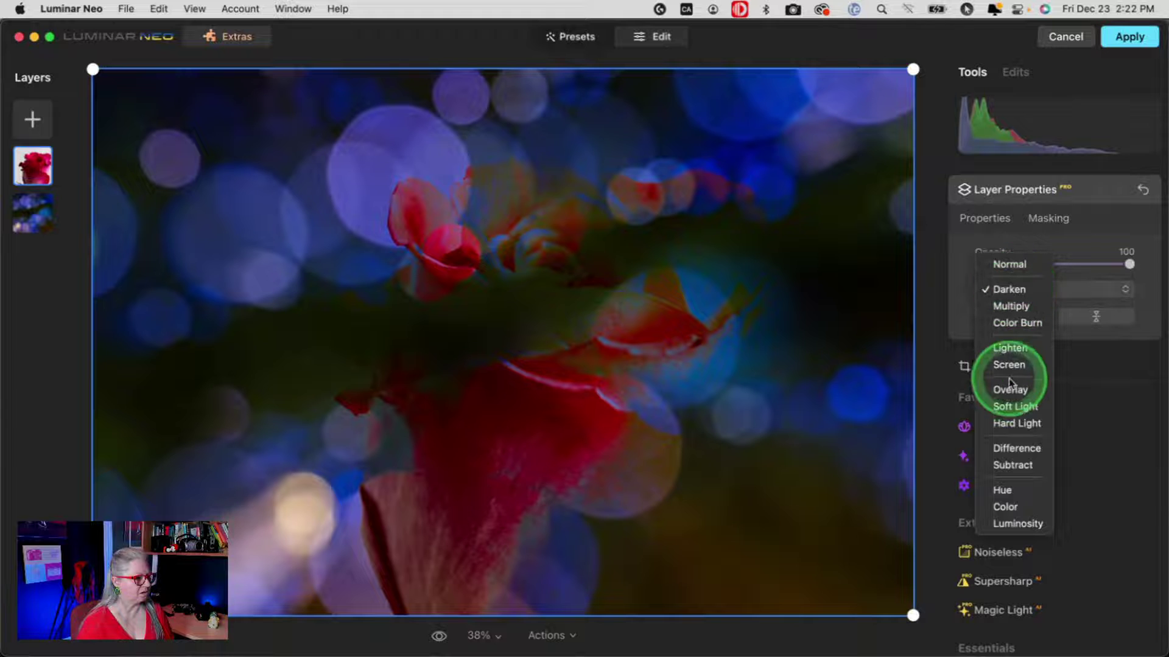
pyautogui.click(1009, 347)
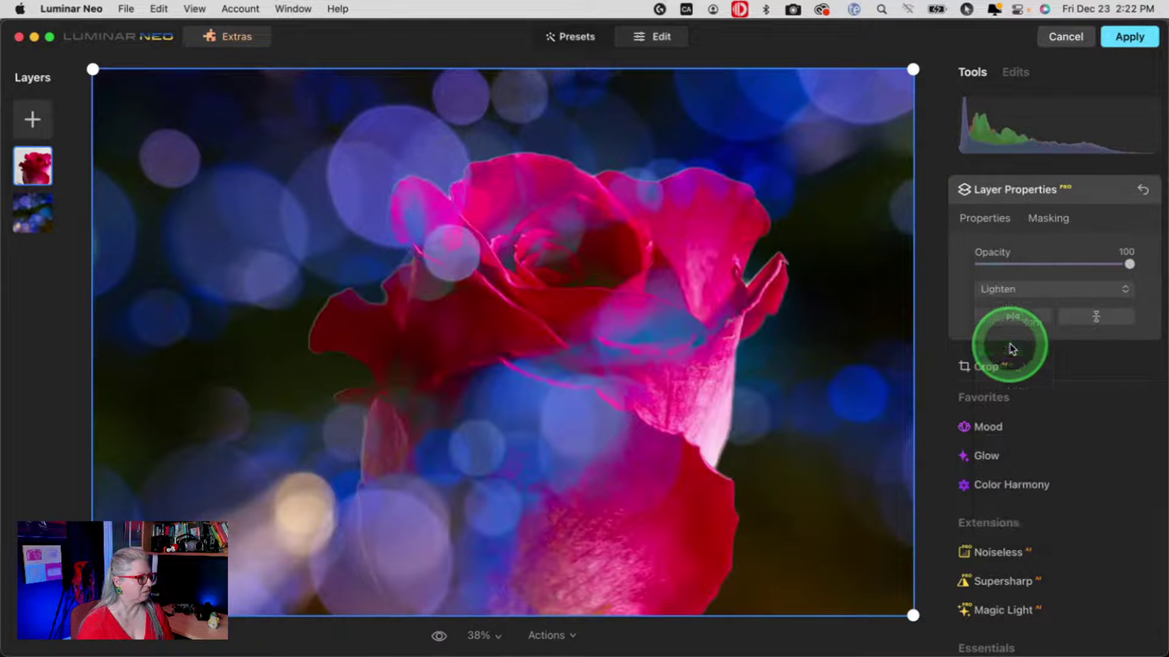
# Try the Screen blend mode on the rose layer, and set the blend mode back to Normal.
pyautogui.click(1004, 289)
pyautogui.click(1014, 306)
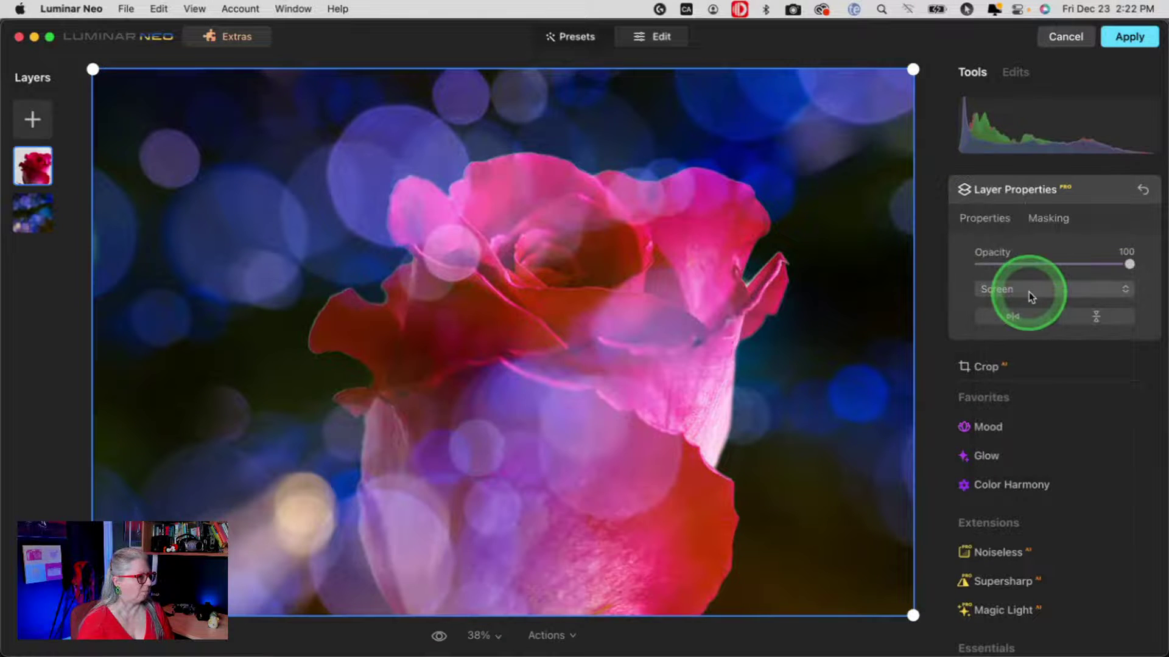
pyautogui.click(1016, 288)
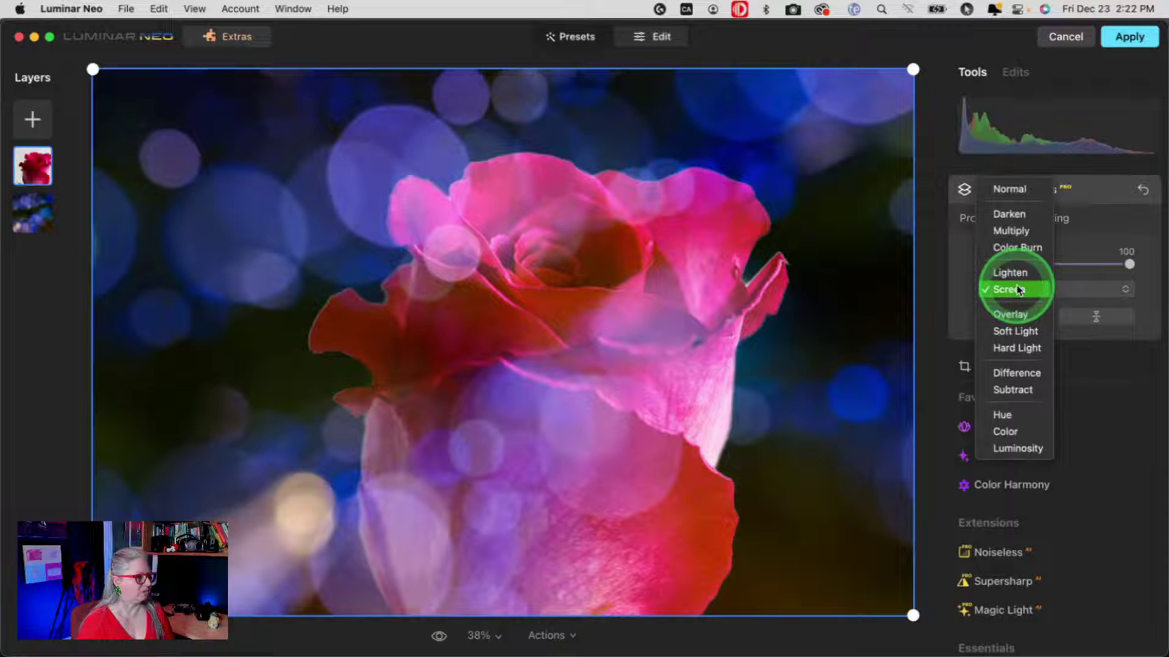
pyautogui.click(1009, 191)
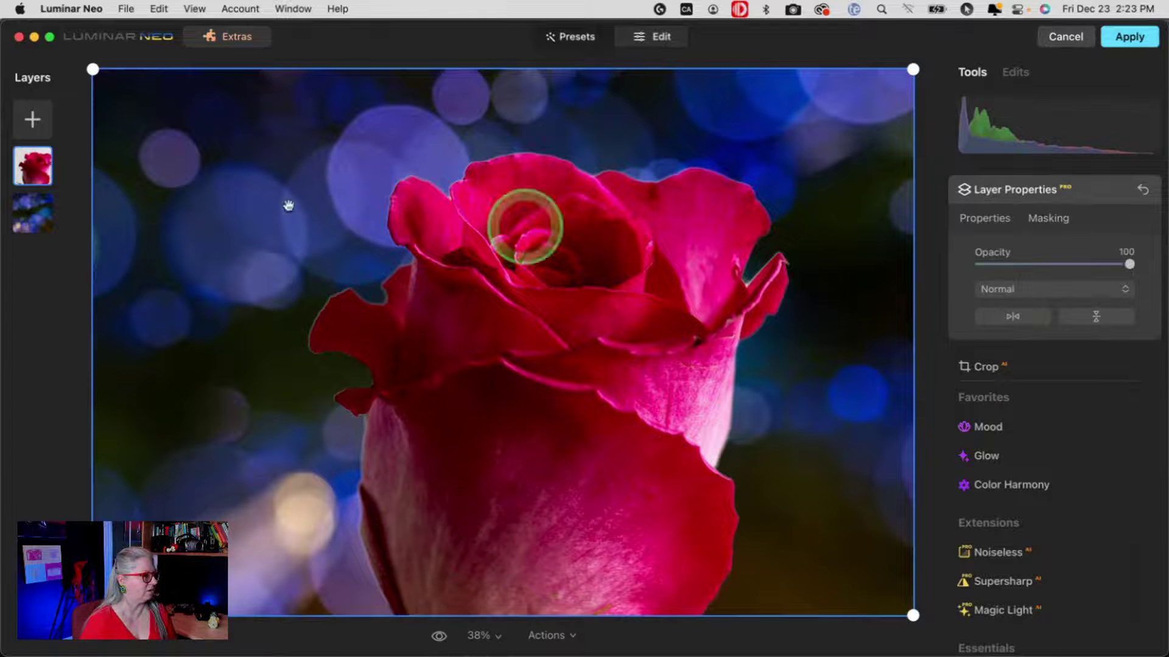
# Add the peeling wall texture with Arabic writing from My Images as a new layer at 100 opacity.
pyautogui.click(31, 211)
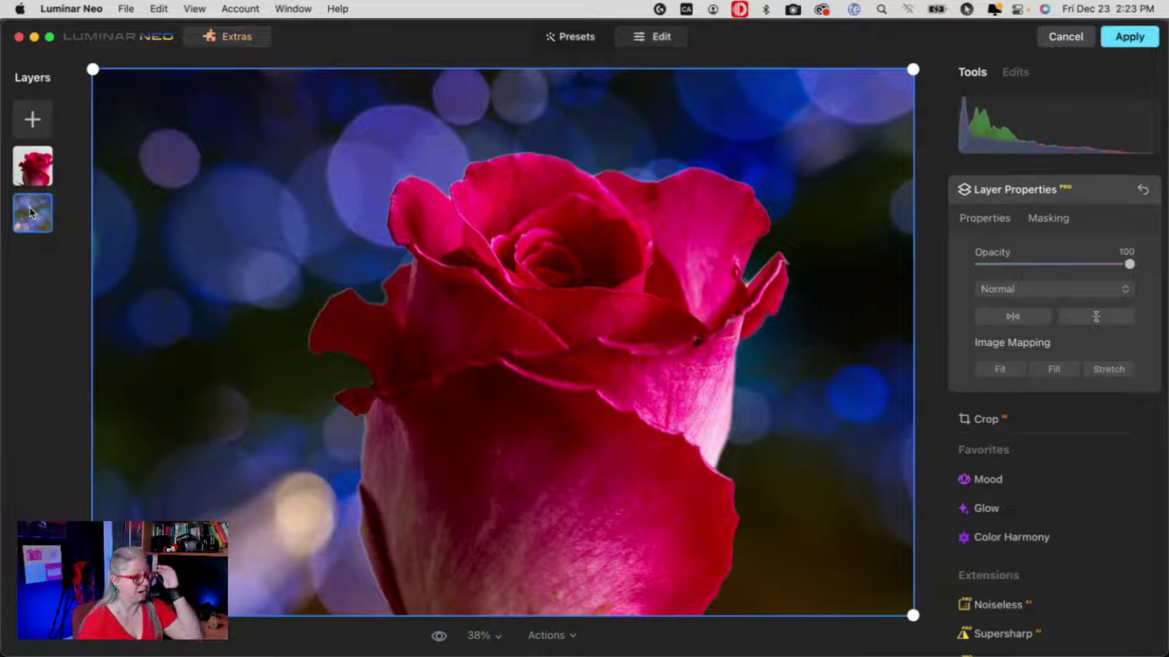
pyautogui.click(1092, 190)
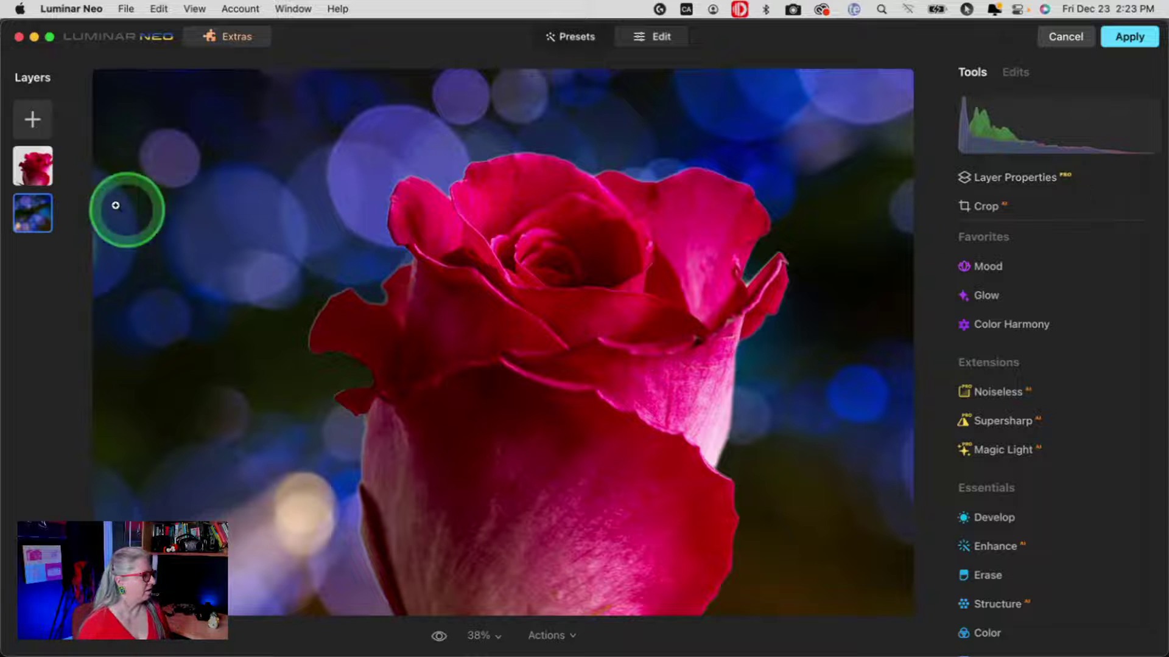
pyautogui.click(33, 119)
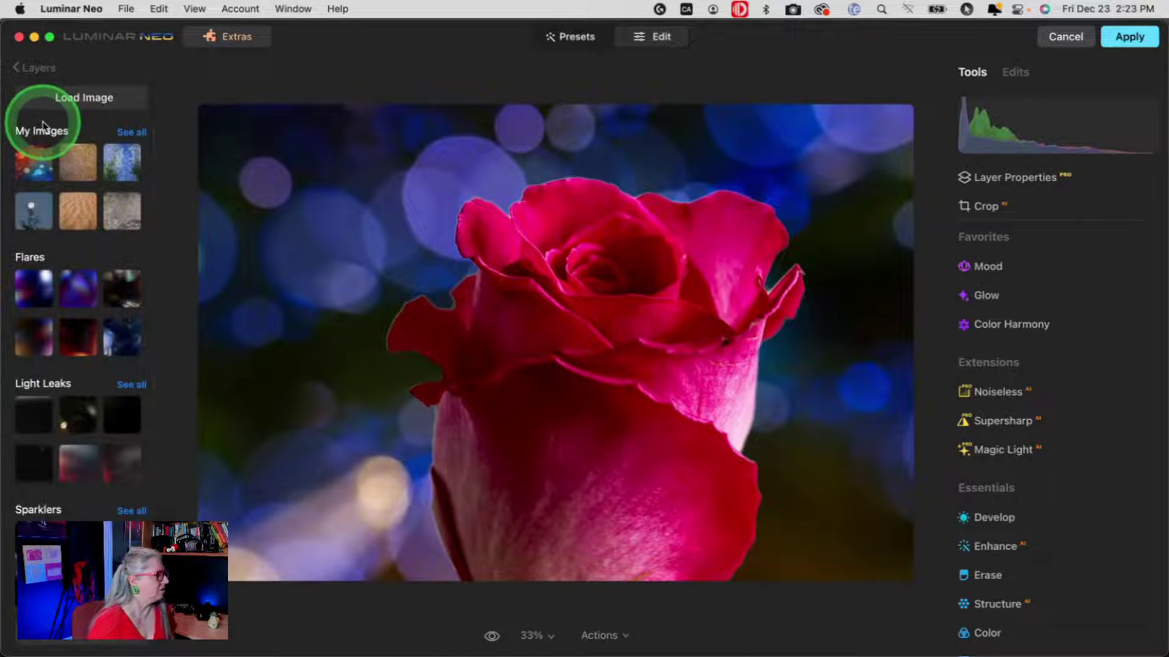
pyautogui.click(108, 131)
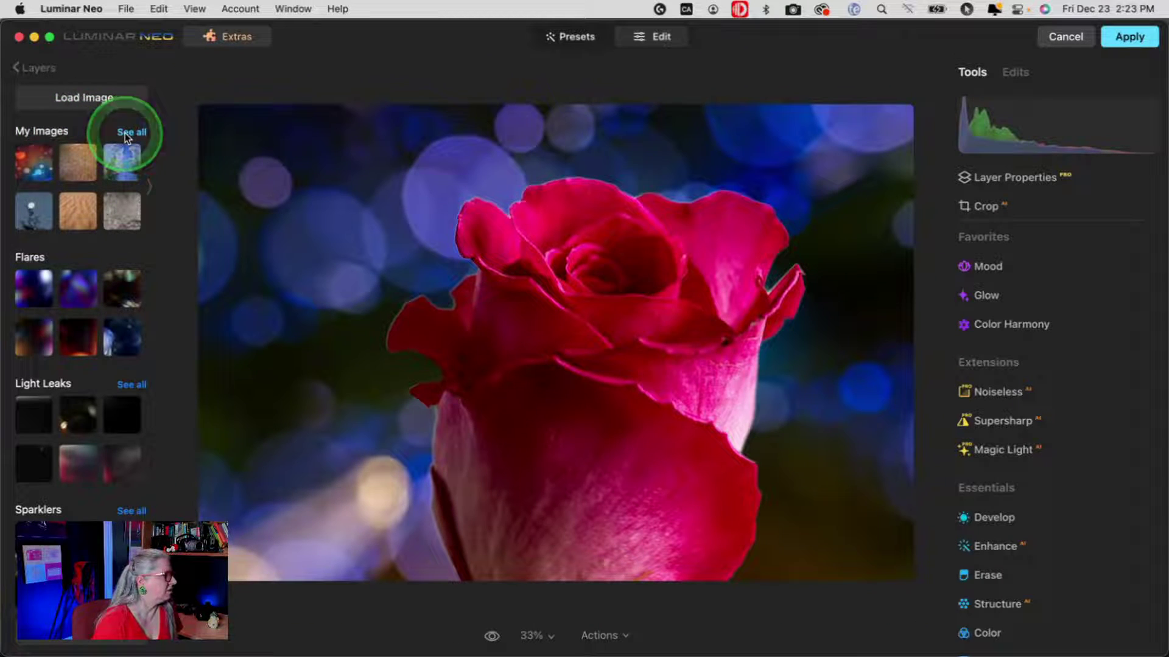
pyautogui.click(126, 134)
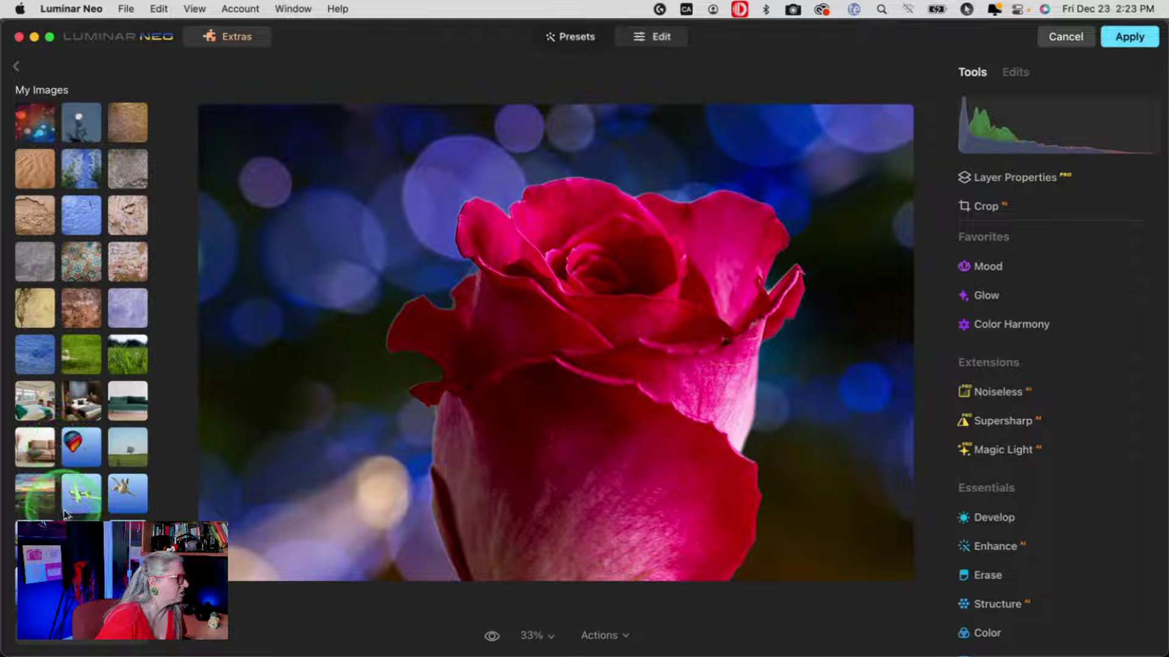
pyautogui.click(128, 262)
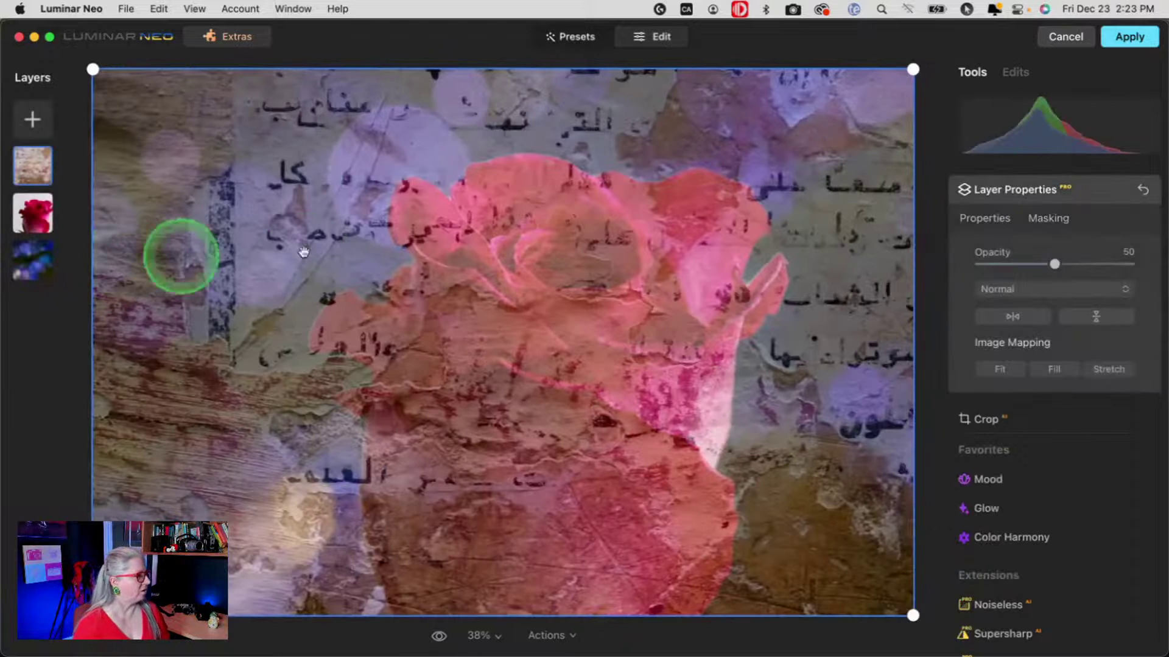
pyautogui.moveTo(1054, 266); pyautogui.dragTo(1156, 263)
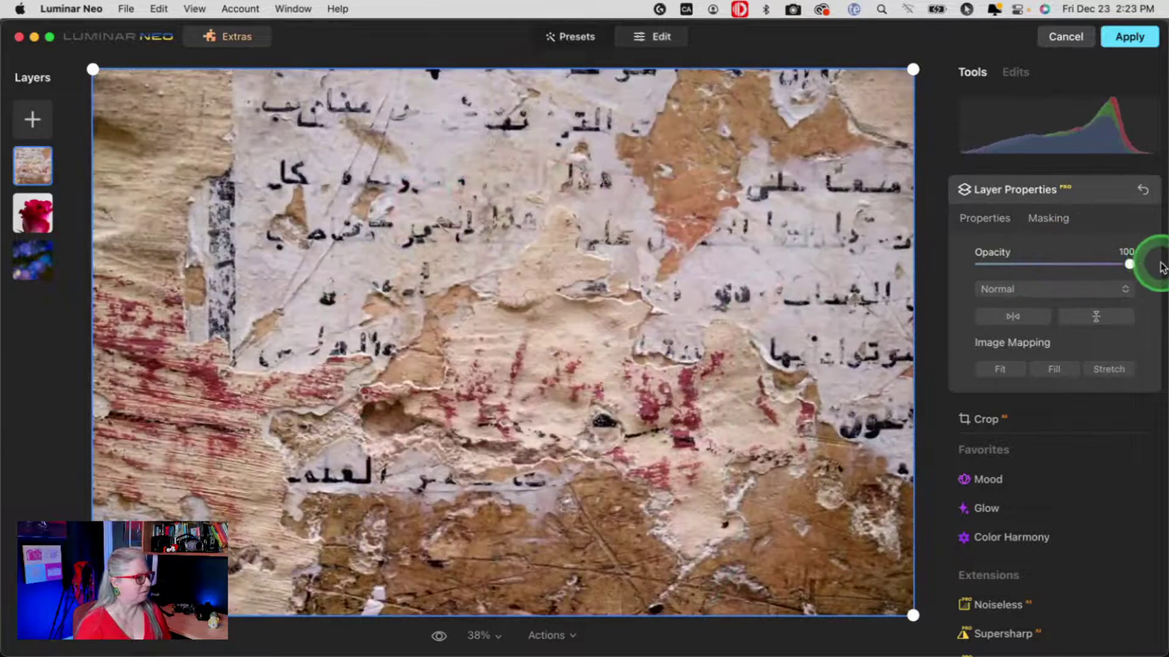
# Remove the peeling wall texture layer.
pyautogui.rightClick(34, 168)
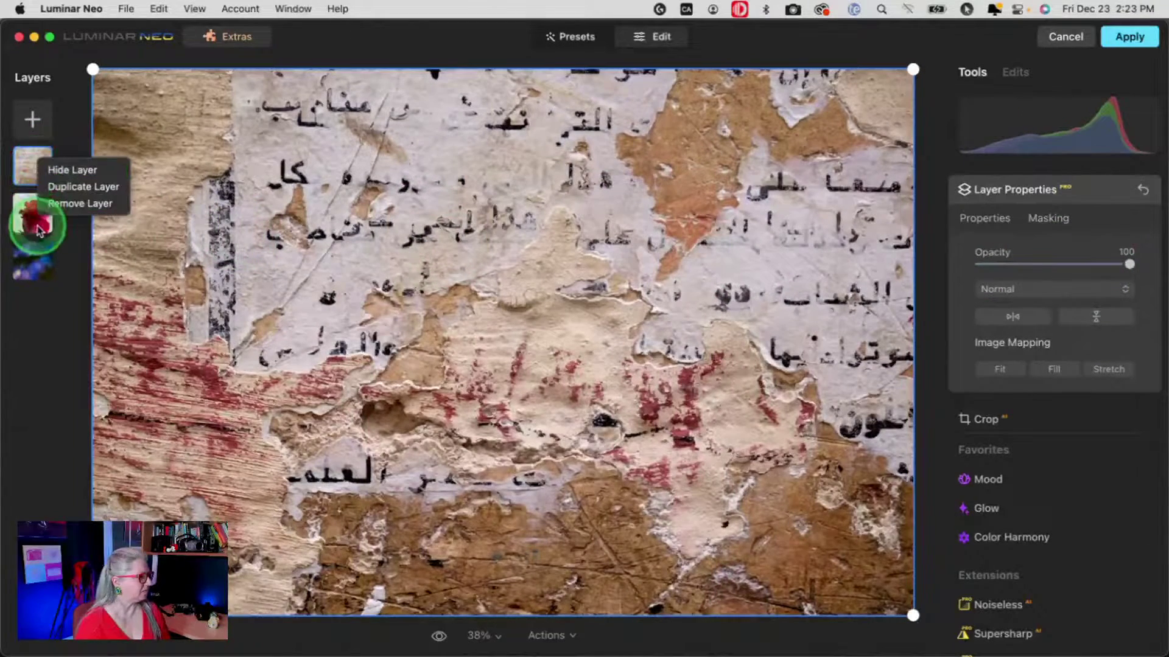
pyautogui.click(32, 160)
pyautogui.rightClick(38, 177)
pyautogui.click(32, 160)
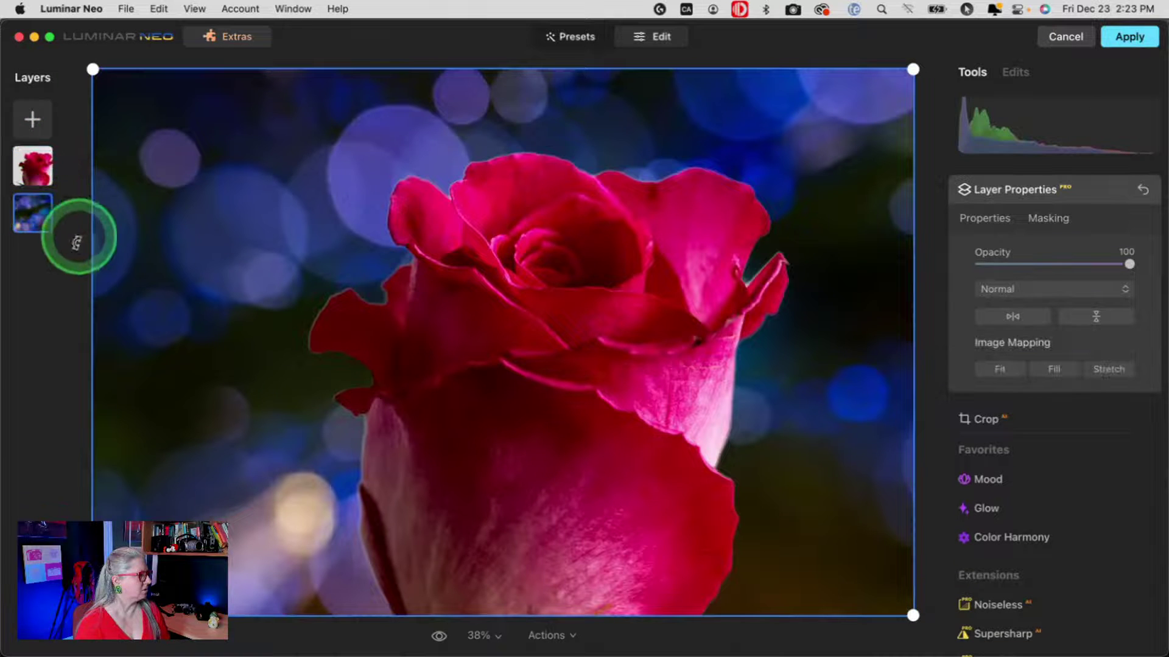
# Add the peeling wall texture with Arabic writing from My Images again and set its opacity to 100.
pyautogui.click(33, 119)
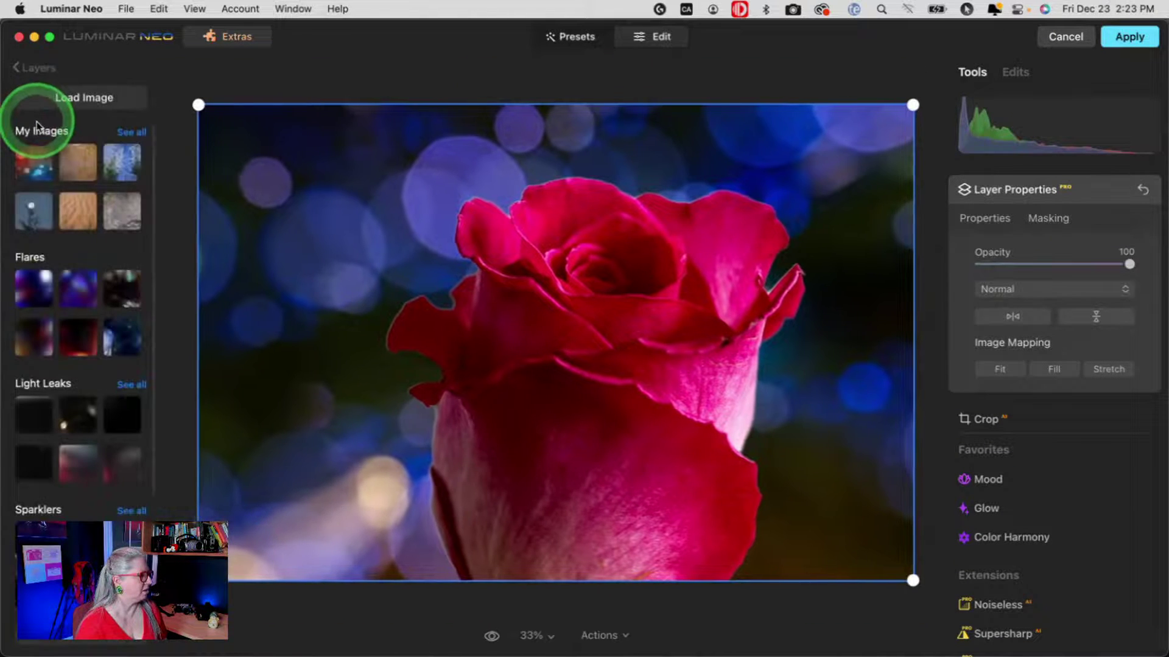
pyautogui.click(131, 132)
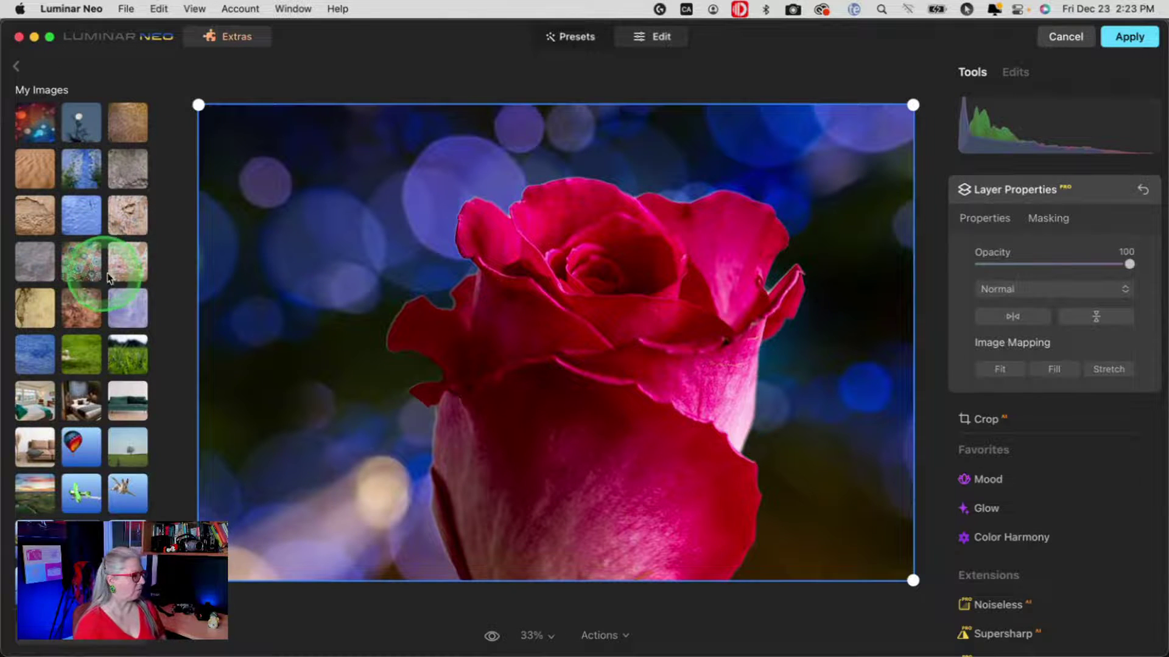
pyautogui.click(125, 258)
pyautogui.moveTo(1129, 264)
pyautogui.mouseDown()
pyautogui.moveTo(1056, 266)
pyautogui.moveTo(1140, 263)
pyautogui.mouseUp()
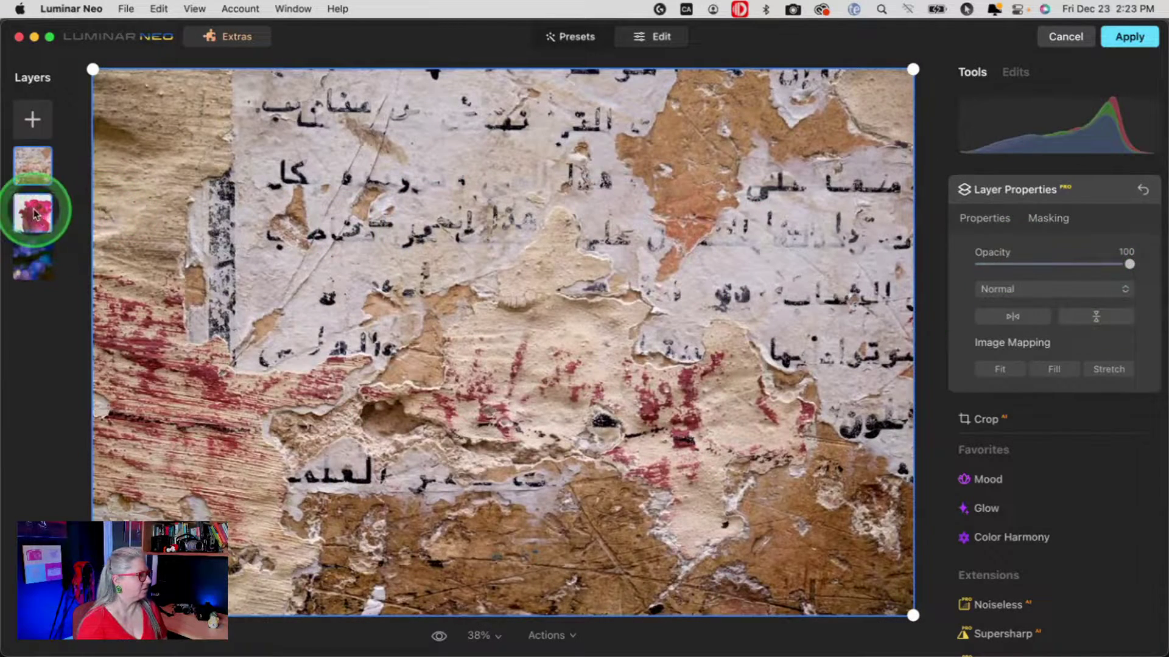
# Move the rose layer above the wall texture layer, and remove the bokeh layer.
pyautogui.moveTo(34, 213); pyautogui.dragTo(33, 151)
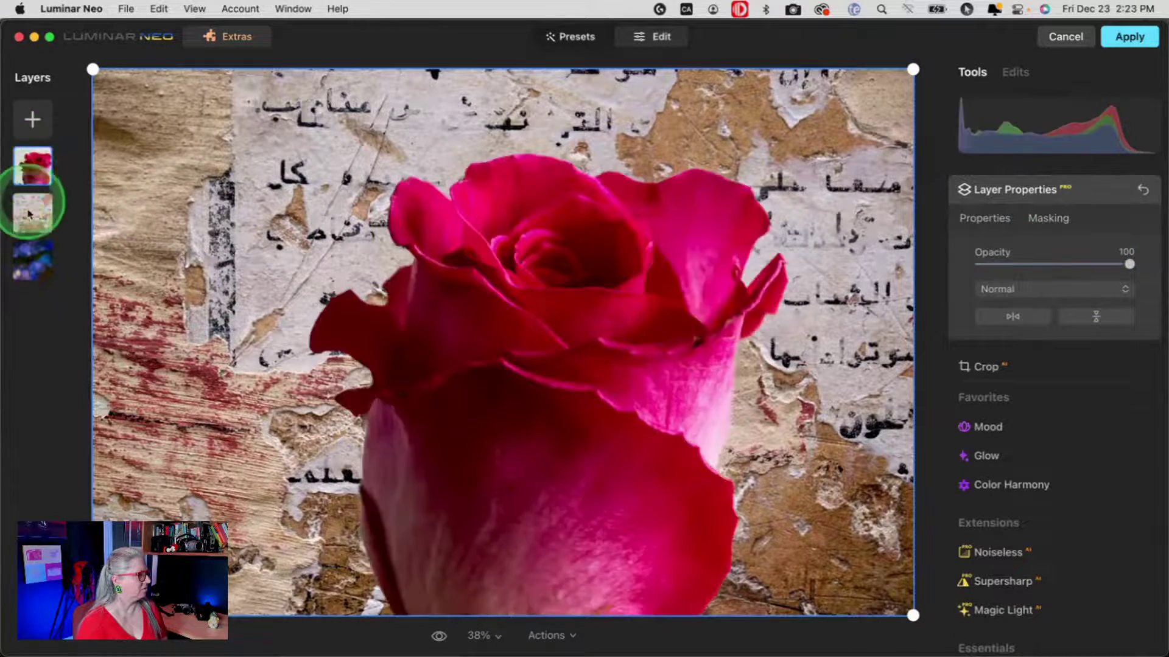
pyautogui.rightClick(34, 265)
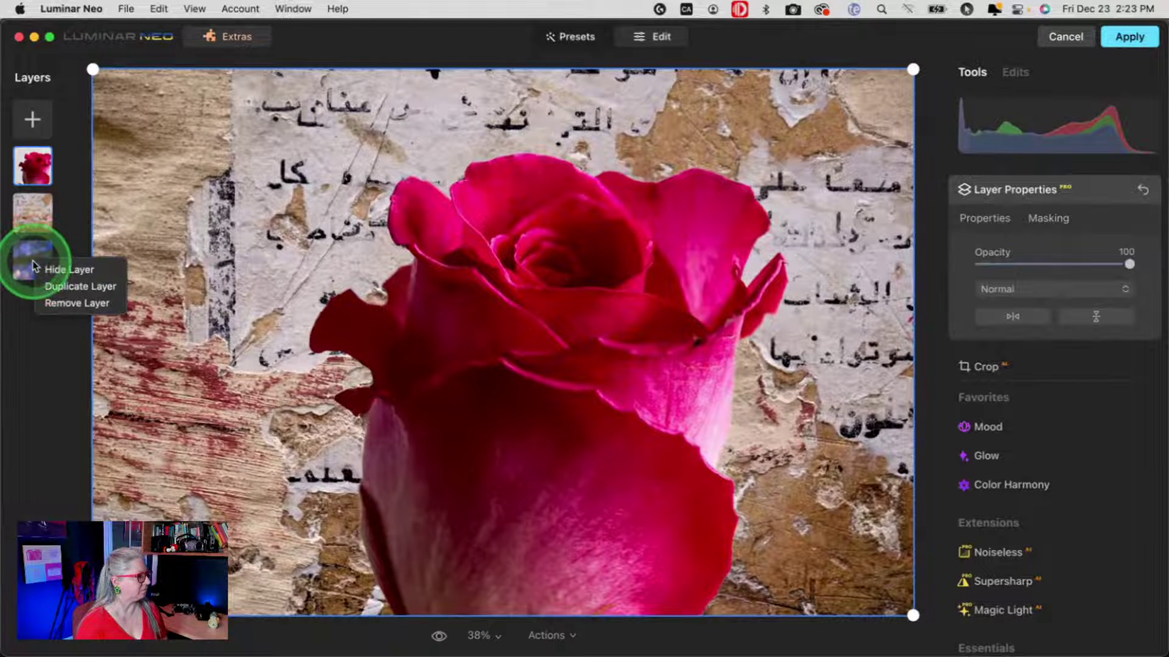
pyautogui.click(49, 303)
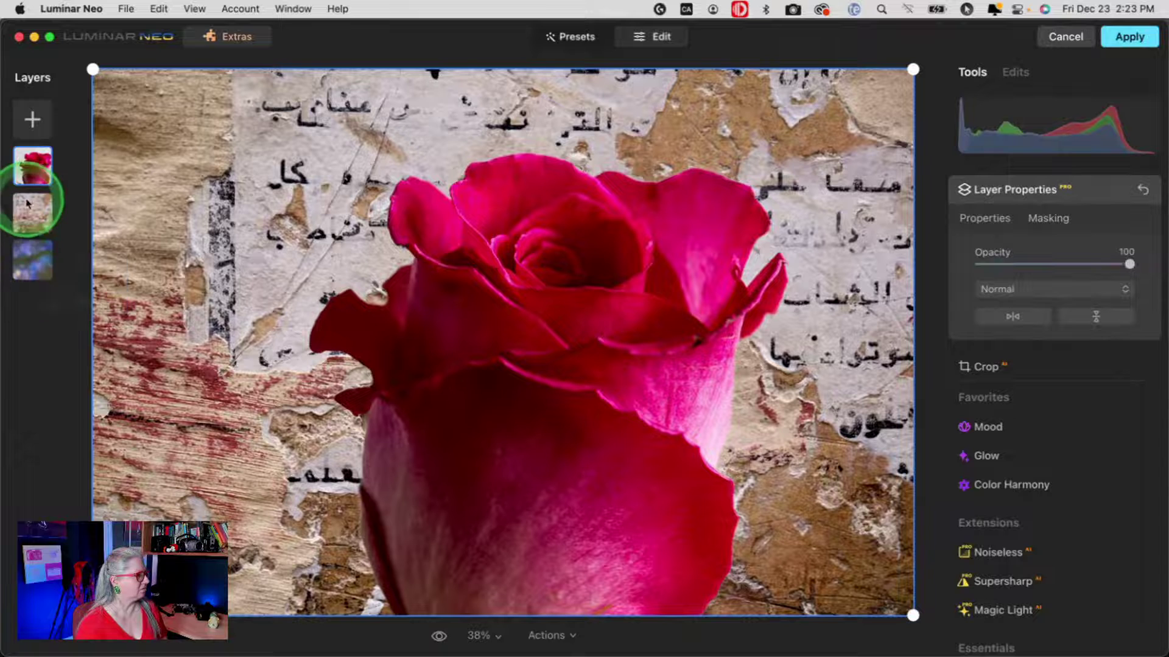
pyautogui.click(32, 210)
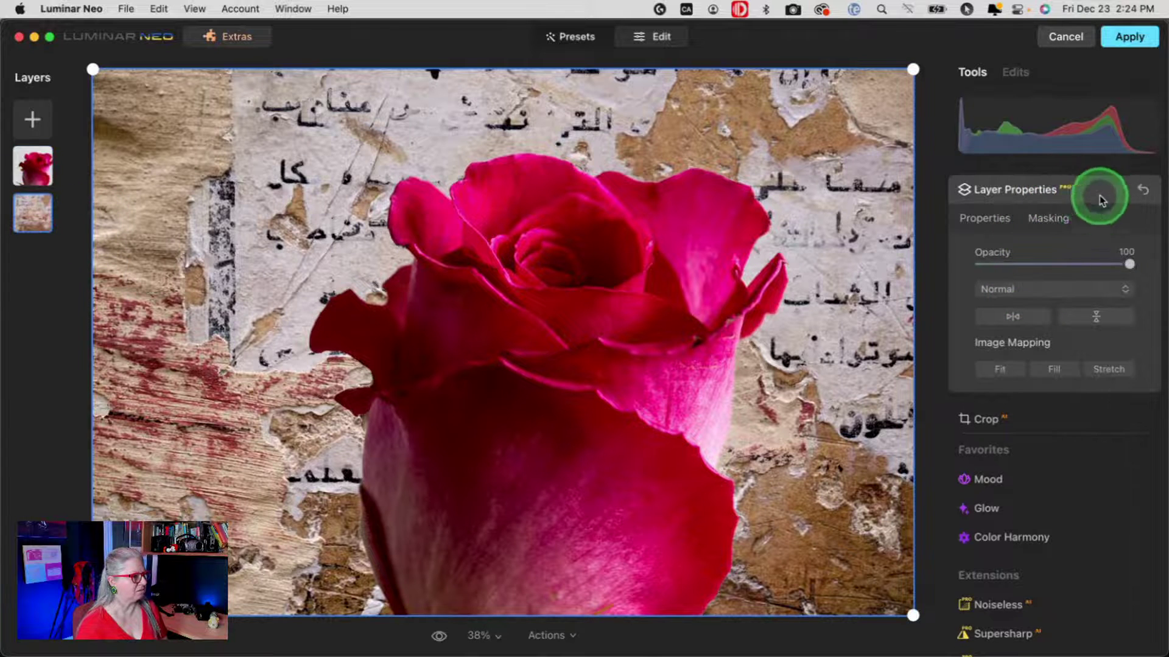
pyautogui.click(1064, 194)
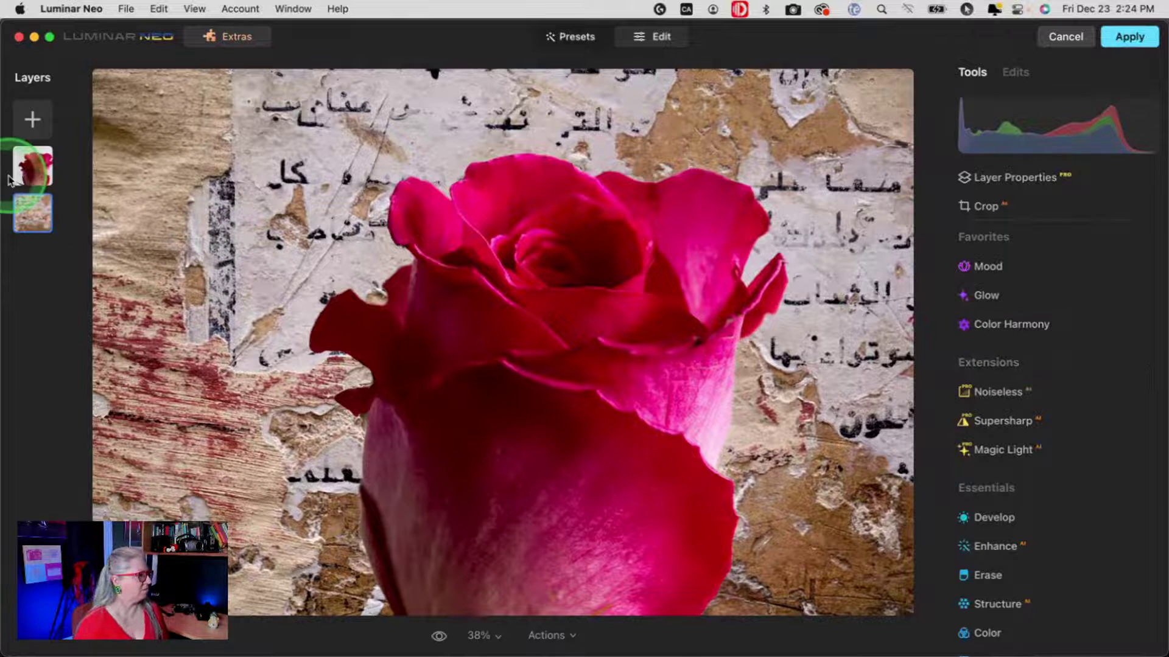
# Scale the rose layer down to about two thirds of its size and move it horizontally toward the canvas centre along the lower edge.
pyautogui.click(32, 166)
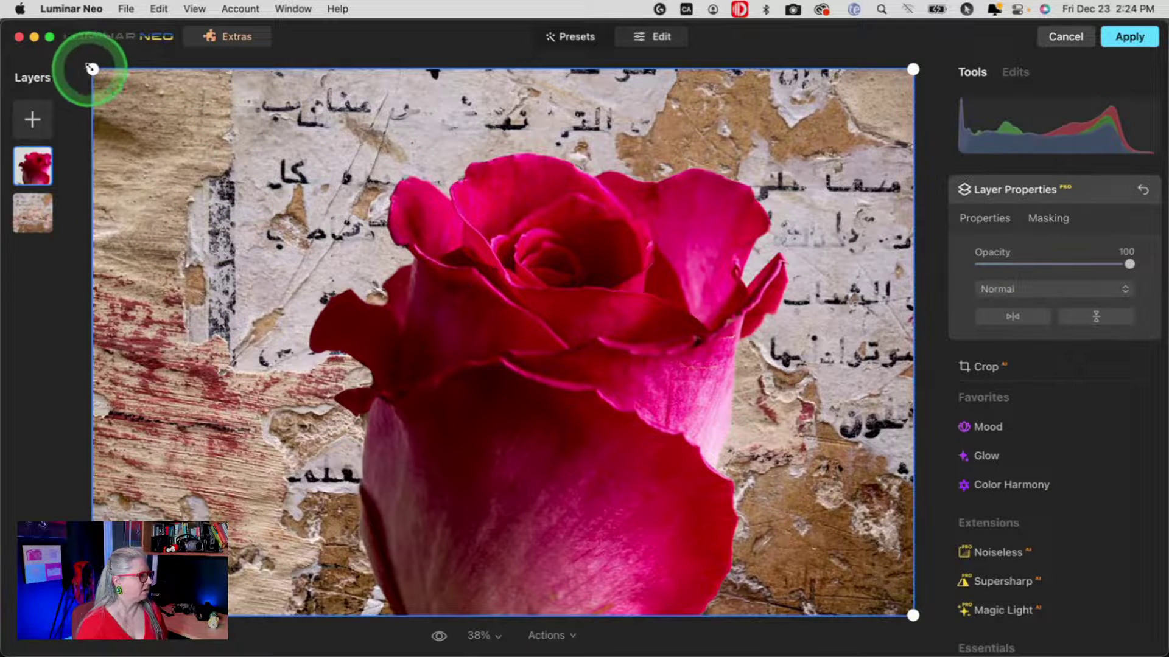
pyautogui.moveTo(92, 69); pyautogui.dragTo(378, 318)
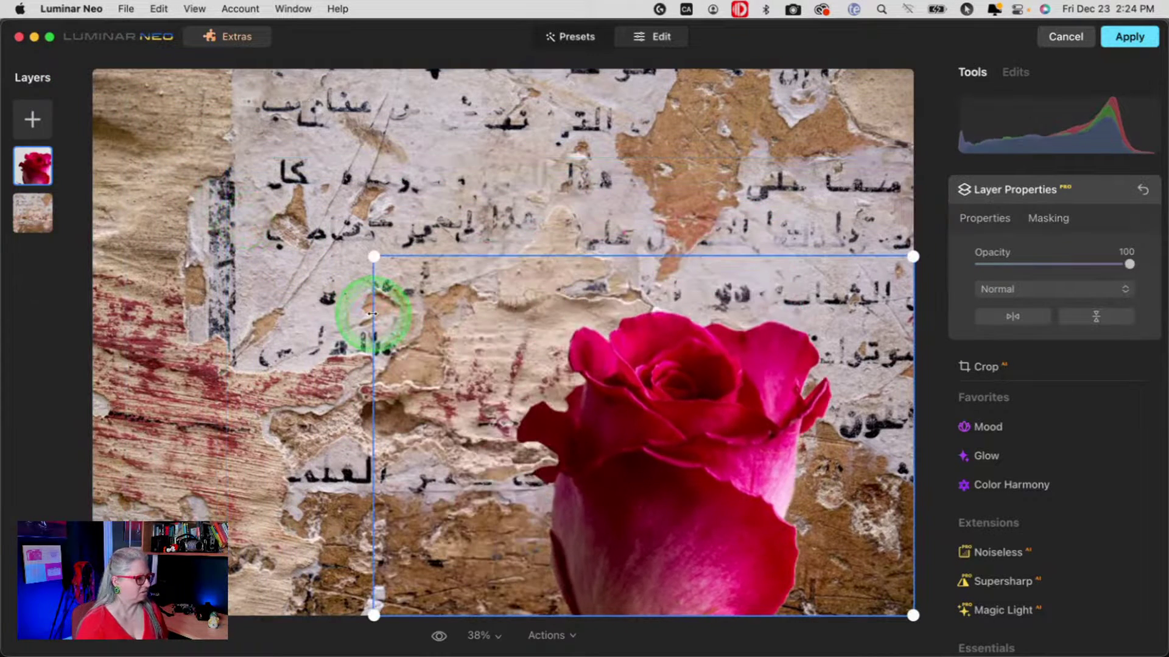
pyautogui.moveTo(613, 425); pyautogui.dragTo(428, 428)
pyautogui.click(772, 295)
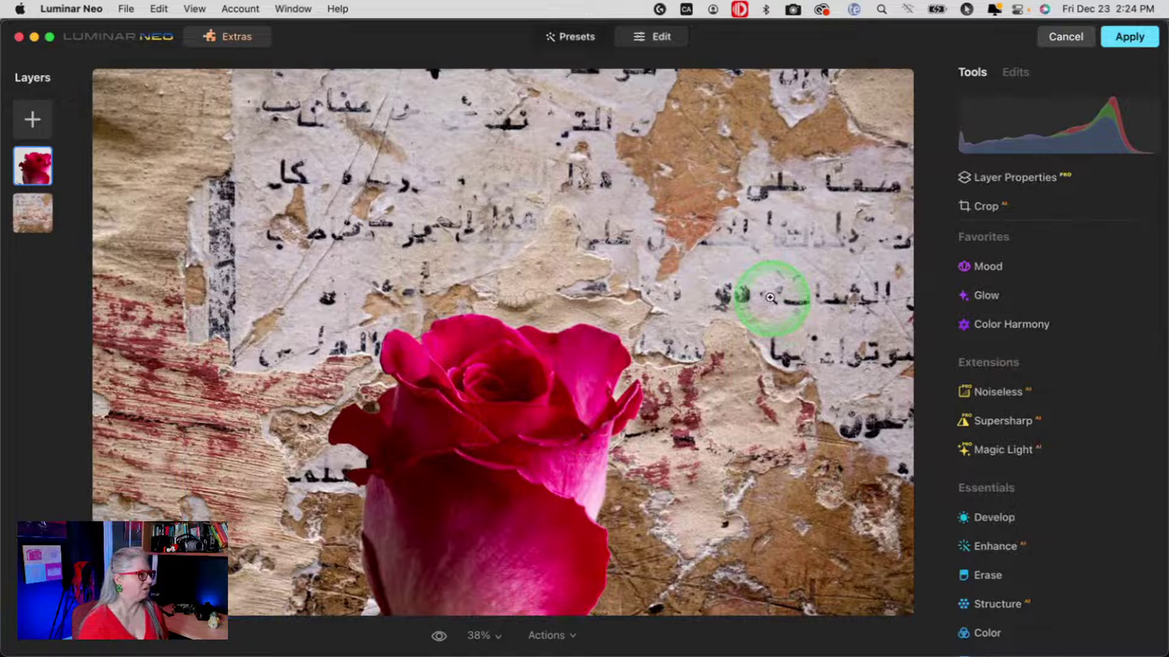
pyautogui.click(436, 199)
pyautogui.click(466, 230)
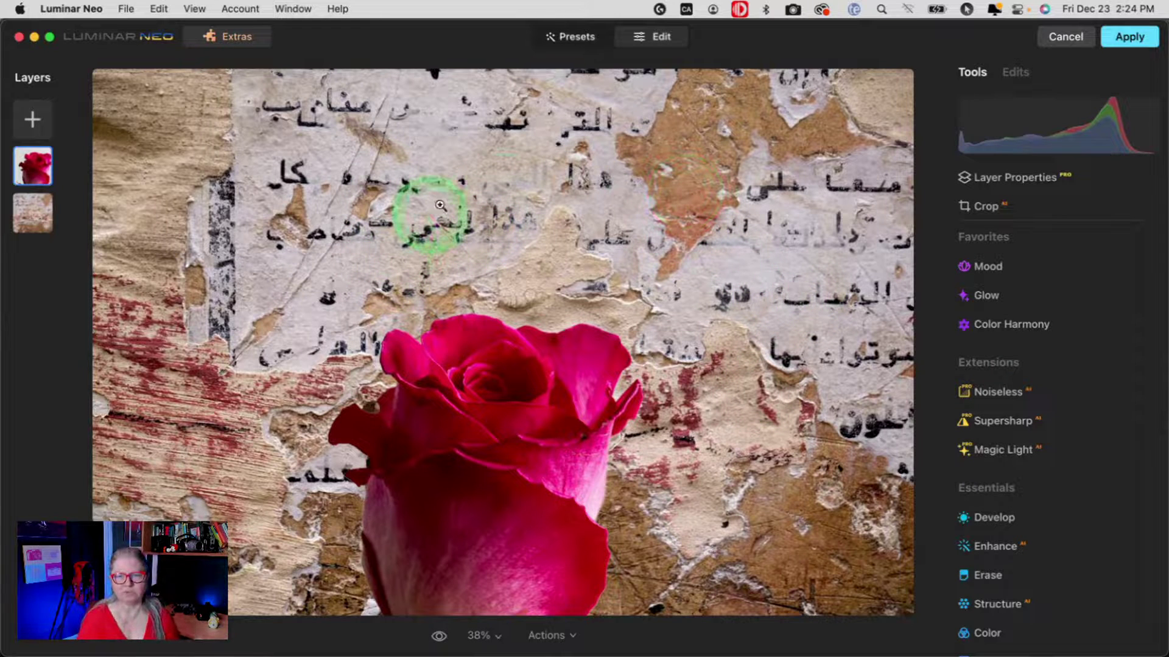
pyautogui.click(734, 224)
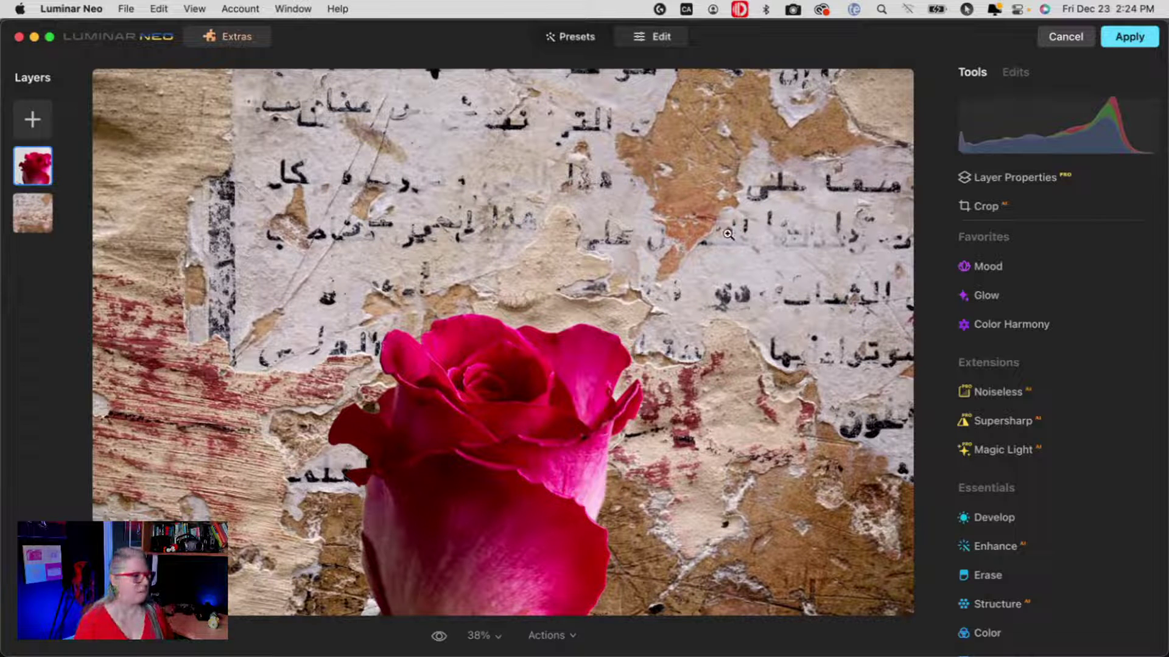
# Add the Moroccan floral tile texture from My Images as a new layer and set its opacity to 100.
pyautogui.moveTo(532, 199)
pyautogui.mouseDown()
pyautogui.moveTo(73, 130)
pyautogui.moveTo(32, 113)
pyautogui.mouseUp()
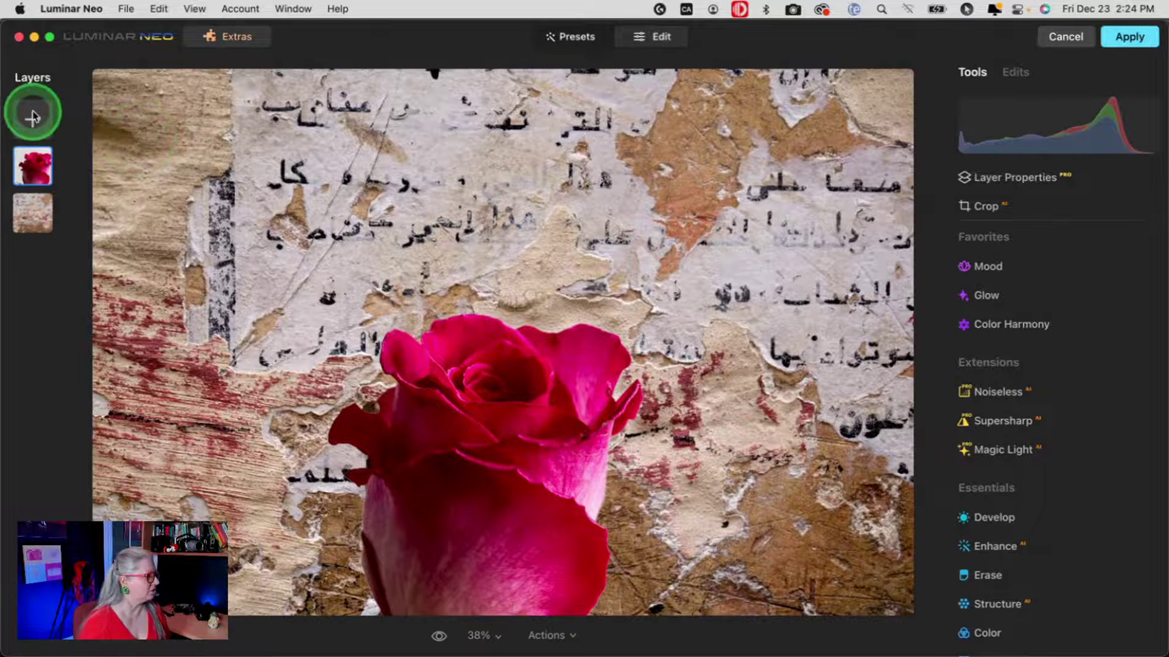
pyautogui.click(32, 116)
pyautogui.click(125, 129)
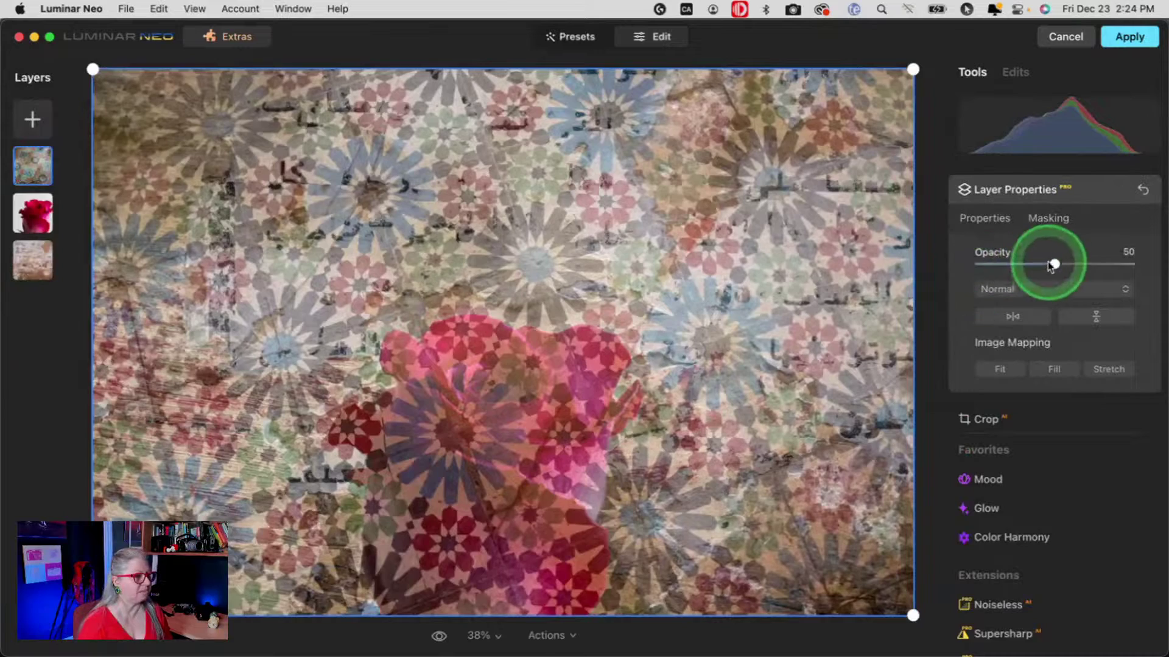
pyautogui.moveTo(1051, 263); pyautogui.dragTo(1142, 266)
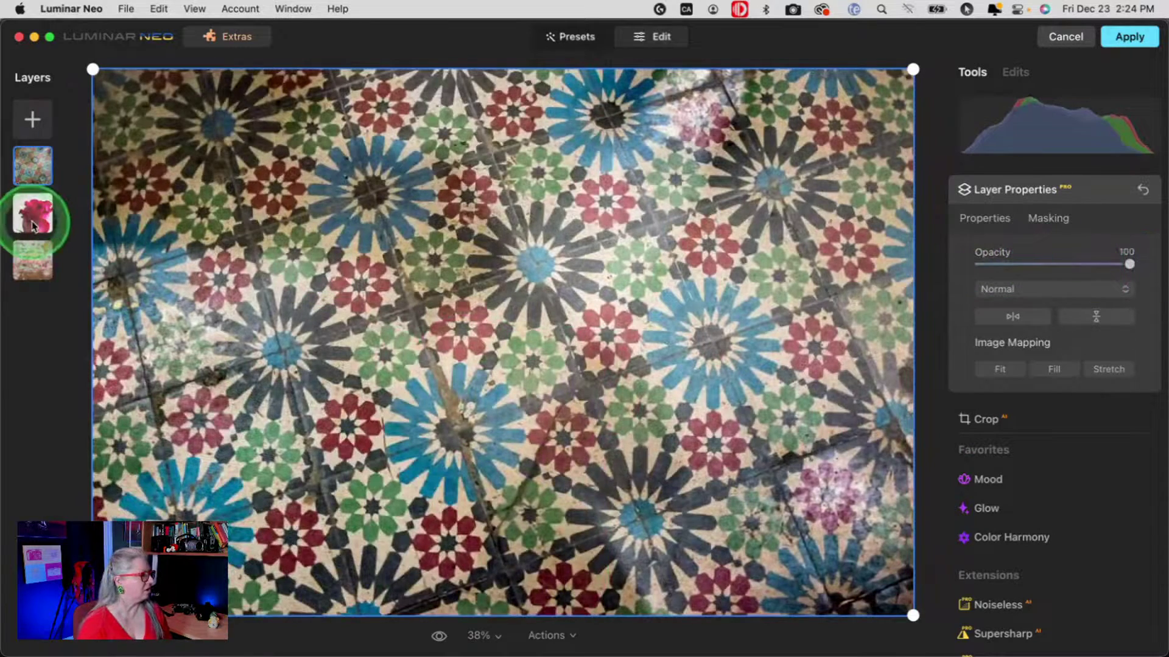
# Move the tile layer below the rose and wall texture layers, and set its blend mode to Overlay.
pyautogui.moveTo(27, 177); pyautogui.dragTo(30, 219)
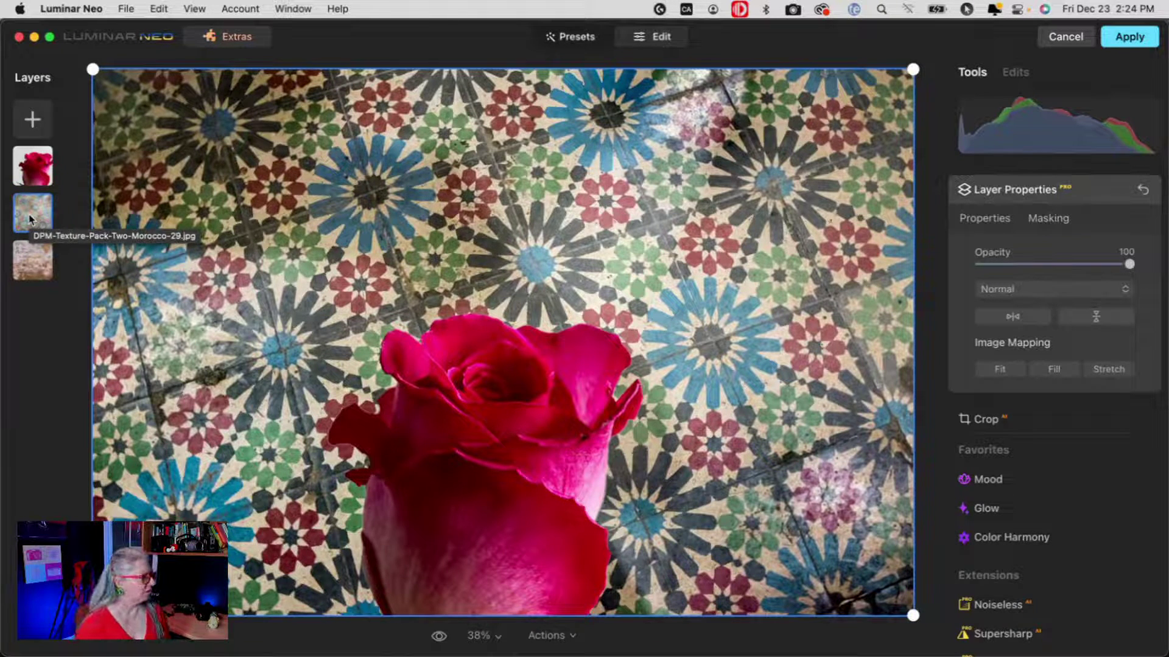
pyautogui.moveTo(31, 261); pyautogui.dragTo(32, 213)
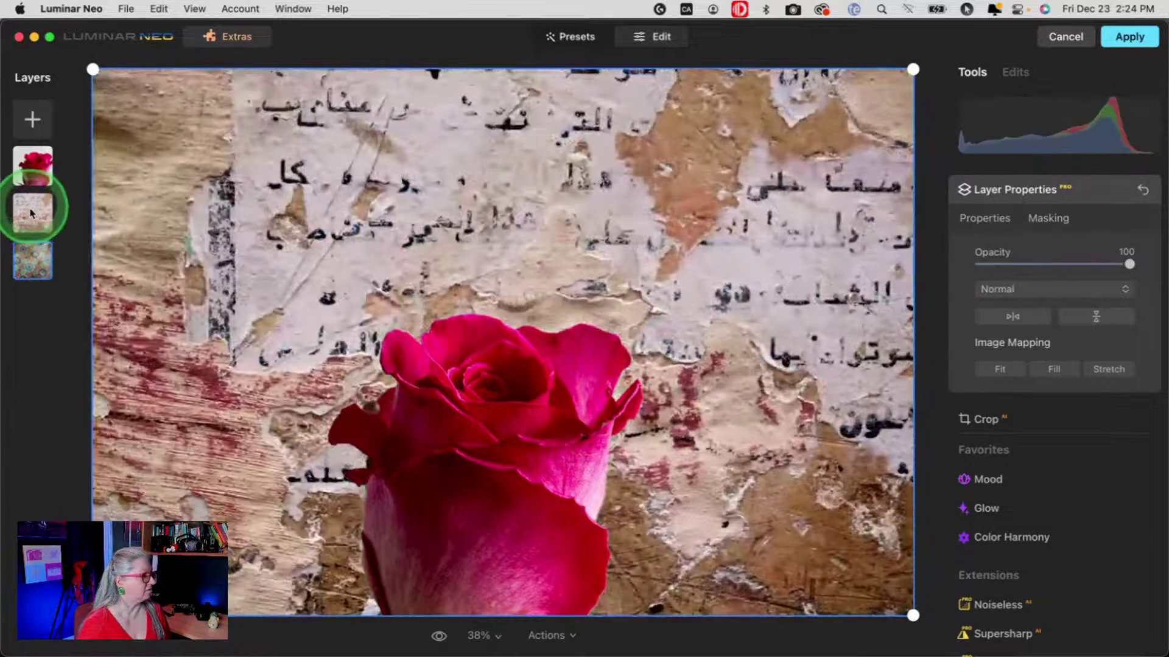
pyautogui.moveTo(1006, 288); pyautogui.dragTo(1012, 415)
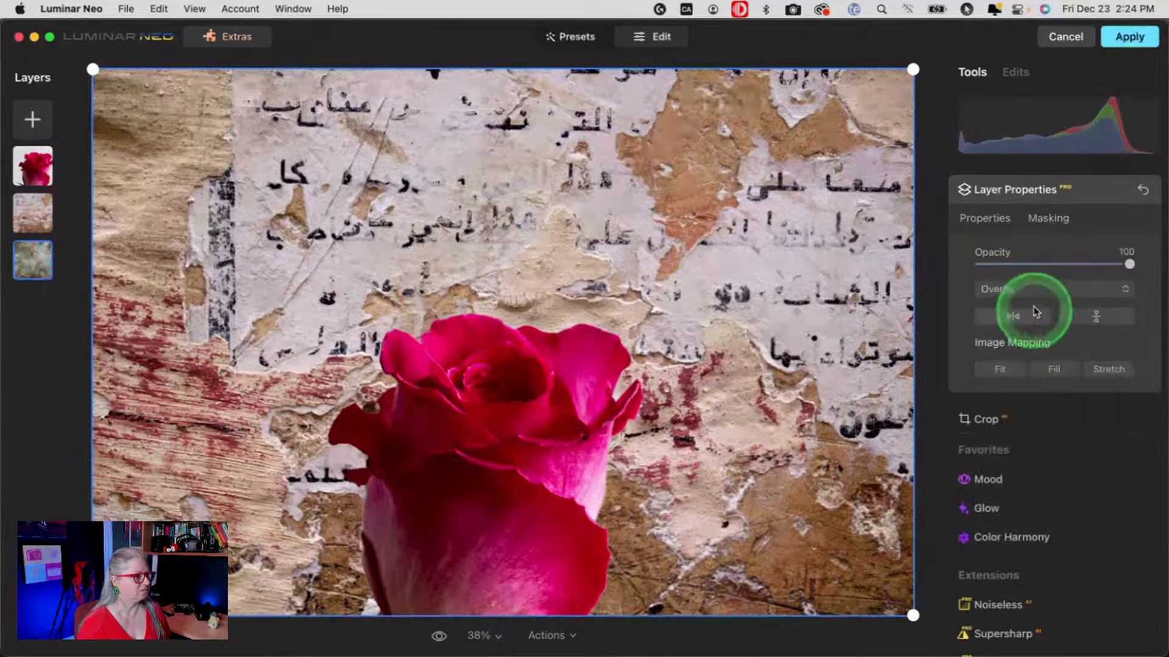
pyautogui.moveTo(1138, 263); pyautogui.dragTo(1131, 264)
# Set the wall texture layer's blend mode to Overlay and its opacity to 87.
pyautogui.click(33, 213)
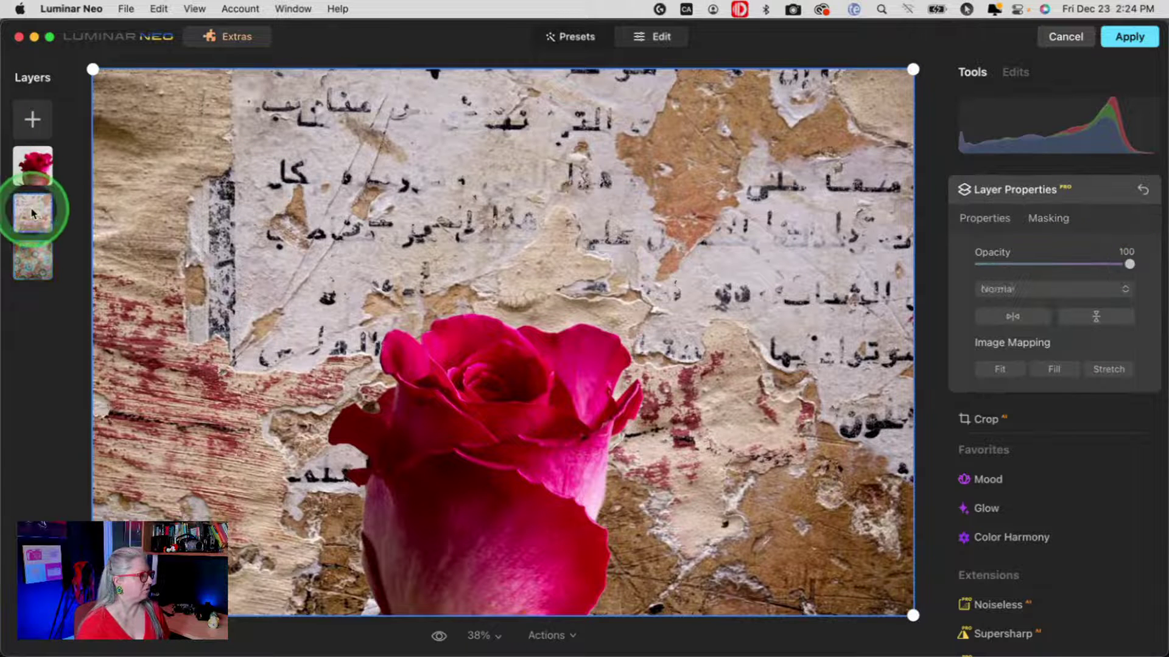
pyautogui.moveTo(1012, 288); pyautogui.dragTo(1008, 415)
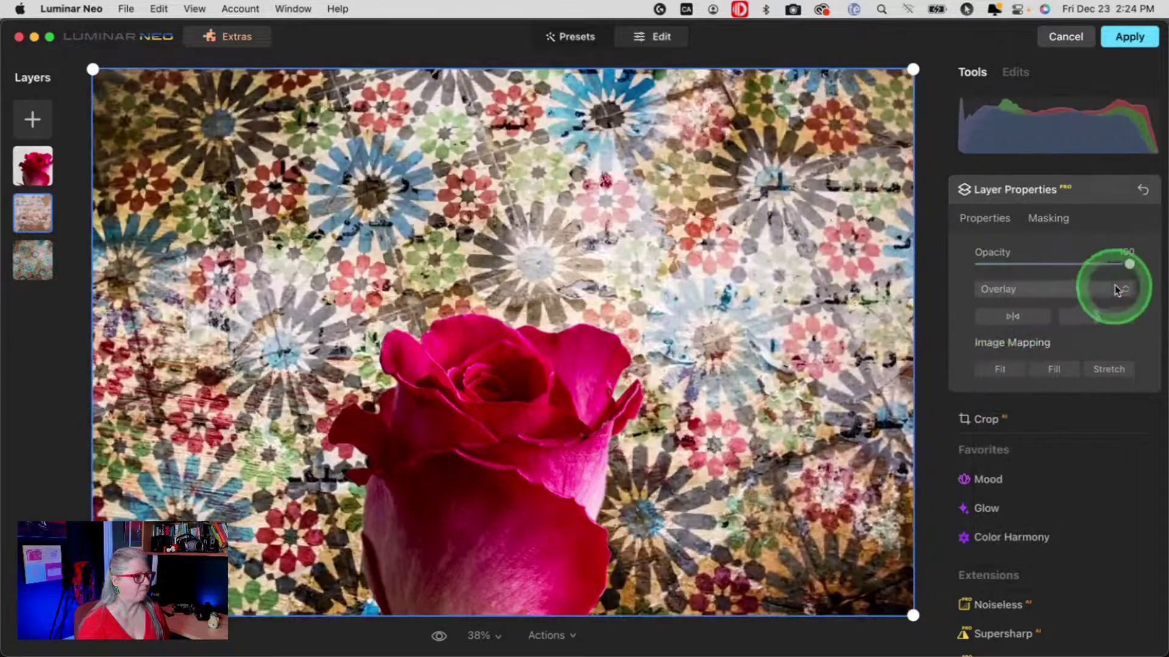
pyautogui.moveTo(1129, 264)
pyautogui.mouseDown()
pyautogui.moveTo(1054, 261)
pyautogui.moveTo(1111, 263)
pyautogui.mouseUp()
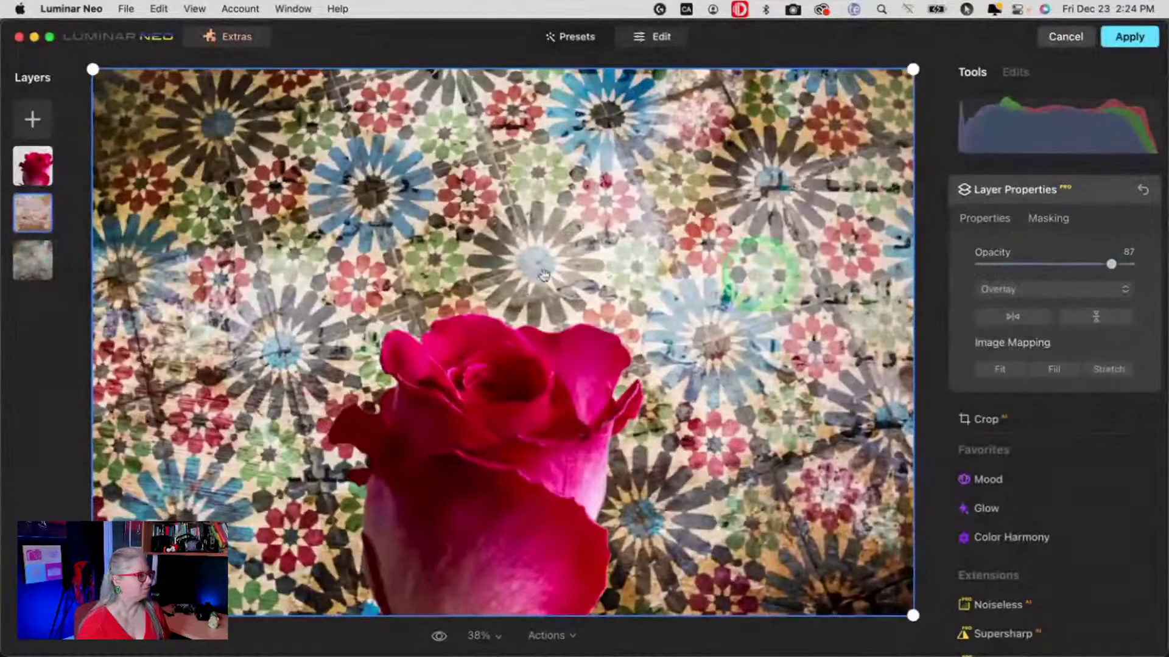
# Set the Moroccan tile layer's blend mode to Normal and lower its opacity to 43.
pyautogui.click(32, 261)
pyautogui.click(1003, 293)
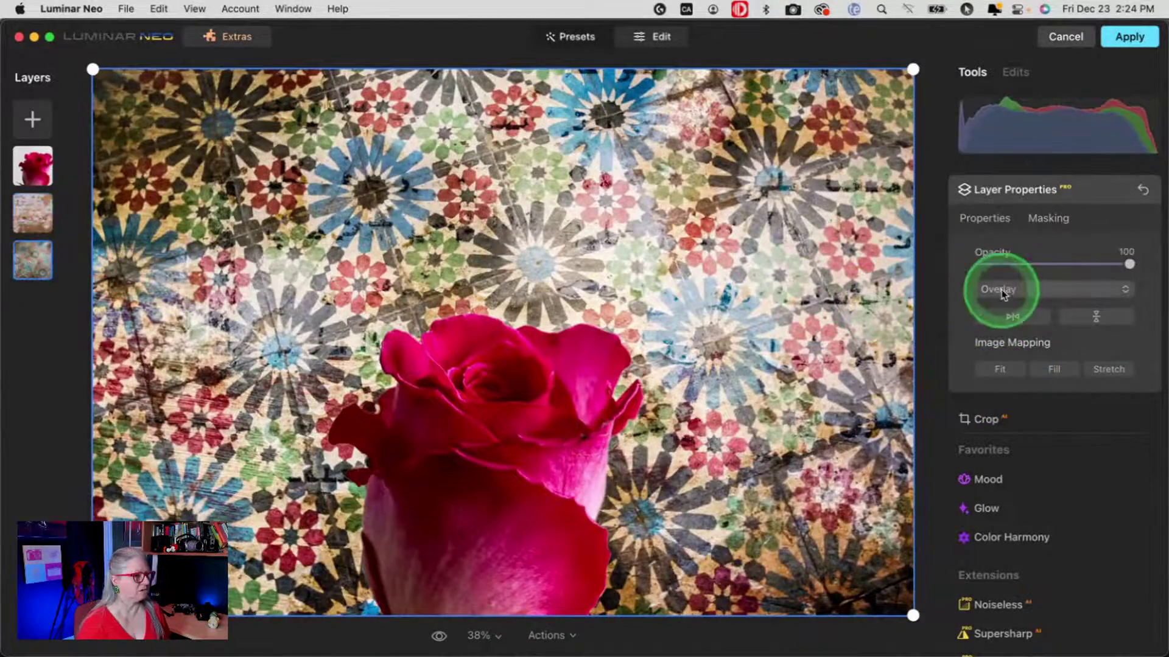
pyautogui.moveTo(1003, 293); pyautogui.dragTo(999, 162)
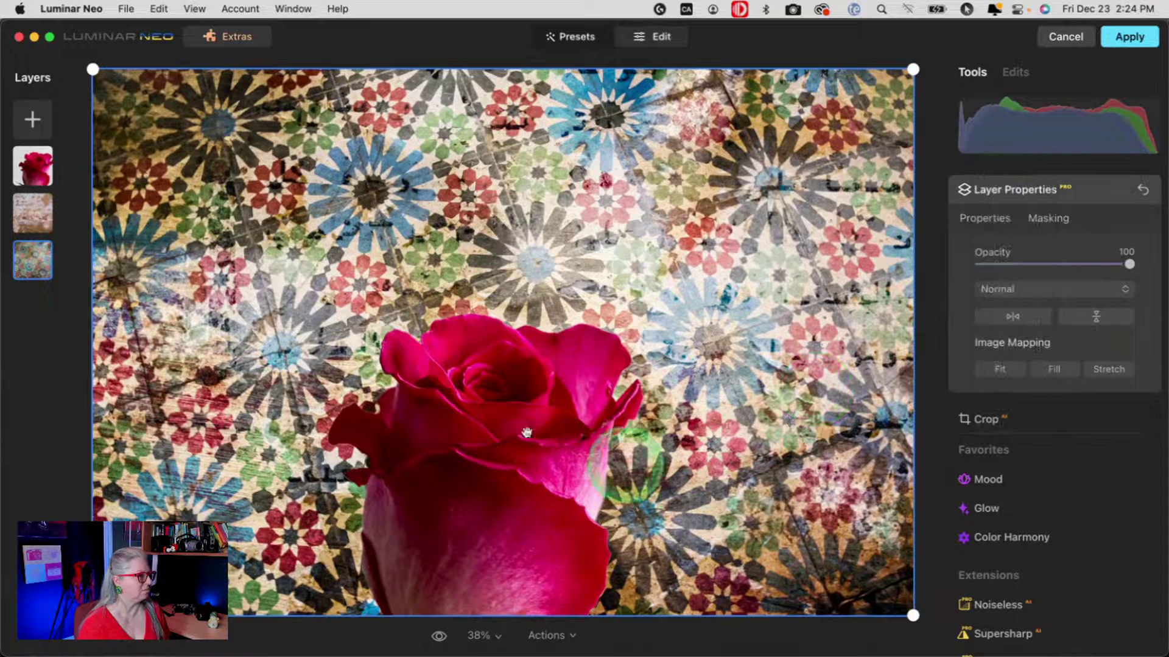
pyautogui.click(34, 213)
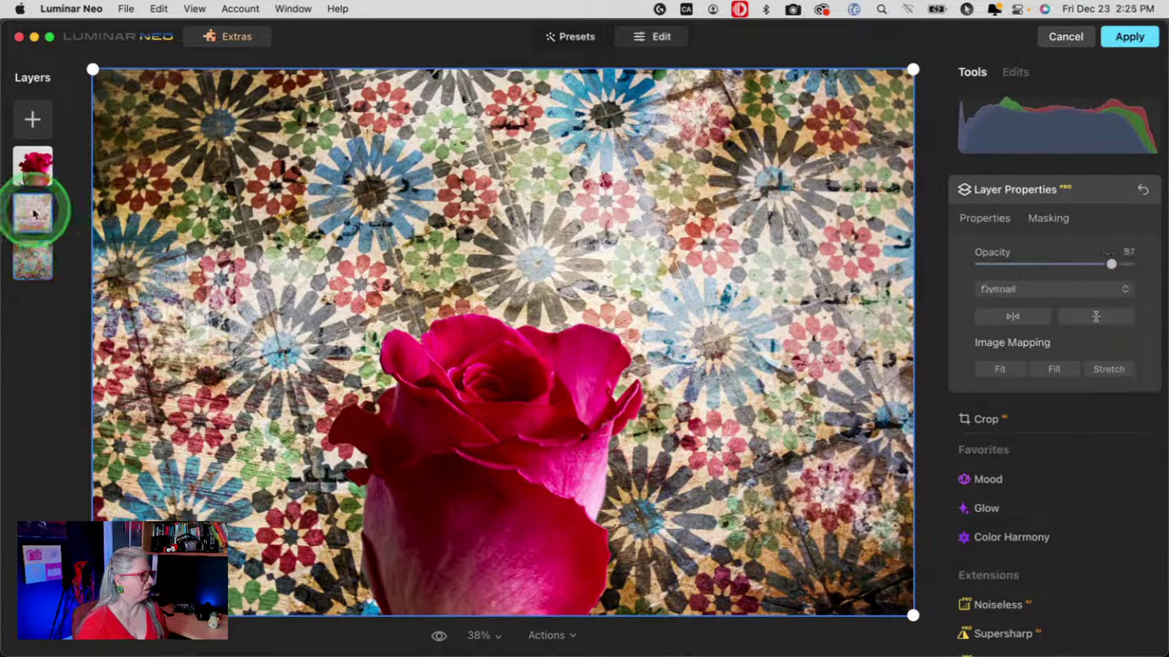
pyautogui.click(32, 260)
pyautogui.click(1128, 264)
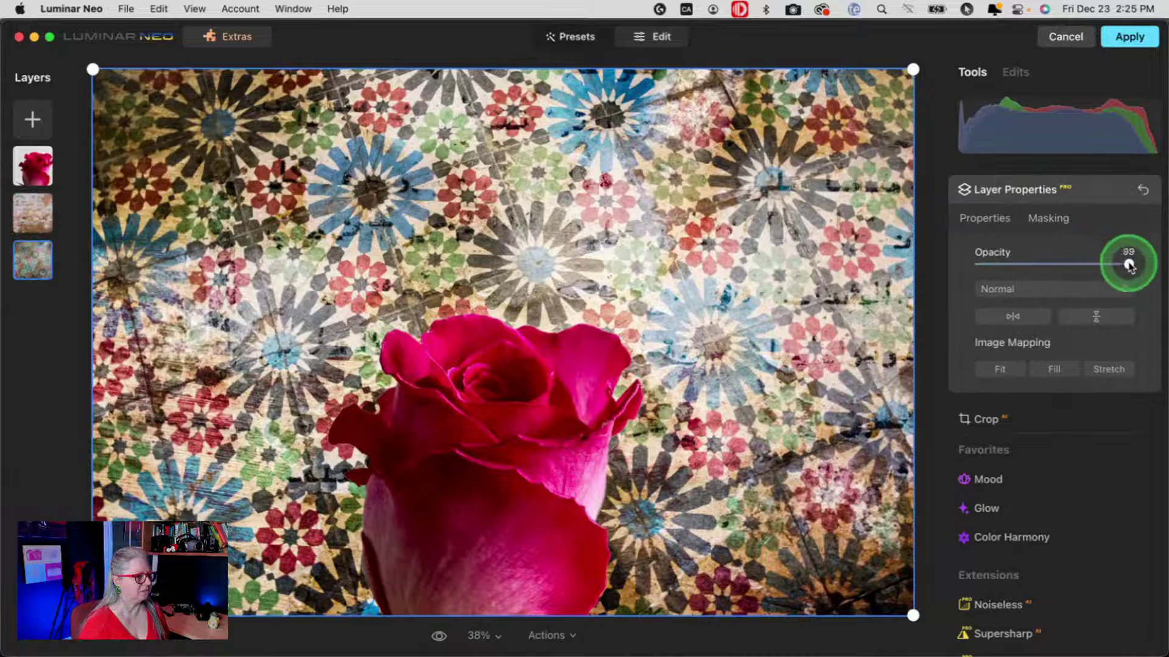
pyautogui.moveTo(1127, 263); pyautogui.dragTo(1043, 263)
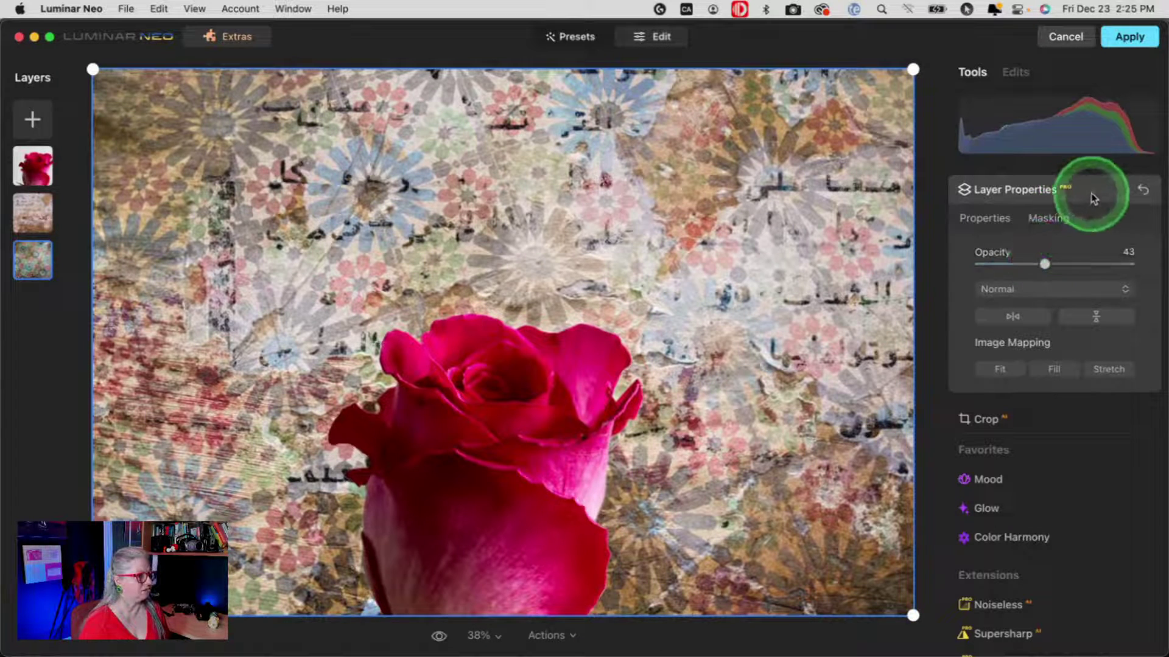
# Collapse the layer properties and compare the layered composite with the original rose photo.
pyautogui.click(1094, 192)
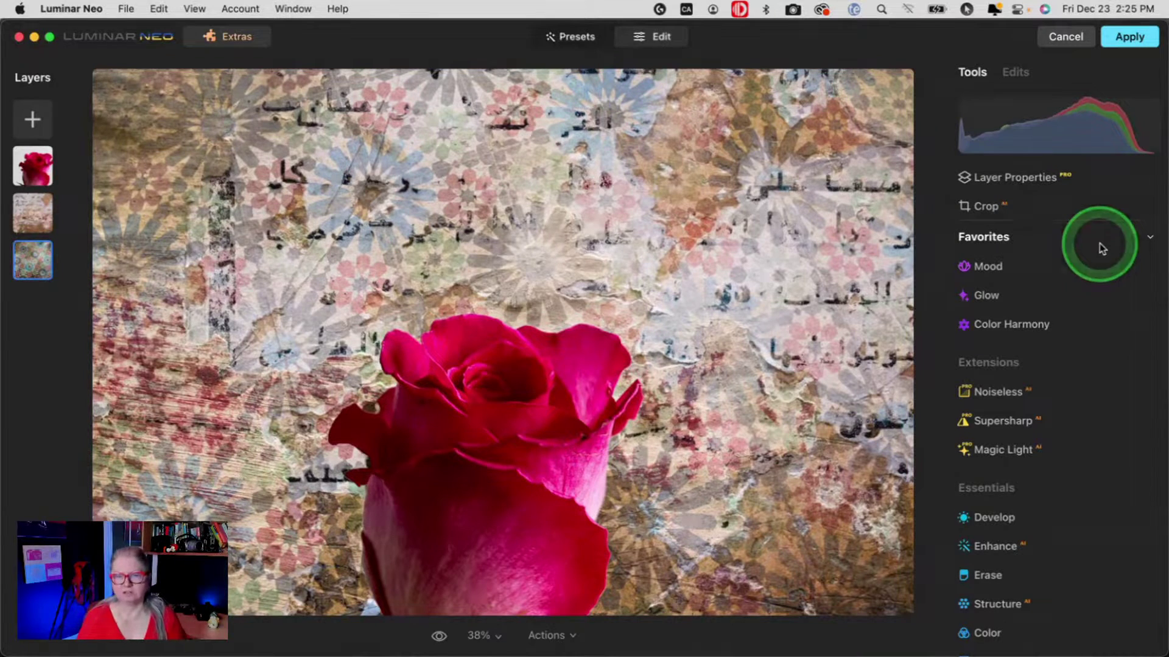
pyautogui.press('\\')
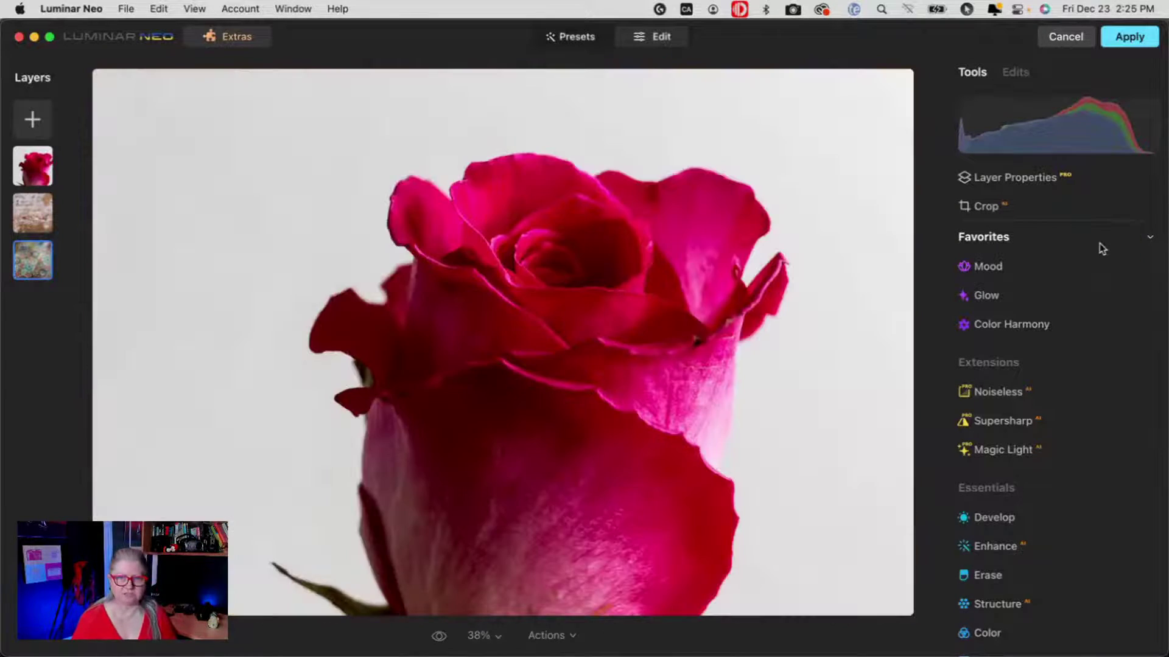
pyautogui.press('\\')
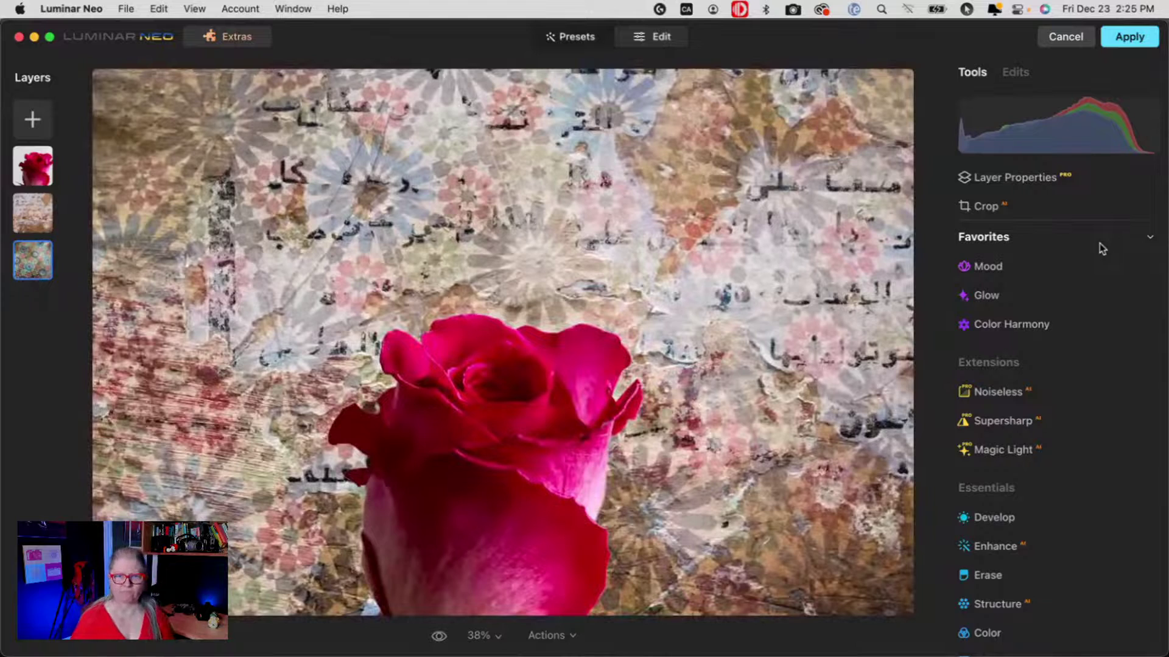
# Reposition the rose layer at the canvas's upper-left corner and scale it up to cover the full canvas.
pyautogui.click(36, 165)
pyautogui.click(281, 337)
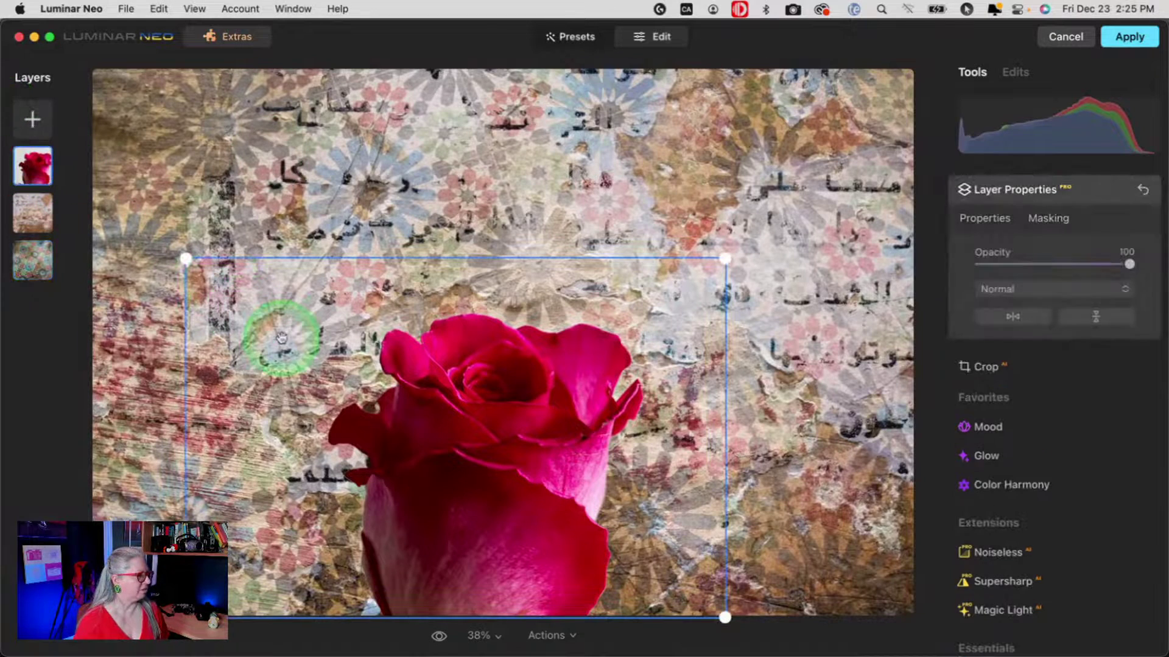
pyautogui.moveTo(269, 385); pyautogui.dragTo(201, 217)
pyautogui.click(399, 333)
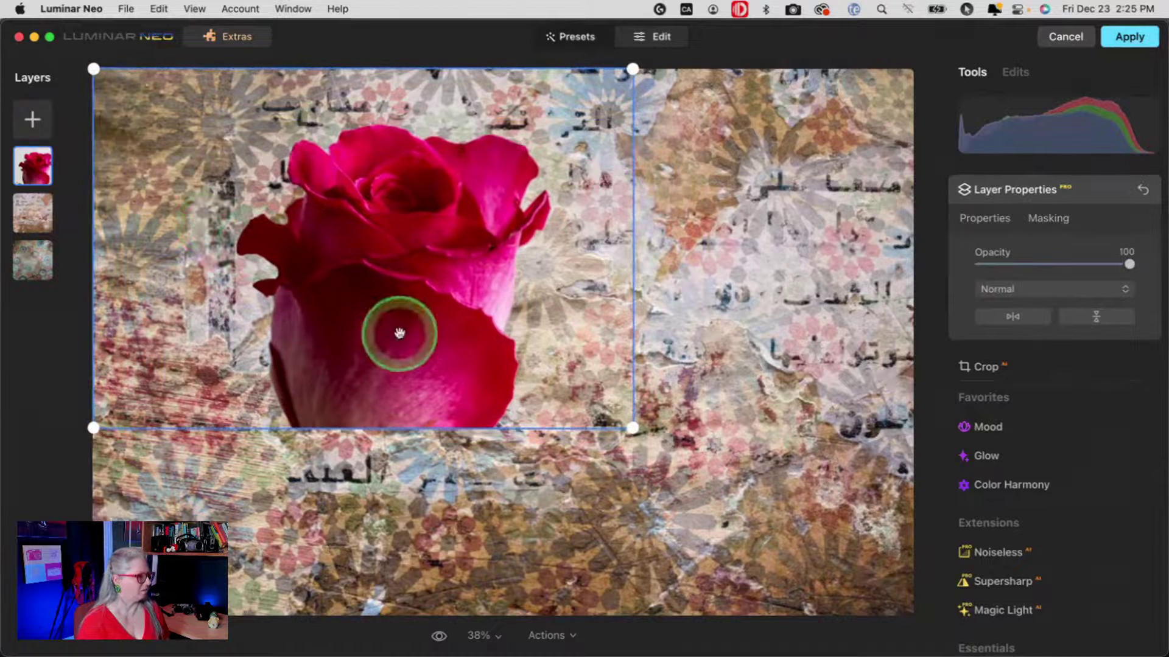
pyautogui.moveTo(632, 428); pyautogui.dragTo(912, 614)
pyautogui.click(703, 462)
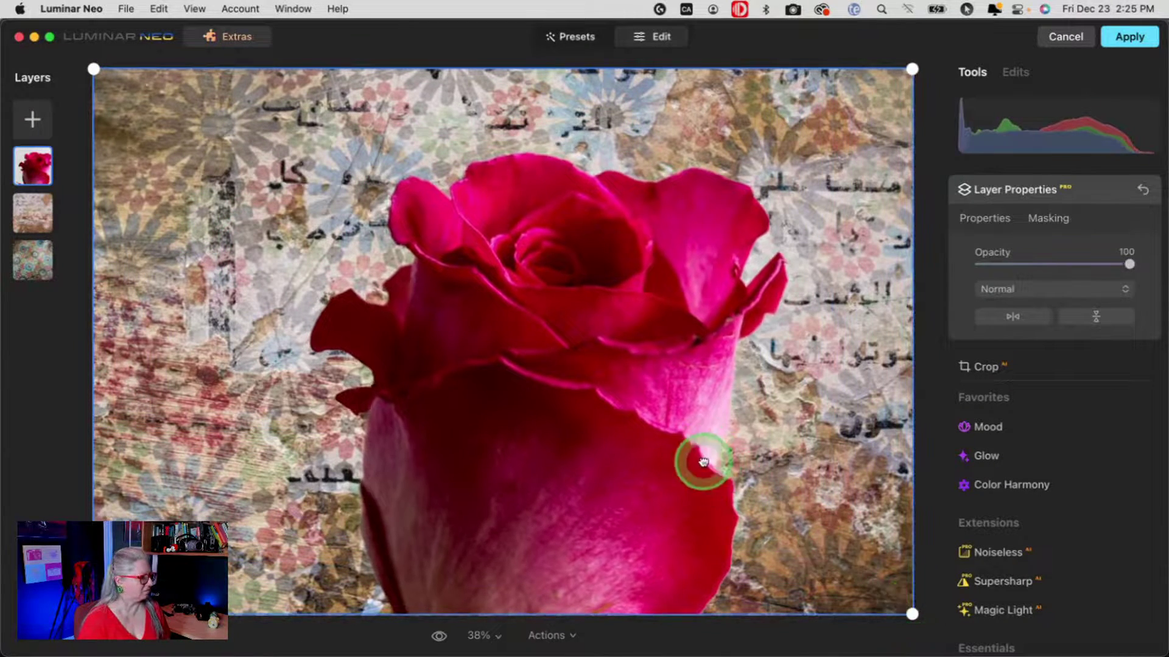
pyautogui.moveTo(703, 462); pyautogui.dragTo(702, 464)
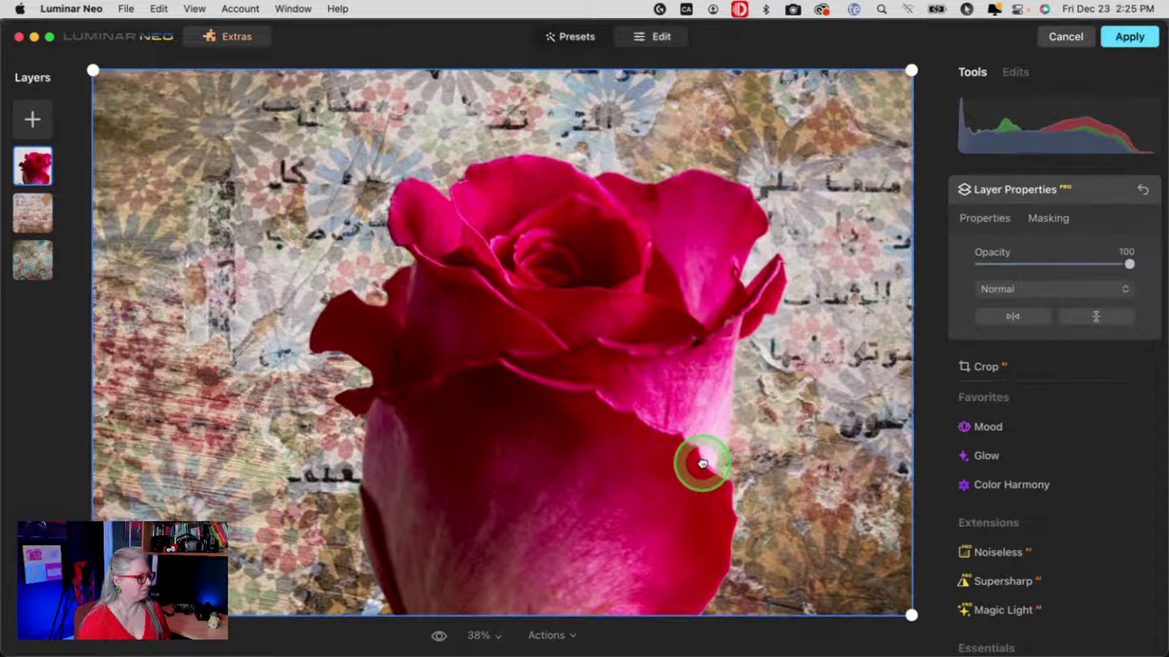
pyautogui.click(982, 61)
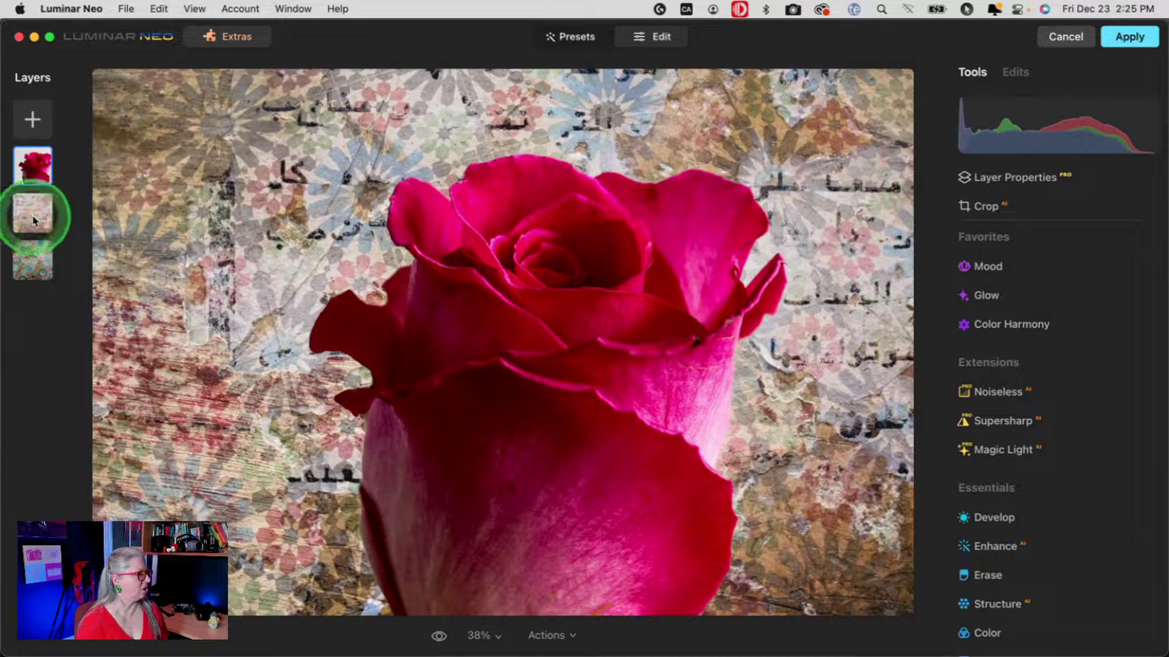
# Move the wall texture layer above the rose layer so it overlays the flower.
pyautogui.moveTo(31, 214); pyautogui.dragTo(33, 160)
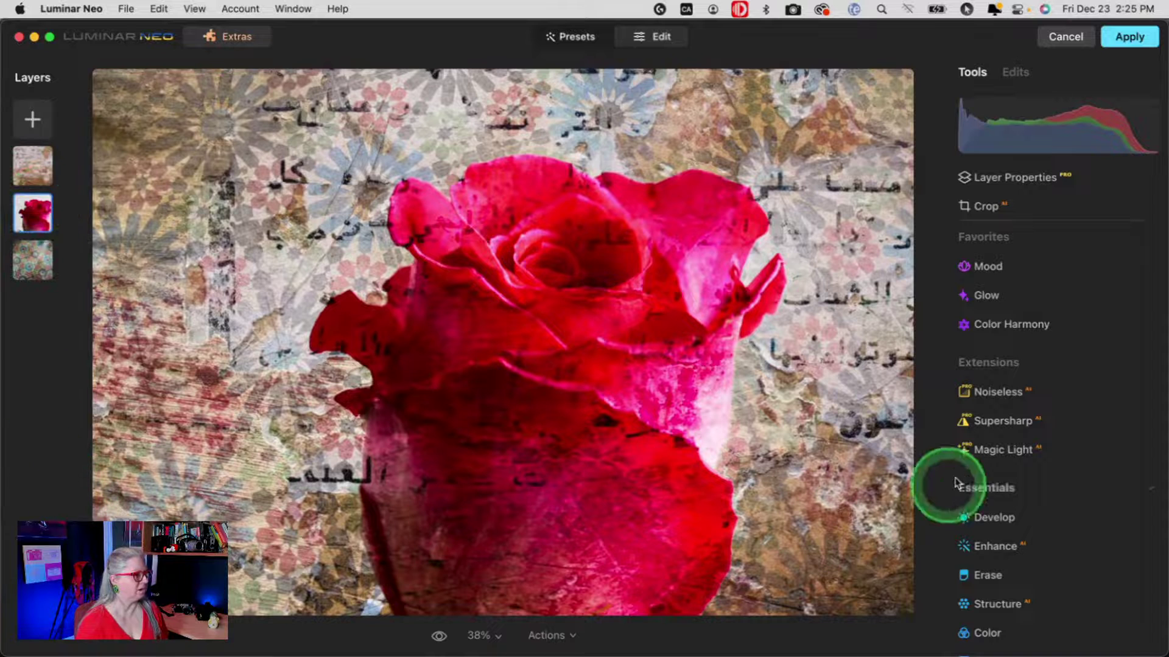
pyautogui.click(977, 456)
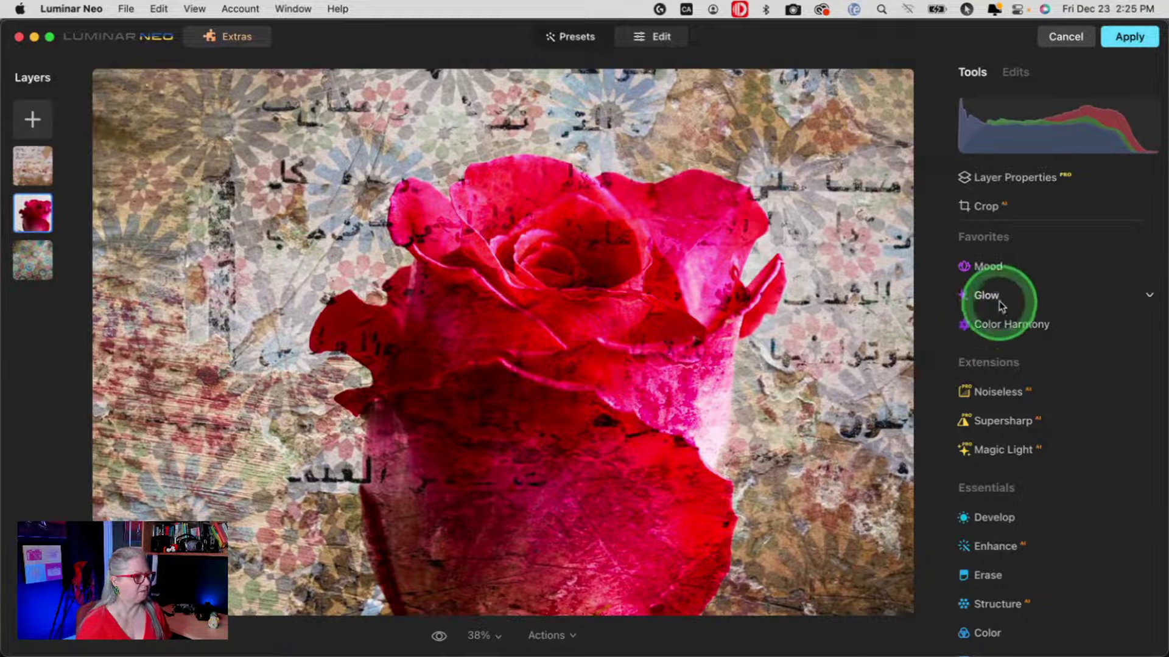
# Apply the Creative LUT Smokey to the rose layer with Mood at an amount of 67.
pyautogui.click(1018, 266)
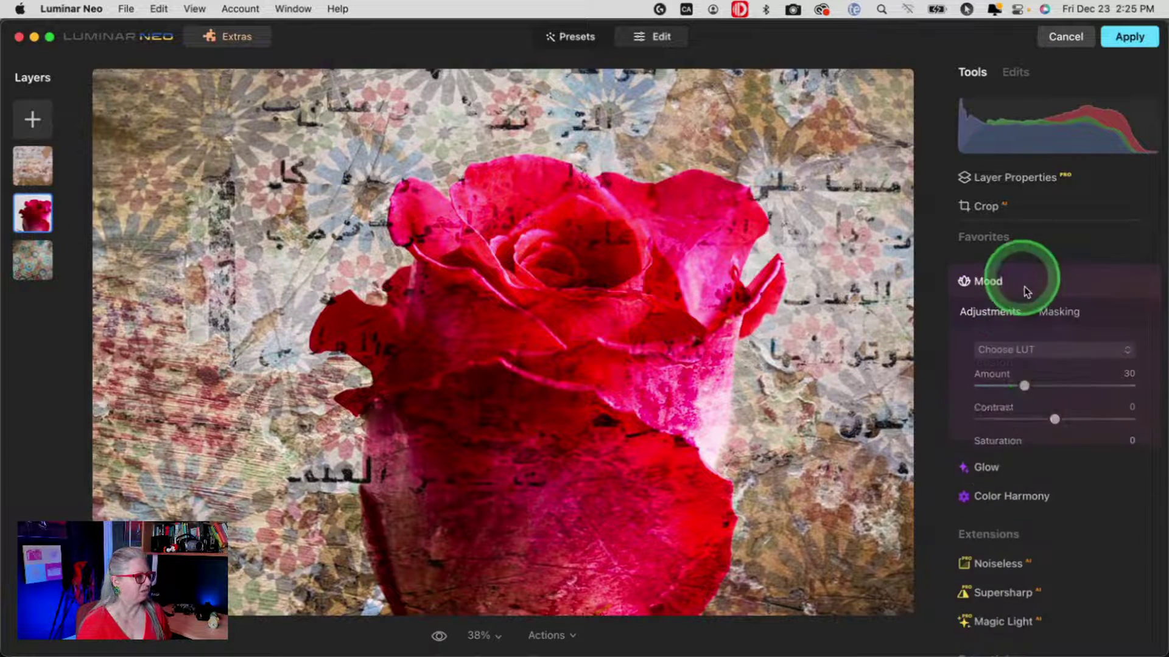
pyautogui.click(1025, 358)
pyautogui.moveTo(1041, 457)
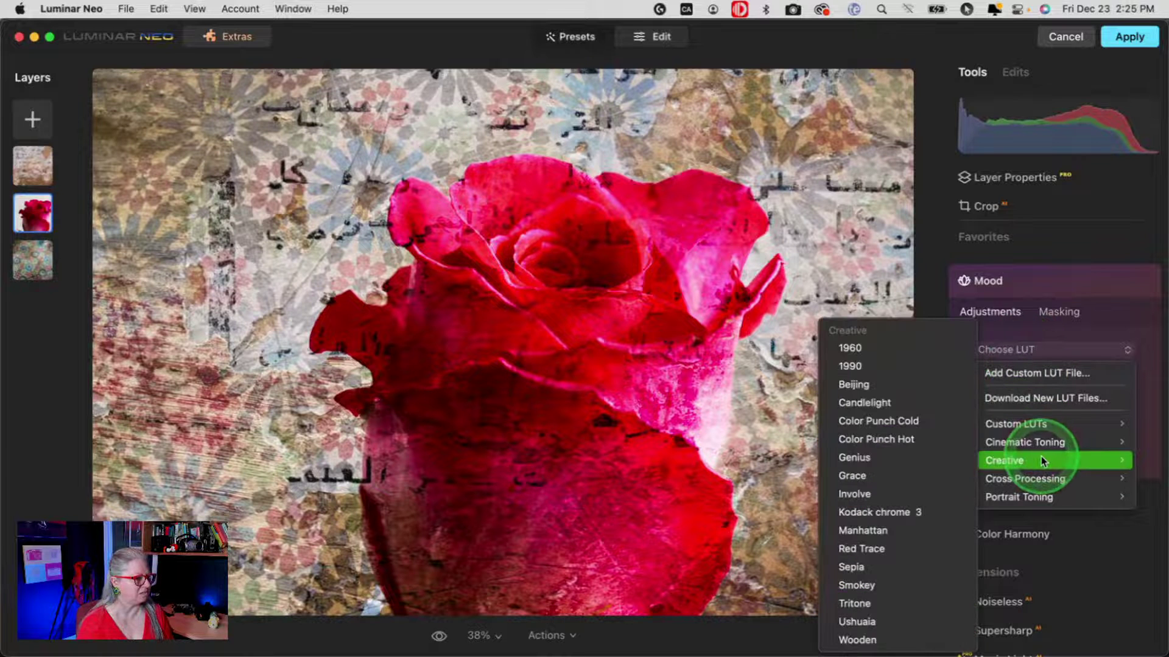
pyautogui.click(856, 585)
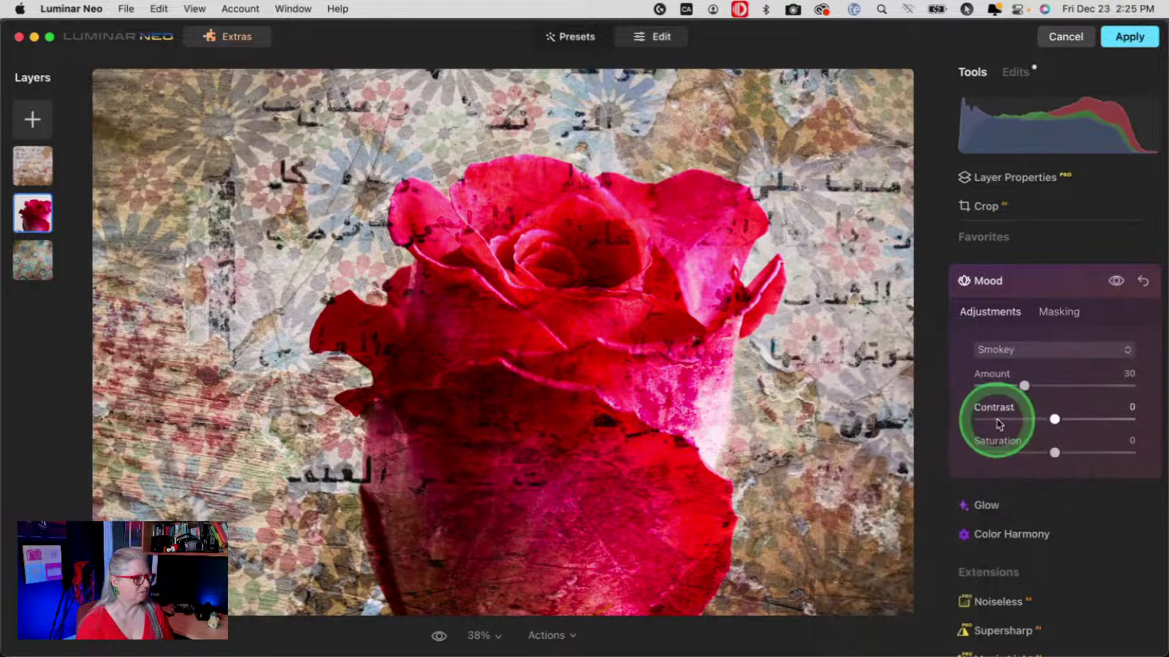
pyautogui.moveTo(1023, 385); pyautogui.dragTo(1083, 384)
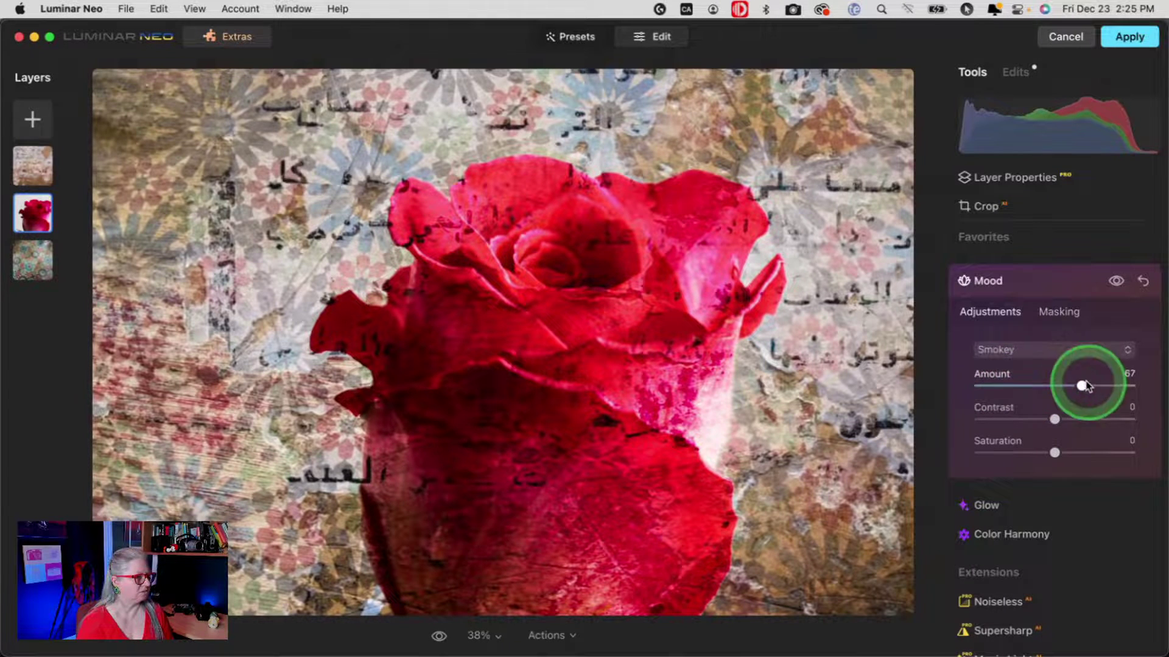
# Set the rose layer's Mood LUT to Sepia from the Creative group with an amount of 38.
pyautogui.click(1035, 348)
pyautogui.moveTo(1006, 459)
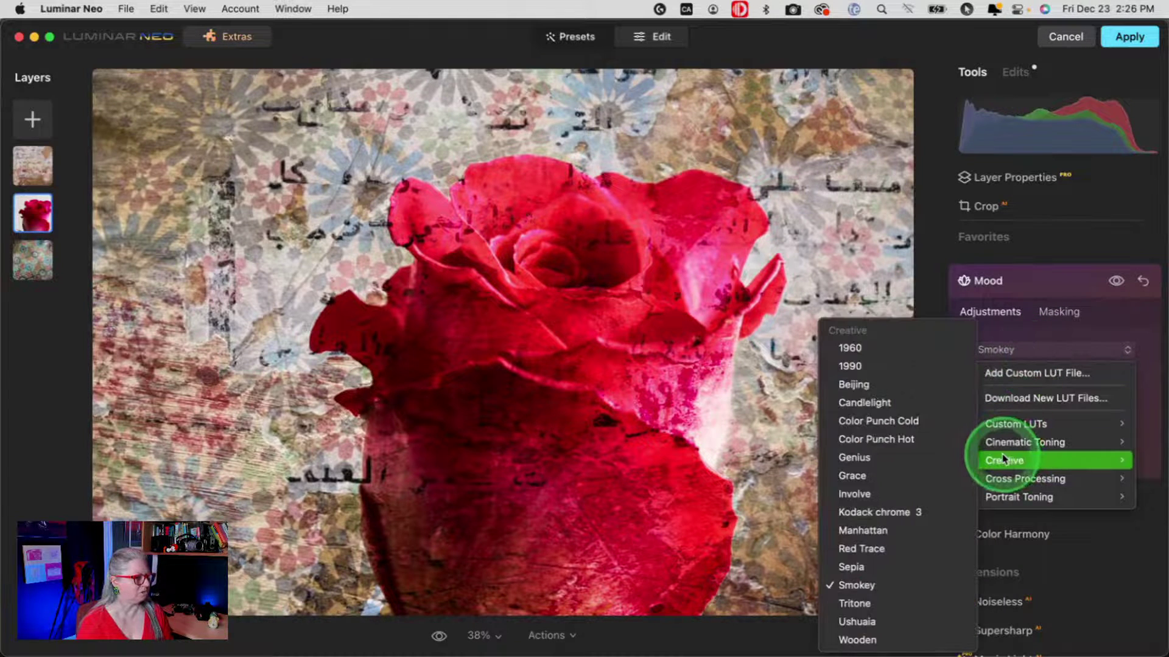
pyautogui.click(850, 567)
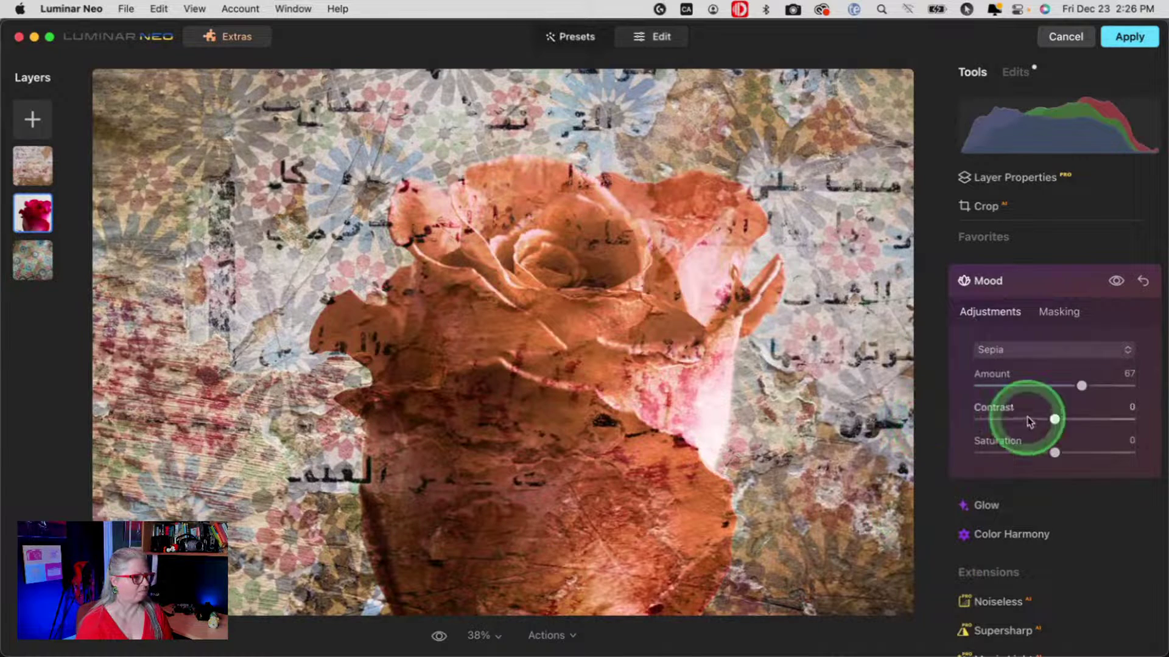
pyautogui.moveTo(1080, 385); pyautogui.dragTo(1037, 385)
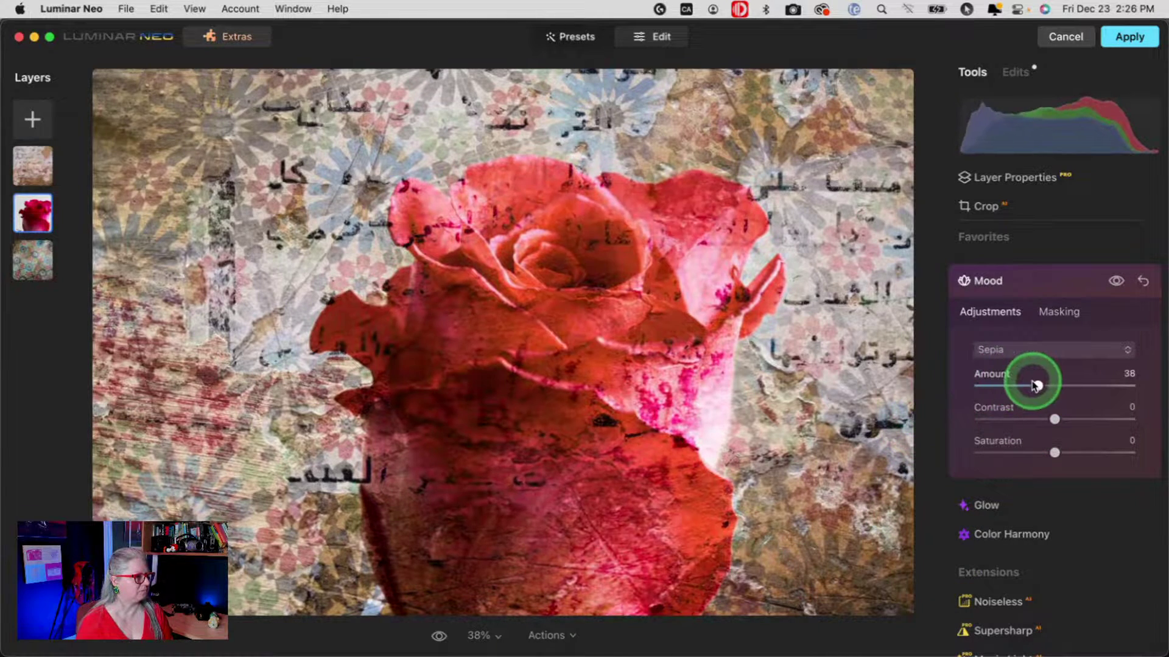
pyautogui.click(1051, 284)
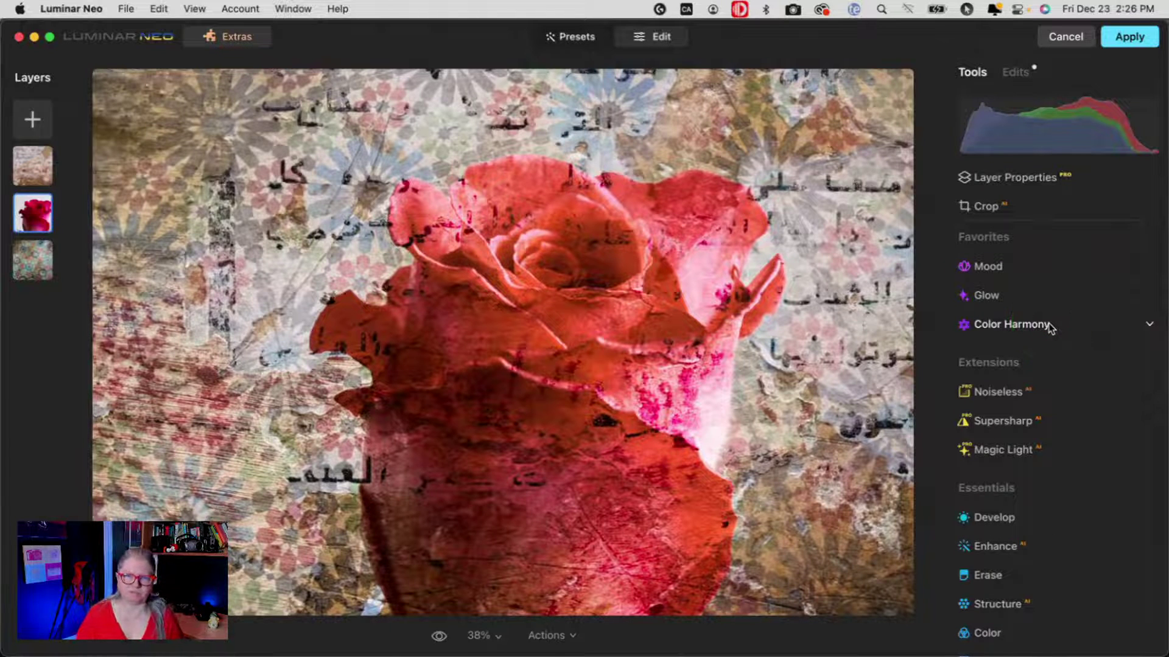
# Compare the finished composite with the original rose photo and apply the edit.
pyautogui.press('\\')
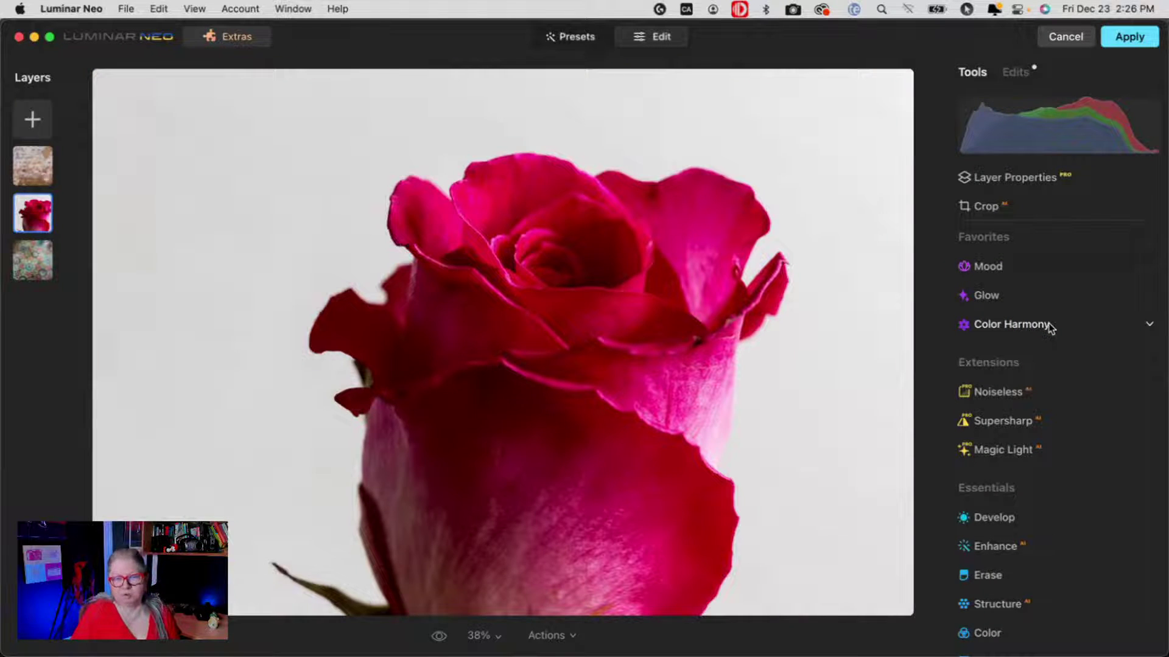
pyautogui.press('\\')
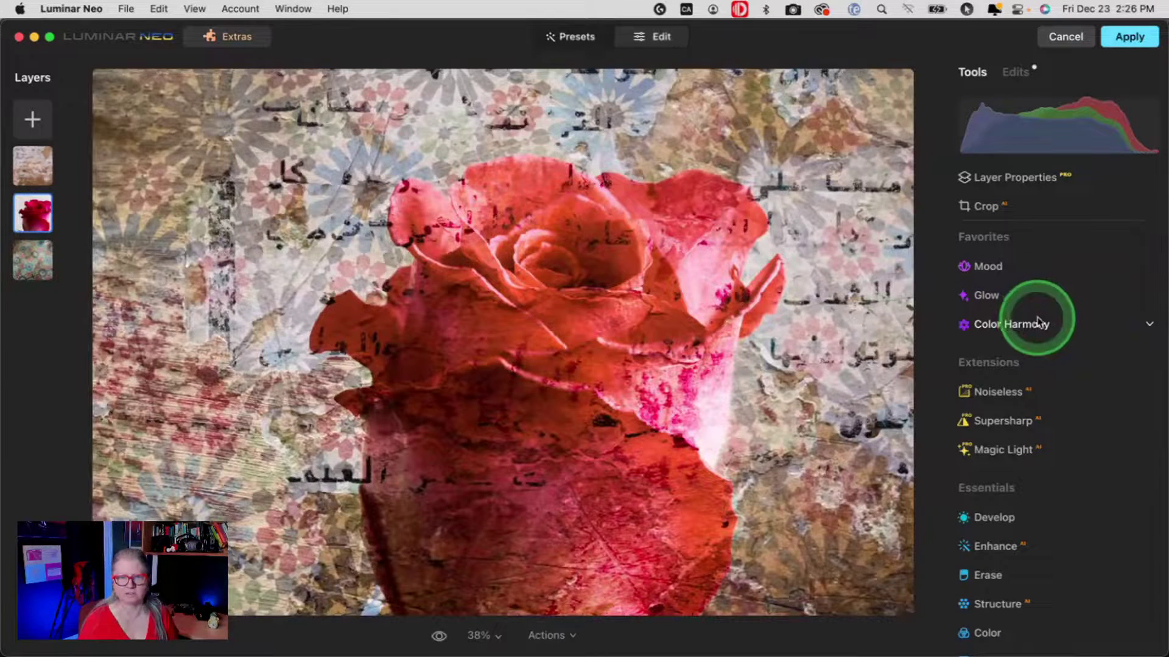
pyautogui.click(1121, 37)
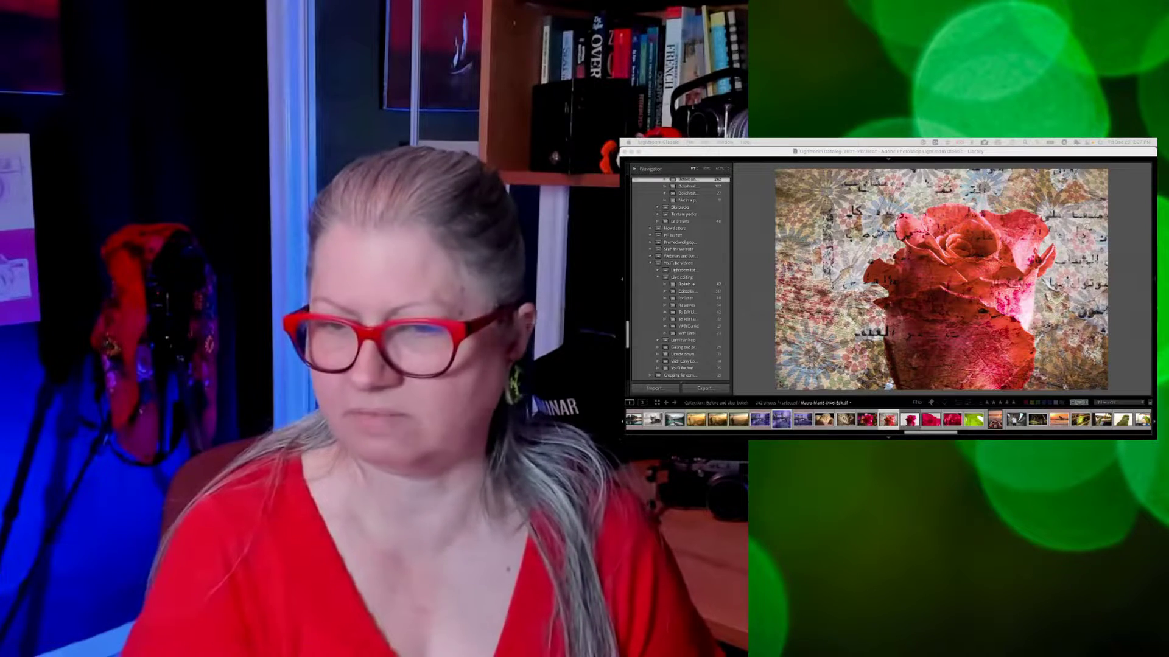
# Return to the photo grid, find the Winter Sale 30% OFF graphic in another collection, and view it enlarged with the side panels hidden.
pyautogui.click(1126, 290)
pyautogui.press('g')
pyautogui.scroll(-10, 954, 258)
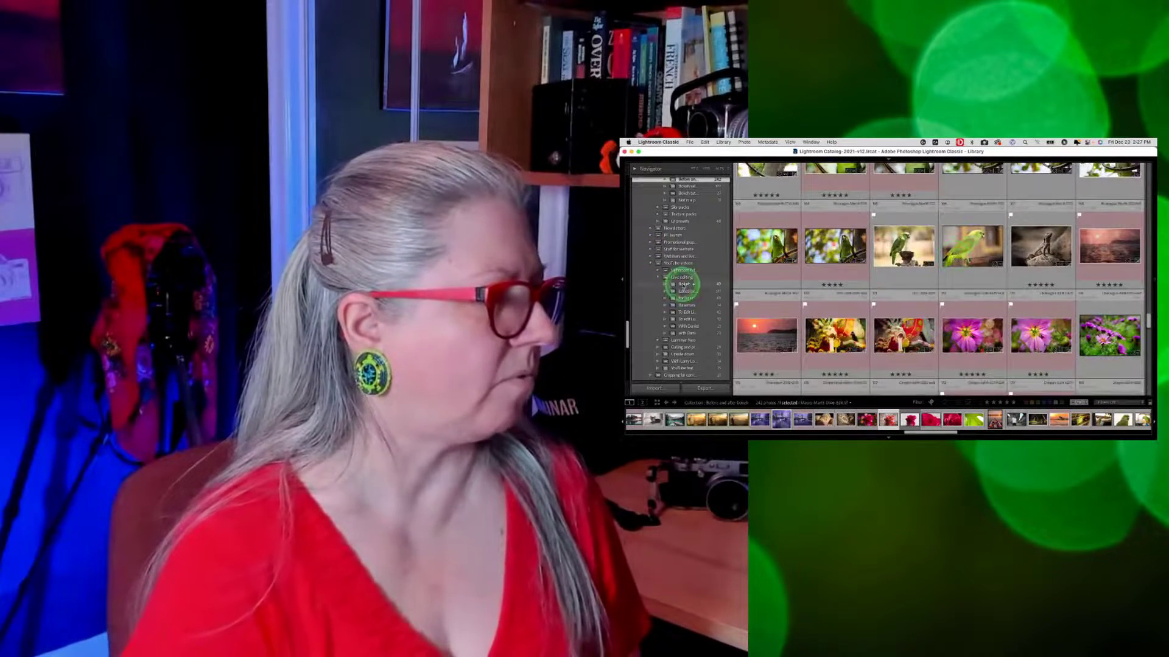
pyautogui.click(682, 283)
pyautogui.scroll(-5, 974, 275)
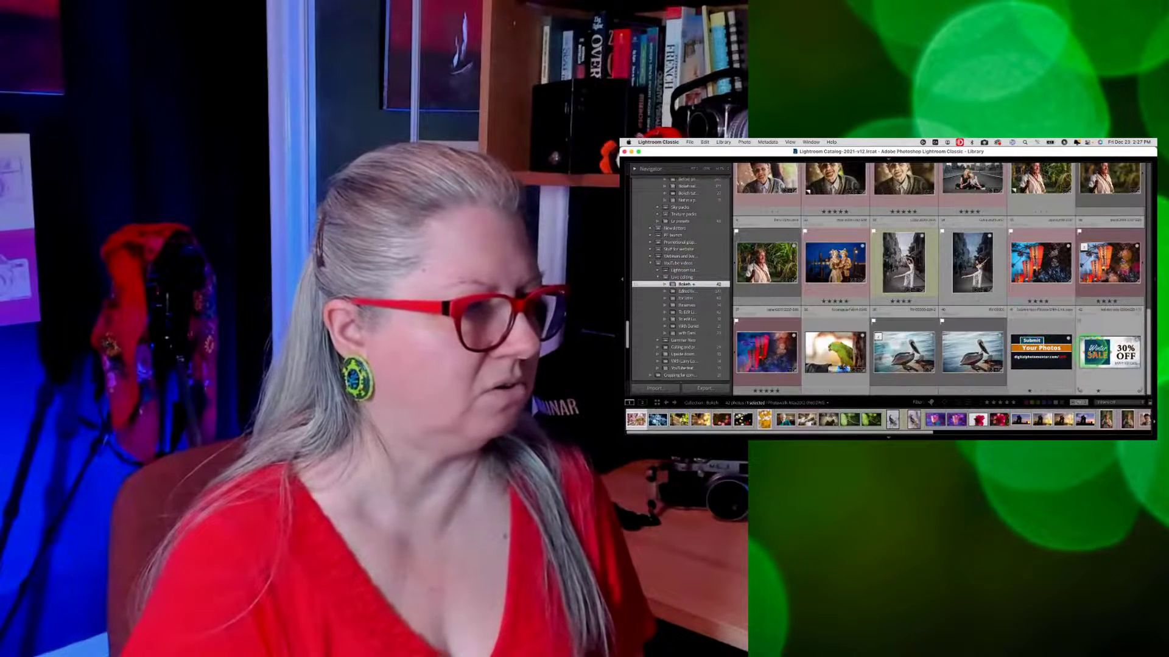
pyautogui.doubleClick(1109, 352)
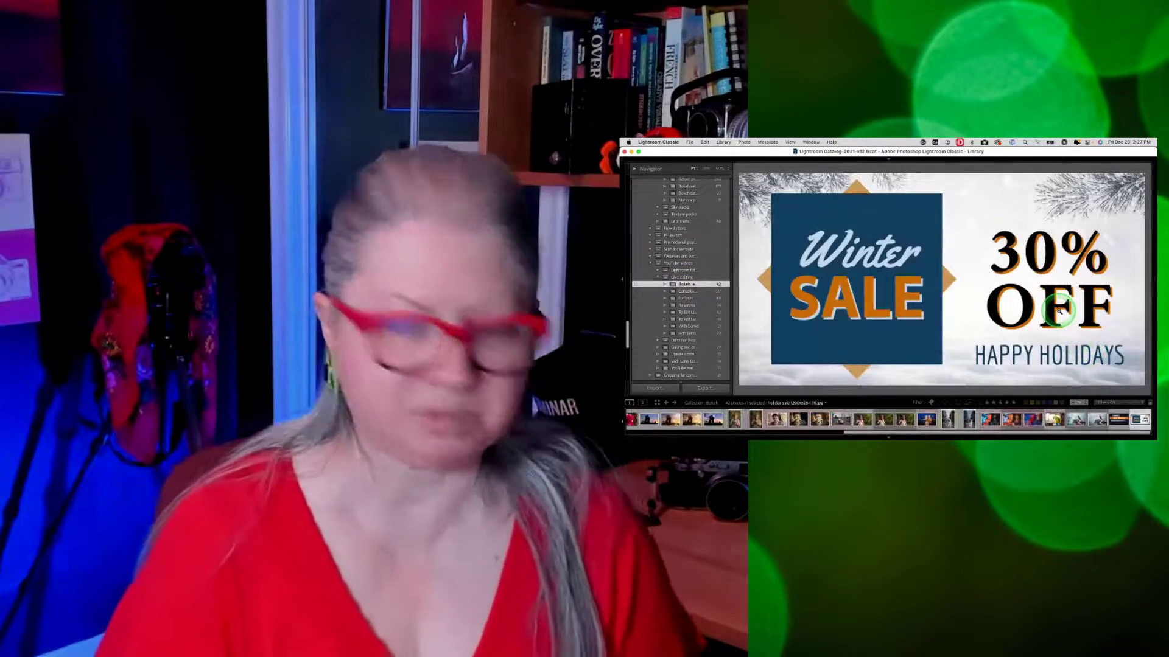
pyautogui.hotkey('shift', 'Tab')
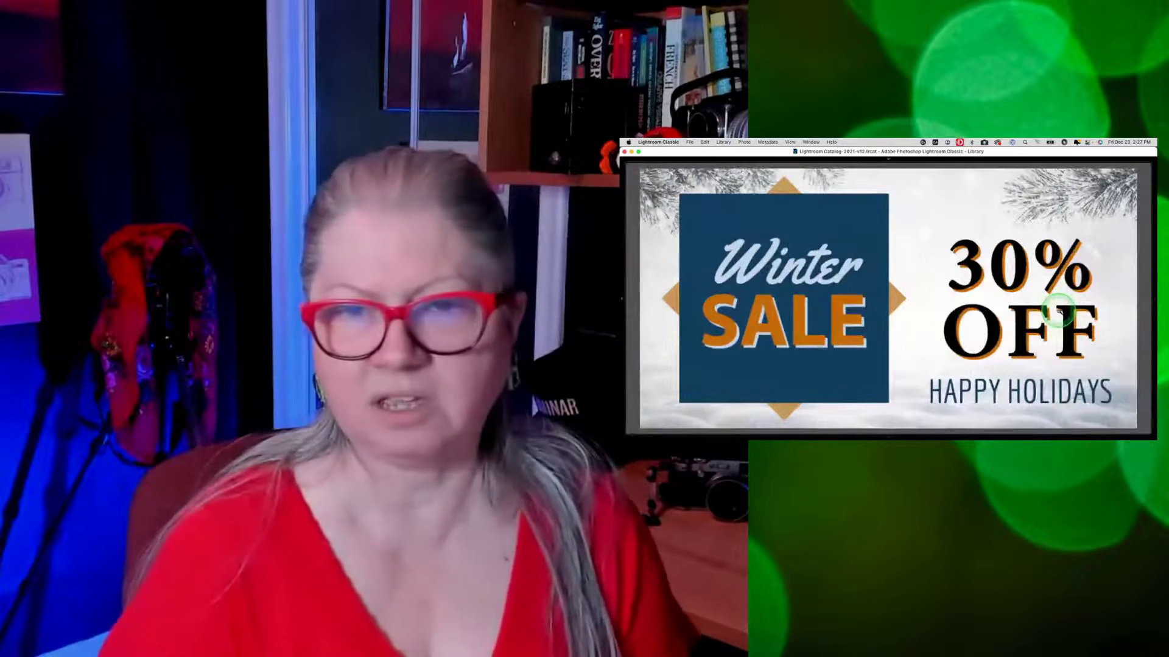